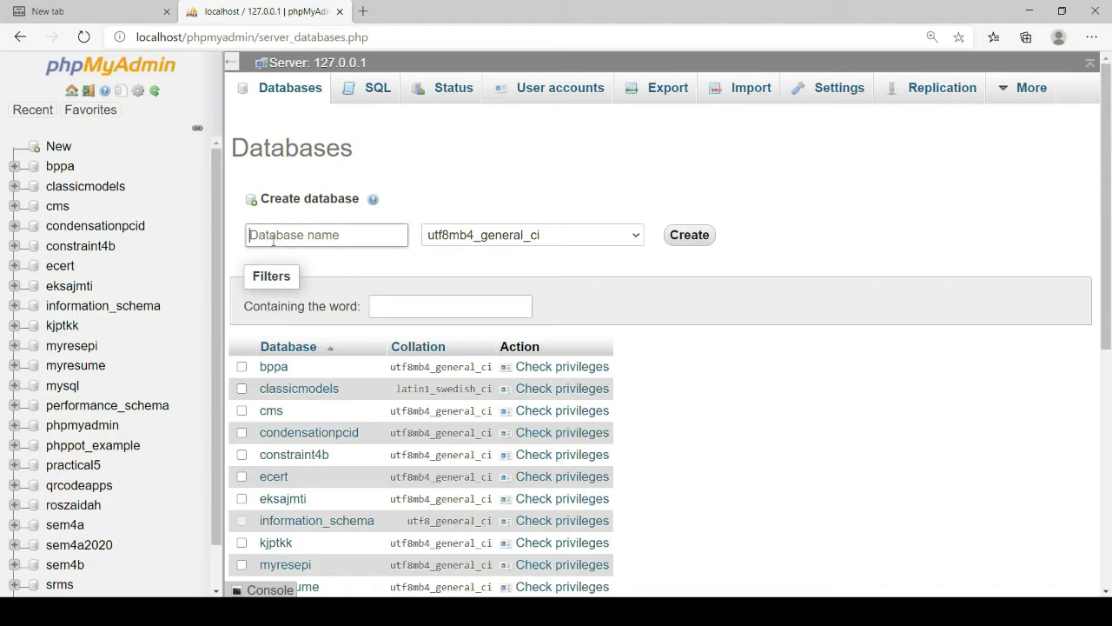
Create an empty phpMyAdmin database named resume, then move to the blank new browser tab
{"action": "type", "text": "resume"}
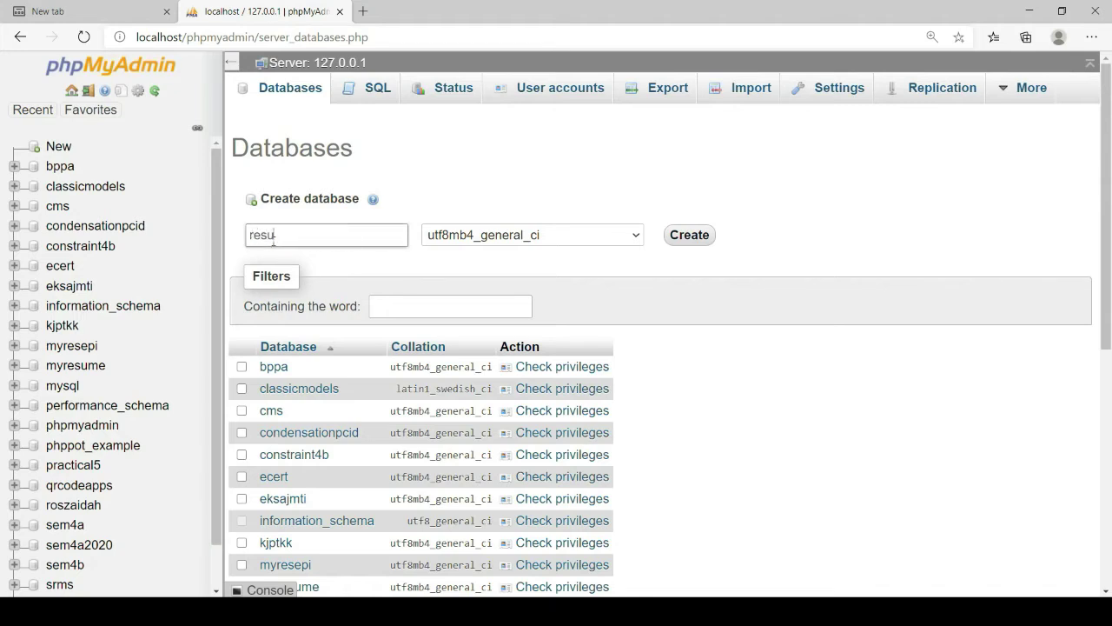
{"action": "left_click", "coordinate": [686, 236]}
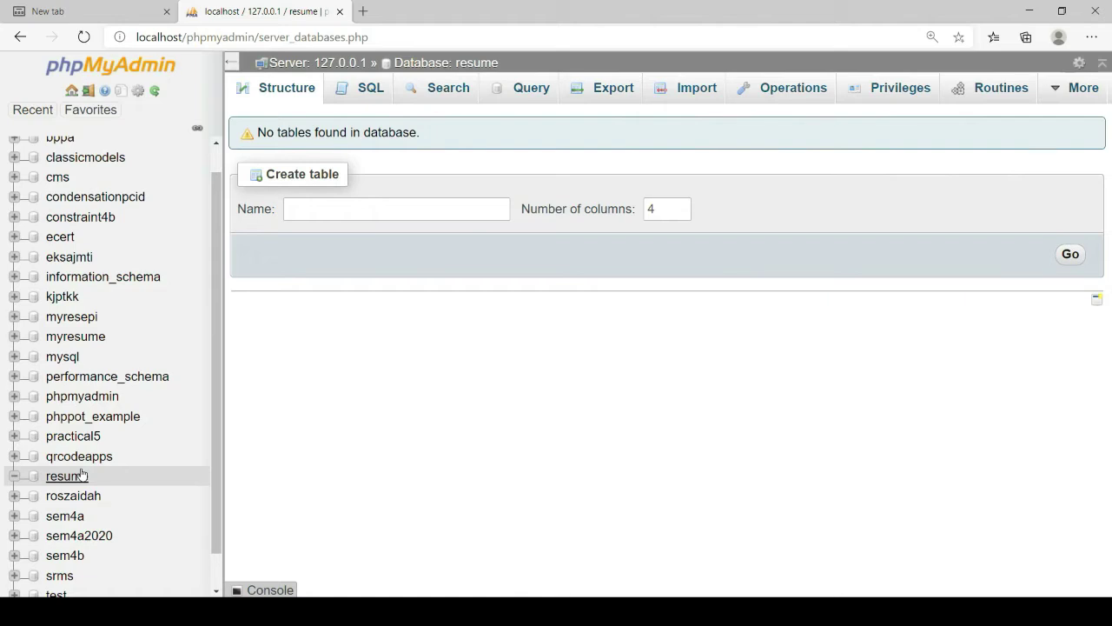
{"action": "left_click", "coordinate": [66, 17]}
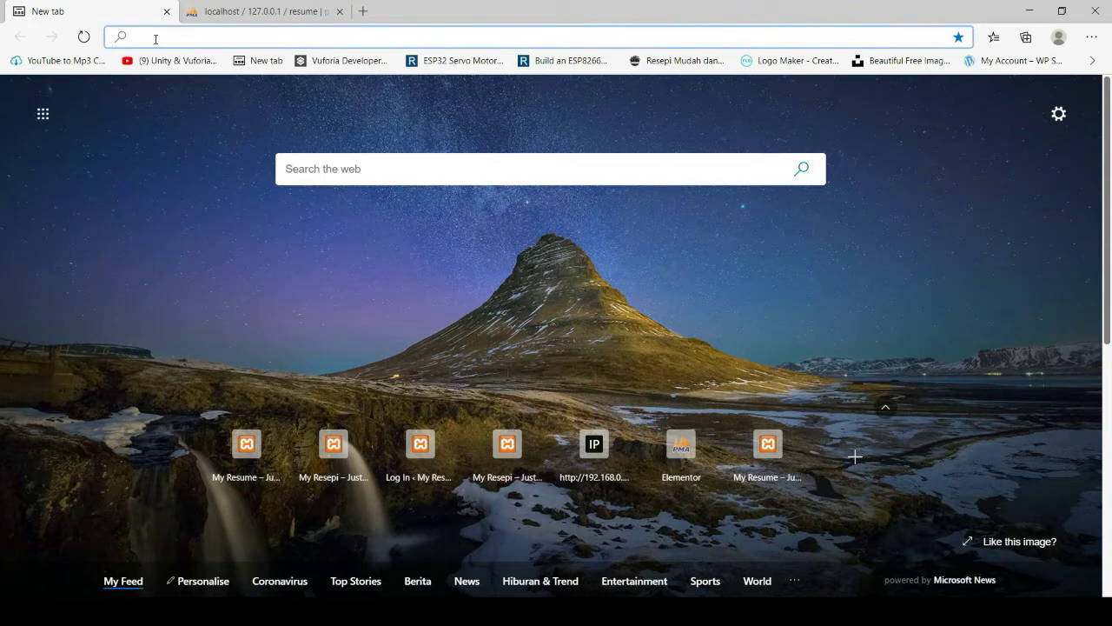
Load localhost/resume and advance the WordPress setup in English to the database details form
{"action": "type", "text": "localhos"}
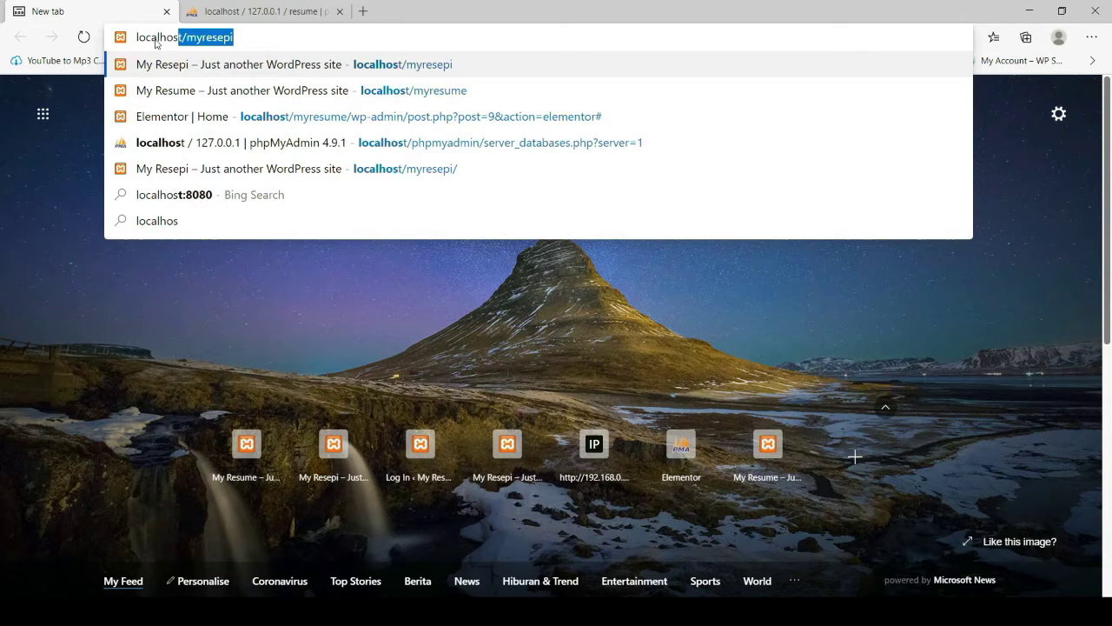
{"action": "type", "text": "t"}
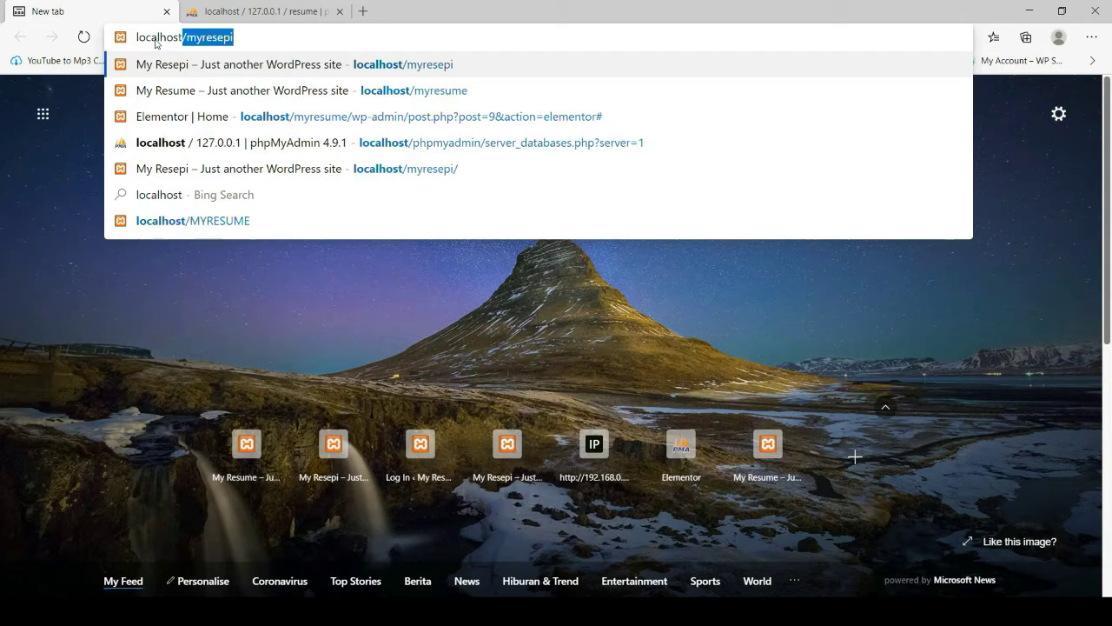
{"action": "type", "text": "/resume"}
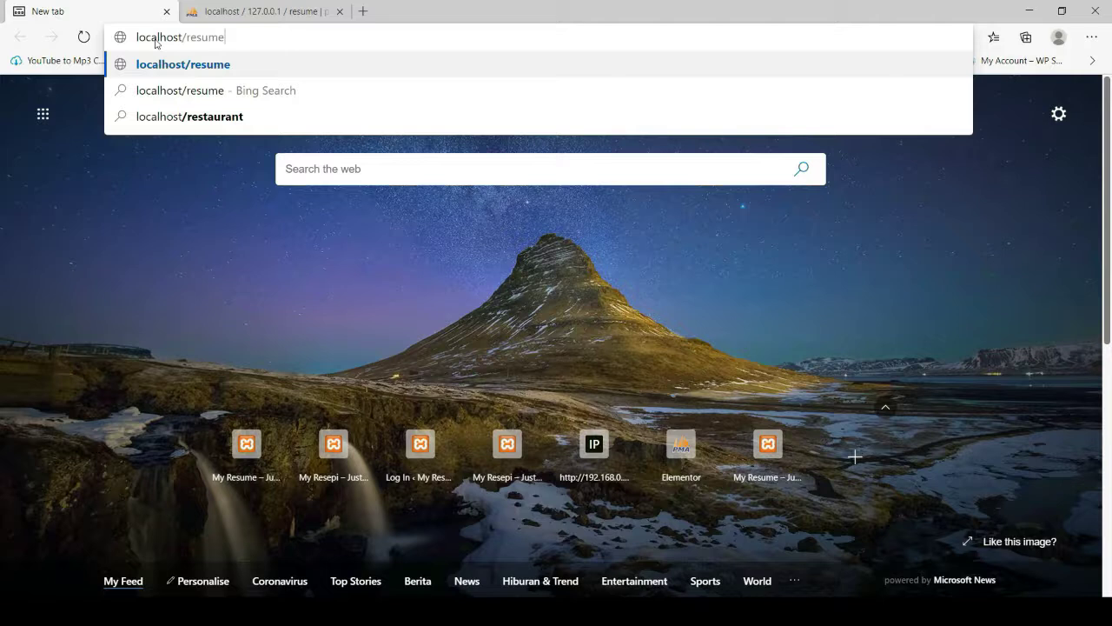
{"action": "key", "text": "Return"}
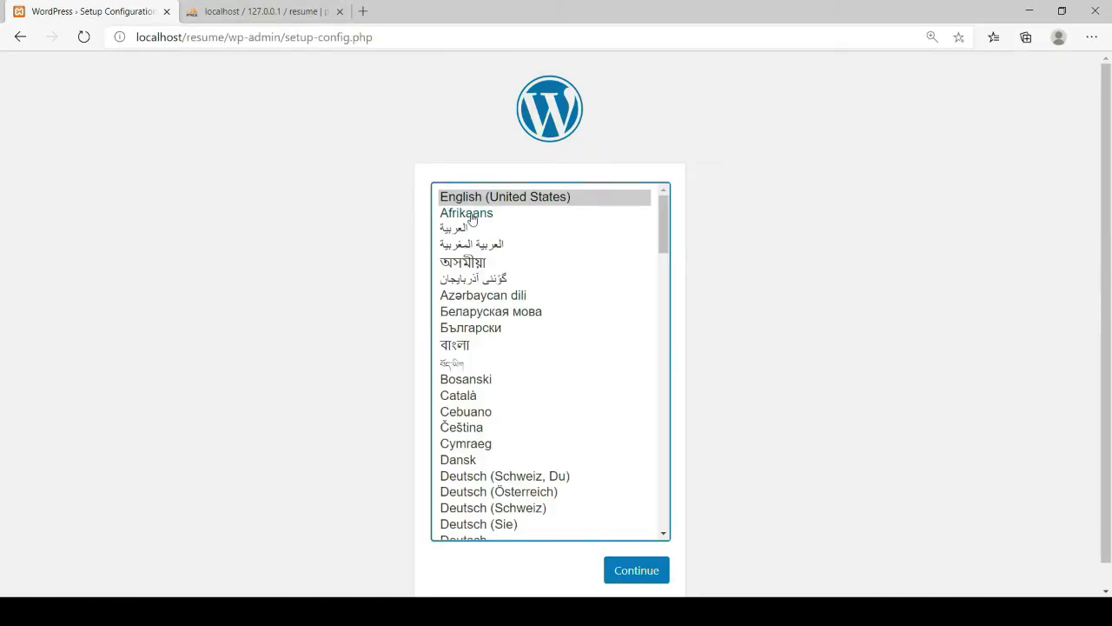
{"action": "left_click", "coordinate": [625, 577]}
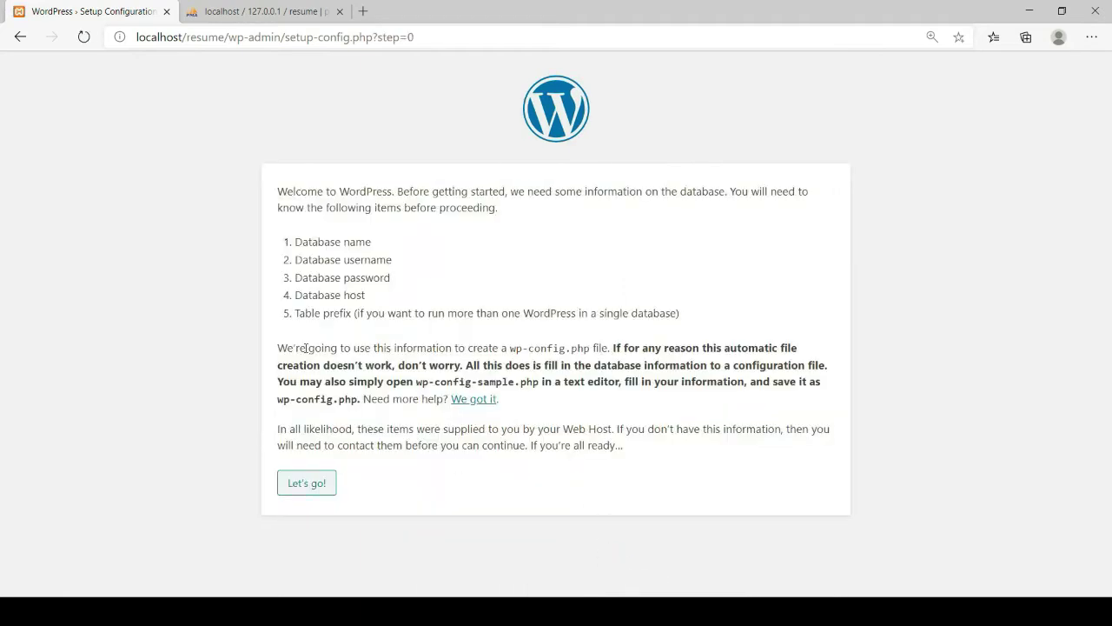
{"action": "left_click", "coordinate": [306, 484]}
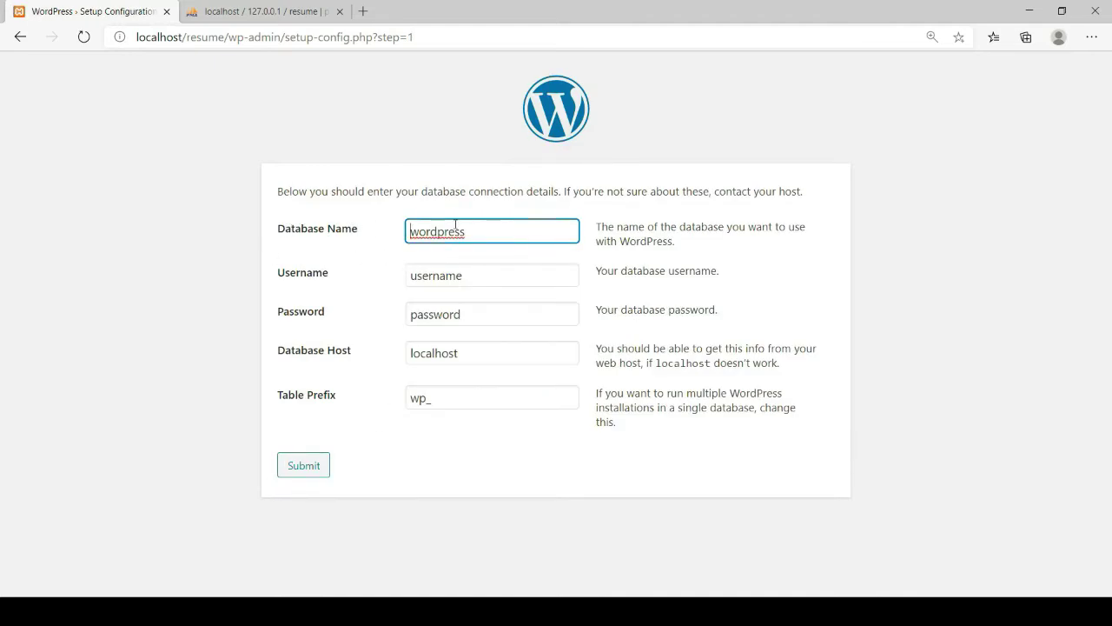
Submit database name resume, username root and an empty password
{"action": "left_click_drag", "start_coordinate": [478, 233], "coordinate": [410, 232]}
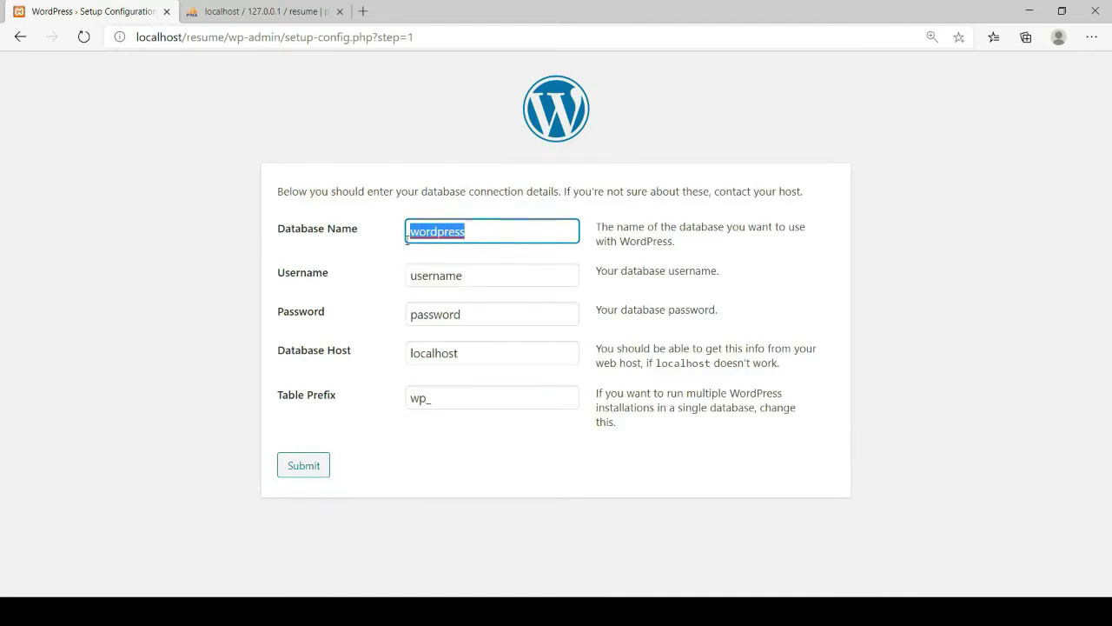
{"action": "key", "text": "BackSpace"}
{"action": "type", "text": "resume"}
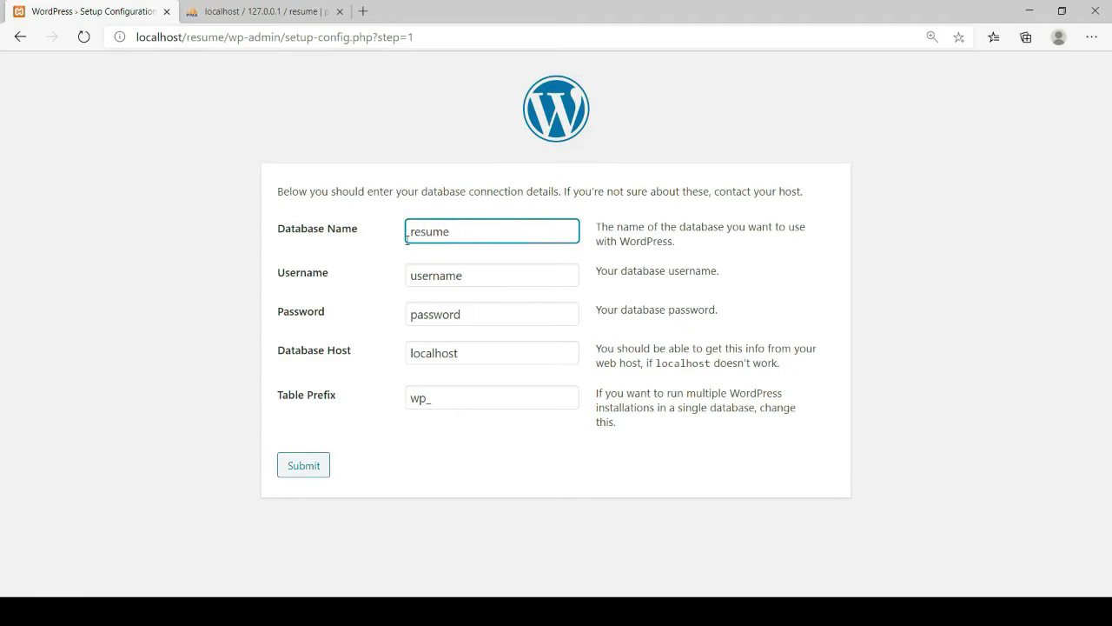
{"action": "left_click", "coordinate": [473, 277]}
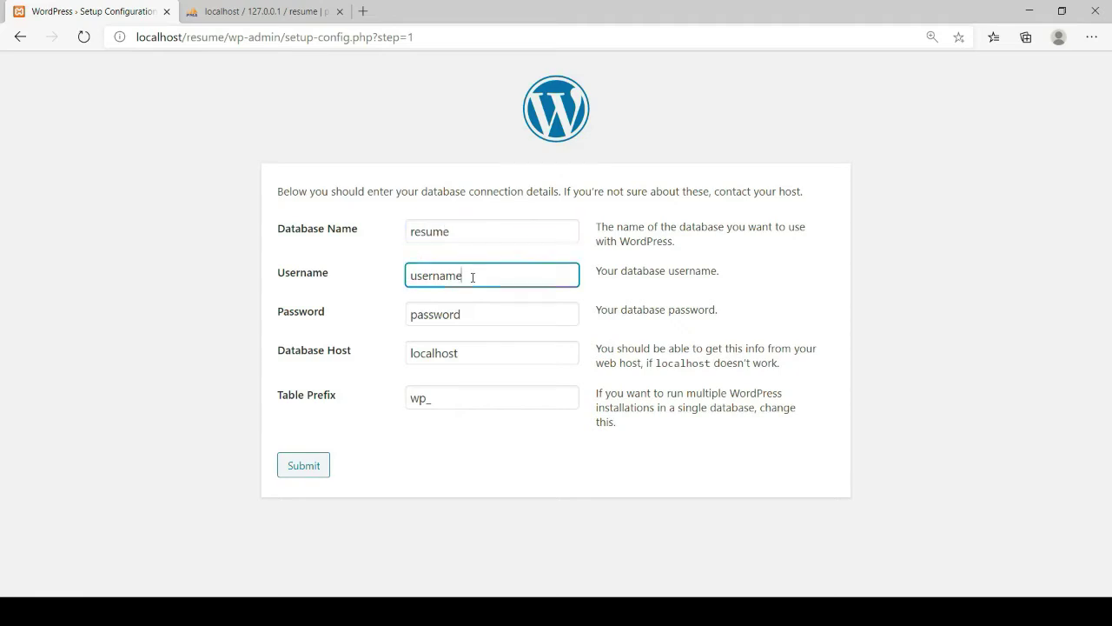
{"action": "left_click_drag", "start_coordinate": [472, 276], "coordinate": [396, 284]}
{"action": "type", "text": "root"}
{"action": "left_click", "coordinate": [477, 316]}
{"action": "left_click_drag", "start_coordinate": [477, 316], "coordinate": [377, 328]}
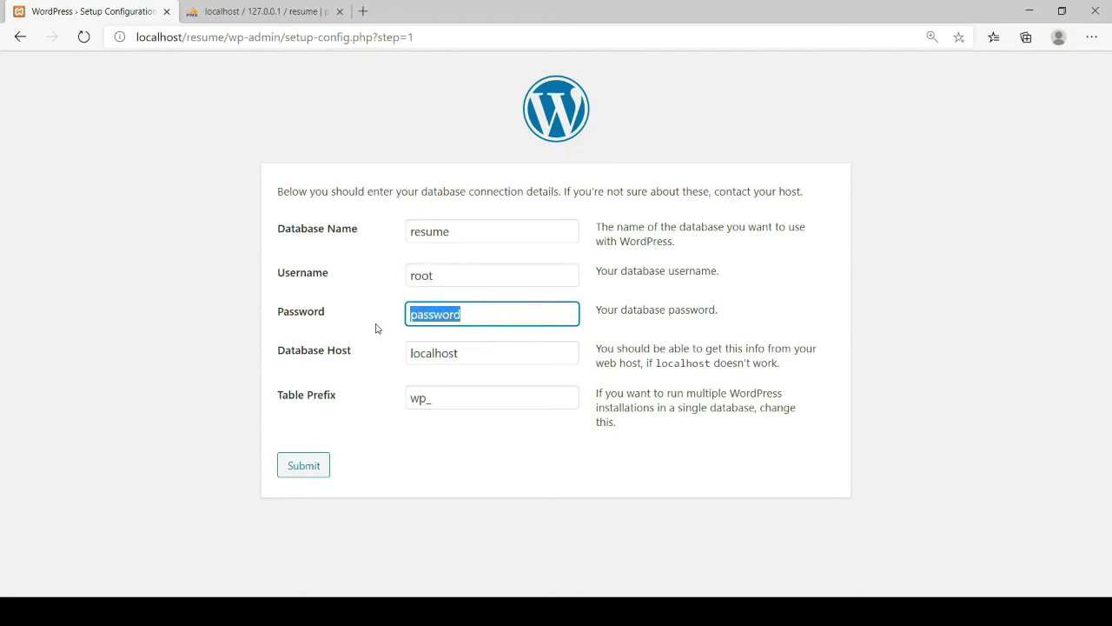
{"action": "key", "text": "BackSpace"}
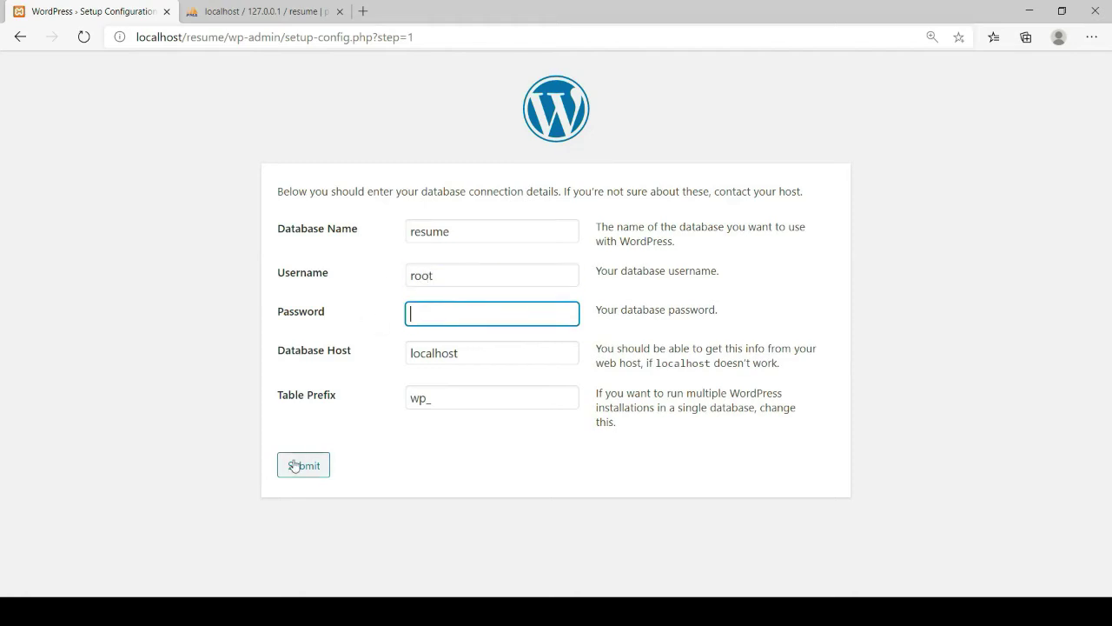
{"action": "left_click", "coordinate": [295, 466]}
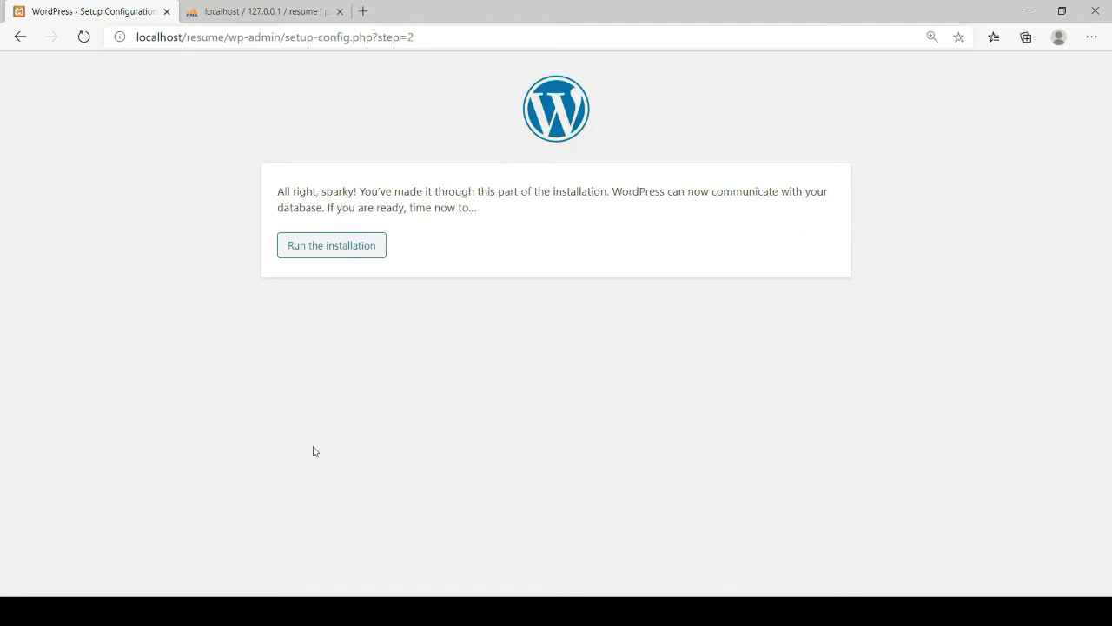
Start the installation and enter site title Resume with administrator username admin
{"action": "left_click", "coordinate": [318, 247]}
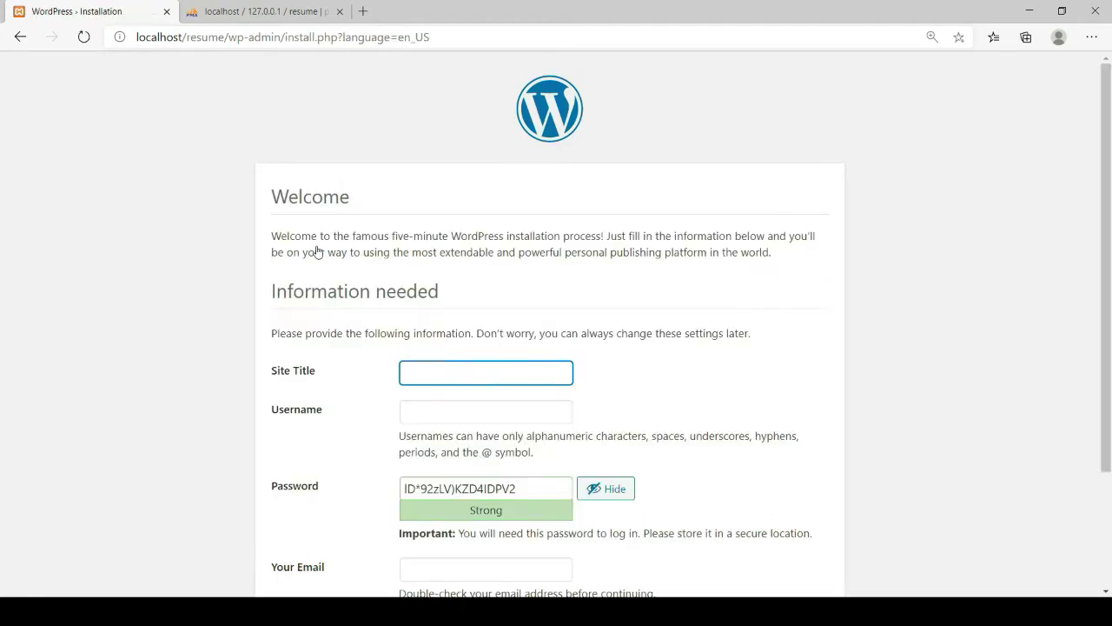
{"action": "scroll", "coordinate": [547, 218], "scroll_direction": "down", "scroll_amount": 3}
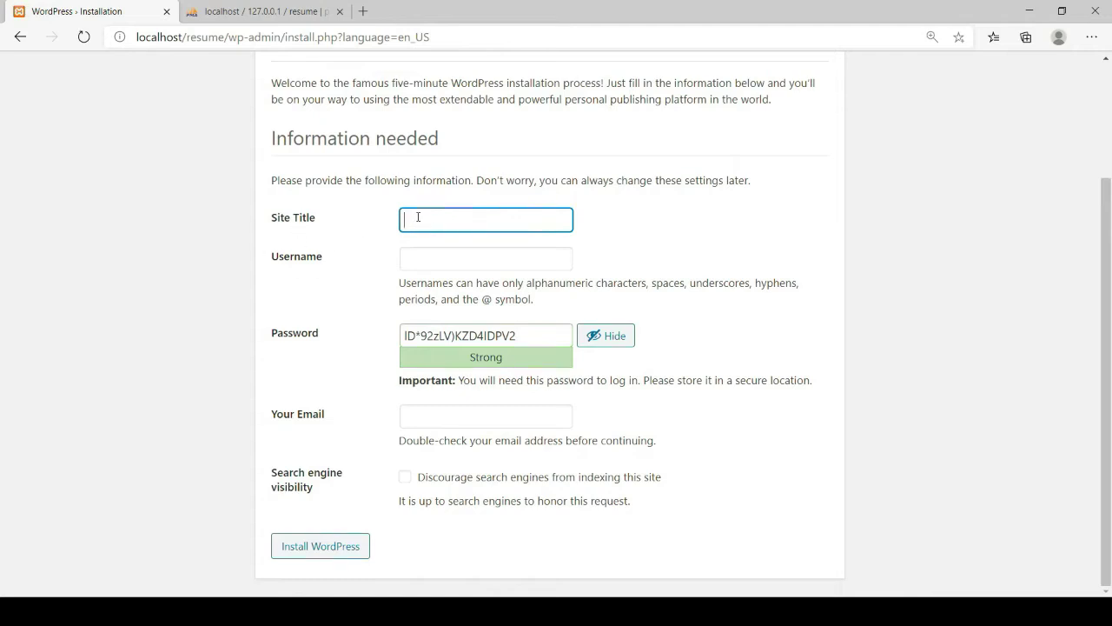
{"action": "type", "text": "Resume"}
{"action": "left_click", "coordinate": [412, 260]}
{"action": "type", "text": "admin"}
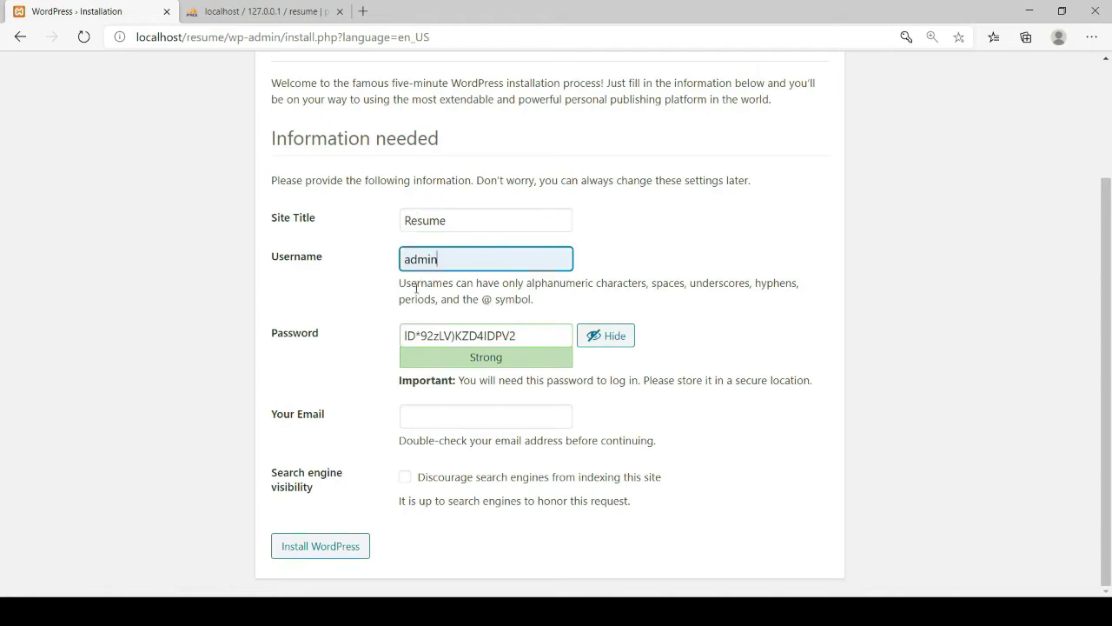
Set a weak password, confirm its use, fill in the admin e-mail, and install WordPress
{"action": "left_click", "coordinate": [525, 334]}
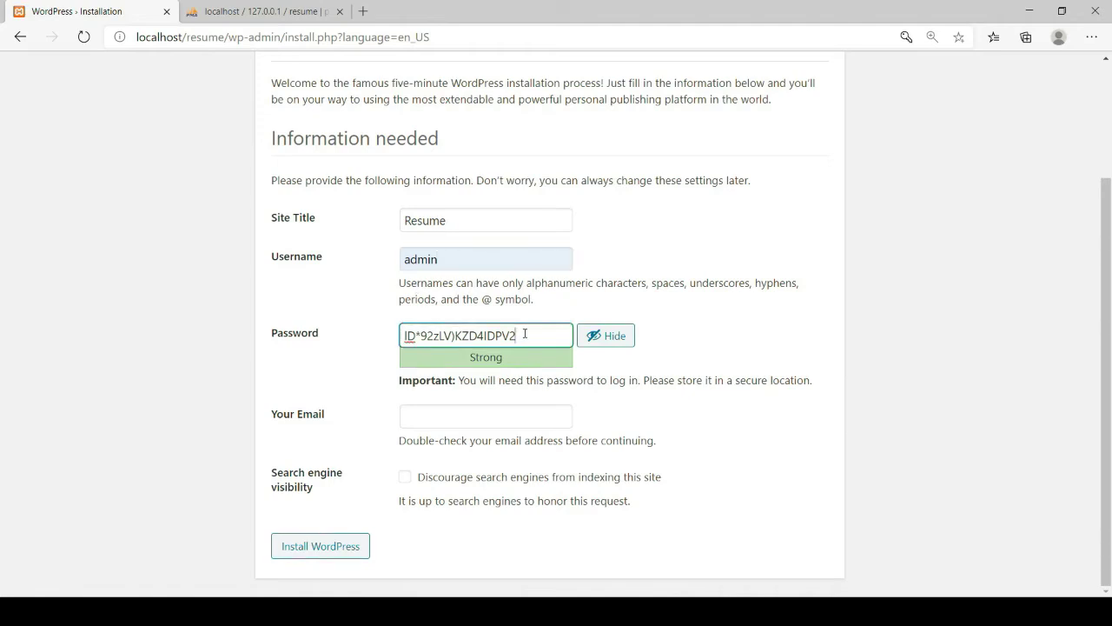
{"action": "left_click_drag", "start_coordinate": [525, 334], "coordinate": [398, 342]}
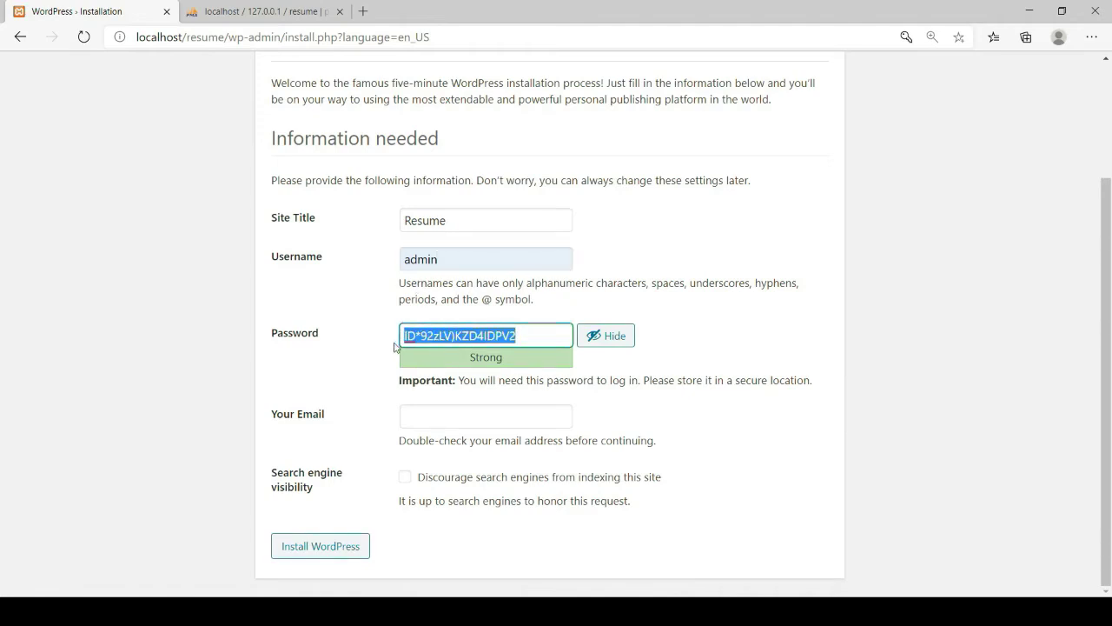
{"action": "type", "text": "password"}
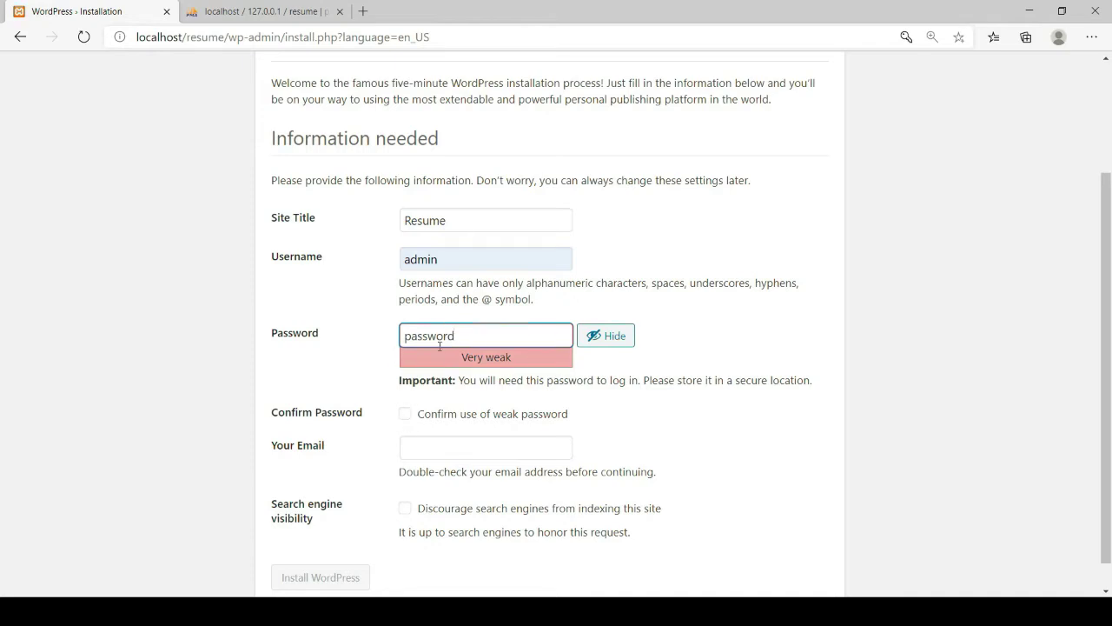
{"action": "left_click", "coordinate": [405, 416]}
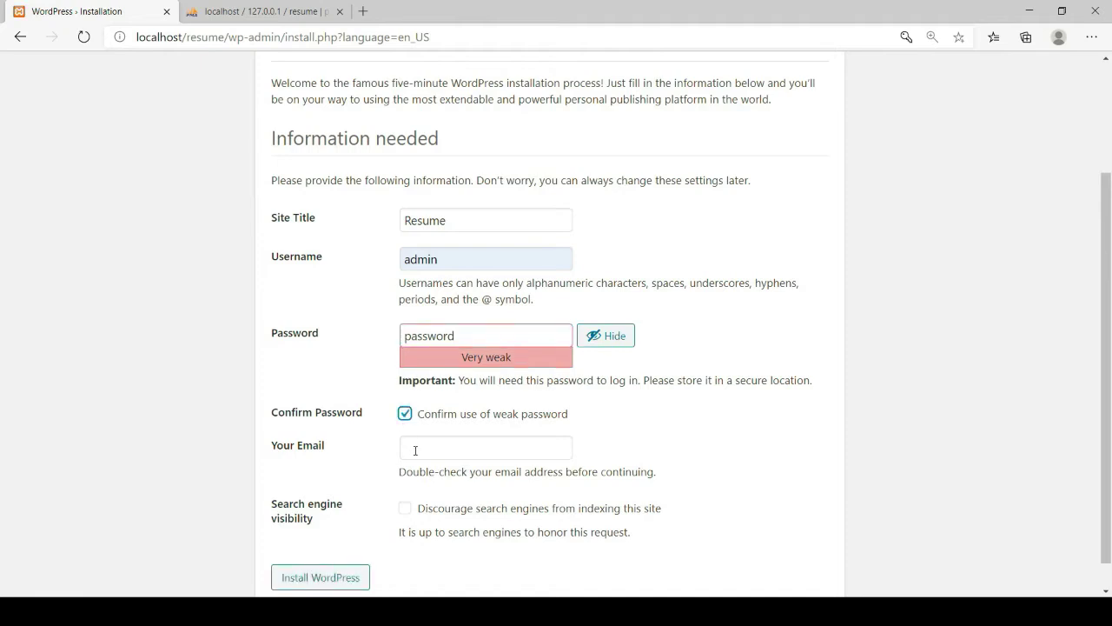
{"action": "left_click", "coordinate": [419, 449]}
{"action": "left_click", "coordinate": [426, 474]}
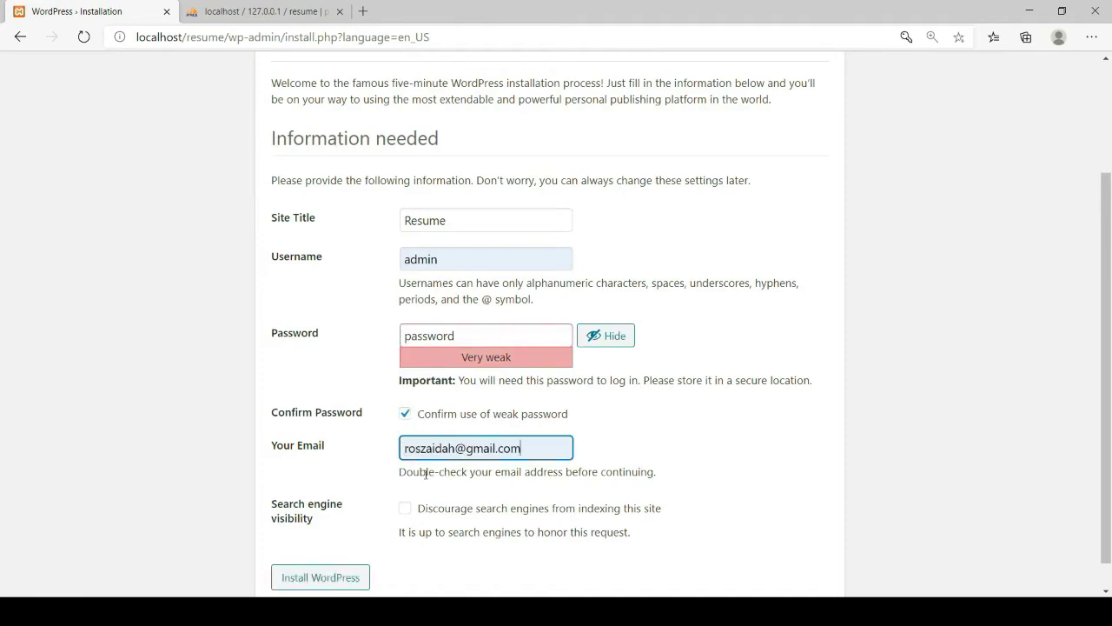
{"action": "left_click", "coordinate": [325, 584]}
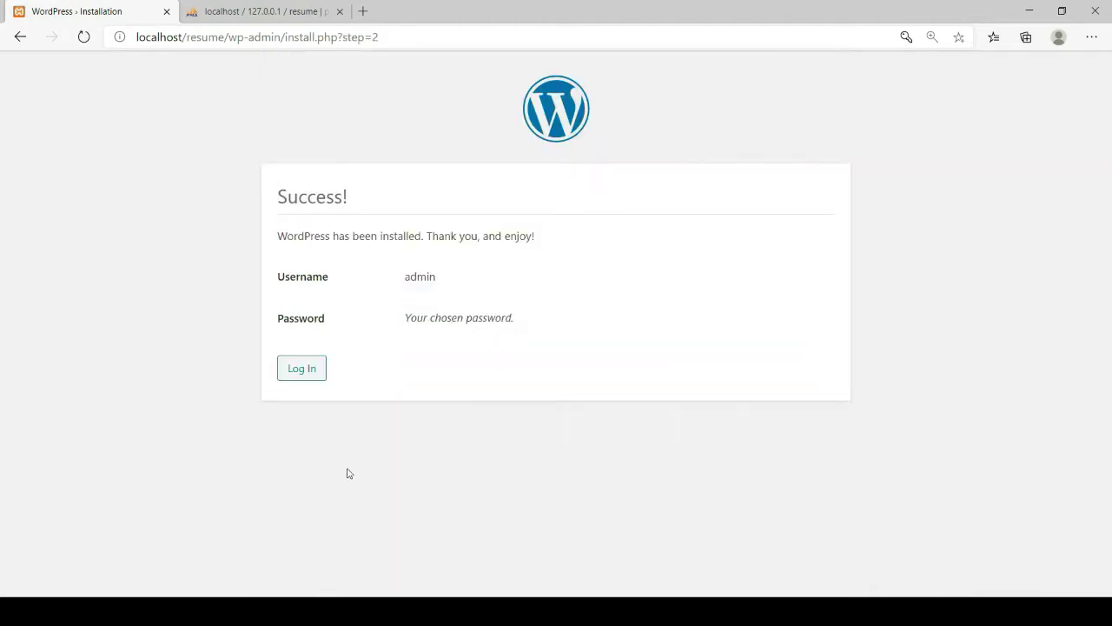
Log in as admin with the account password to reach the Dashboard
{"action": "left_click", "coordinate": [302, 371]}
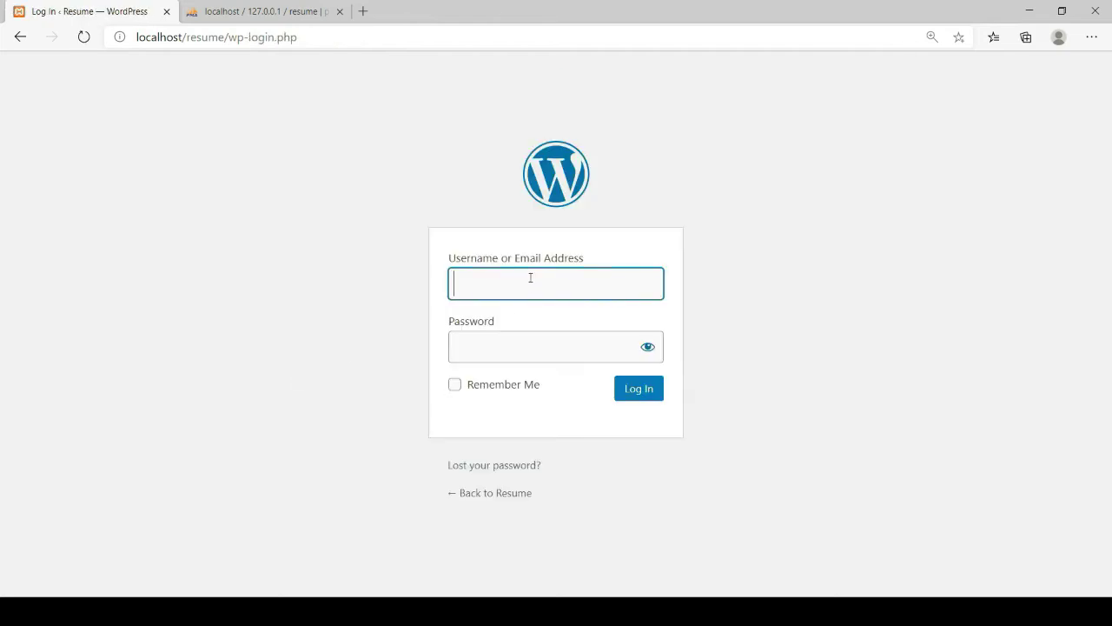
{"action": "type", "text": "admin"}
{"action": "left_click", "coordinate": [491, 354]}
{"action": "type", "text": "admin"}
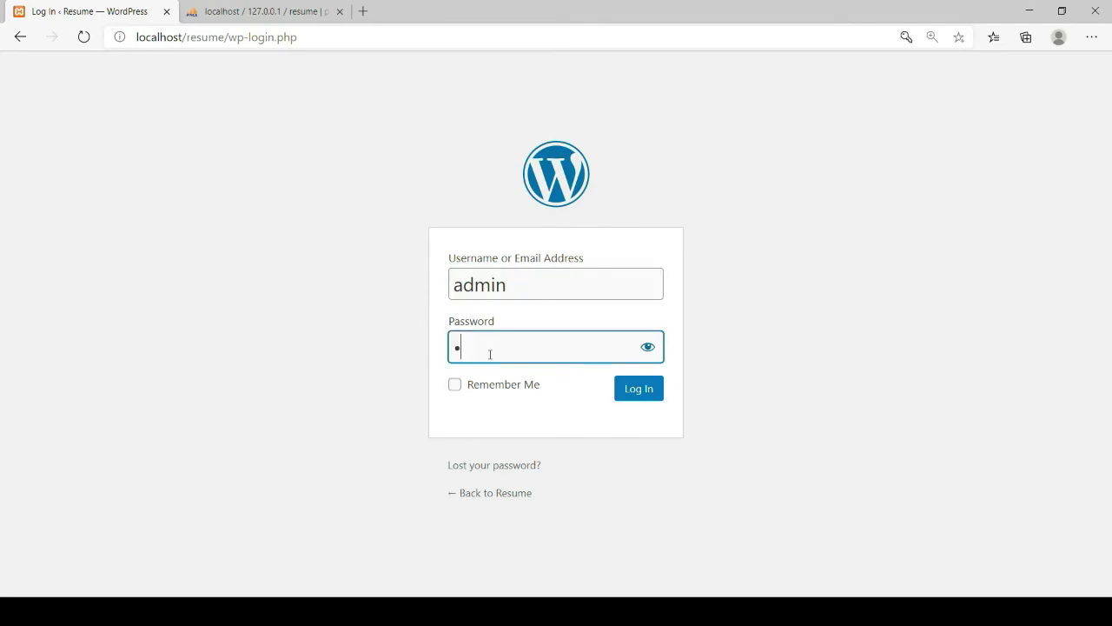
{"action": "type", "text": "123"}
{"action": "left_click", "coordinate": [635, 391]}
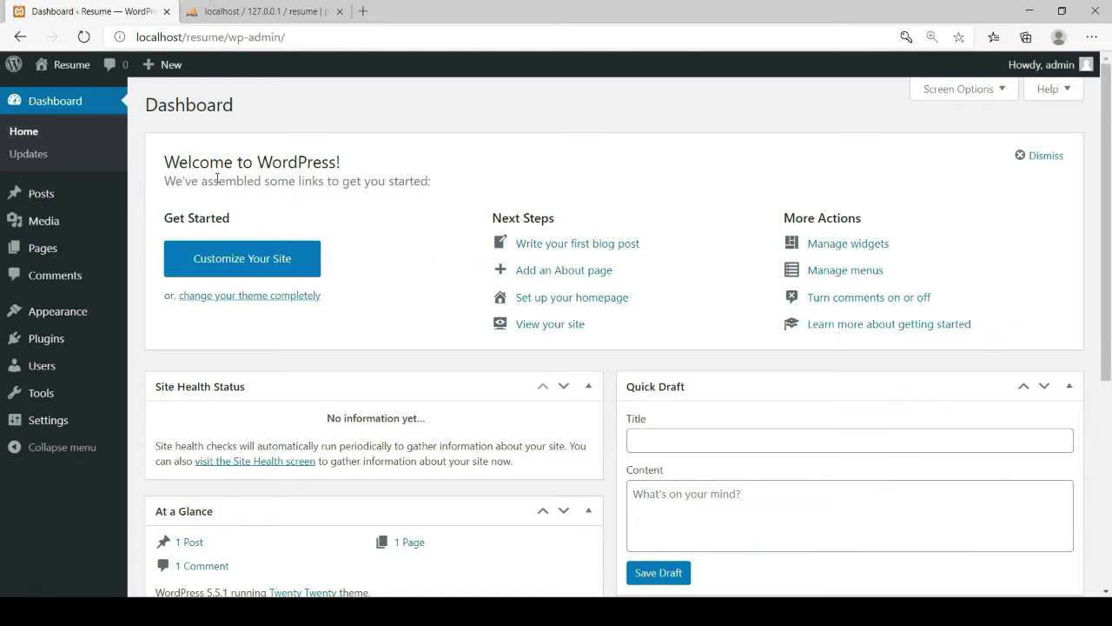
{"action": "mouse_move", "coordinate": [87, 73]}
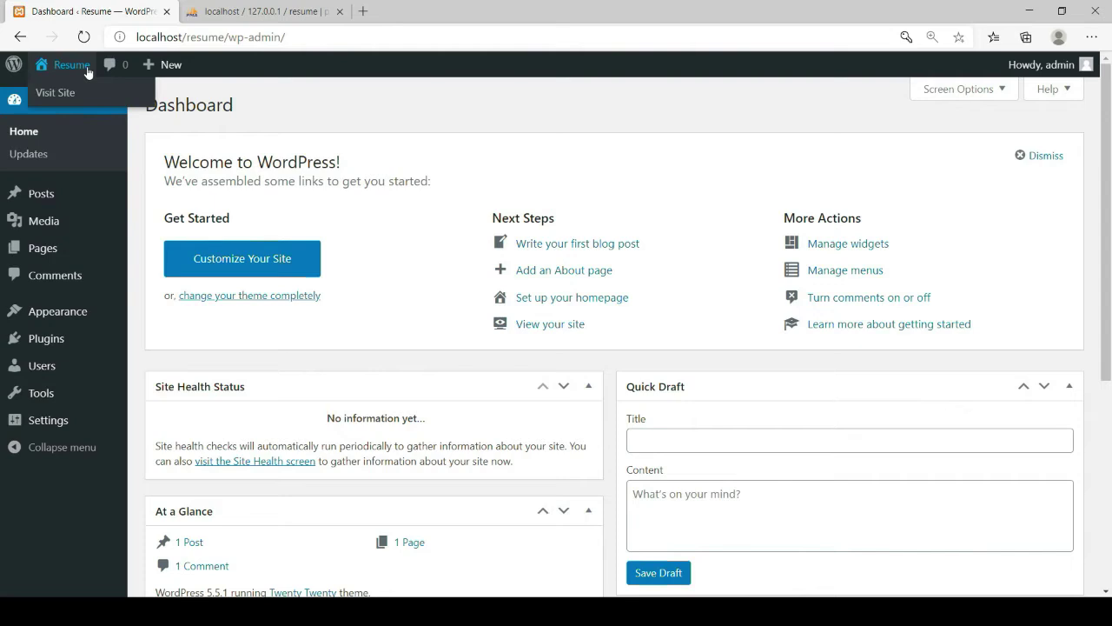
{"action": "mouse_move", "coordinate": [113, 193]}
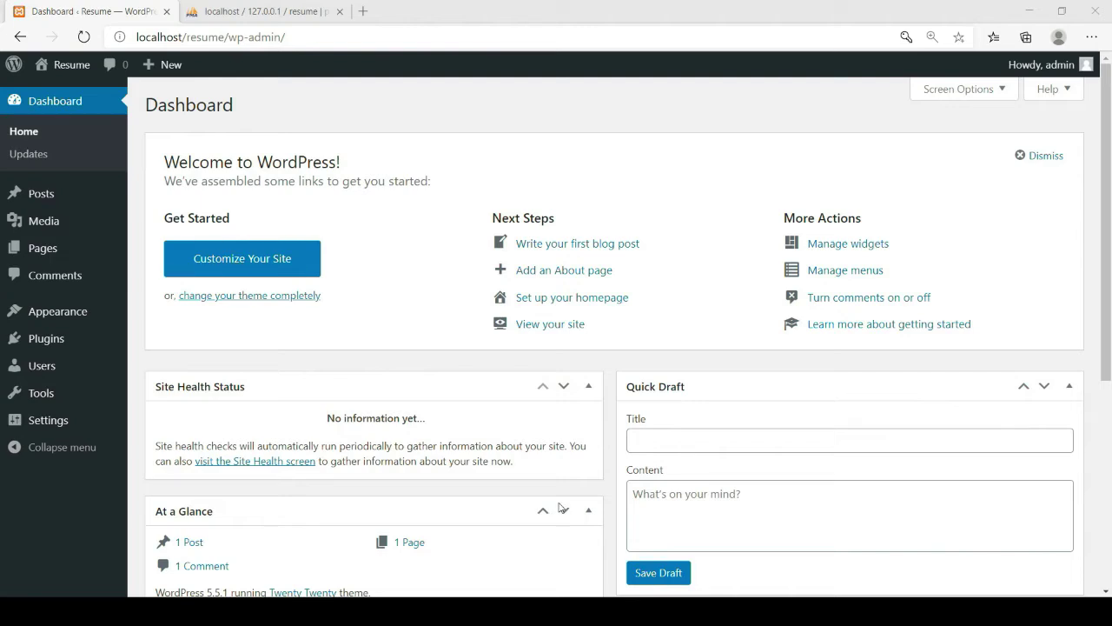
Upload Elementor-pro.3.0.4.zip under Plugins > Add New and install it
{"action": "left_click", "coordinate": [634, 37]}
{"action": "mouse_move", "coordinate": [40, 346]}
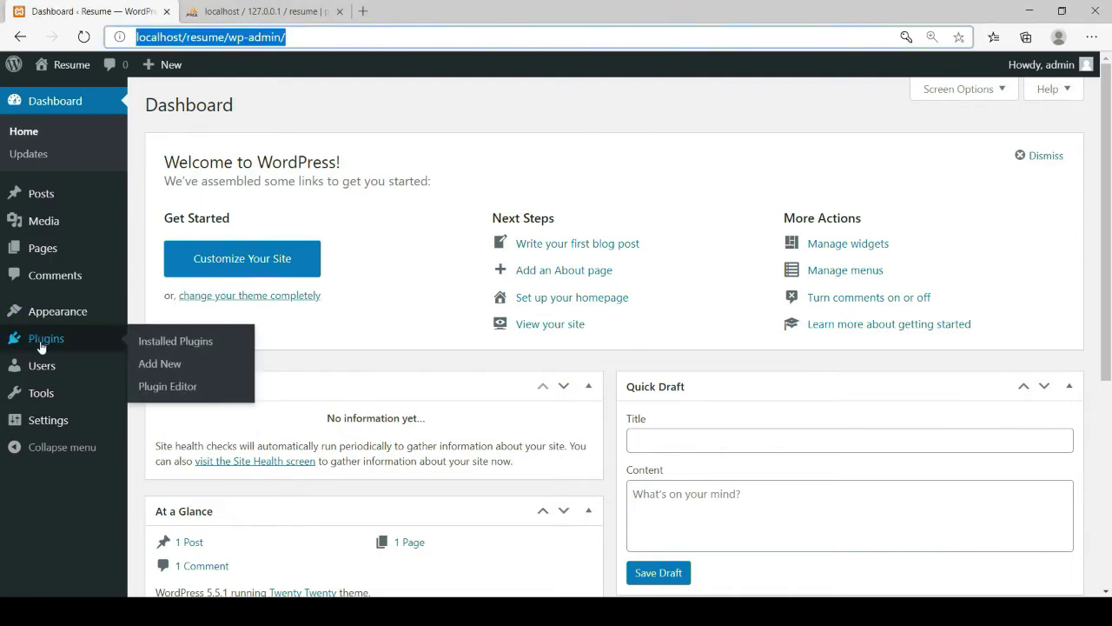
{"action": "left_click", "coordinate": [160, 369]}
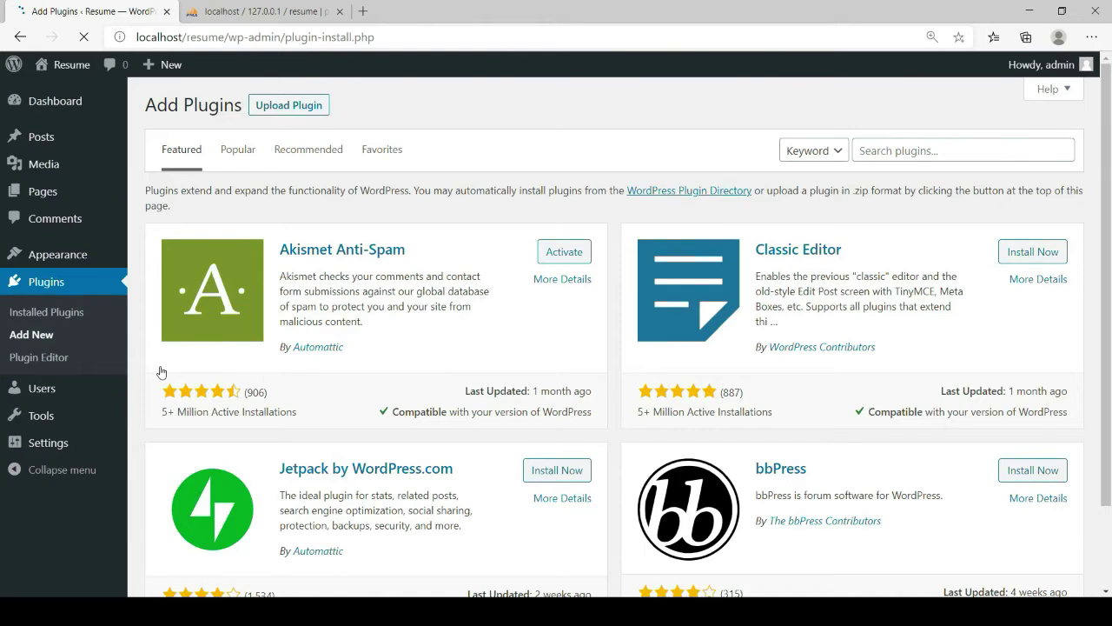
{"action": "left_click", "coordinate": [279, 106]}
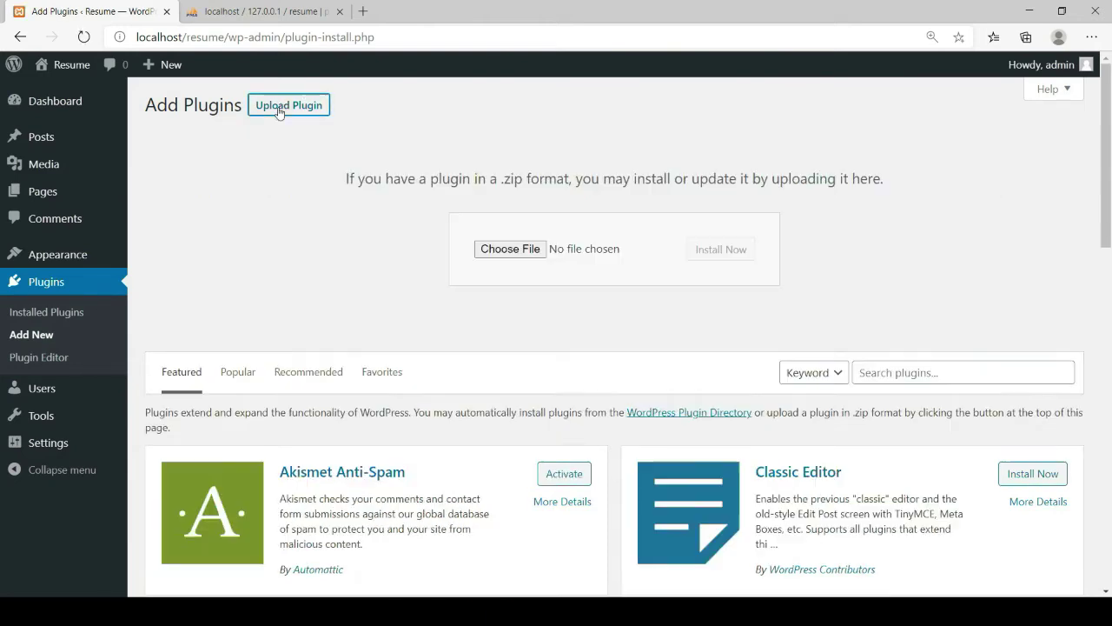
{"action": "left_click", "coordinate": [498, 254]}
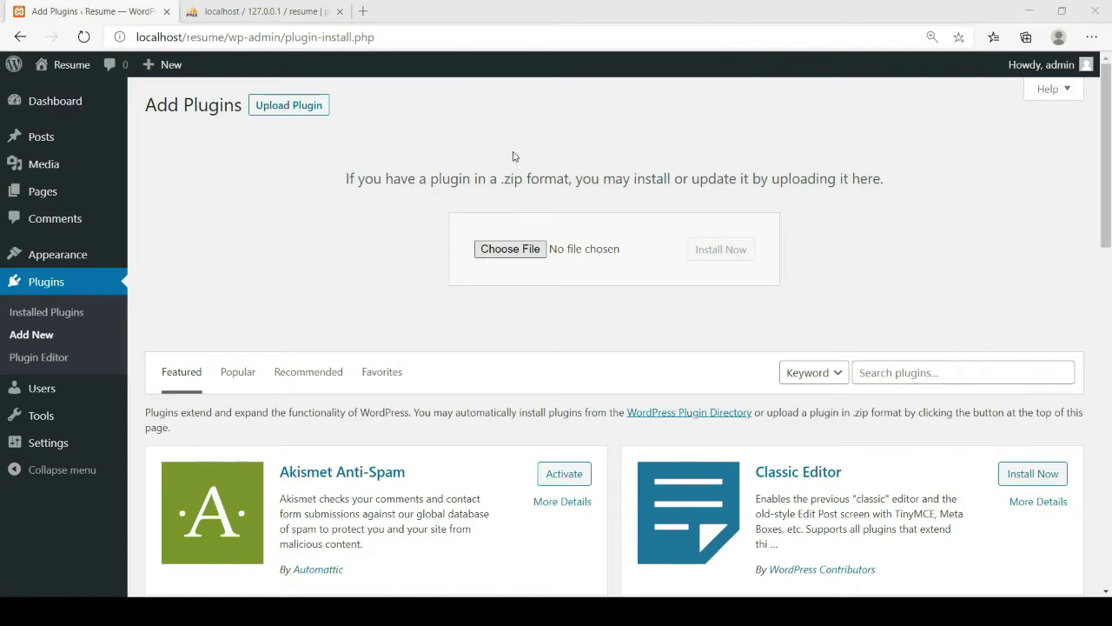
{"action": "left_click", "coordinate": [426, 328]}
{"action": "left_click", "coordinate": [735, 251]}
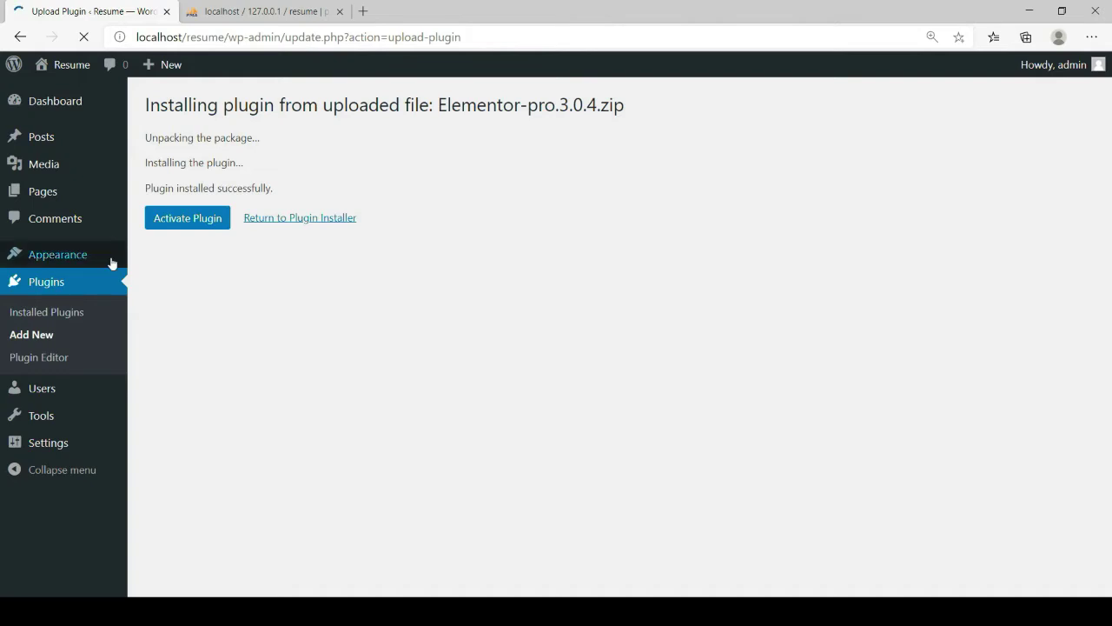
Activate Elementor Pro, then upload and install Elementor-core.3.0.7.zip
{"action": "left_click", "coordinate": [184, 221]}
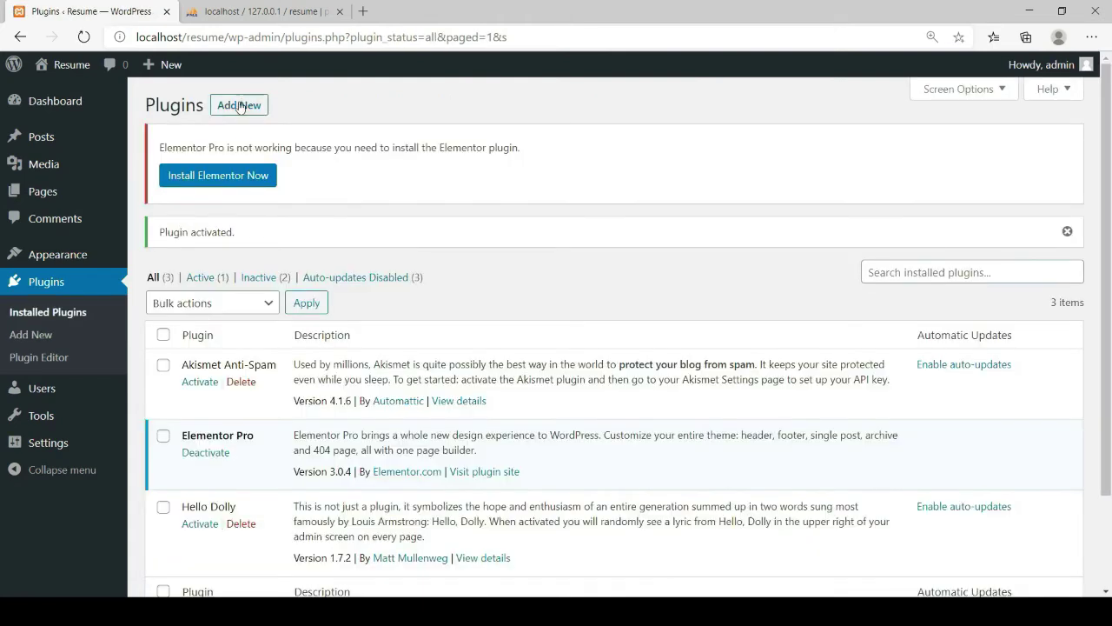
{"action": "left_click", "coordinate": [237, 107]}
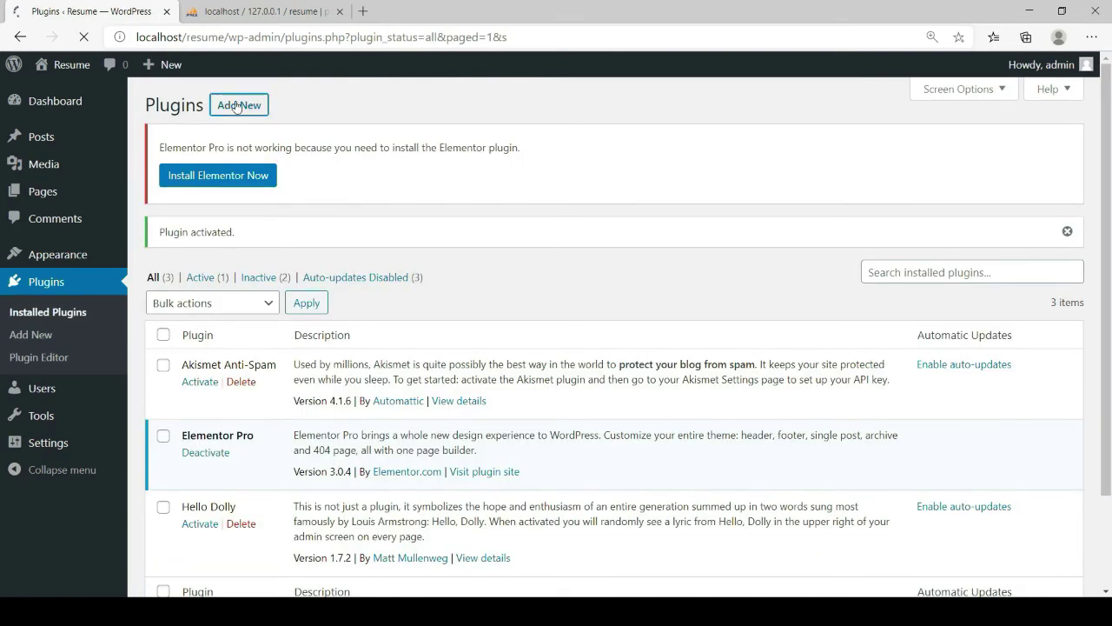
{"action": "left_click", "coordinate": [284, 105]}
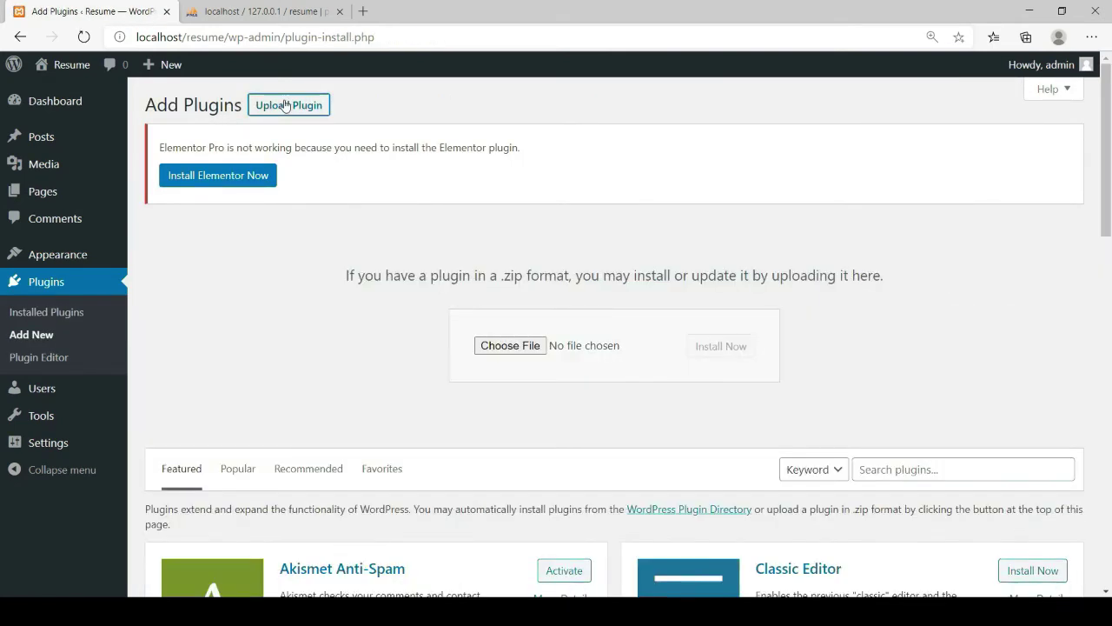
{"action": "left_click", "coordinate": [531, 346]}
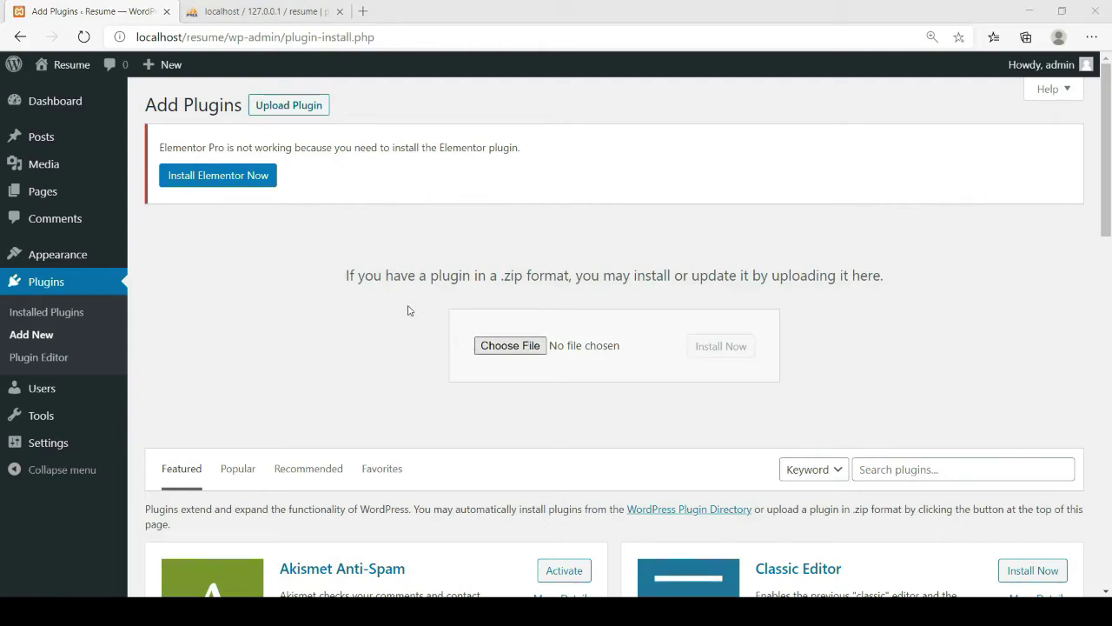
{"action": "double_click", "coordinate": [420, 328]}
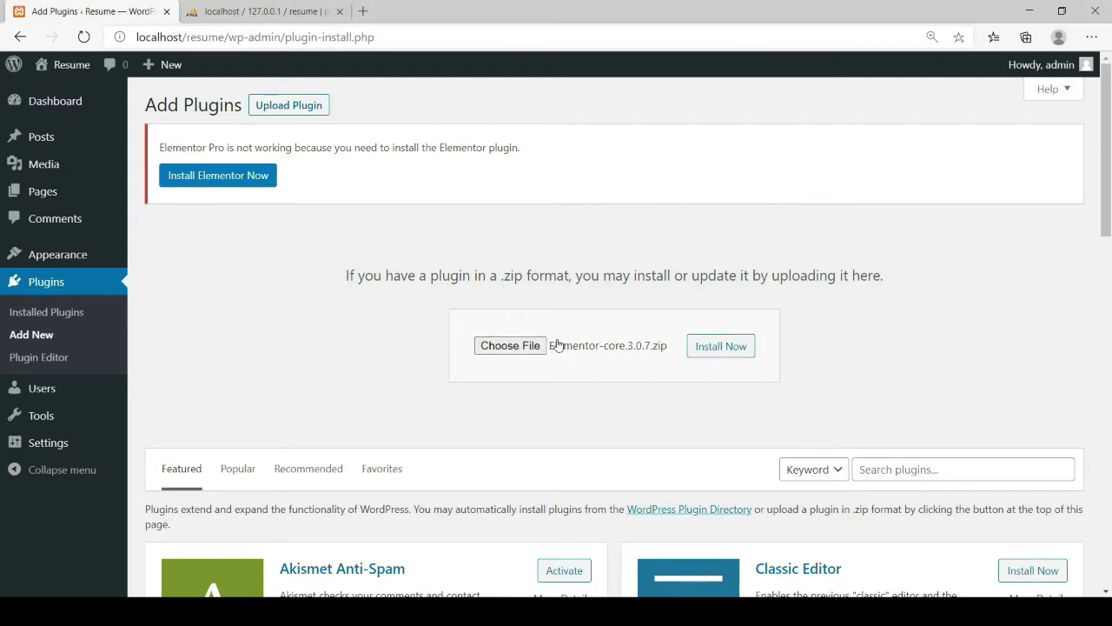
{"action": "left_click", "coordinate": [710, 351]}
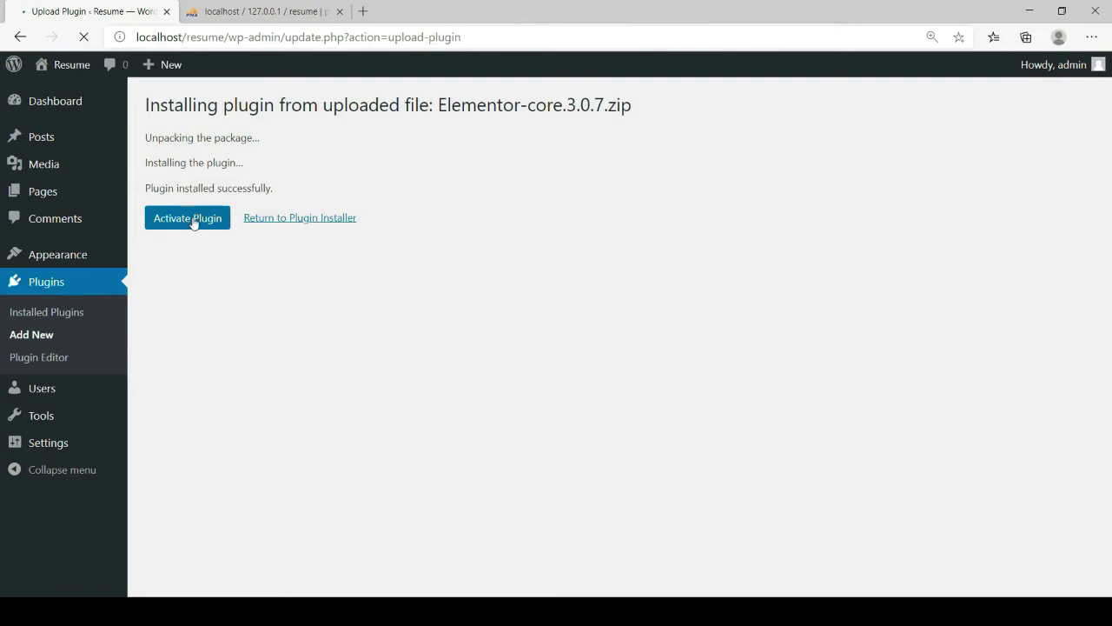
Activate the Elementor core plugin and go to Media > Library
{"action": "left_click", "coordinate": [193, 220]}
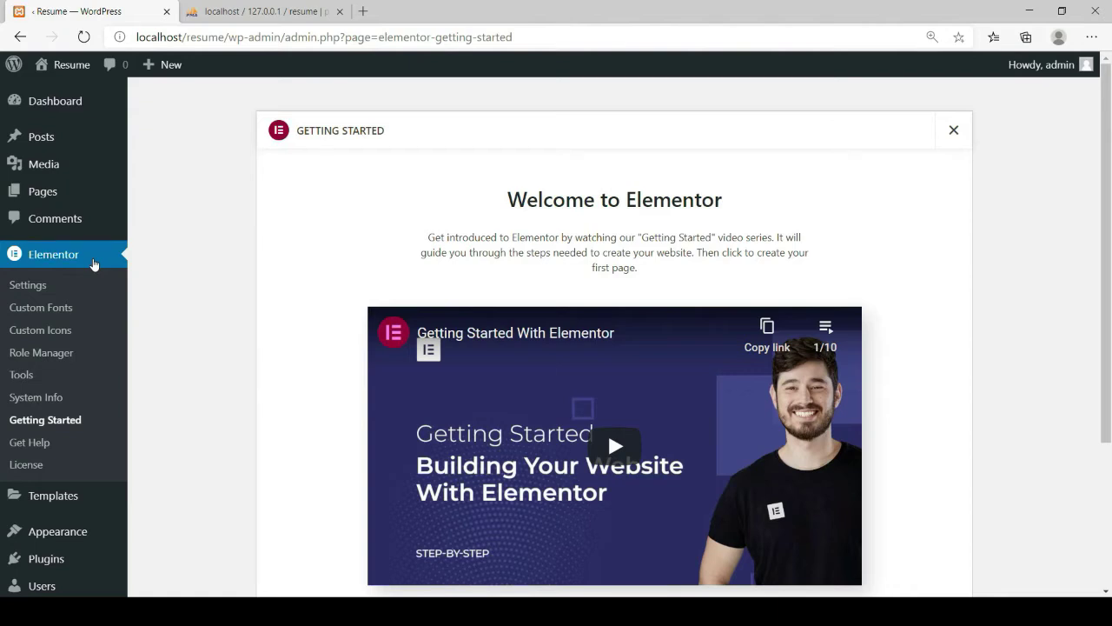
{"action": "mouse_move", "coordinate": [38, 167]}
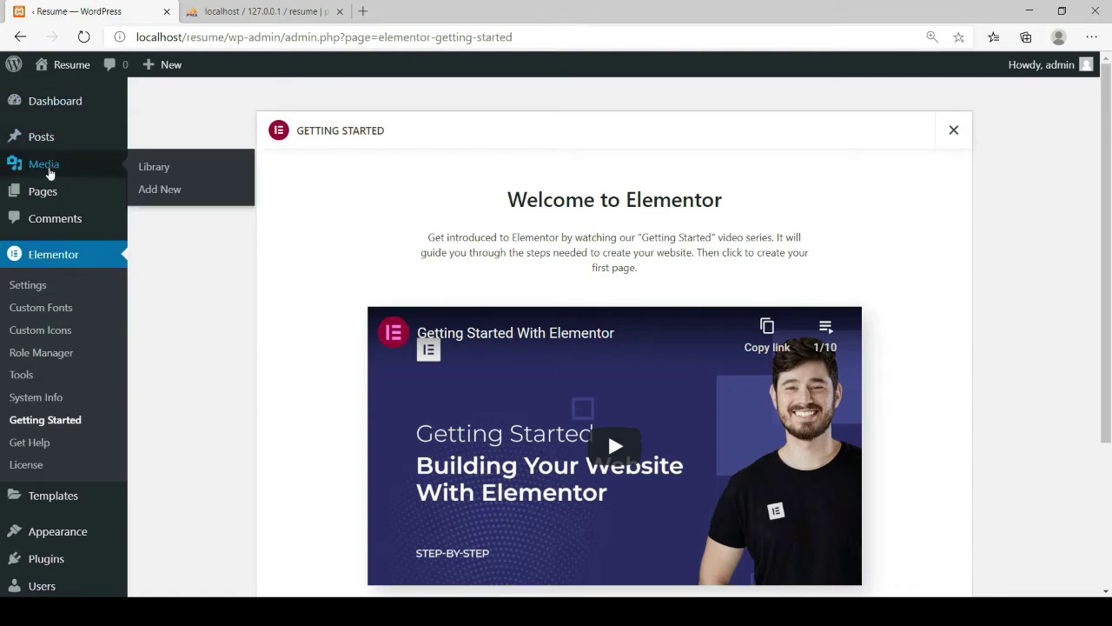
{"action": "left_click", "coordinate": [42, 166]}
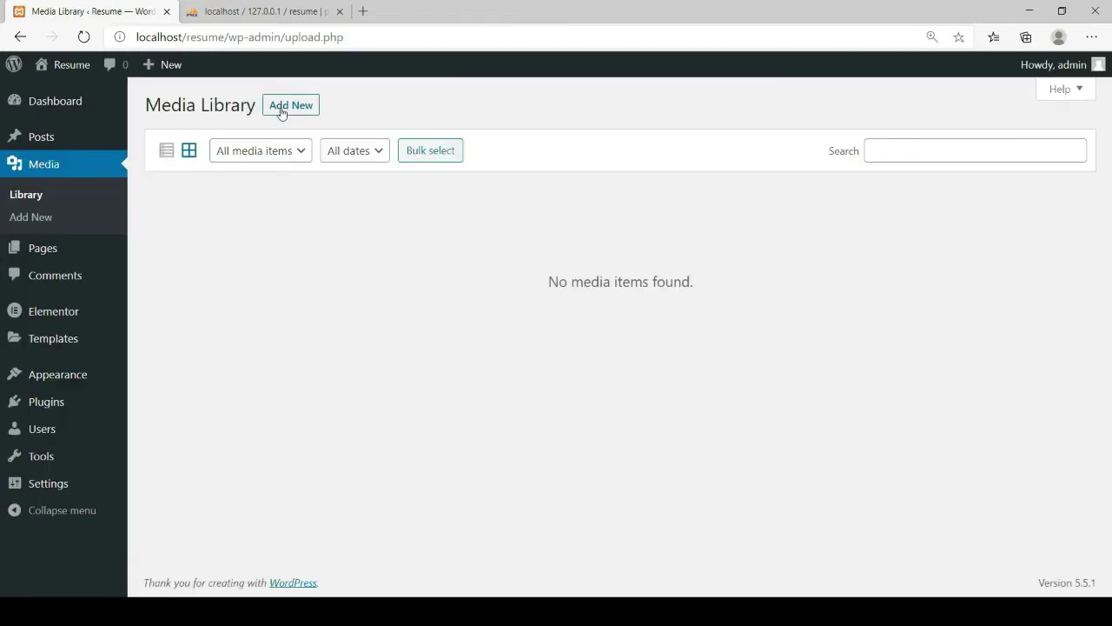
Upload the graduation photo and the résumé PDF through Add New in the media library
{"action": "left_click", "coordinate": [281, 114]}
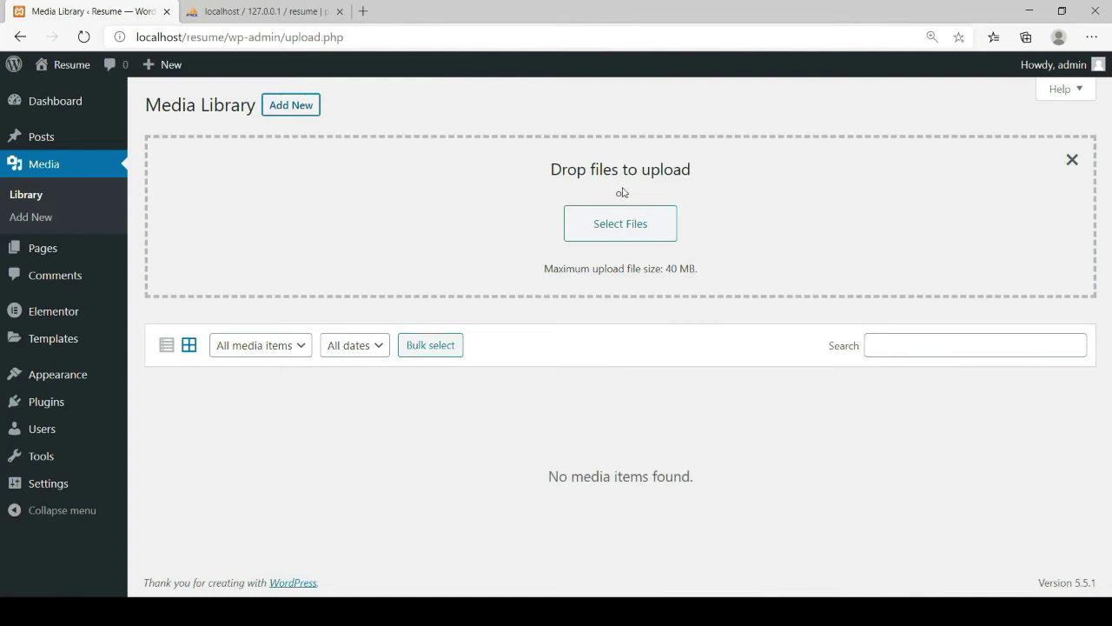
{"action": "left_click", "coordinate": [616, 226]}
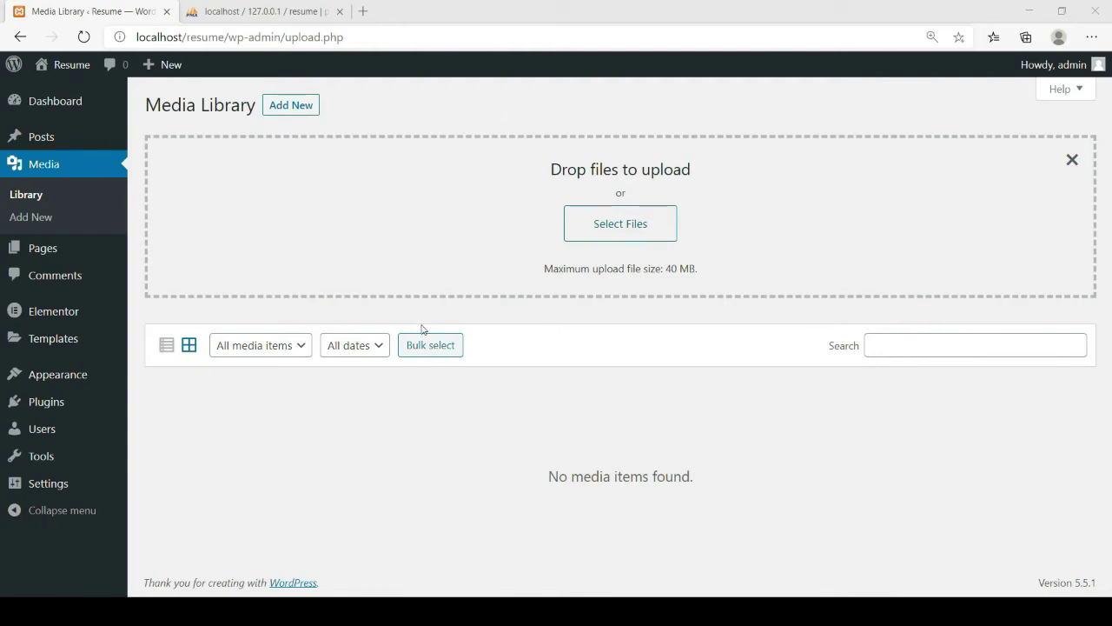
{"action": "key", "text": "Return"}
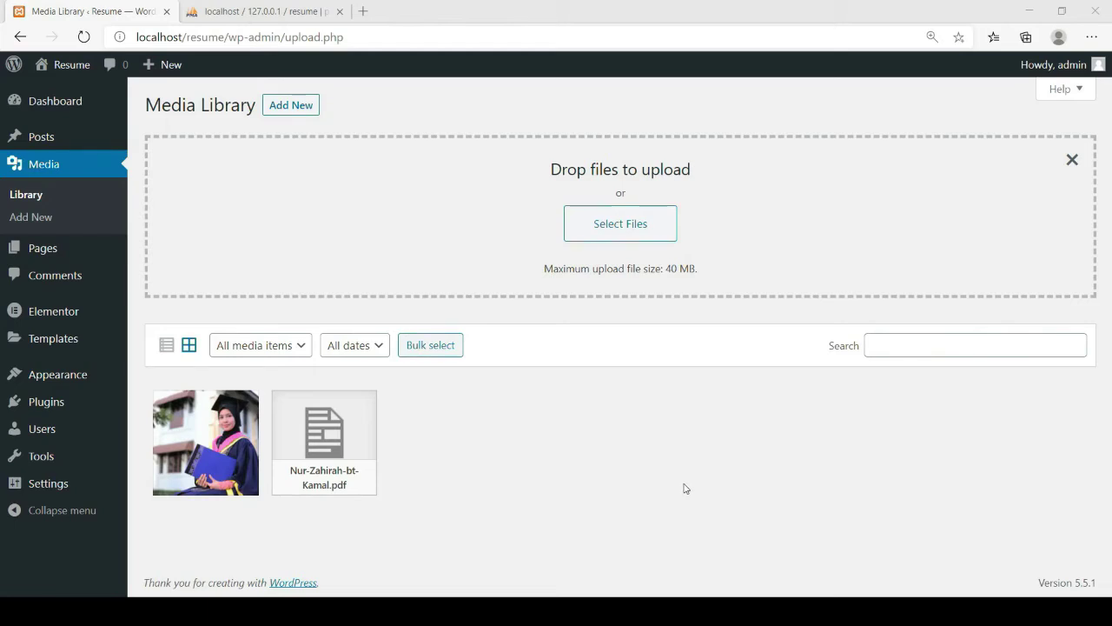
{"action": "left_click", "coordinate": [730, 455]}
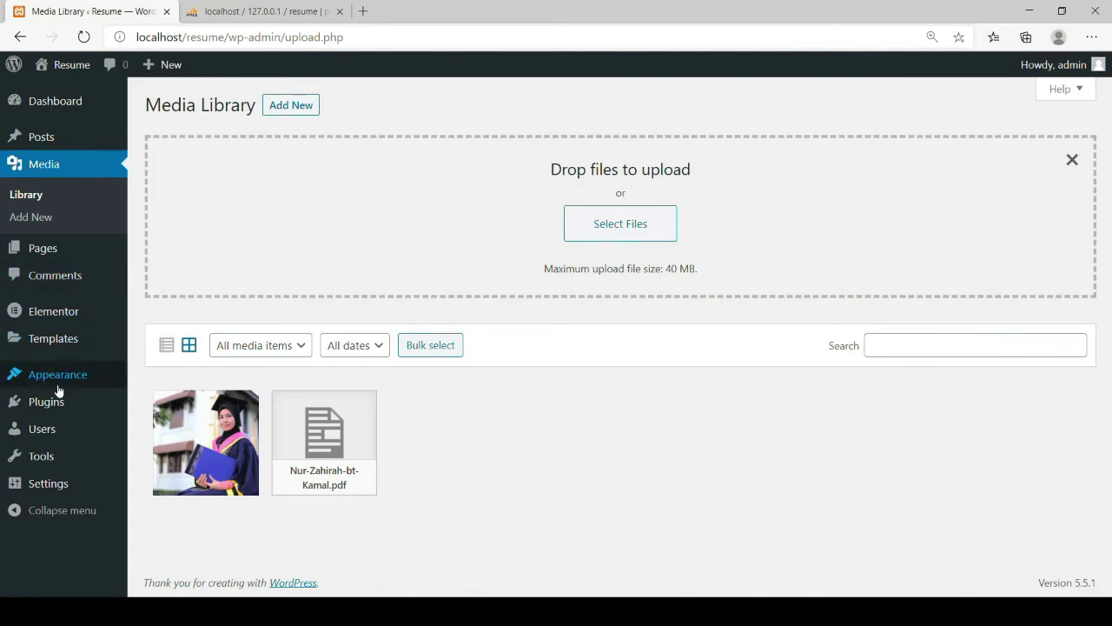
Search the theme directory for ASTRA, install Astra and activate it
{"action": "mouse_move", "coordinate": [71, 347]}
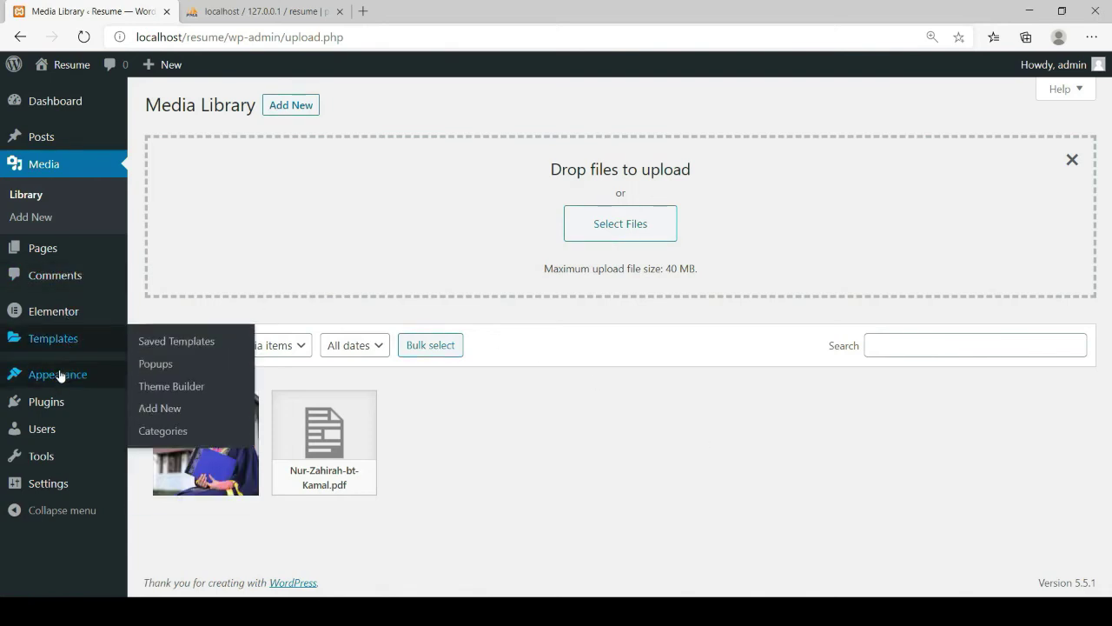
{"action": "mouse_move", "coordinate": [61, 383]}
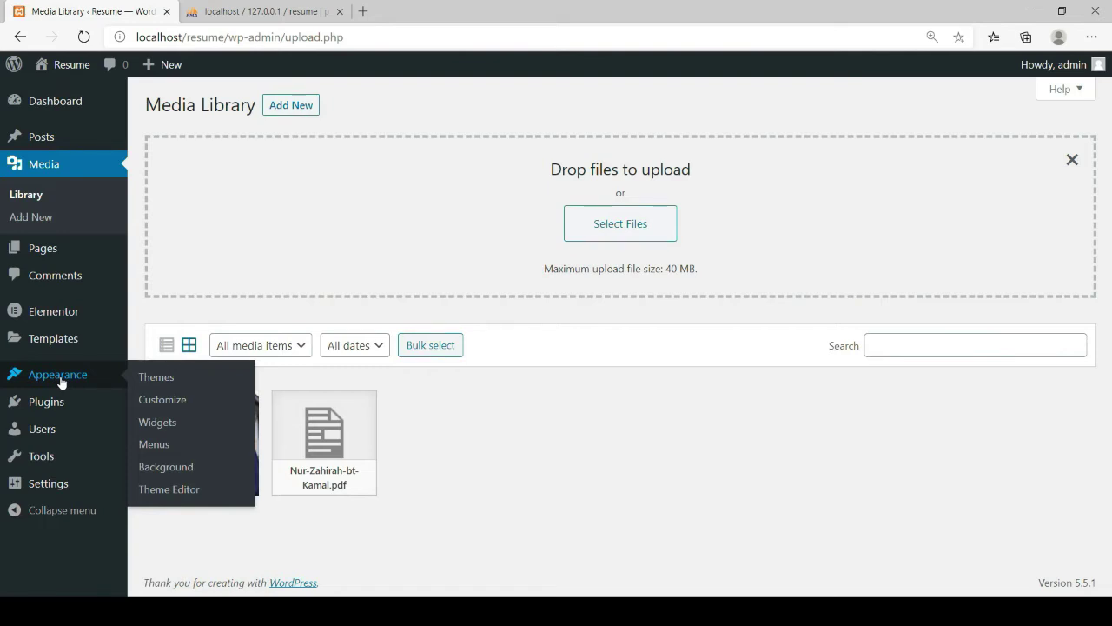
{"action": "left_click", "coordinate": [172, 380]}
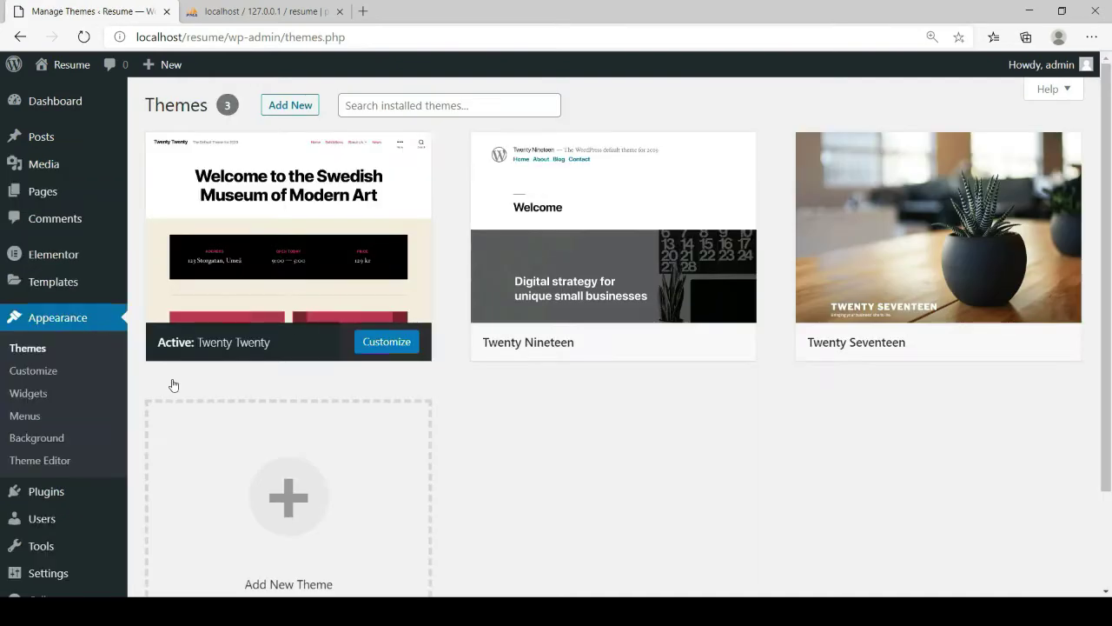
{"action": "left_click", "coordinate": [291, 106]}
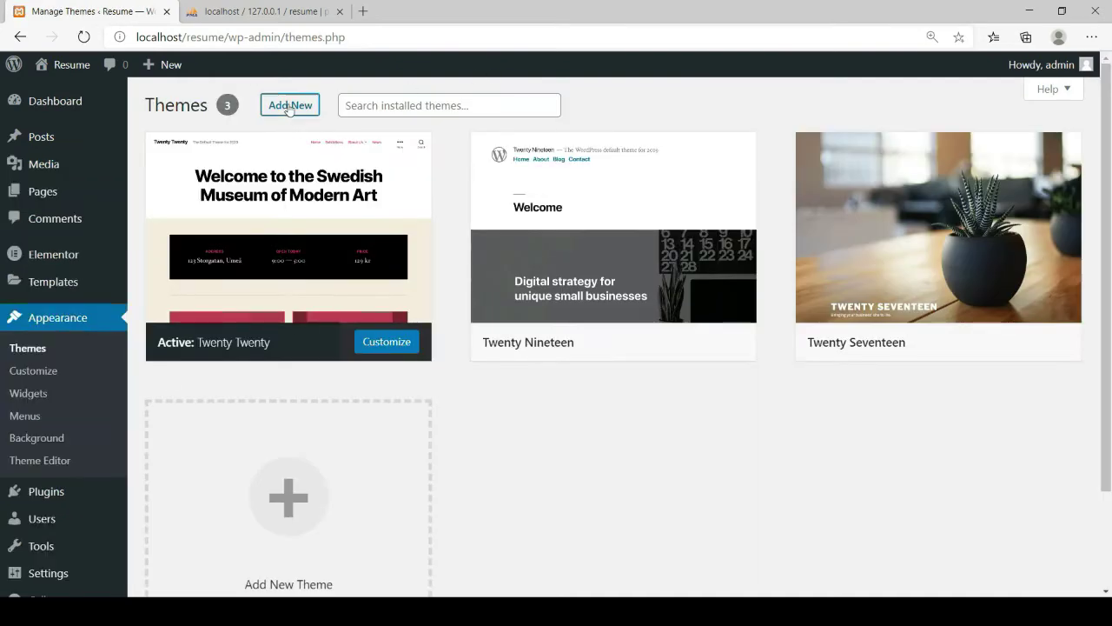
{"action": "left_click", "coordinate": [915, 150]}
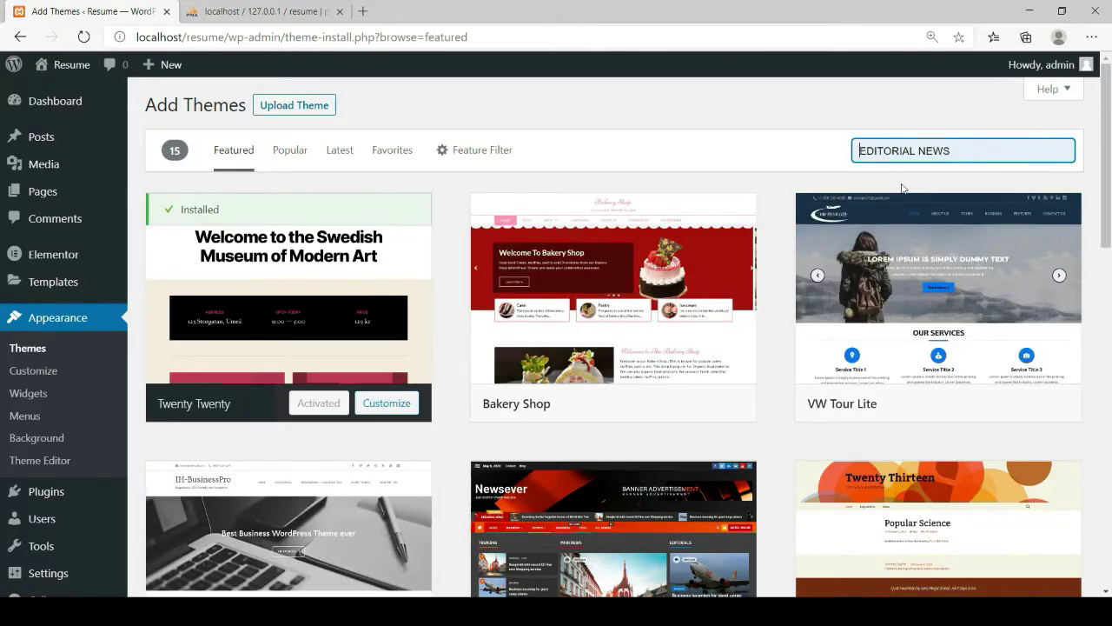
{"action": "left_click", "coordinate": [888, 201]}
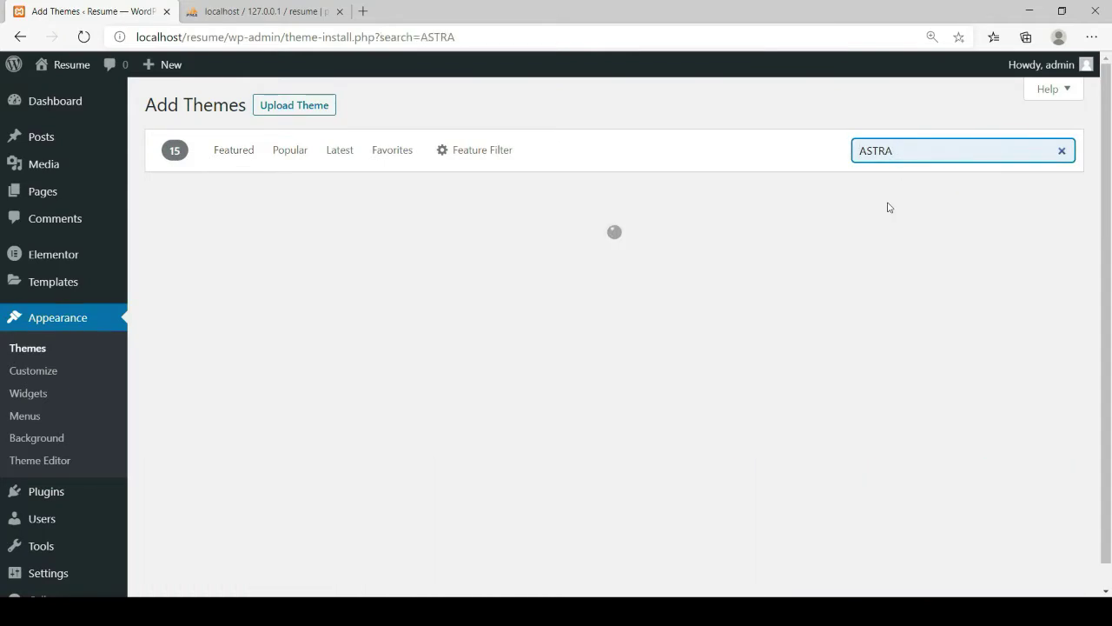
{"action": "mouse_move", "coordinate": [278, 328]}
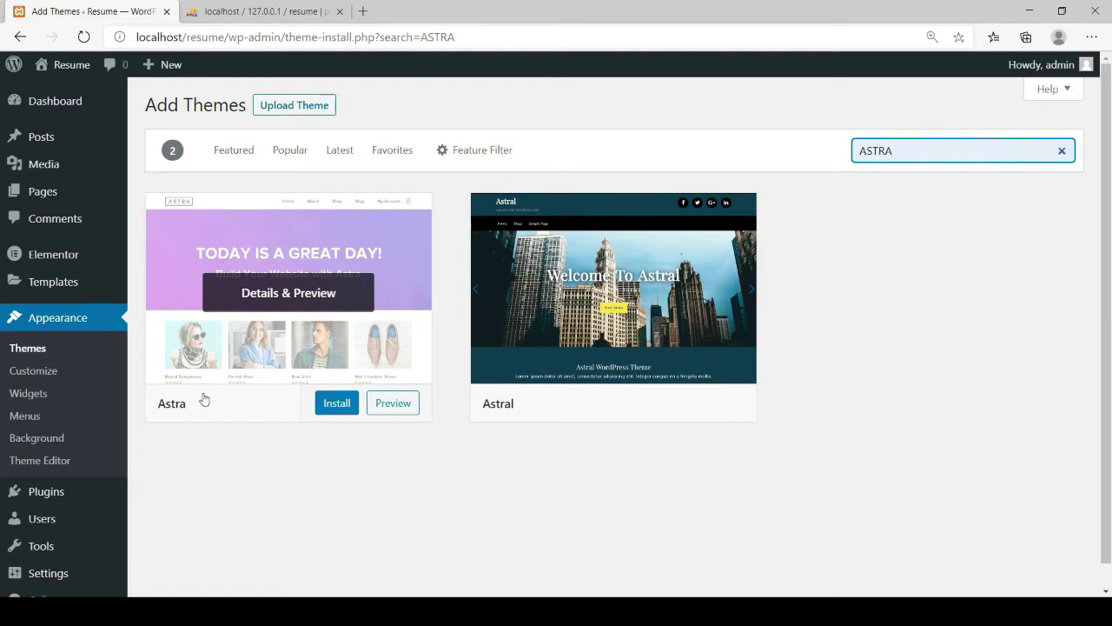
{"action": "left_click", "coordinate": [334, 405]}
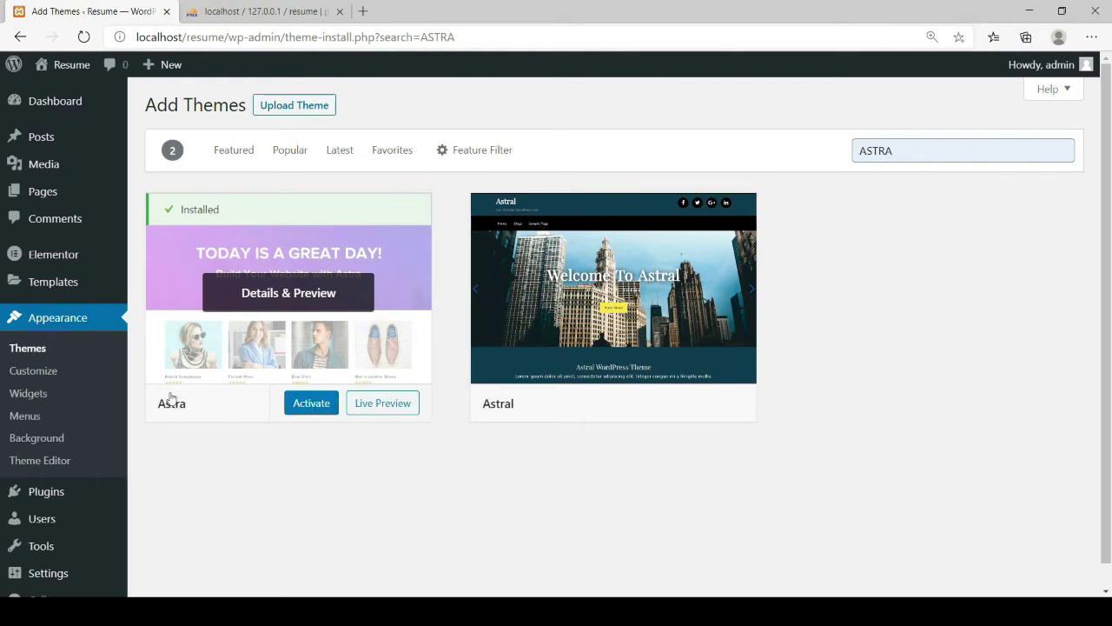
{"action": "left_click", "coordinate": [314, 409]}
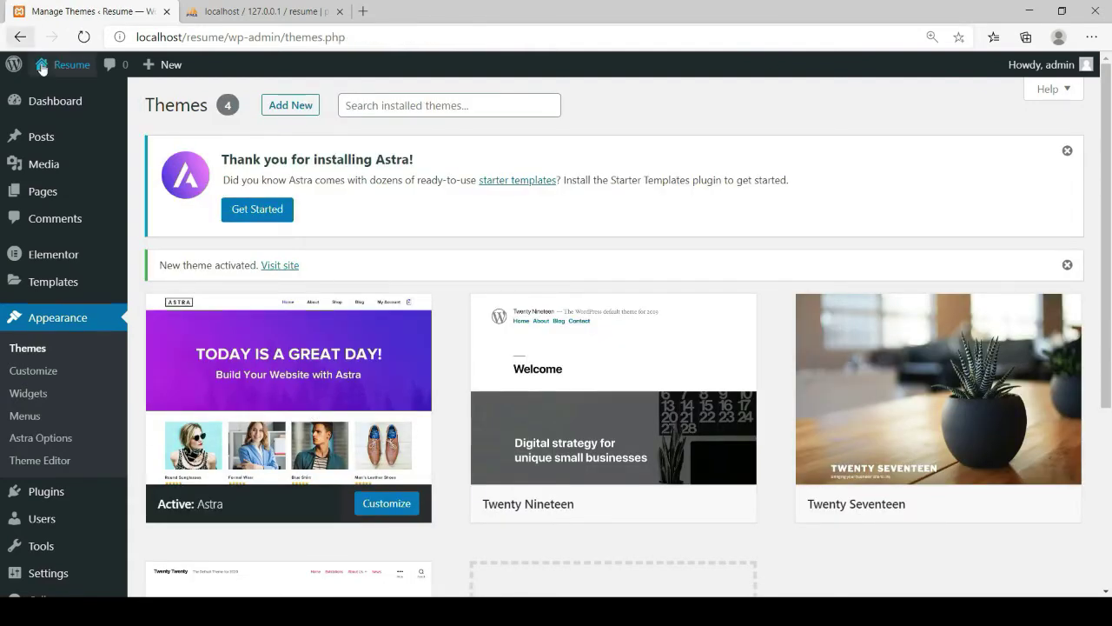
{"action": "mouse_move", "coordinate": [48, 65]}
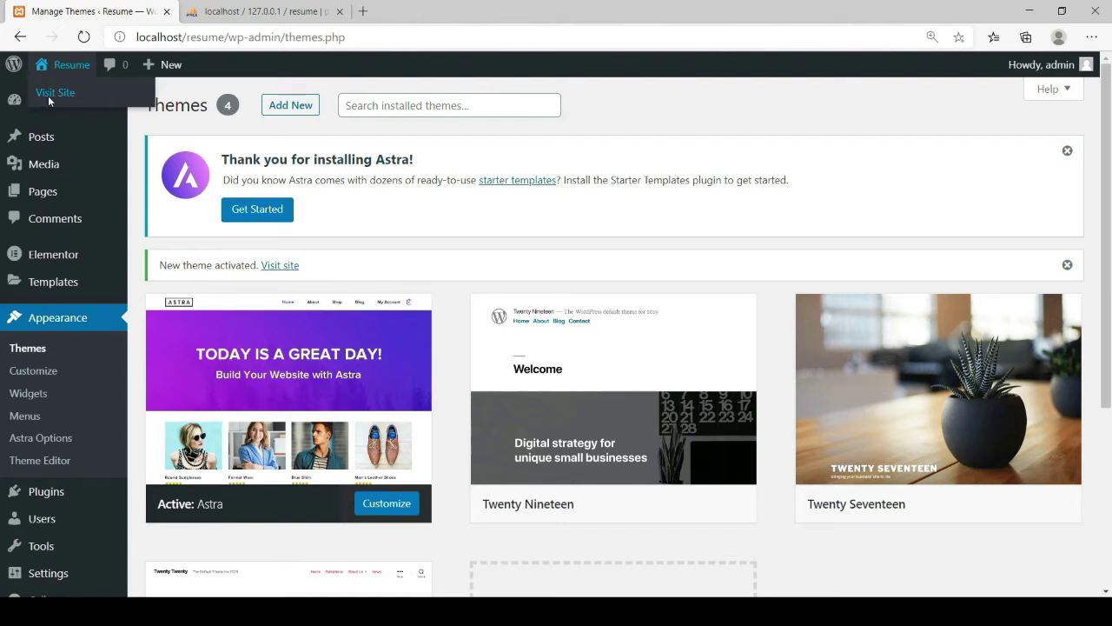
Open the live Resume site in a new tab to check it, then return to Themes
{"action": "middle_click", "coordinate": [97, 108]}
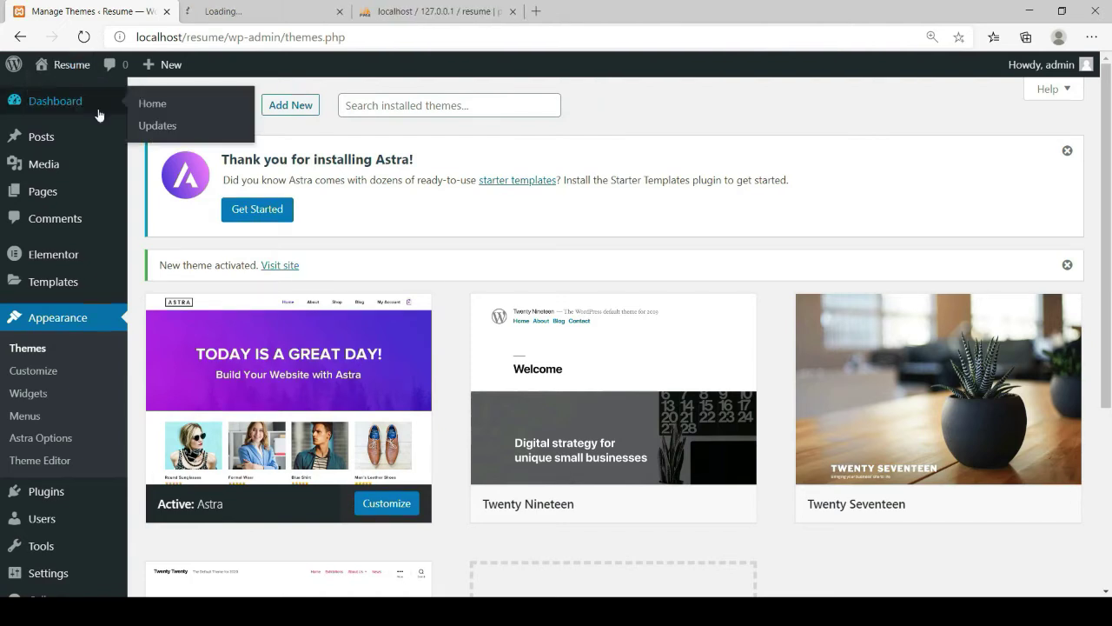
{"action": "left_click", "coordinate": [261, 11]}
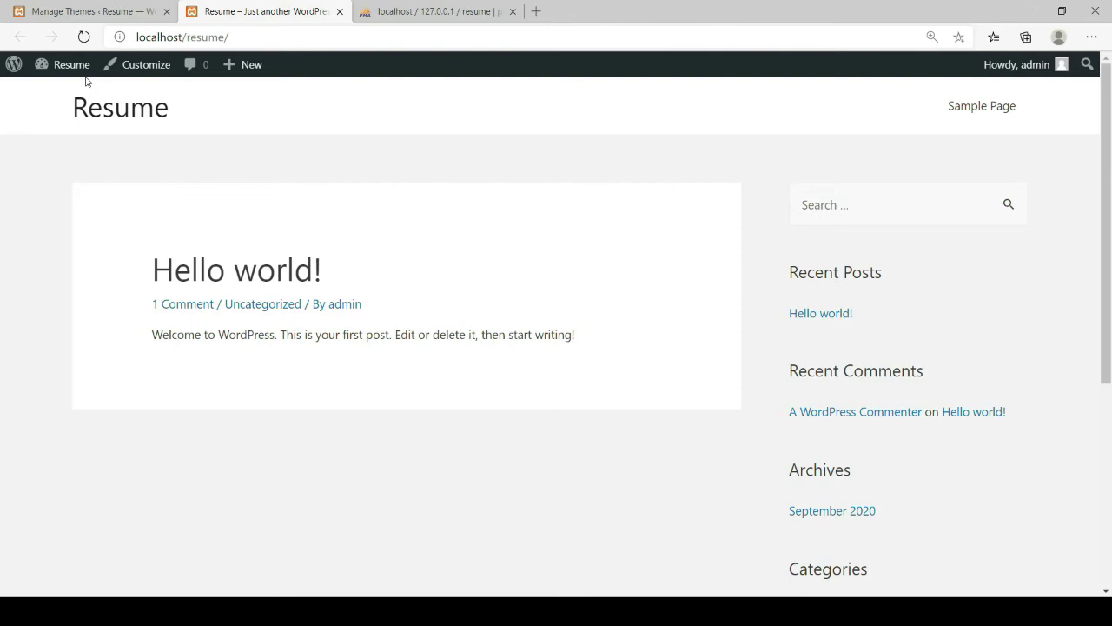
{"action": "left_click", "coordinate": [69, 12]}
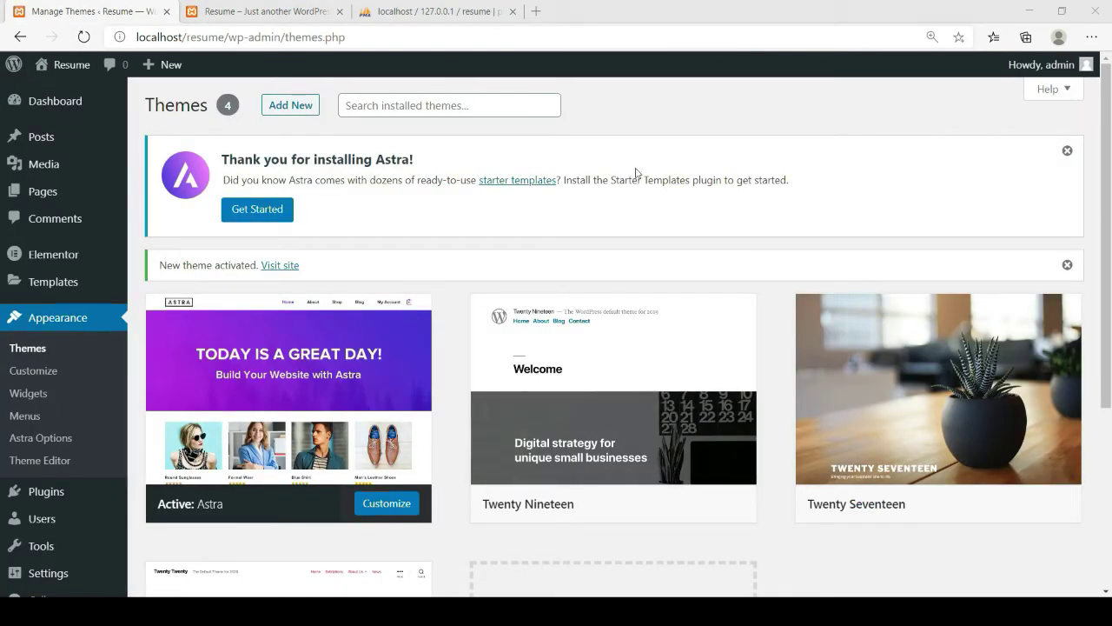
{"action": "left_click", "coordinate": [633, 226]}
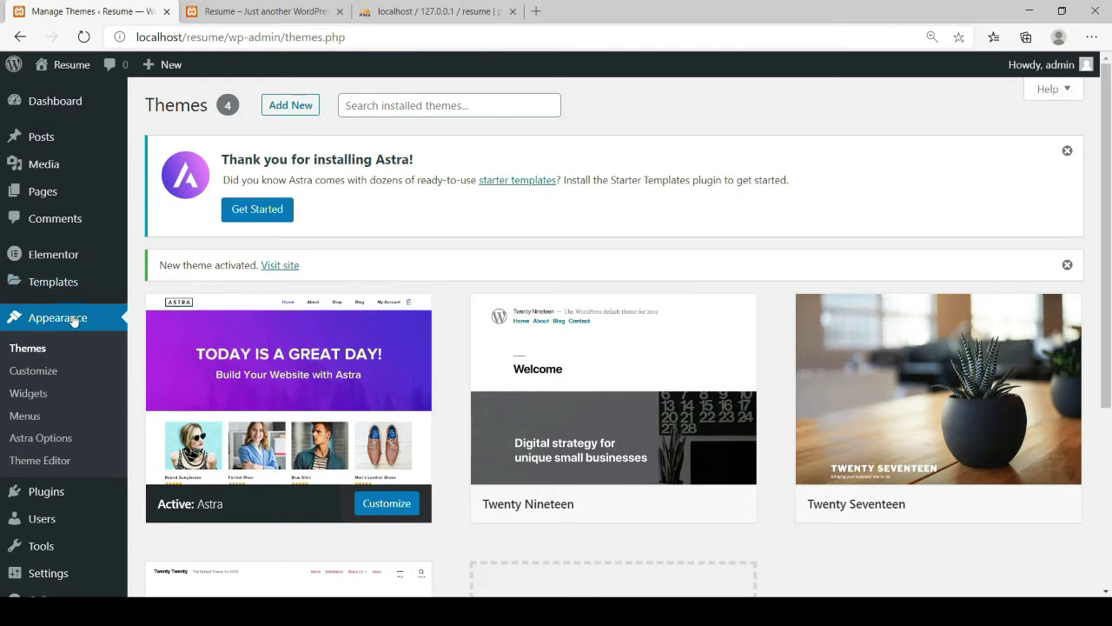
Bulk-trash the Privacy Policy and Sample Page pages from All Pages
{"action": "mouse_move", "coordinate": [62, 195]}
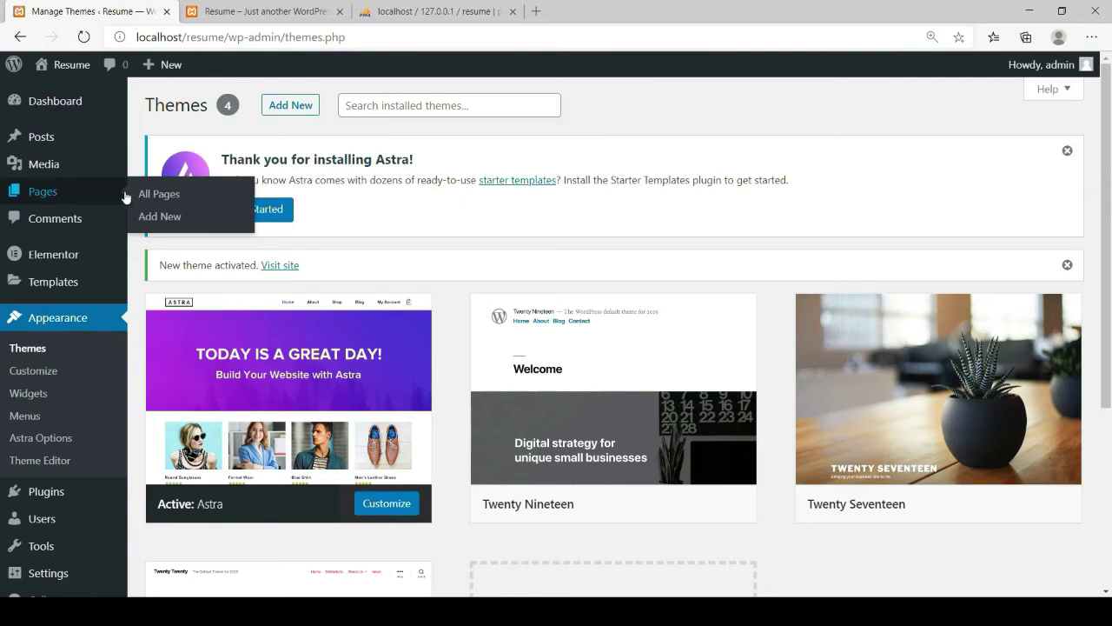
{"action": "left_click", "coordinate": [165, 202]}
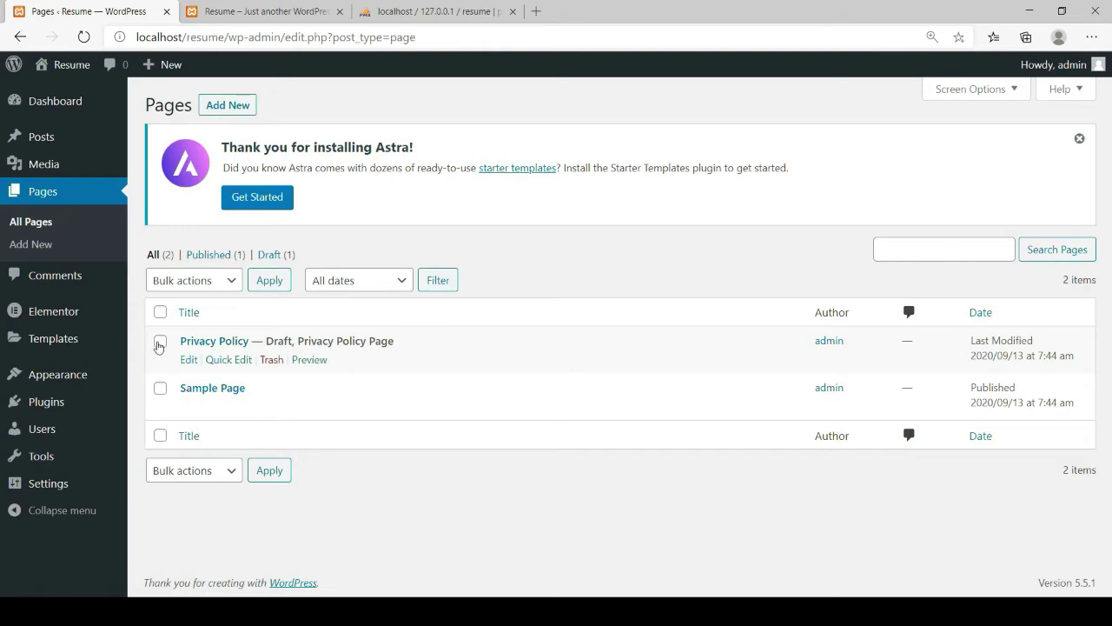
{"action": "left_click", "coordinate": [159, 313]}
{"action": "left_click", "coordinate": [233, 474]}
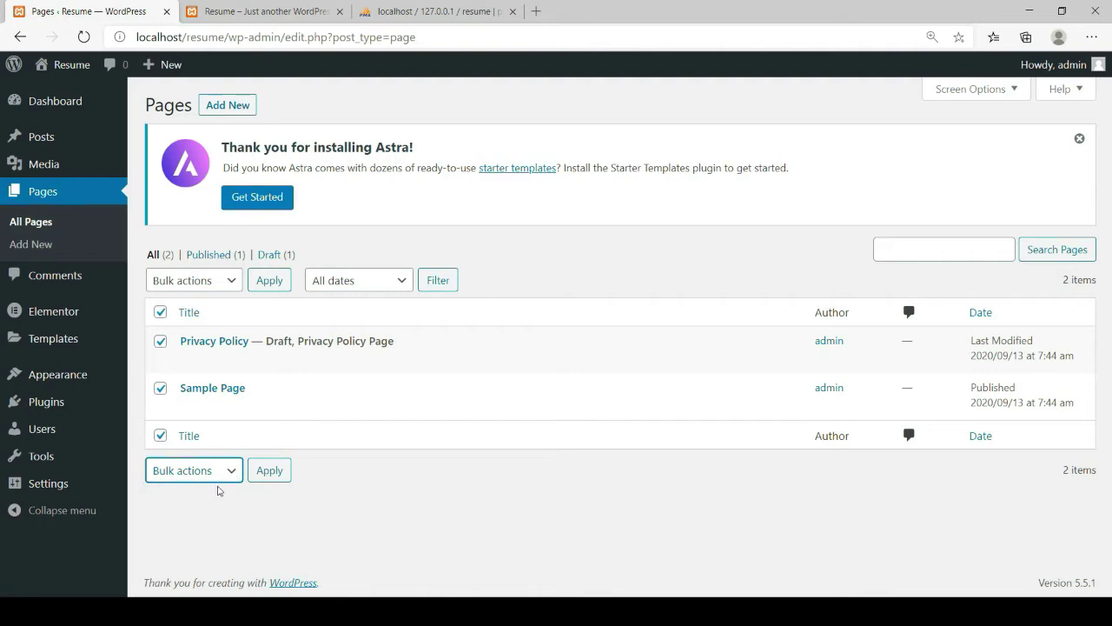
{"action": "left_click", "coordinate": [186, 530]}
{"action": "left_click", "coordinate": [270, 471]}
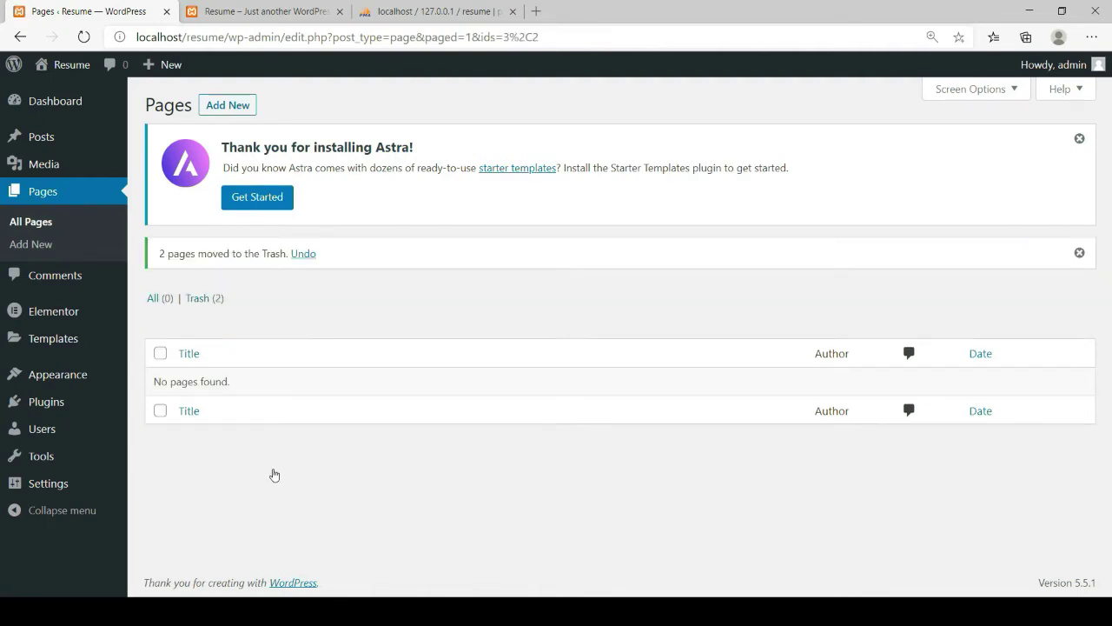
{"action": "left_click", "coordinate": [228, 105]}
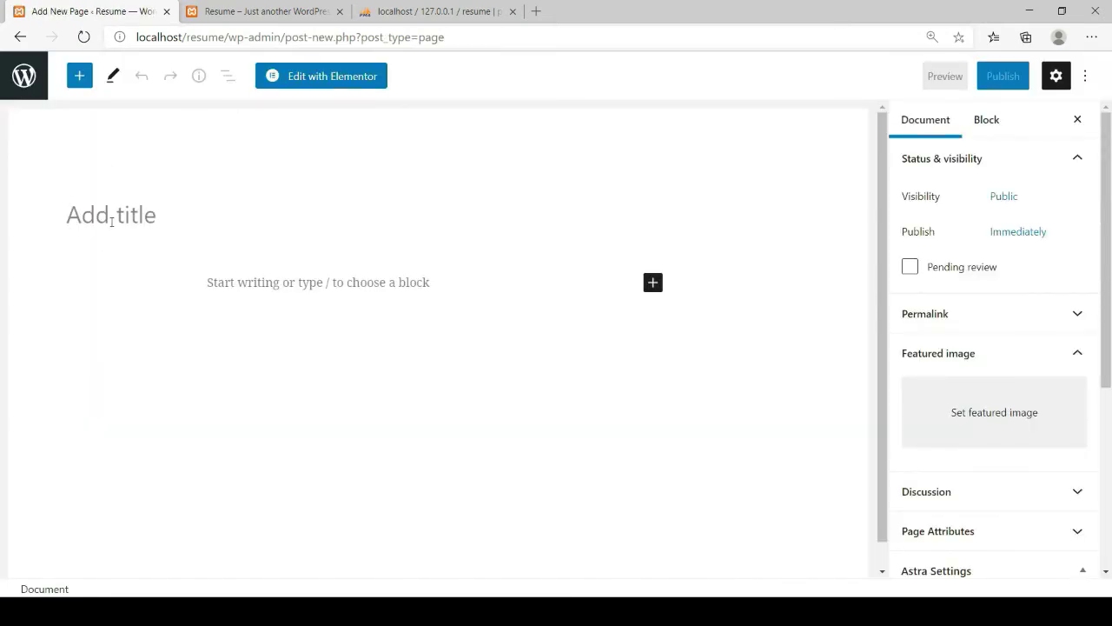
Publish the new page titled 'Home' and go back to the Pages list
{"action": "type", "text": "Home"}
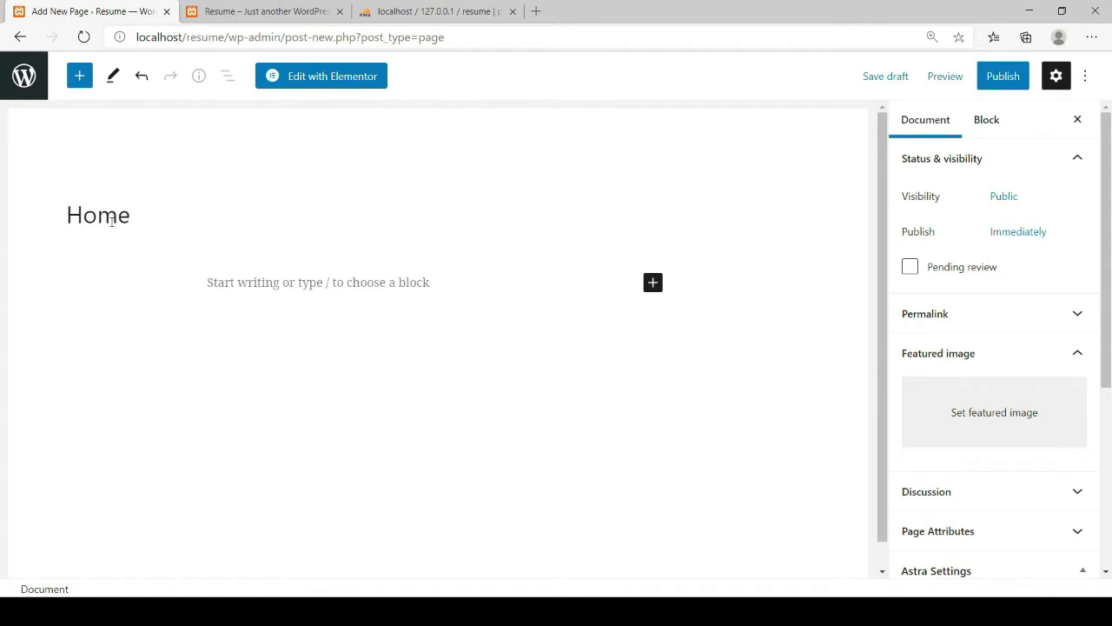
{"action": "left_click", "coordinate": [1011, 80]}
{"action": "left_click", "coordinate": [934, 76]}
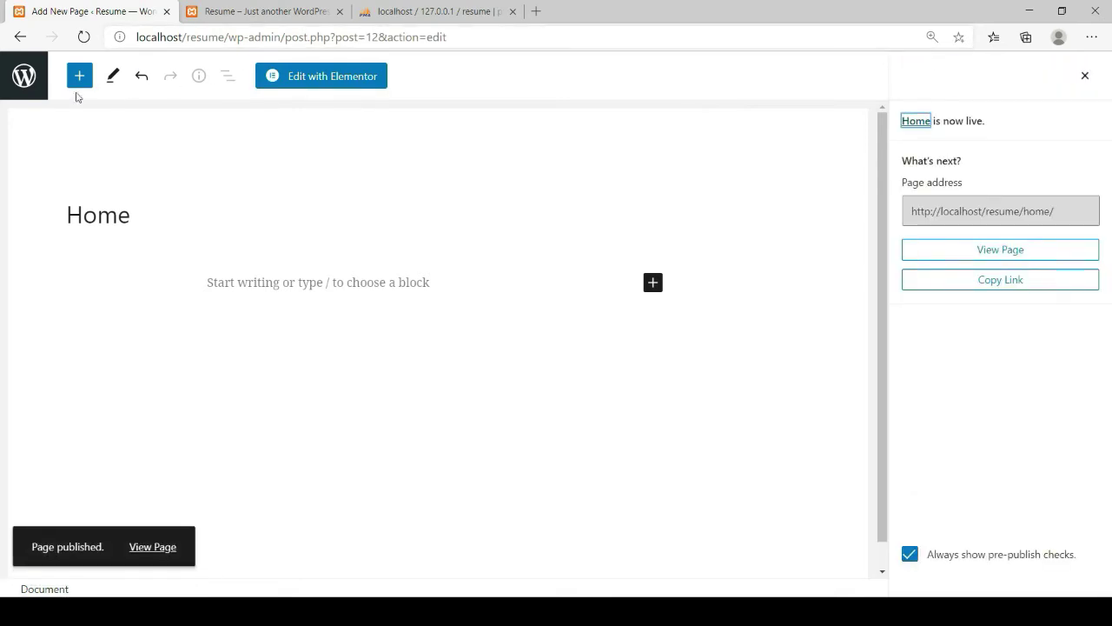
{"action": "left_click", "coordinate": [23, 79]}
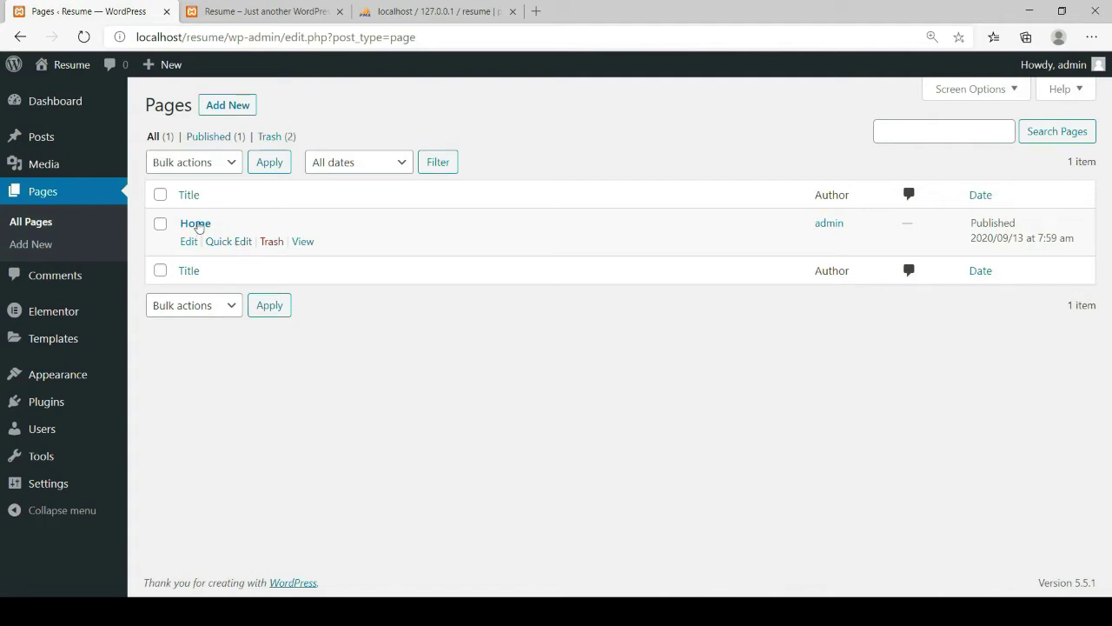
Open Home in Elementor and update its Page Layout to Elementor Canvas
{"action": "left_click", "coordinate": [199, 225]}
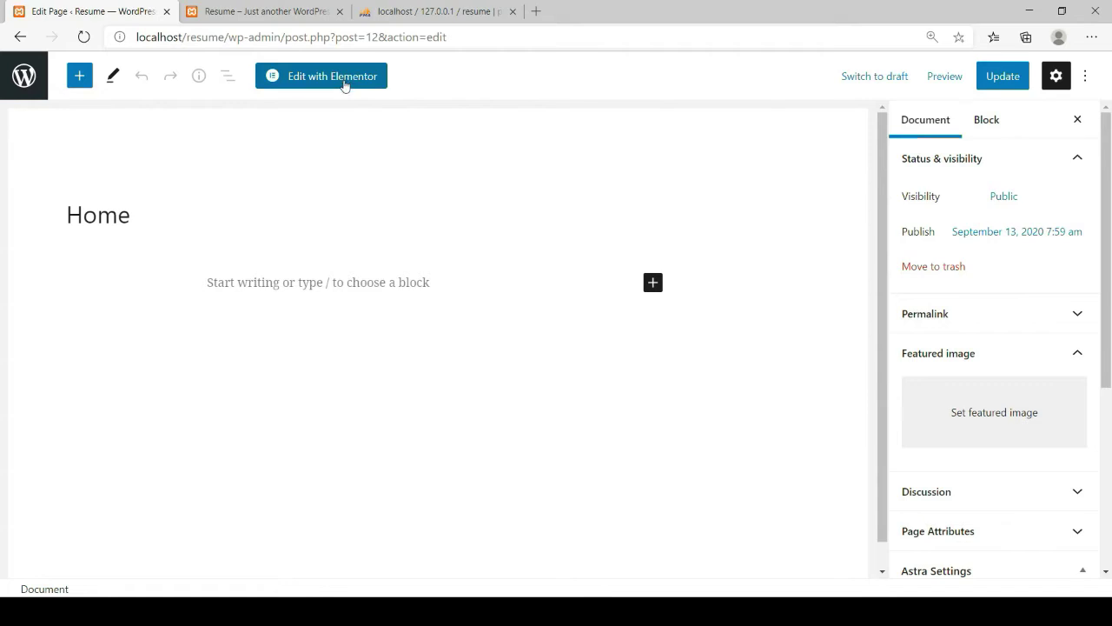
{"action": "left_click", "coordinate": [345, 85]}
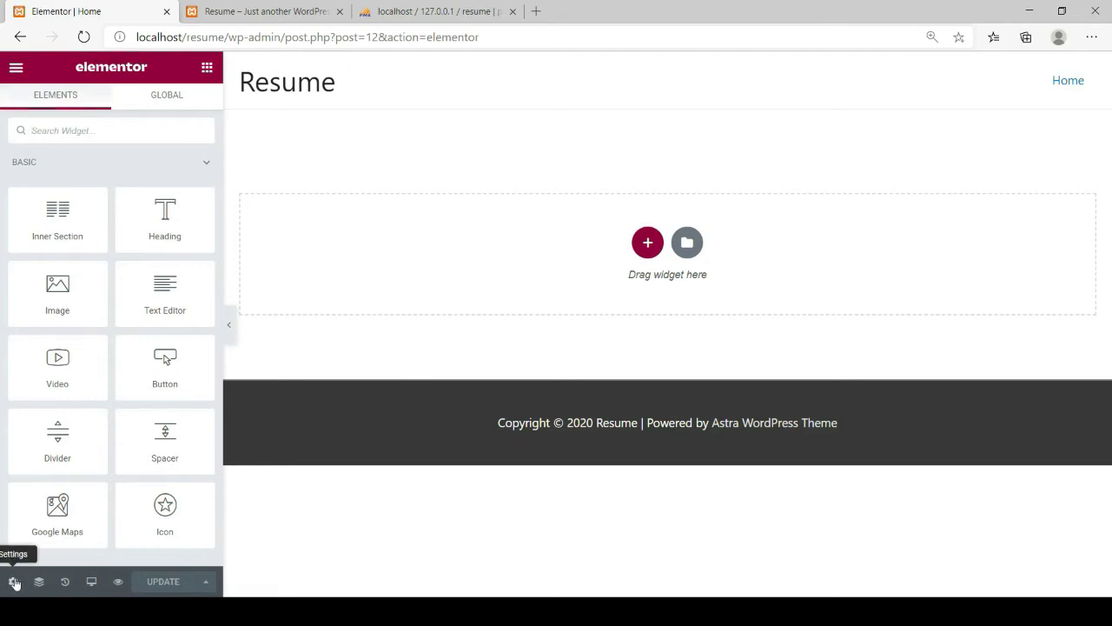
{"action": "left_click", "coordinate": [13, 582]}
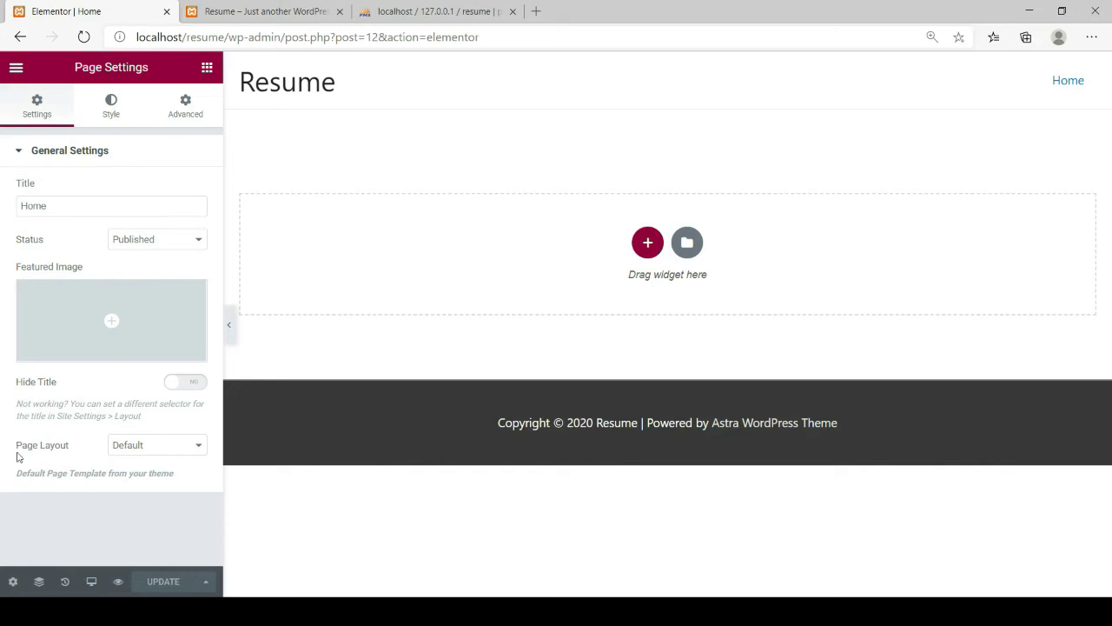
{"action": "left_click", "coordinate": [183, 482]}
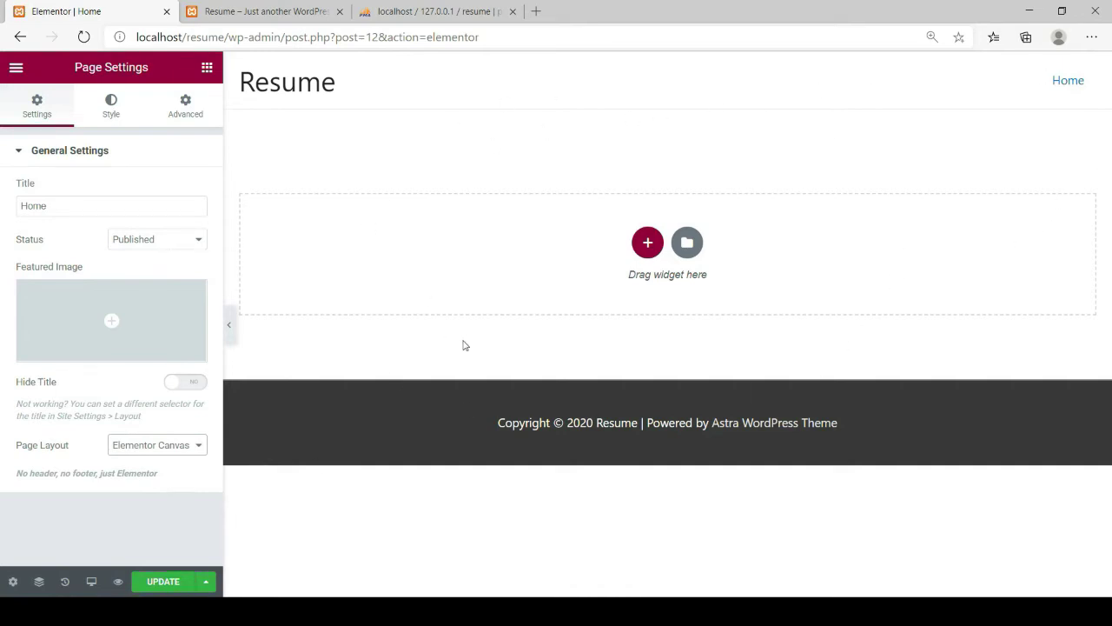
{"action": "left_click", "coordinate": [172, 580]}
{"action": "left_click", "coordinate": [163, 584]}
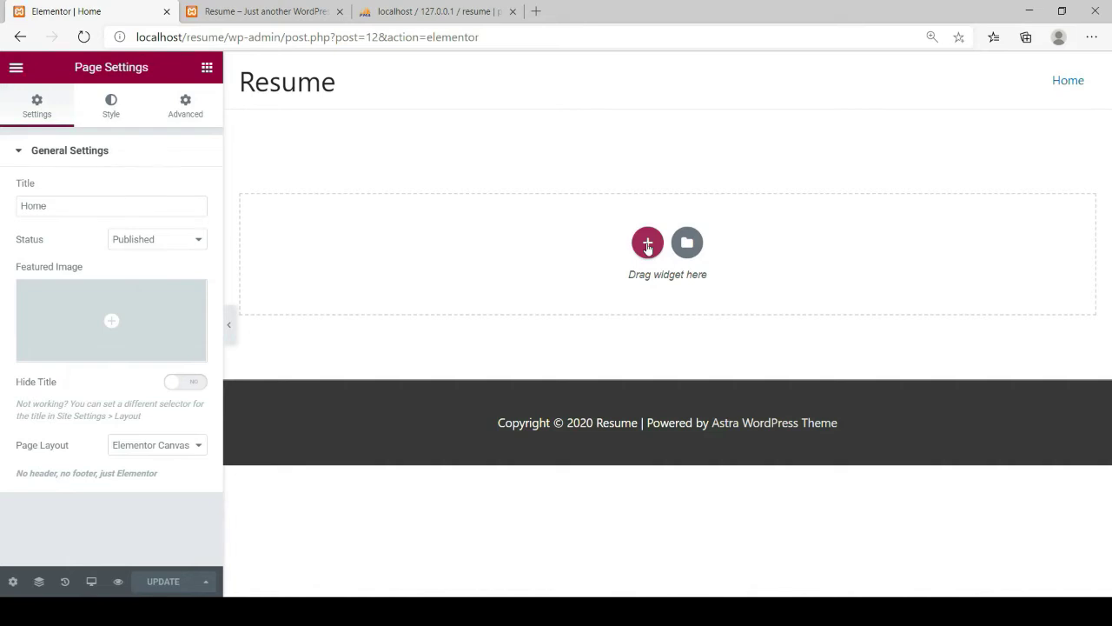
Add a two-column structure section to the empty Home page drop area
{"action": "left_click", "coordinate": [647, 246]}
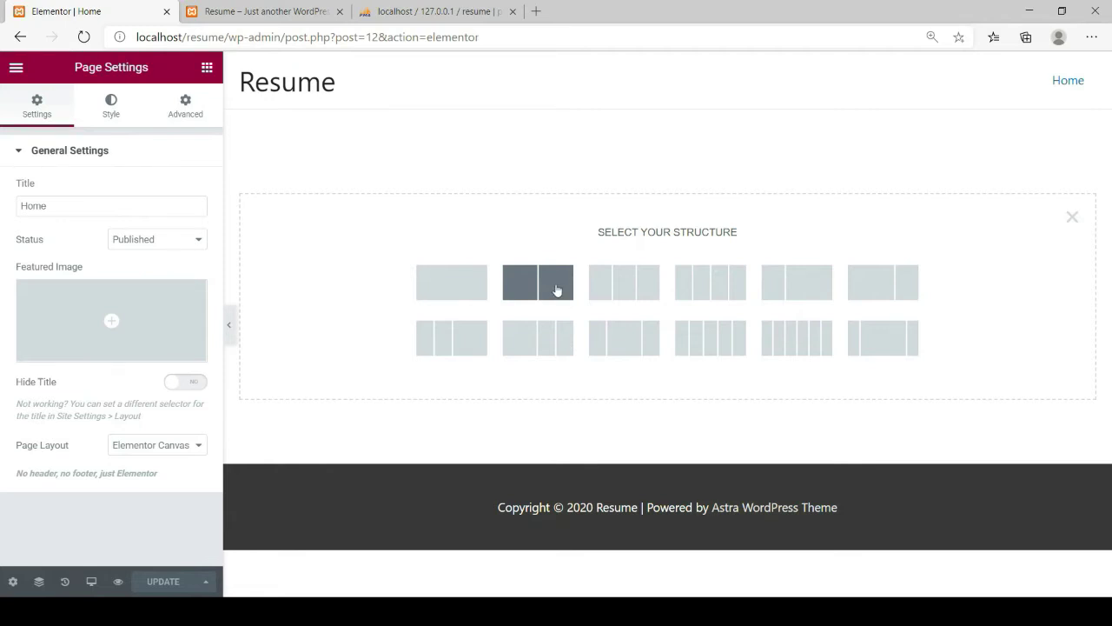
{"action": "left_click", "coordinate": [557, 289]}
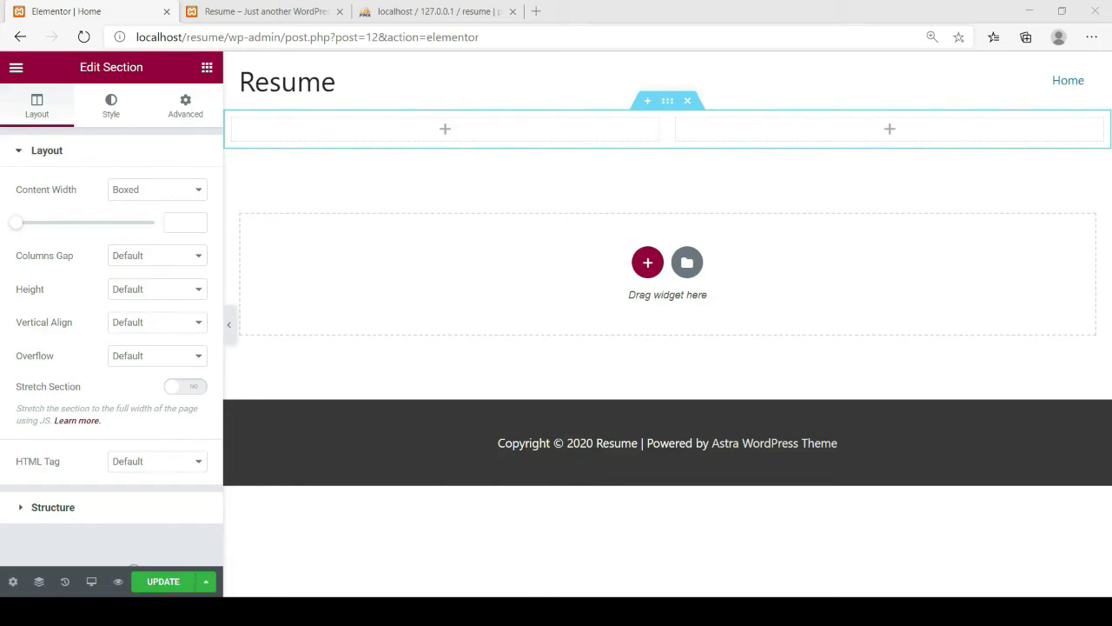
{"action": "left_click", "coordinate": [537, 506]}
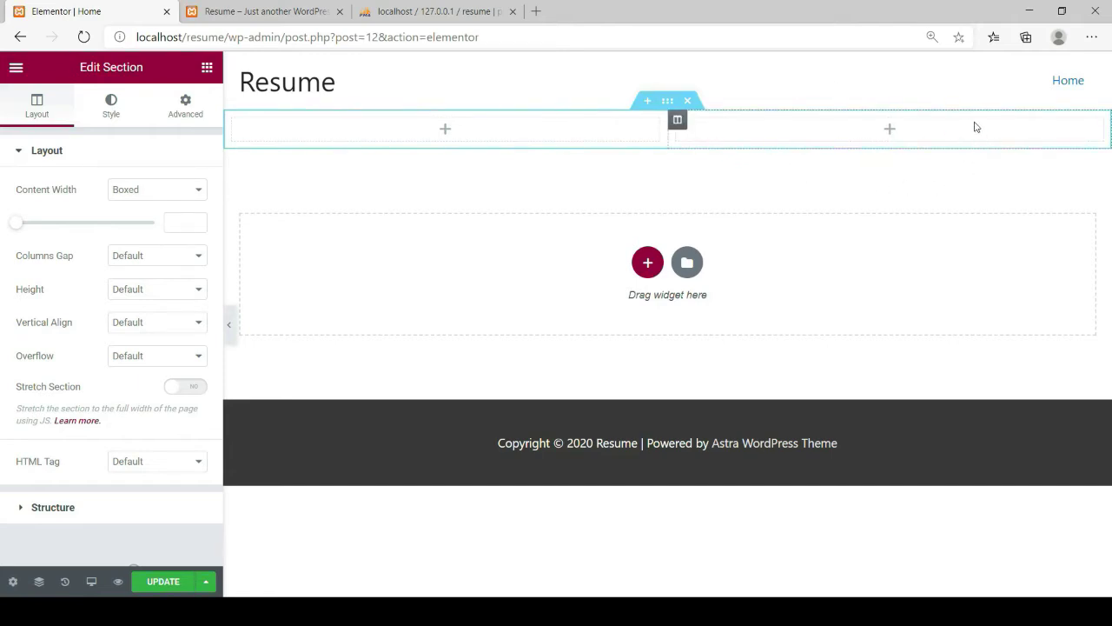
{"action": "left_click", "coordinate": [207, 68]}
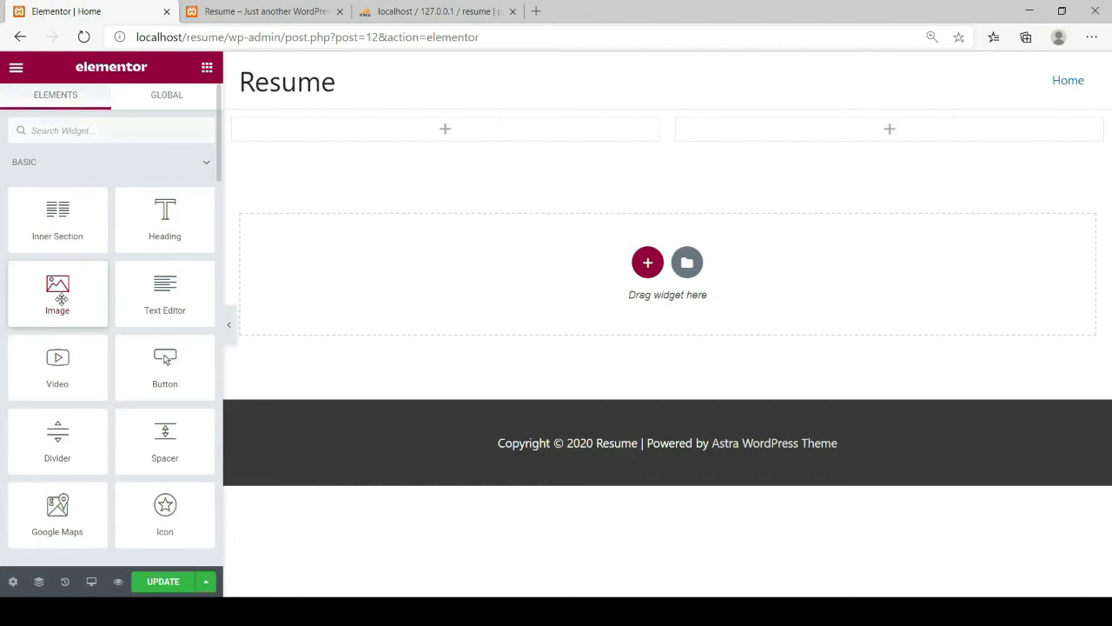
Drop an Image widget into the left column and insert resume.png from the Media Library
{"action": "left_click_drag", "start_coordinate": [57, 291], "coordinate": [461, 126]}
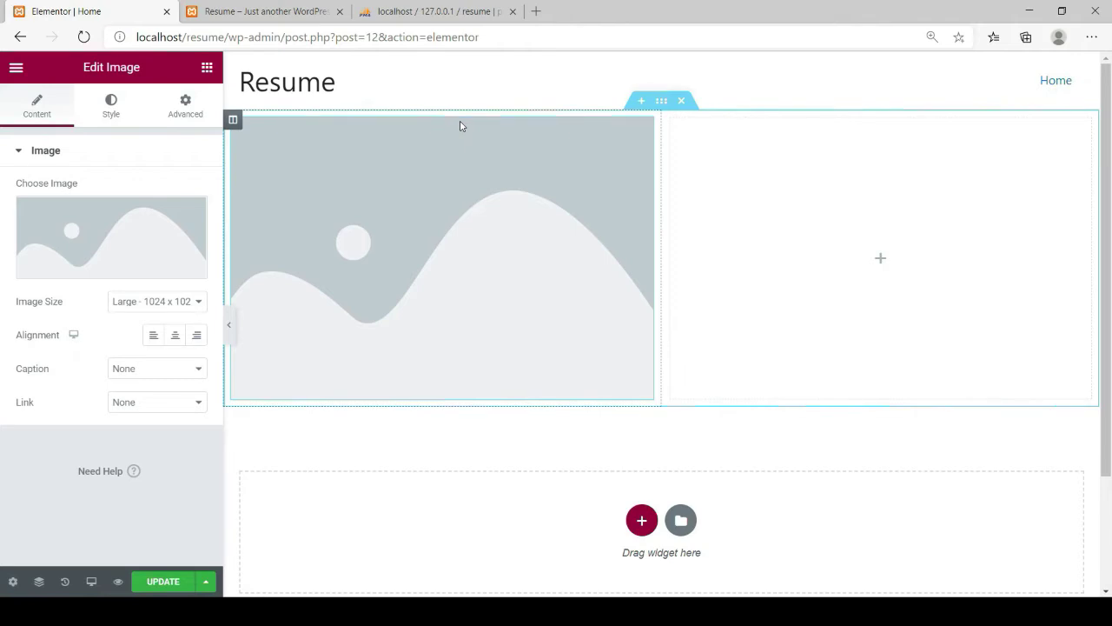
{"action": "mouse_move", "coordinate": [107, 270]}
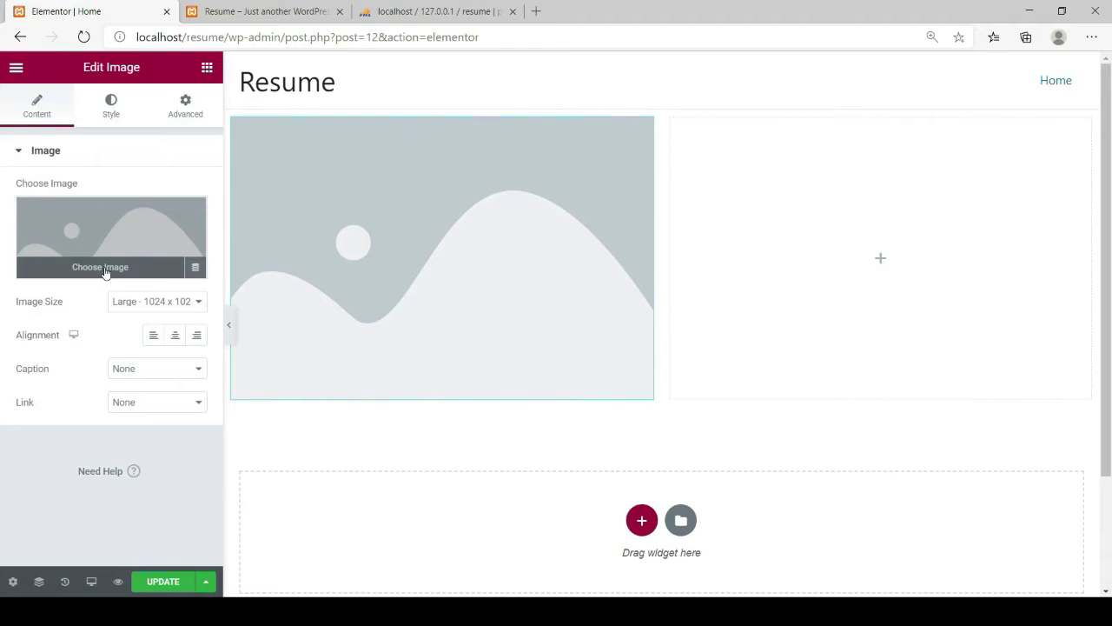
{"action": "left_click", "coordinate": [105, 271]}
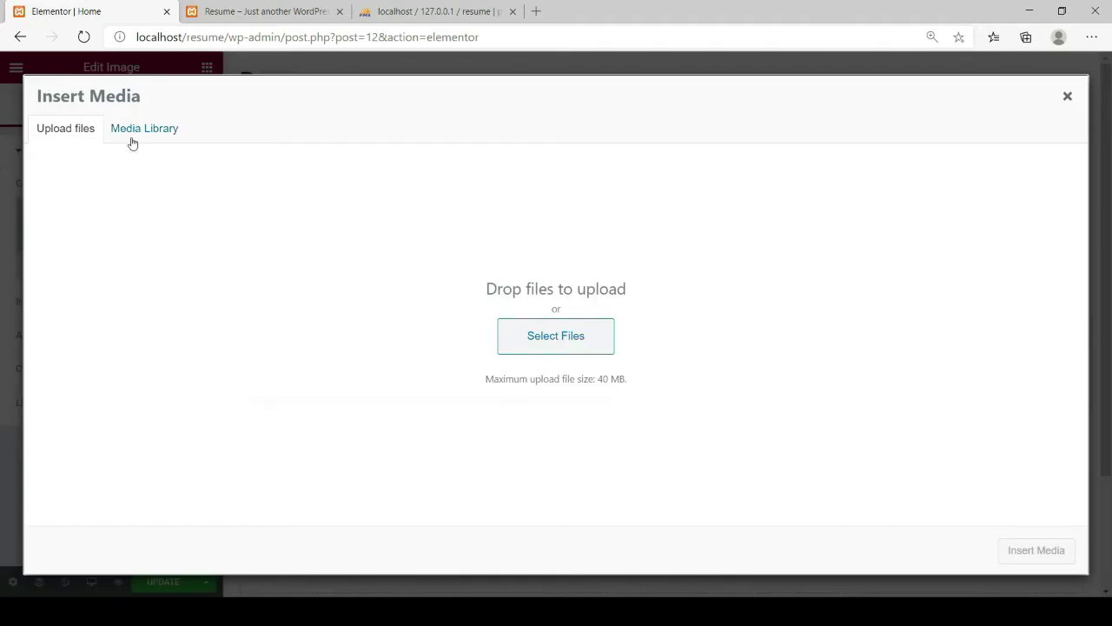
{"action": "left_click", "coordinate": [132, 143]}
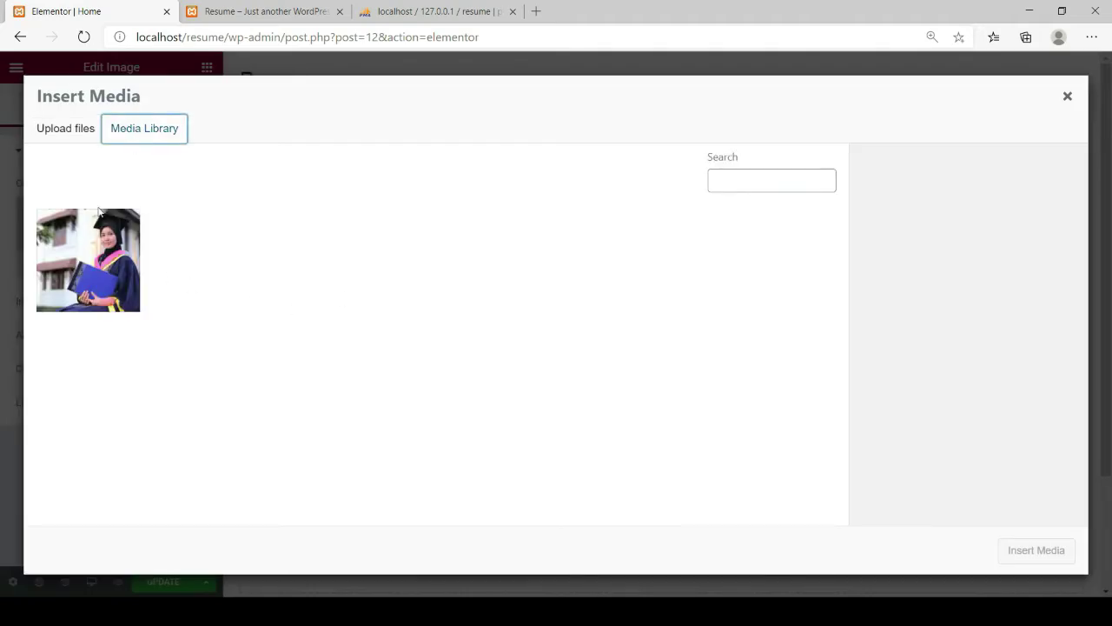
{"action": "left_click", "coordinate": [88, 273]}
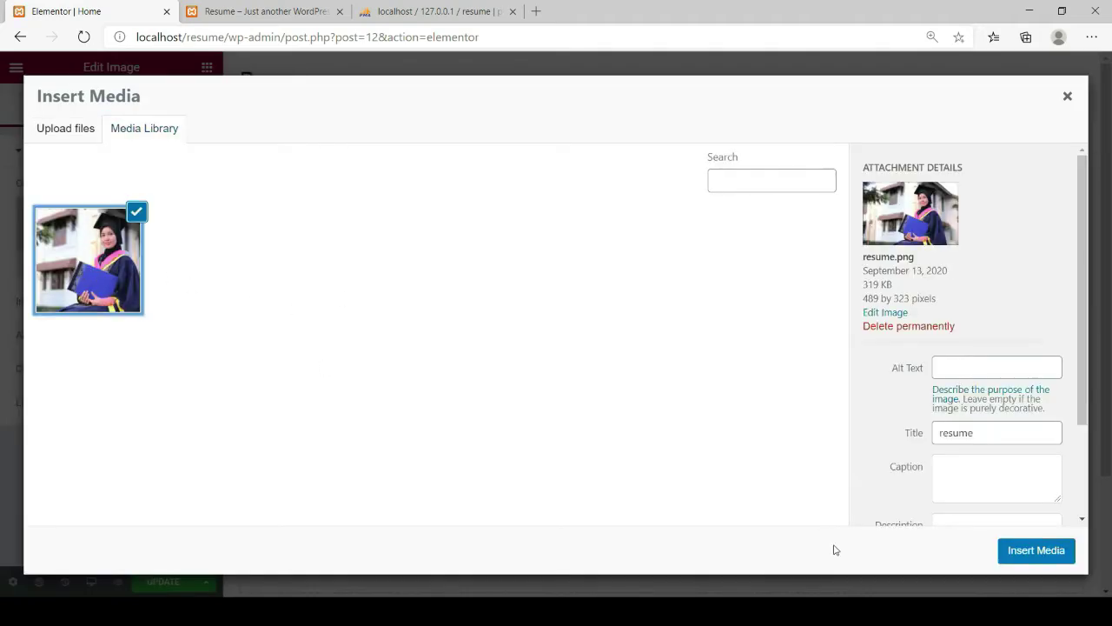
{"action": "left_click", "coordinate": [1024, 551]}
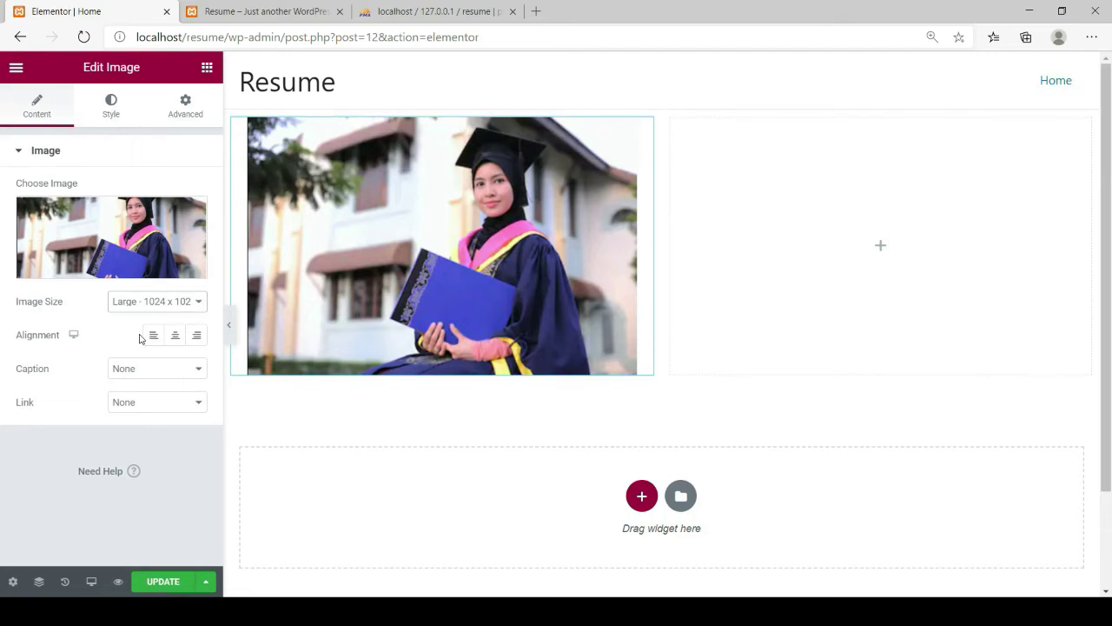
Set the photo's Image Size to Medium Large and narrow its column to 44.8%
{"action": "key", "text": "Up"}
{"action": "key", "text": "Up"}
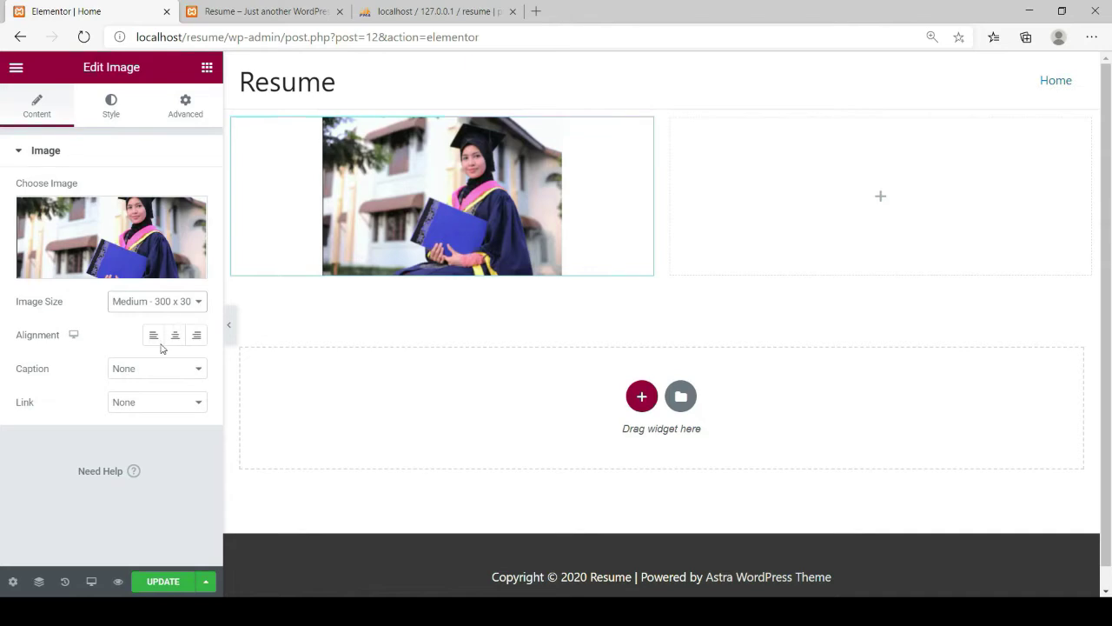
{"action": "key", "text": "Down"}
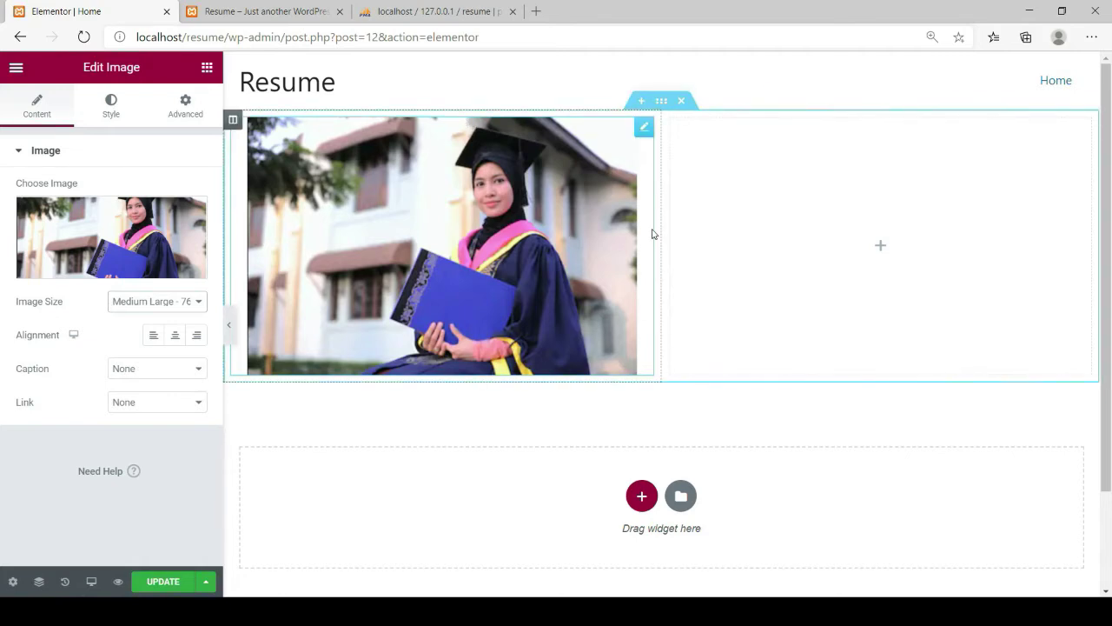
{"action": "left_click_drag", "start_coordinate": [662, 222], "coordinate": [588, 230]}
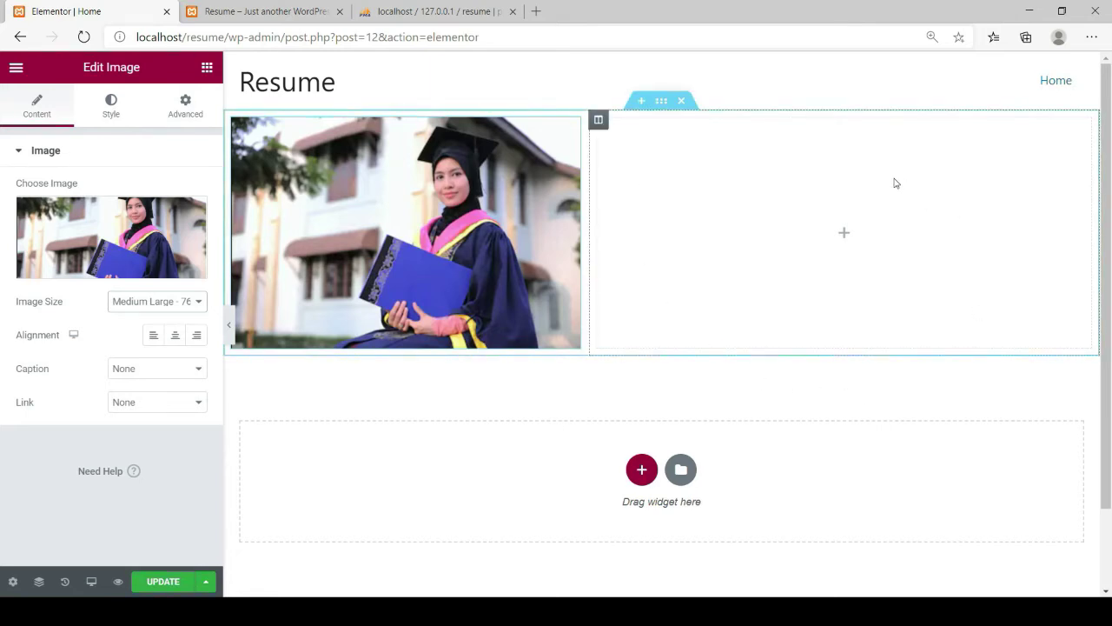
{"action": "left_click", "coordinate": [207, 69]}
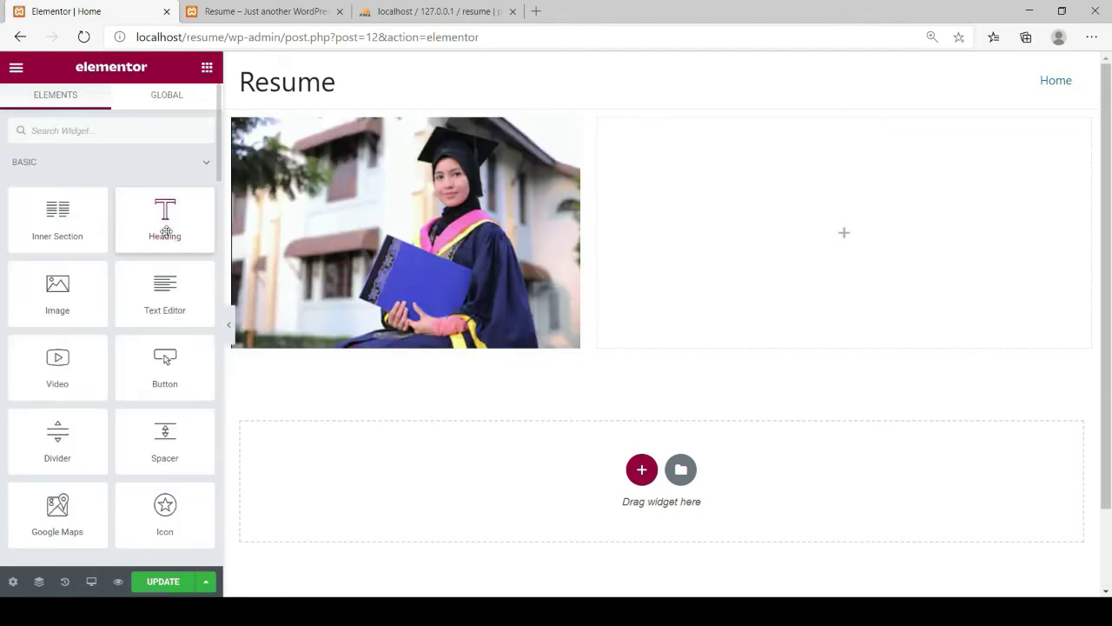
Place a Heading widget in the right column titled 'Personal Information'
{"action": "left_click_drag", "start_coordinate": [165, 222], "coordinate": [719, 172]}
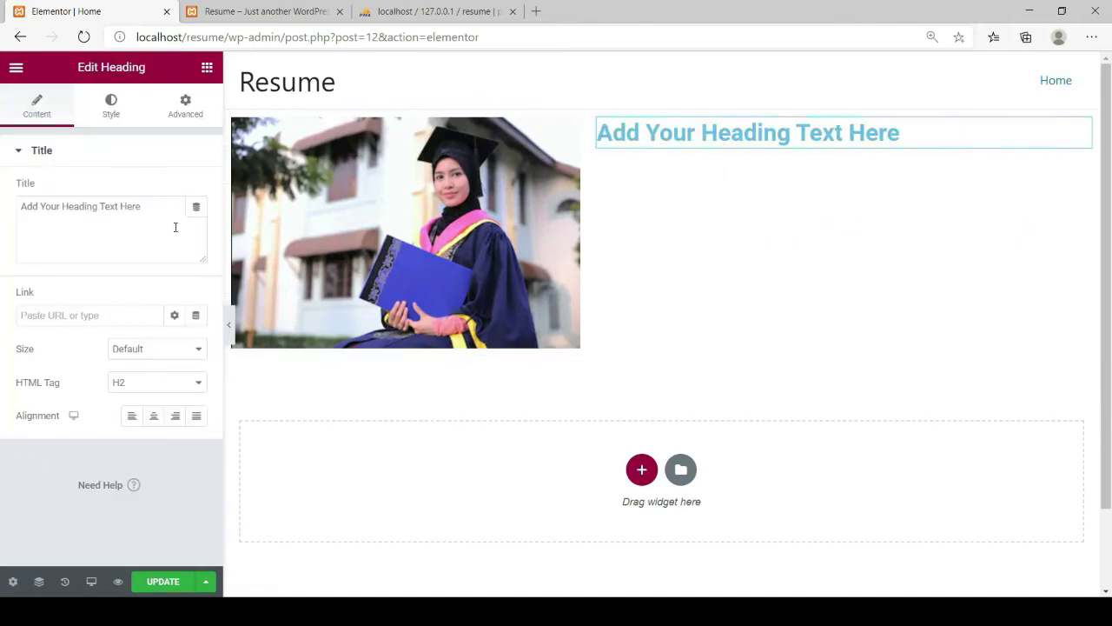
{"action": "left_click_drag", "start_coordinate": [146, 206], "coordinate": [10, 206]}
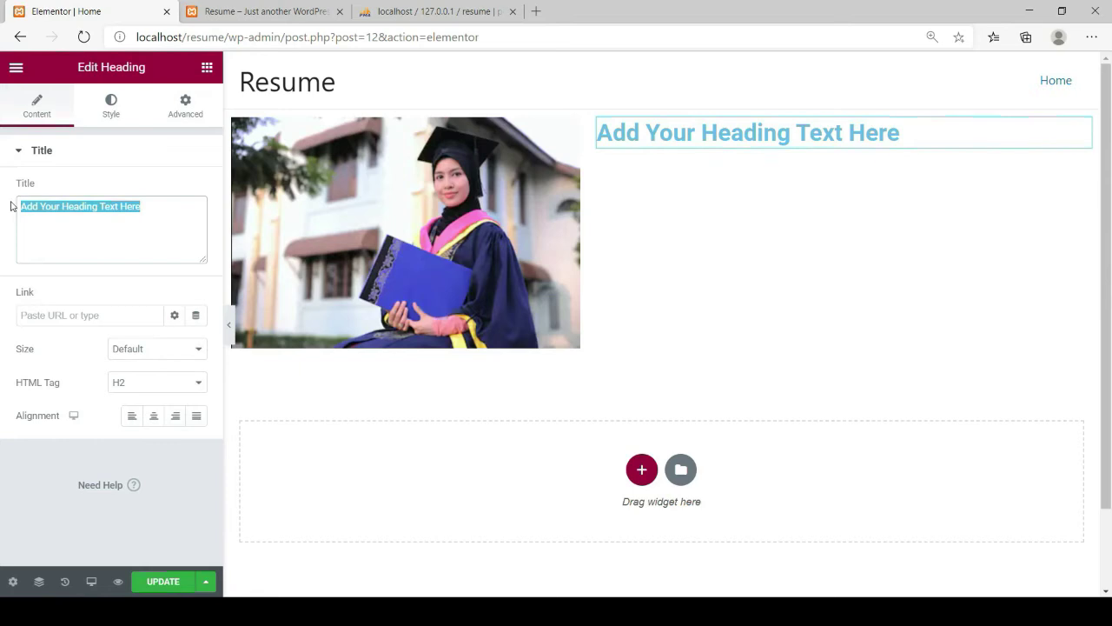
{"action": "type", "text": "P"}
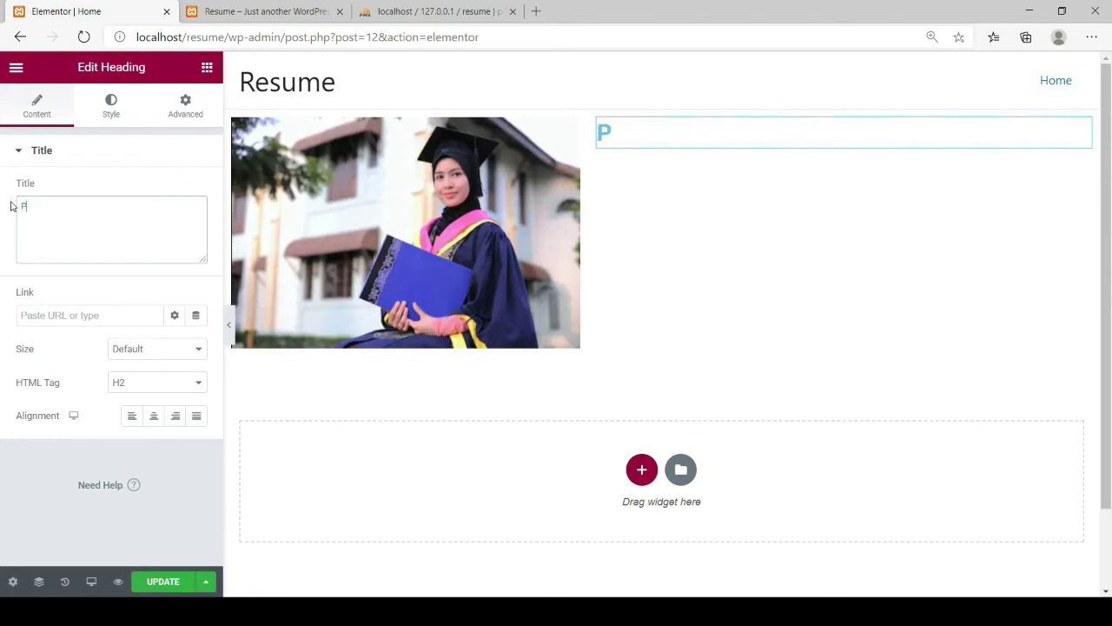
{"action": "type", "text": "ersonal I"}
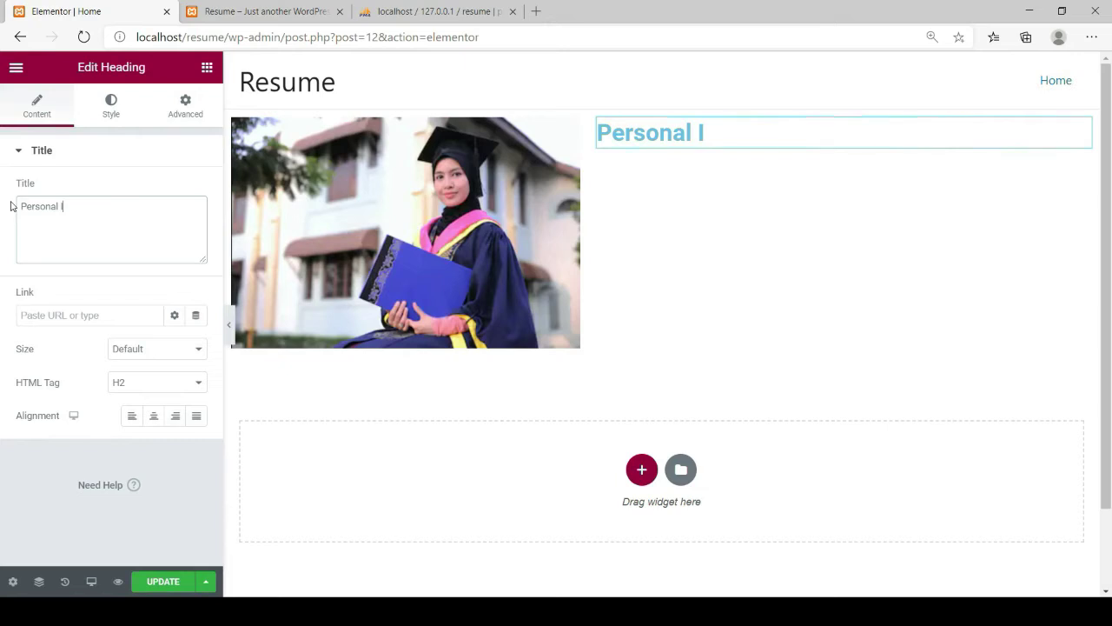
{"action": "type", "text": "nformation"}
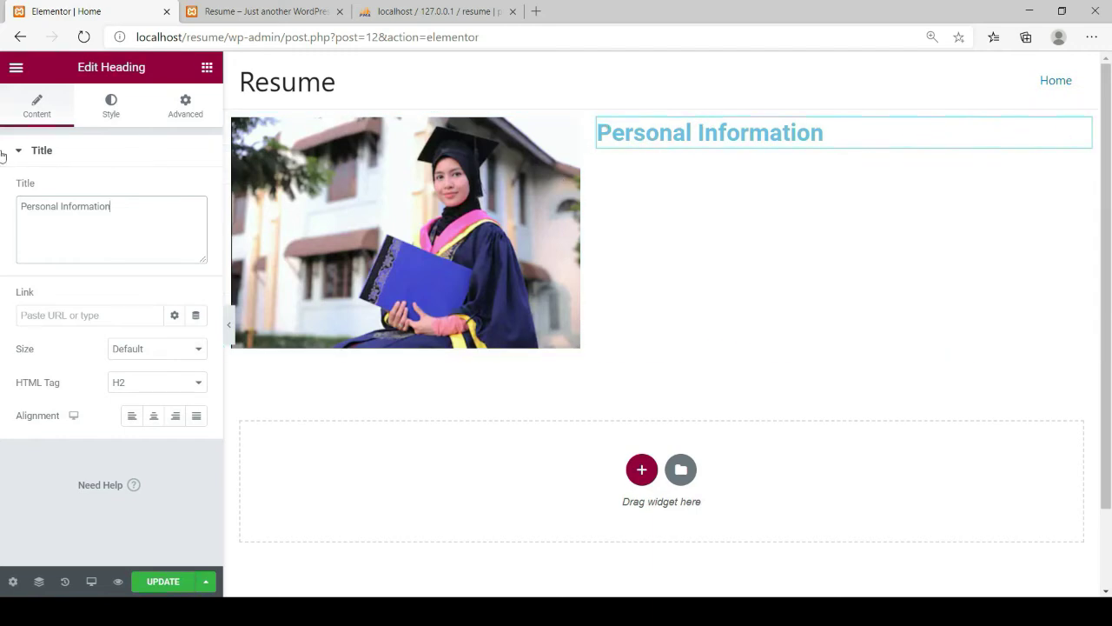
{"action": "left_click", "coordinate": [110, 108]}
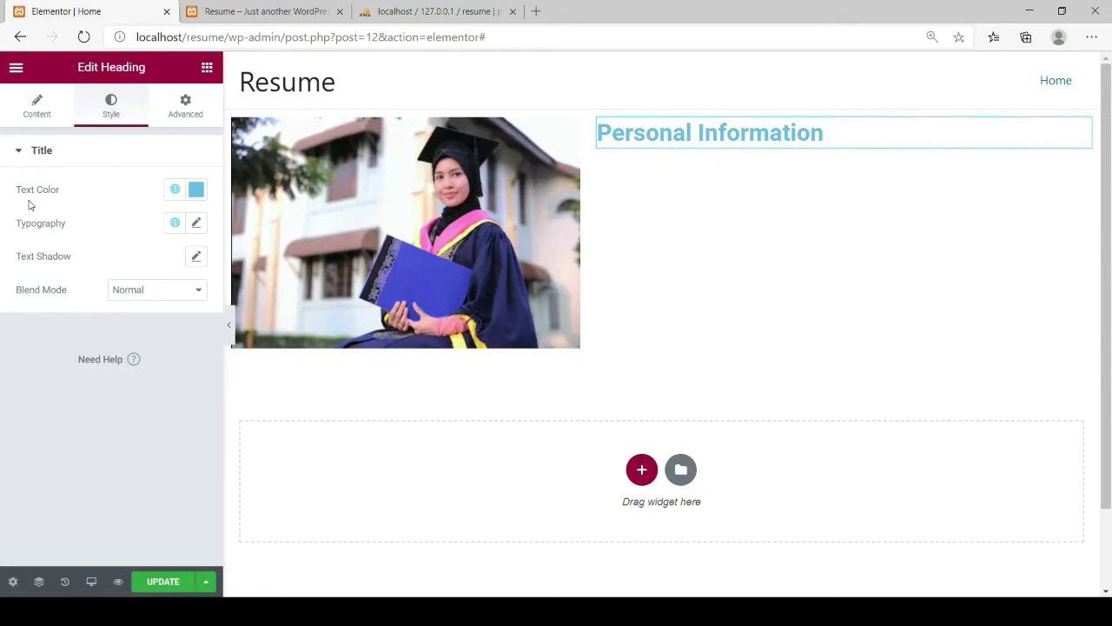
Change the heading's Text Color to black (#000202)
{"action": "left_click", "coordinate": [197, 193]}
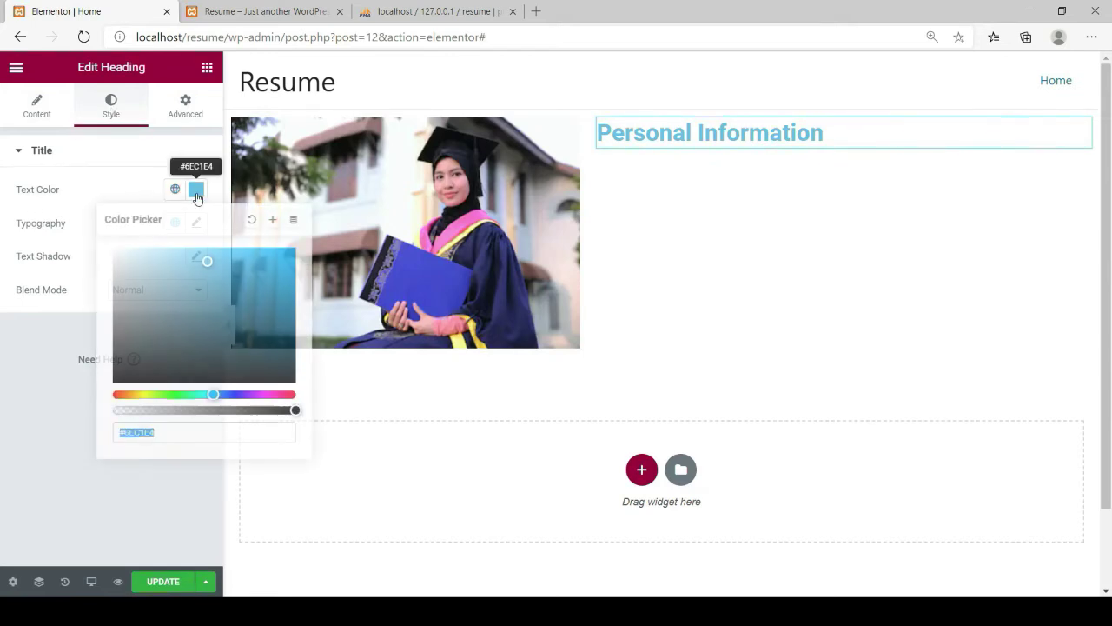
{"action": "left_click", "coordinate": [291, 380]}
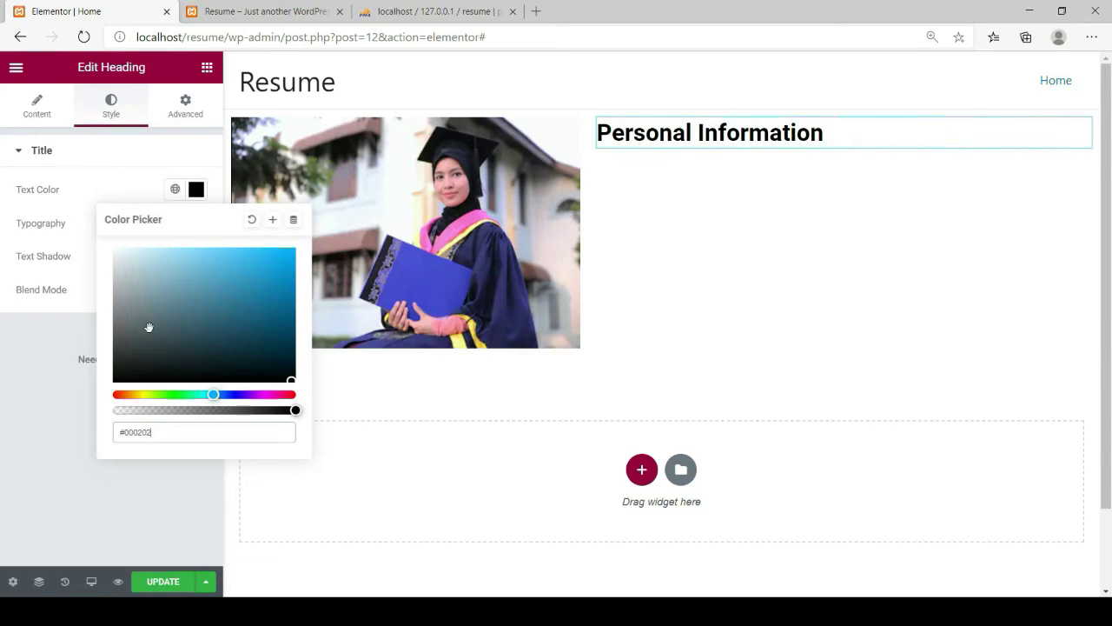
{"action": "left_click", "coordinate": [58, 317]}
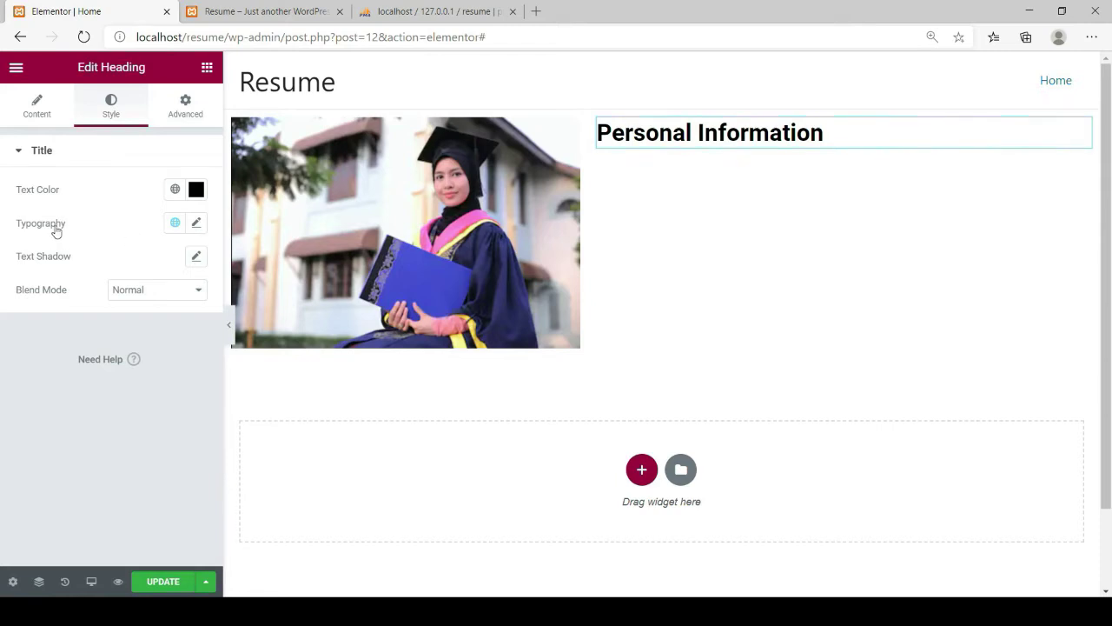
Set the heading's typography to Roboto Slab font at size 39
{"action": "left_click", "coordinate": [198, 224]}
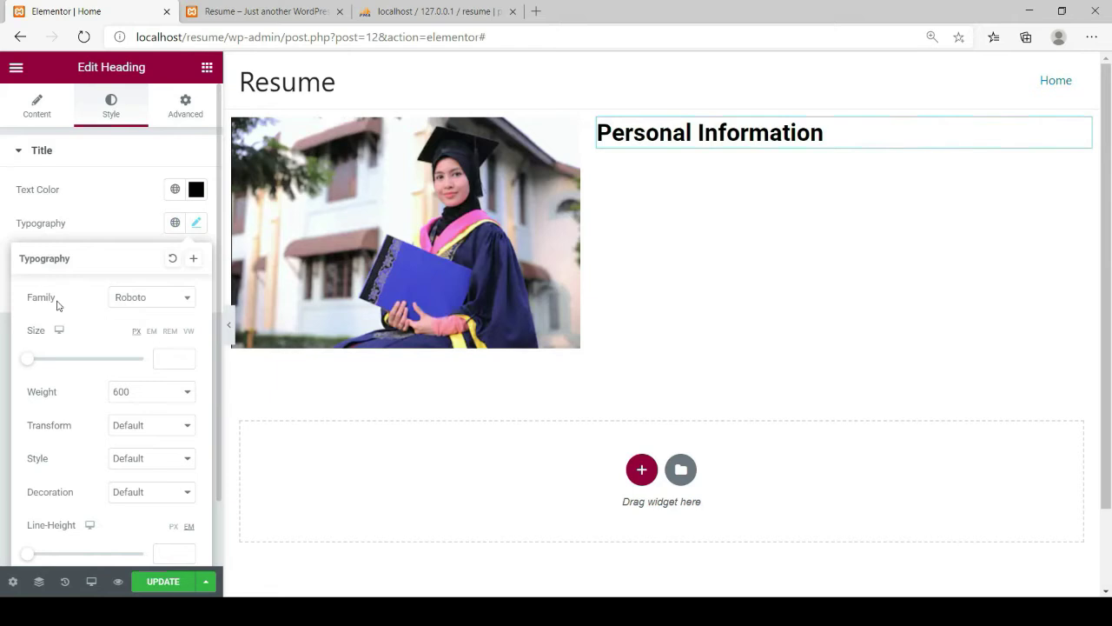
{"action": "left_click", "coordinate": [185, 300]}
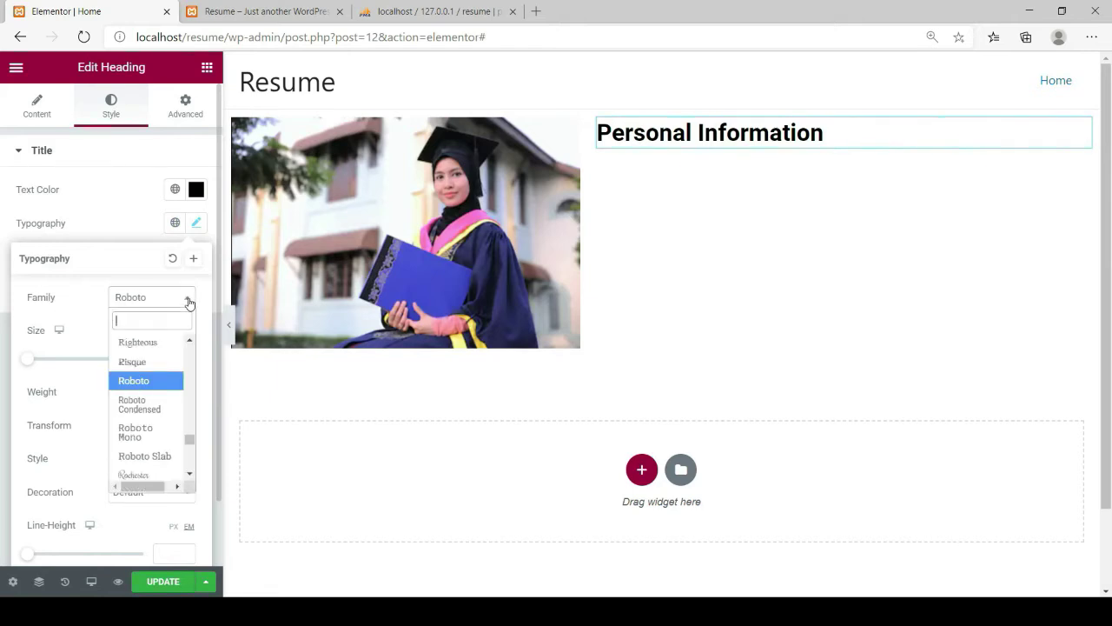
{"action": "left_click", "coordinate": [153, 367]}
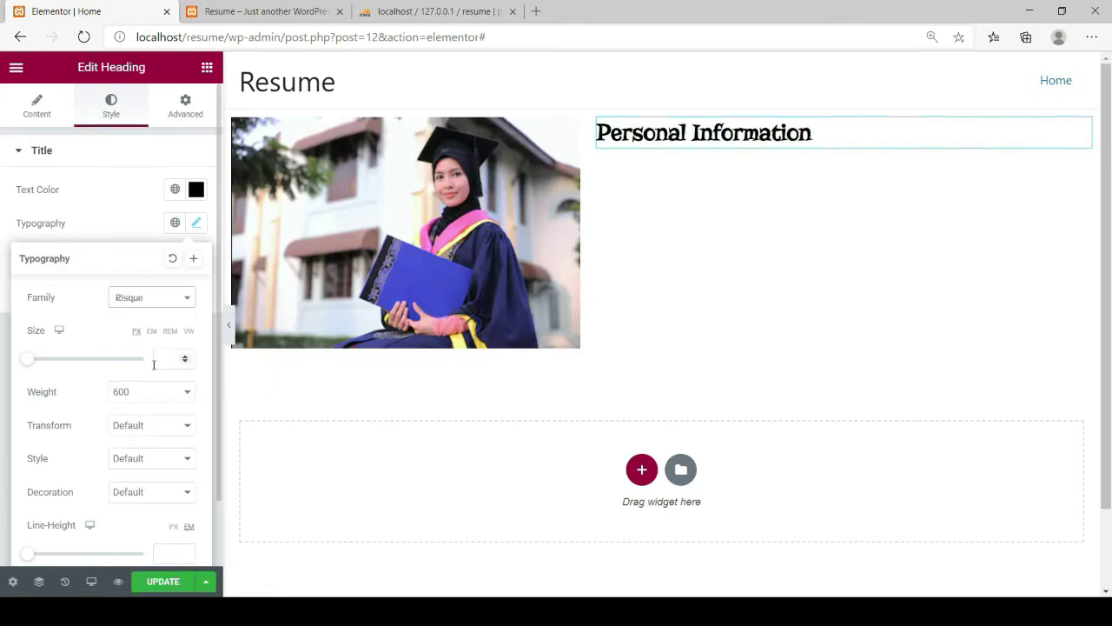
{"action": "left_click", "coordinate": [186, 300]}
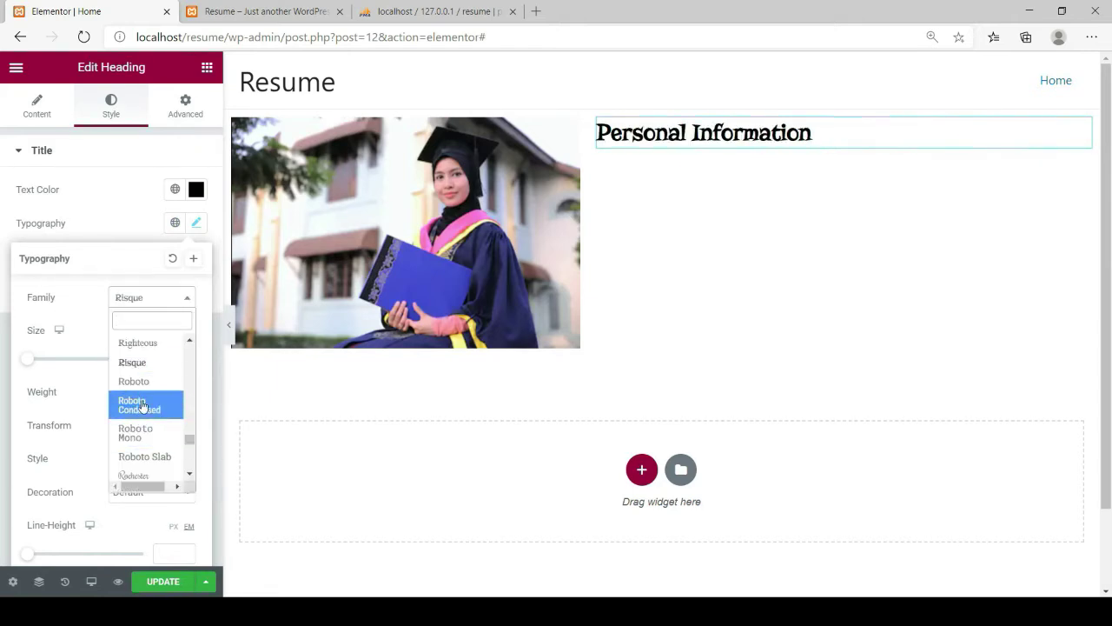
{"action": "scroll", "coordinate": [139, 408], "scroll_direction": "down", "scroll_amount": 1}
{"action": "left_click", "coordinate": [136, 430]}
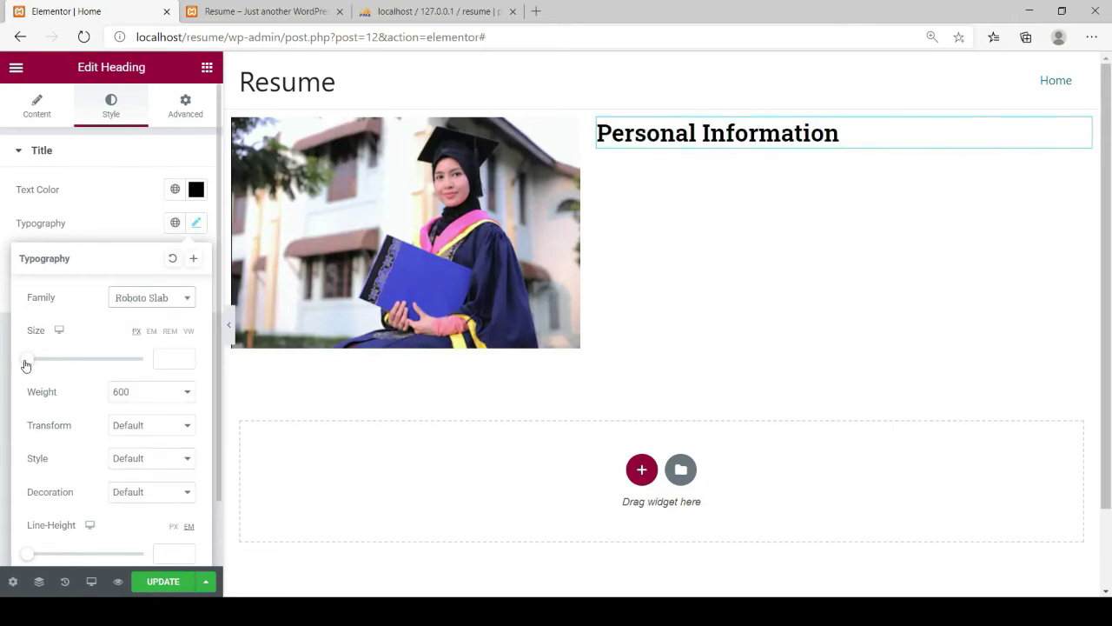
{"action": "left_click_drag", "start_coordinate": [27, 365], "coordinate": [42, 363]}
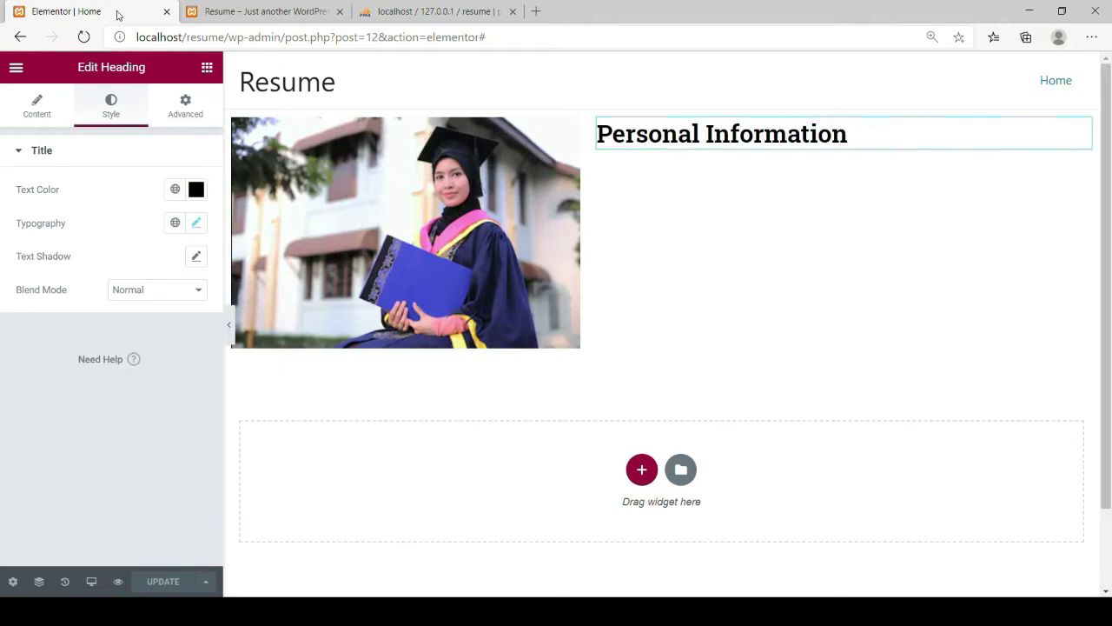
{"action": "left_click", "coordinate": [207, 68]}
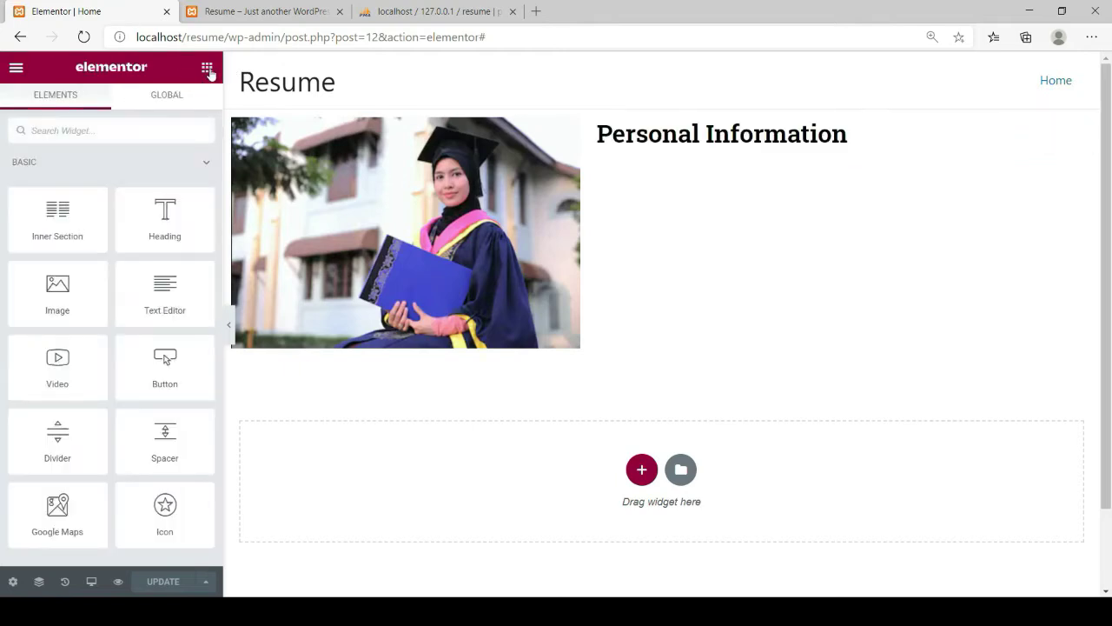
Place an Icon List widget below the Personal Information heading and expand its first item
{"action": "scroll", "coordinate": [51, 378], "scroll_direction": "down", "scroll_amount": 2}
{"action": "scroll", "coordinate": [52, 378], "scroll_direction": "down", "scroll_amount": 7}
{"action": "scroll", "coordinate": [53, 375], "scroll_direction": "down", "scroll_amount": 8}
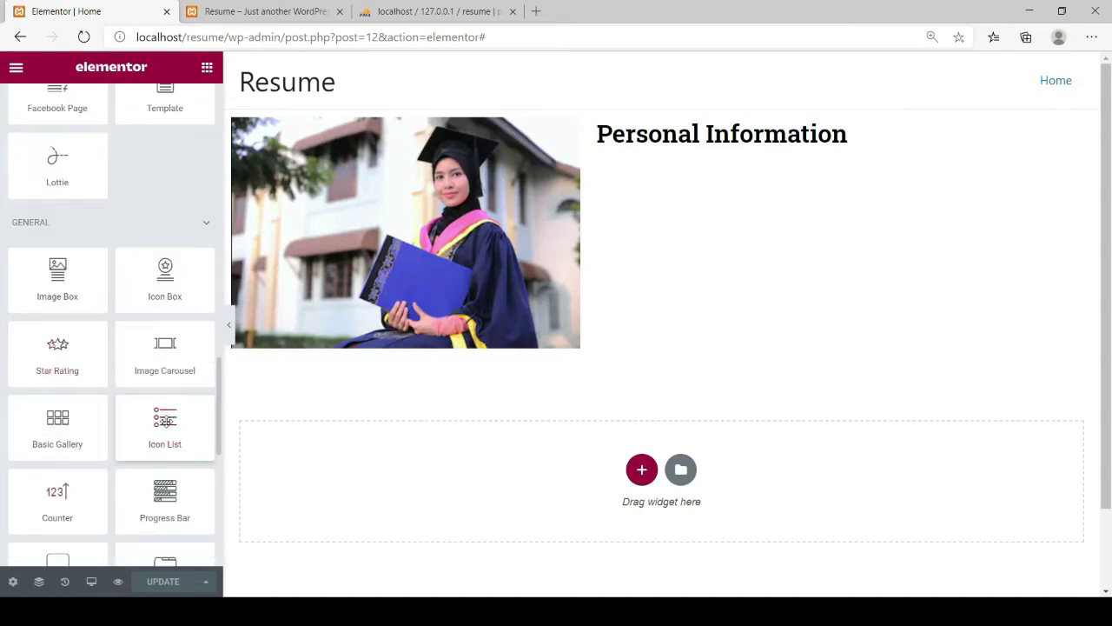
{"action": "left_click_drag", "start_coordinate": [165, 420], "coordinate": [724, 150]}
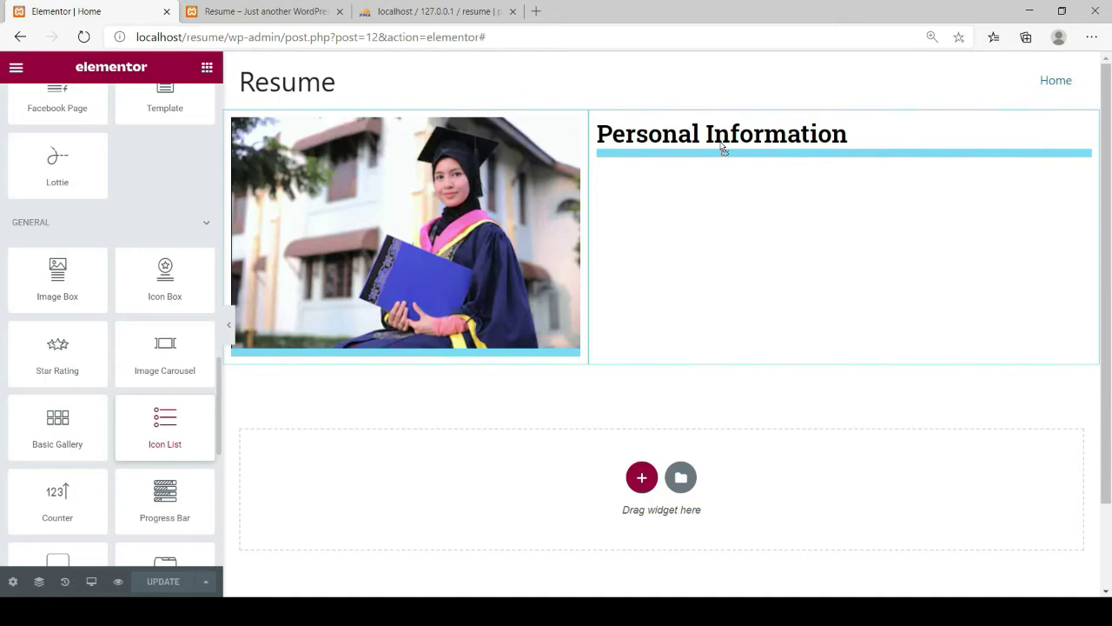
{"action": "left_click_drag", "start_coordinate": [724, 149], "coordinate": [720, 144]}
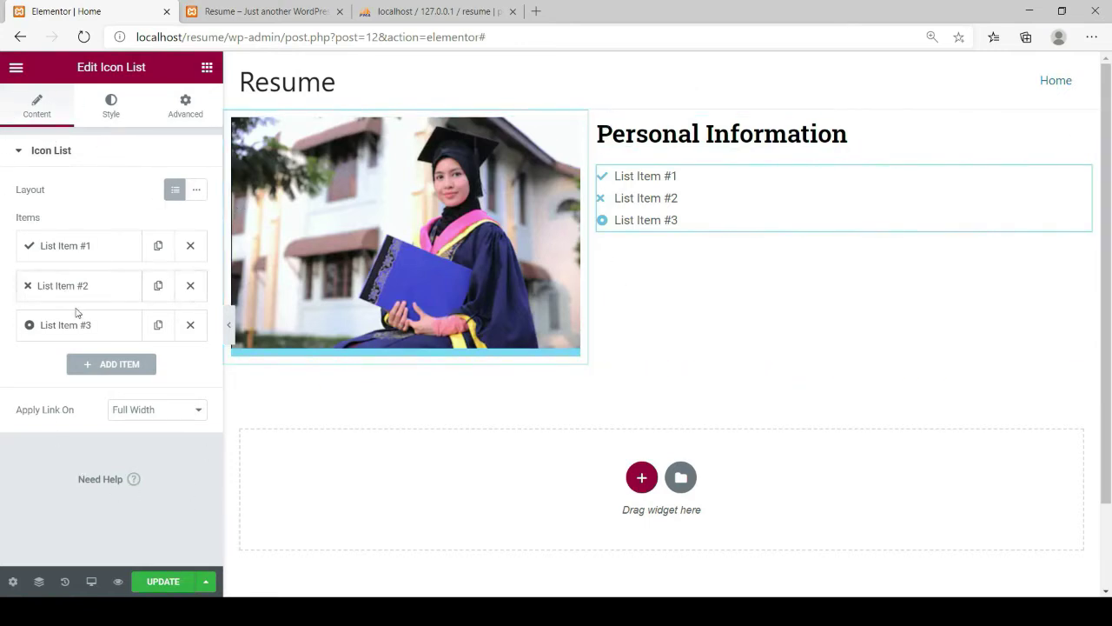
{"action": "left_click", "coordinate": [46, 250]}
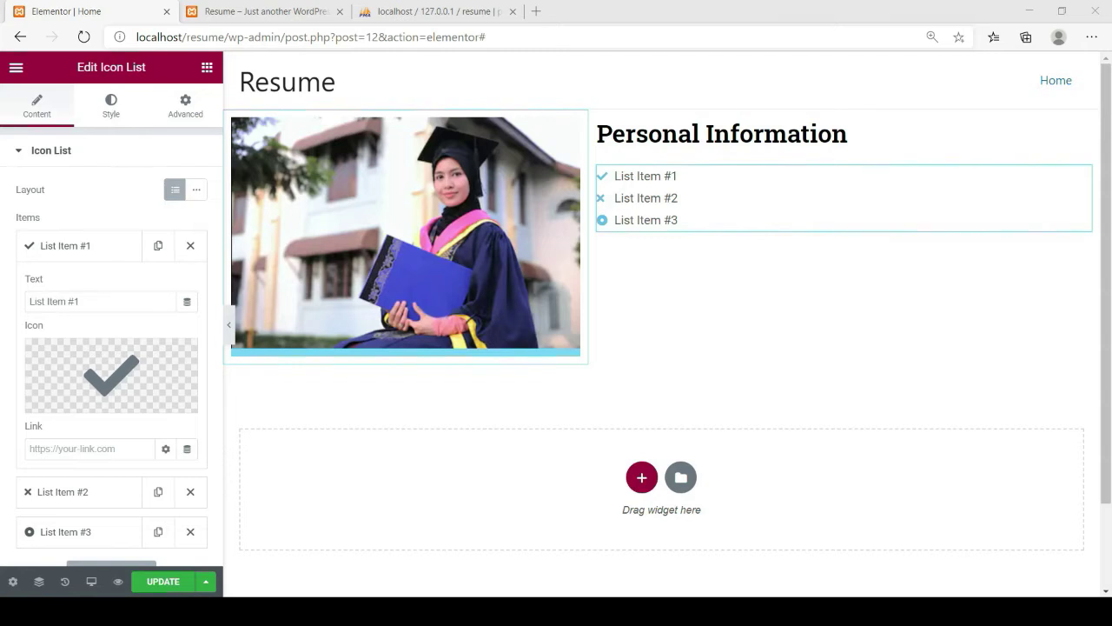
Replace the first item's placeholder text with 'Full Name :' followed by the person's full name
{"action": "left_click", "coordinate": [463, 544]}
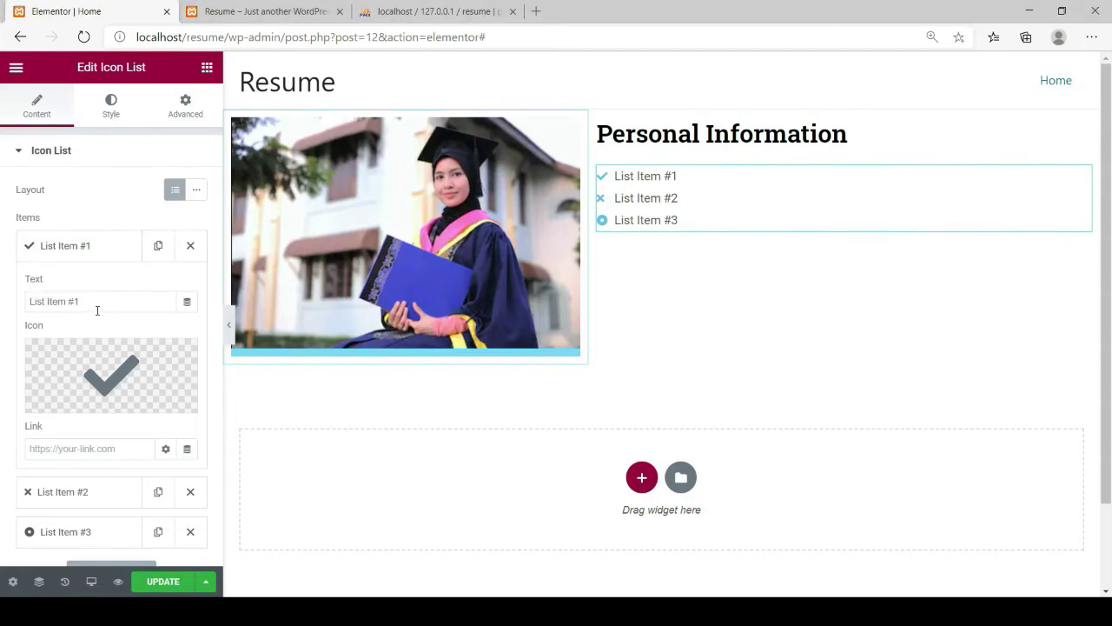
{"action": "left_click_drag", "start_coordinate": [95, 301], "coordinate": [19, 296]}
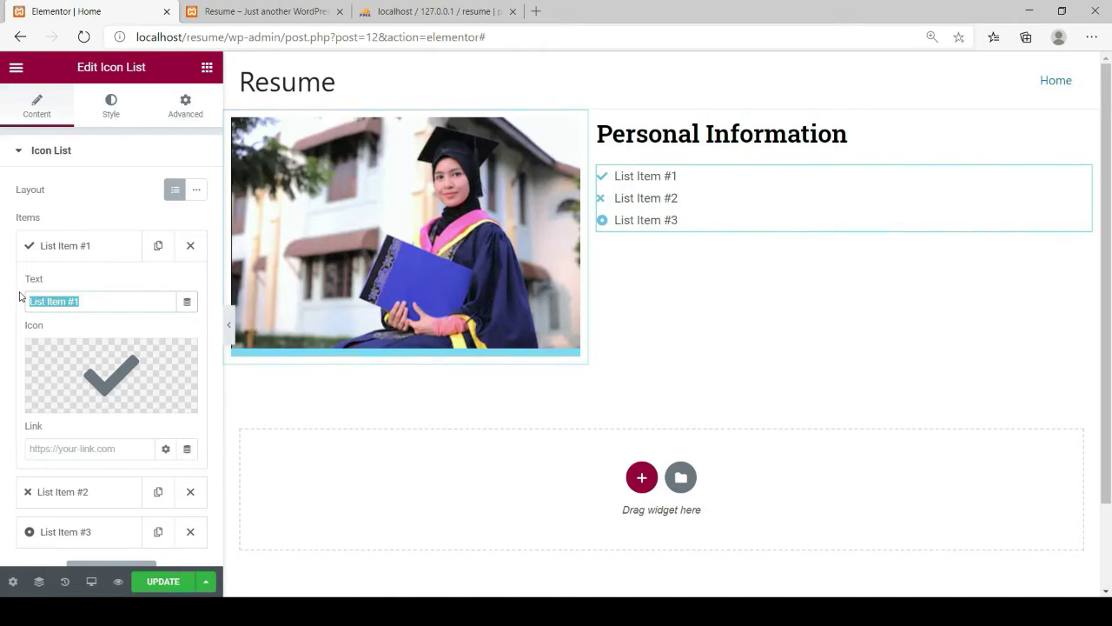
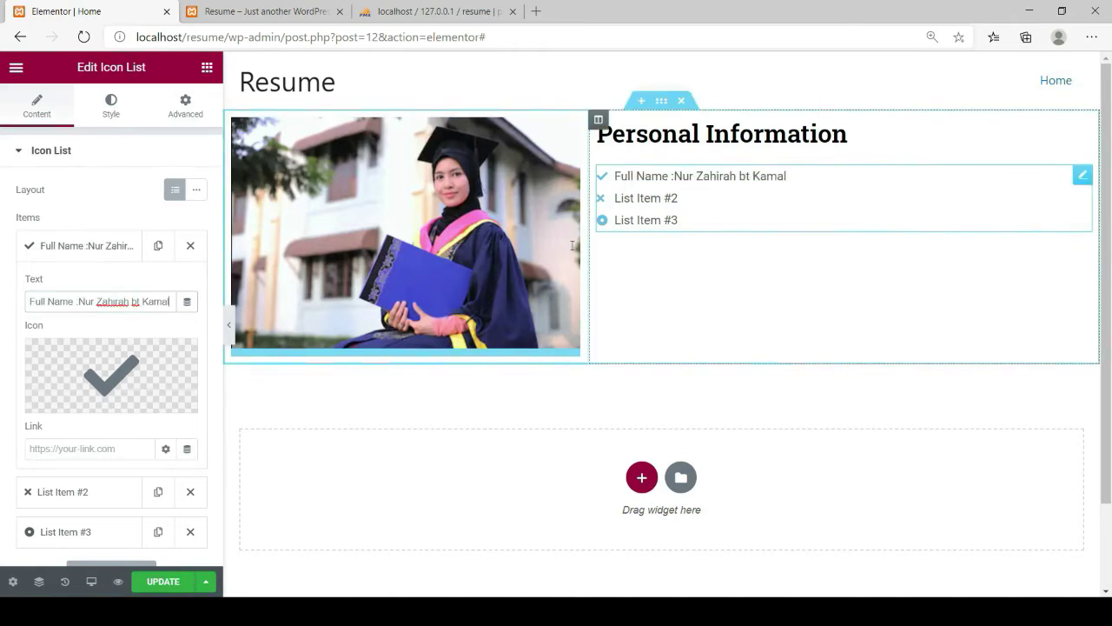
{"action": "left_click", "coordinate": [79, 301]}
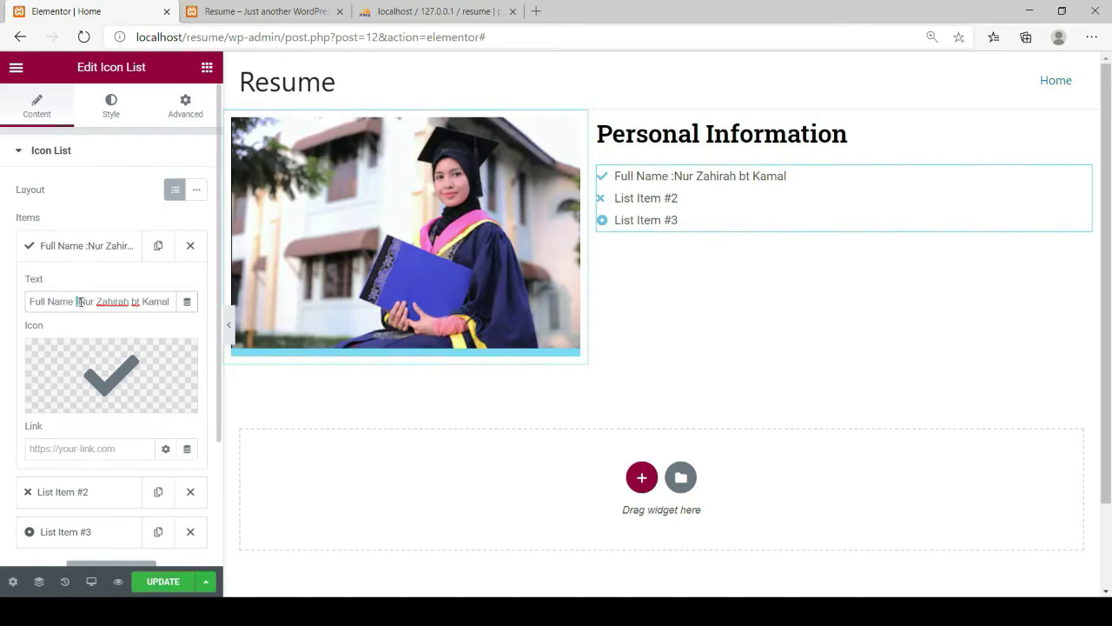
{"action": "mouse_move", "coordinate": [78, 377]}
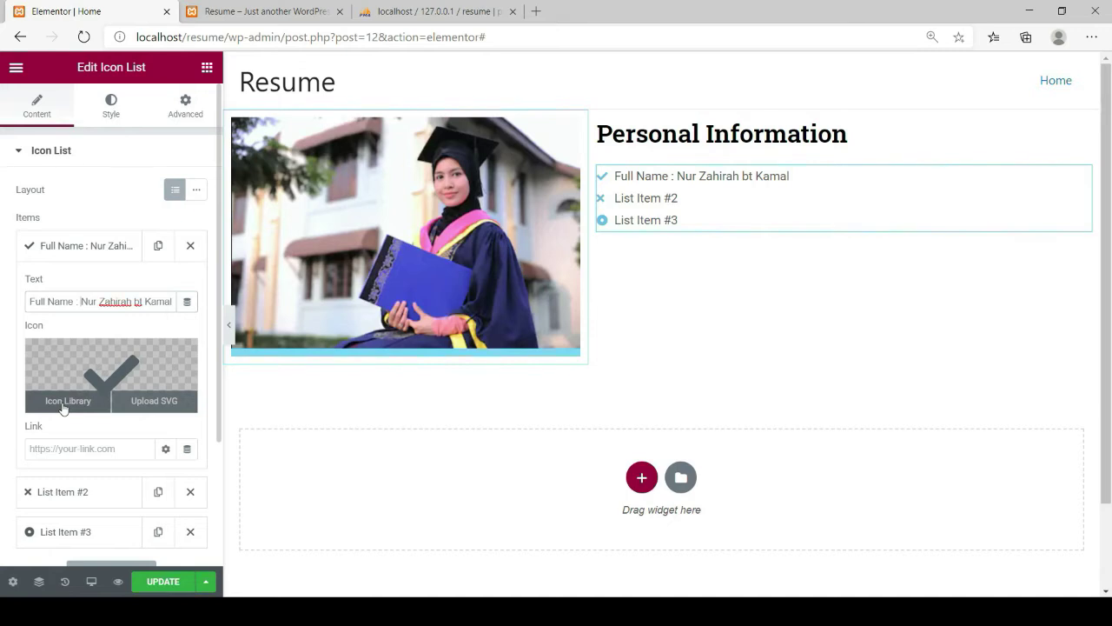
Swap the first item's check mark for the Grin icon from the icon library
{"action": "left_click", "coordinate": [65, 401]}
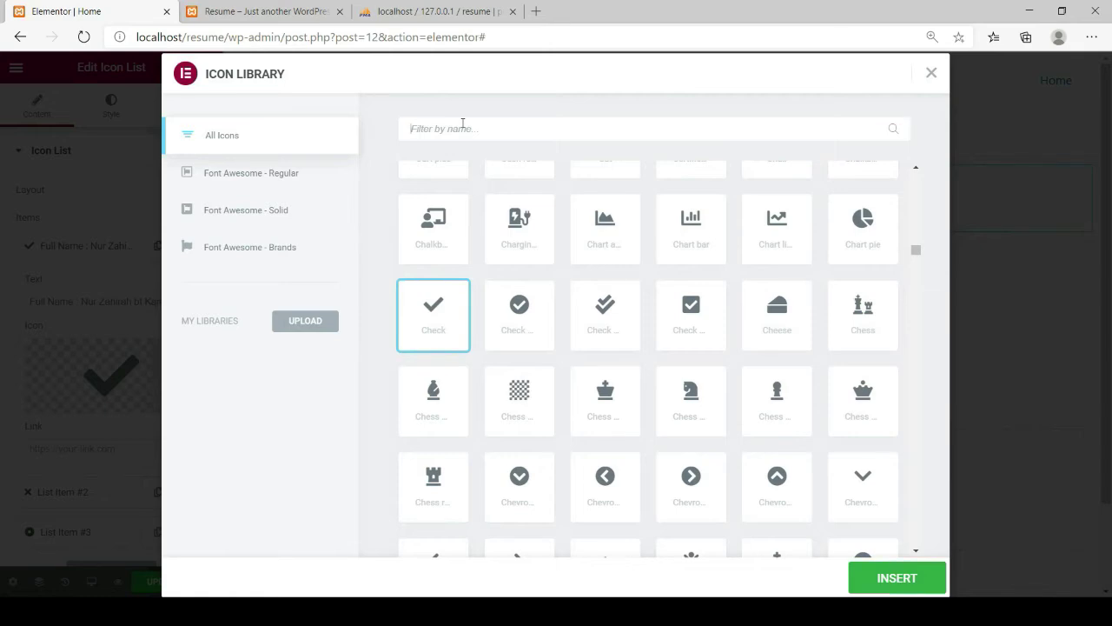
{"action": "type", "text": "p"}
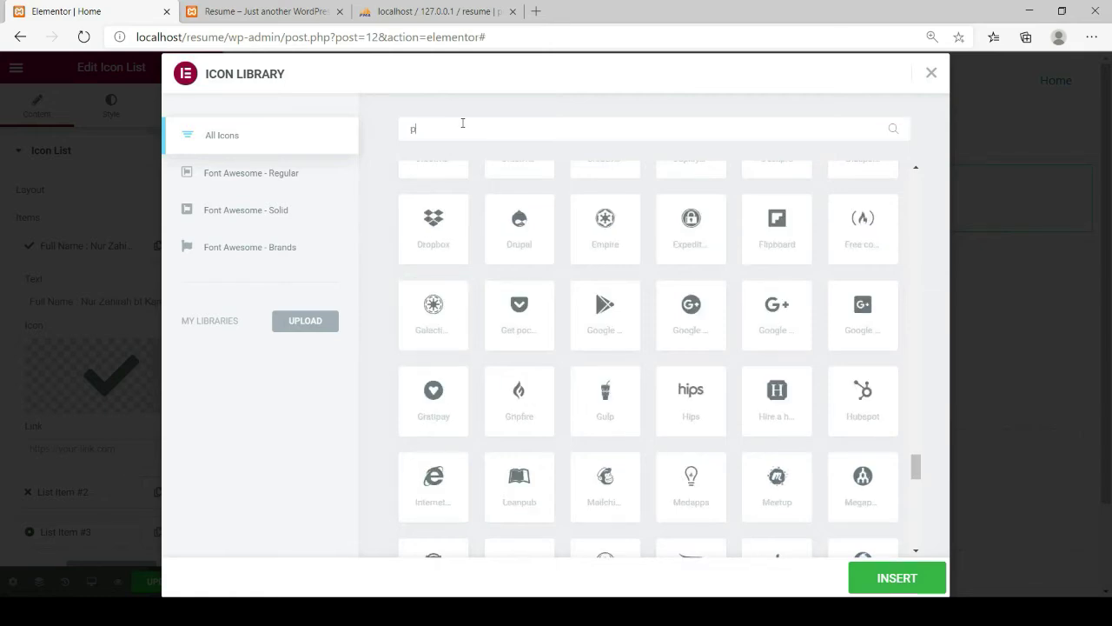
{"action": "type", "text": "o"}
{"action": "type", "text": "opl"}
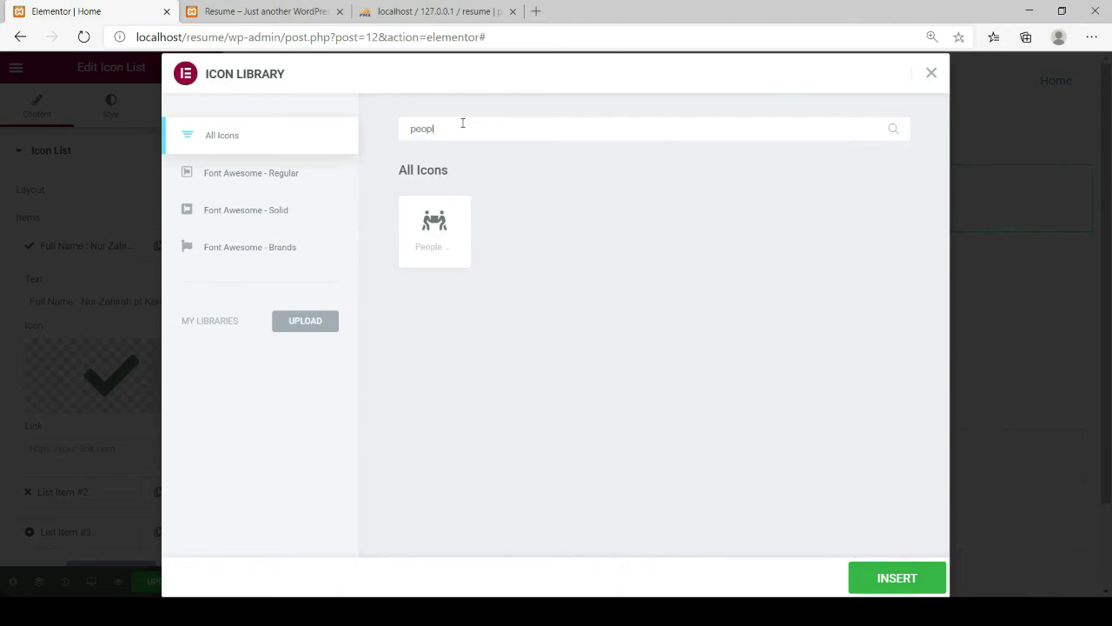
{"action": "key", "text": "BackSpace"}
{"action": "key", "text": "BackSpace"}
{"action": "key", "text": "BackSpace"}
{"action": "key", "text": "BackSpace"}
{"action": "key", "text": "BackSpace"}
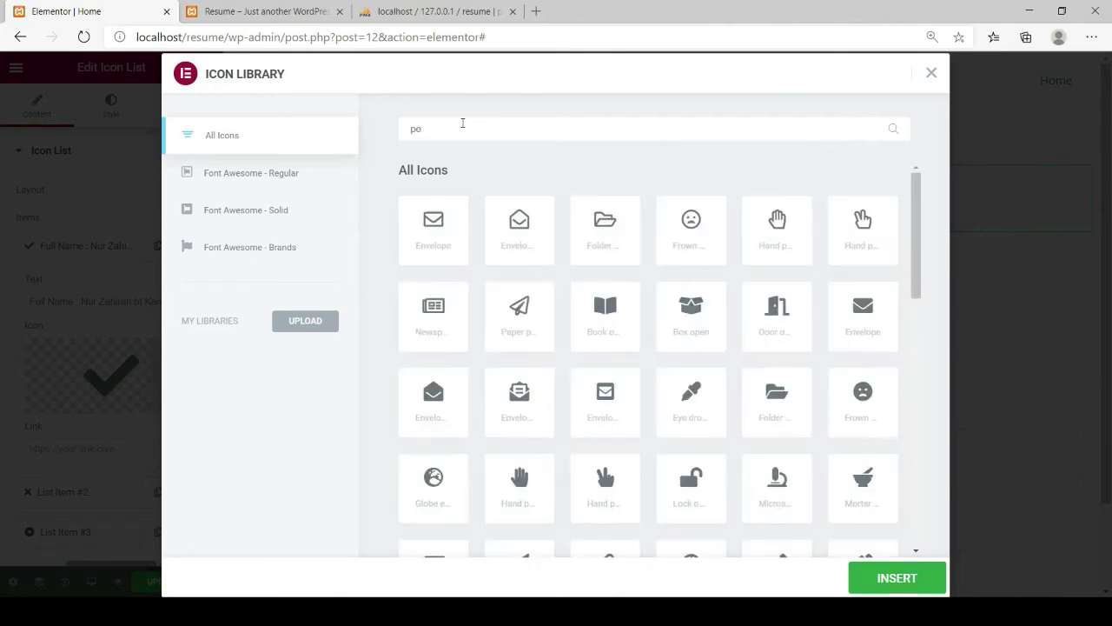
{"action": "scroll", "coordinate": [584, 323], "scroll_direction": "down", "scroll_amount": 2}
{"action": "scroll", "coordinate": [586, 324], "scroll_direction": "down", "scroll_amount": 3}
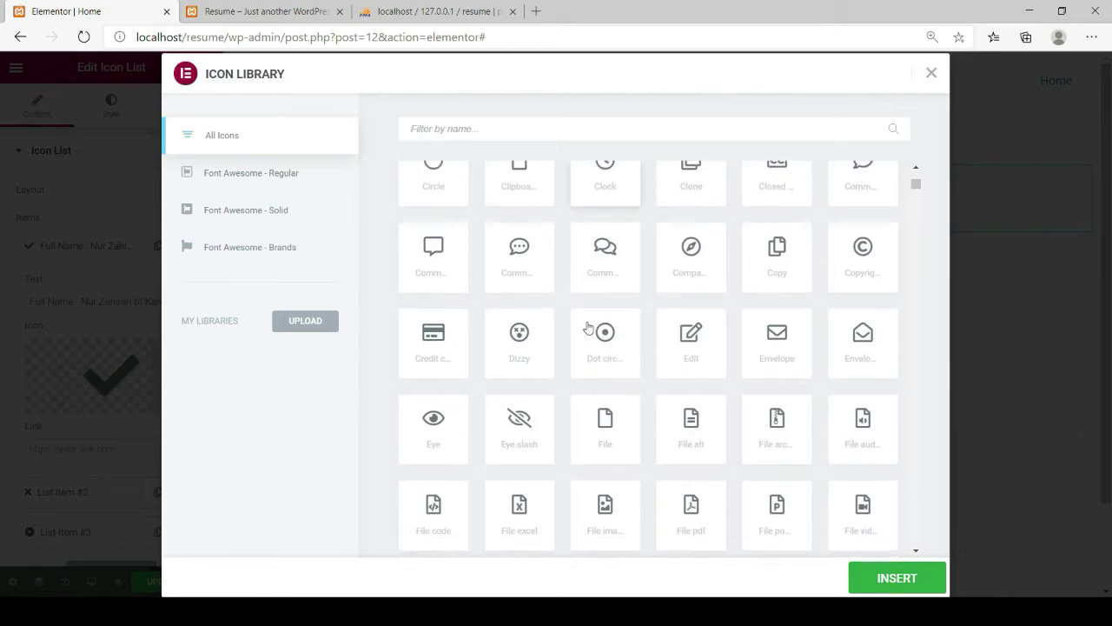
{"action": "scroll", "coordinate": [588, 326], "scroll_direction": "down", "scroll_amount": 3}
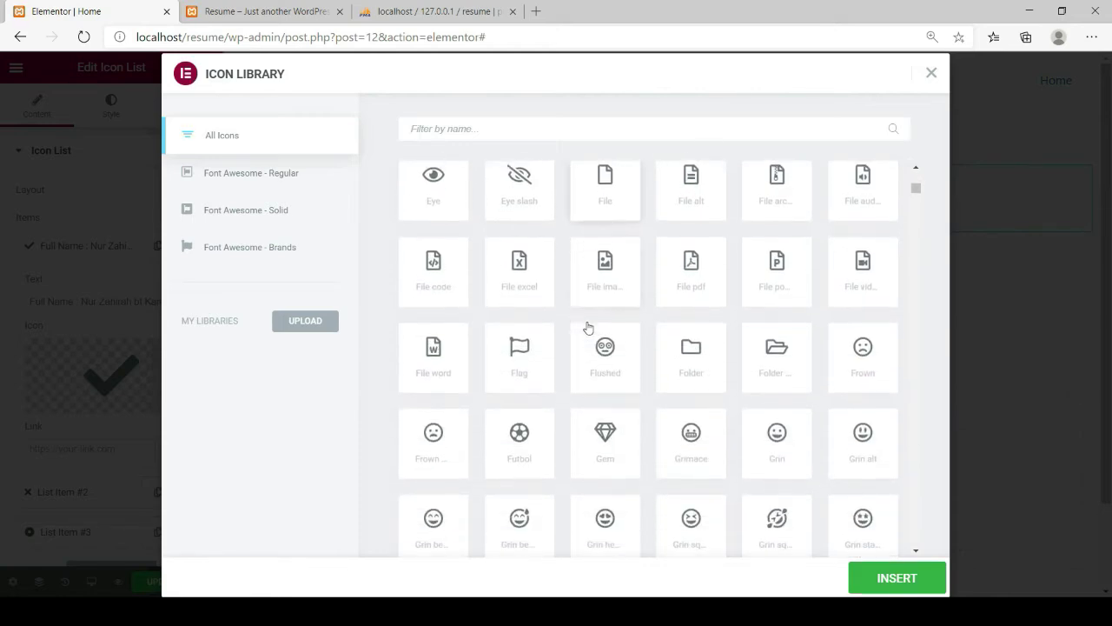
{"action": "scroll", "coordinate": [587, 327], "scroll_direction": "down", "scroll_amount": 1}
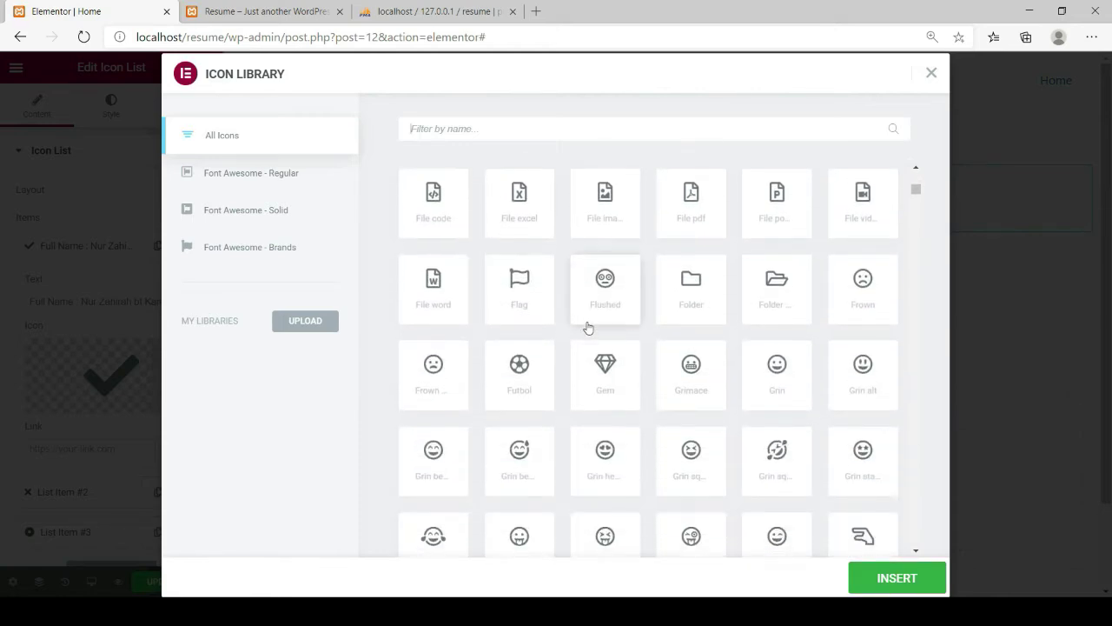
{"action": "left_click", "coordinate": [777, 364]}
{"action": "left_click", "coordinate": [878, 575]}
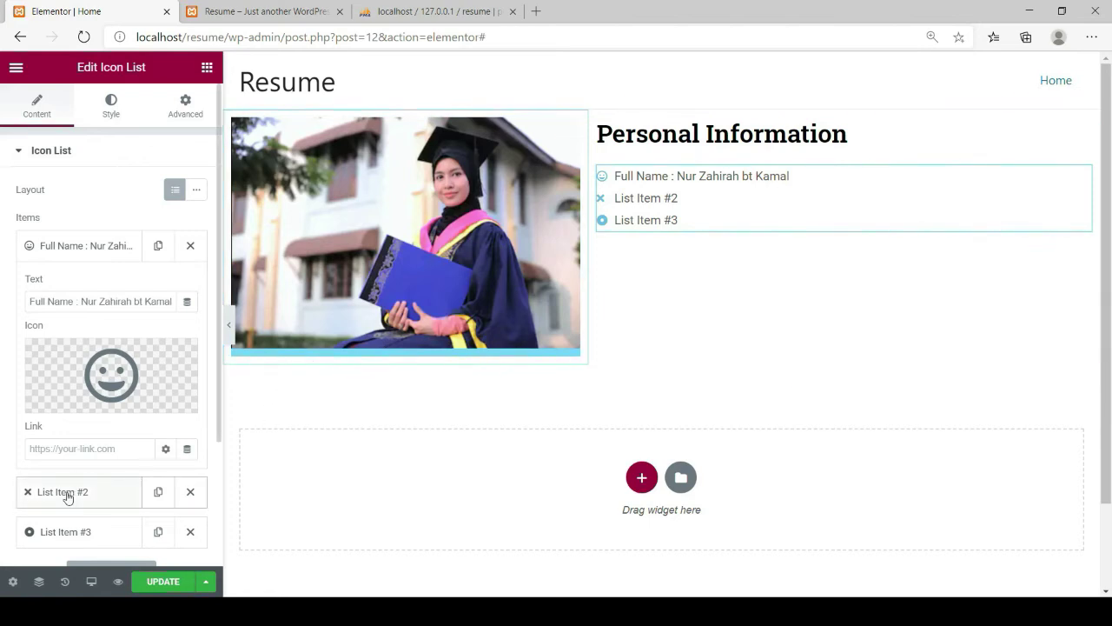
Add another item to the Icon List and save the page changes
{"action": "scroll", "coordinate": [80, 500], "scroll_direction": "down", "scroll_amount": 1}
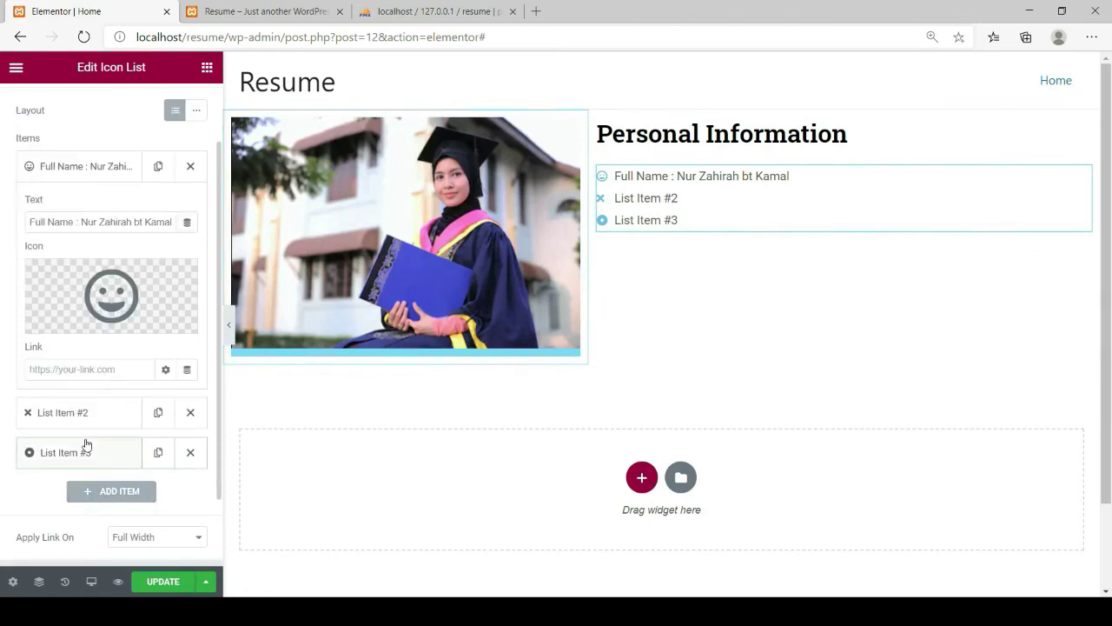
{"action": "scroll", "coordinate": [85, 445], "scroll_direction": "down", "scroll_amount": 1}
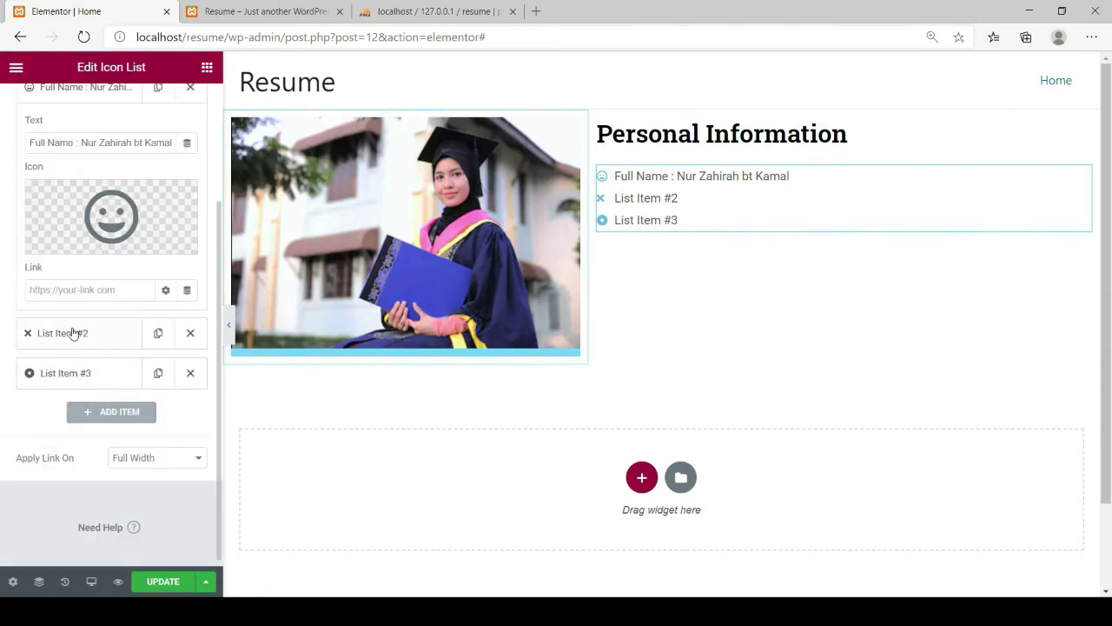
{"action": "left_click", "coordinate": [87, 414]}
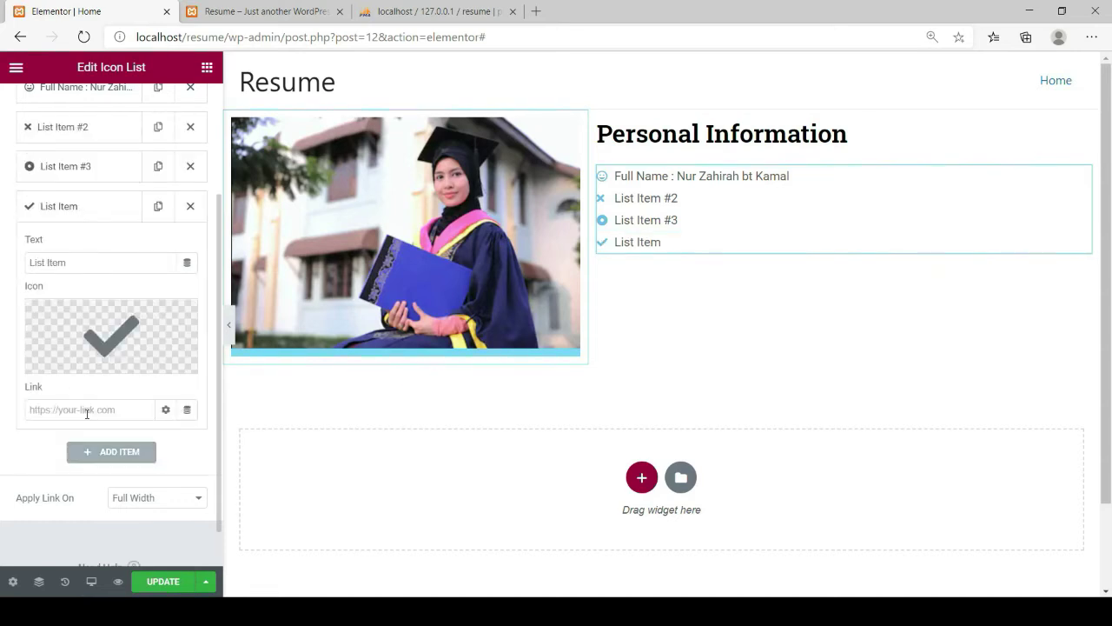
{"action": "left_click", "coordinate": [160, 588]}
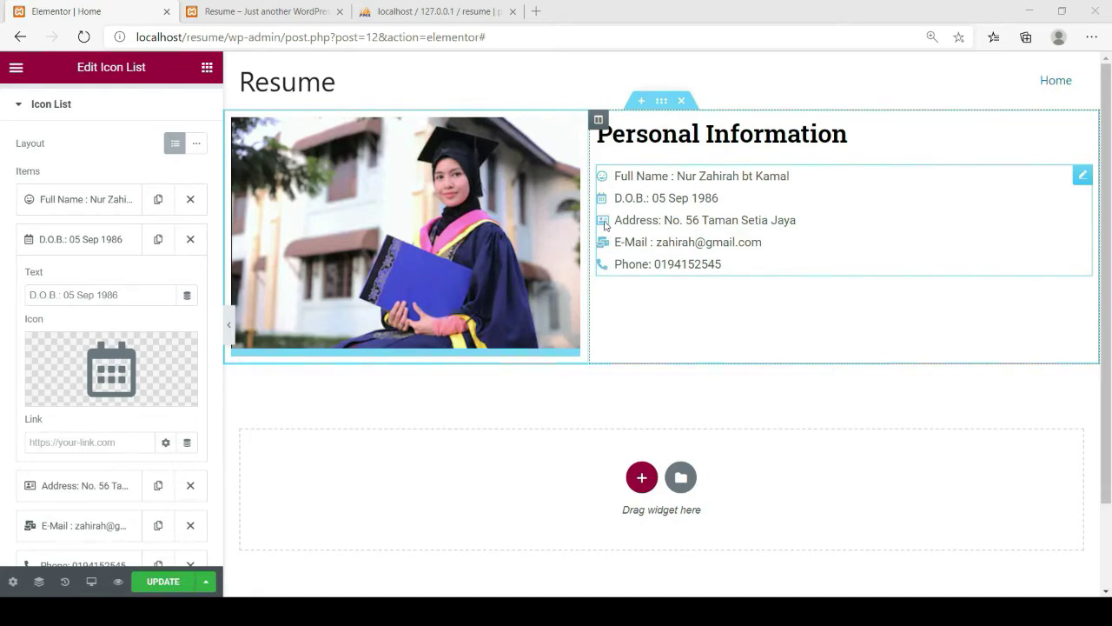
Collapse the Icon List items section in the Content tab
{"action": "left_click", "coordinate": [614, 267]}
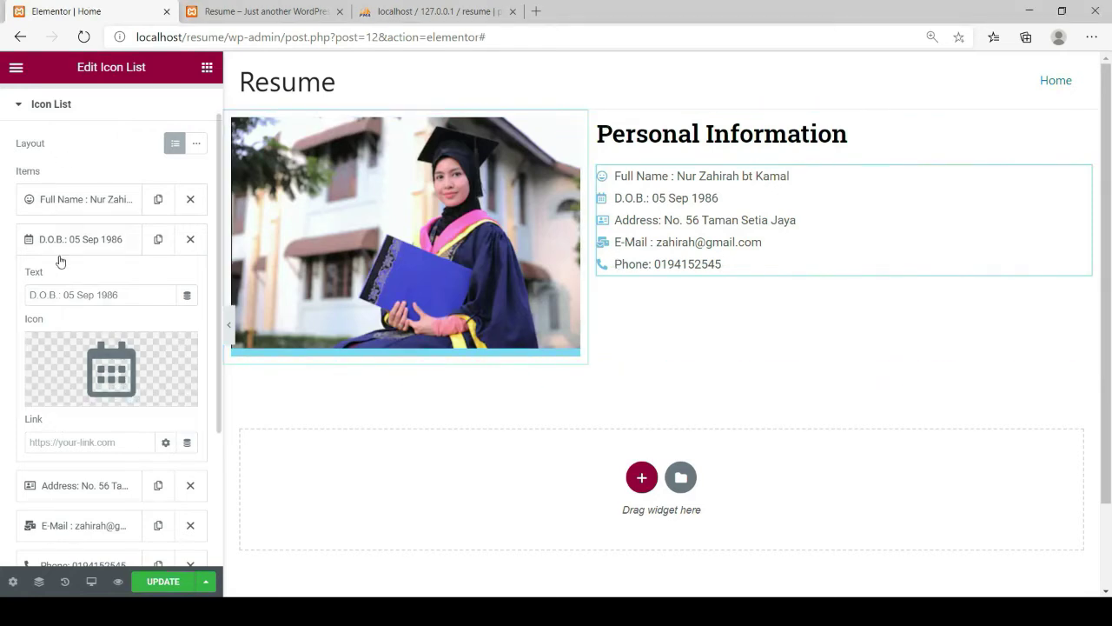
{"action": "scroll", "coordinate": [60, 258], "scroll_direction": "down", "scroll_amount": 3}
{"action": "scroll", "coordinate": [96, 412], "scroll_direction": "up", "scroll_amount": 4}
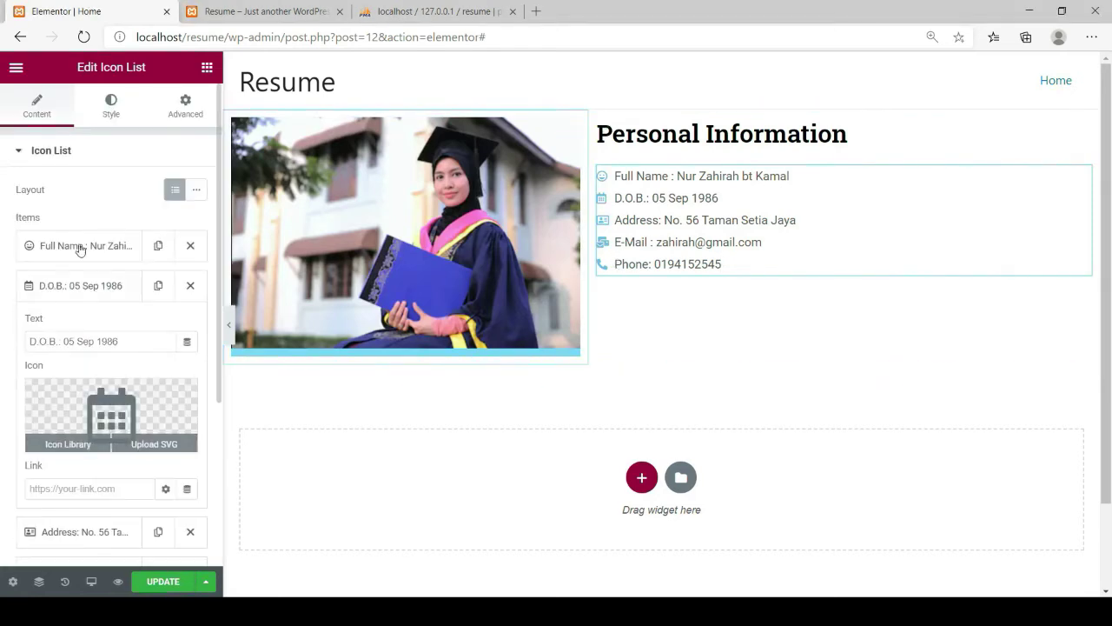
{"action": "left_click", "coordinate": [21, 153]}
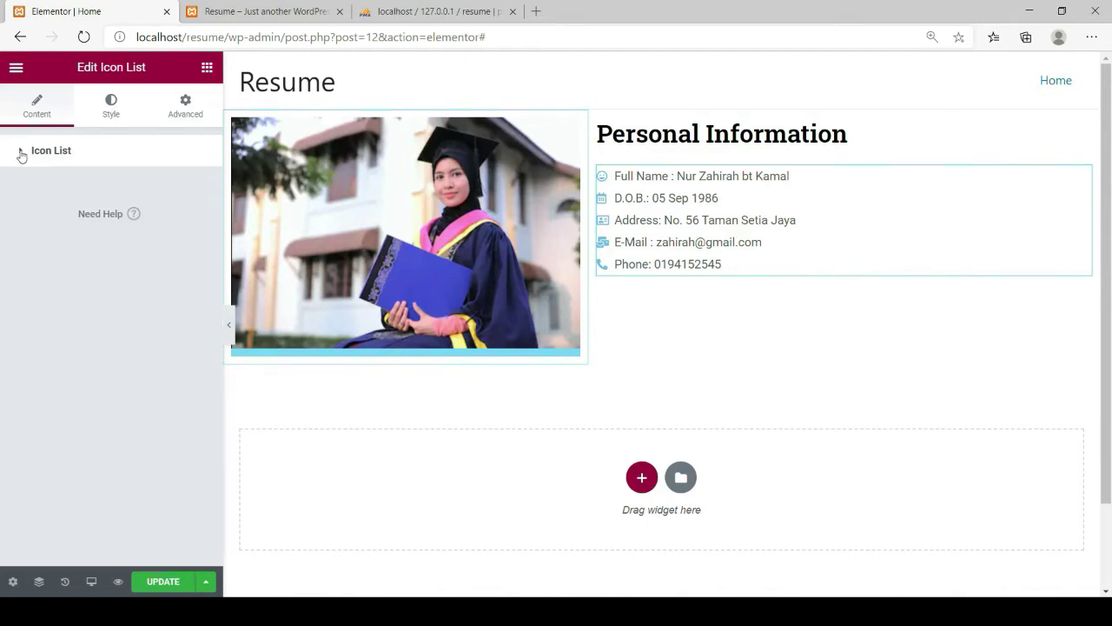
Set the Icon List's Space Between to 5 in the Style tab
{"action": "left_click", "coordinate": [112, 106]}
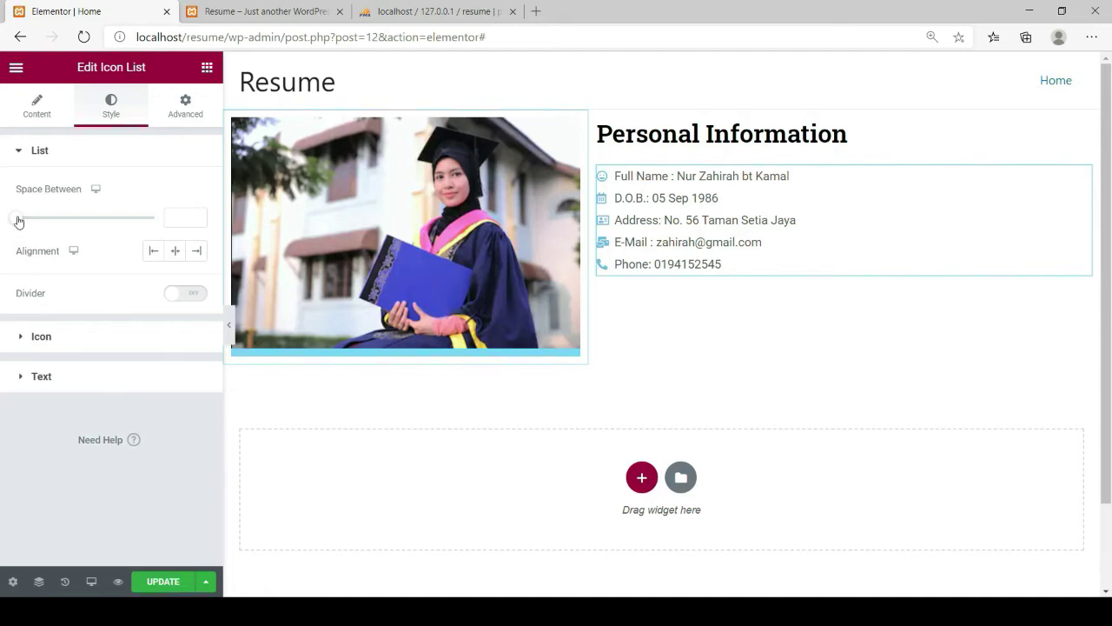
{"action": "left_click_drag", "start_coordinate": [19, 222], "coordinate": [32, 227]}
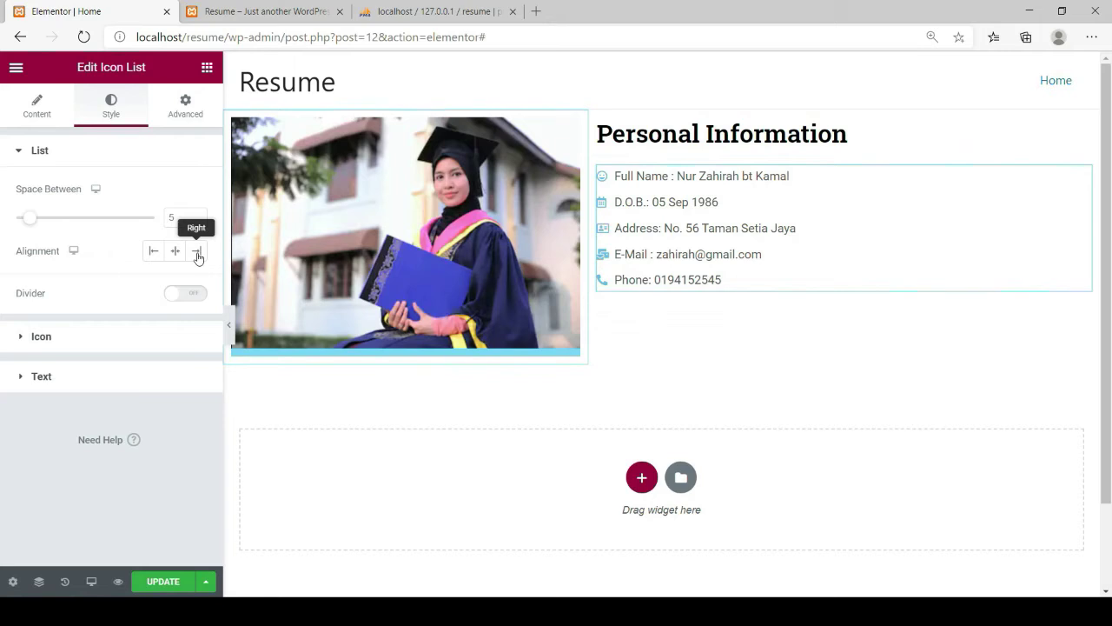
Colour the list icons #010C11 and enlarge their size from 14 to 16
{"action": "left_click", "coordinate": [22, 339]}
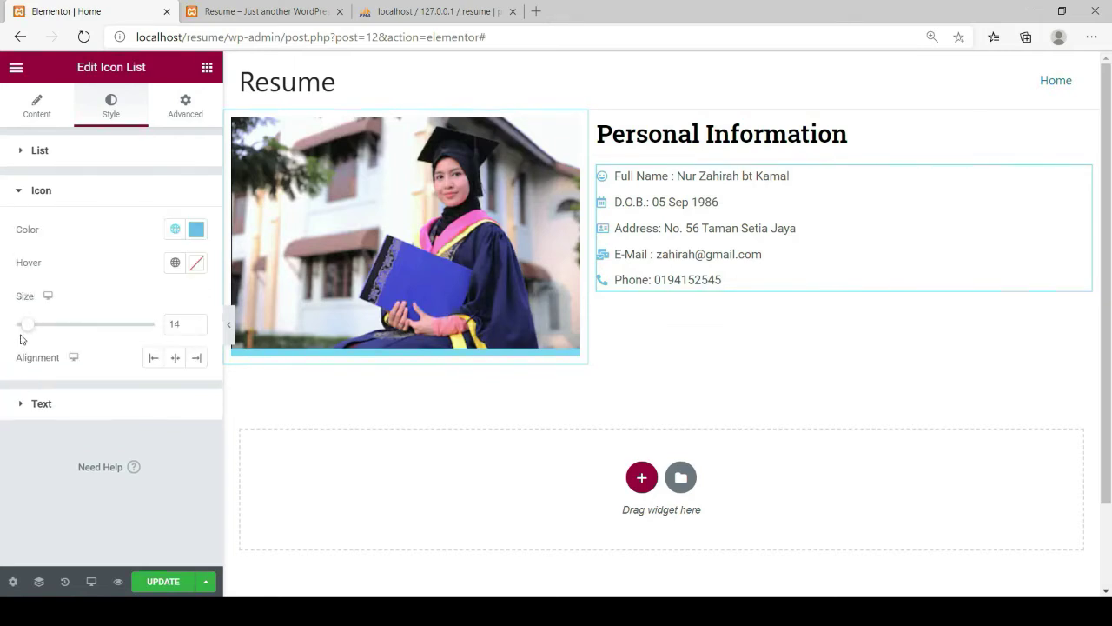
{"action": "left_click", "coordinate": [199, 228]}
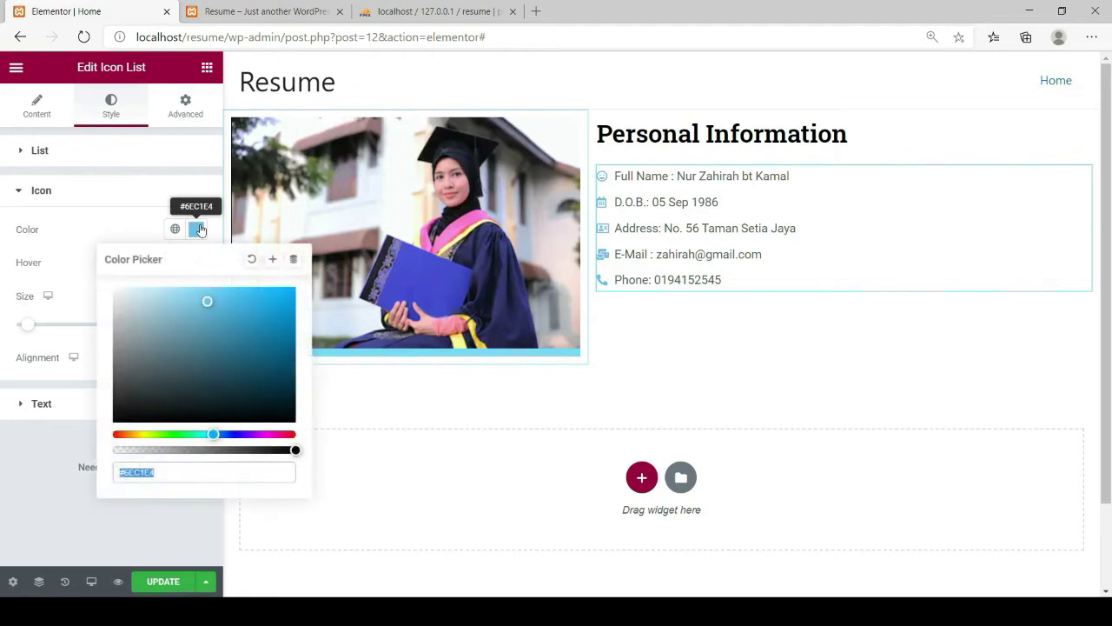
{"action": "left_click", "coordinate": [286, 413]}
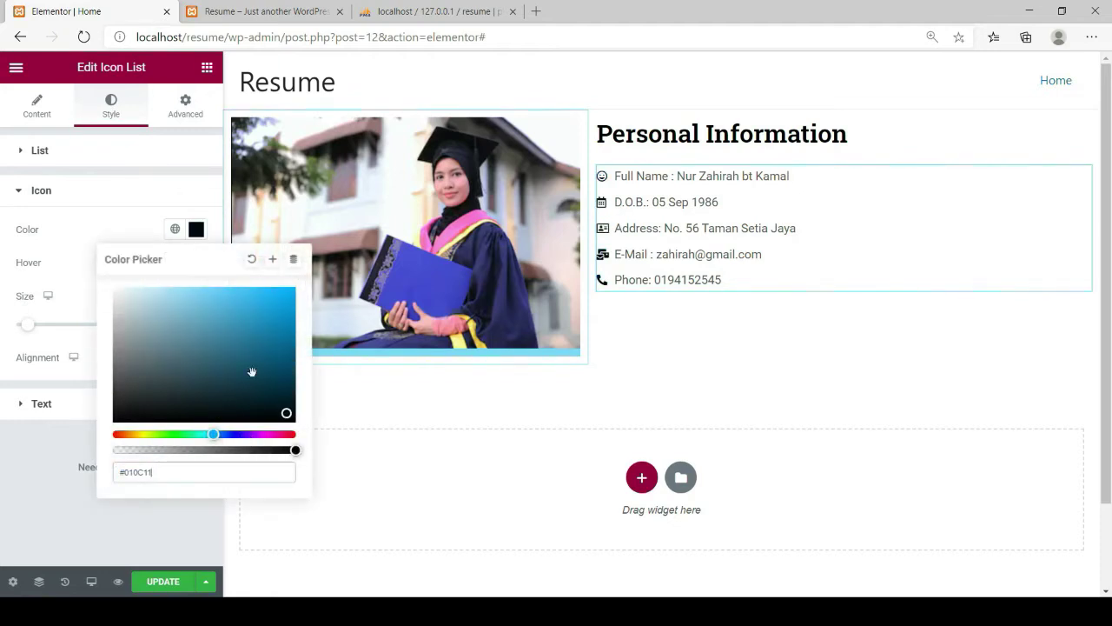
{"action": "left_click", "coordinate": [39, 232]}
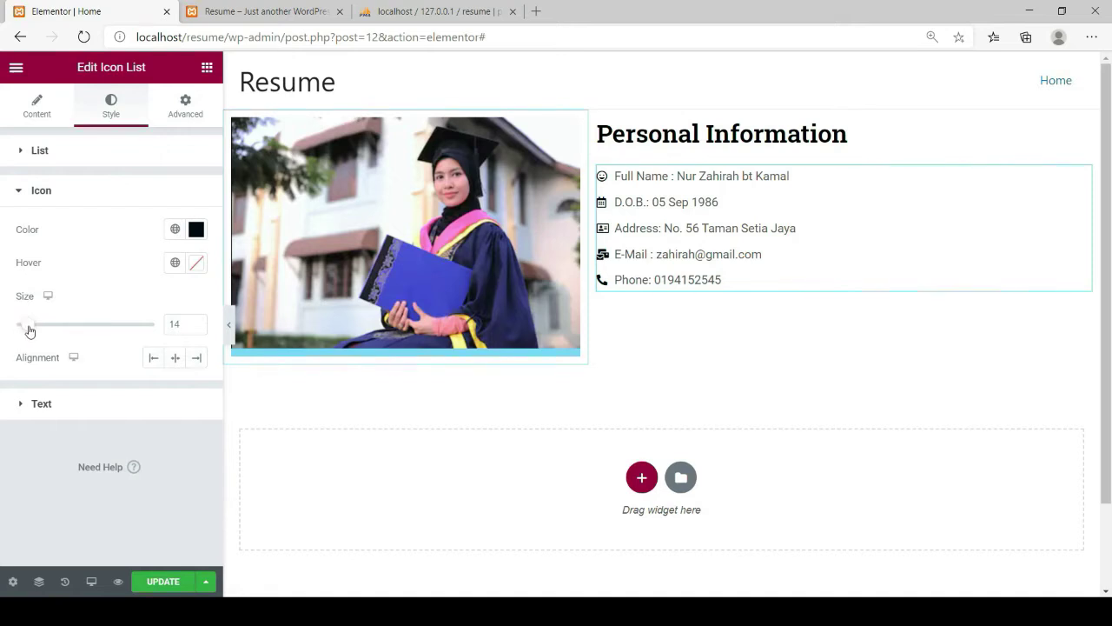
{"action": "left_click_drag", "start_coordinate": [30, 331], "coordinate": [33, 331]}
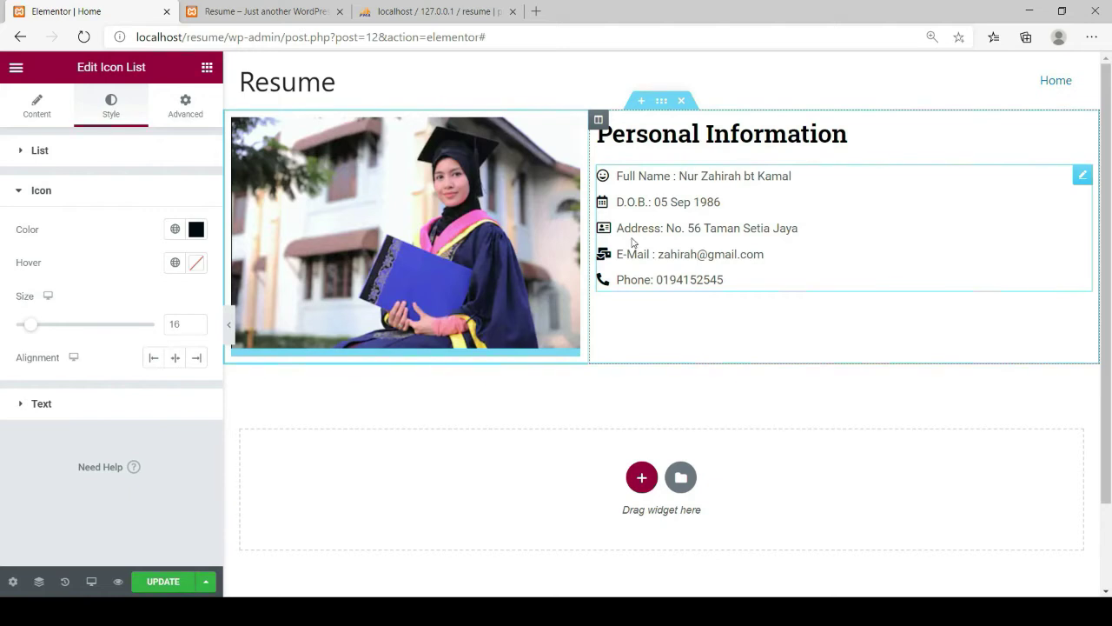
Update the page, then switch to the reference My Resume window to compare
{"action": "left_click", "coordinate": [153, 583]}
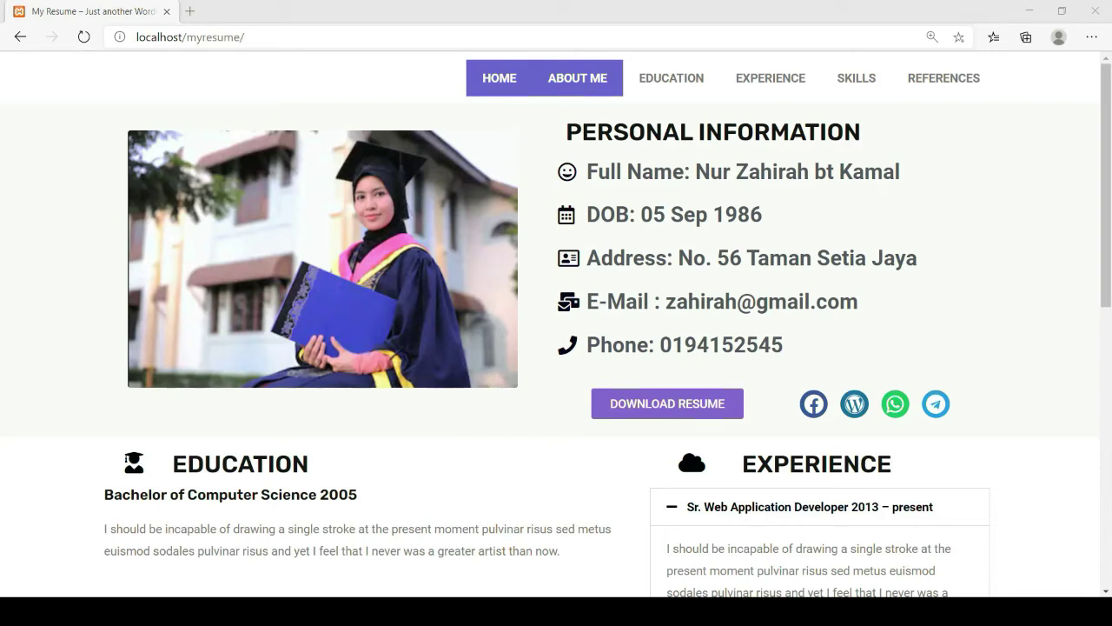
{"action": "left_click", "coordinate": [607, 533]}
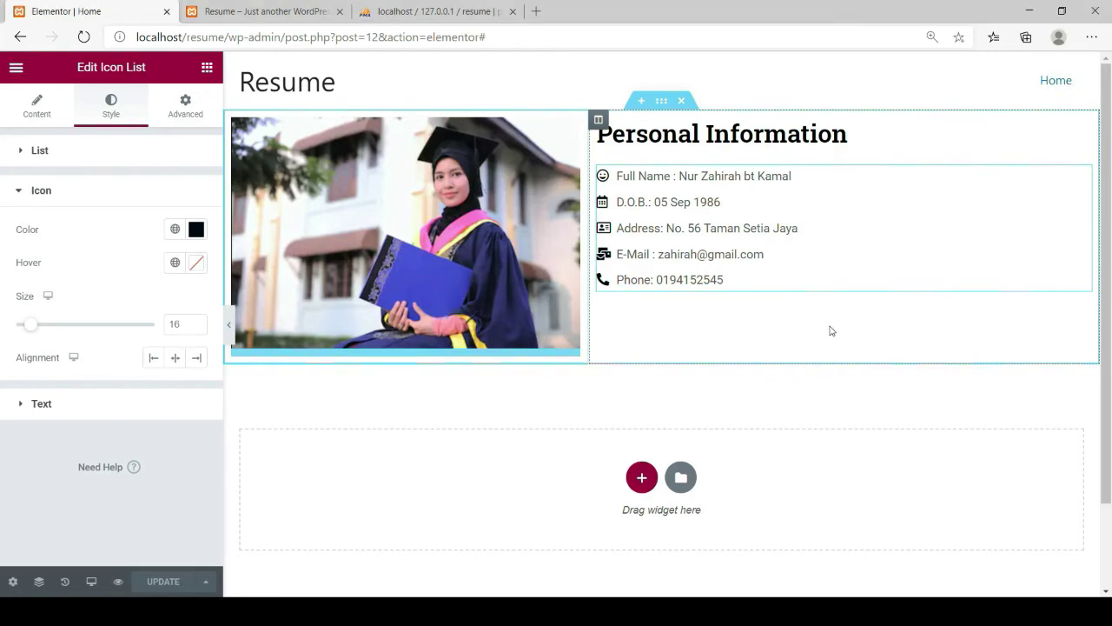
Insert a two-column Inner Section under the list and drop a Button into its left column
{"action": "left_click", "coordinate": [206, 67]}
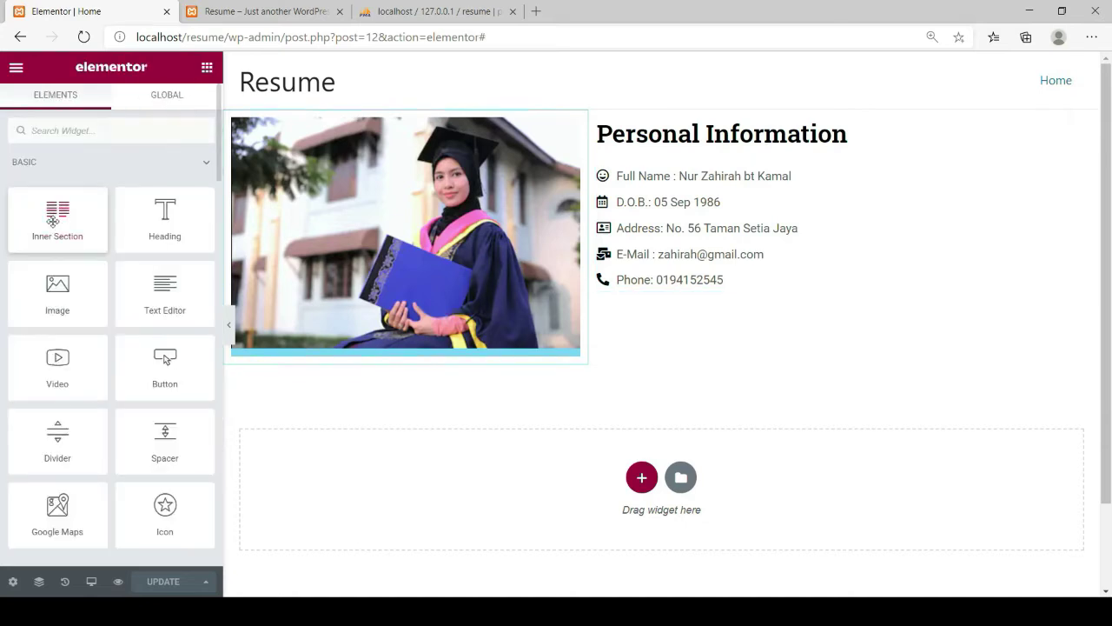
{"action": "left_click_drag", "start_coordinate": [53, 221], "coordinate": [767, 283]}
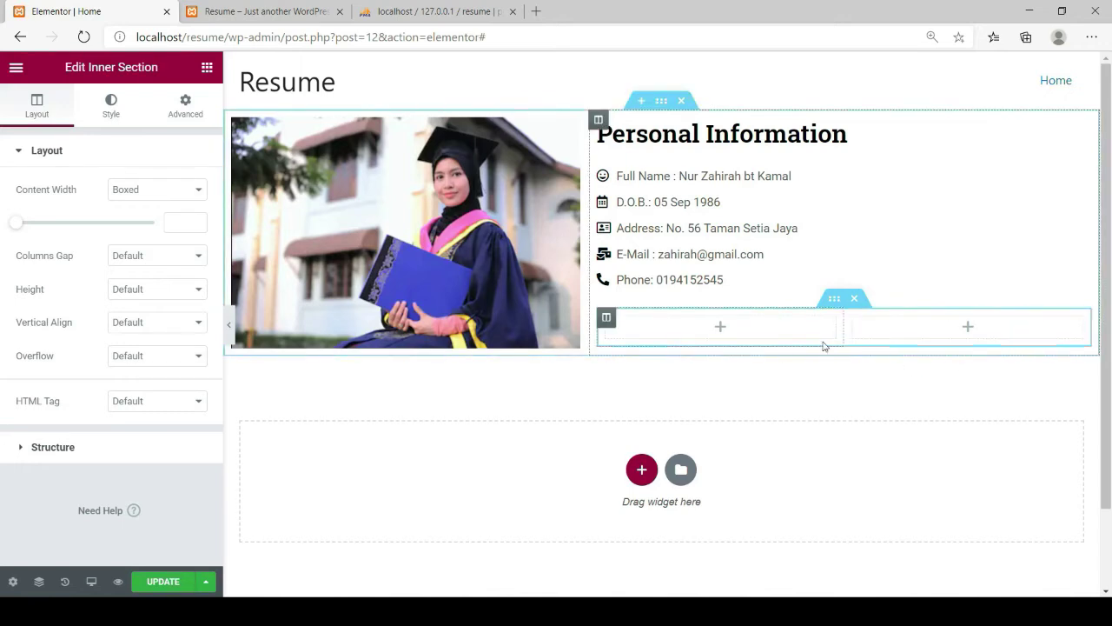
{"action": "left_click", "coordinate": [207, 70]}
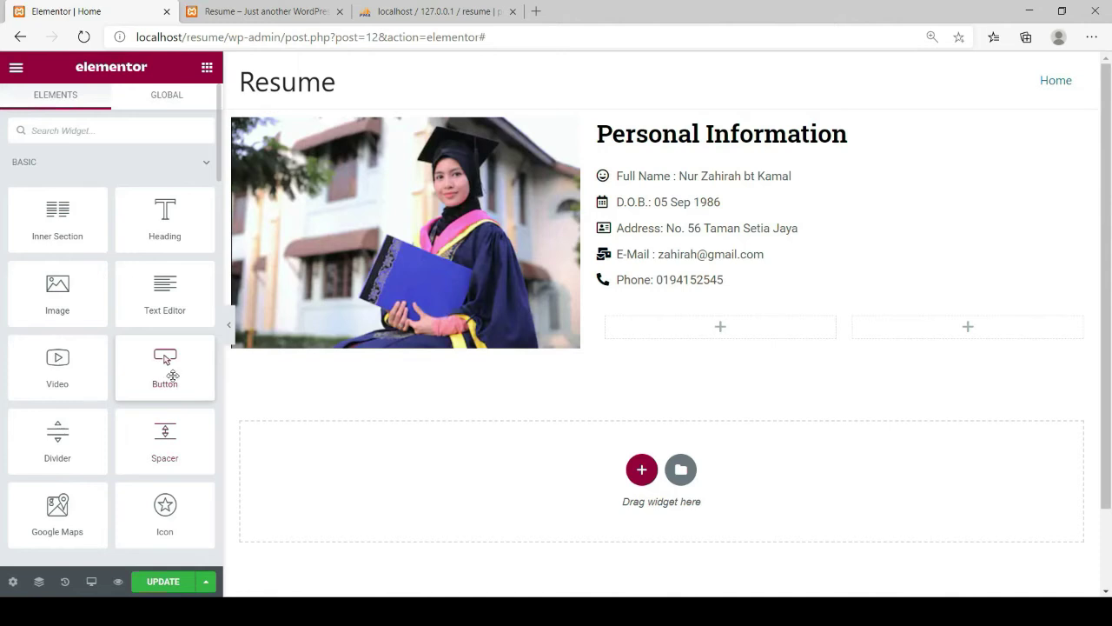
{"action": "left_click_drag", "start_coordinate": [166, 359], "coordinate": [699, 336]}
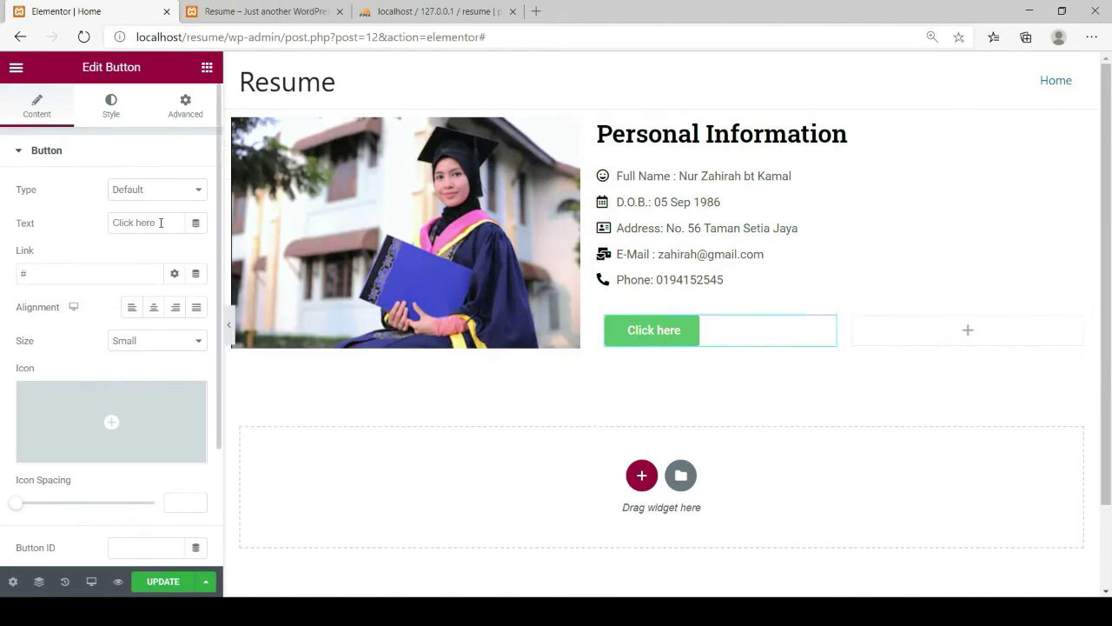
Label the button 'Download Resume' and centre-align it in its column
{"action": "left_click_drag", "start_coordinate": [161, 222], "coordinate": [111, 224]}
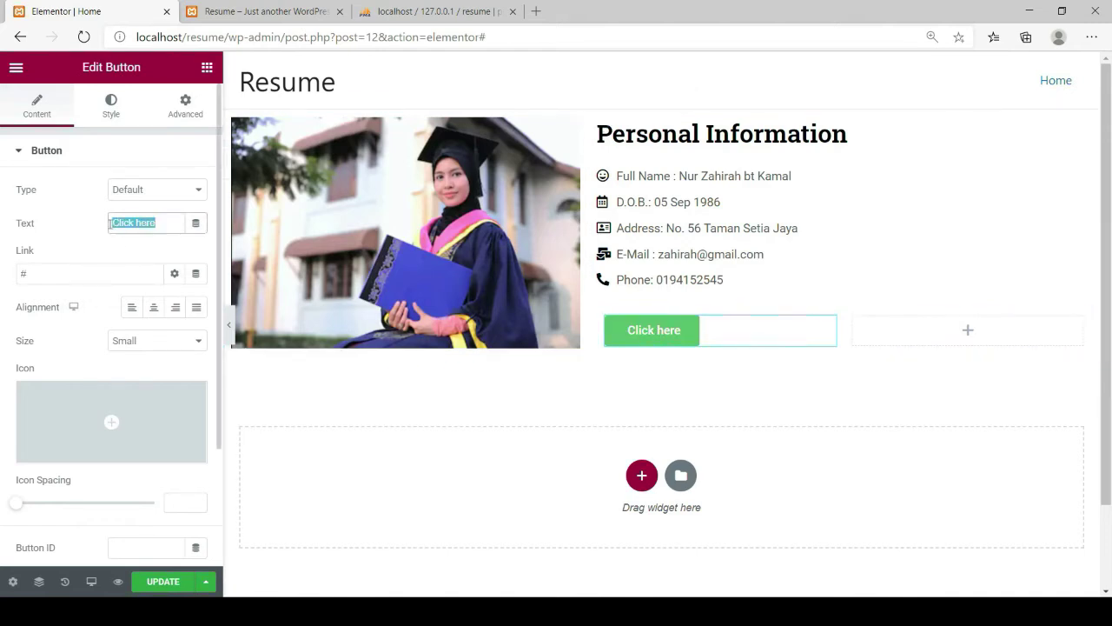
{"action": "type", "text": "Do"}
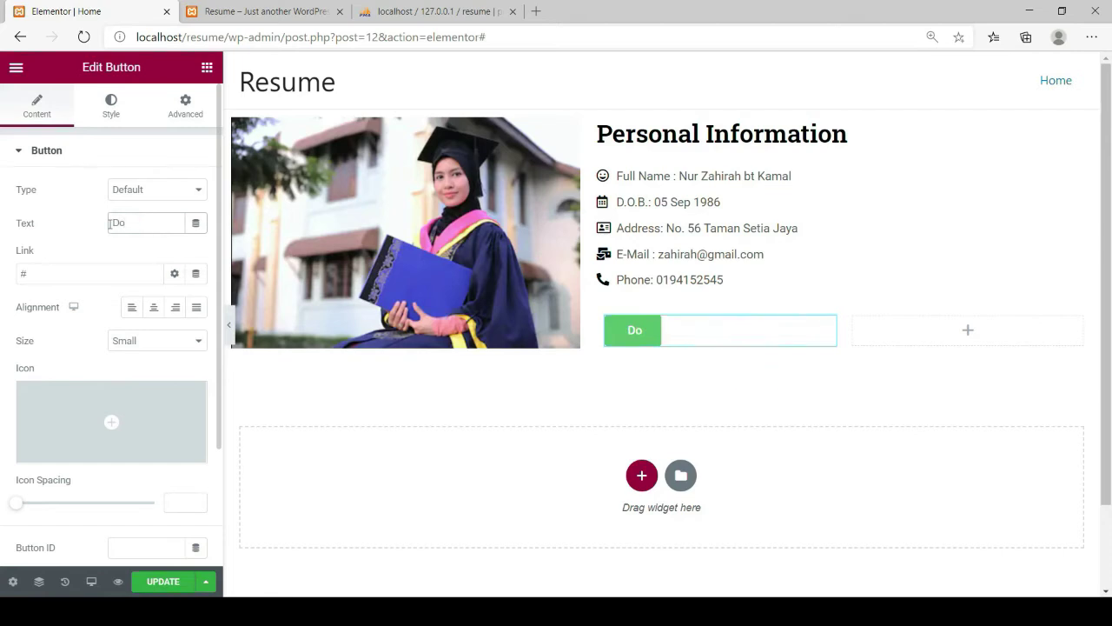
{"action": "type", "text": "wnload"}
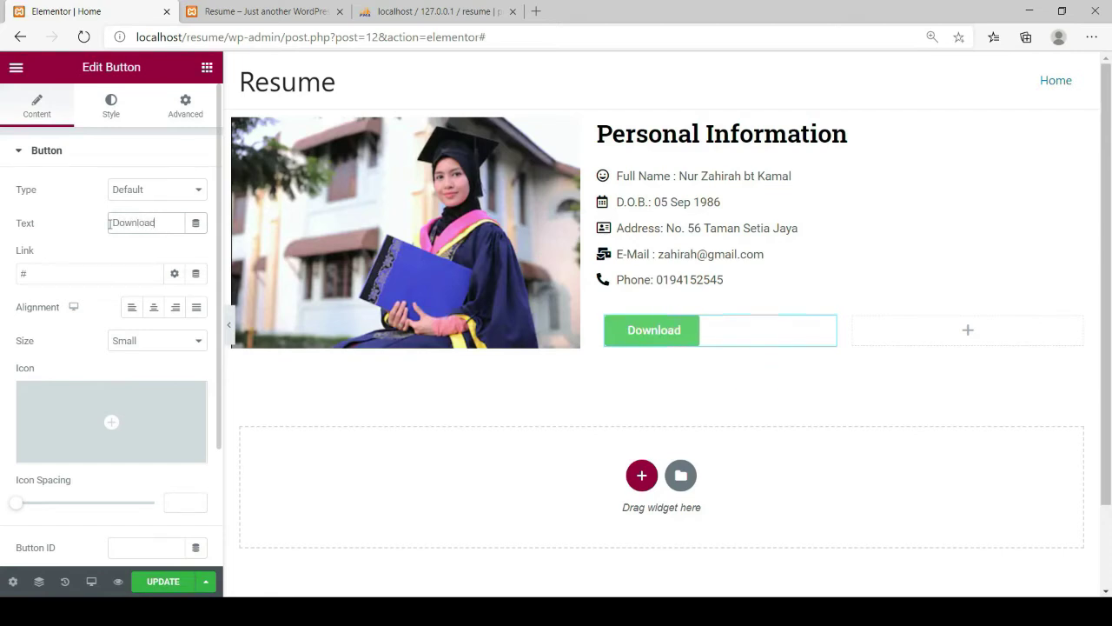
{"action": "type", "text": " Resume"}
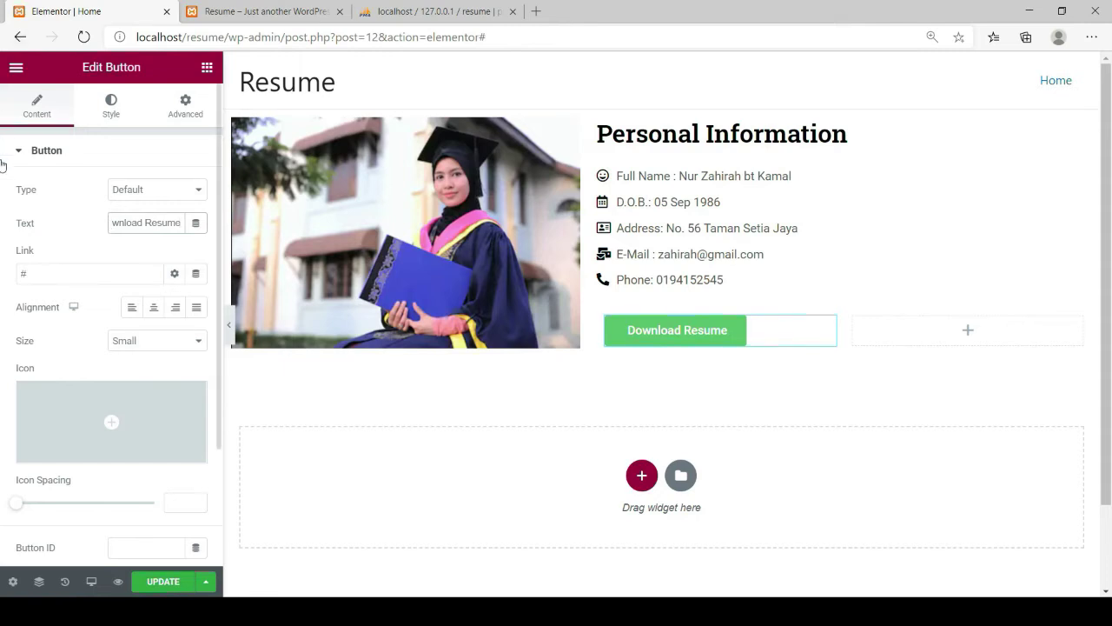
{"action": "left_click", "coordinate": [156, 311]}
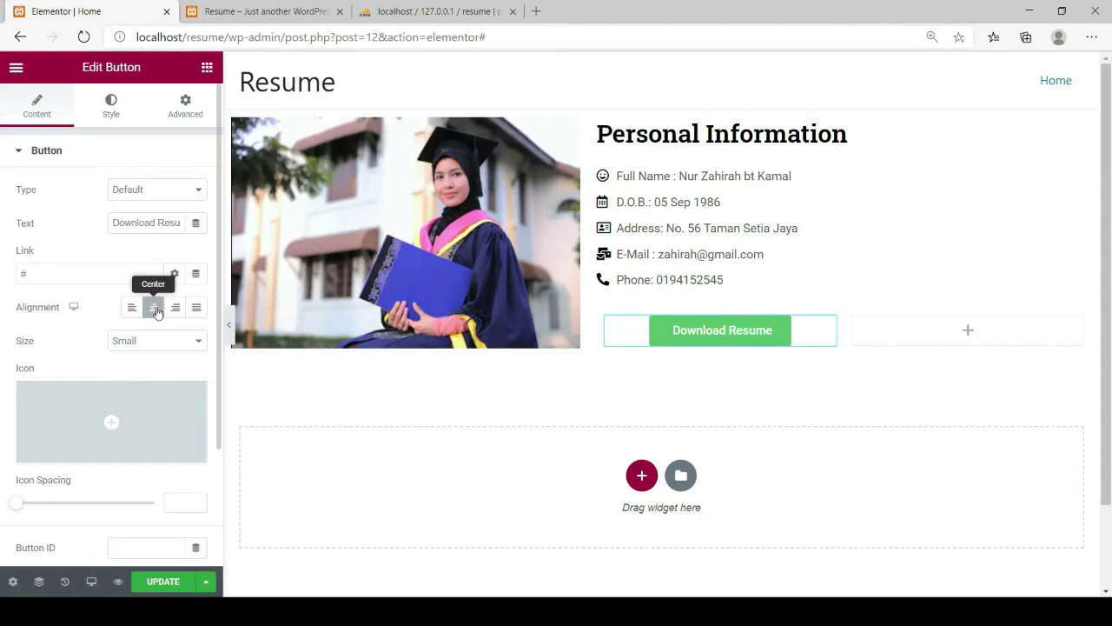
{"action": "left_click", "coordinate": [110, 112]}
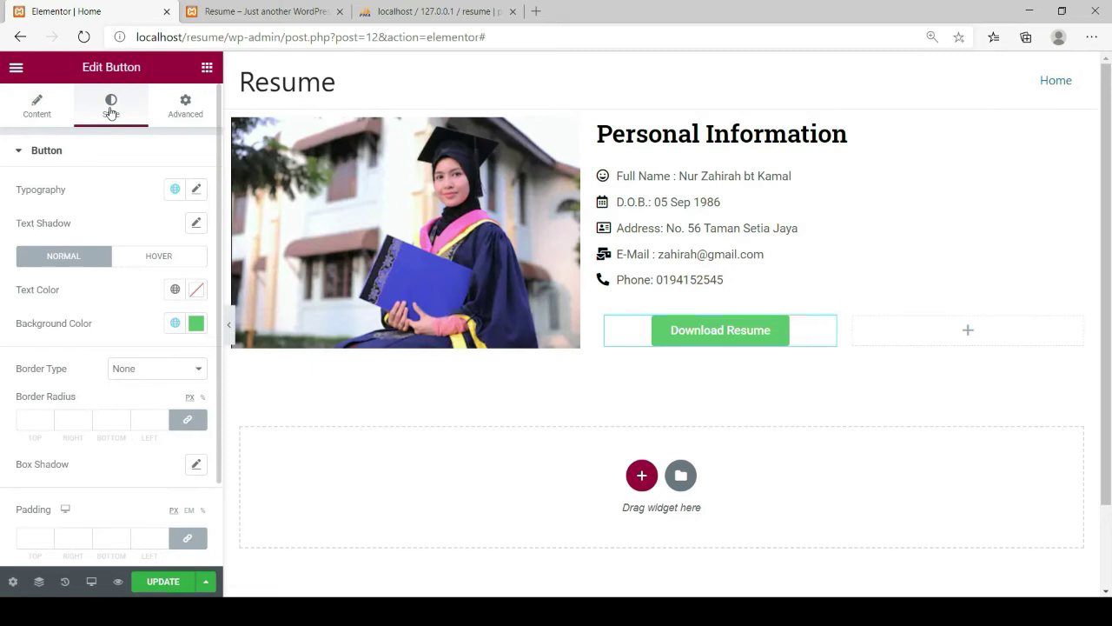
Set the button background to blue #4561E1 and dismiss the right-click tip
{"action": "left_click", "coordinate": [197, 323]}
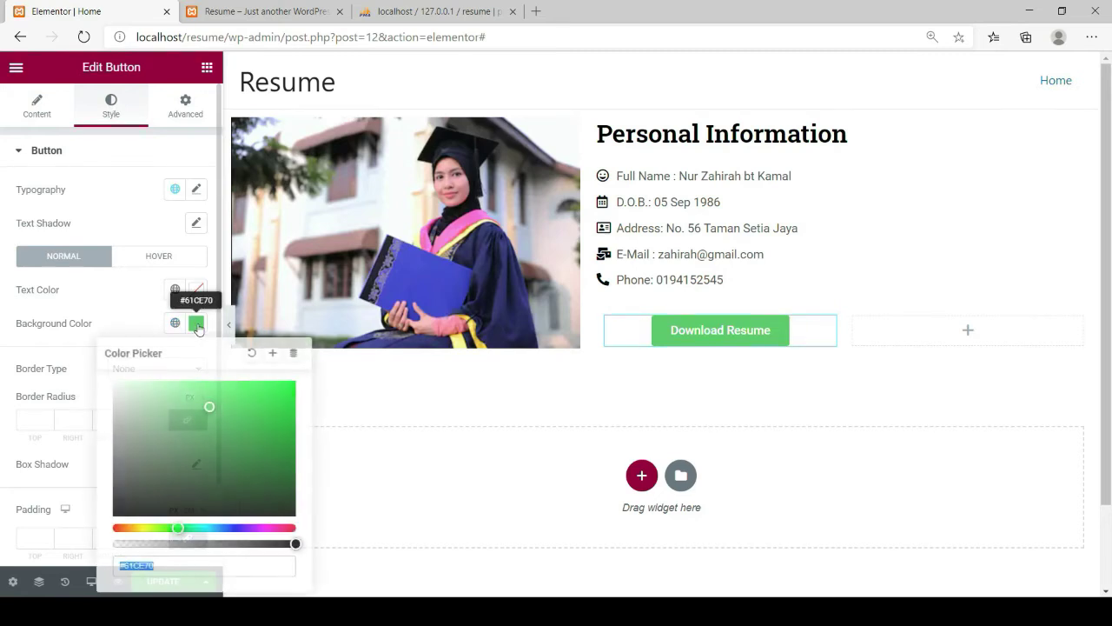
{"action": "left_click", "coordinate": [229, 528]}
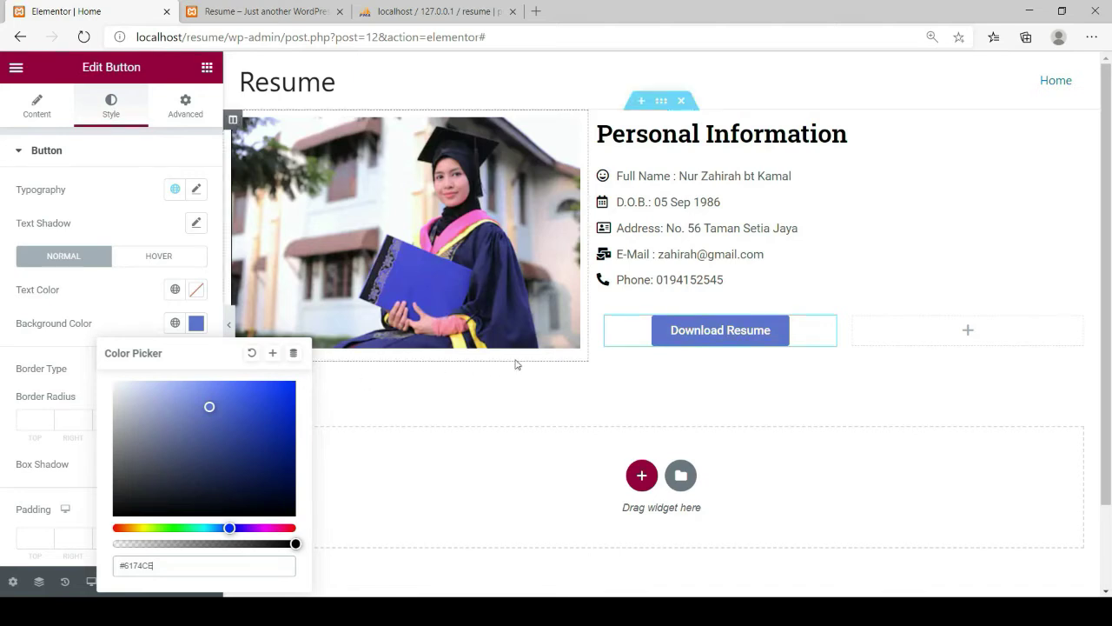
{"action": "left_click", "coordinate": [239, 396]}
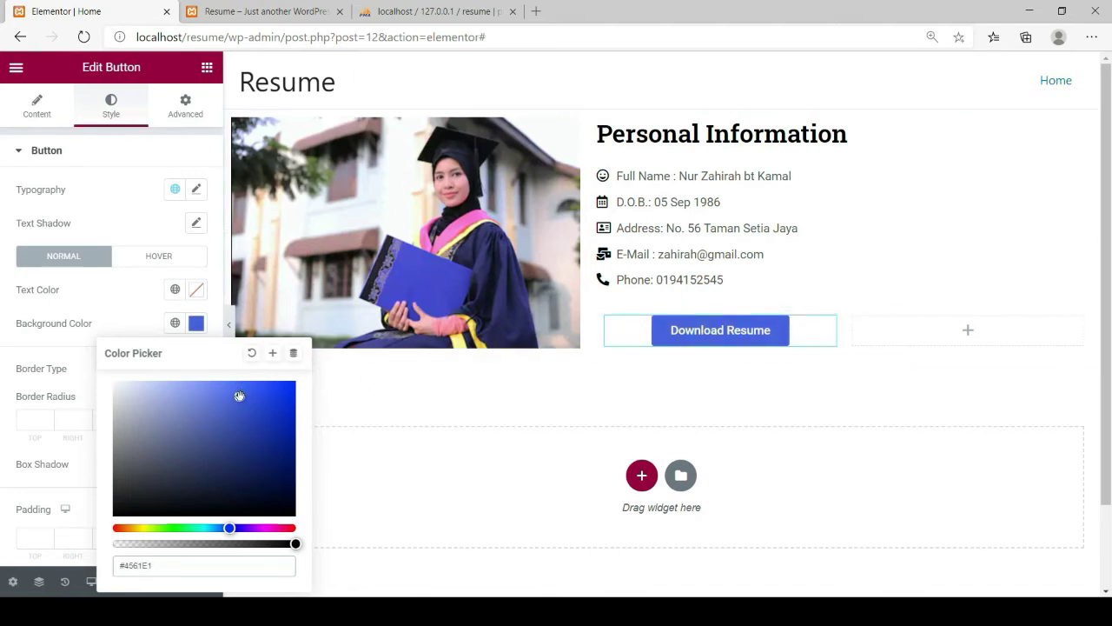
{"action": "left_click", "coordinate": [121, 288]}
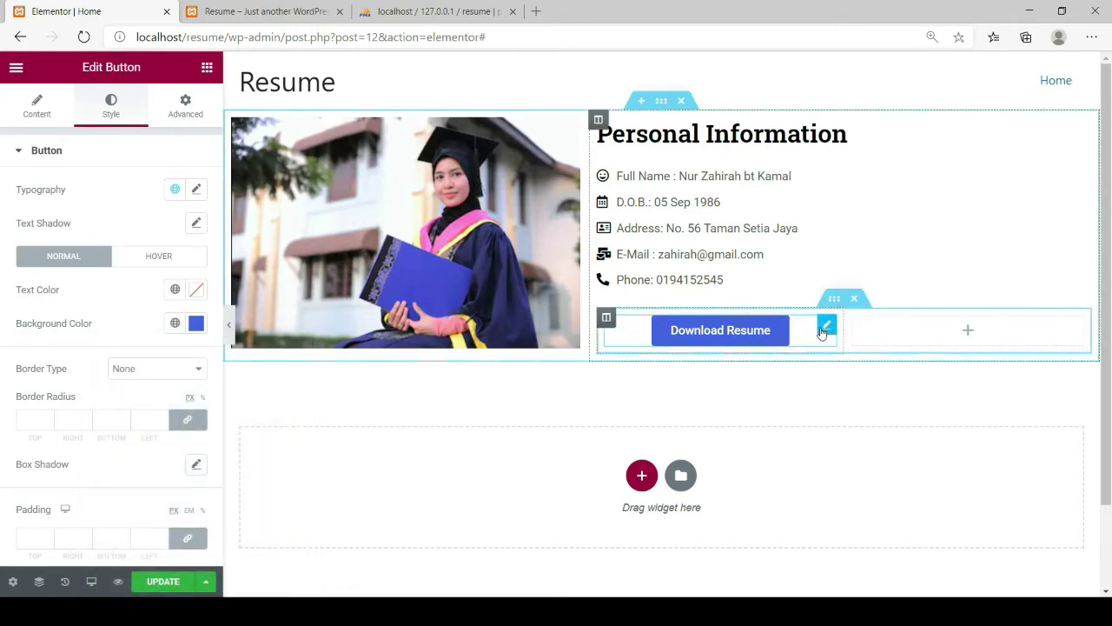
{"action": "left_click", "coordinate": [827, 329]}
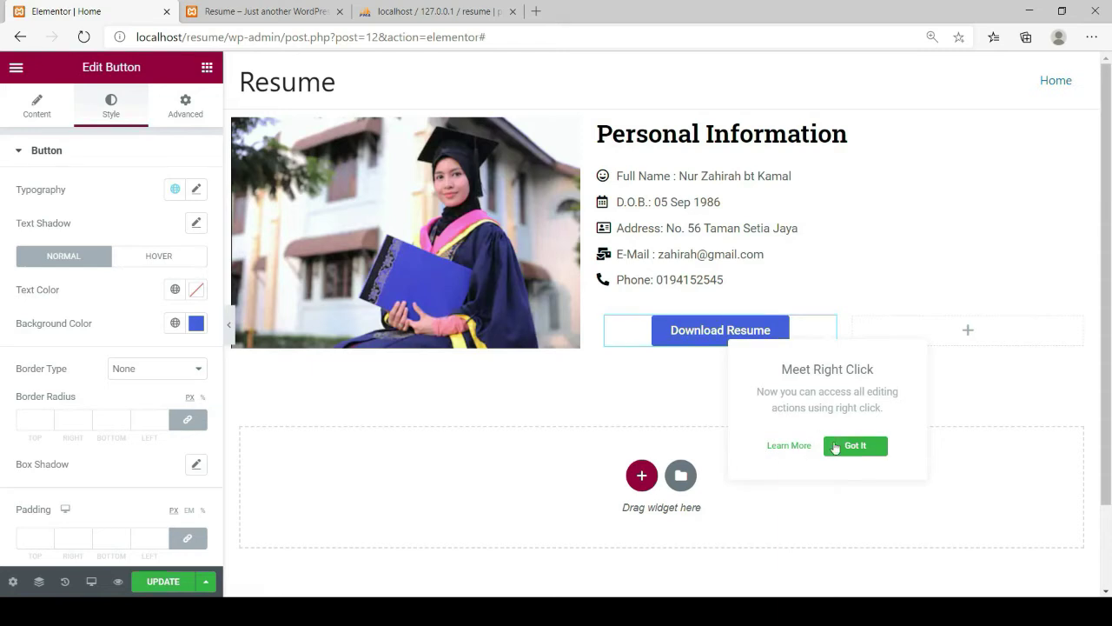
{"action": "left_click", "coordinate": [833, 447]}
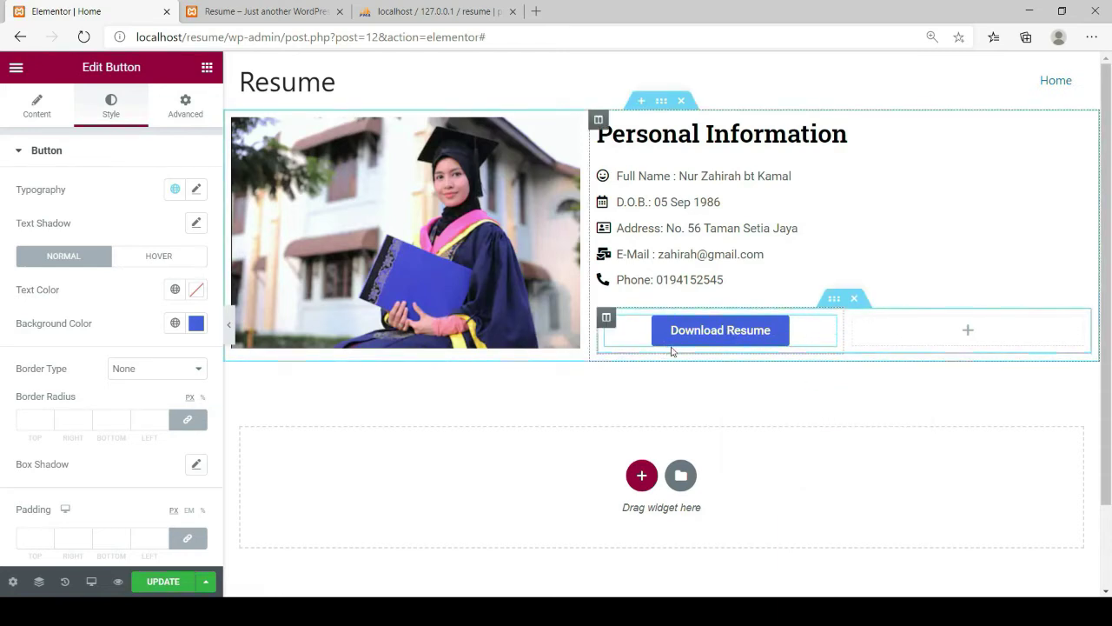
Select the Download Resume button's placeholder # link, then bring up Elementor's hamburger main menu
{"action": "left_click", "coordinate": [30, 113]}
{"action": "left_click", "coordinate": [39, 274]}
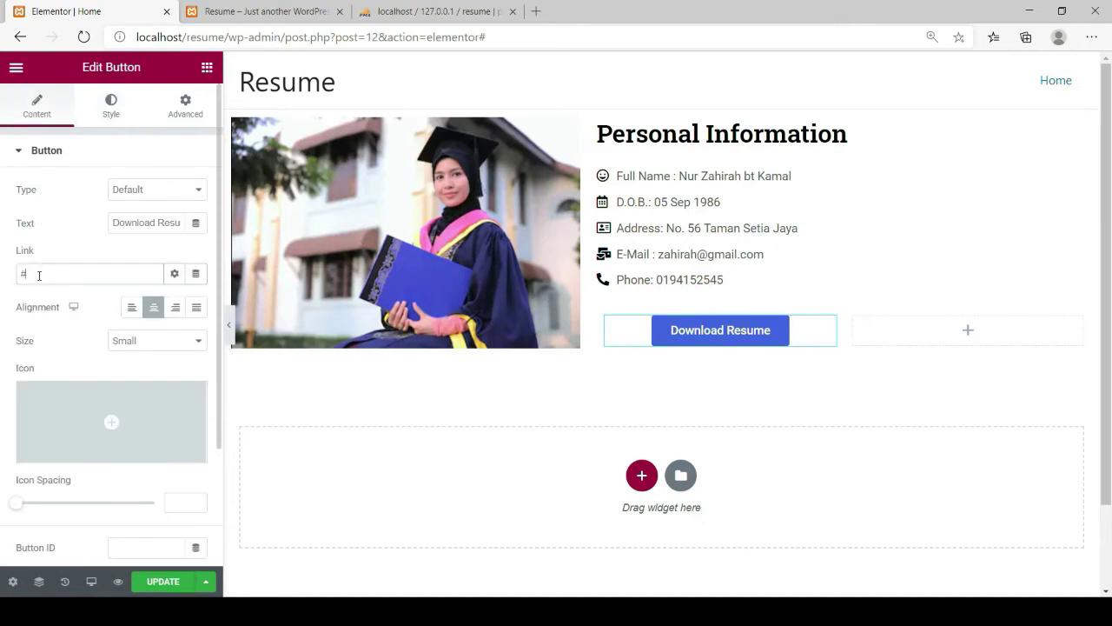
{"action": "left_click_drag", "start_coordinate": [26, 273], "coordinate": [20, 272]}
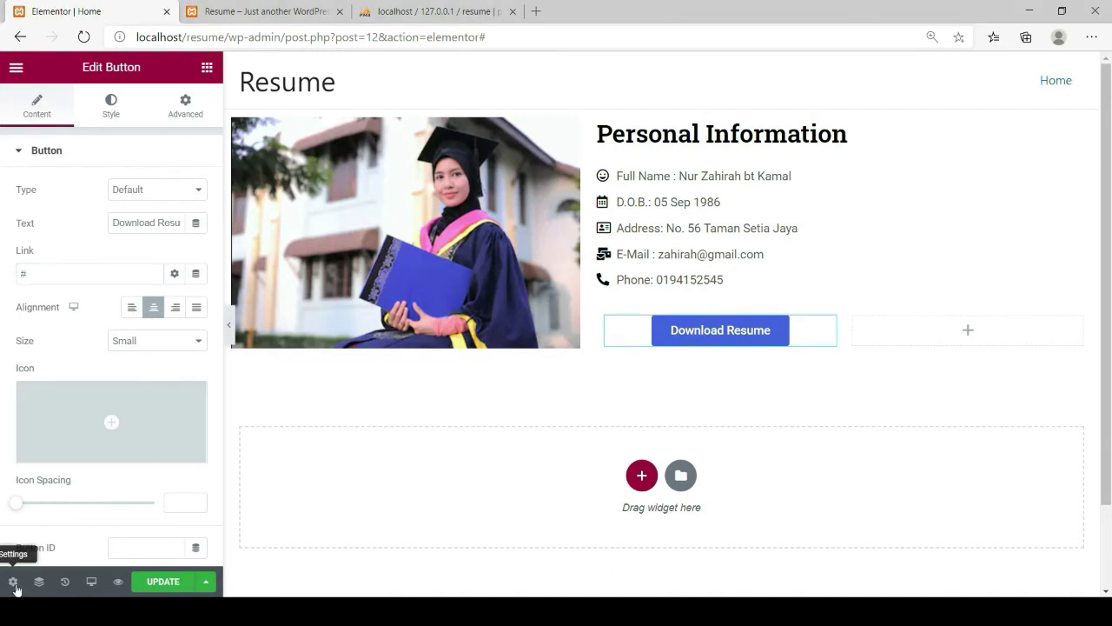
{"action": "left_click", "coordinate": [14, 71]}
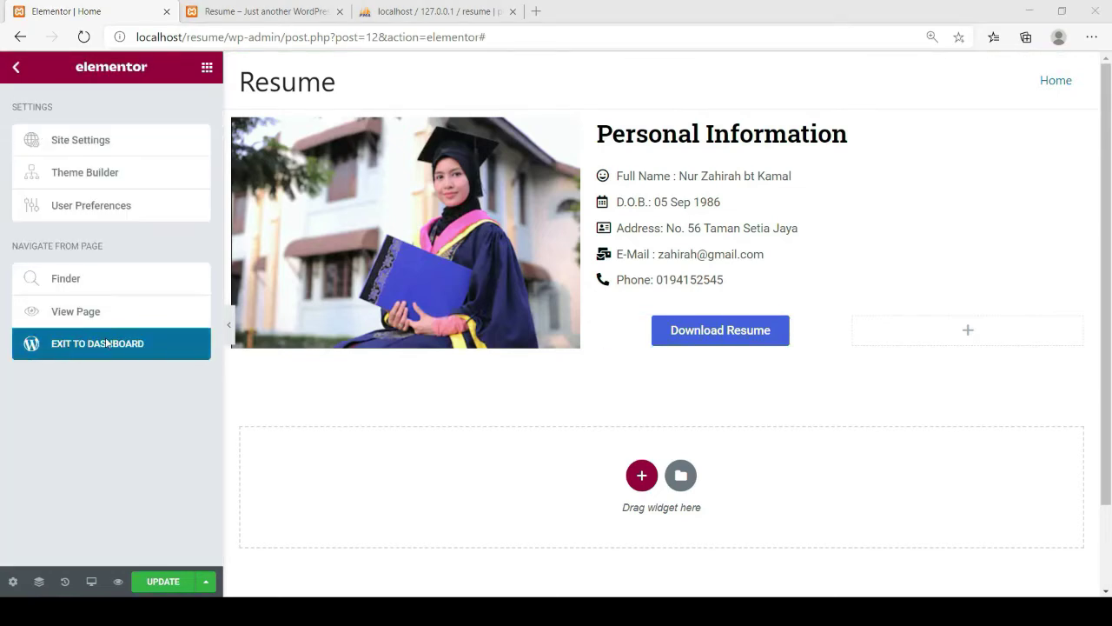
Update the resume page, exit to the WordPress dashboard, and open the Pages list
{"action": "left_click", "coordinate": [690, 121]}
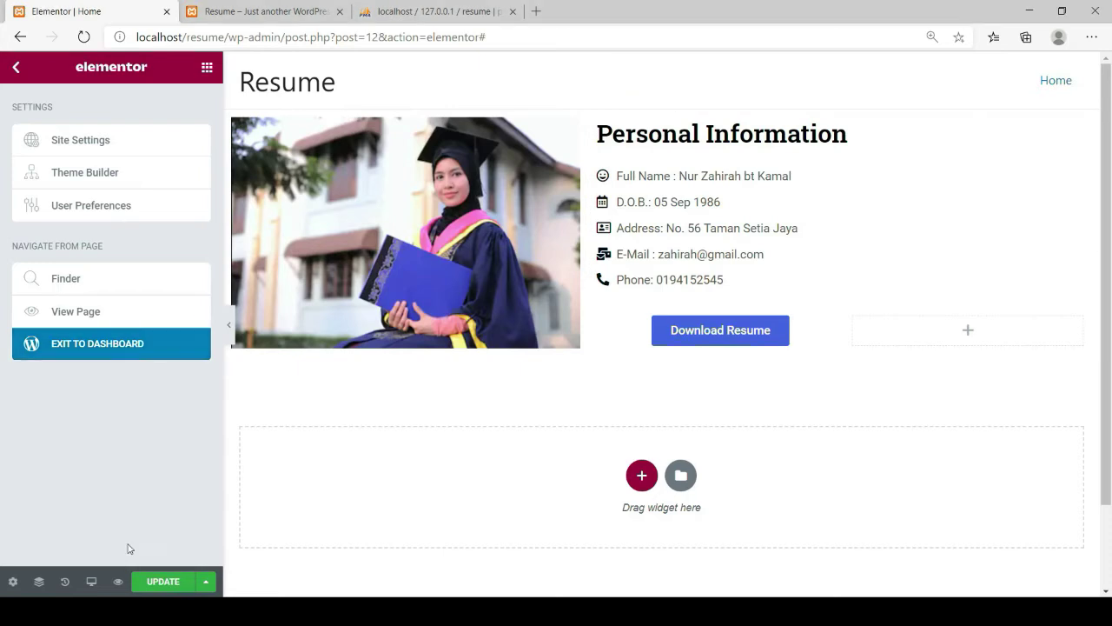
{"action": "left_click", "coordinate": [161, 588]}
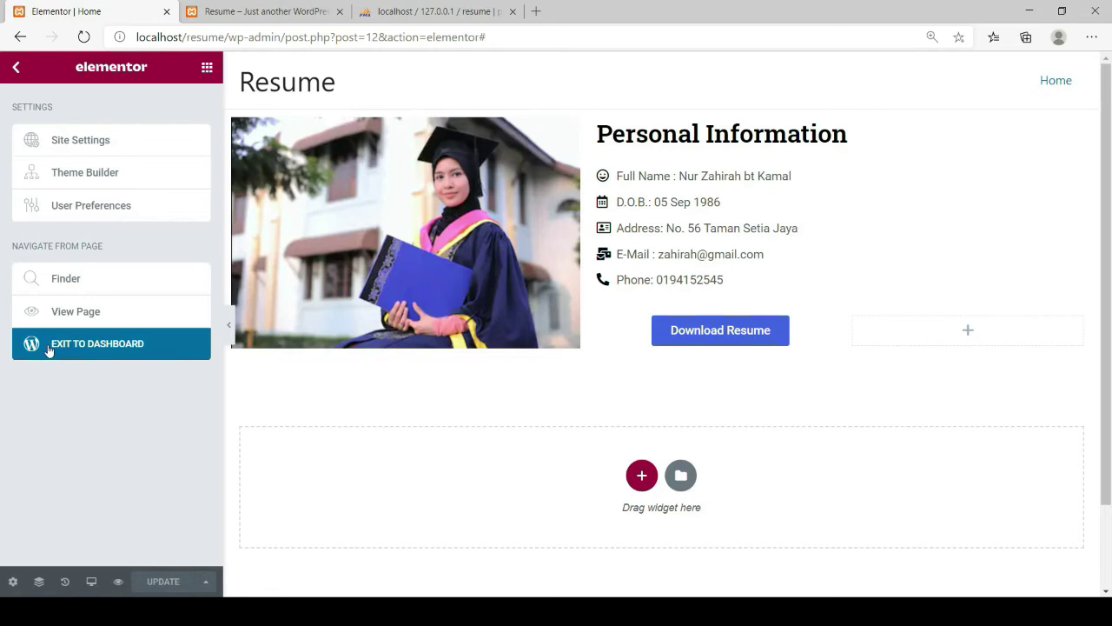
{"action": "left_click", "coordinate": [61, 351]}
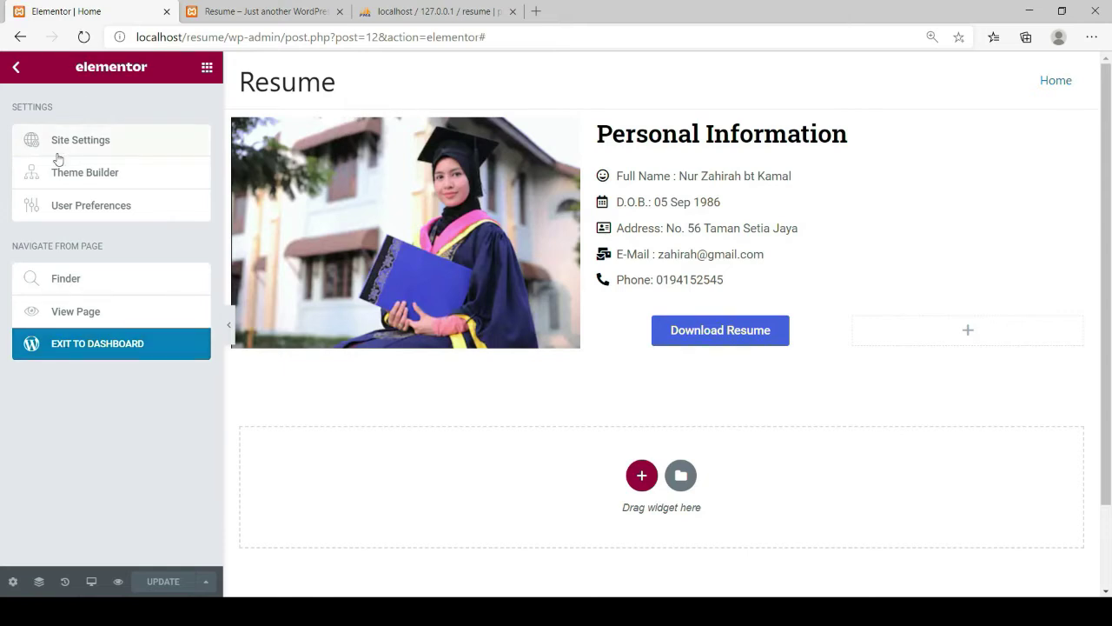
{"action": "left_click", "coordinate": [63, 347]}
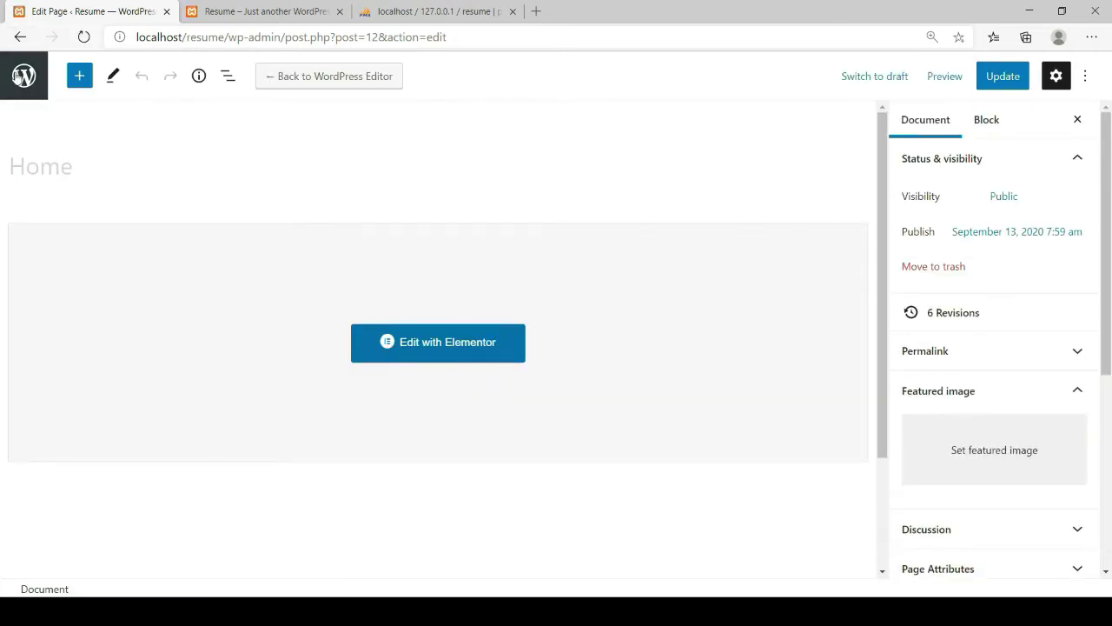
{"action": "left_click", "coordinate": [21, 76]}
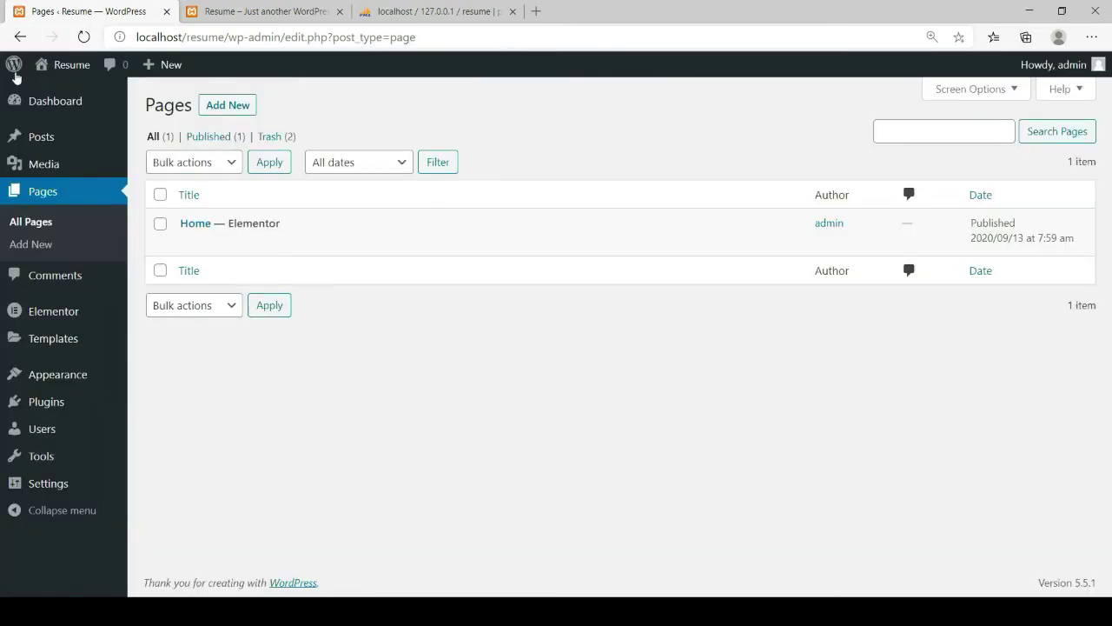
Copy the resume PDF's file URL from the Media Library, then return to All Pages
{"action": "mouse_move", "coordinate": [43, 168]}
{"action": "left_click", "coordinate": [154, 169]}
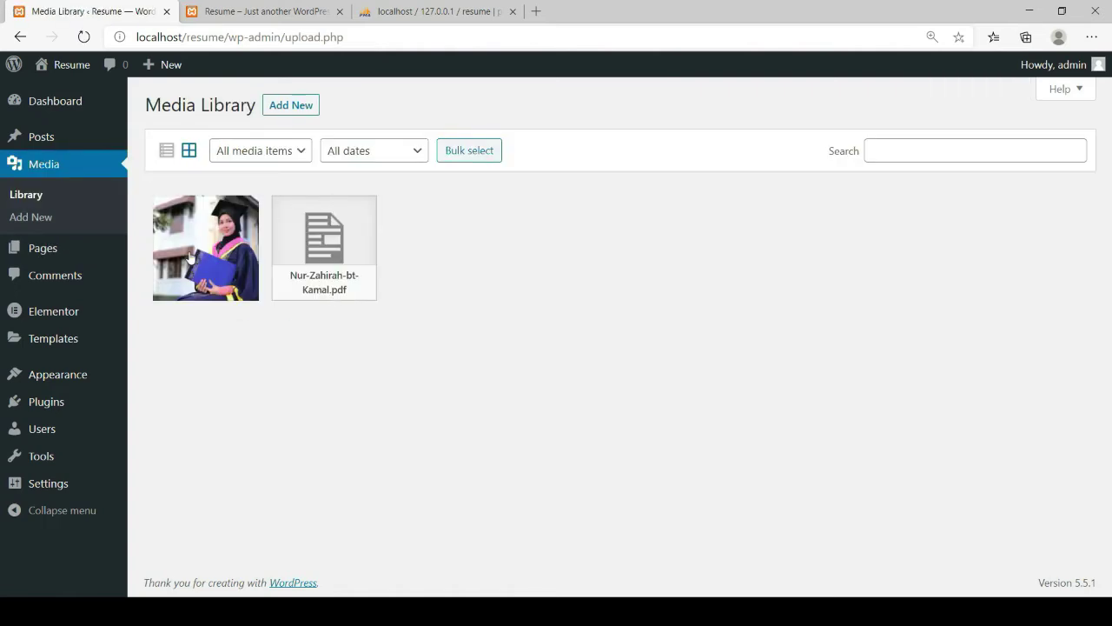
{"action": "left_click", "coordinate": [327, 288]}
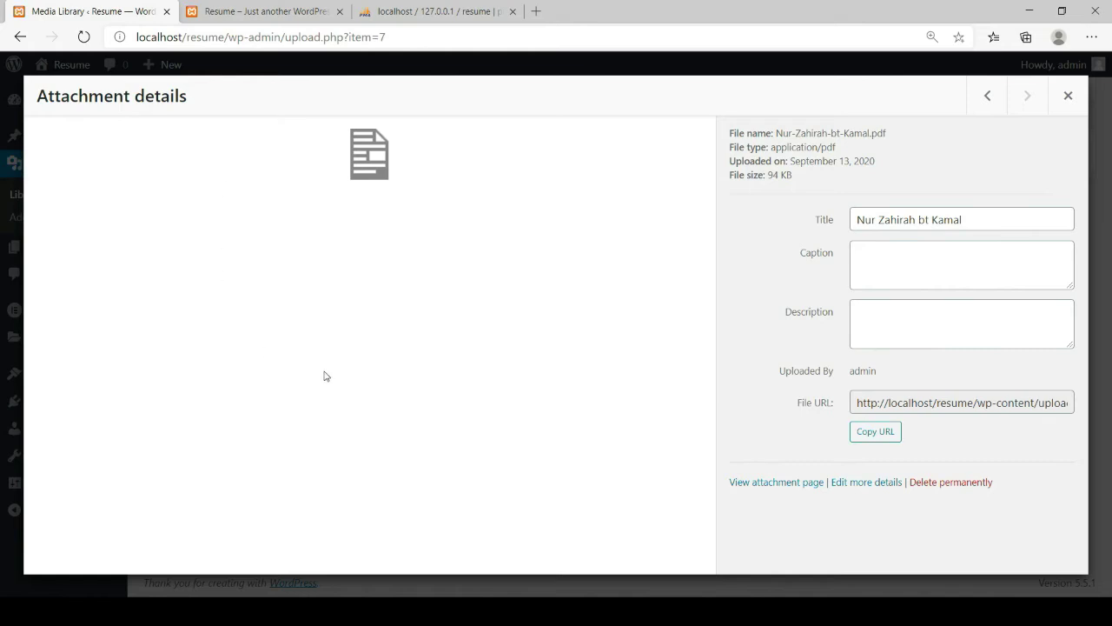
{"action": "left_click", "coordinate": [878, 433]}
{"action": "left_click", "coordinate": [1073, 106]}
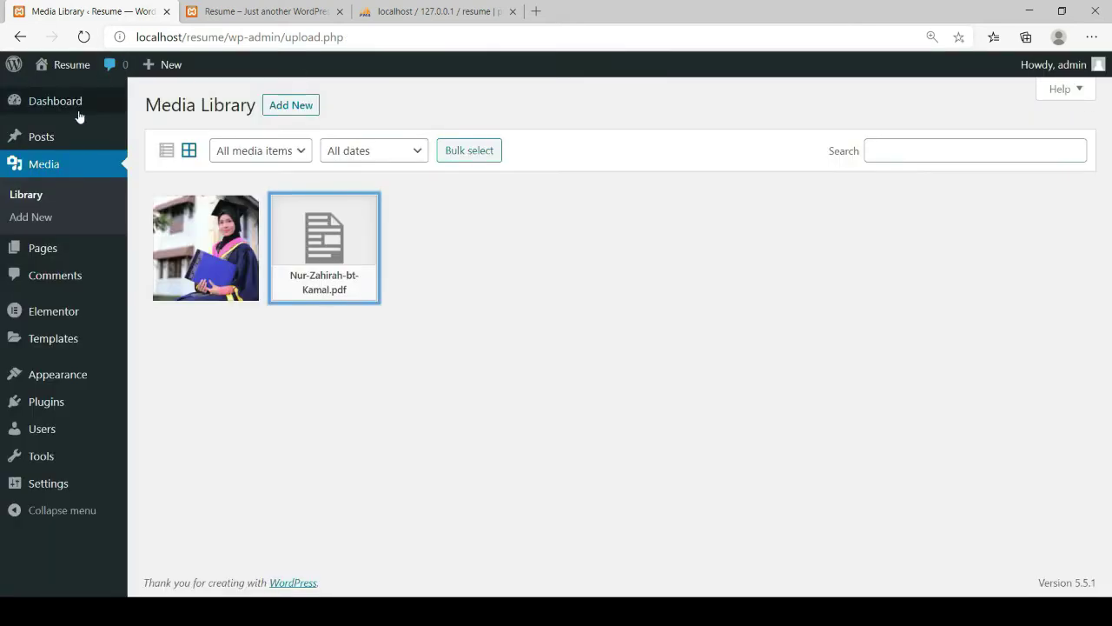
{"action": "mouse_move", "coordinate": [44, 251]}
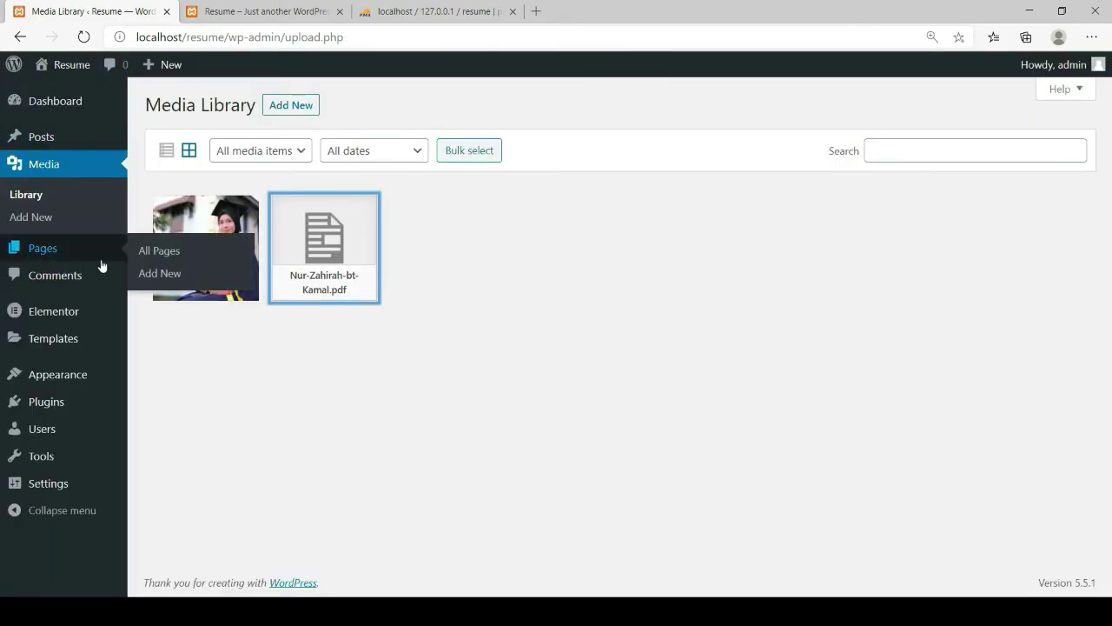
{"action": "left_click", "coordinate": [168, 252]}
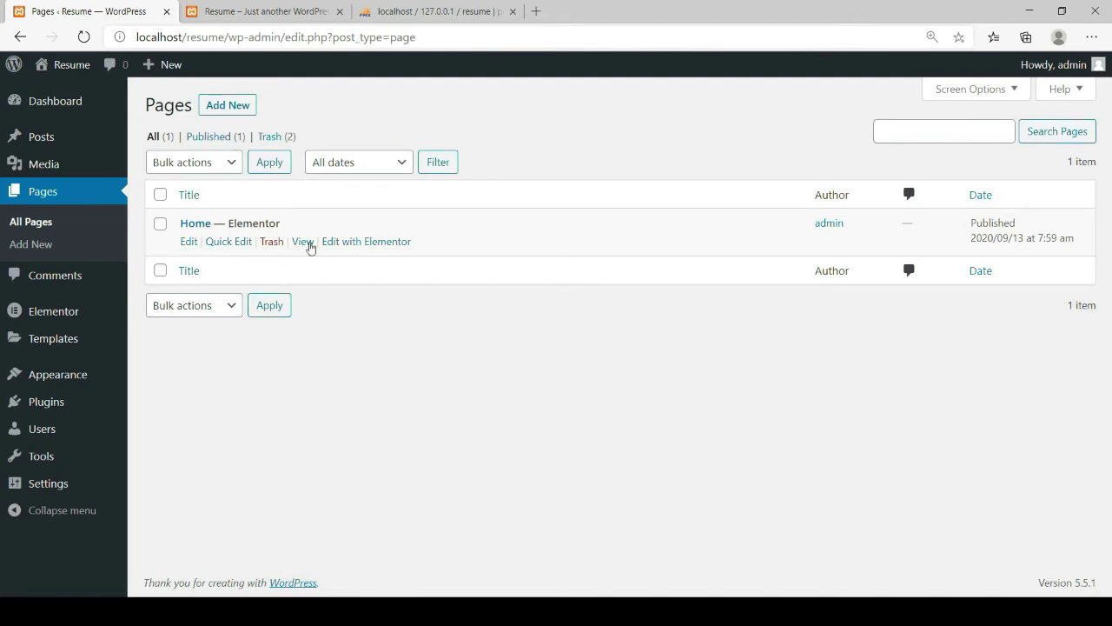
Replace the Download Resume button's # link with the pasted resume PDF URL and update
{"action": "left_click", "coordinate": [362, 243]}
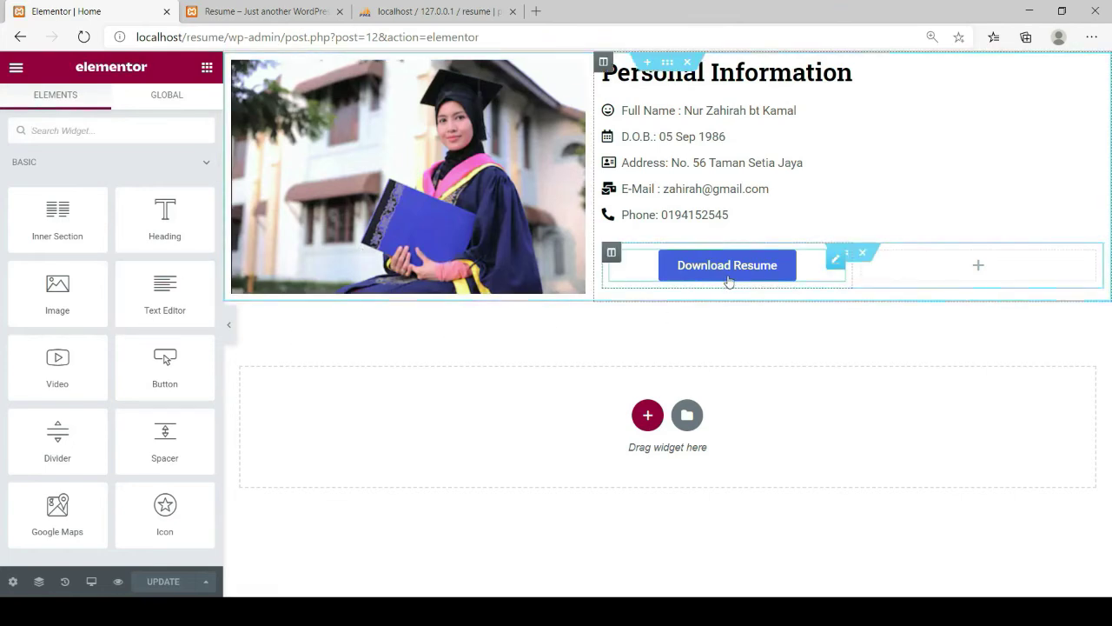
{"action": "left_click", "coordinate": [837, 262]}
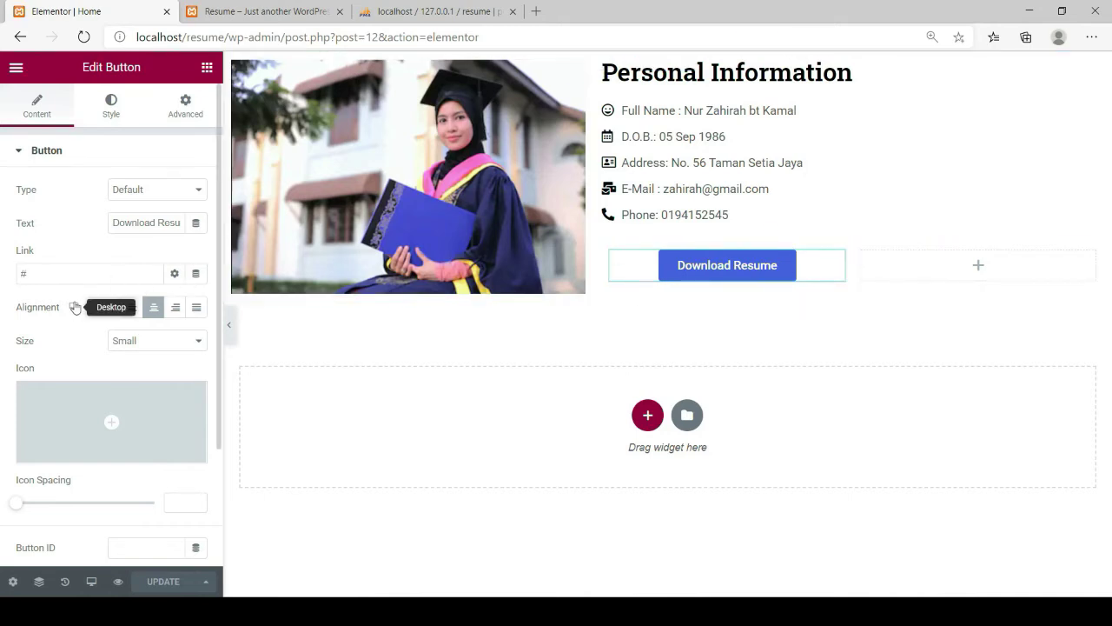
{"action": "left_click_drag", "start_coordinate": [38, 274], "coordinate": [12, 274]}
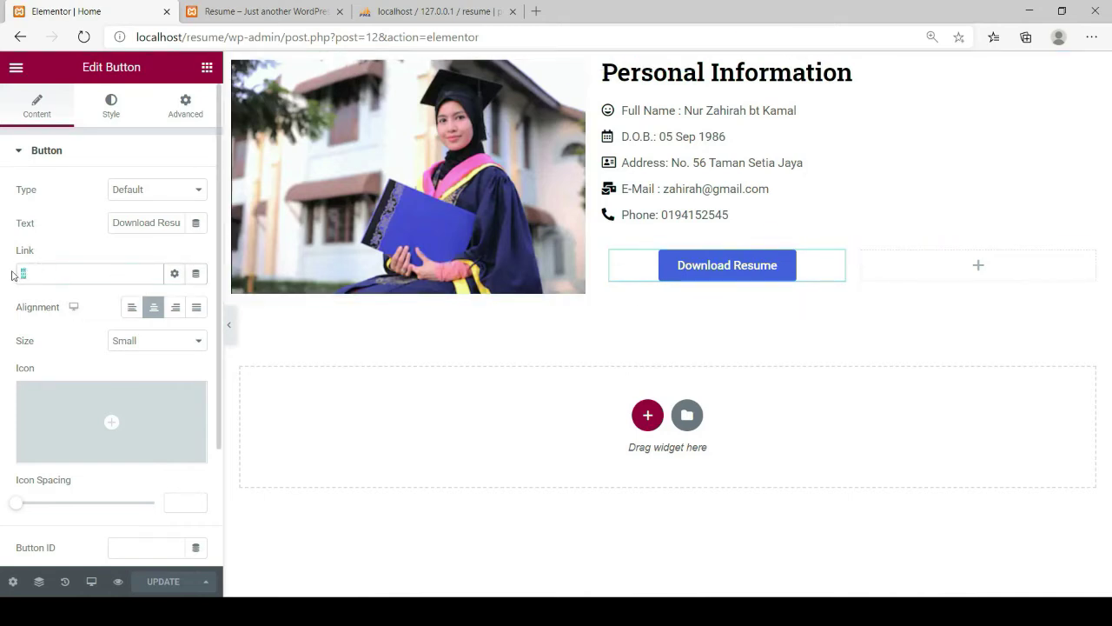
{"action": "key", "text": "ctrl+v"}
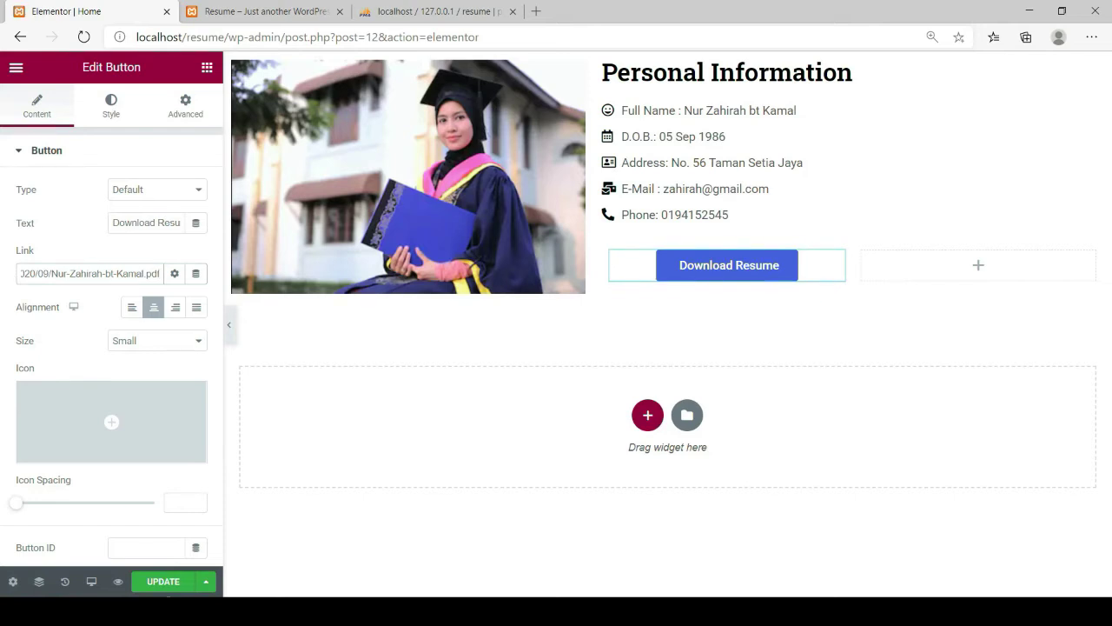
{"action": "left_click", "coordinate": [155, 583]}
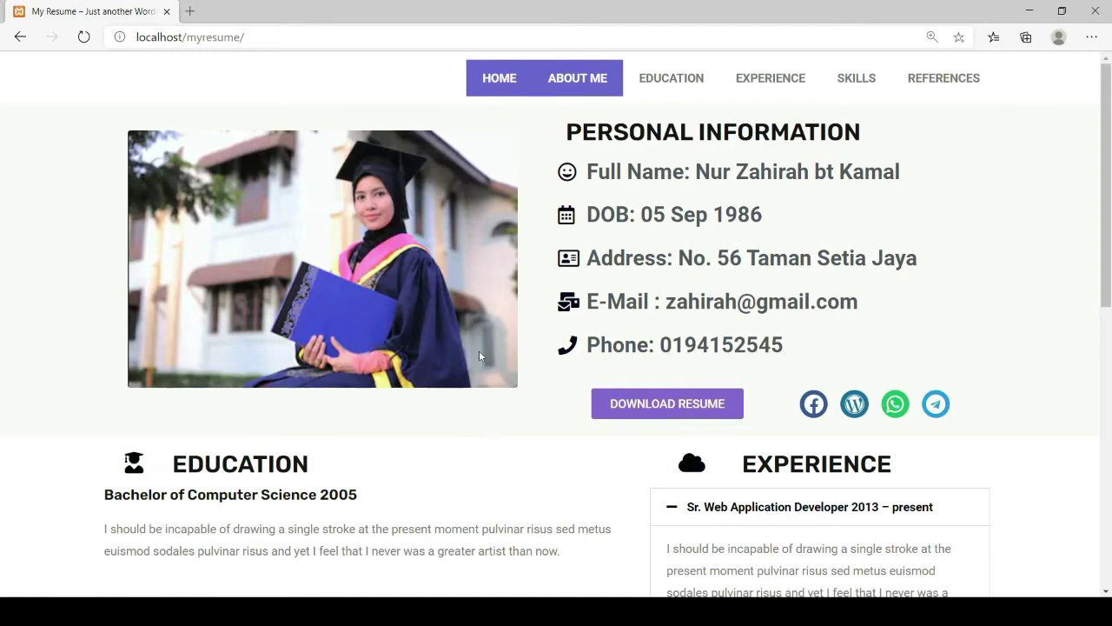
{"action": "left_click", "coordinate": [648, 410]}
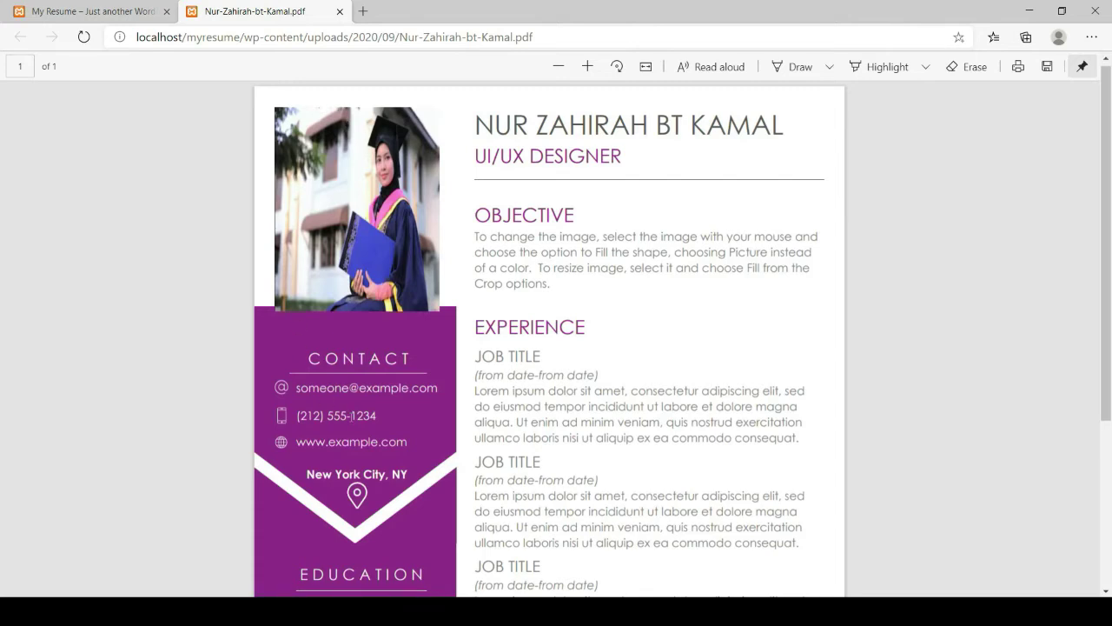
{"action": "scroll", "coordinate": [353, 416], "scroll_direction": "down", "scroll_amount": 3}
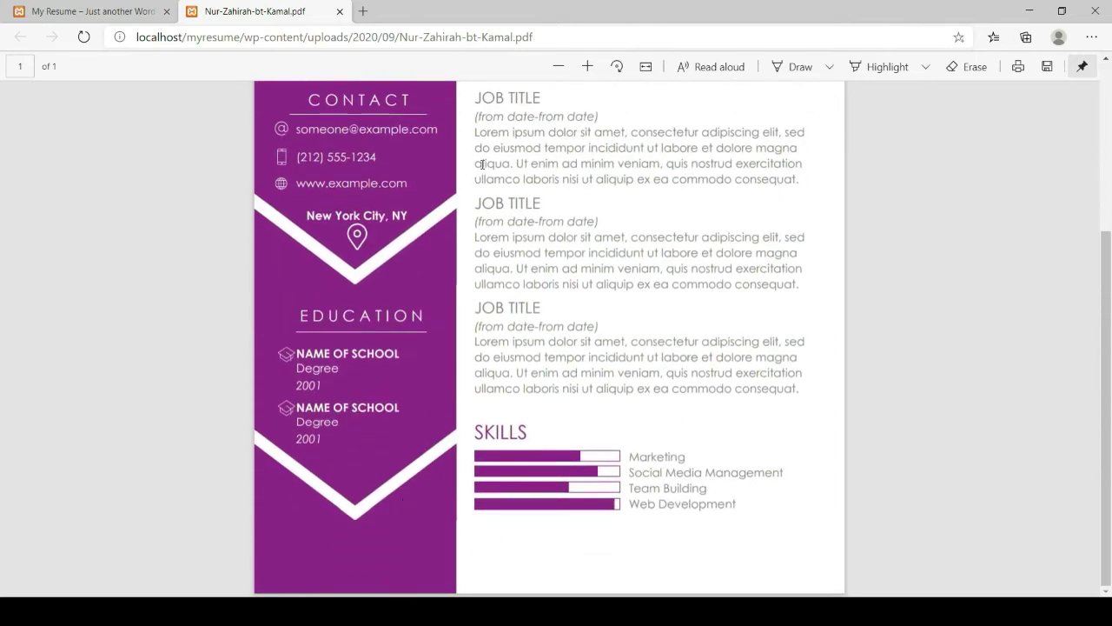
{"action": "scroll", "coordinate": [483, 164], "scroll_direction": "up", "scroll_amount": 3}
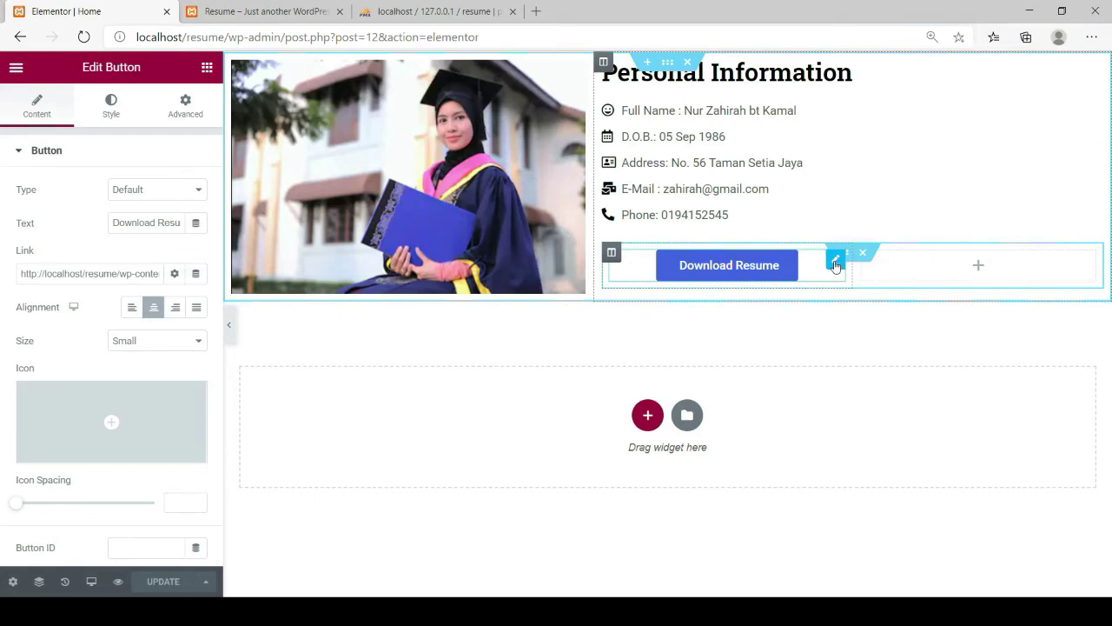
Turn on Open in new window for the Download Resume button's link and update the page
{"action": "left_click", "coordinate": [835, 264]}
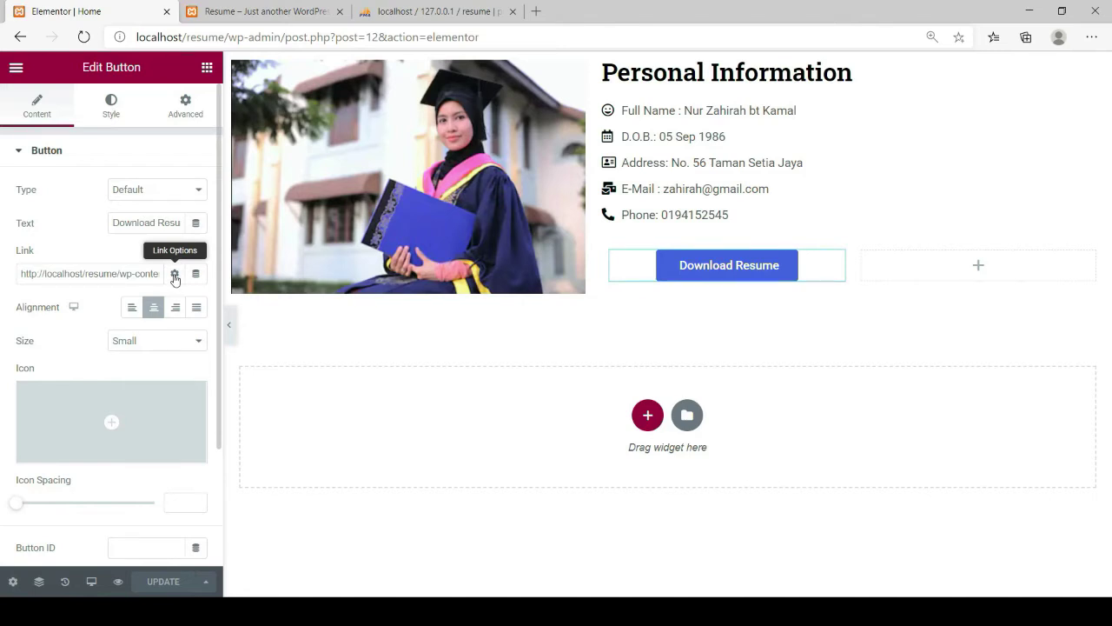
{"action": "left_click", "coordinate": [175, 276]}
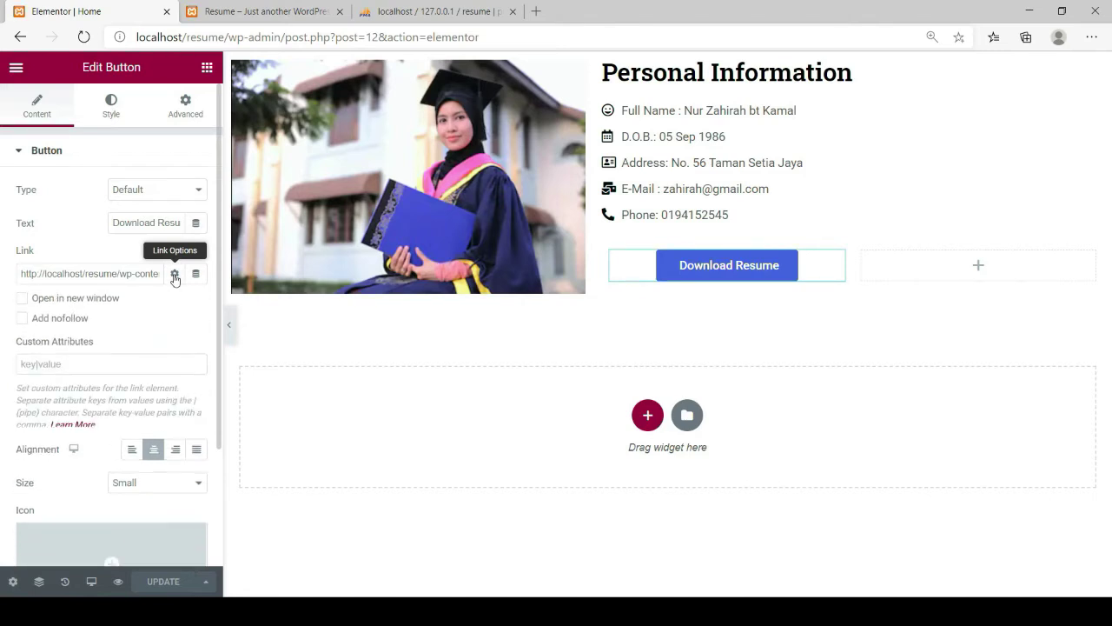
{"action": "left_click", "coordinate": [22, 300]}
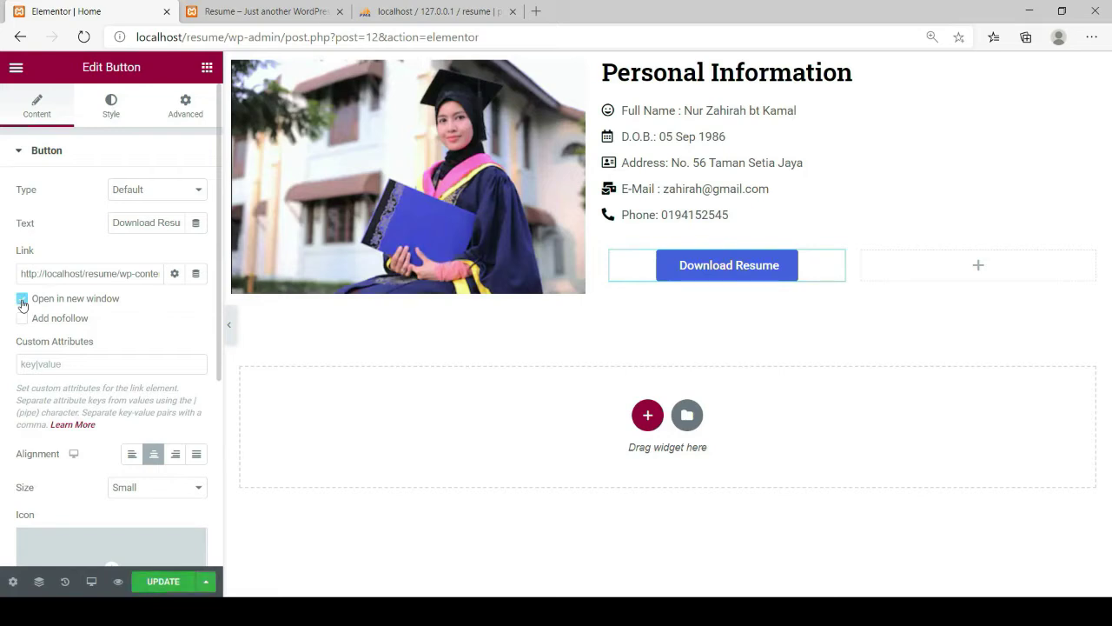
{"action": "left_click", "coordinate": [163, 582]}
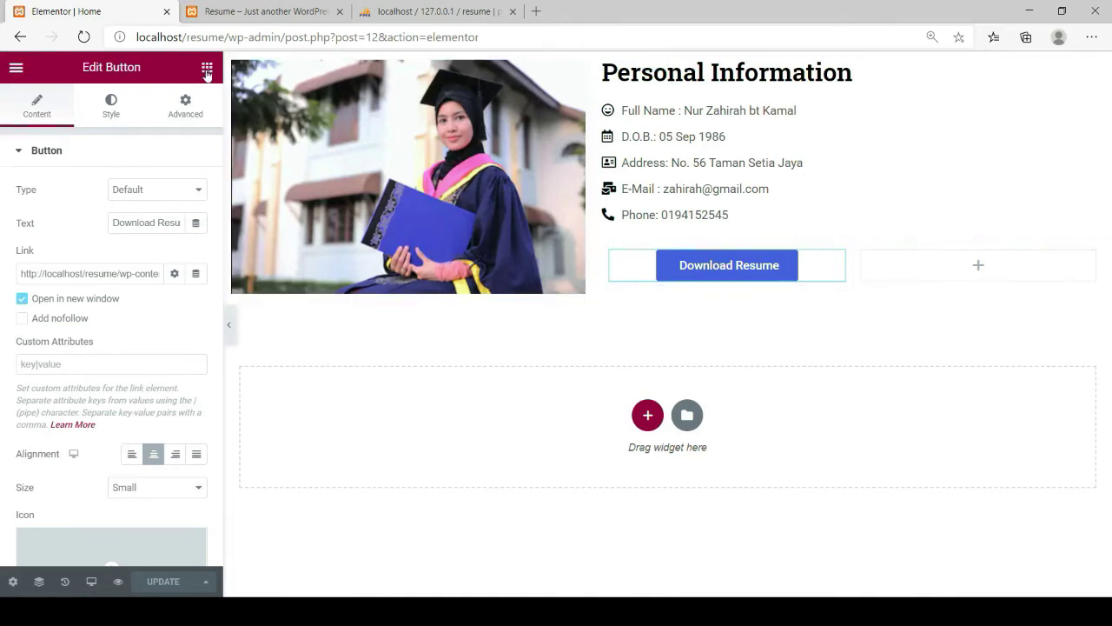
Drag a Social Icons widget from the General widgets into the empty column beside Download Resume
{"action": "left_click", "coordinate": [206, 69]}
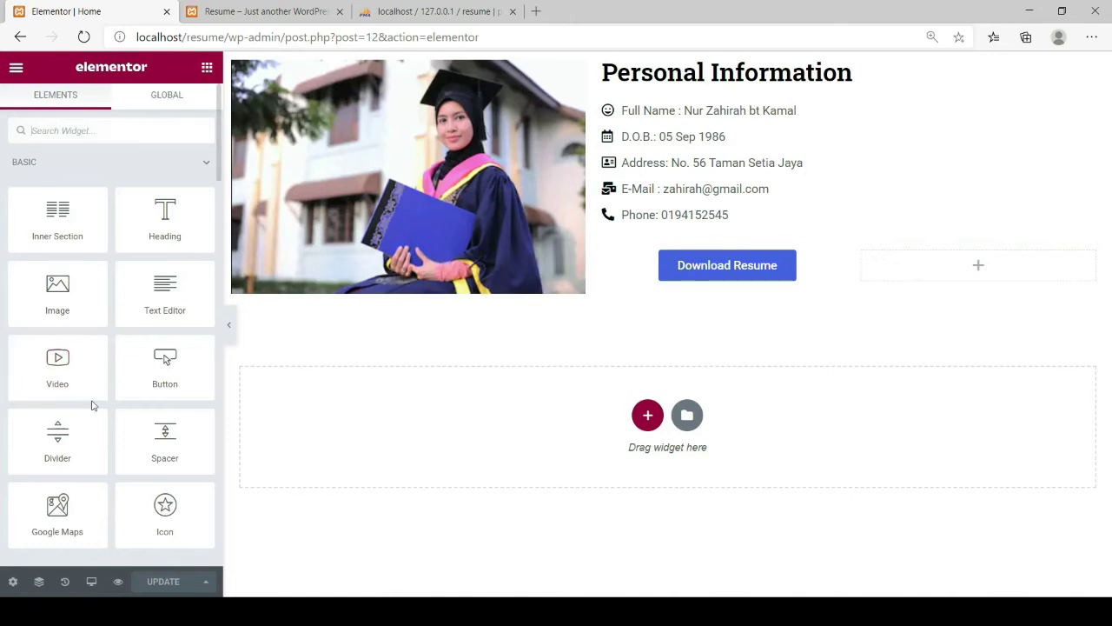
{"action": "scroll", "coordinate": [92, 405], "scroll_direction": "down", "scroll_amount": 5}
{"action": "scroll", "coordinate": [96, 400], "scroll_direction": "down", "scroll_amount": 4}
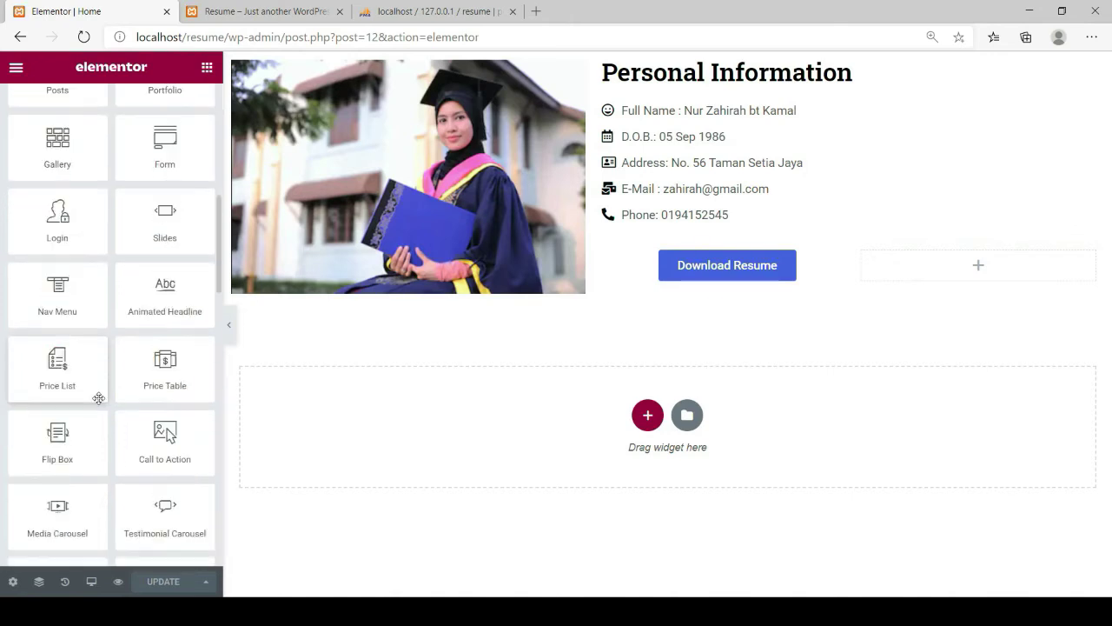
{"action": "scroll", "coordinate": [102, 398], "scroll_direction": "down", "scroll_amount": 7}
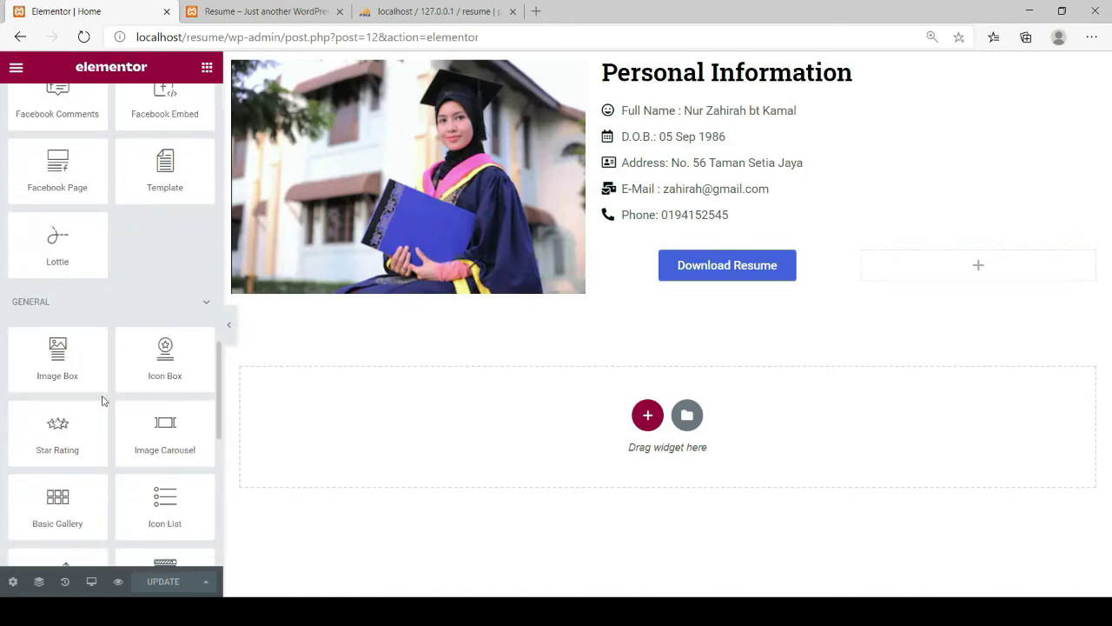
{"action": "scroll", "coordinate": [102, 396], "scroll_direction": "down", "scroll_amount": 2}
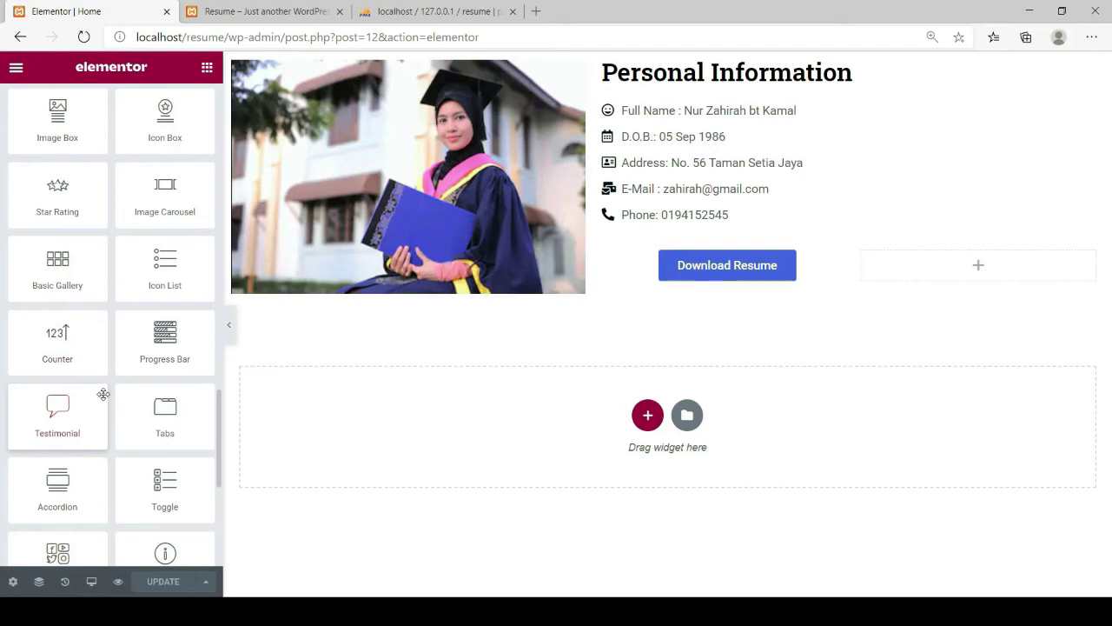
{"action": "scroll", "coordinate": [100, 393], "scroll_direction": "down", "scroll_amount": 2}
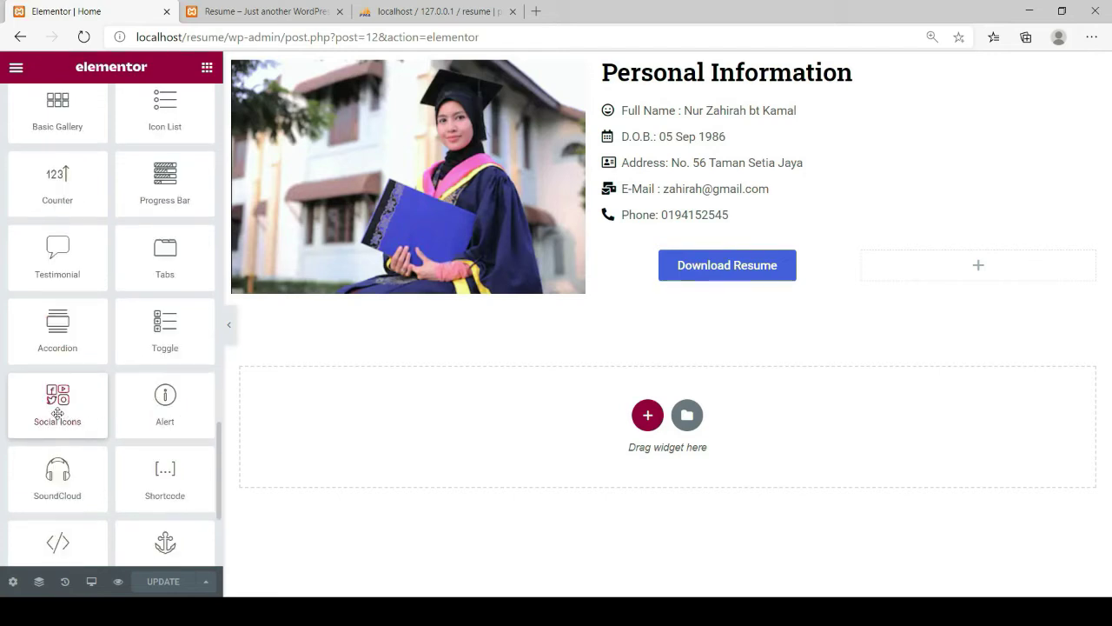
{"action": "left_click_drag", "start_coordinate": [57, 412], "coordinate": [914, 274]}
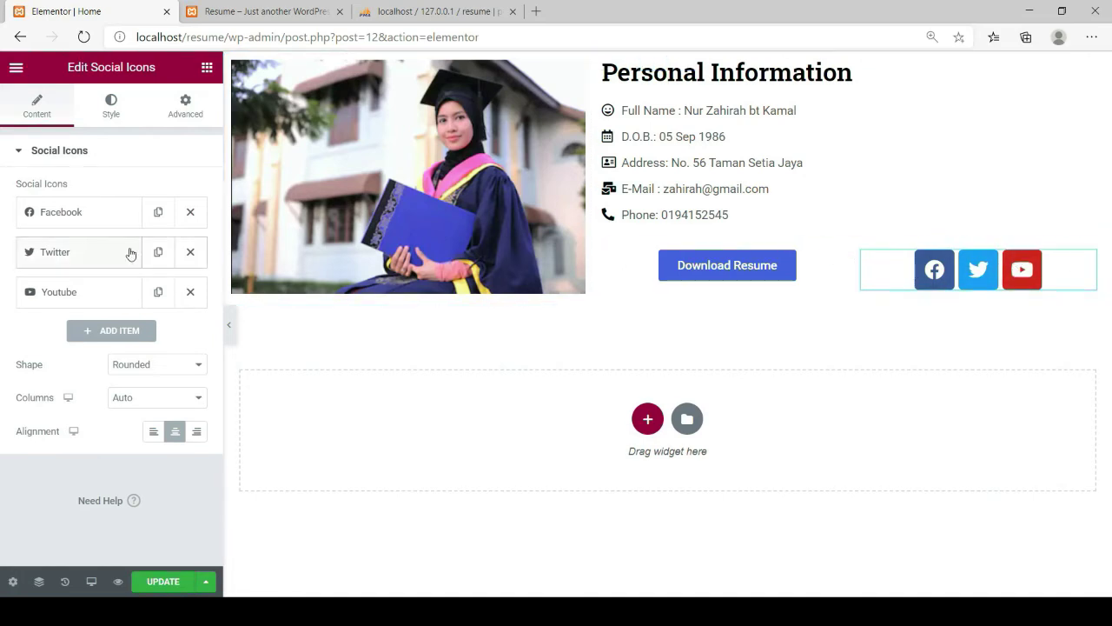
Remove the Twitter and YouTube icons and add new social icon entries
{"action": "left_click", "coordinate": [192, 252]}
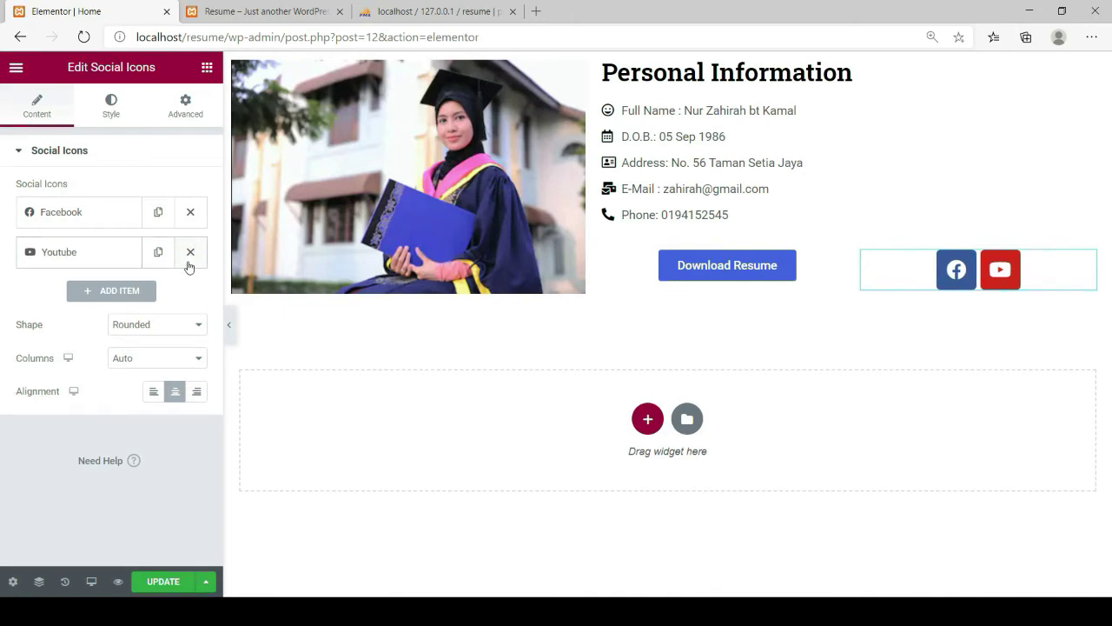
{"action": "left_click", "coordinate": [190, 253]}
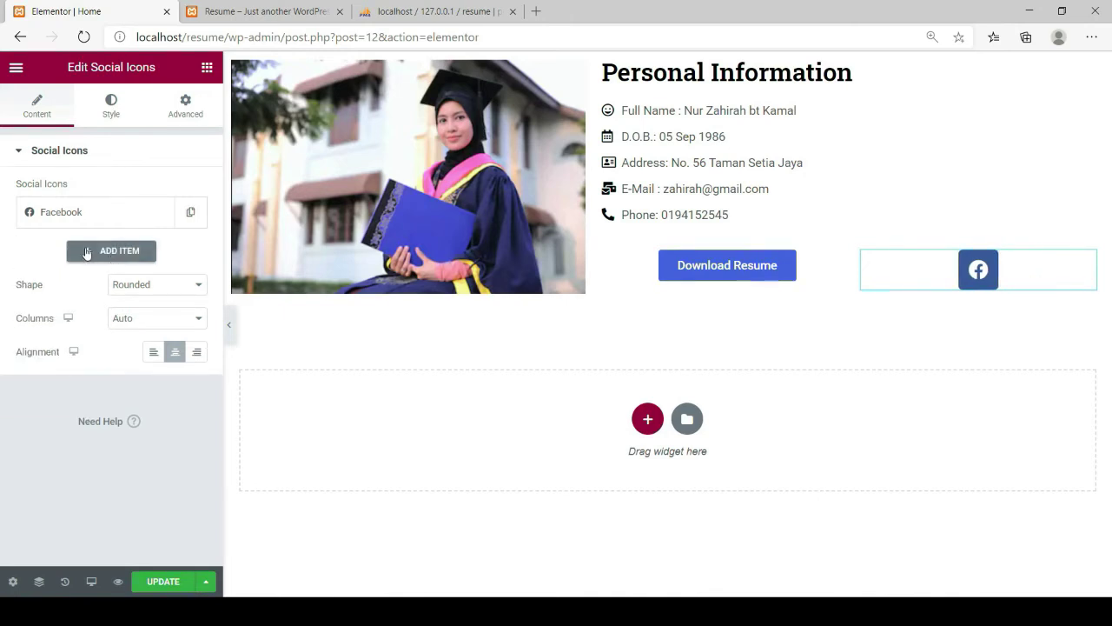
{"action": "left_click", "coordinate": [85, 252]}
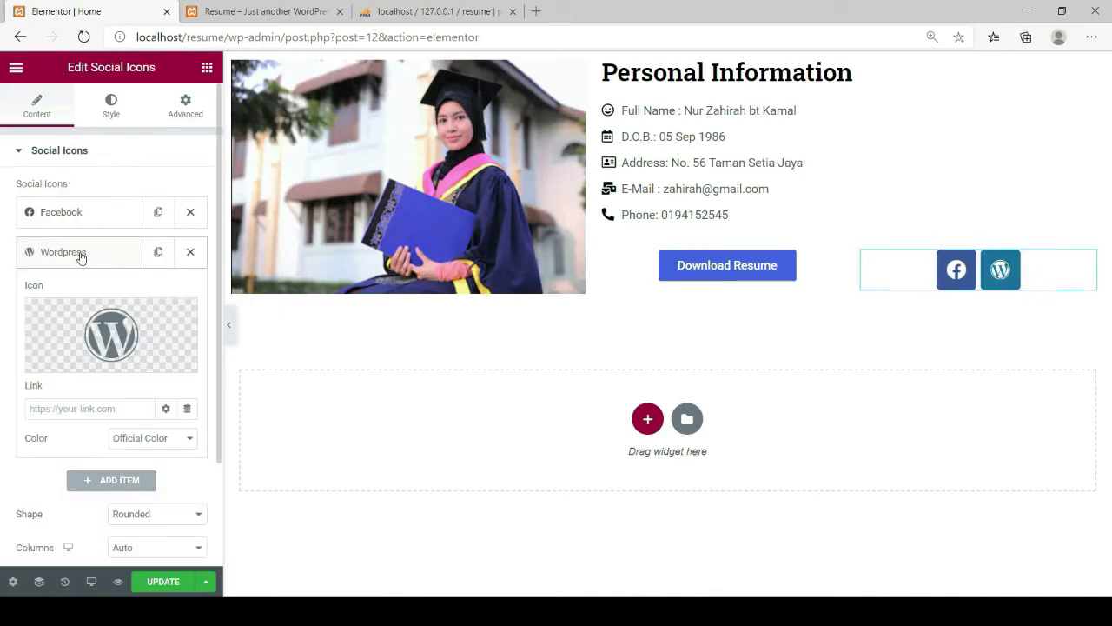
{"action": "left_click", "coordinate": [87, 480]}
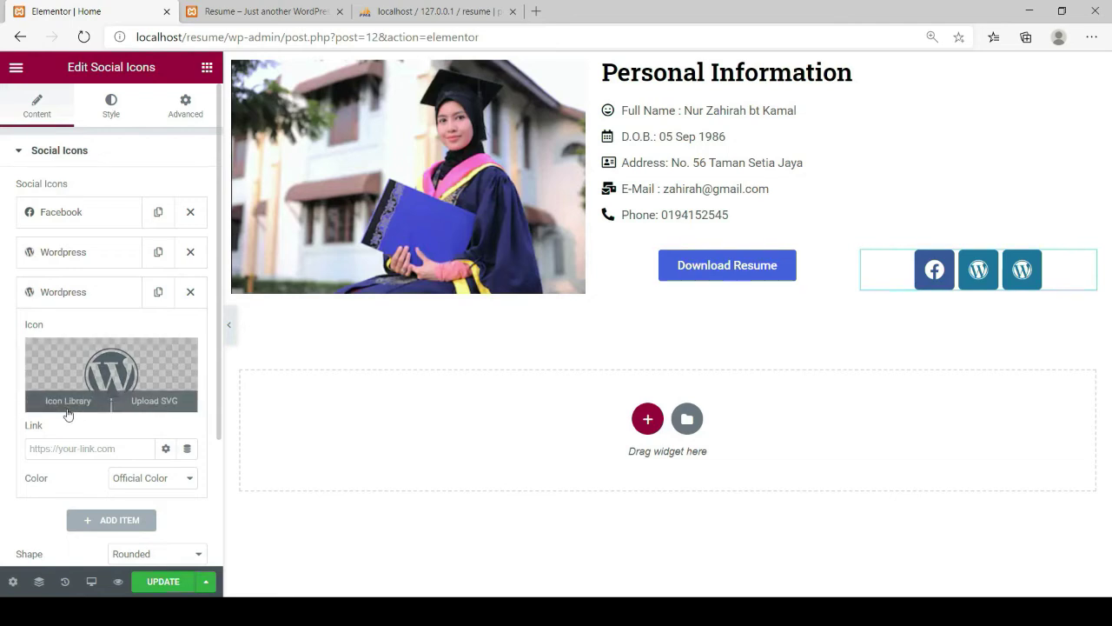
Set a new entry's icon to WhatsApp by searching 'wh' in the Icon Library
{"action": "left_click", "coordinate": [66, 403]}
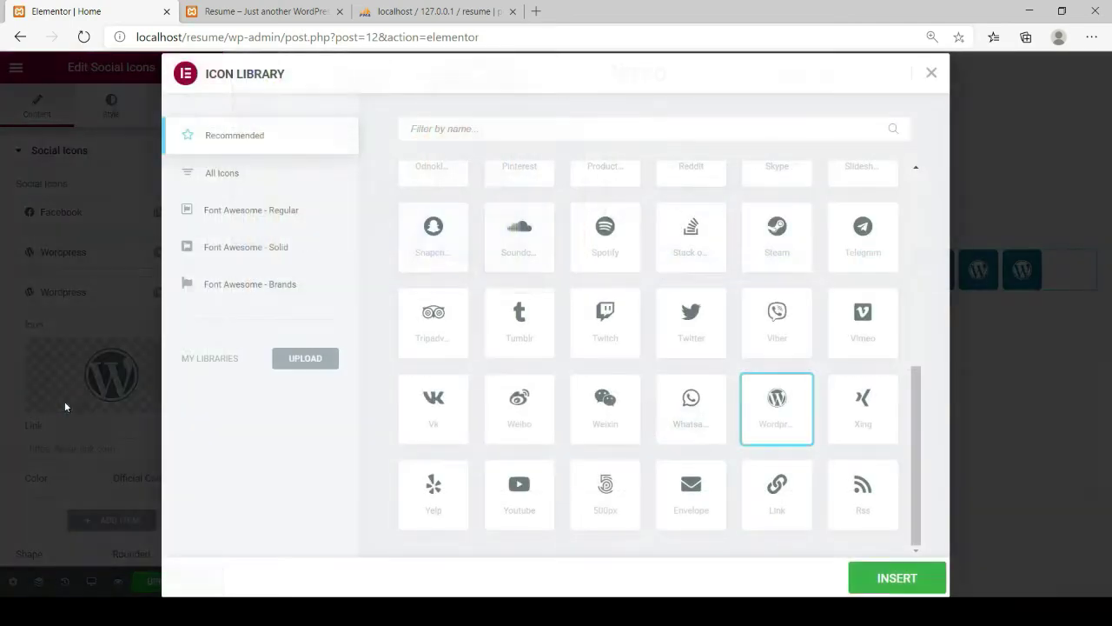
{"action": "left_click", "coordinate": [501, 136]}
{"action": "type", "text": "wha"}
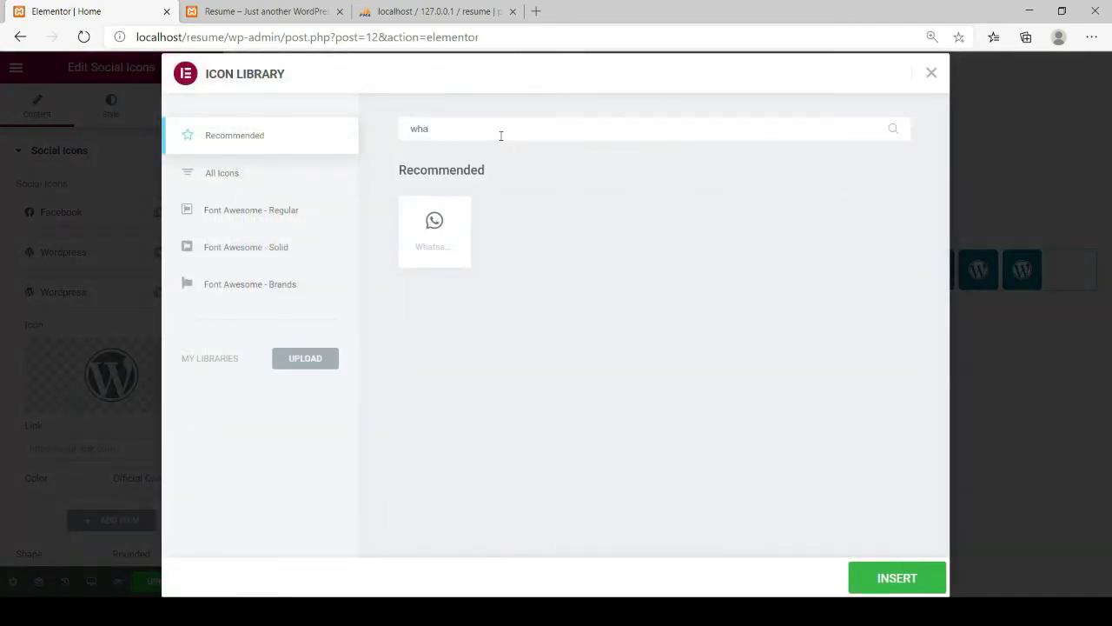
{"action": "left_click", "coordinate": [434, 226]}
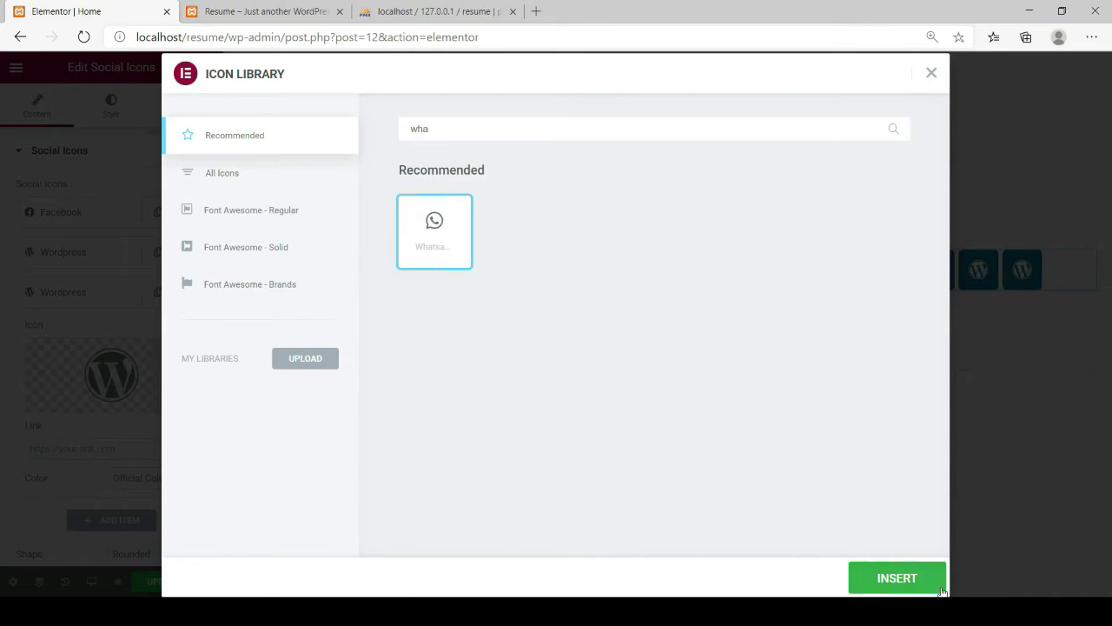
{"action": "left_click", "coordinate": [913, 581]}
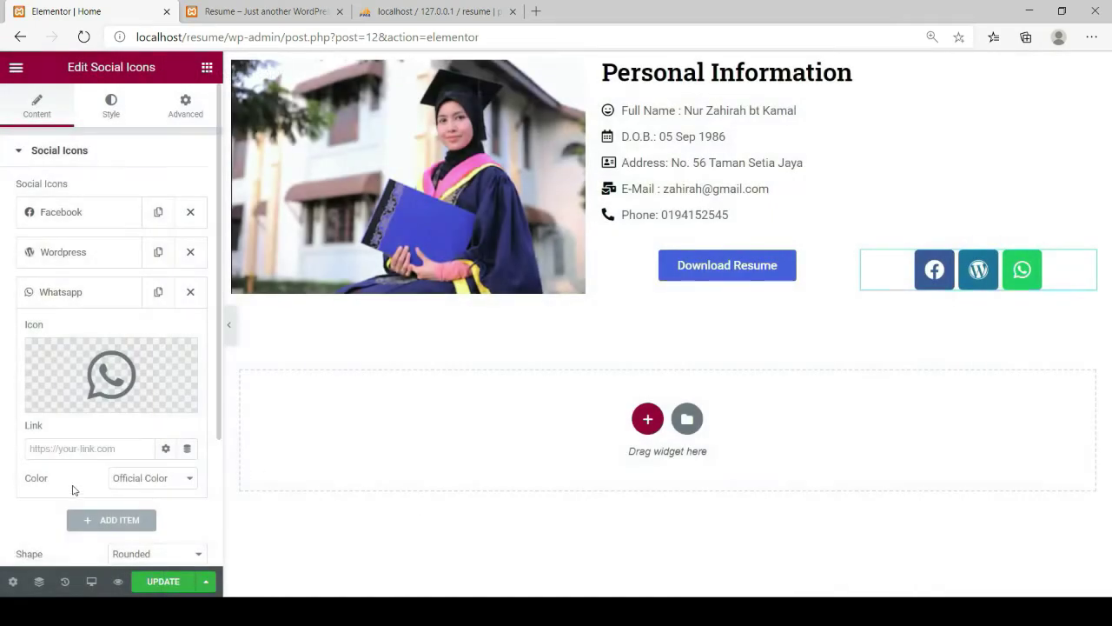
Add another entry and set its icon to Telegram by searching 'teleg'
{"action": "left_click", "coordinate": [99, 521]}
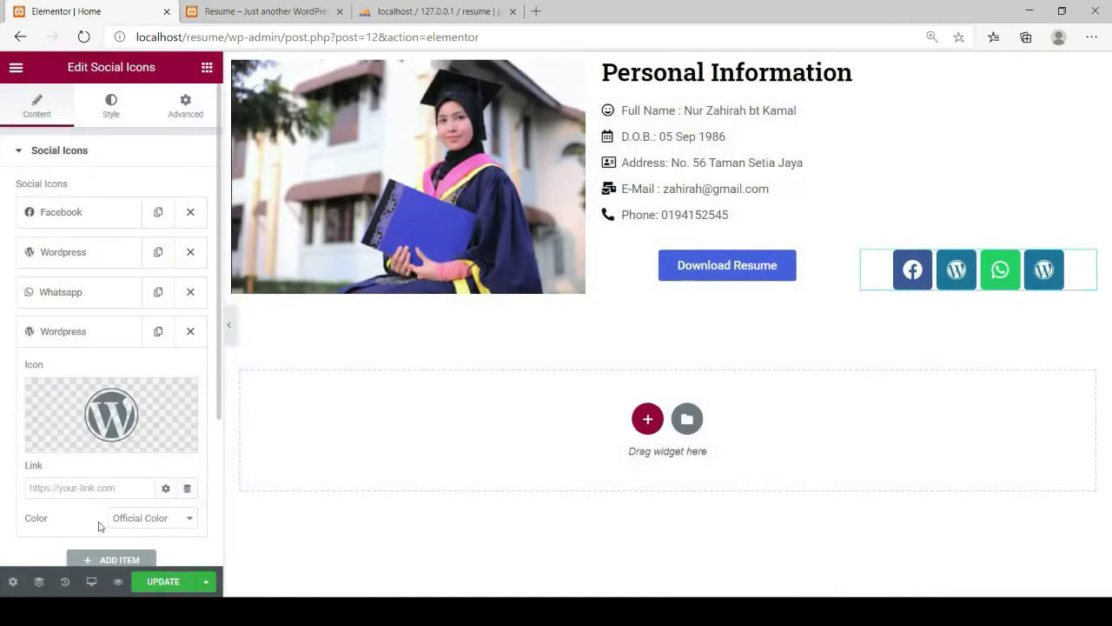
{"action": "mouse_move", "coordinate": [59, 454]}
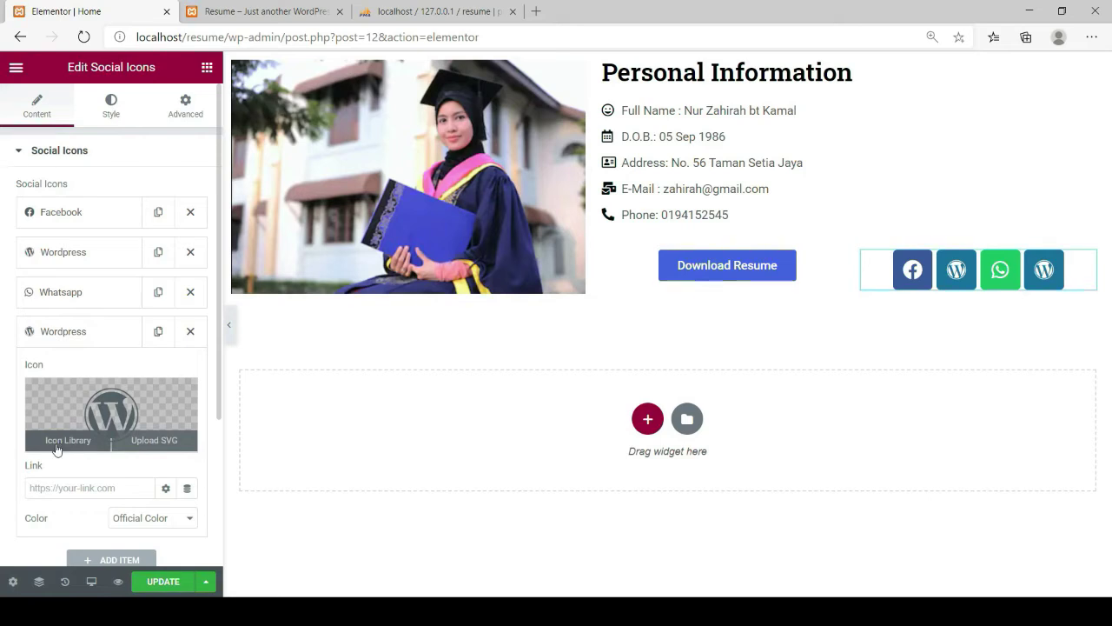
{"action": "left_click", "coordinate": [56, 445]}
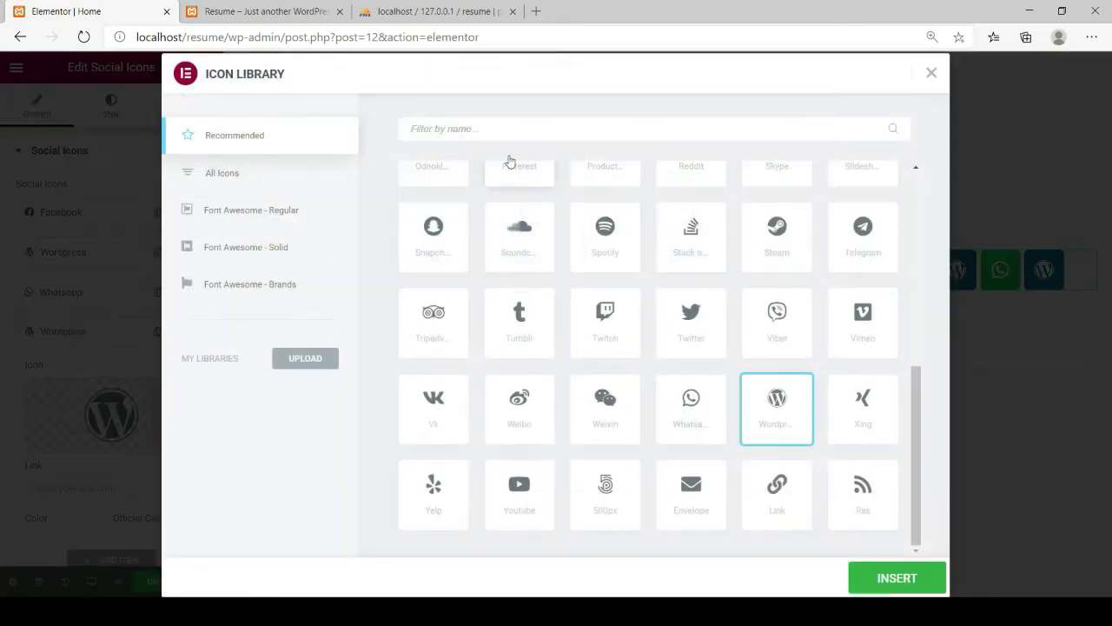
{"action": "left_click", "coordinate": [507, 133]}
{"action": "type", "text": "telegram"}
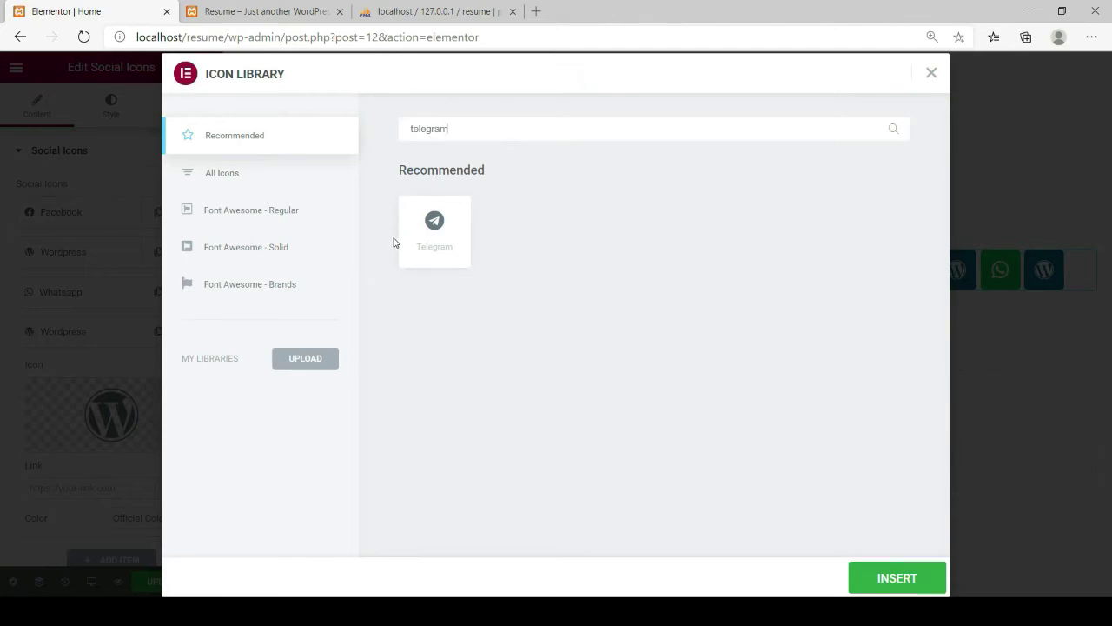
{"action": "left_click", "coordinate": [432, 233]}
{"action": "left_click", "coordinate": [897, 578]}
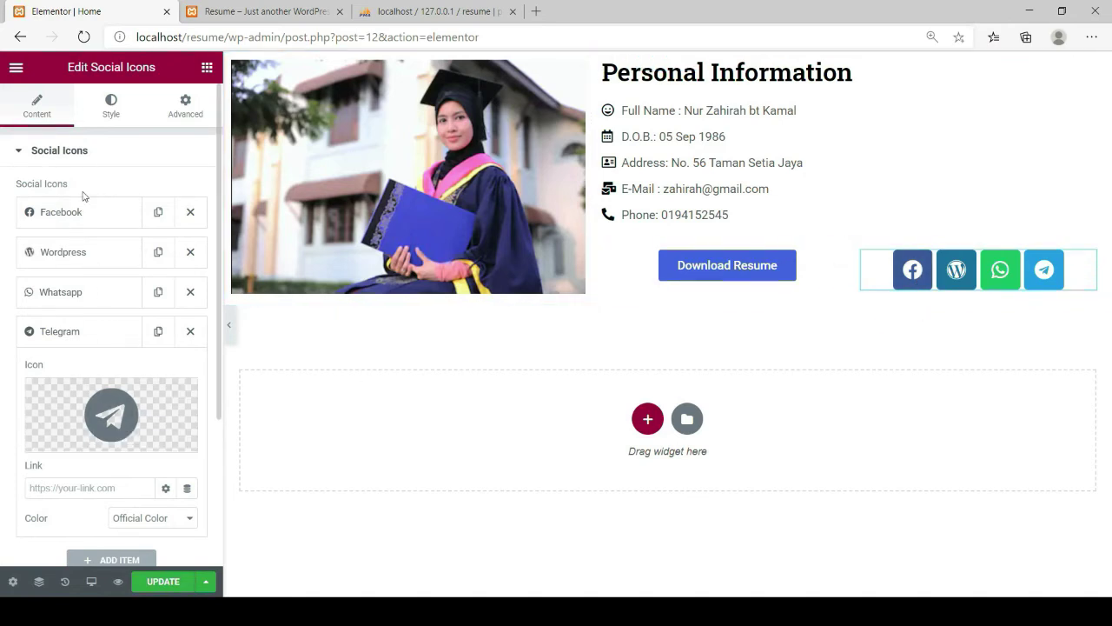
In the Style tab, raise the social icons' Spacing from 5 to 12
{"action": "left_click", "coordinate": [111, 113]}
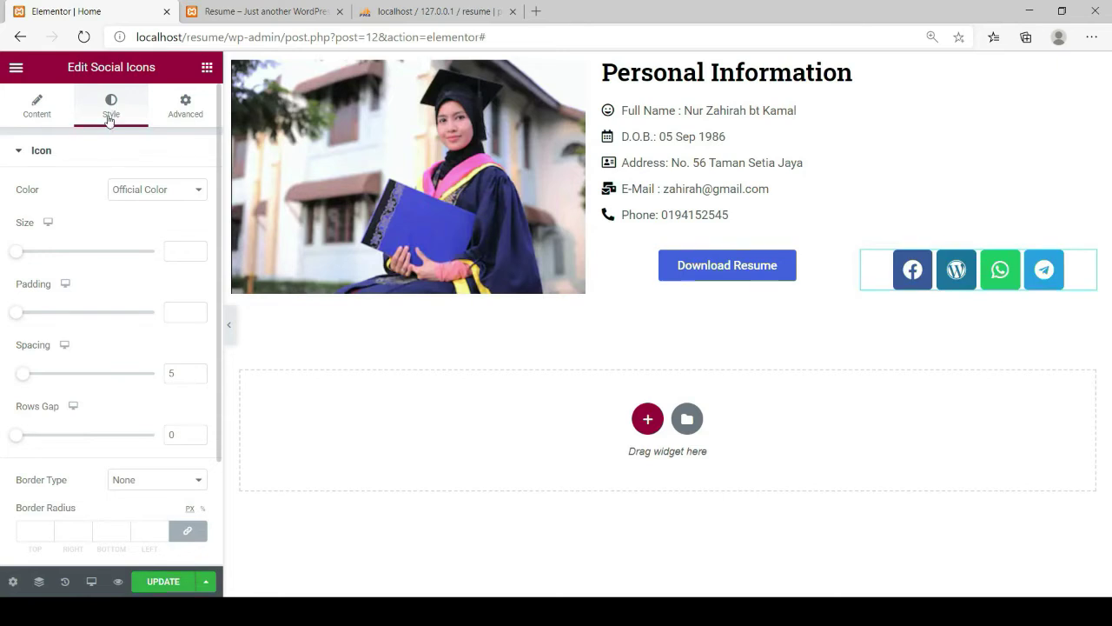
{"action": "scroll", "coordinate": [154, 479], "scroll_direction": "down", "scroll_amount": 2}
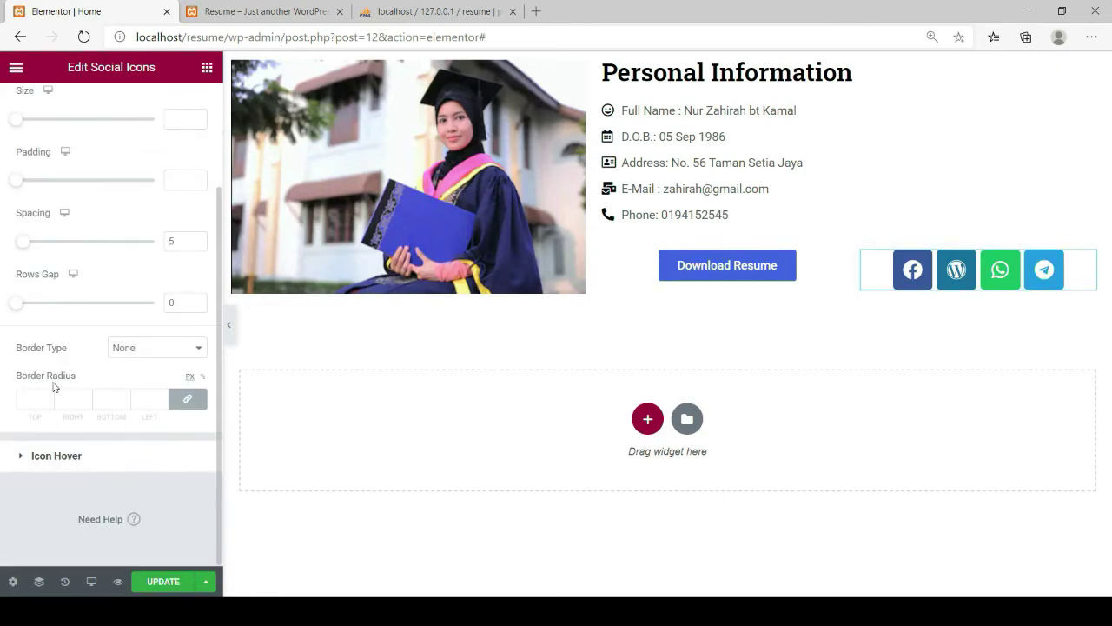
{"action": "scroll", "coordinate": [59, 388], "scroll_direction": "up", "scroll_amount": 1}
{"action": "scroll", "coordinate": [59, 387], "scroll_direction": "up", "scroll_amount": 1}
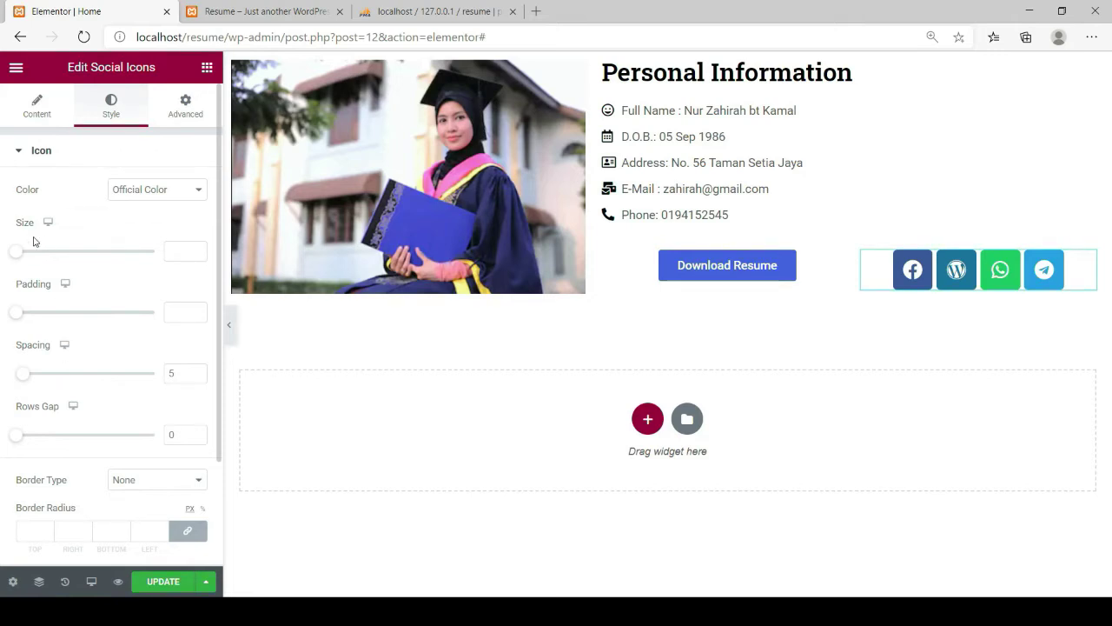
{"action": "scroll", "coordinate": [109, 390], "scroll_direction": "down", "scroll_amount": 2}
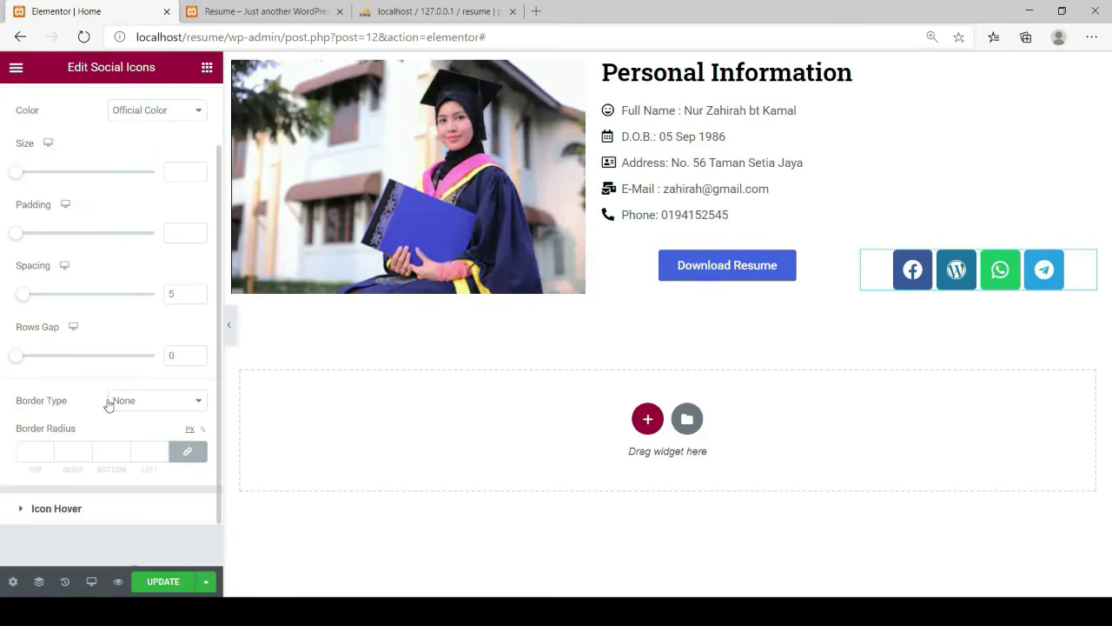
{"action": "scroll", "coordinate": [109, 390], "scroll_direction": "up", "scroll_amount": 1}
{"action": "left_click_drag", "start_coordinate": [25, 323], "coordinate": [34, 328]}
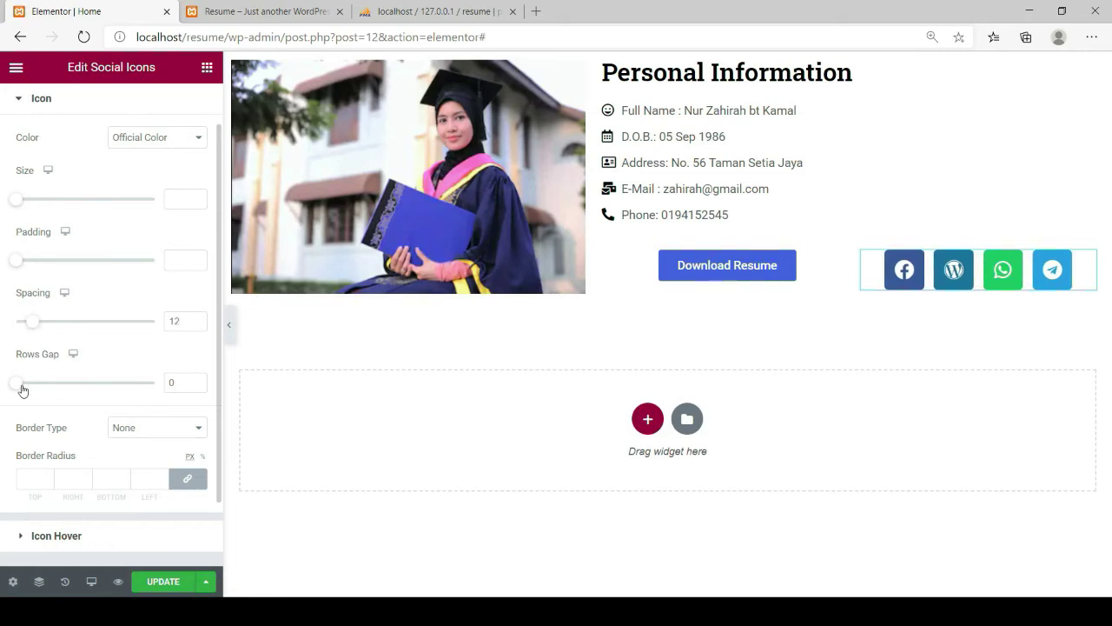
{"action": "scroll", "coordinate": [90, 435], "scroll_direction": "down", "scroll_amount": 2}
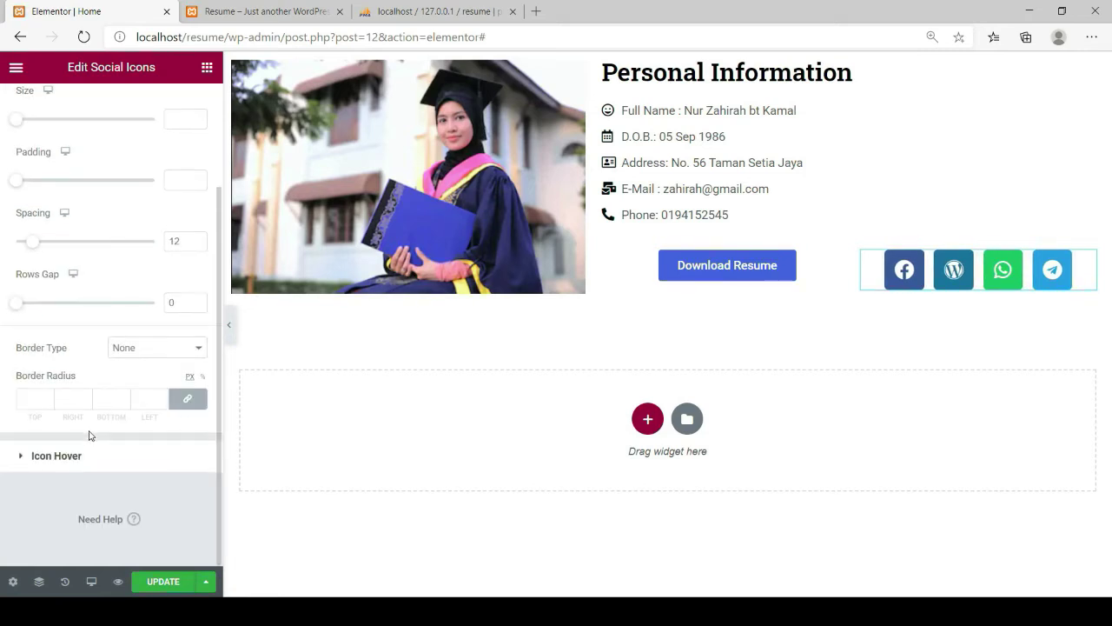
{"action": "scroll", "coordinate": [87, 426], "scroll_direction": "up", "scroll_amount": 3}
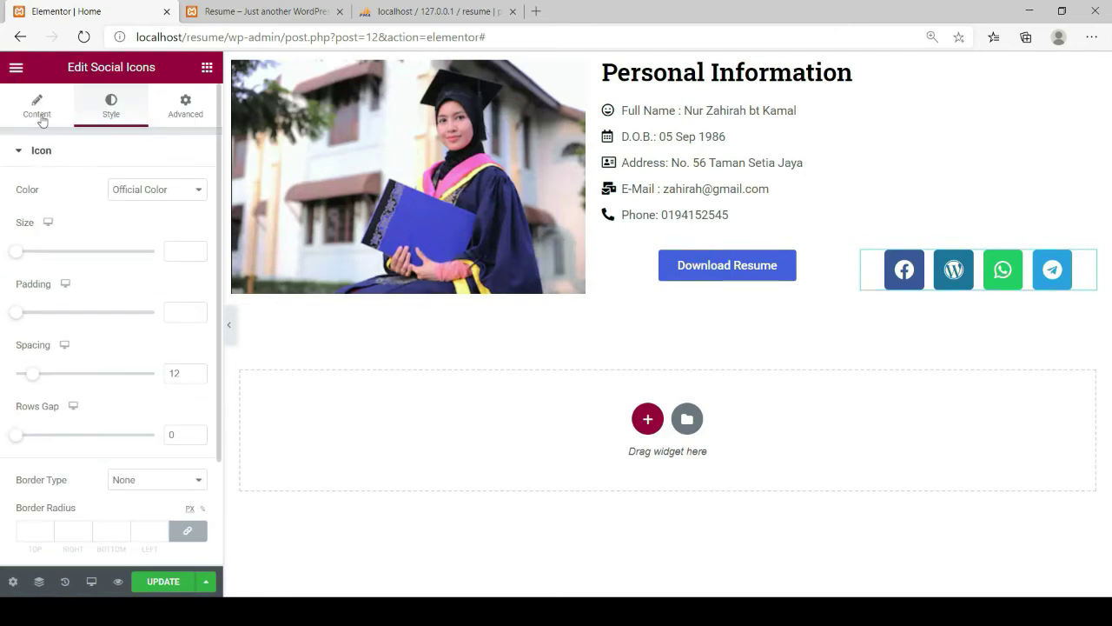
Change the social icons' Shape from Rounded to Circle, then expand the Facebook entry
{"action": "left_click", "coordinate": [42, 121]}
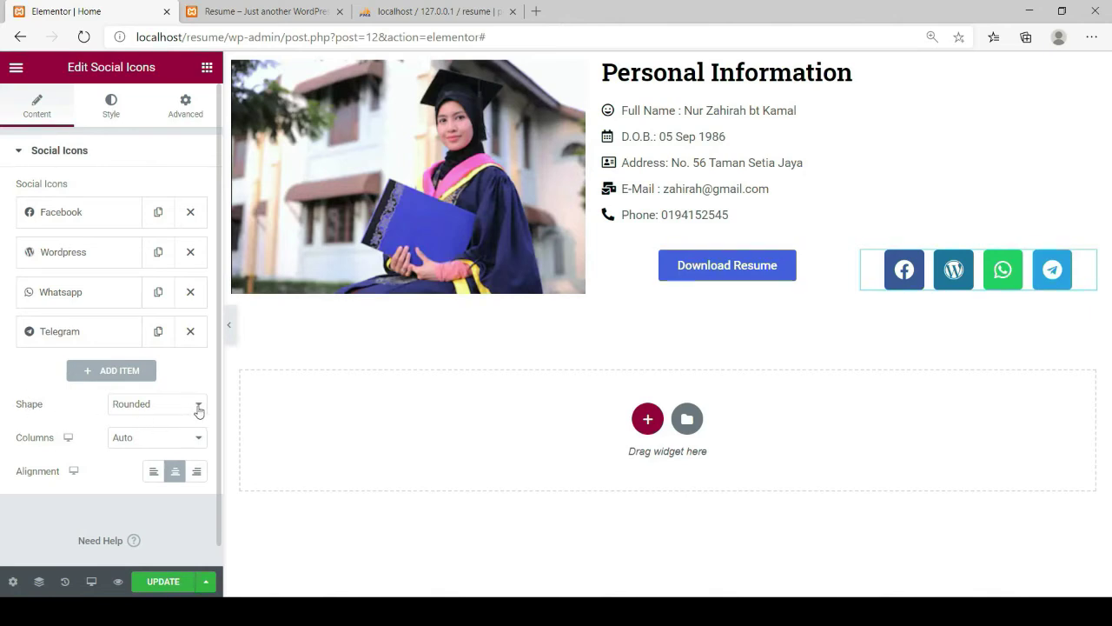
{"action": "left_click", "coordinate": [148, 439]}
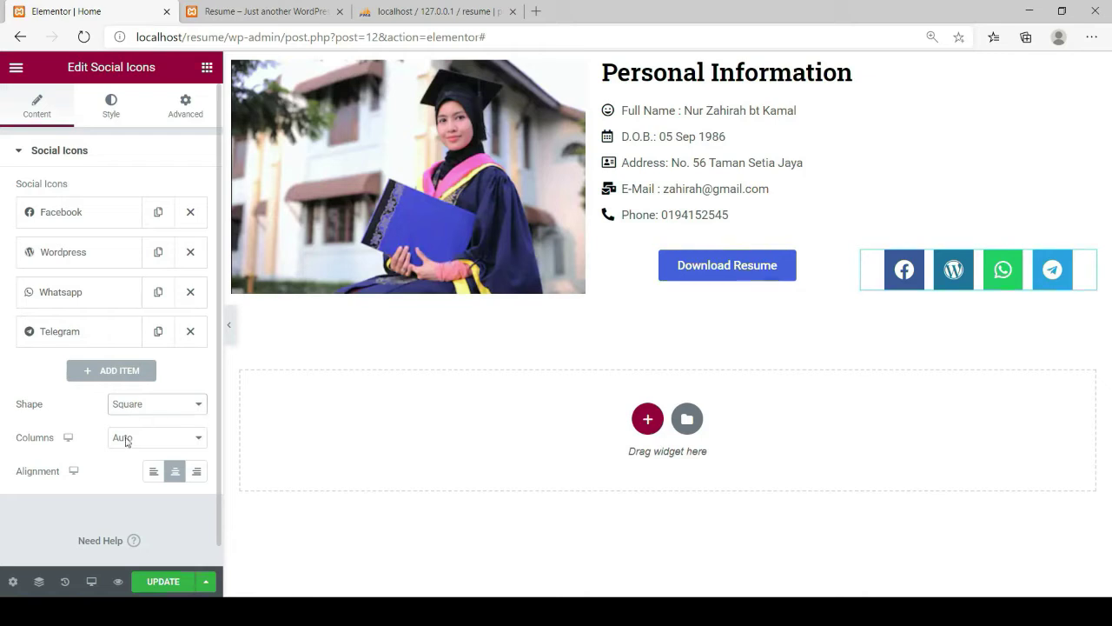
{"action": "key", "text": "Down"}
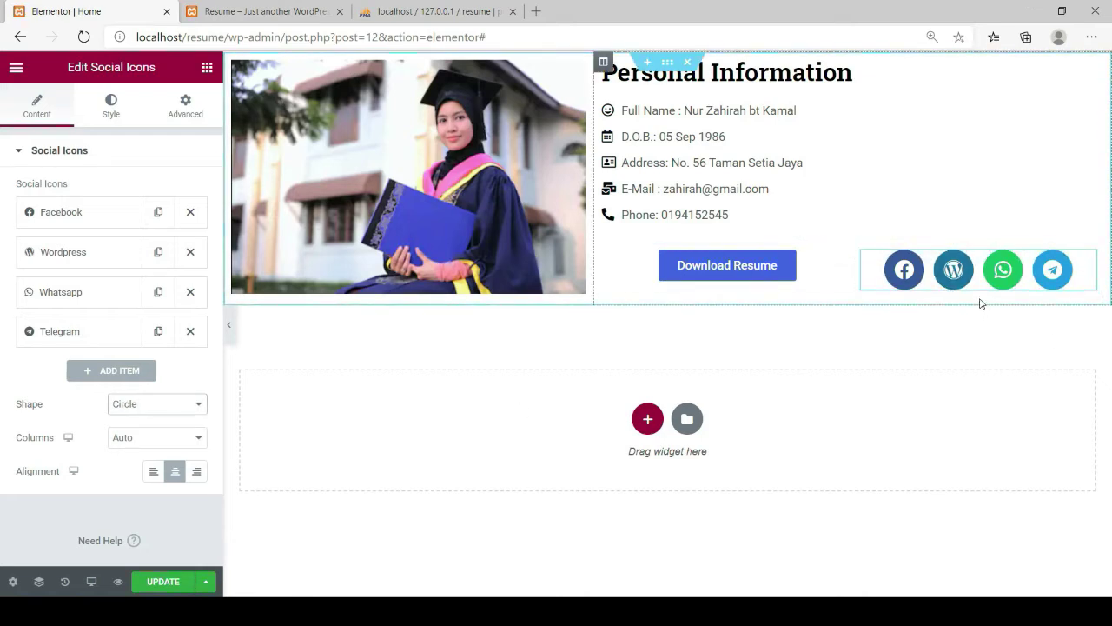
{"action": "left_click", "coordinate": [42, 222]}
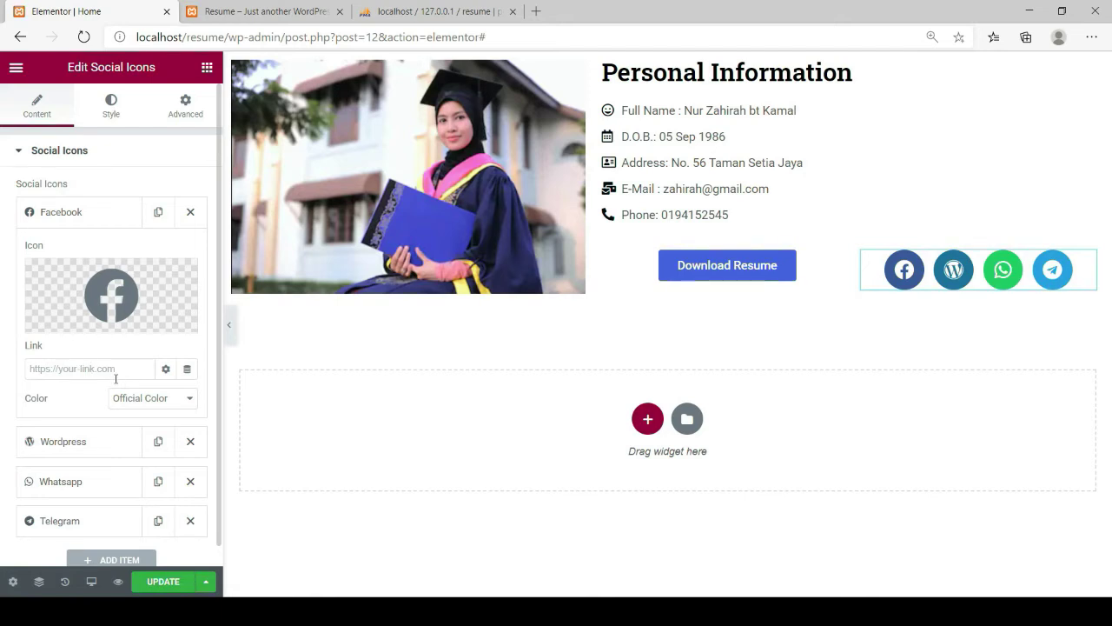
Expand the WordPress, WhatsApp and Telegram entries to check their links
{"action": "left_click", "coordinate": [55, 443]}
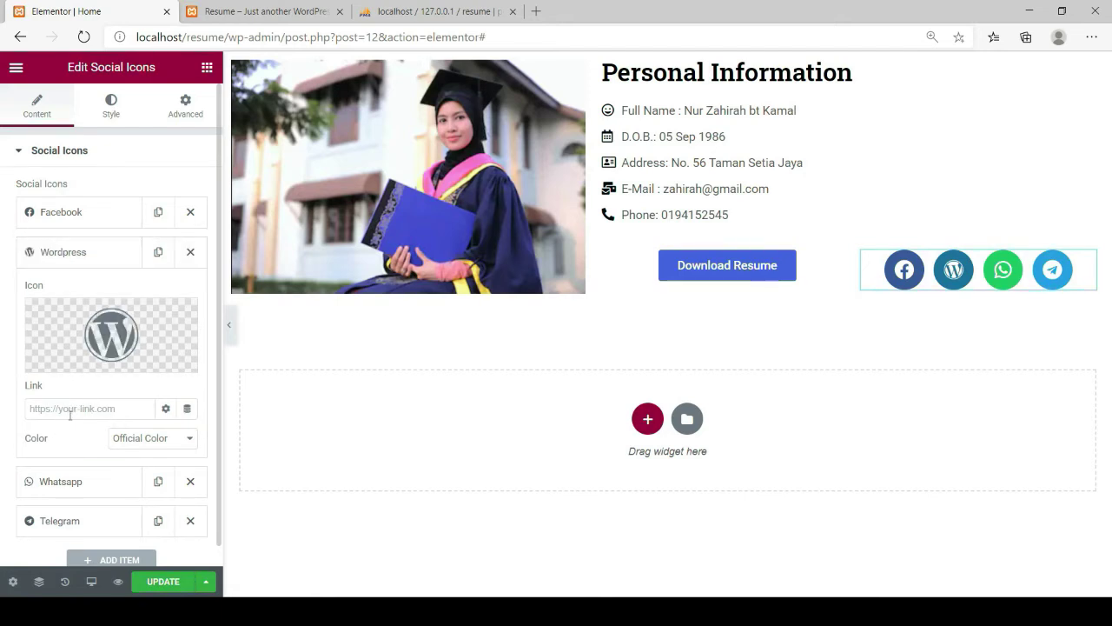
{"action": "scroll", "coordinate": [65, 420], "scroll_direction": "down", "scroll_amount": 1}
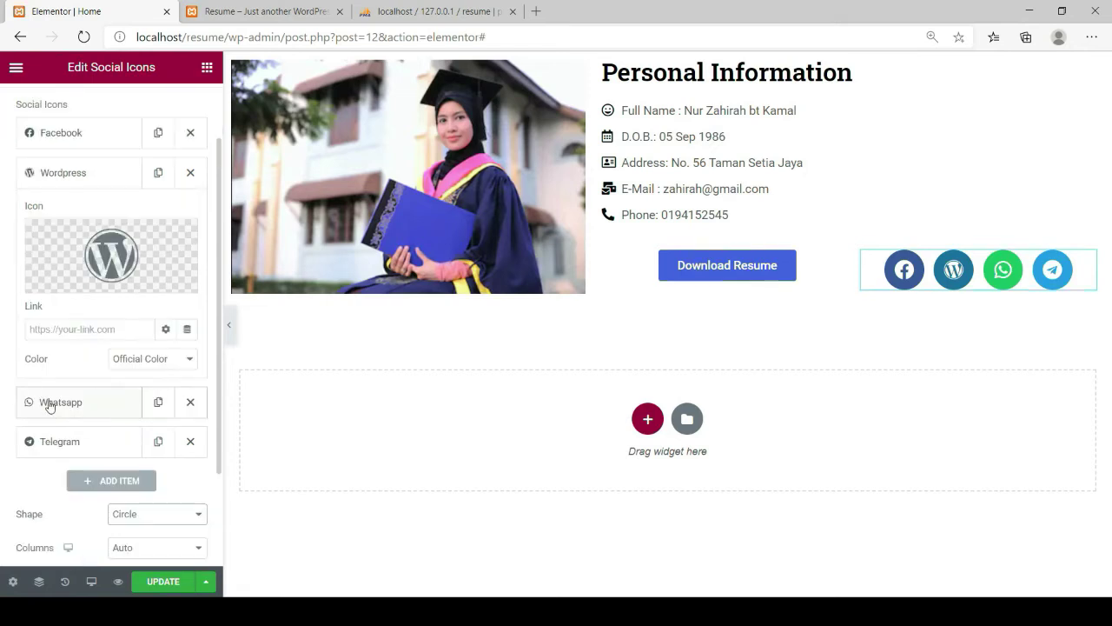
{"action": "left_click", "coordinate": [48, 401]}
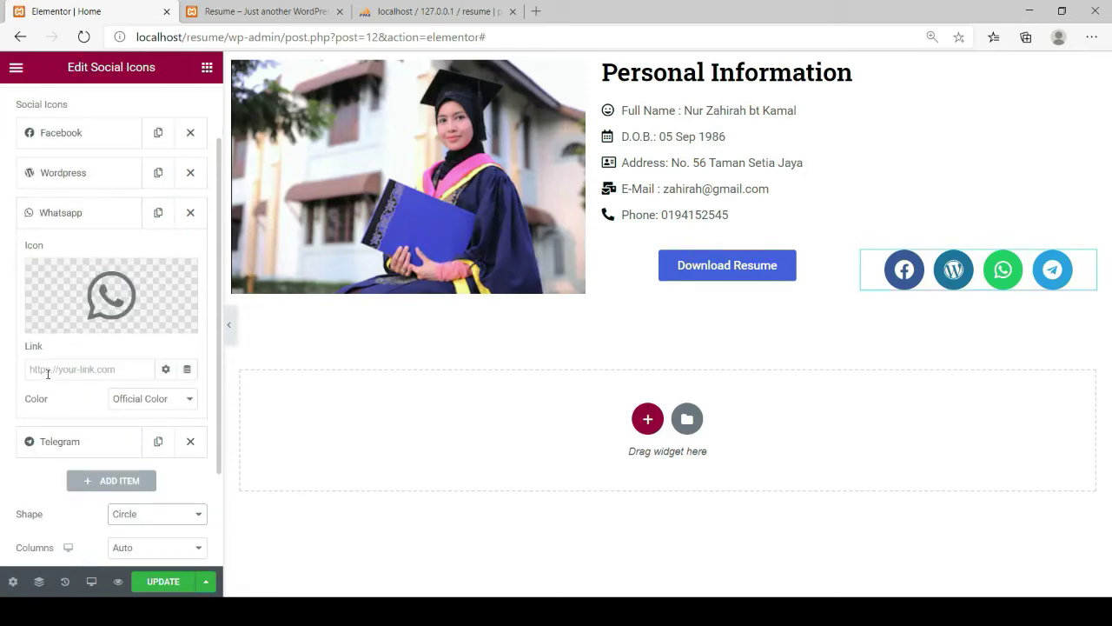
{"action": "left_click", "coordinate": [57, 445]}
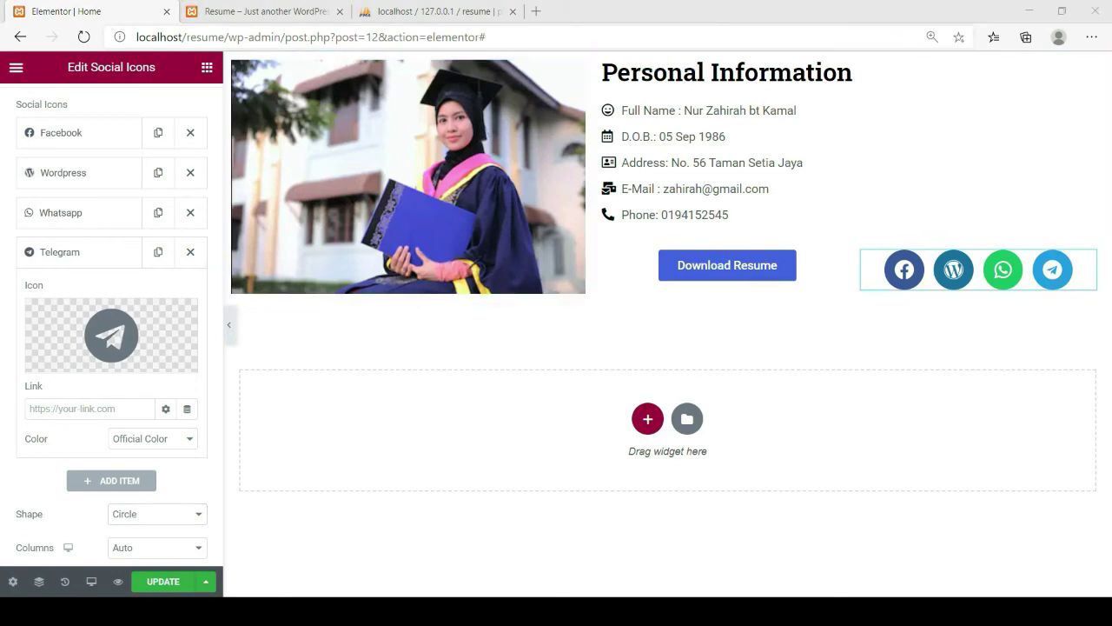
Switch to the live localhost/myresume page and scroll down through its sections
{"action": "key", "text": "alt+Tab"}
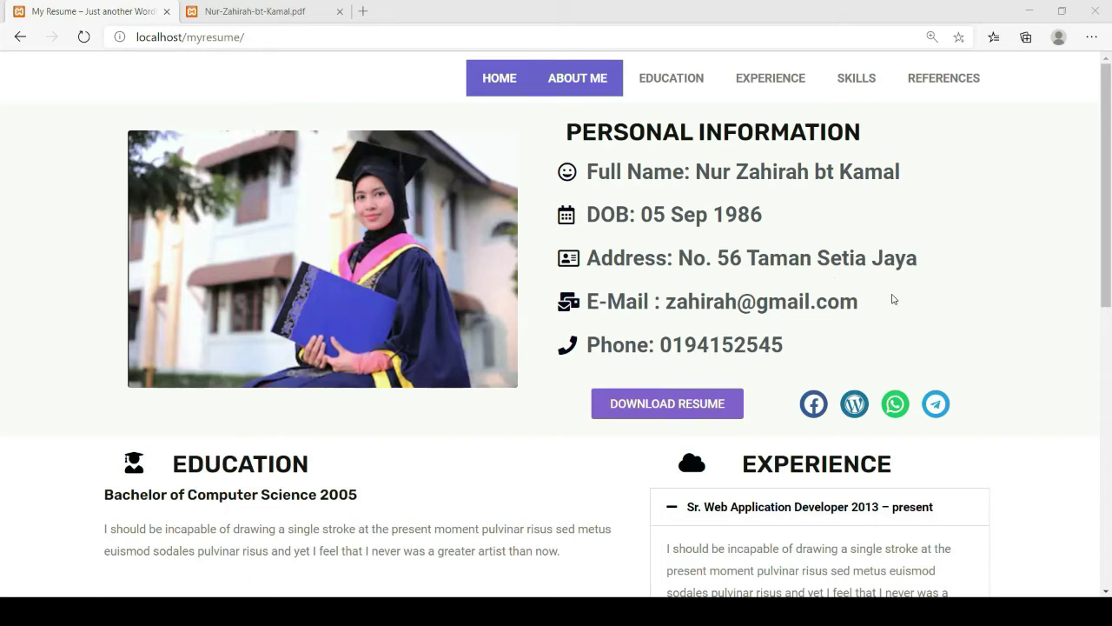
{"action": "left_click", "coordinate": [893, 300]}
{"action": "scroll", "coordinate": [879, 315], "scroll_direction": "down", "scroll_amount": 3}
{"action": "scroll", "coordinate": [875, 318], "scroll_direction": "down", "scroll_amount": 1}
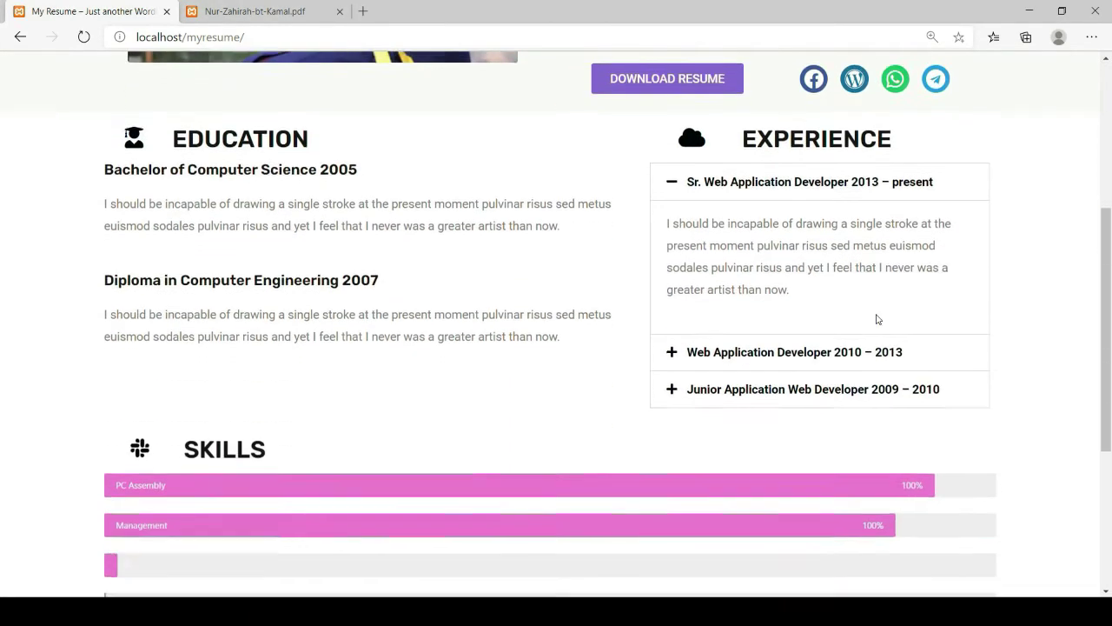
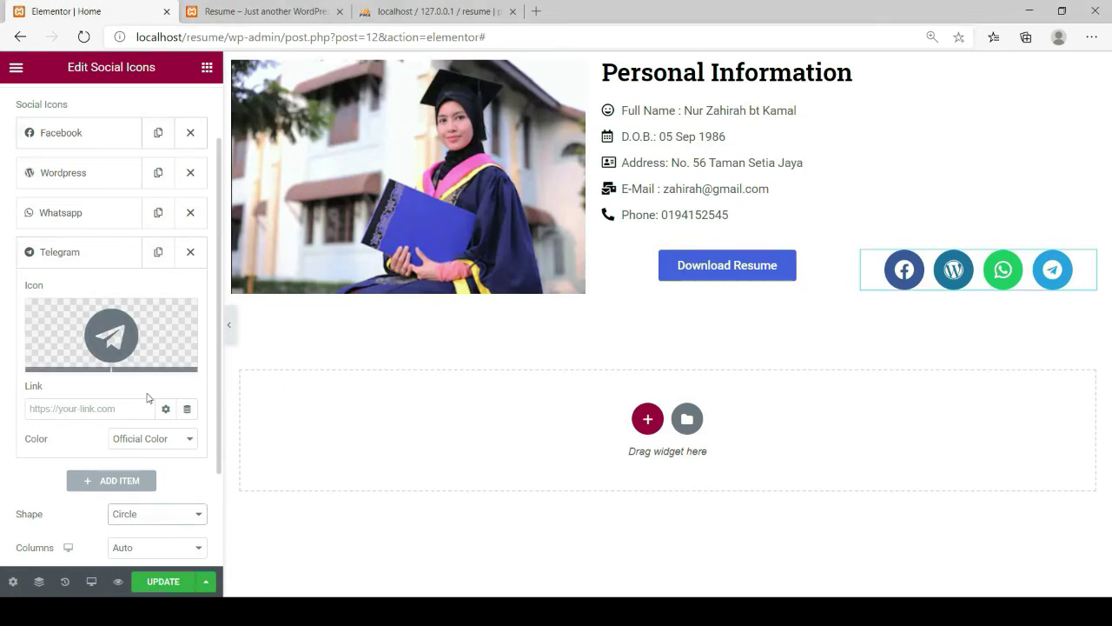
Save the resume page and start a new section in the empty area below the profile
{"action": "left_click", "coordinate": [165, 588]}
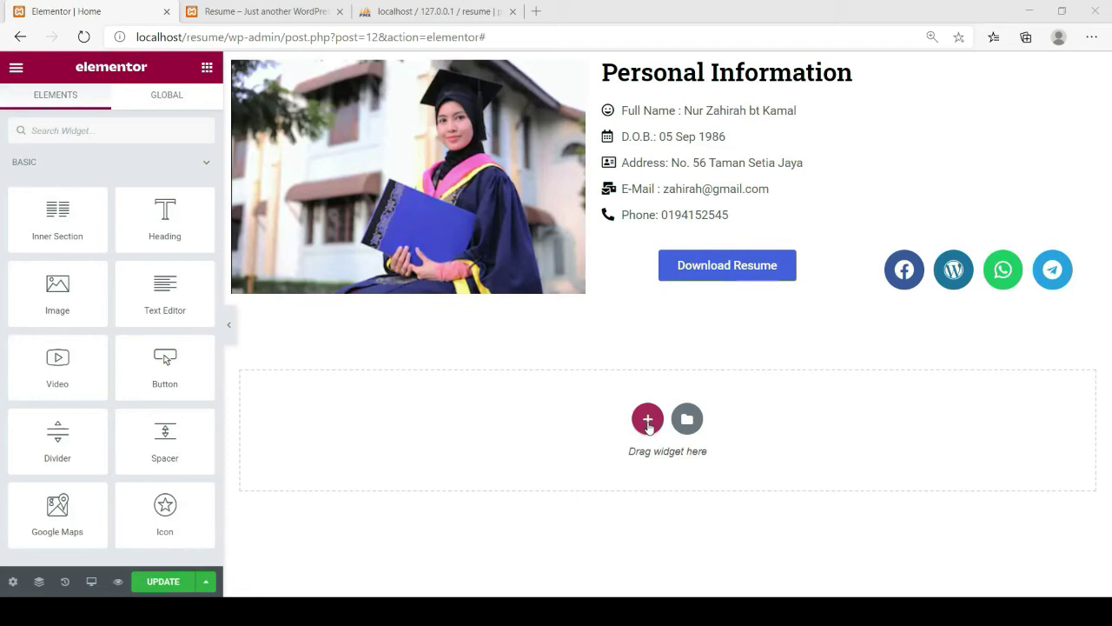
{"action": "left_click", "coordinate": [648, 420]}
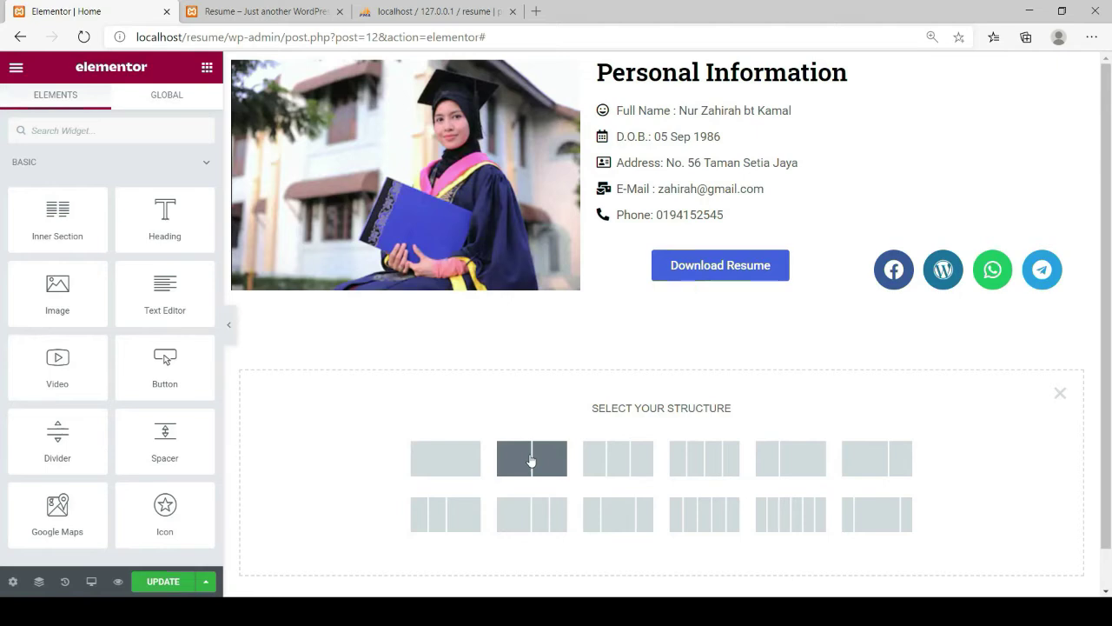
Add a two-column section, then put an inner section in its left column split about 25/75
{"action": "left_click", "coordinate": [532, 460]}
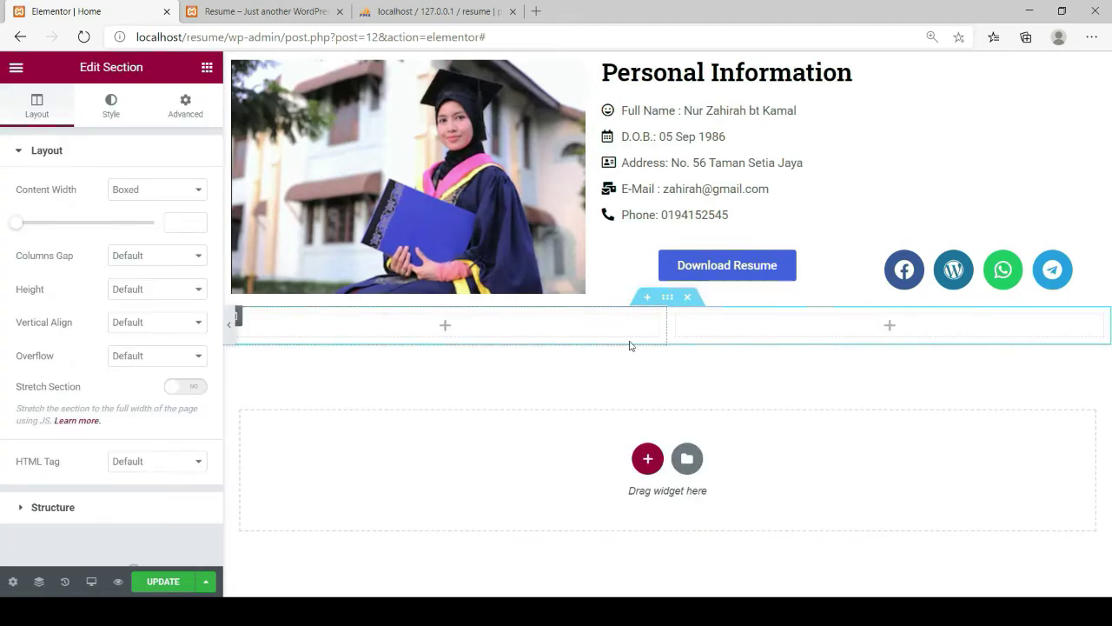
{"action": "left_click", "coordinate": [206, 69]}
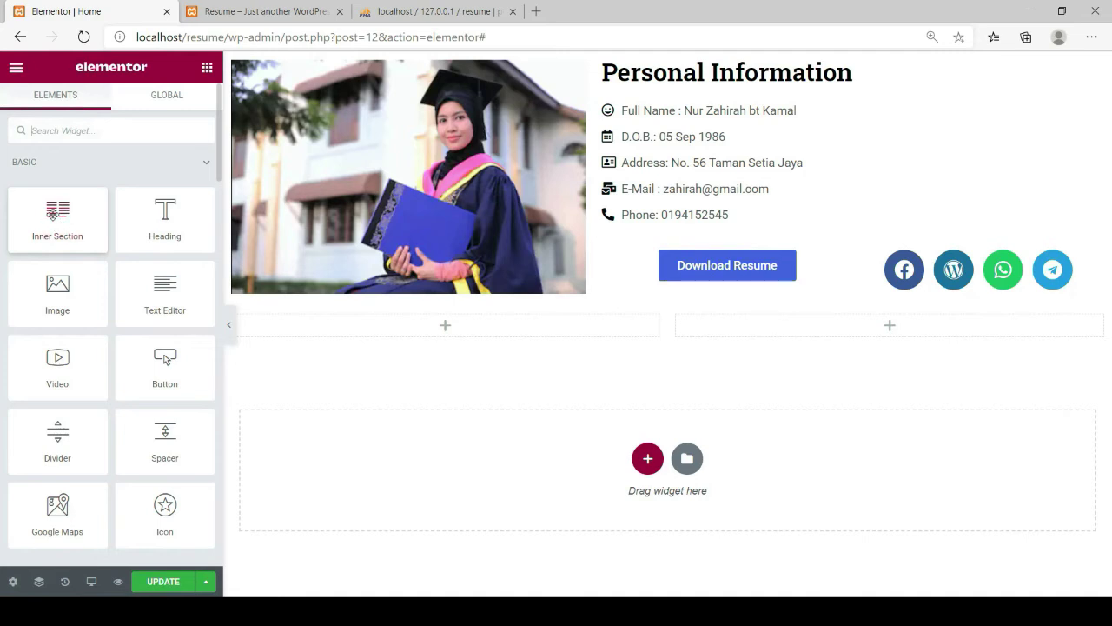
{"action": "left_click_drag", "start_coordinate": [48, 211], "coordinate": [423, 326]}
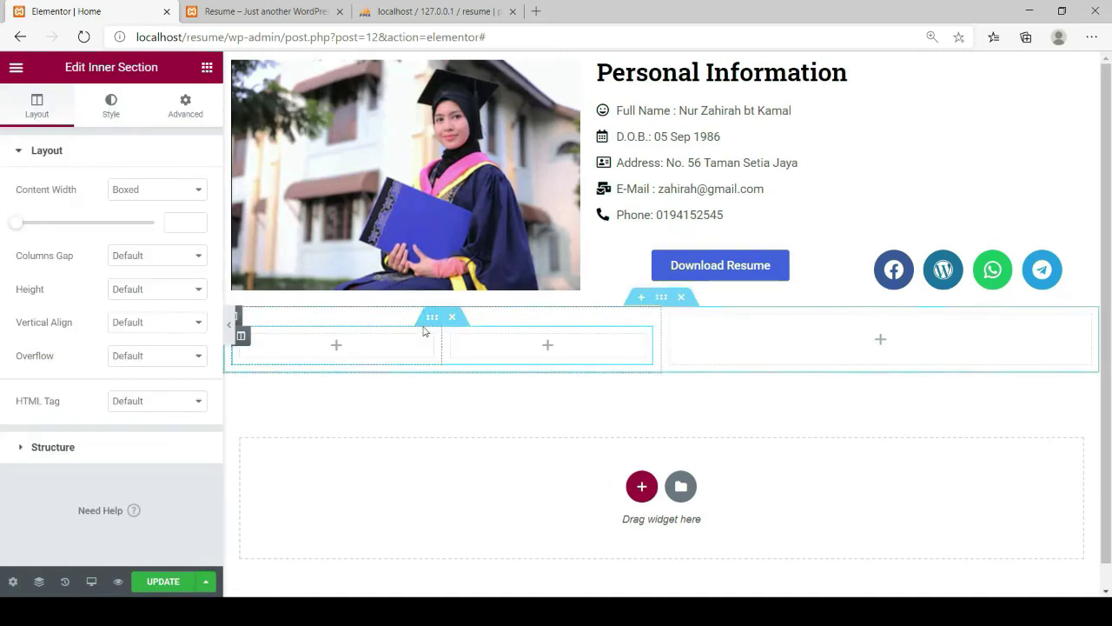
{"action": "left_click_drag", "start_coordinate": [442, 342], "coordinate": [336, 363]}
{"action": "left_click", "coordinate": [206, 68]}
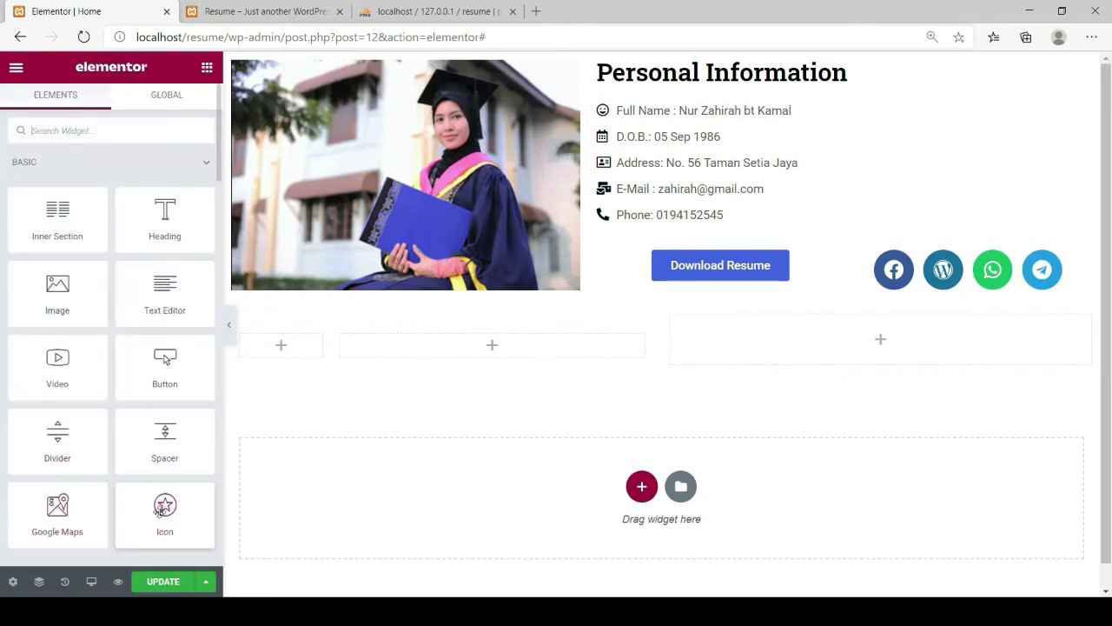
Drop an Icon widget into the narrow inner column and a Heading widget into the wide one
{"action": "left_click_drag", "start_coordinate": [162, 512], "coordinate": [274, 344]}
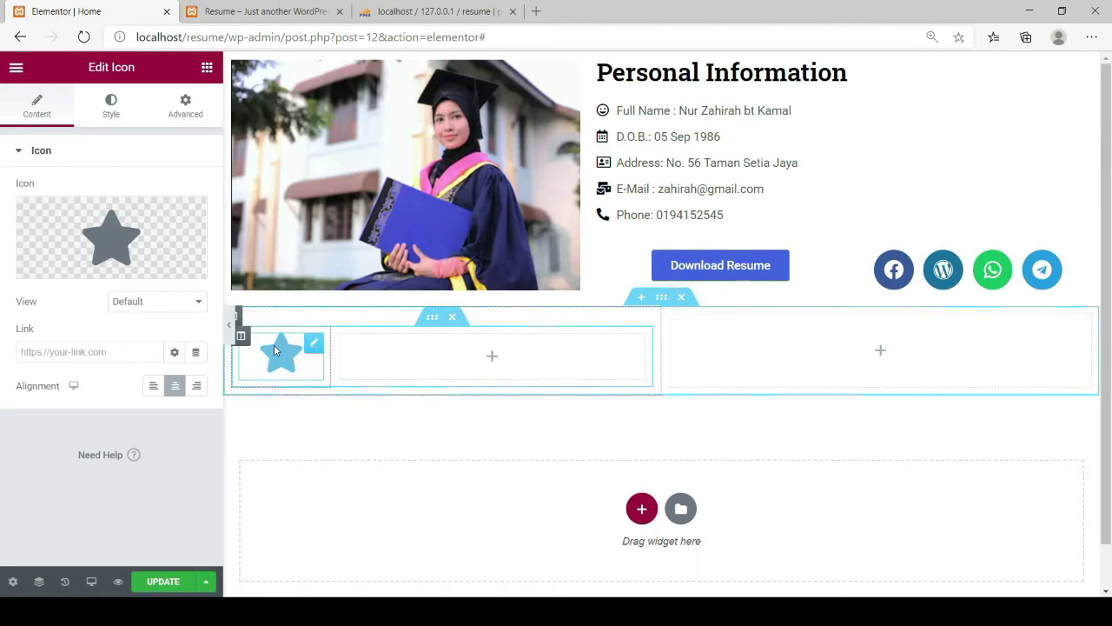
{"action": "left_click", "coordinate": [207, 69]}
{"action": "left_click_drag", "start_coordinate": [160, 215], "coordinate": [433, 352]}
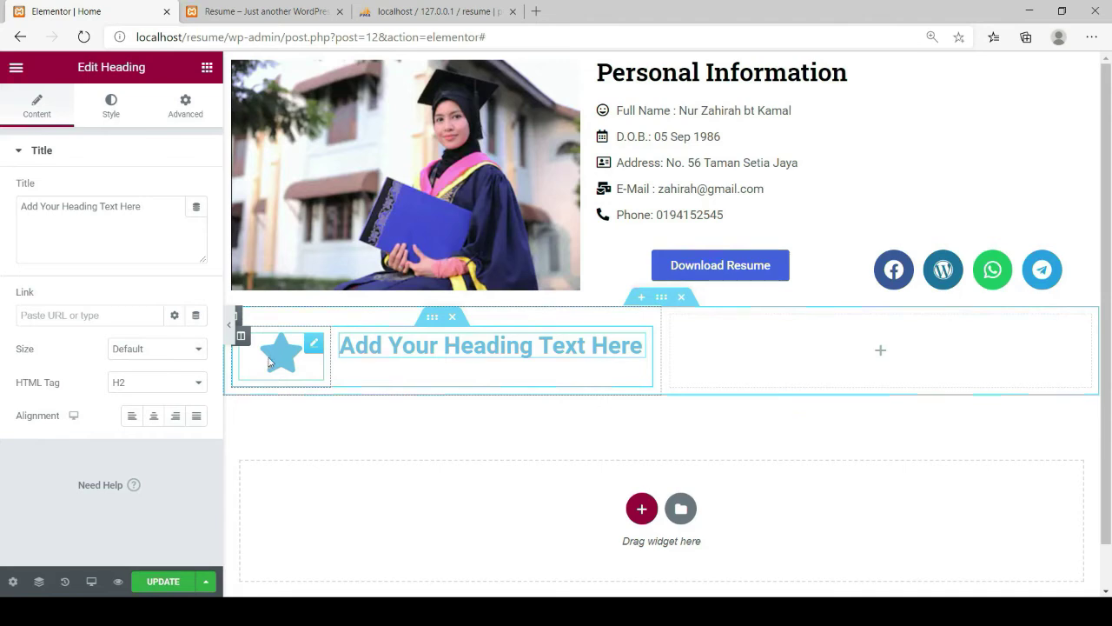
{"action": "left_click", "coordinate": [275, 351]}
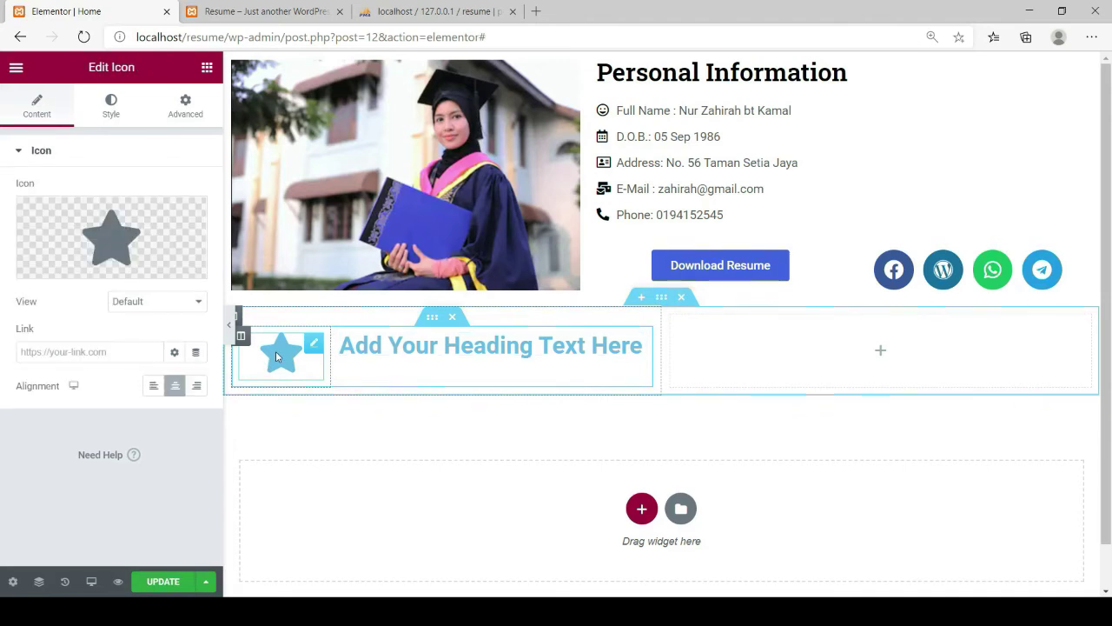
Replace the star with the User graduate icon from the Icon Library
{"action": "mouse_move", "coordinate": [78, 262]}
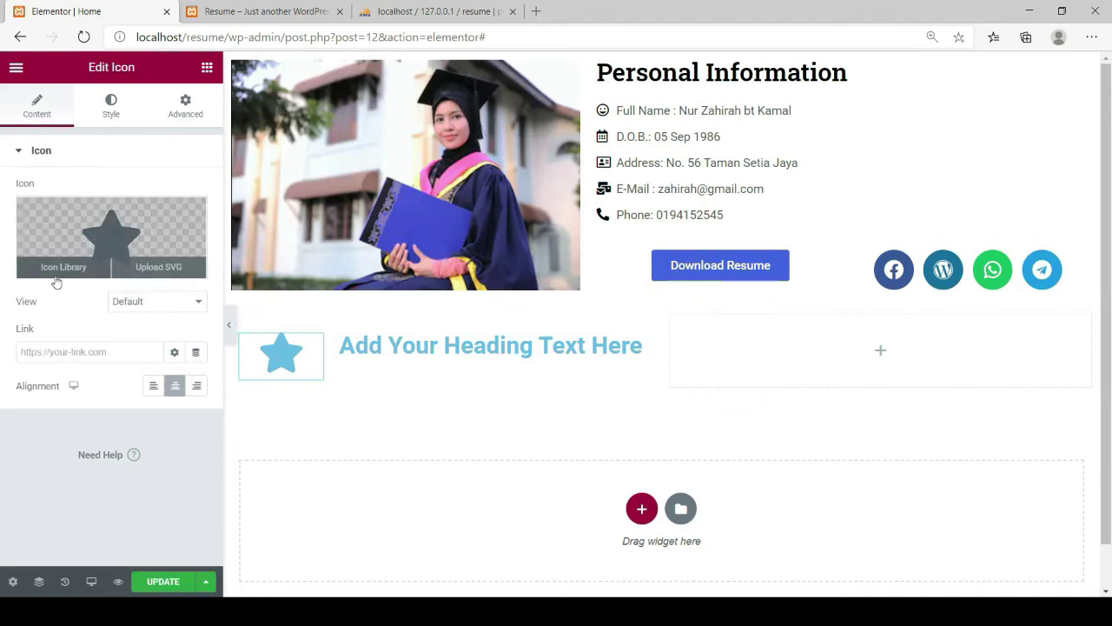
{"action": "left_click", "coordinate": [54, 269]}
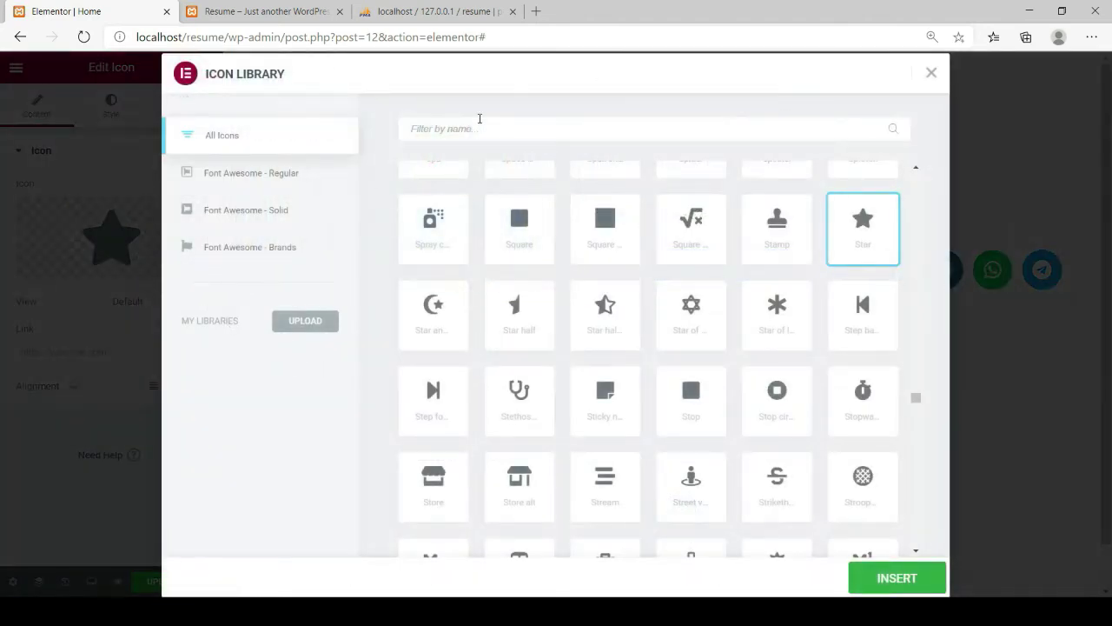
{"action": "left_click", "coordinate": [469, 128]}
{"action": "type", "text": "gr"}
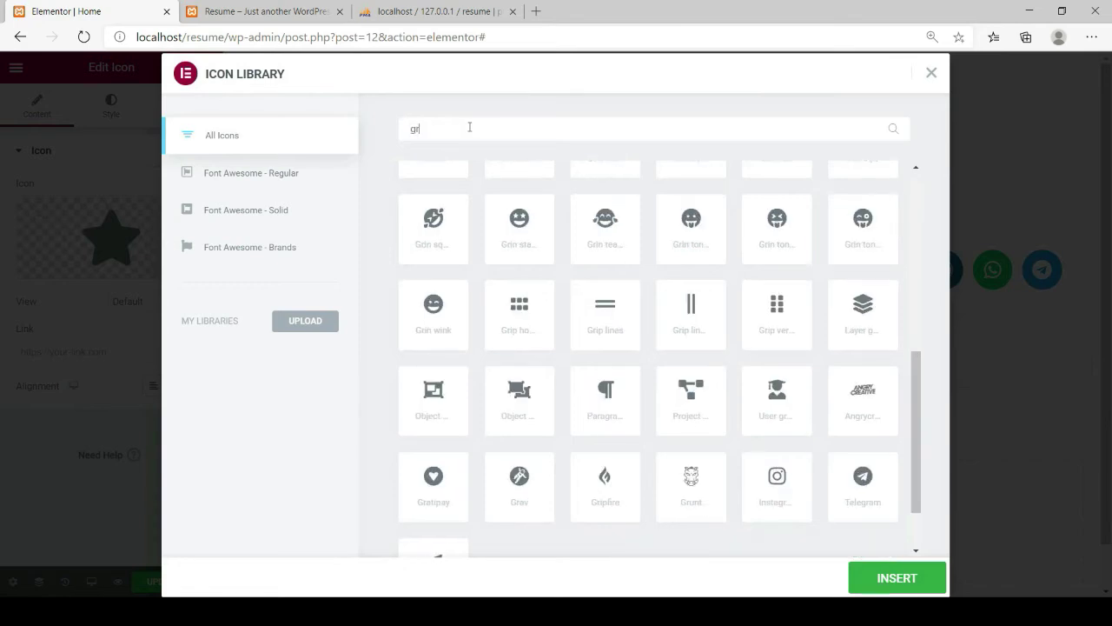
{"action": "type", "text": "adu"}
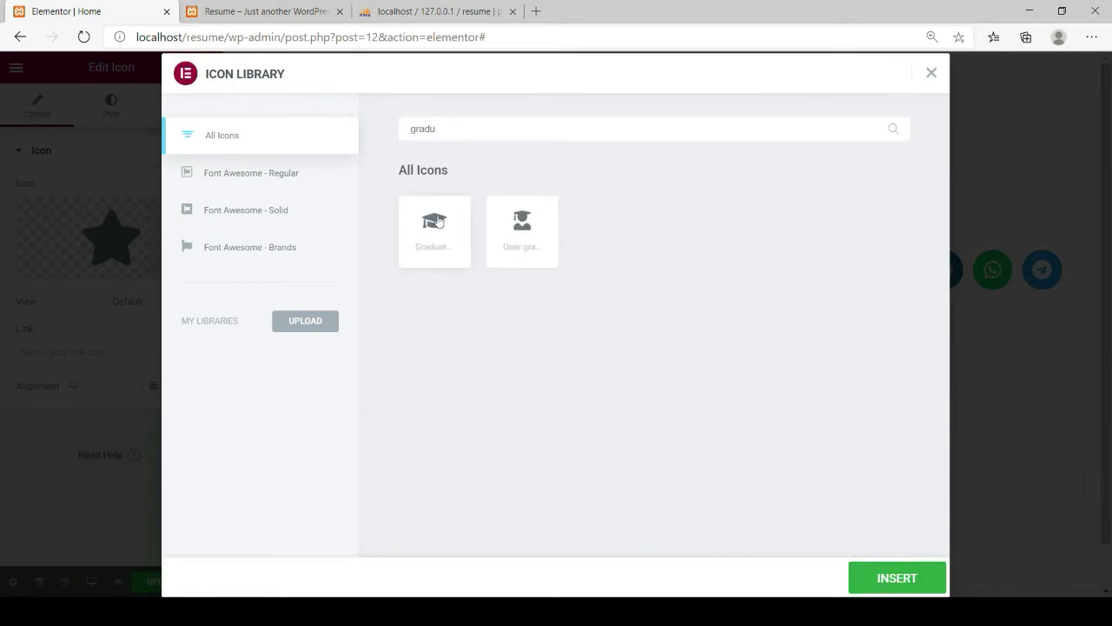
{"action": "left_click", "coordinate": [507, 233]}
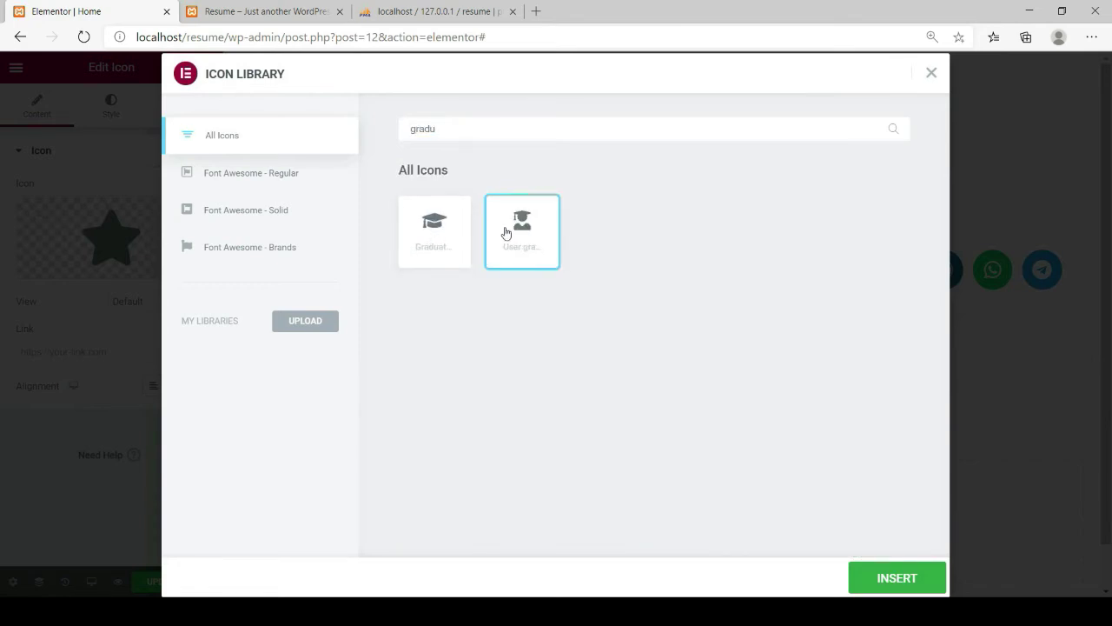
{"action": "left_click", "coordinate": [874, 586]}
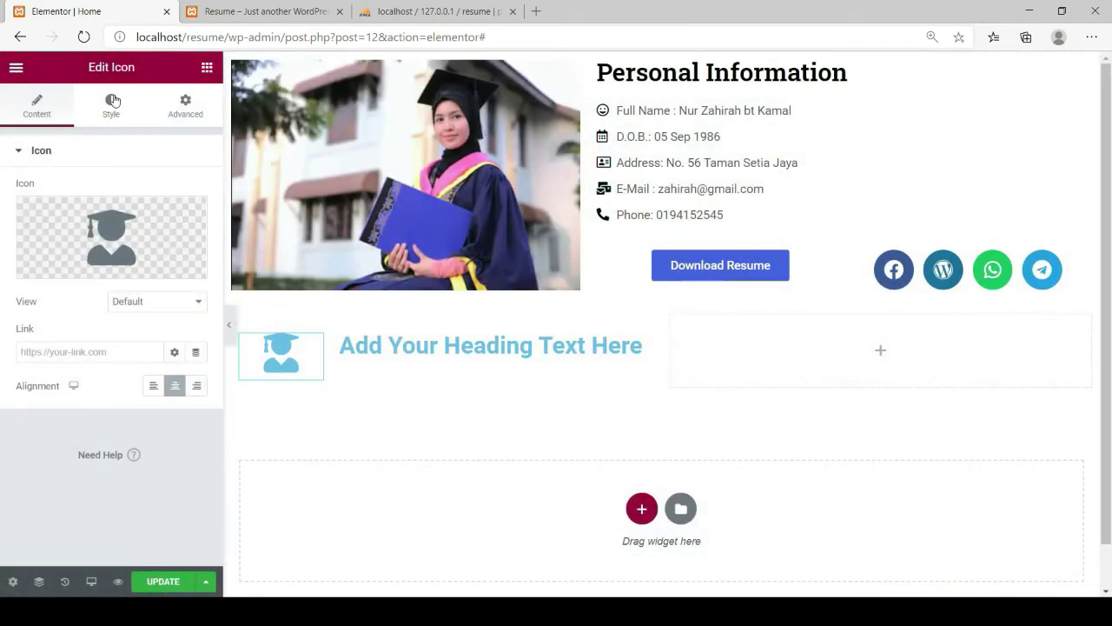
Colour the graduate icon black and set its size to 30
{"action": "left_click", "coordinate": [111, 102]}
{"action": "left_click", "coordinate": [197, 225]}
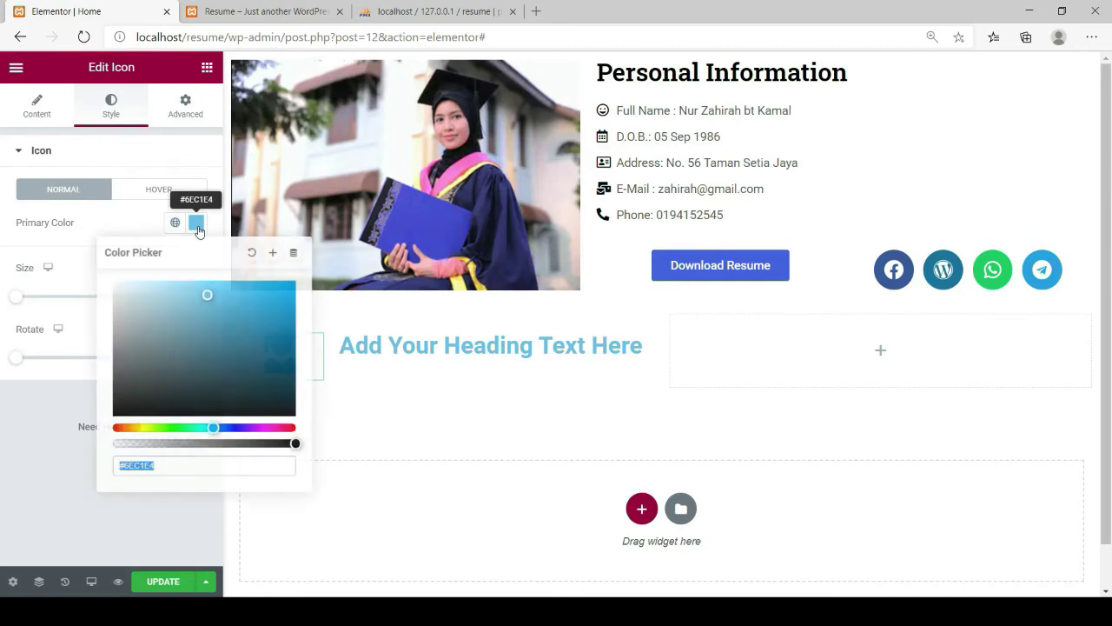
{"action": "left_click", "coordinate": [287, 412]}
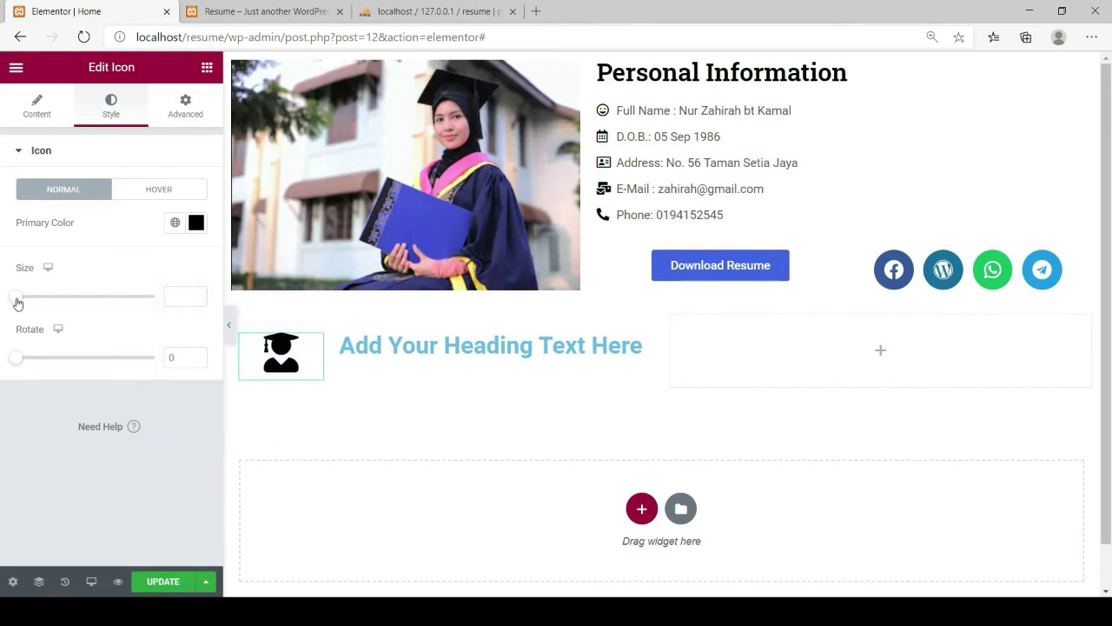
{"action": "left_click_drag", "start_coordinate": [20, 301], "coordinate": [28, 302]}
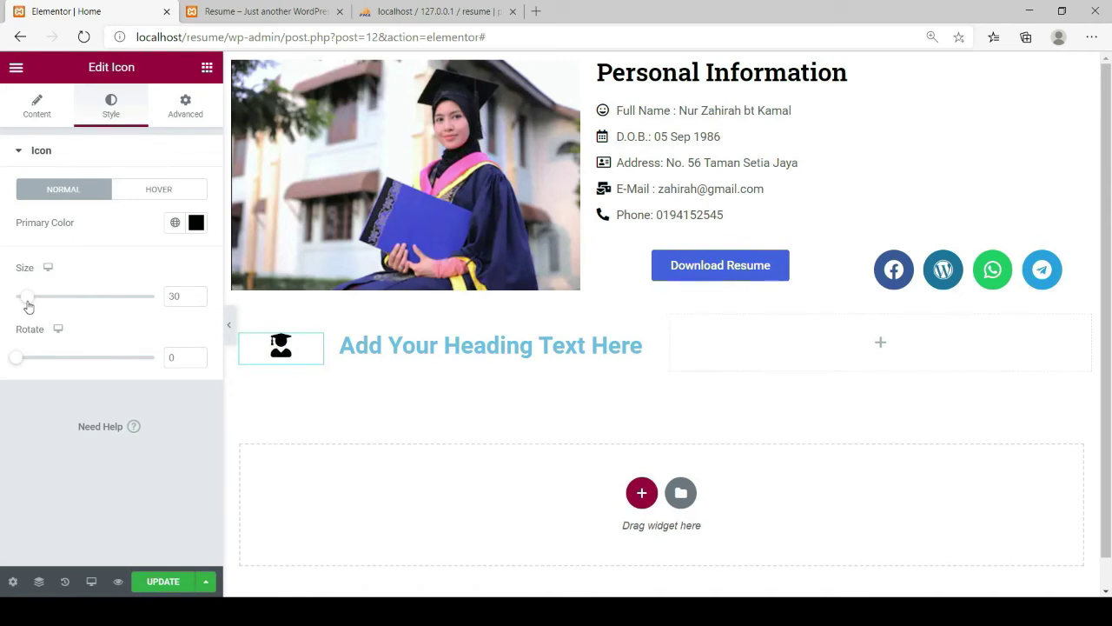
Narrow the icon column to about 15% and change the heading text to 'Education'
{"action": "left_click", "coordinate": [459, 349]}
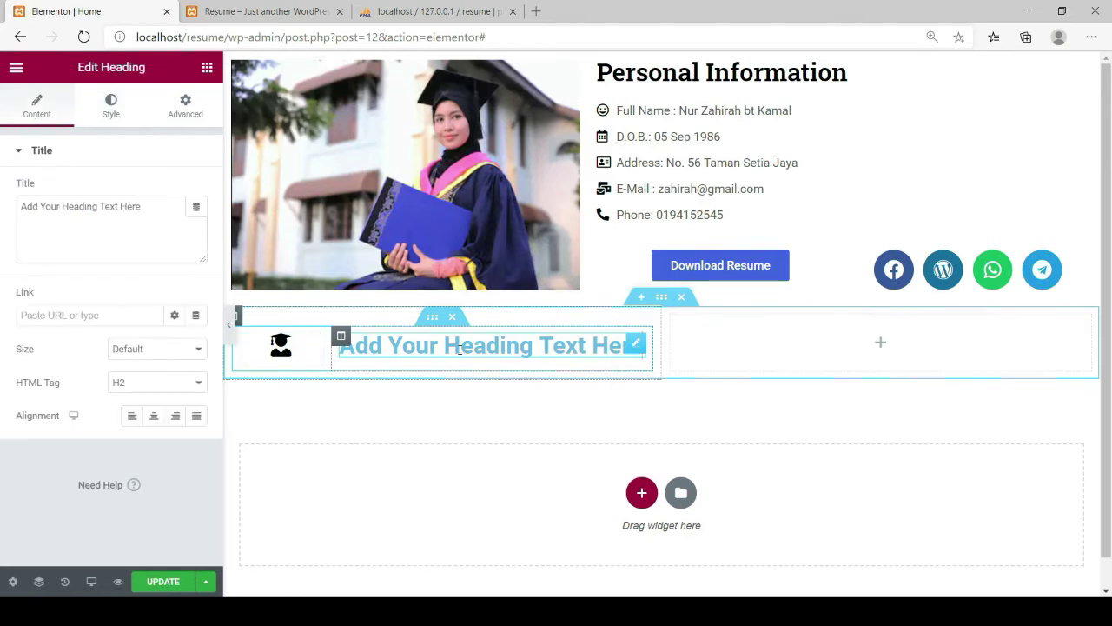
{"action": "left_click_drag", "start_coordinate": [329, 356], "coordinate": [297, 368]}
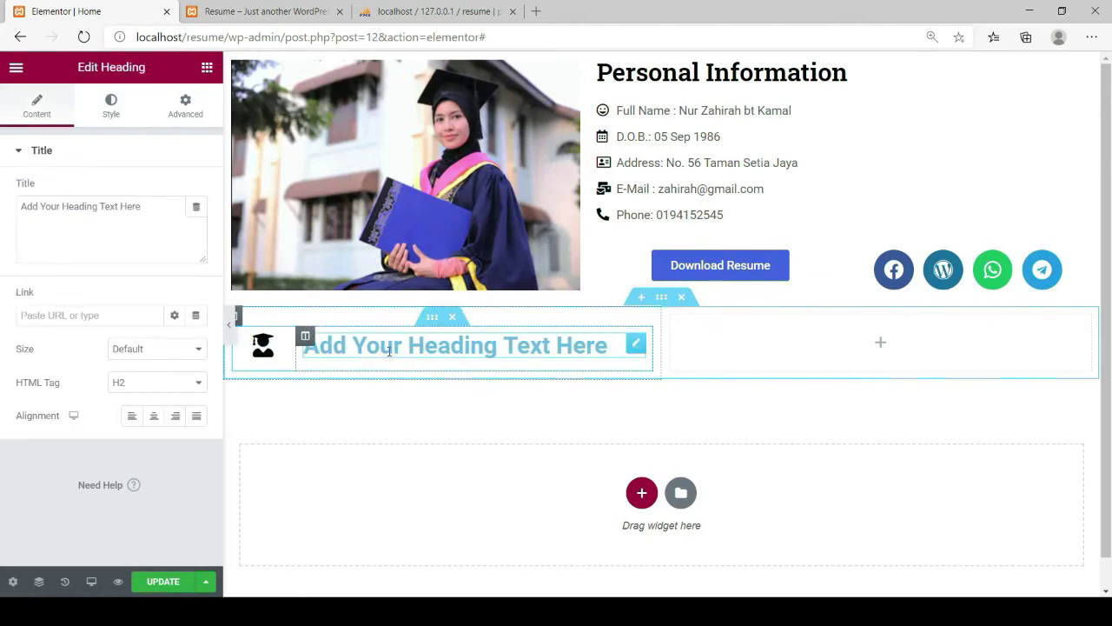
{"action": "left_click_drag", "start_coordinate": [140, 207], "coordinate": [17, 225]}
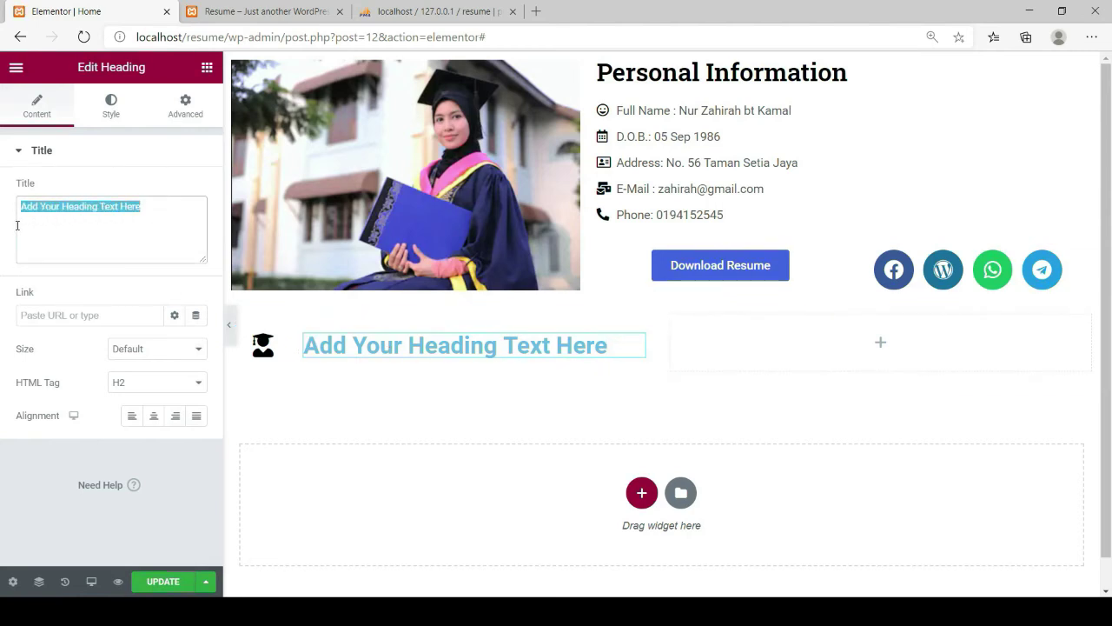
{"action": "type", "text": "Edu"}
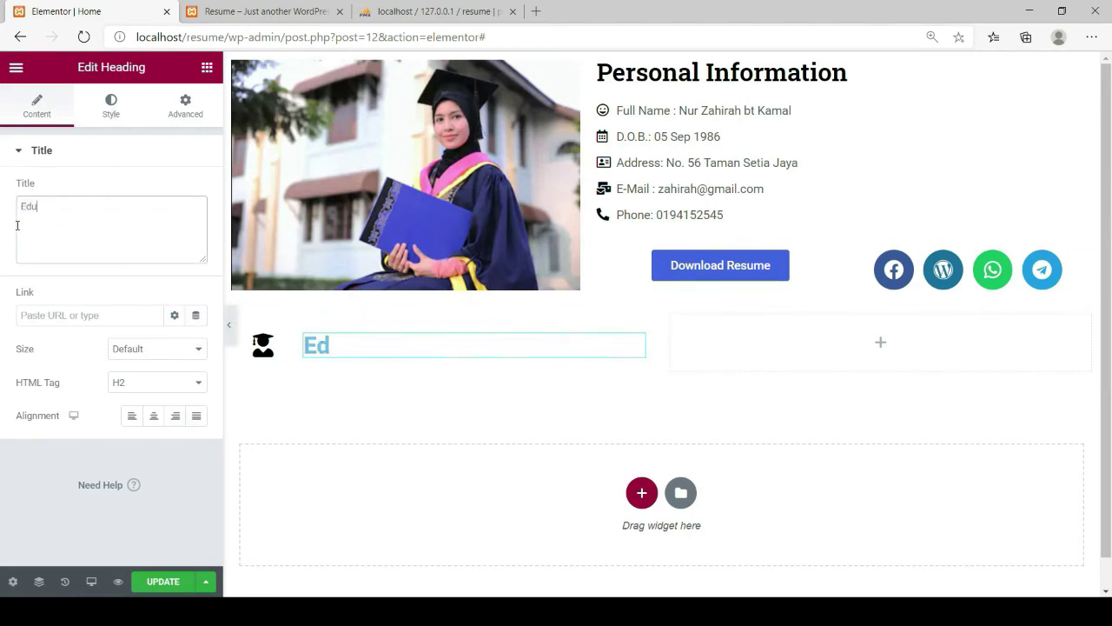
{"action": "type", "text": "x"}
{"action": "key", "text": "BackSpace"}
{"action": "type", "text": "cation"}
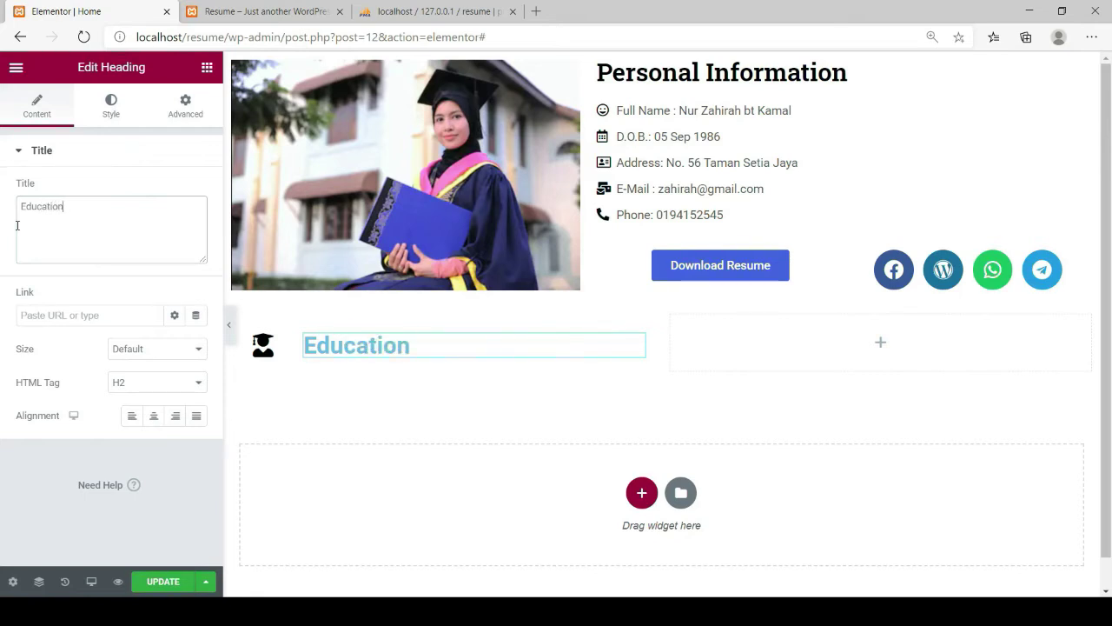
Set the Education heading's text colour to black
{"action": "left_click", "coordinate": [111, 109]}
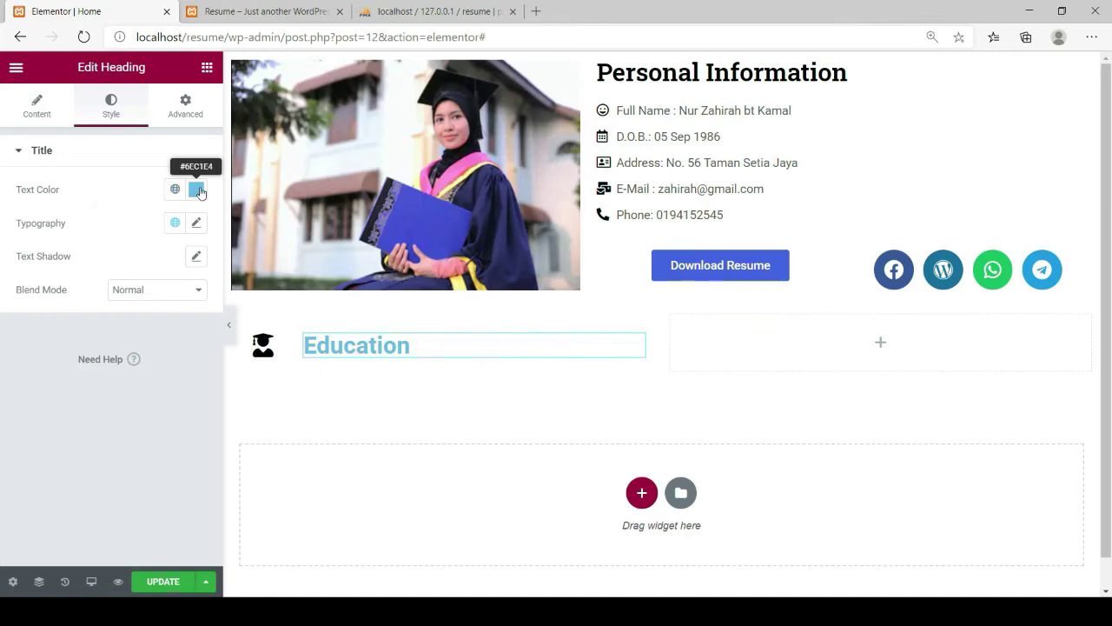
{"action": "left_click", "coordinate": [196, 189]}
{"action": "left_click", "coordinate": [292, 381]}
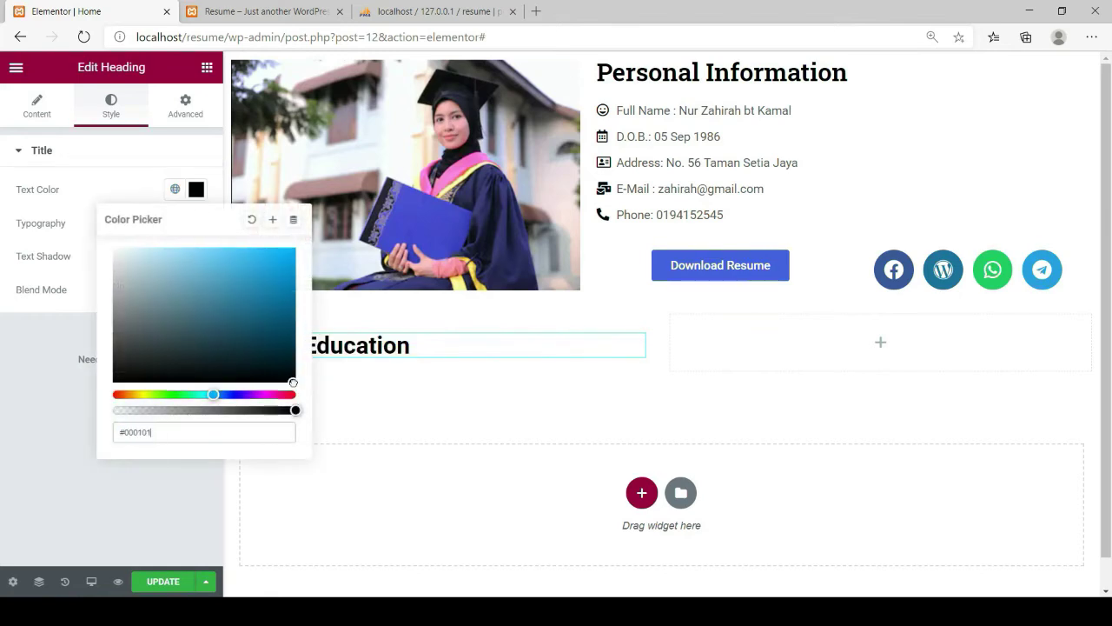
{"action": "left_click", "coordinate": [412, 347]}
{"action": "left_click", "coordinate": [132, 188]}
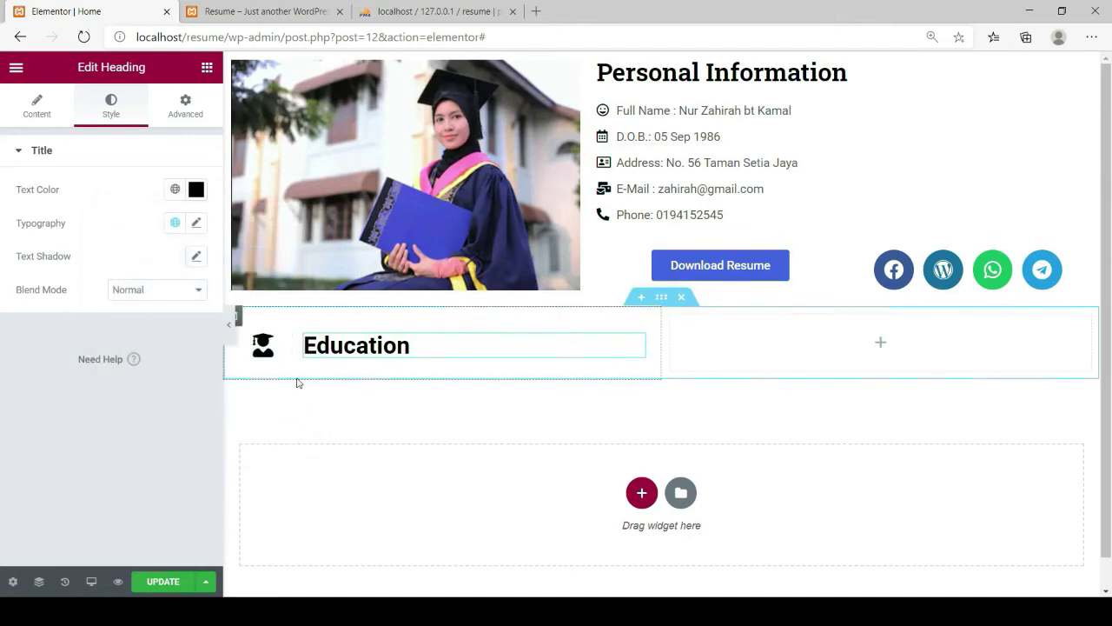
{"action": "left_click", "coordinate": [206, 68]}
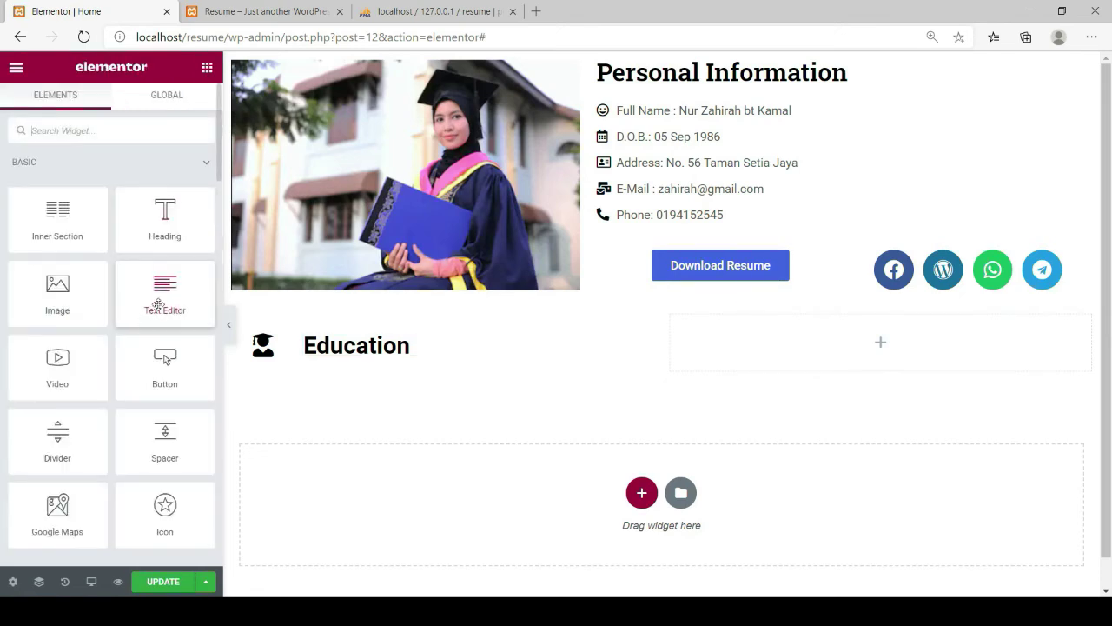
Add a Text Editor widget with placeholder Lorem ipsum text beneath the Education title row
{"action": "left_click_drag", "start_coordinate": [162, 295], "coordinate": [336, 364]}
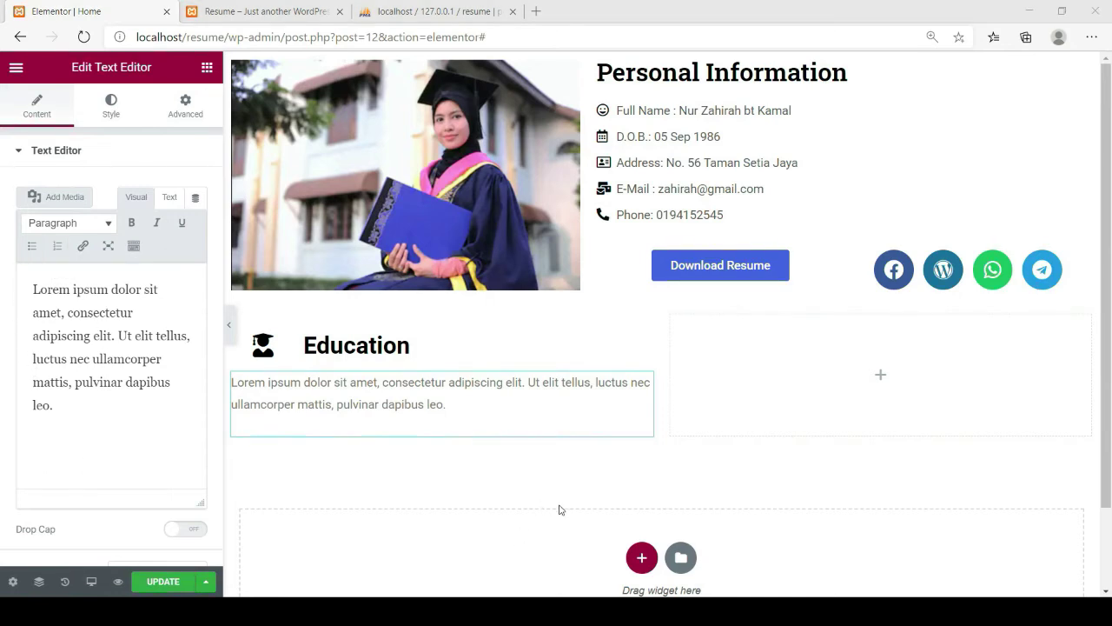
{"action": "left_click", "coordinate": [644, 412]}
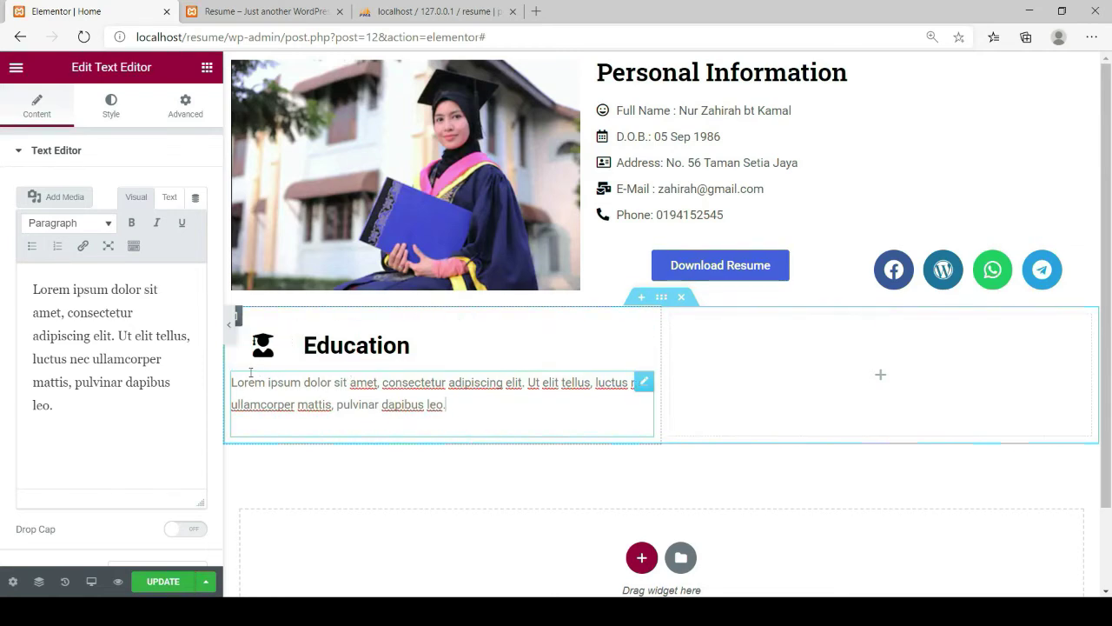
{"action": "left_click", "coordinate": [206, 69]}
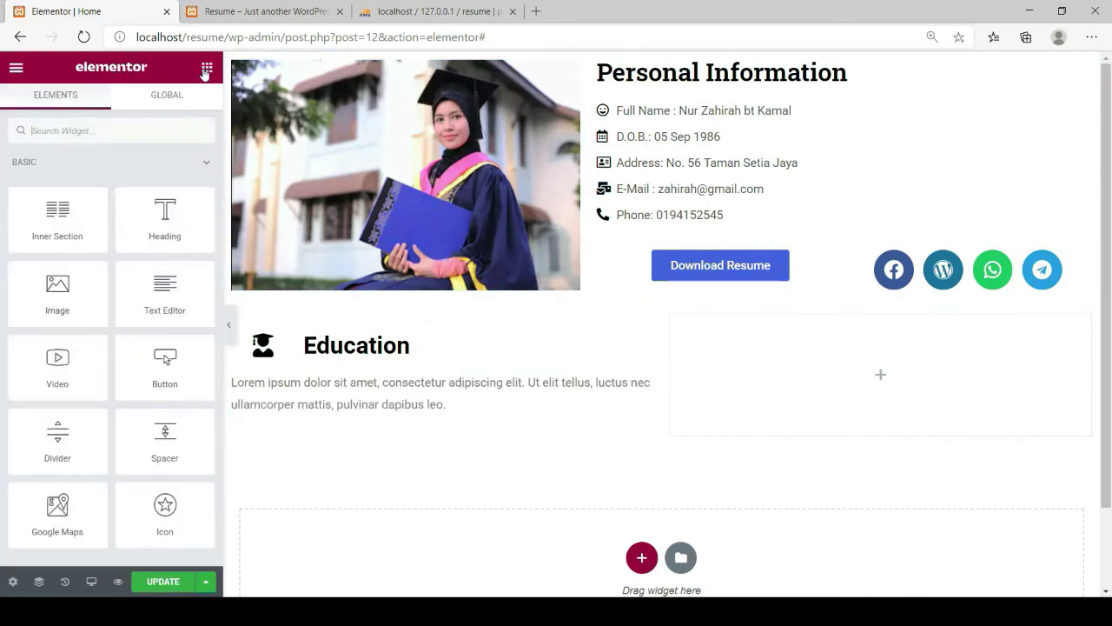
Add an H5 heading under Education titled 'Bachelor of Computer Science 2005'
{"action": "left_click_drag", "start_coordinate": [169, 245], "coordinate": [271, 390]}
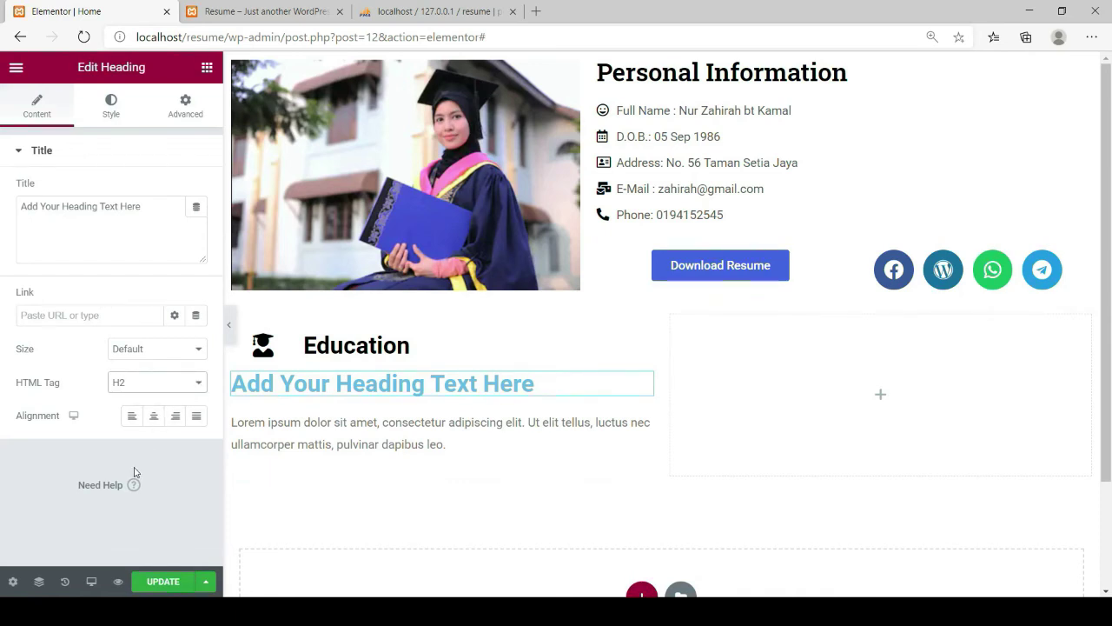
{"action": "key", "text": "Down"}
{"action": "key", "text": "Down"}
{"action": "key", "text": "Down"}
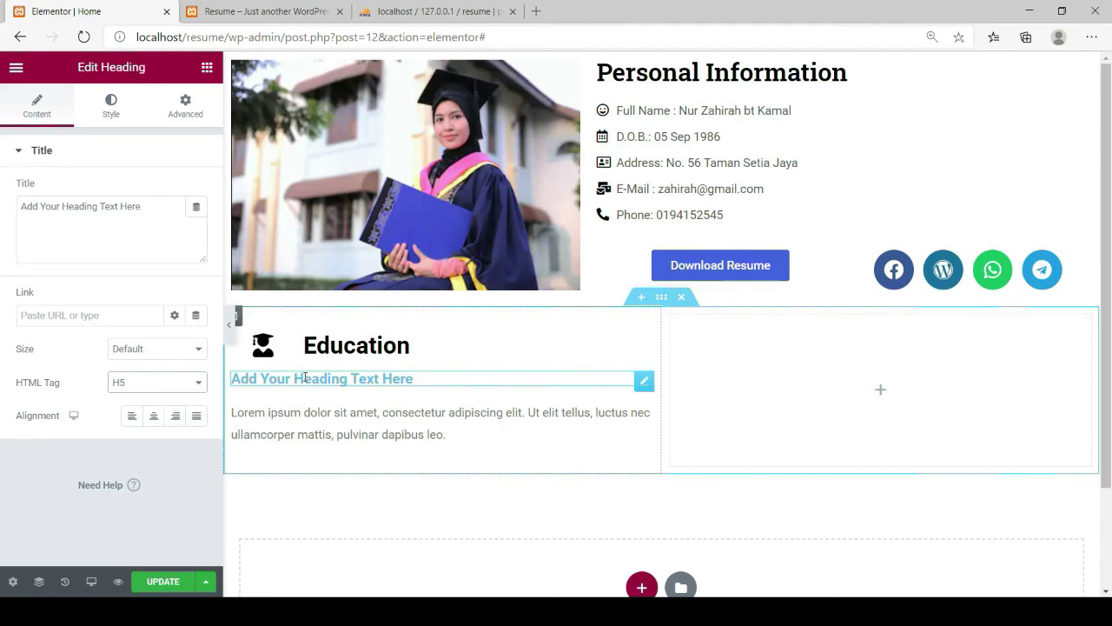
{"action": "left_click", "coordinate": [153, 206]}
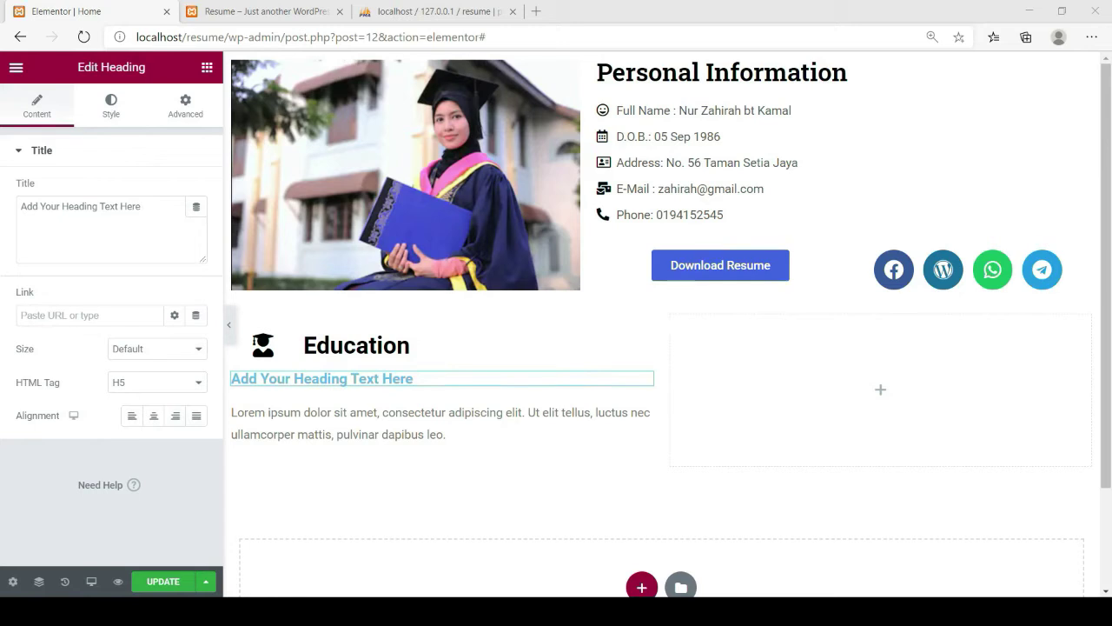
{"action": "key", "text": "alt+Tab"}
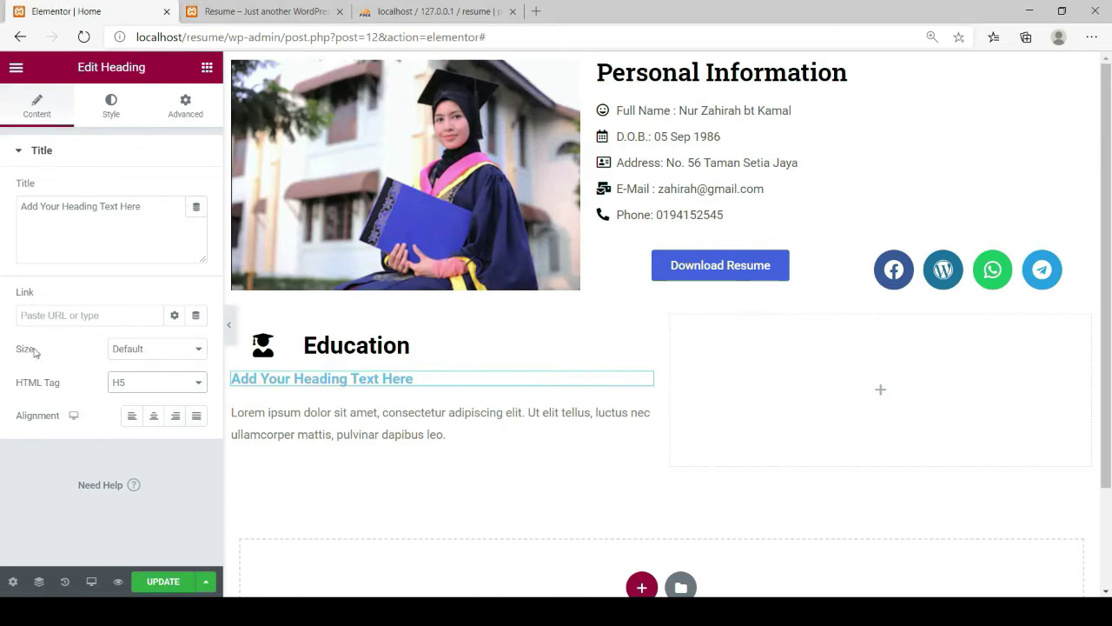
{"action": "left_click_drag", "start_coordinate": [153, 207], "coordinate": [22, 220]}
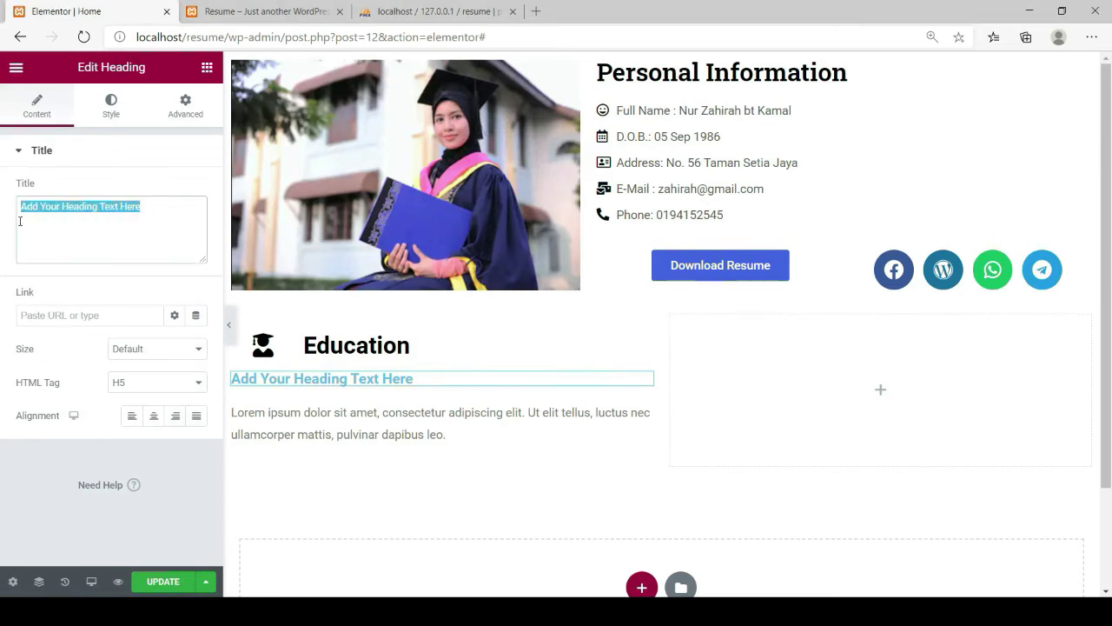
{"action": "type", "text": "Bachelor of Computer Science 2005"}
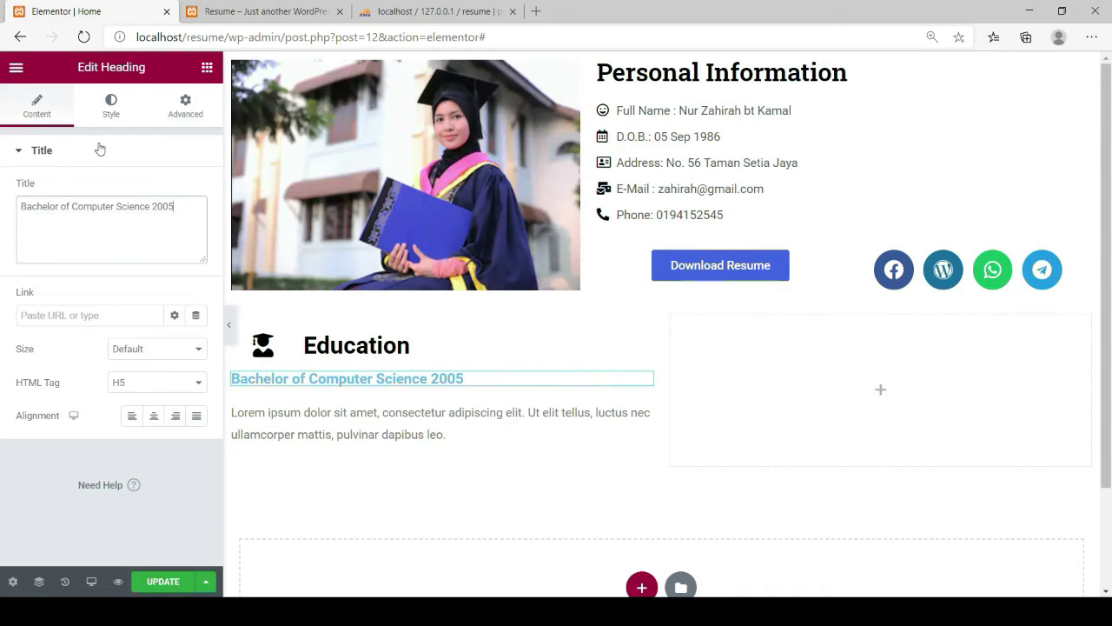
Make the Bachelor heading's text colour black
{"action": "left_click", "coordinate": [110, 106]}
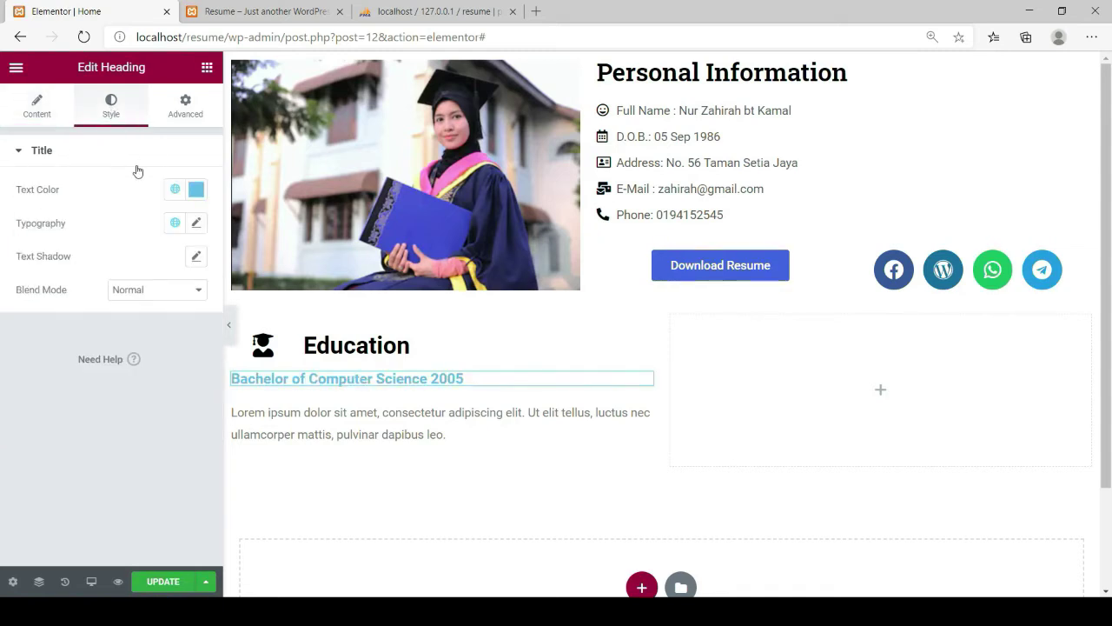
{"action": "left_click", "coordinate": [198, 189]}
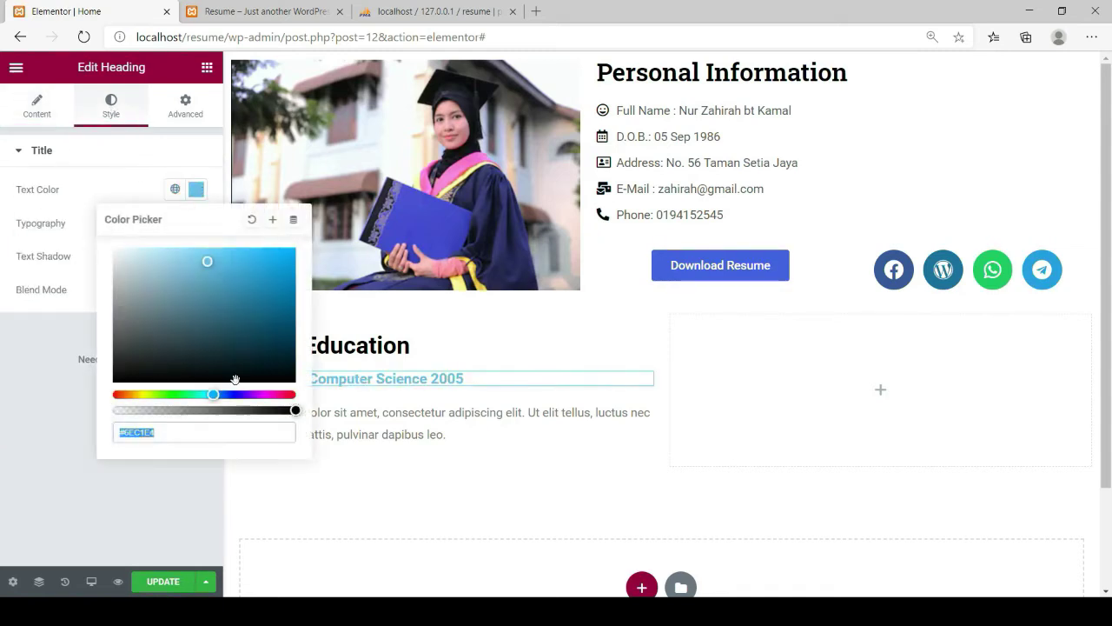
{"action": "left_click", "coordinate": [288, 379]}
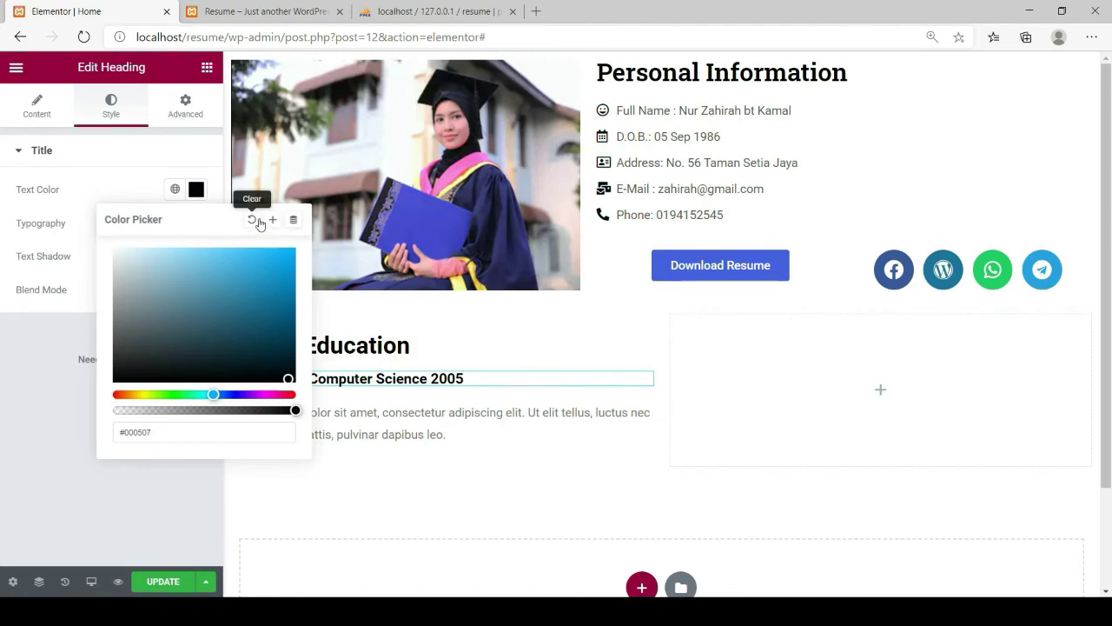
{"action": "left_click", "coordinate": [120, 186]}
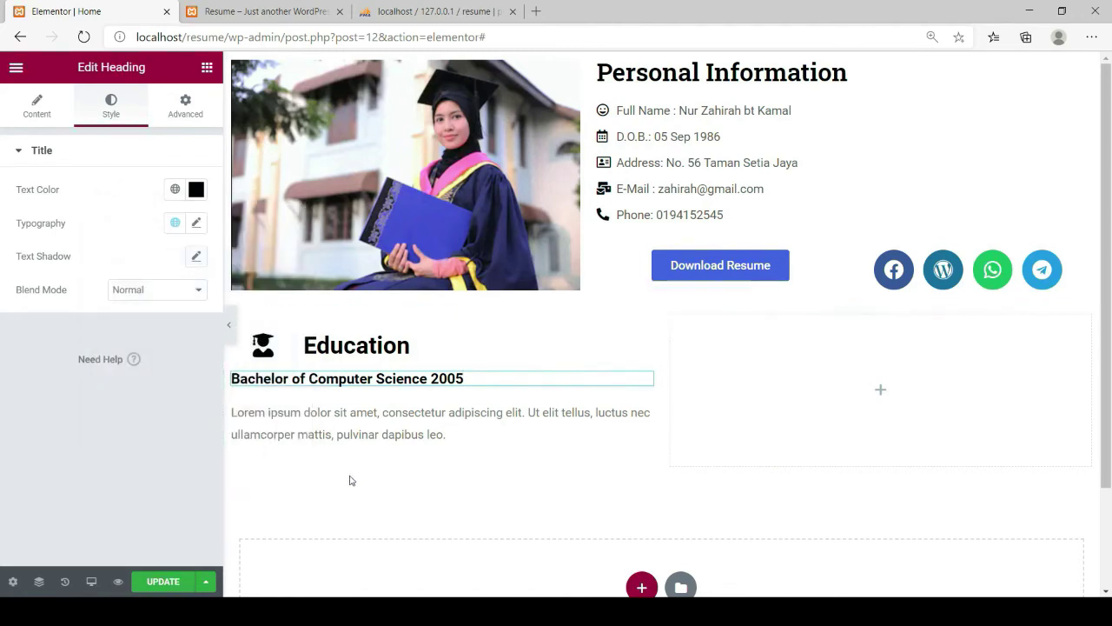
{"action": "scroll", "coordinate": [352, 476], "scroll_direction": "down", "scroll_amount": 1}
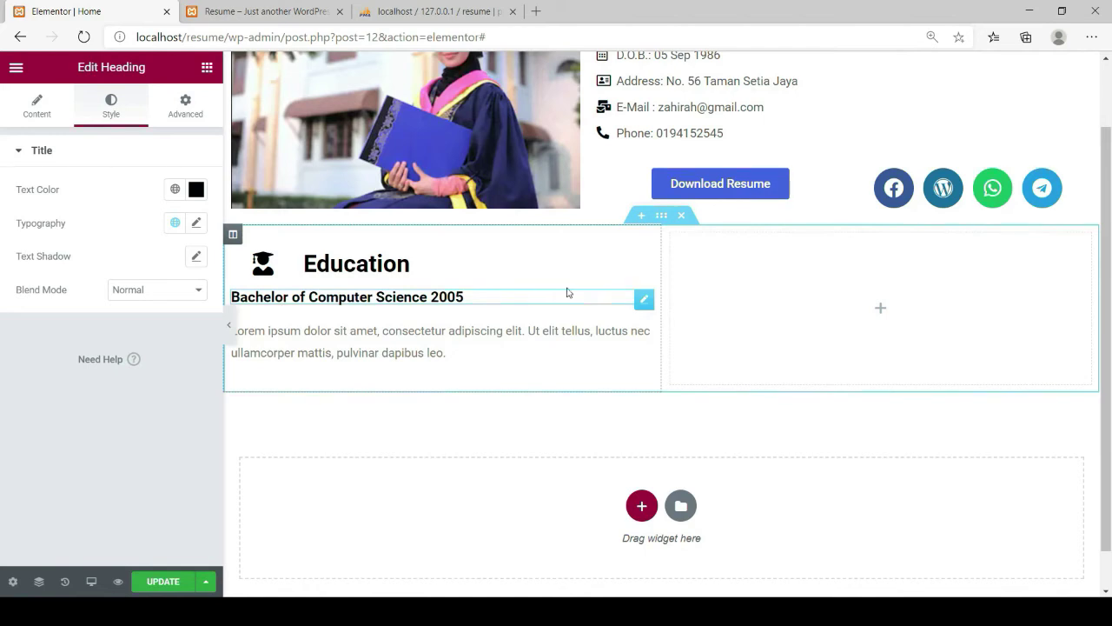
Duplicate the Bachelor heading and its paragraph, placing the copies below the first pair
{"action": "right_click", "coordinate": [644, 300]}
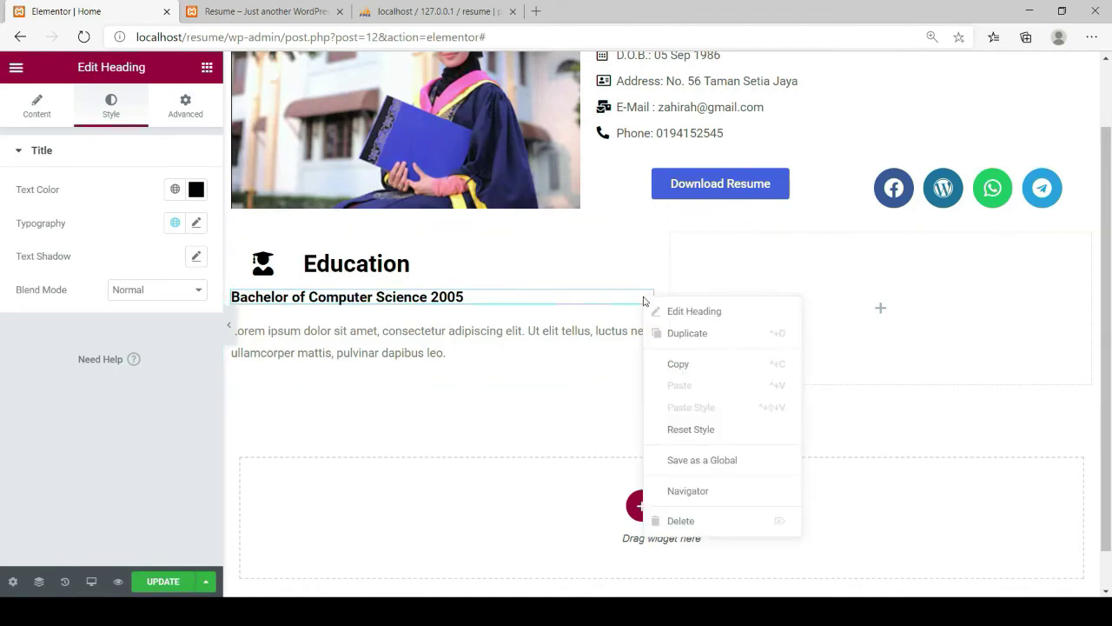
{"action": "left_click", "coordinate": [671, 333]}
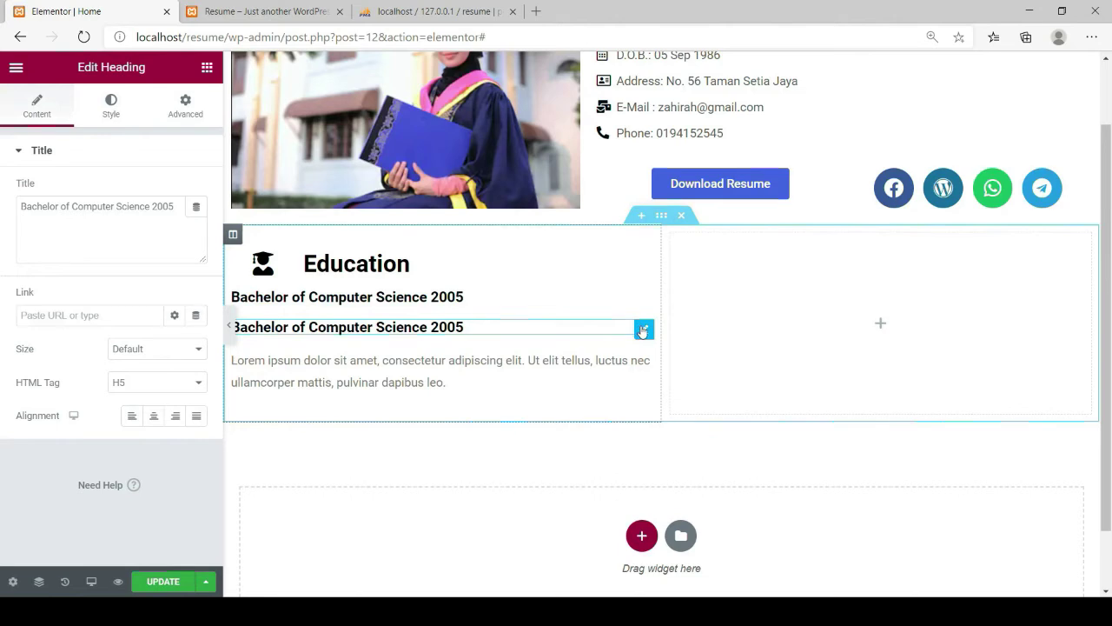
{"action": "mouse_move", "coordinate": [642, 330]}
{"action": "left_mouse_down"}
{"action": "mouse_move", "coordinate": [631, 360]}
{"action": "mouse_move", "coordinate": [393, 387]}
{"action": "left_mouse_up"}
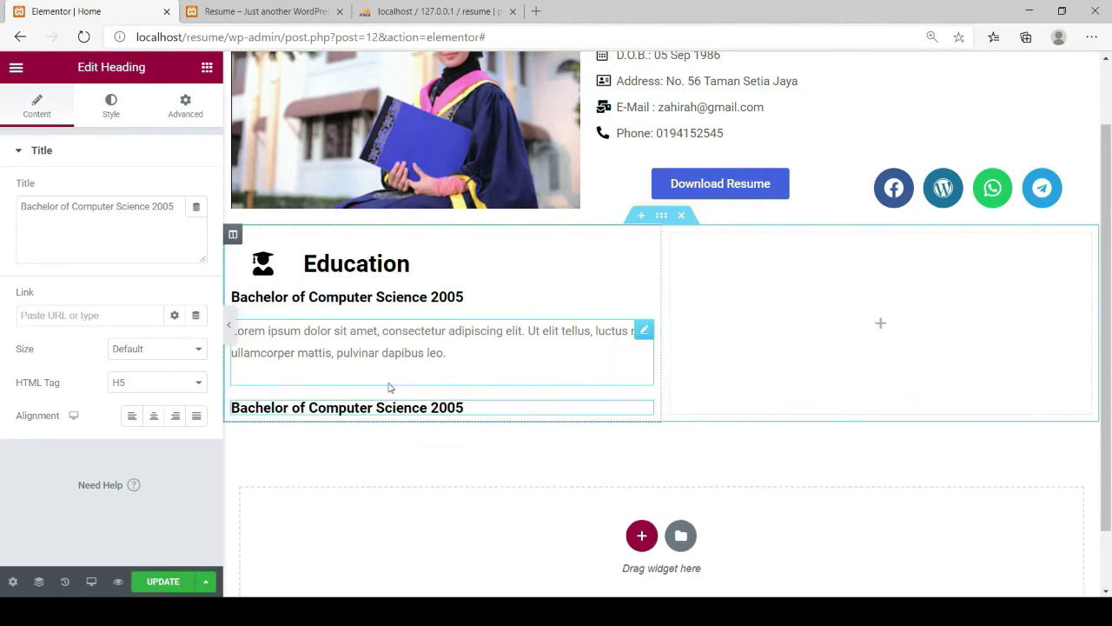
{"action": "right_click", "coordinate": [644, 334]}
{"action": "left_click", "coordinate": [668, 369]}
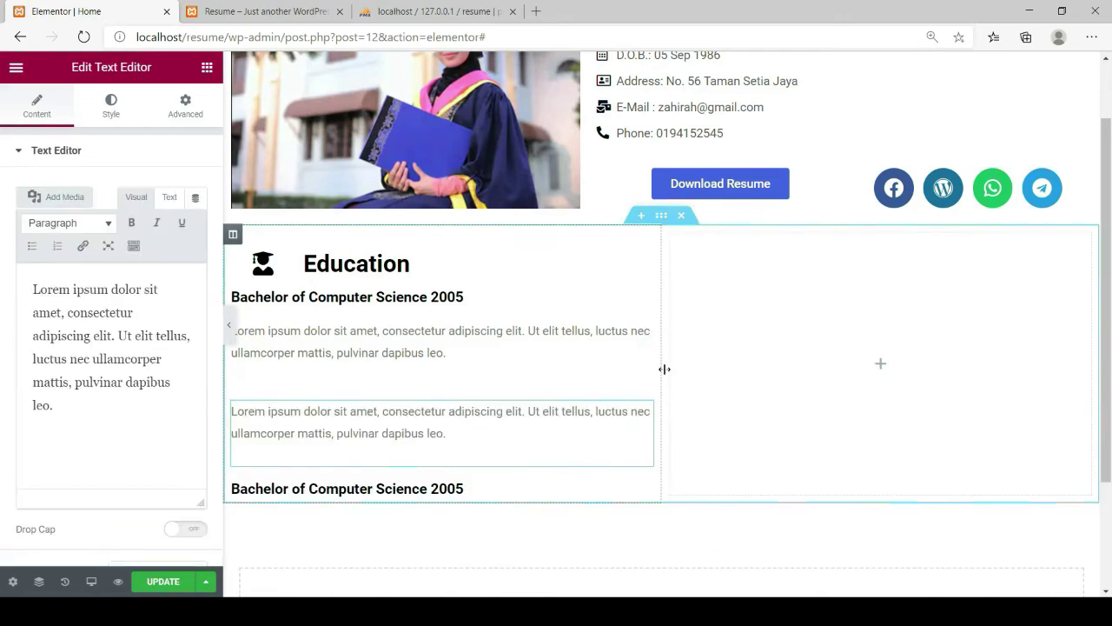
{"action": "left_click_drag", "start_coordinate": [643, 412], "coordinate": [417, 443]}
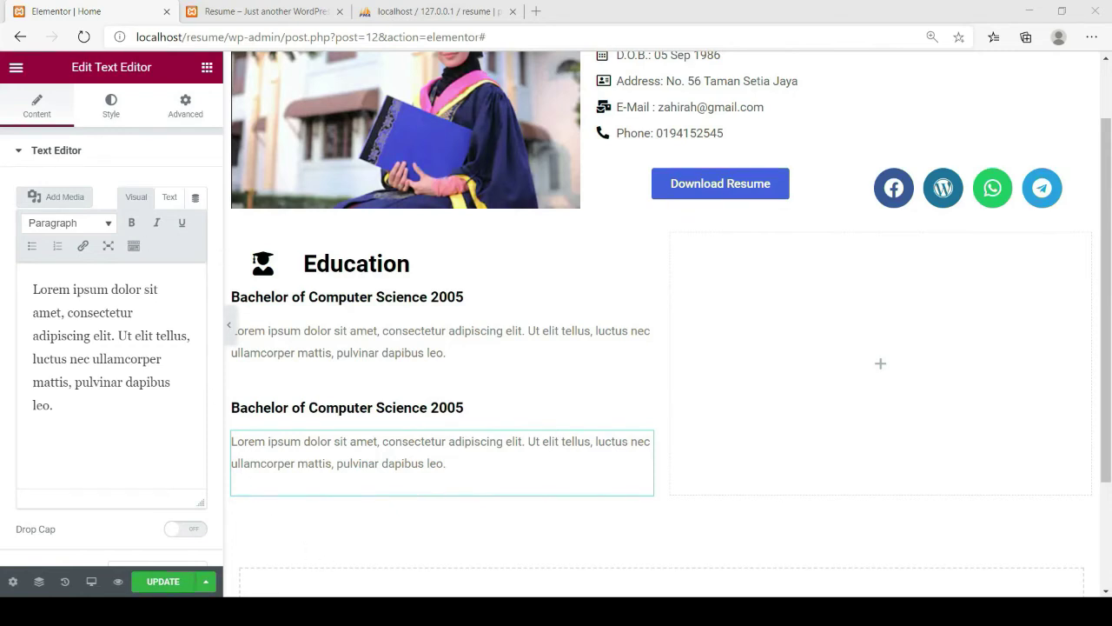
{"action": "left_click", "coordinate": [232, 409]}
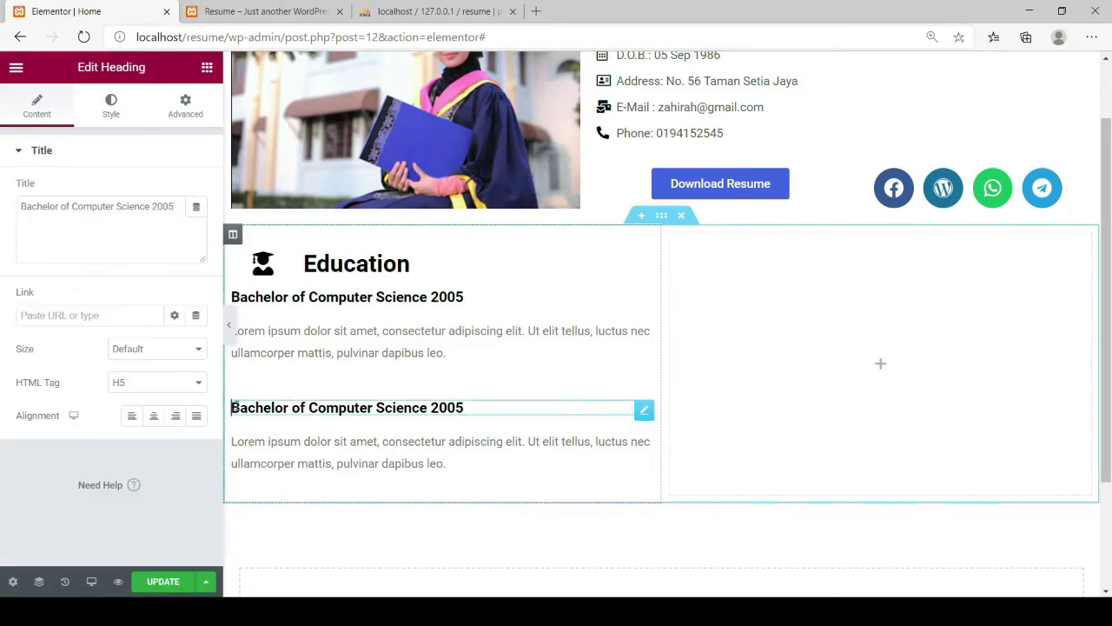
Retitle the second heading 'Diploma in Computer Engineering 2007' and save the page
{"action": "left_click_drag", "start_coordinate": [232, 409], "coordinate": [470, 406]}
{"action": "left_click_drag", "start_coordinate": [175, 207], "coordinate": [0, 214]}
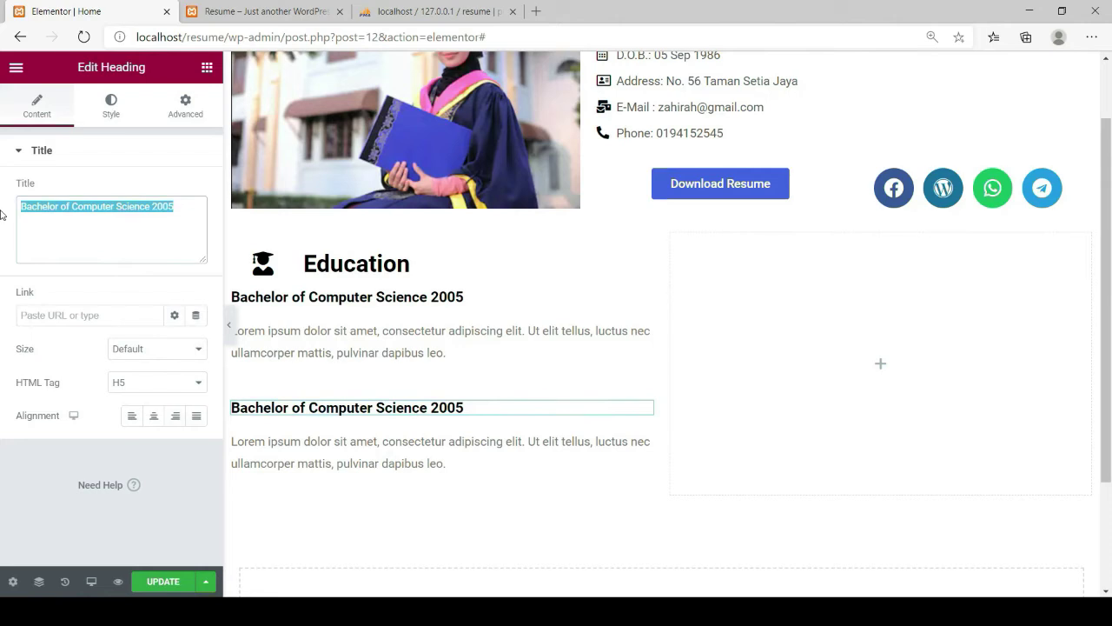
{"action": "type", "text": "Diploma in Computer Engineering 2007"}
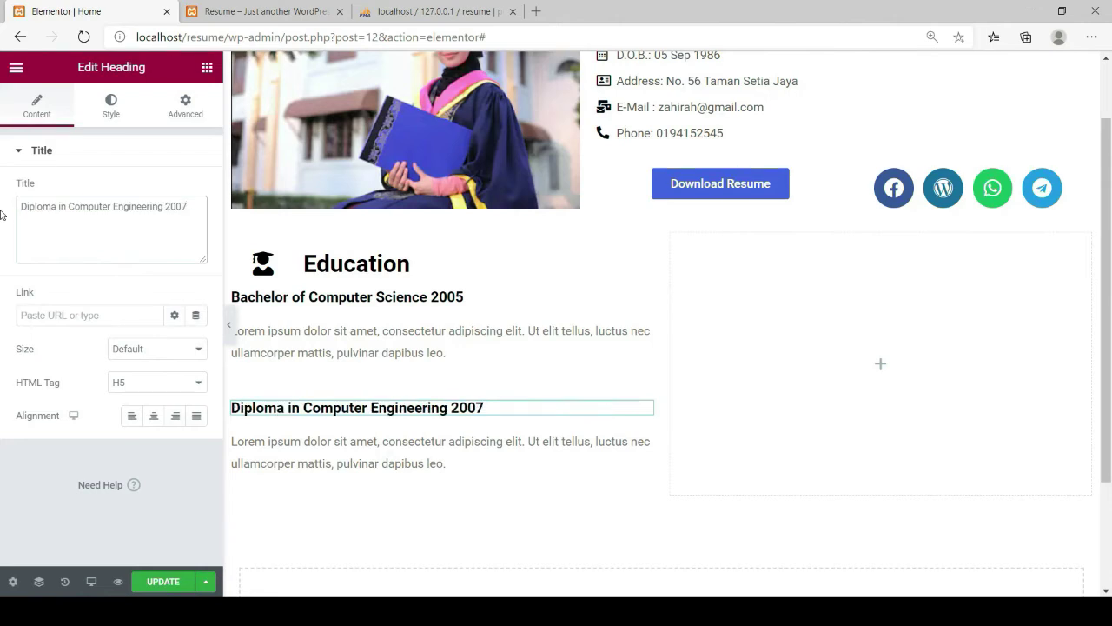
{"action": "left_click", "coordinate": [151, 582]}
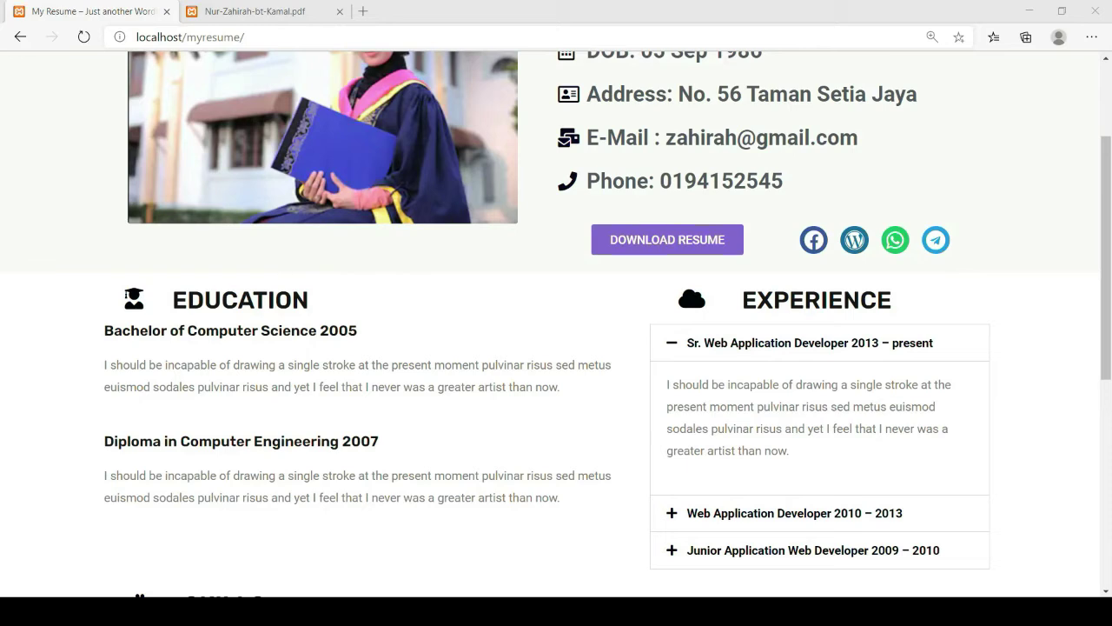
{"action": "left_click", "coordinate": [591, 571]}
{"action": "key", "text": "alt+Tab"}
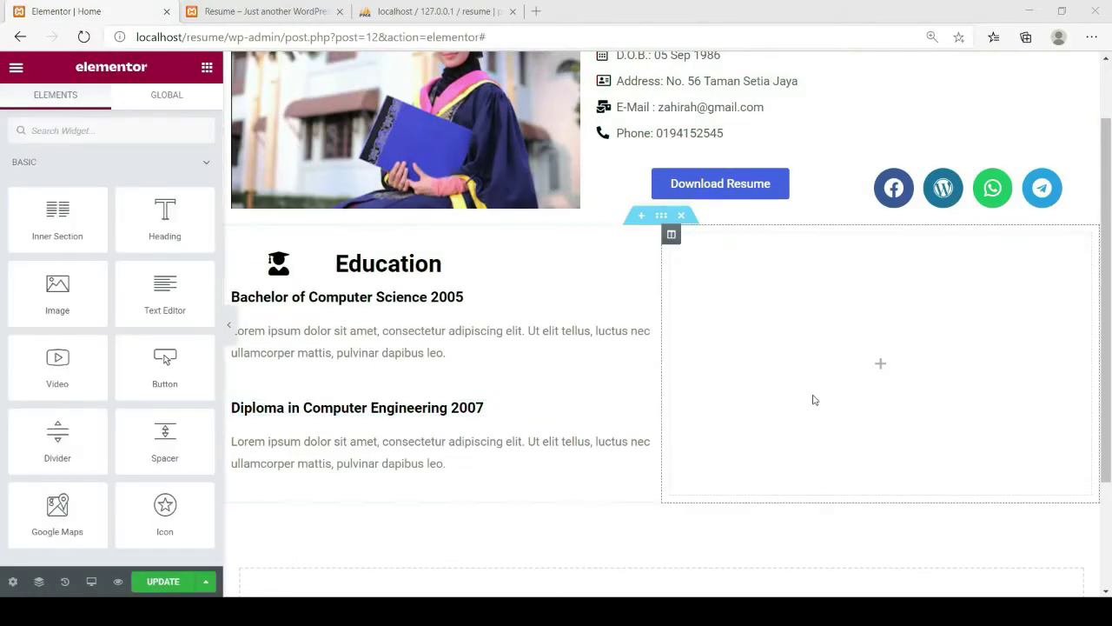
Duplicate the Education title row and move the copy into the right-hand column
{"action": "left_click", "coordinate": [855, 344]}
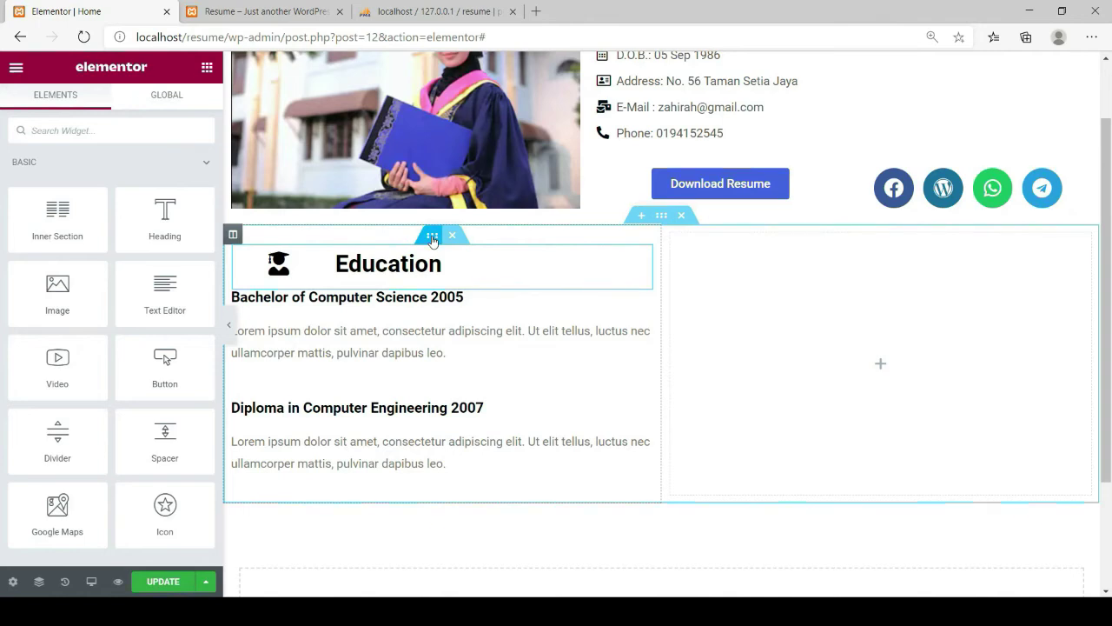
{"action": "right_click", "coordinate": [433, 240]}
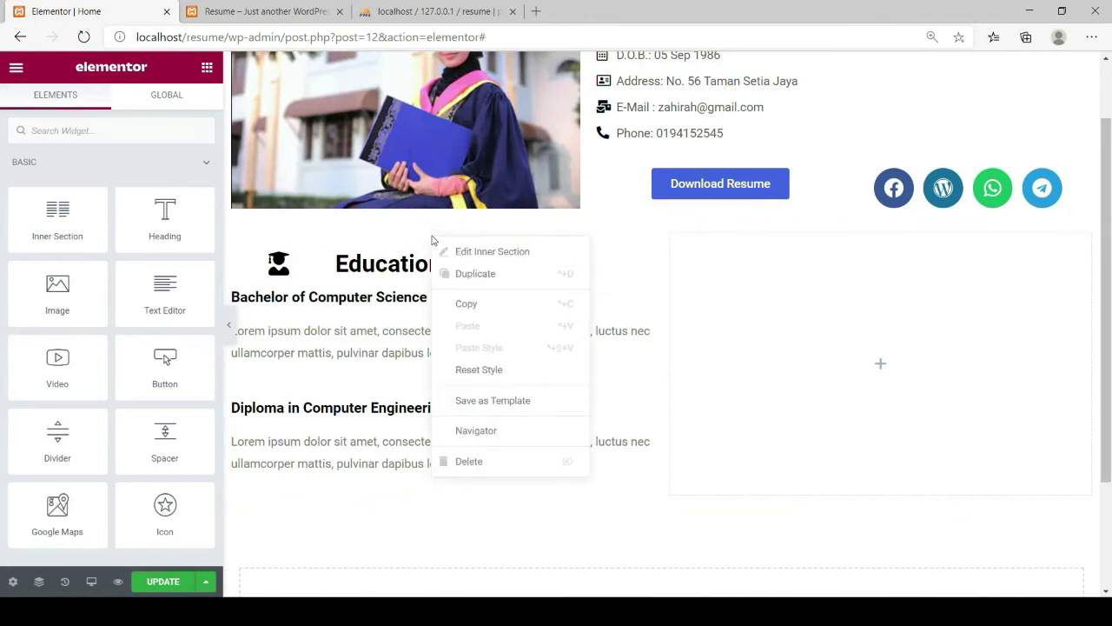
{"action": "left_click", "coordinate": [462, 277]}
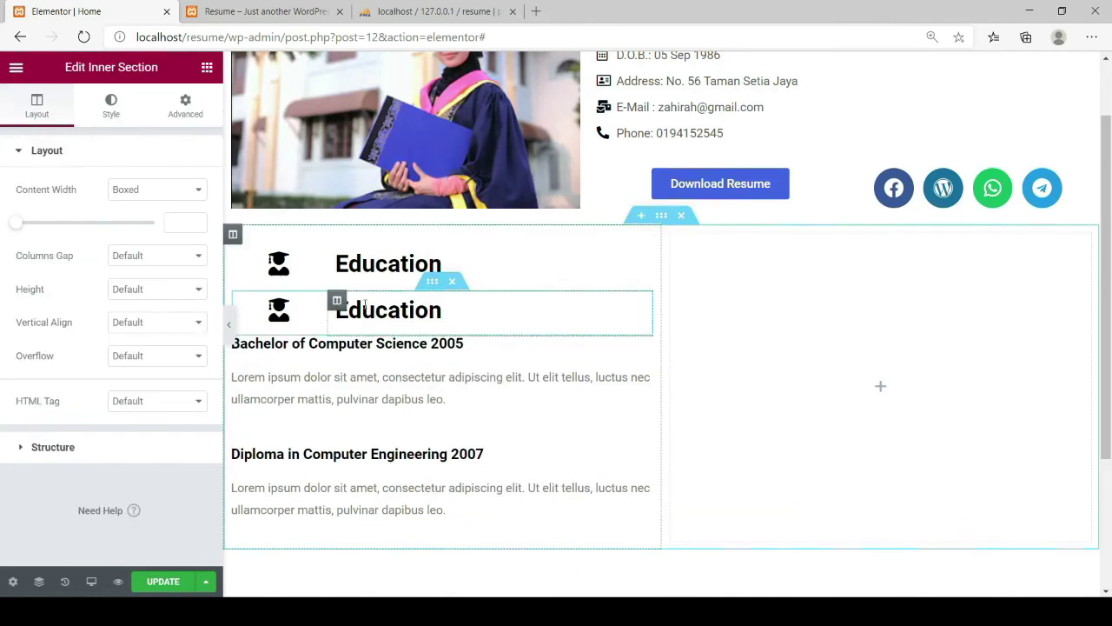
{"action": "left_click_drag", "start_coordinate": [432, 285], "coordinate": [912, 279]}
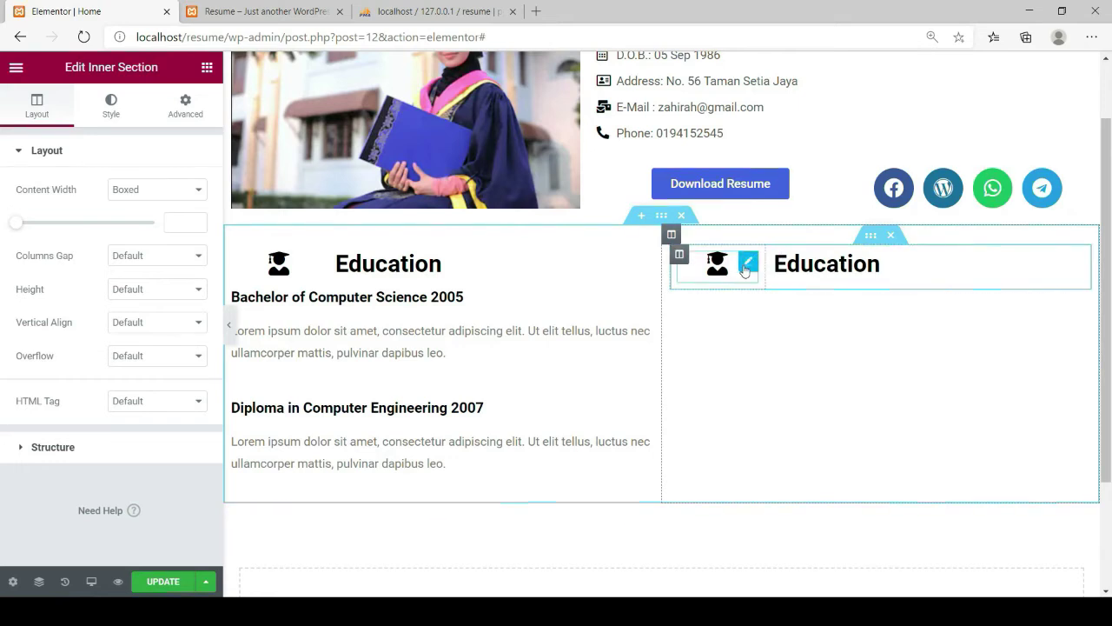
{"action": "left_click", "coordinate": [748, 264]}
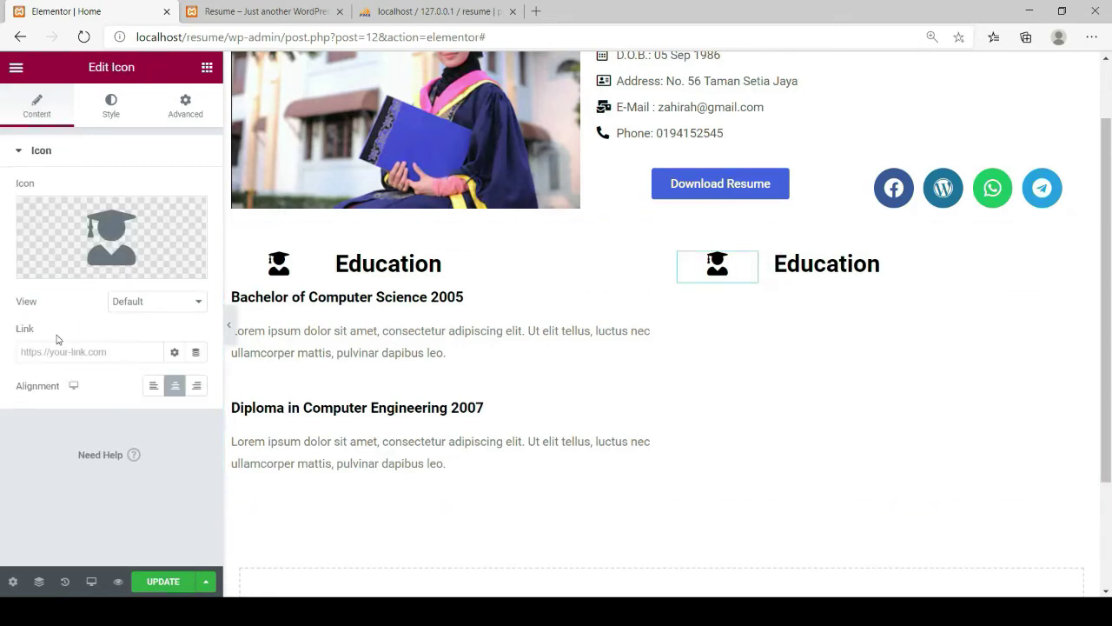
Swap the copied row's graduate icon for the Cloud icon from the icon library
{"action": "left_click", "coordinate": [63, 267]}
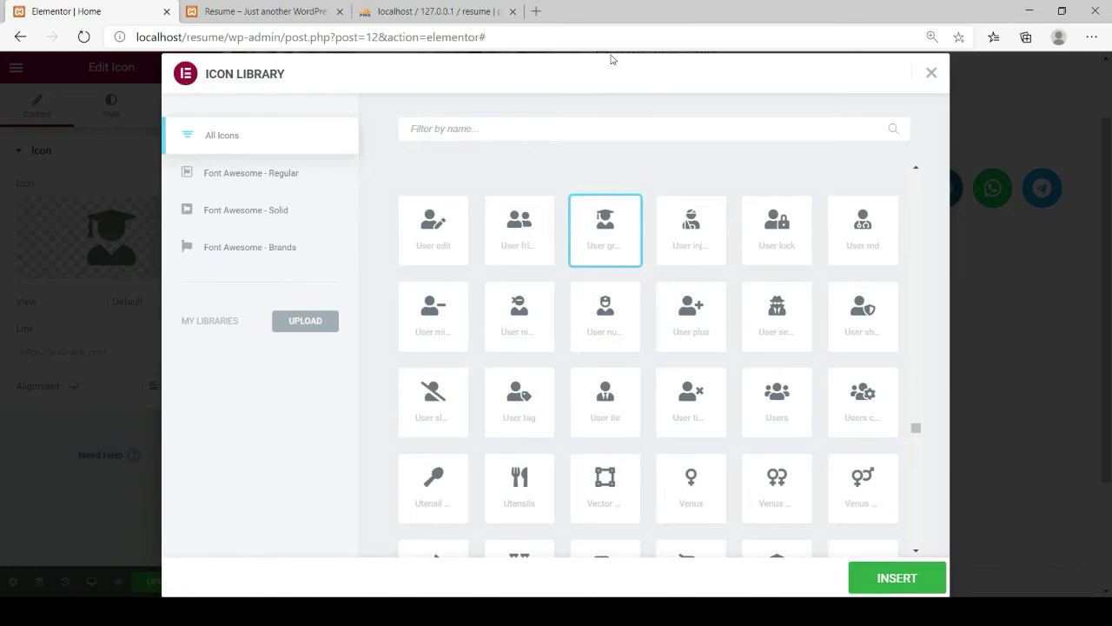
{"action": "type", "text": "clo"}
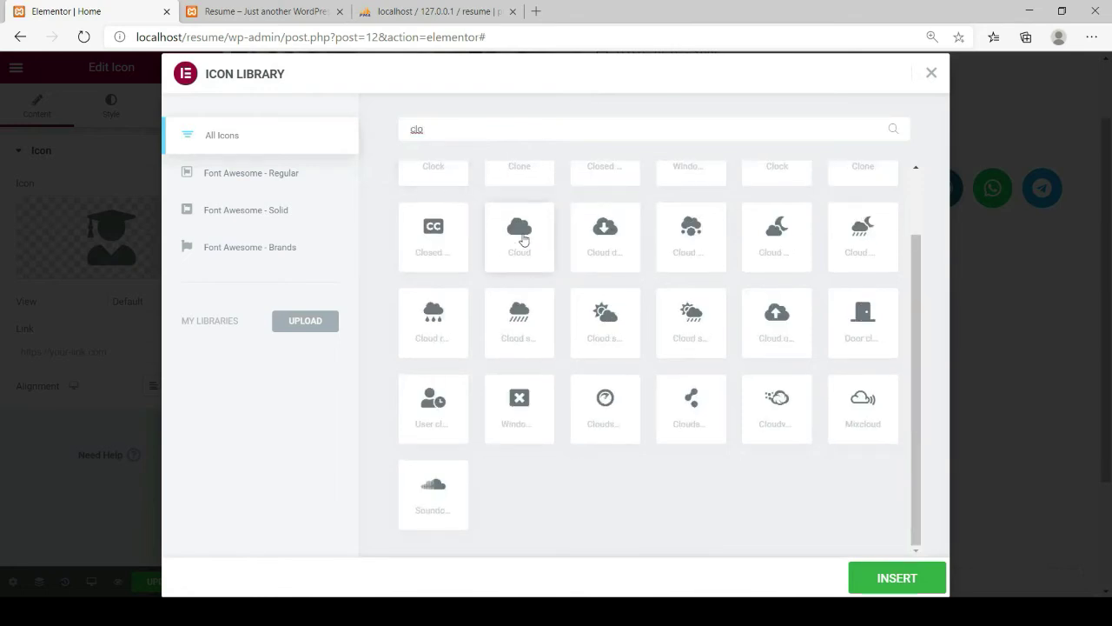
{"action": "left_click", "coordinate": [522, 246]}
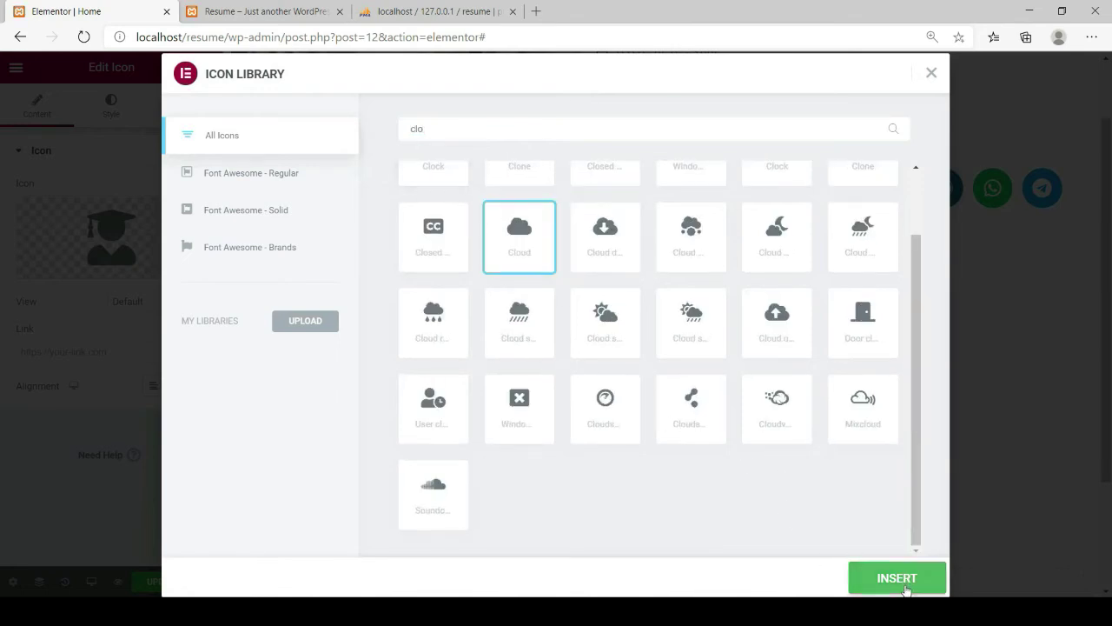
{"action": "left_click", "coordinate": [887, 578]}
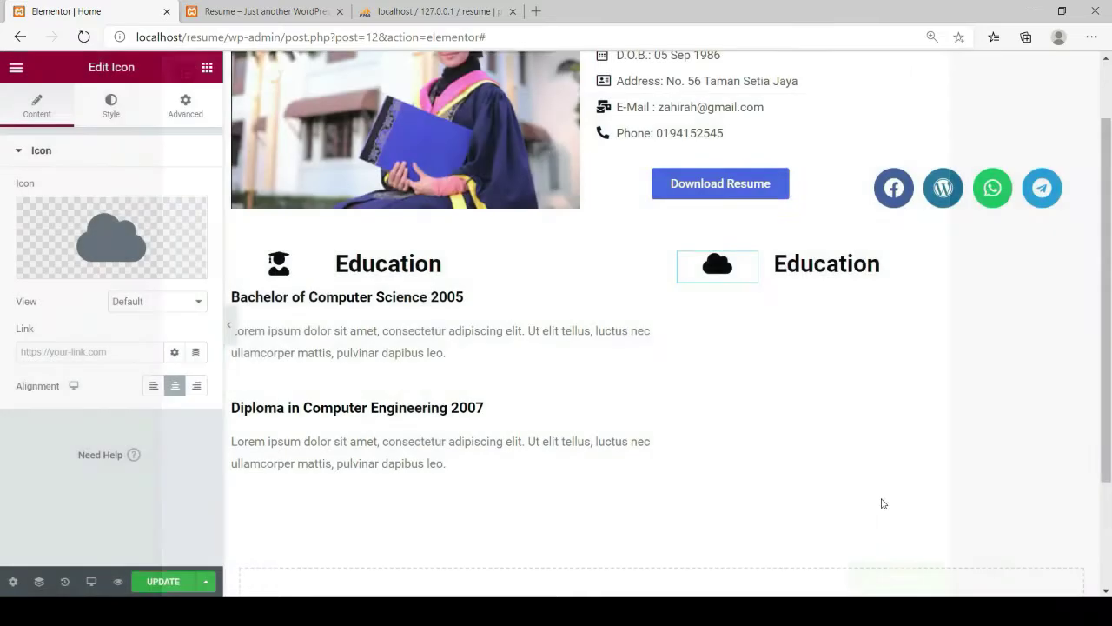
Replace the right column's heading title with 'Experiences'
{"action": "left_click", "coordinate": [883, 266]}
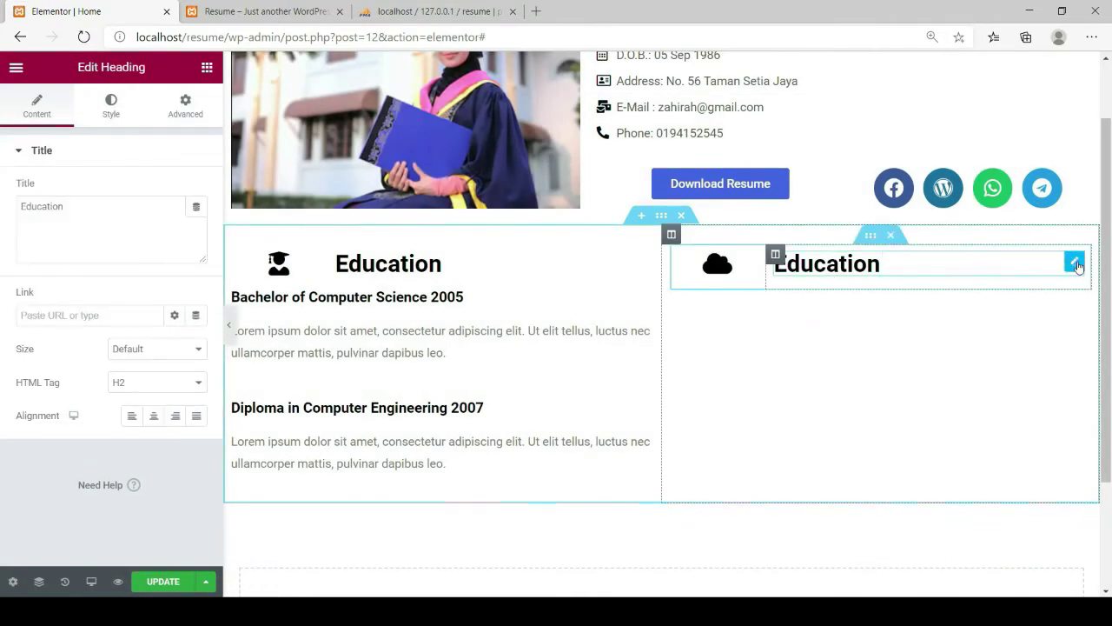
{"action": "left_click_drag", "start_coordinate": [881, 266], "coordinate": [772, 266]}
{"action": "left_click_drag", "start_coordinate": [75, 208], "coordinate": [2, 218]}
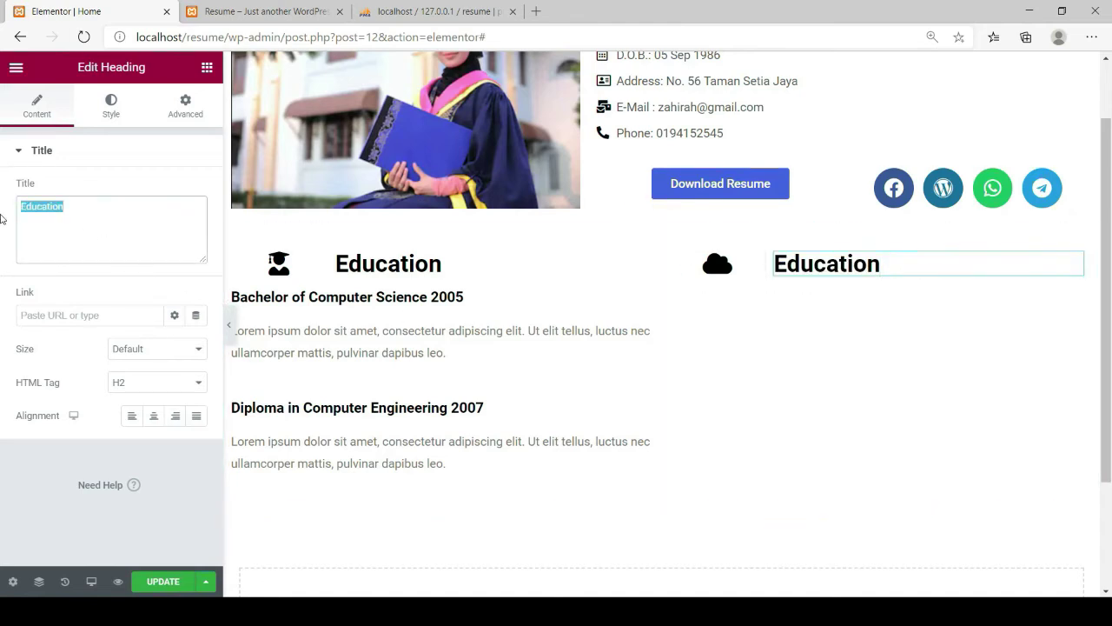
{"action": "type", "text": "Experiences"}
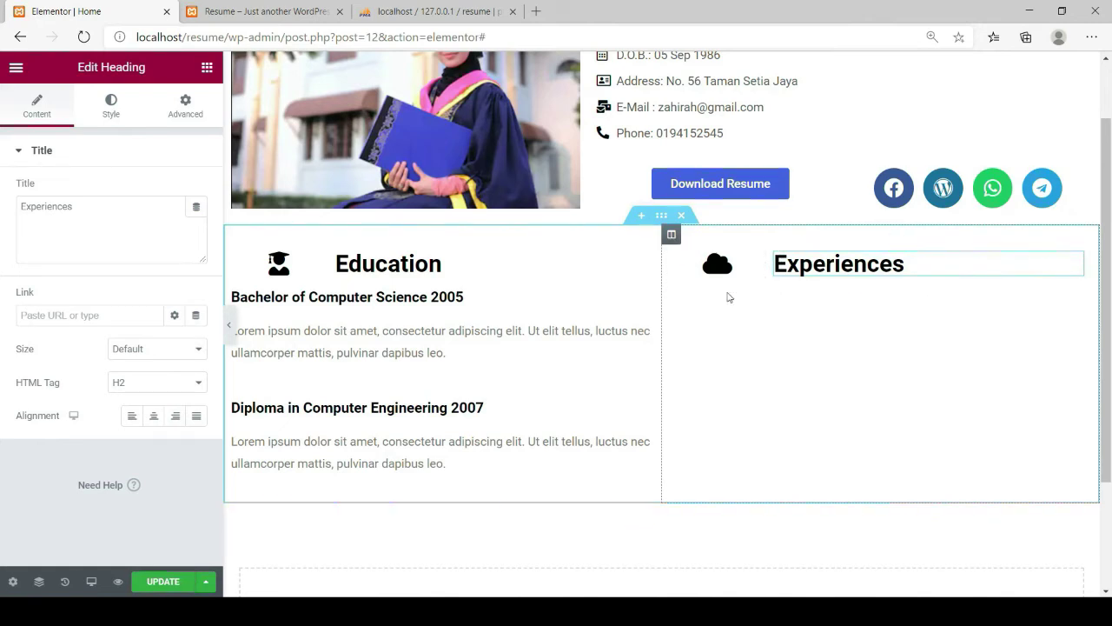
Drag an Accordion widget from the widgets list into the right column
{"action": "left_click", "coordinate": [206, 67]}
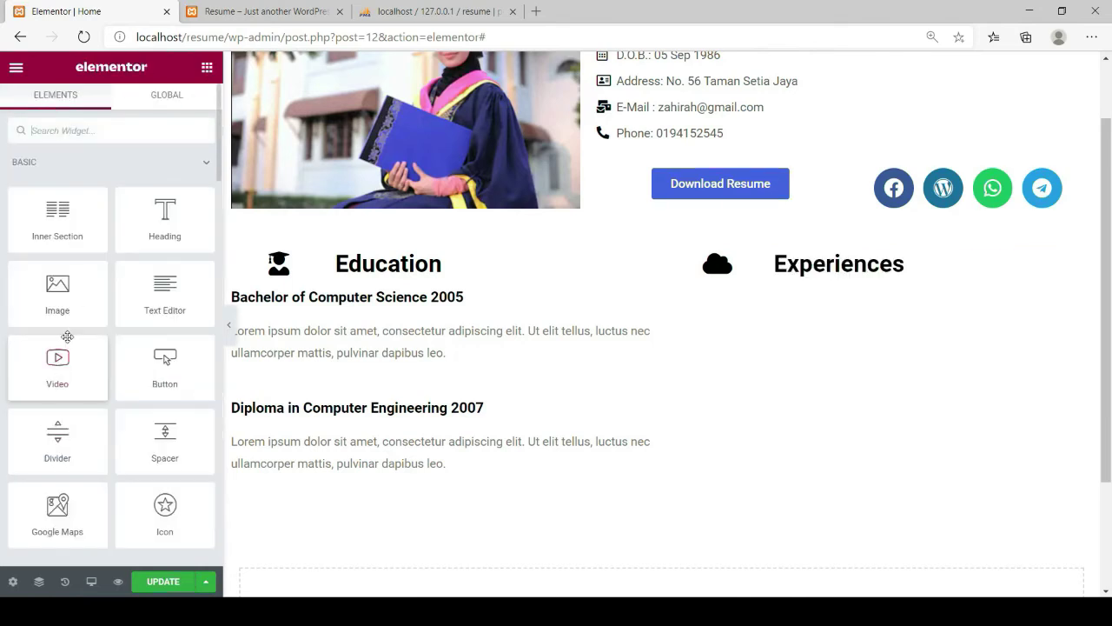
{"action": "scroll", "coordinate": [64, 341], "scroll_direction": "down", "scroll_amount": 2}
{"action": "scroll", "coordinate": [65, 342], "scroll_direction": "down", "scroll_amount": 8}
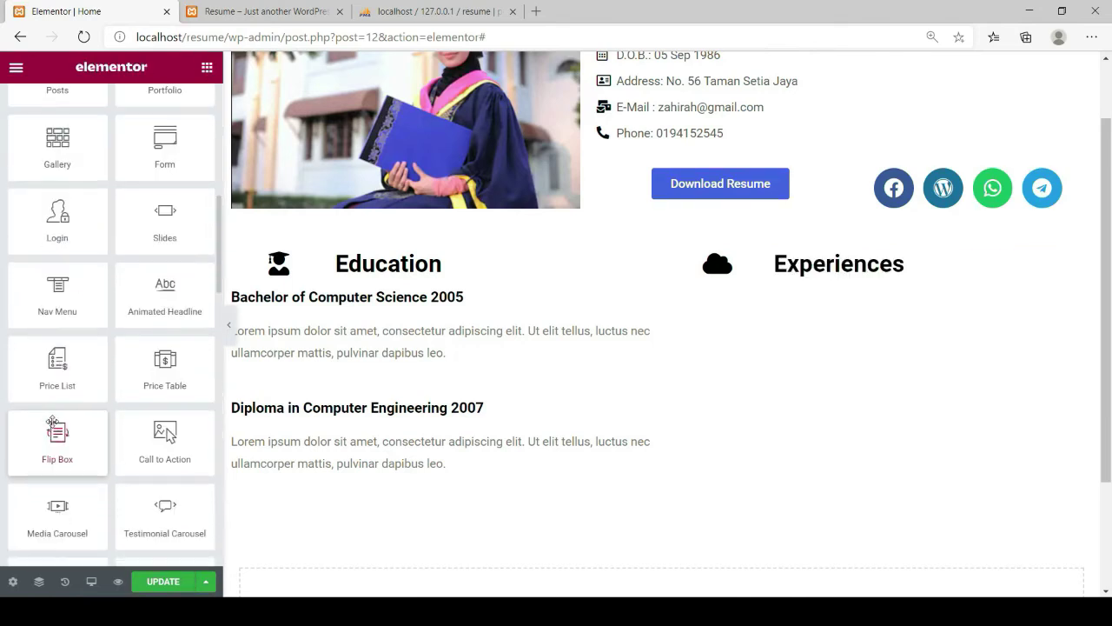
{"action": "scroll", "coordinate": [56, 418], "scroll_direction": "down", "scroll_amount": 5}
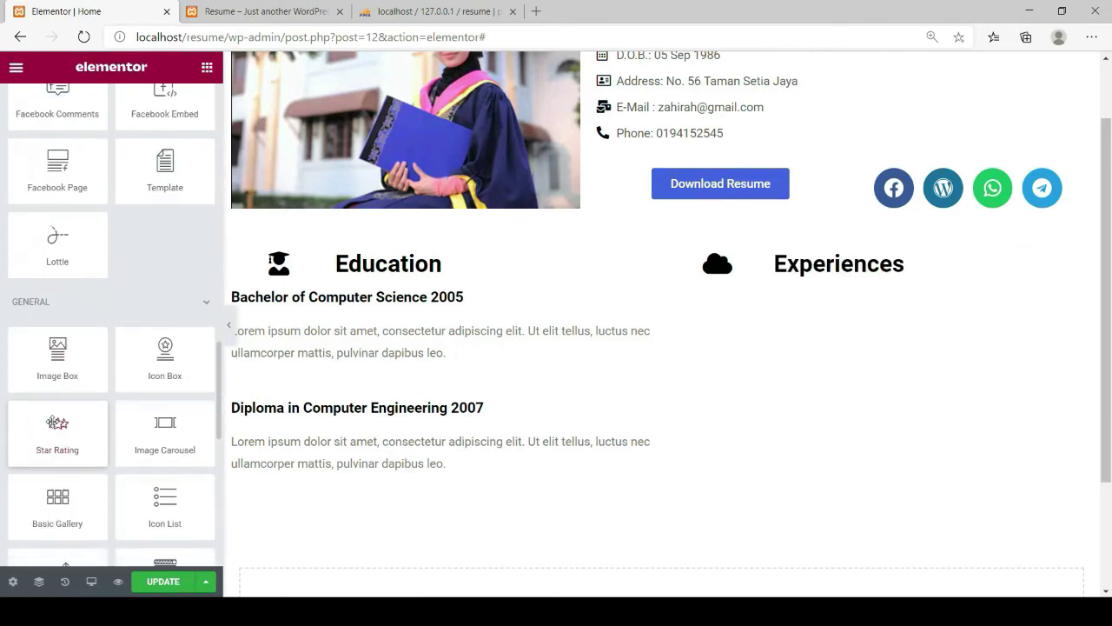
{"action": "scroll", "coordinate": [53, 423], "scroll_direction": "down", "scroll_amount": 2}
{"action": "scroll", "coordinate": [53, 420], "scroll_direction": "down", "scroll_amount": 2}
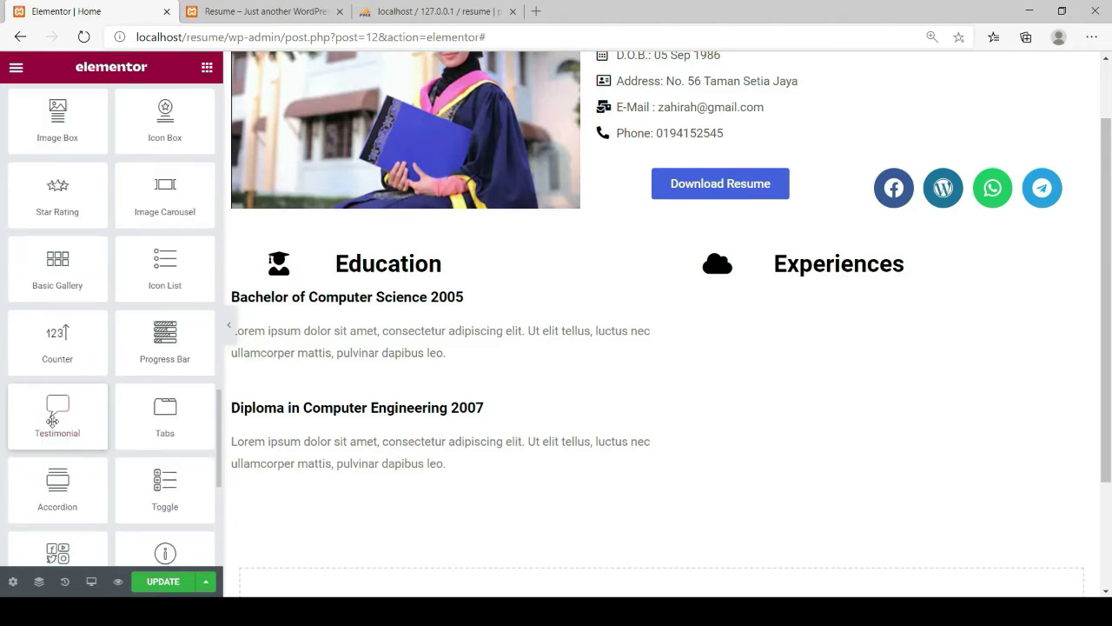
{"action": "left_click_drag", "start_coordinate": [57, 401], "coordinate": [819, 310]}
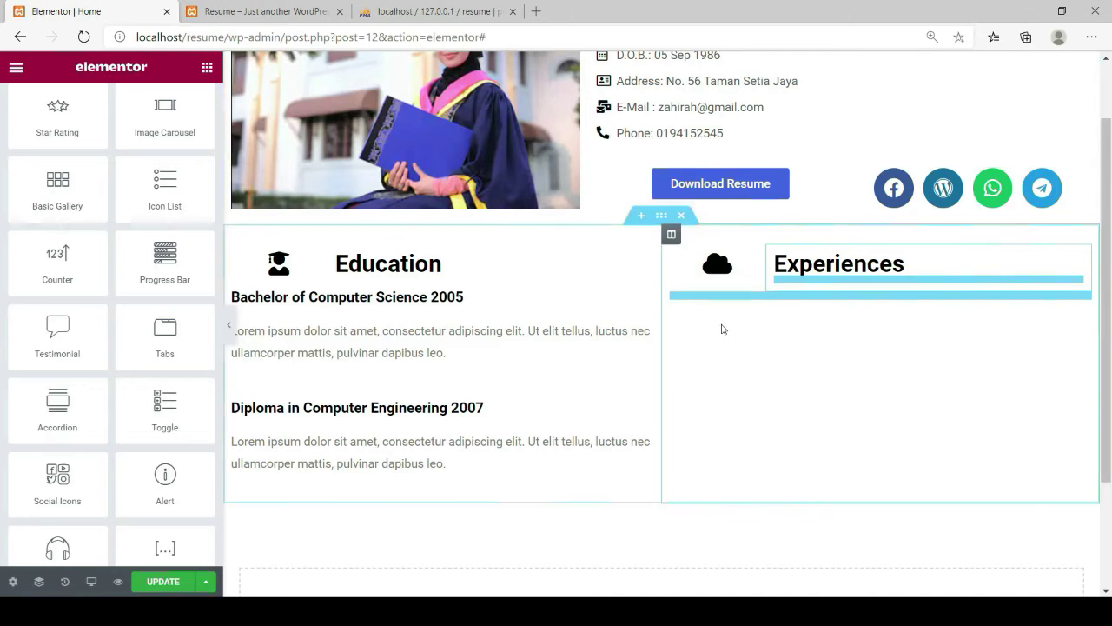
Undo back to the Education heading, then drop the Accordion beneath it again
{"action": "left_click", "coordinate": [826, 285]}
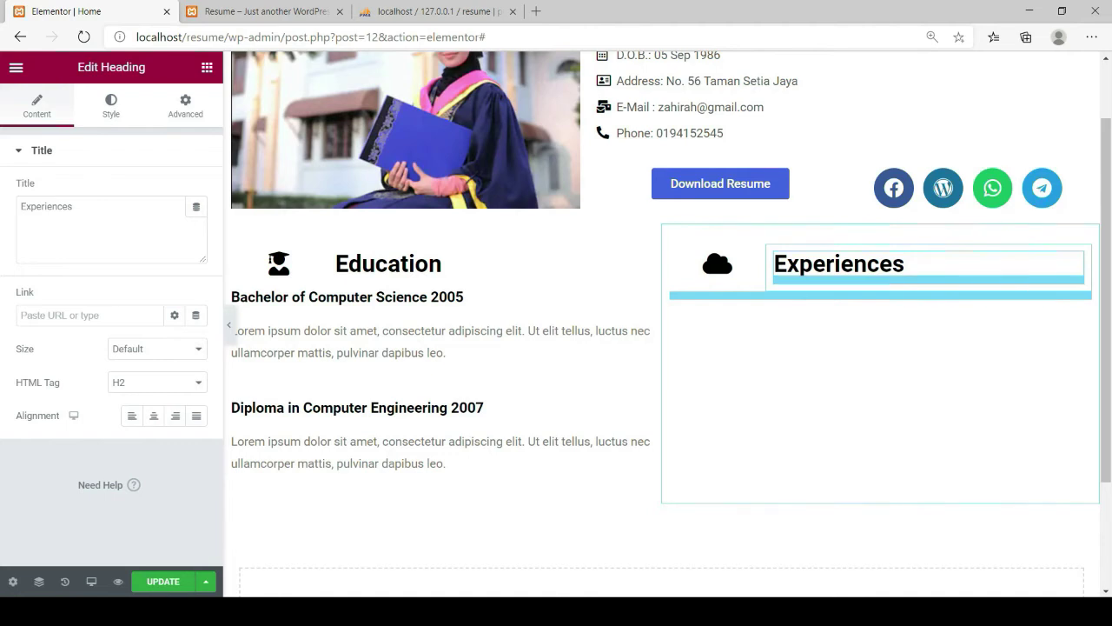
{"action": "key", "text": "ctrl+z"}
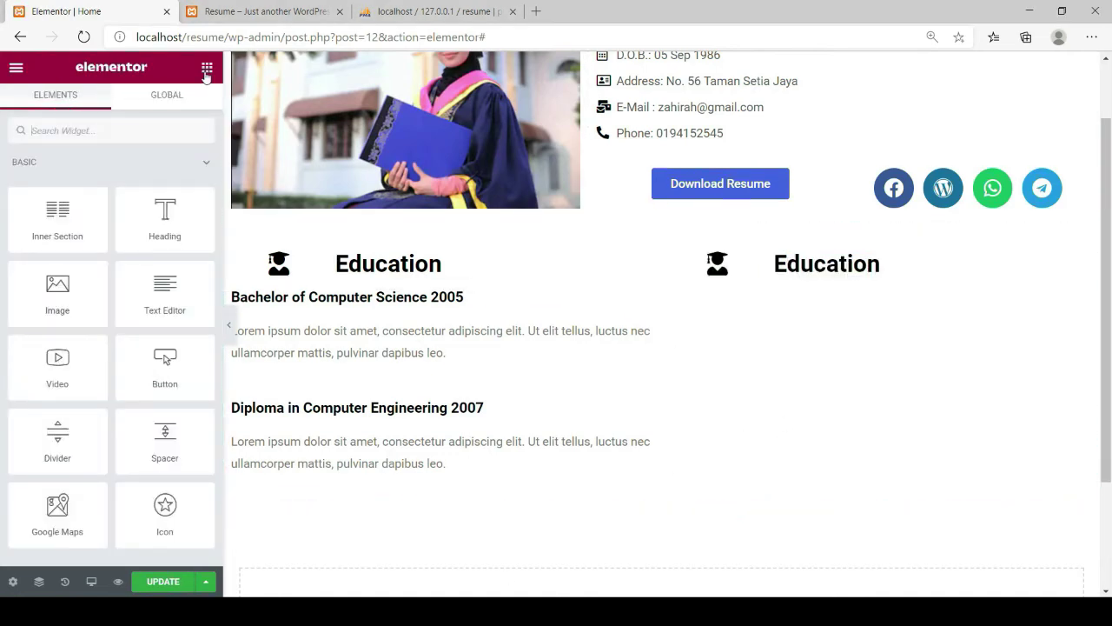
{"action": "scroll", "coordinate": [82, 361], "scroll_direction": "down", "scroll_amount": 10}
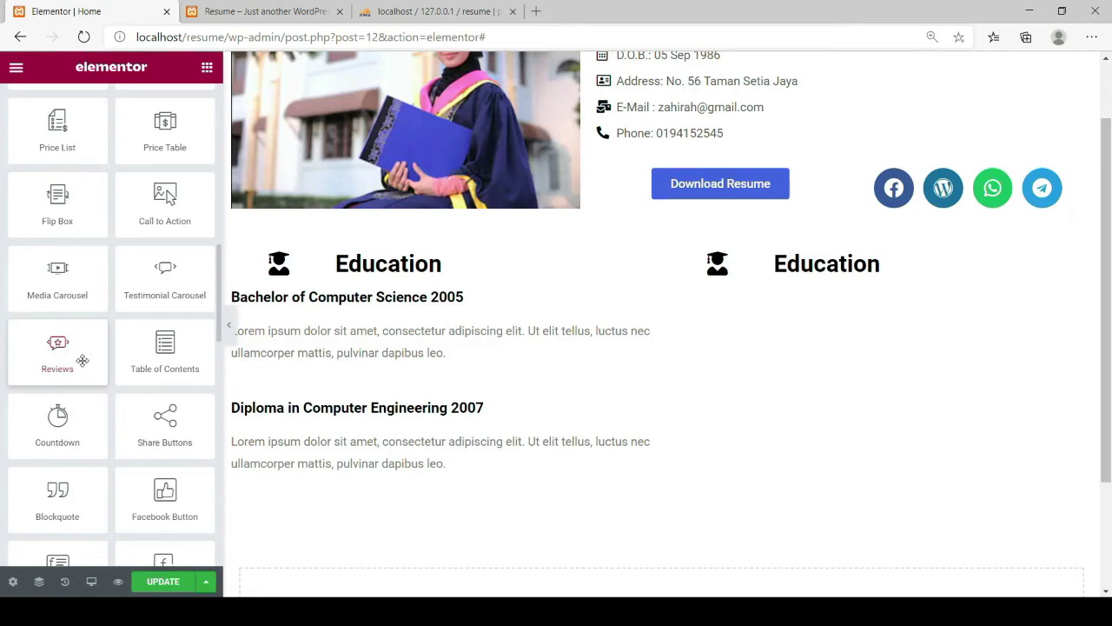
{"action": "scroll", "coordinate": [82, 361], "scroll_direction": "down", "scroll_amount": 6}
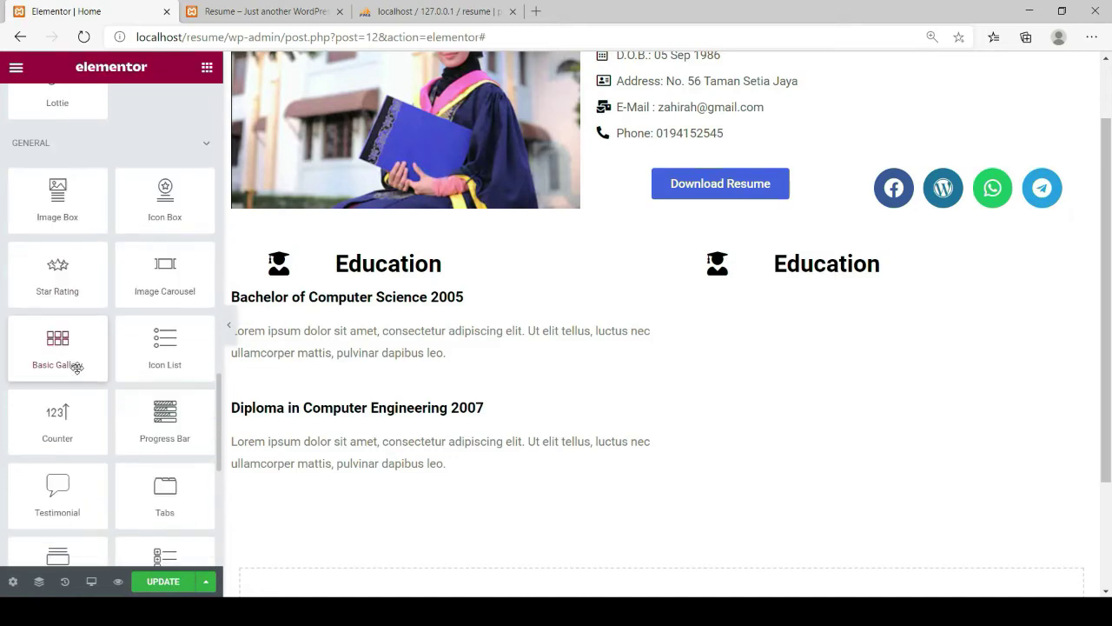
{"action": "scroll", "coordinate": [54, 391], "scroll_direction": "down", "scroll_amount": 5}
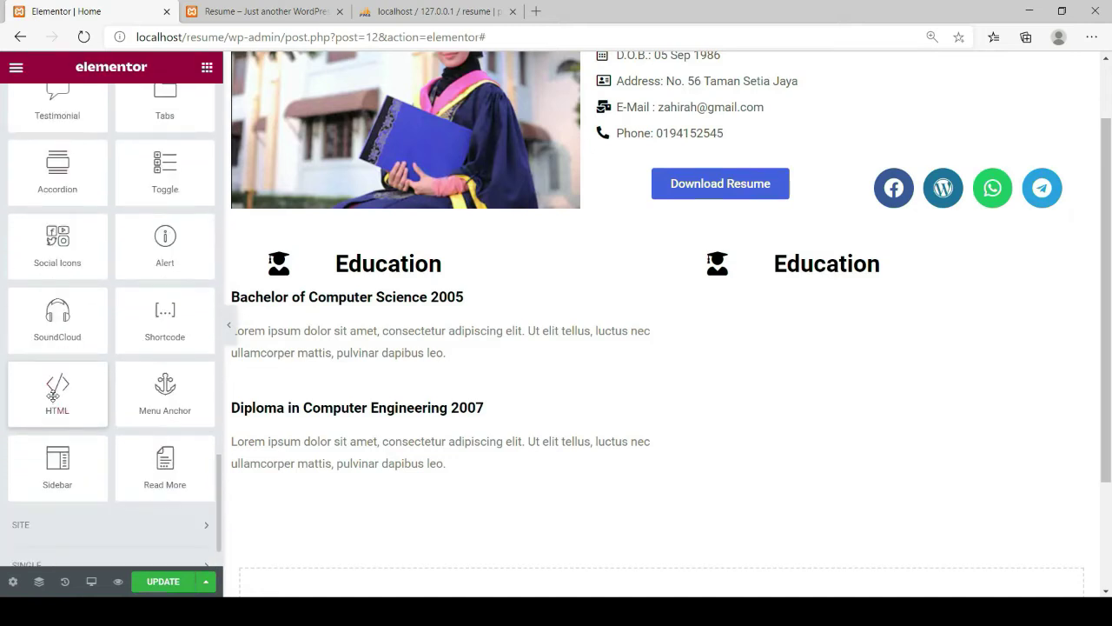
{"action": "scroll", "coordinate": [53, 393], "scroll_direction": "up", "scroll_amount": 2}
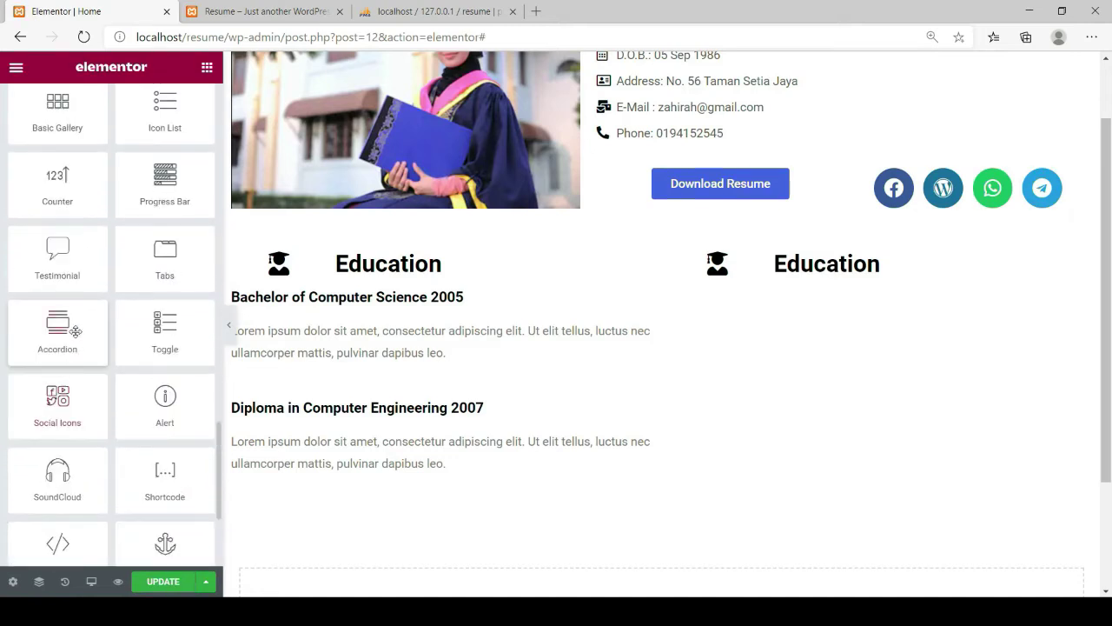
{"action": "left_click_drag", "start_coordinate": [57, 326], "coordinate": [822, 288]}
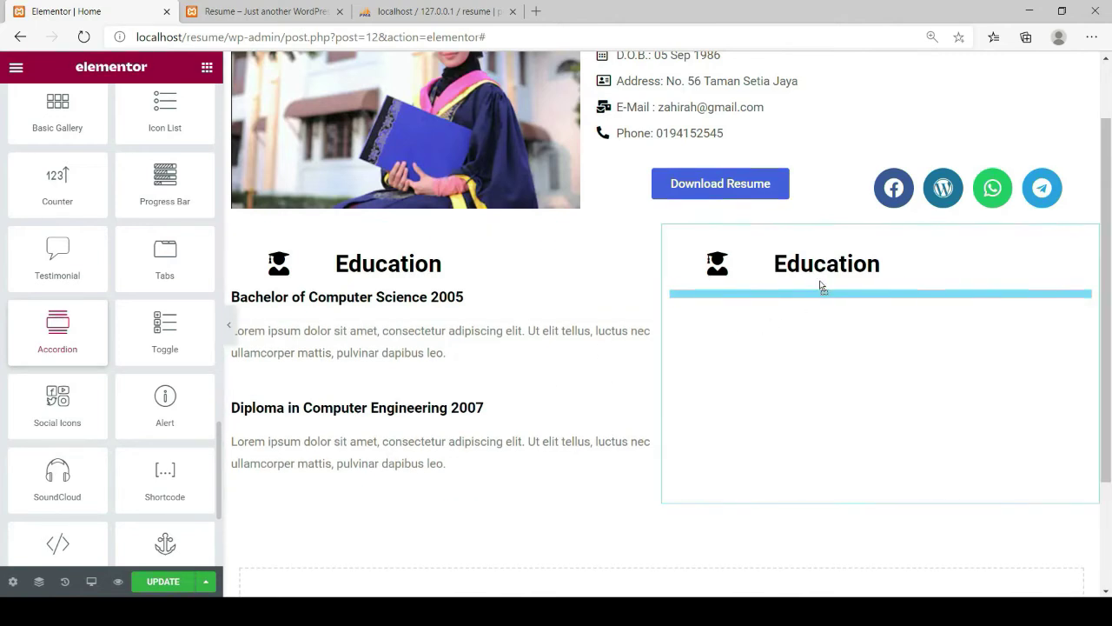
{"action": "left_click_drag", "start_coordinate": [821, 287], "coordinate": [820, 286]}
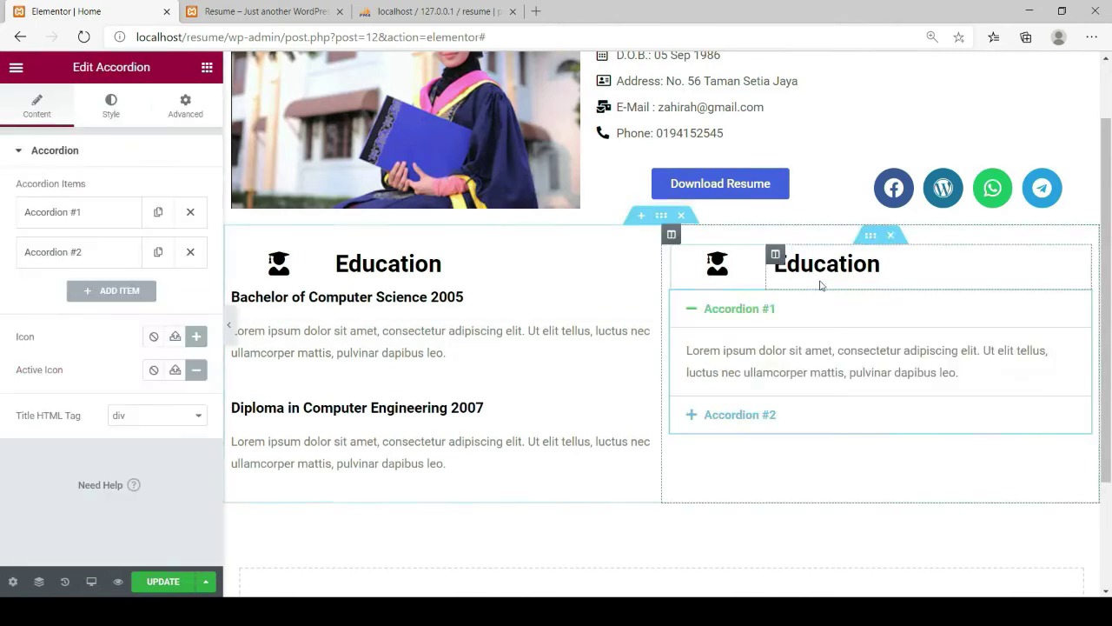
Title the first accordion item 'Sr. Web Application Developer 2013 – present'
{"action": "left_click", "coordinate": [692, 313]}
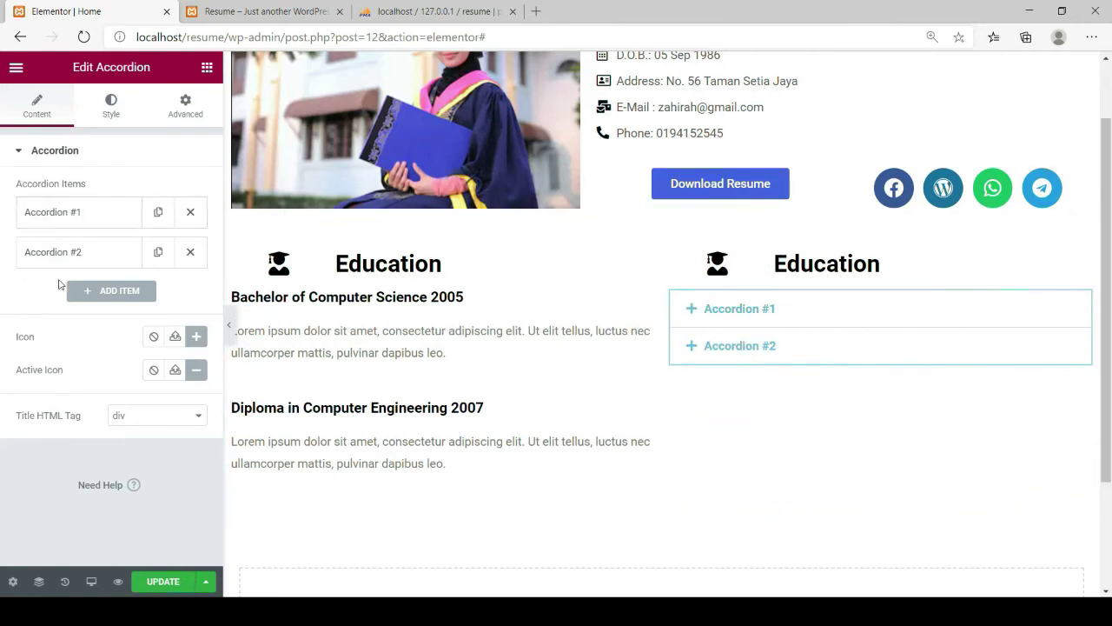
{"action": "left_click", "coordinate": [62, 214]}
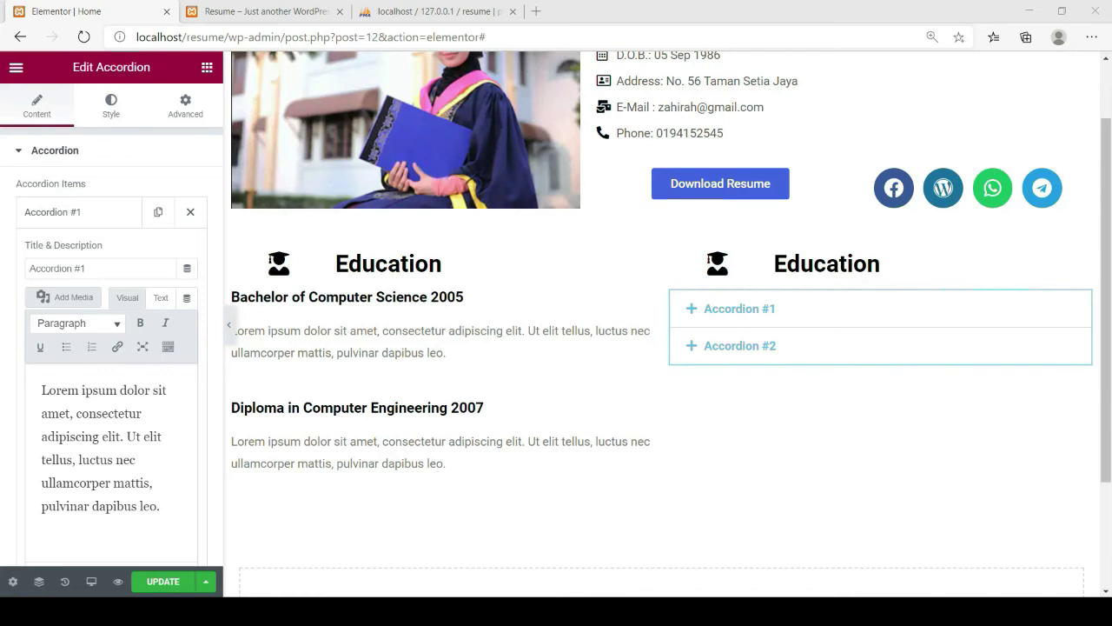
{"action": "left_click", "coordinate": [470, 548]}
{"action": "left_click_drag", "start_coordinate": [106, 264], "coordinate": [22, 285]}
{"action": "type", "text": "Sr. Web Application Developer 2013 – present"}
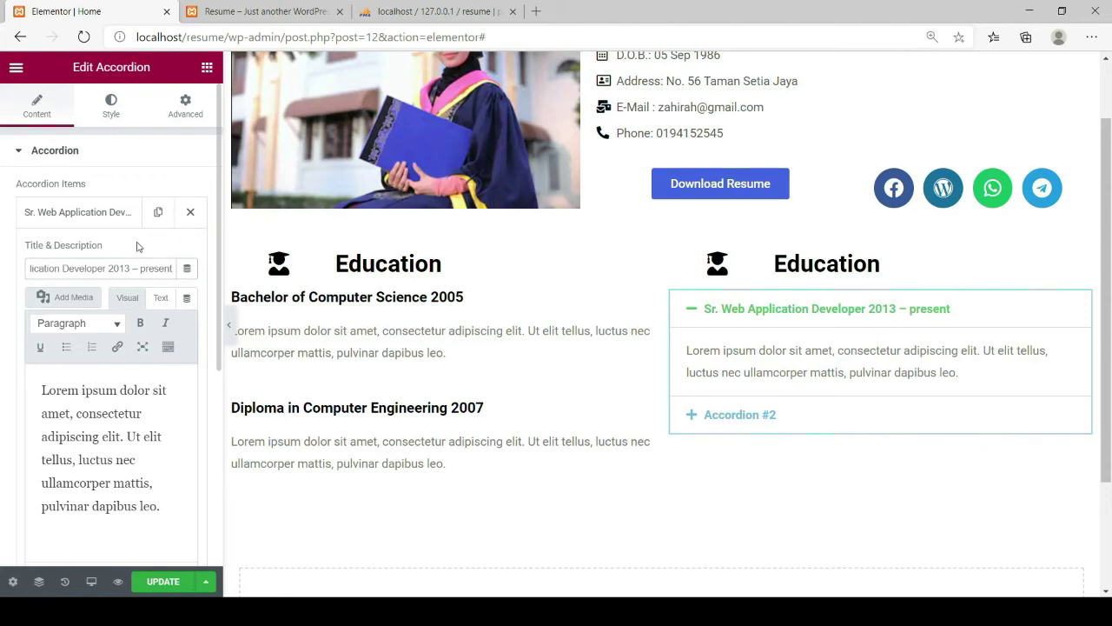
{"action": "left_click", "coordinate": [105, 216]}
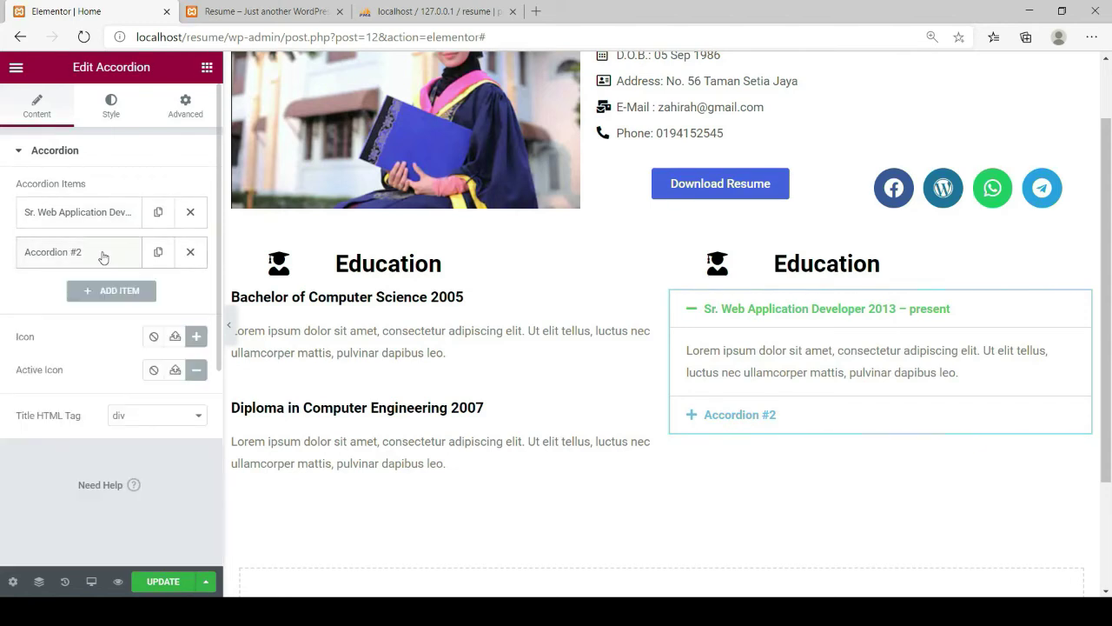
Title the second accordion item 'Web Application Developer 2010 – 2013'
{"action": "left_click", "coordinate": [103, 254]}
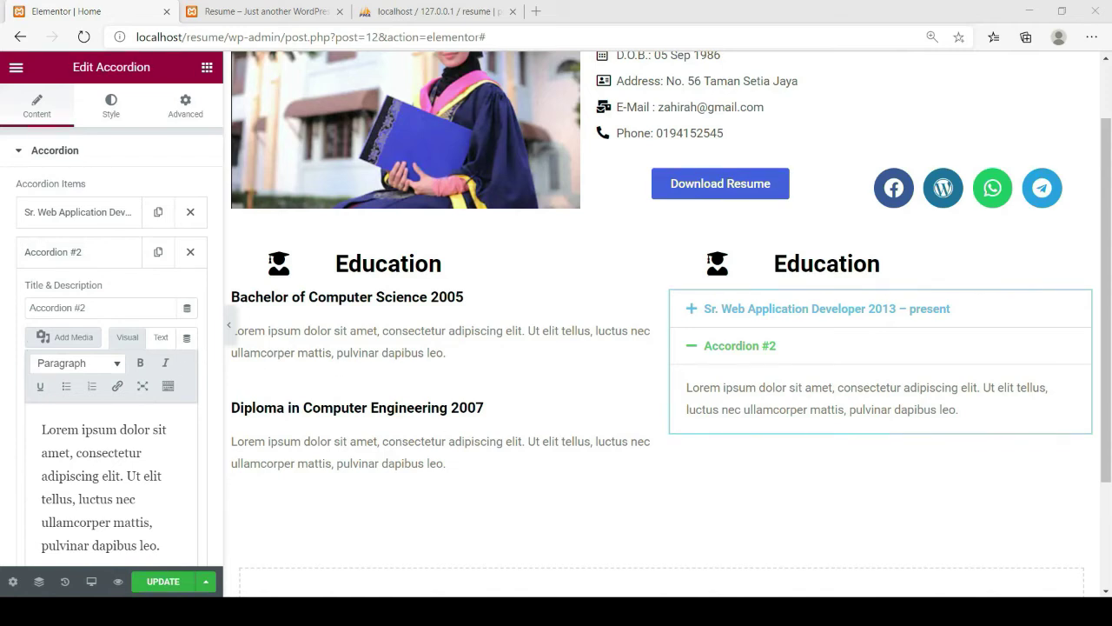
{"action": "left_click", "coordinate": [515, 577]}
{"action": "left_click_drag", "start_coordinate": [112, 310], "coordinate": [23, 318]}
{"action": "type", "text": "Web Application Developer 2010 – 2013"}
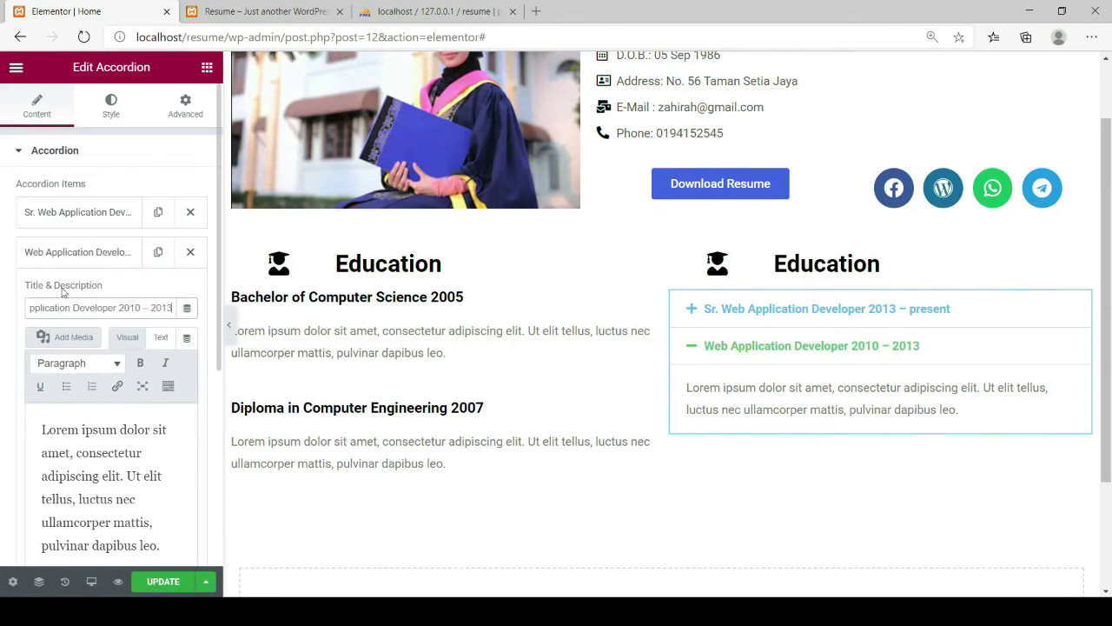
{"action": "left_click", "coordinate": [40, 256]}
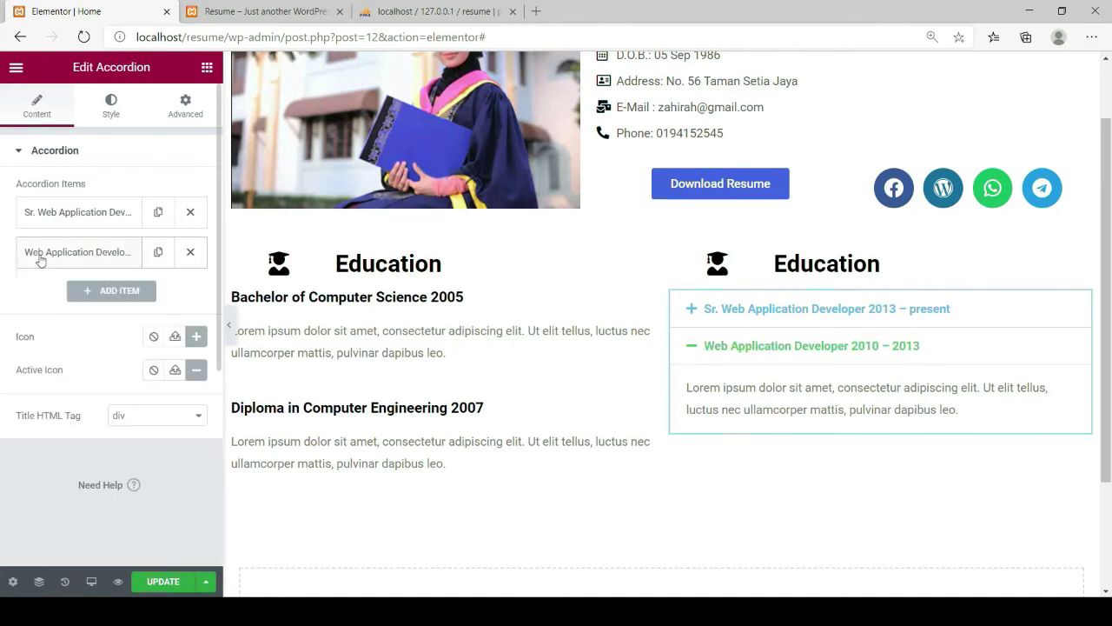
Add a third accordion item titled 'Junior Application Web Developer 2009 – 2010'
{"action": "left_click", "coordinate": [86, 292]}
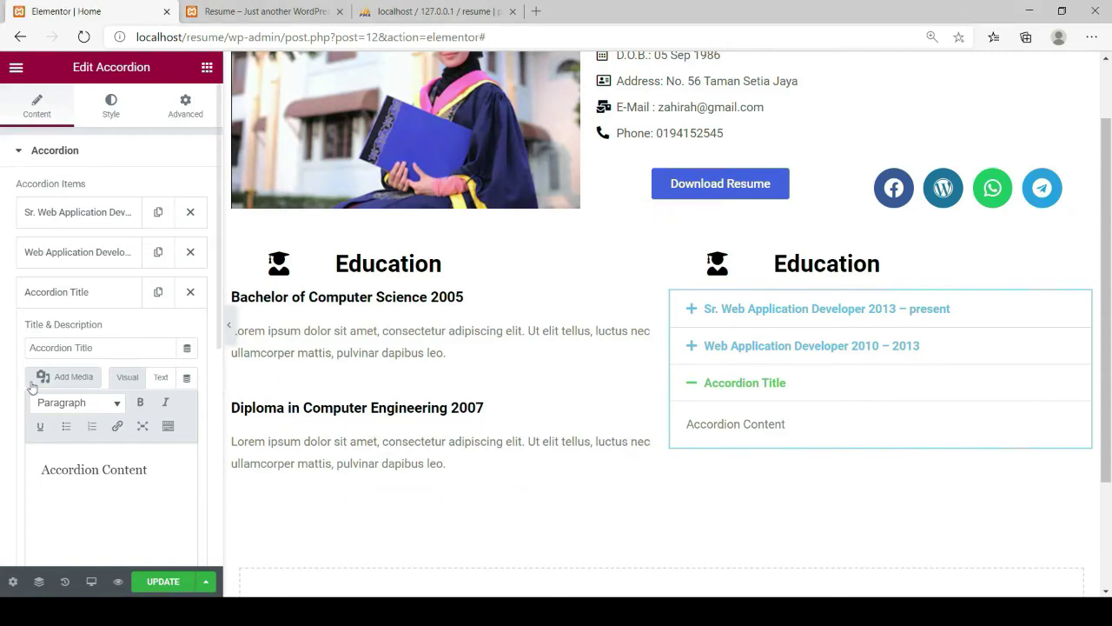
{"action": "left_click_drag", "start_coordinate": [95, 348], "coordinate": [11, 358]}
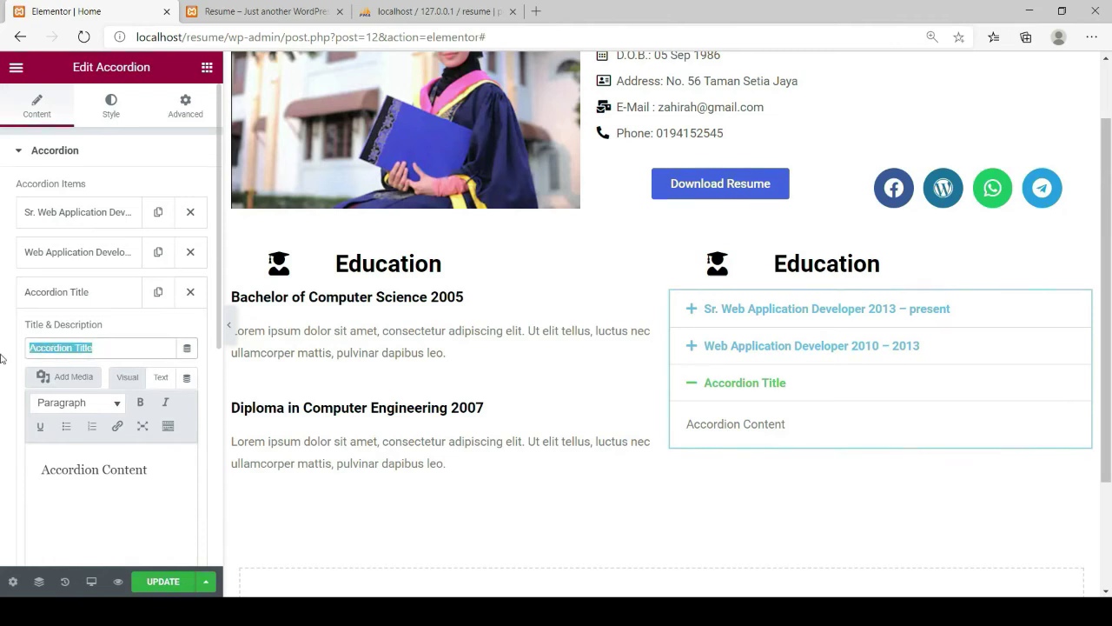
{"action": "type", "text": "Junior Application Web Developer 2009 – 2010"}
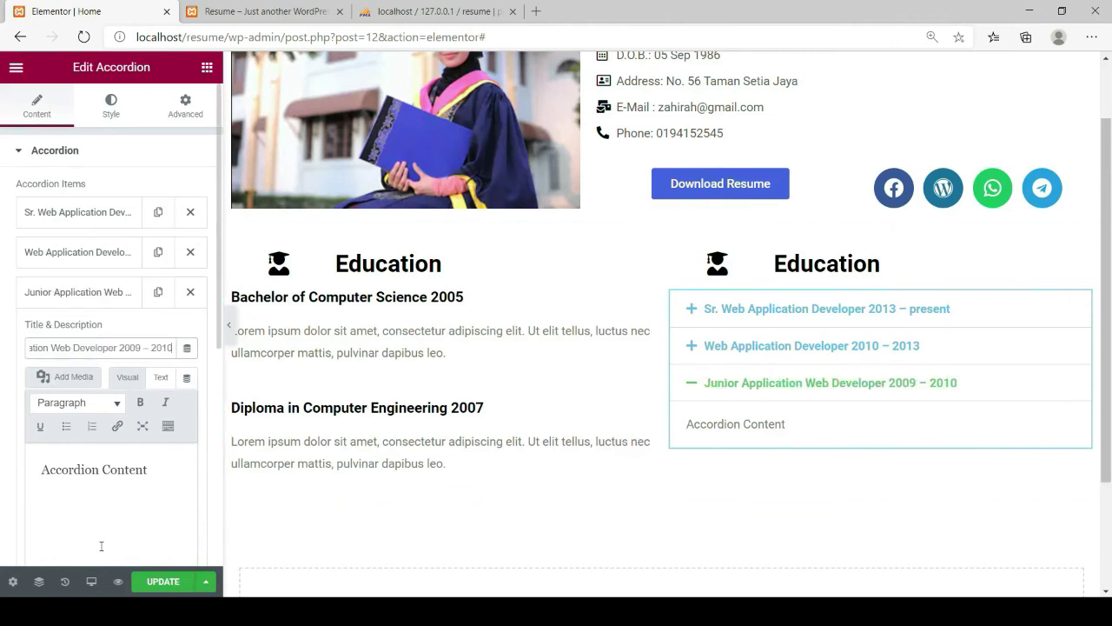
Paste the Lorem ipsum paragraph as the third item's content and update the page
{"action": "left_click", "coordinate": [157, 472]}
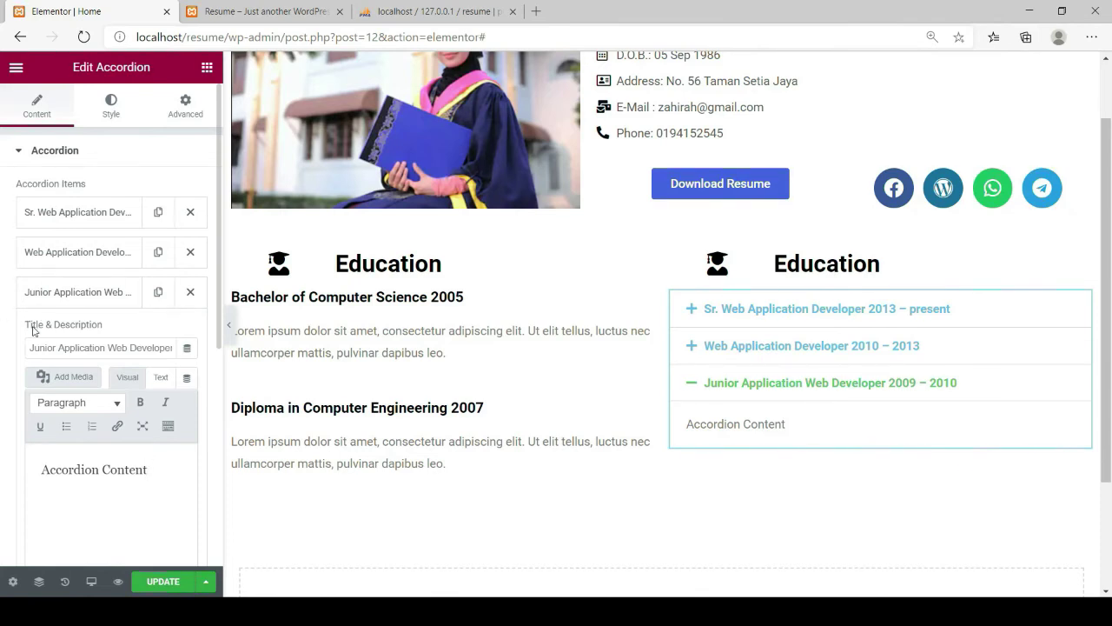
{"action": "left_click", "coordinate": [30, 254]}
{"action": "left_click_drag", "start_coordinate": [46, 440], "coordinate": [165, 545]}
{"action": "key", "text": "ctrl+c"}
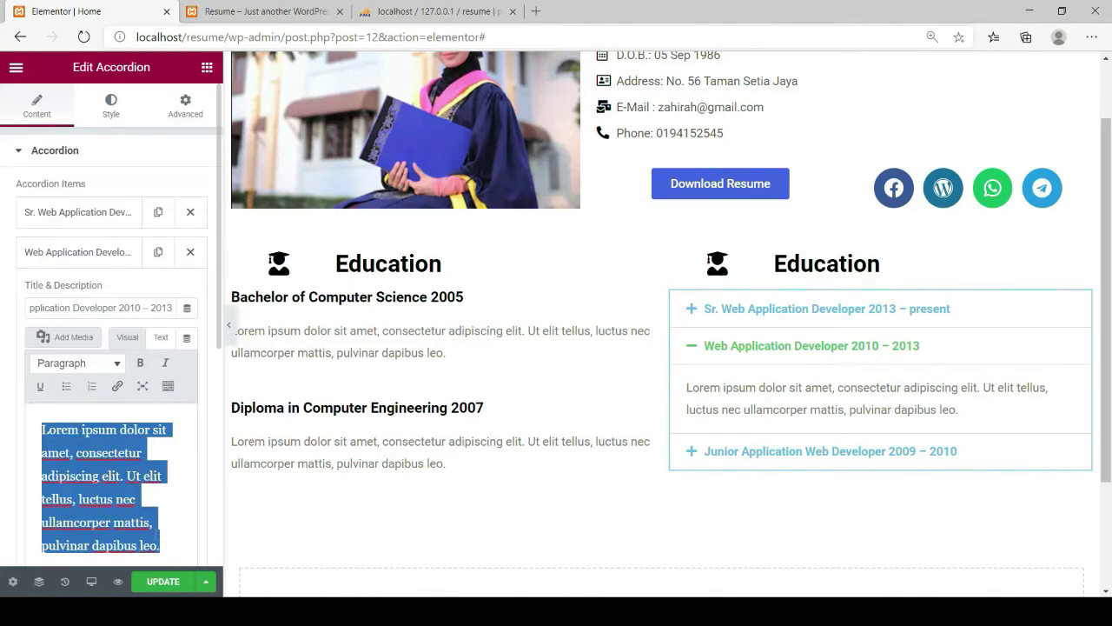
{"action": "left_click", "coordinate": [54, 253]}
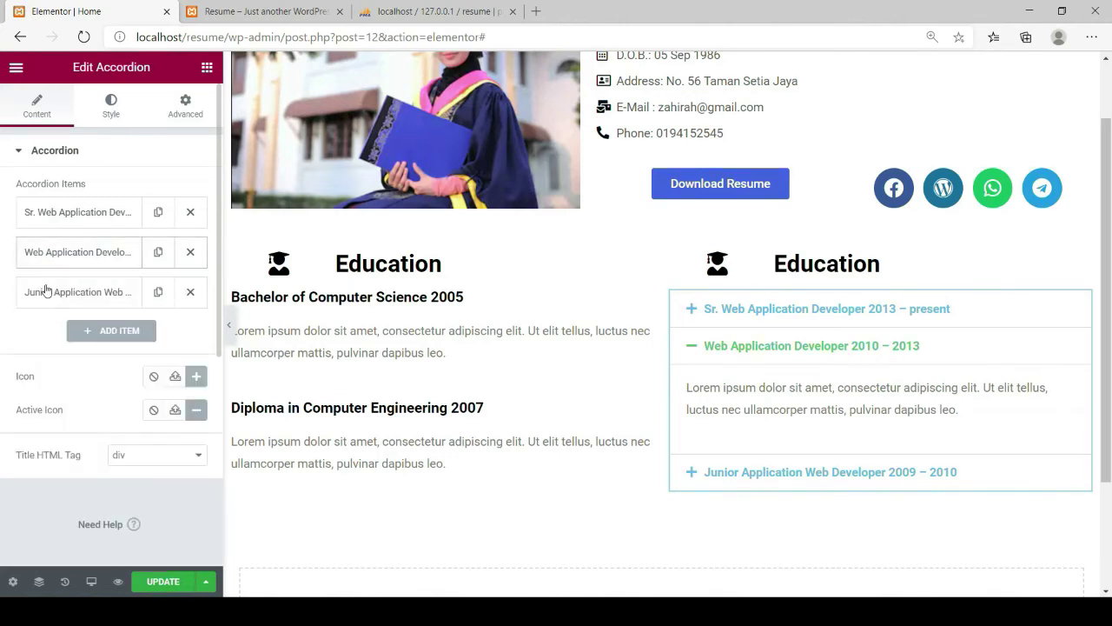
{"action": "left_click", "coordinate": [32, 299]}
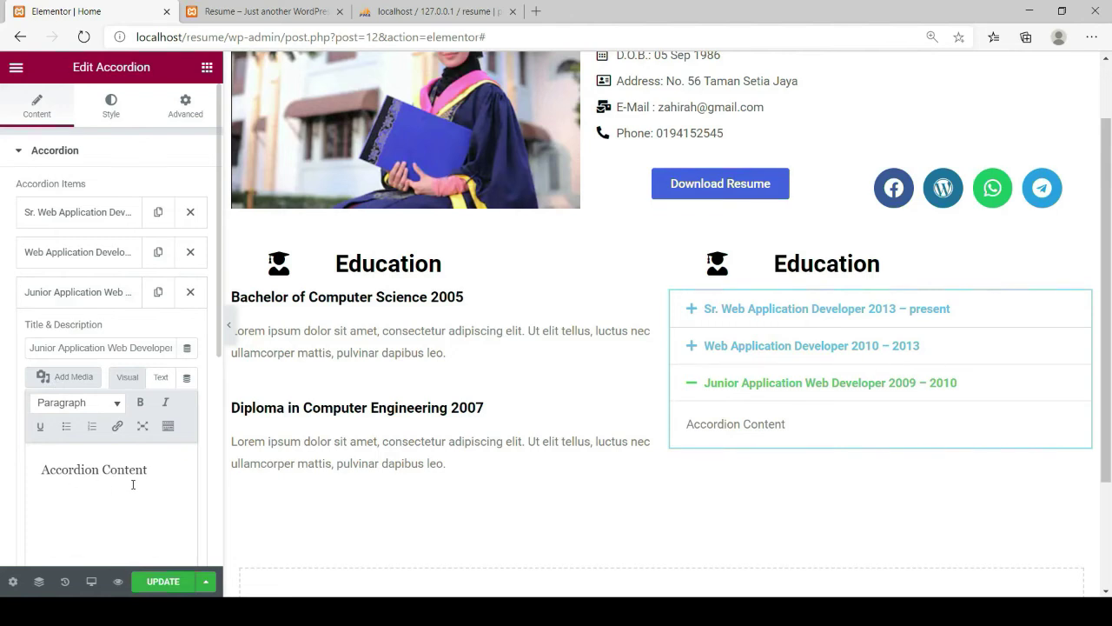
{"action": "left_click_drag", "start_coordinate": [161, 468], "coordinate": [34, 479]}
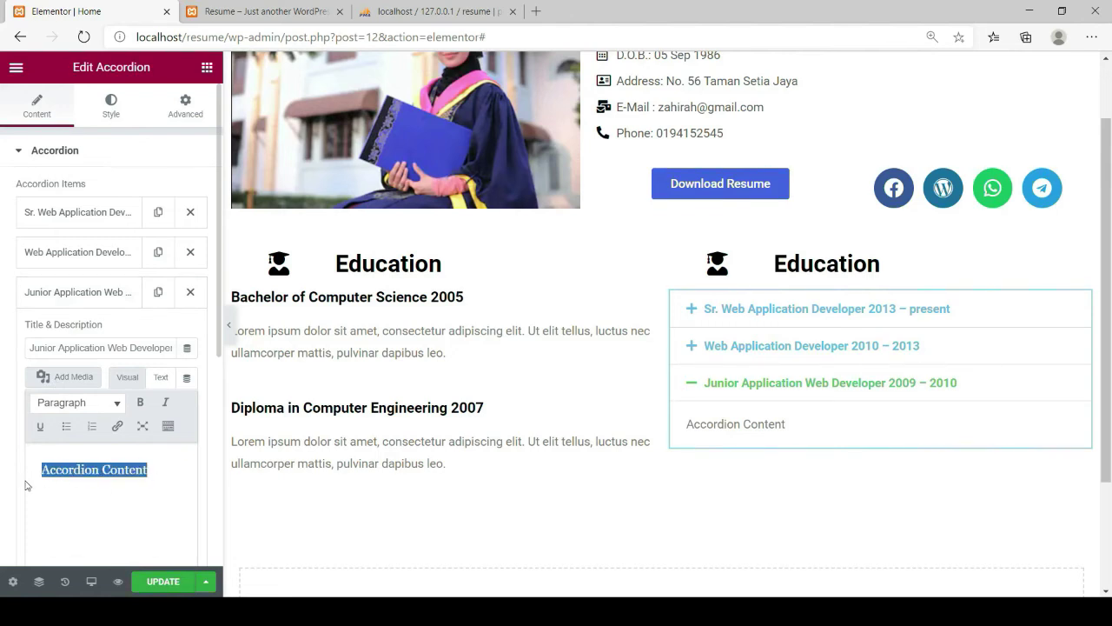
{"action": "key", "text": "ctrl+v"}
{"action": "left_click", "coordinate": [162, 586]}
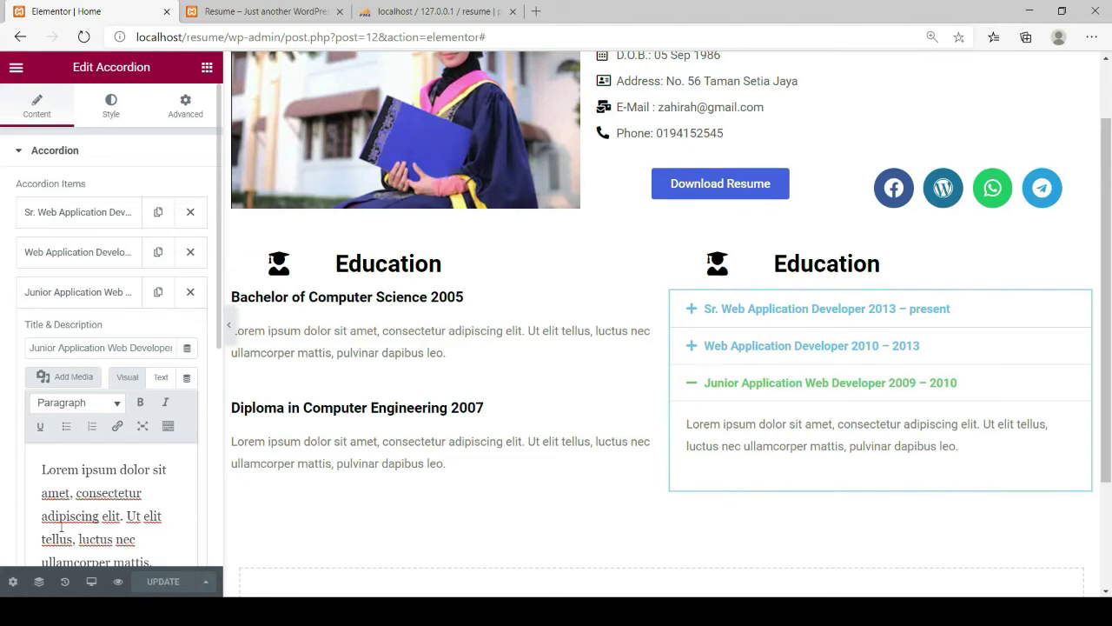
{"action": "left_click", "coordinate": [42, 297]}
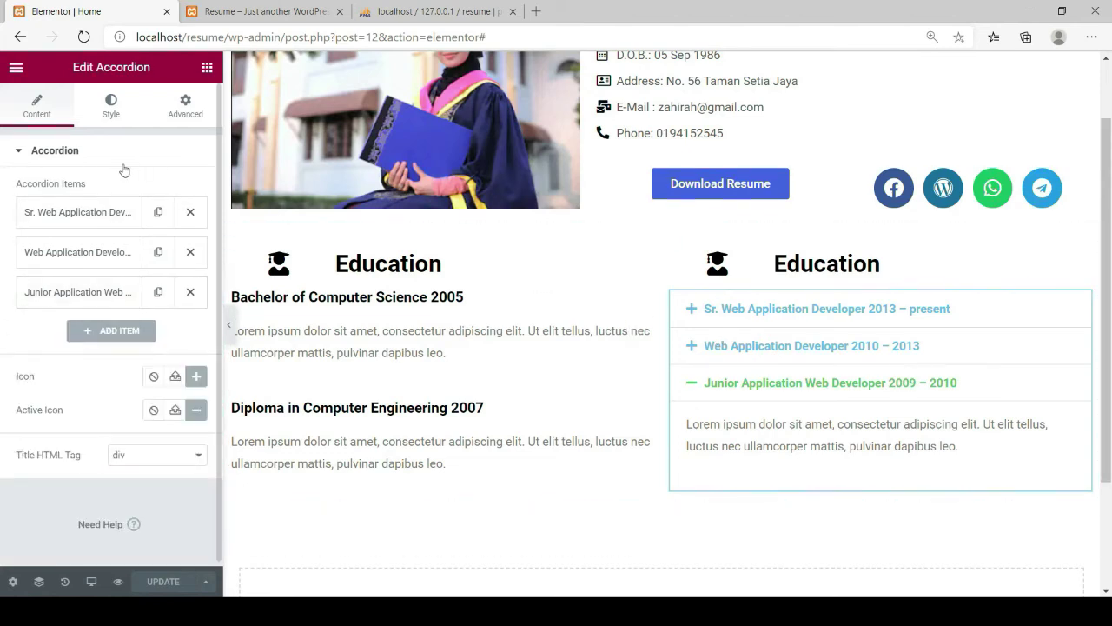
{"action": "left_click", "coordinate": [111, 109]}
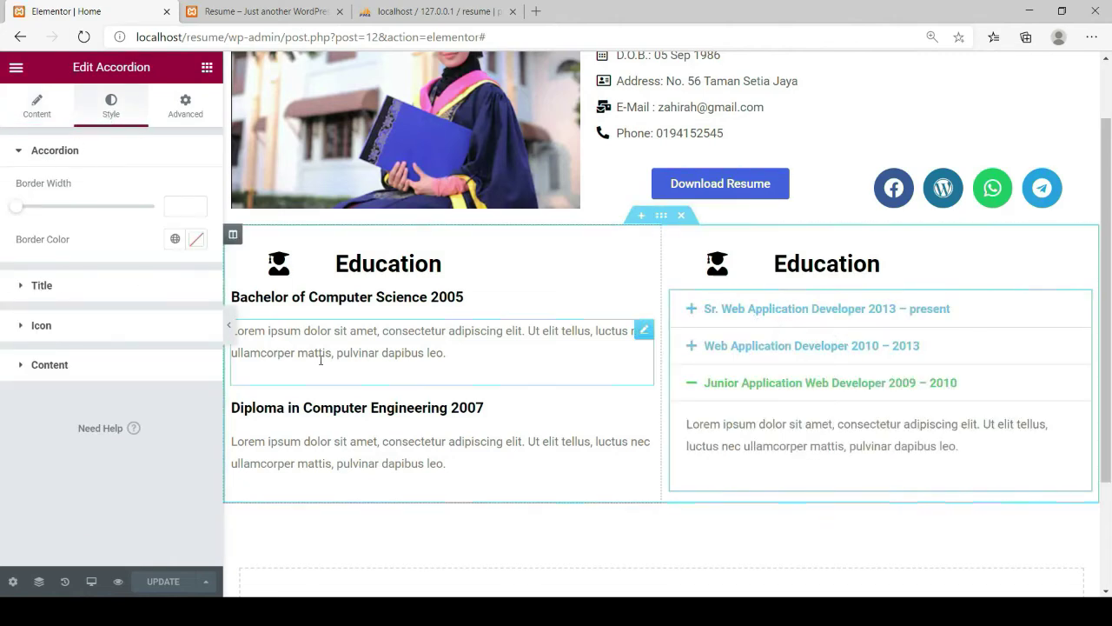
Set the accordion title colour to near-black #000608
{"action": "left_click", "coordinate": [41, 288]}
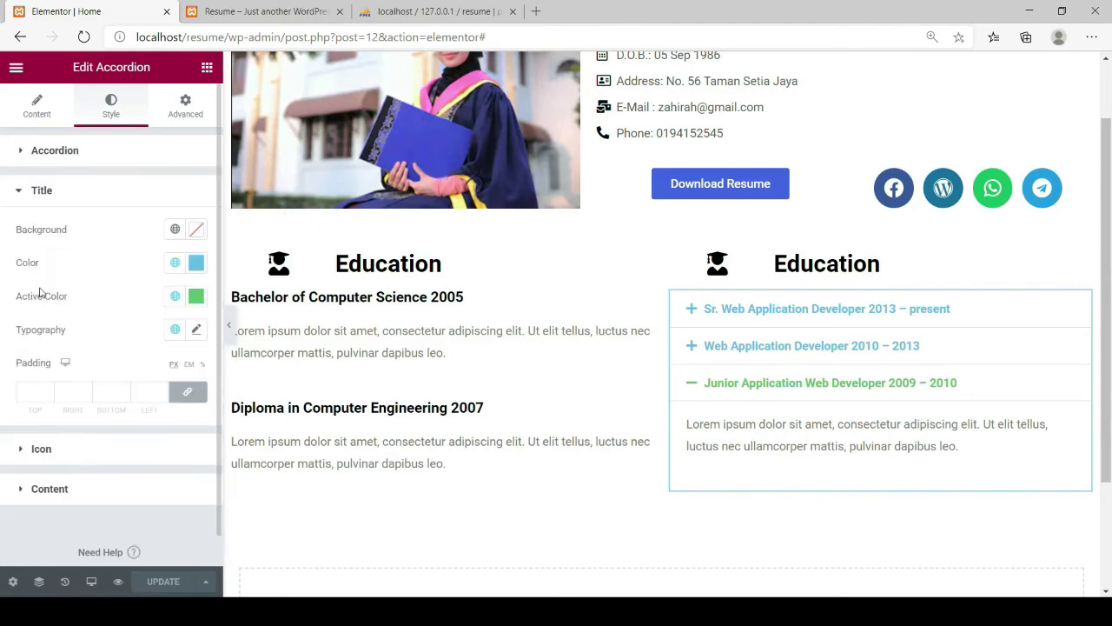
{"action": "left_click", "coordinate": [196, 264]}
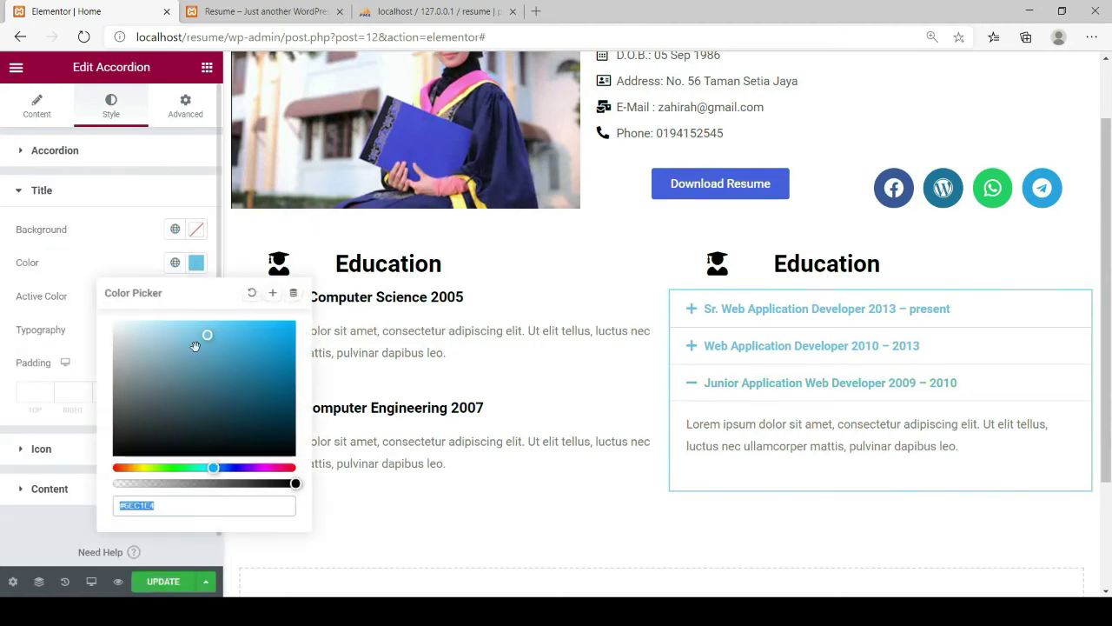
{"action": "left_click", "coordinate": [287, 451]}
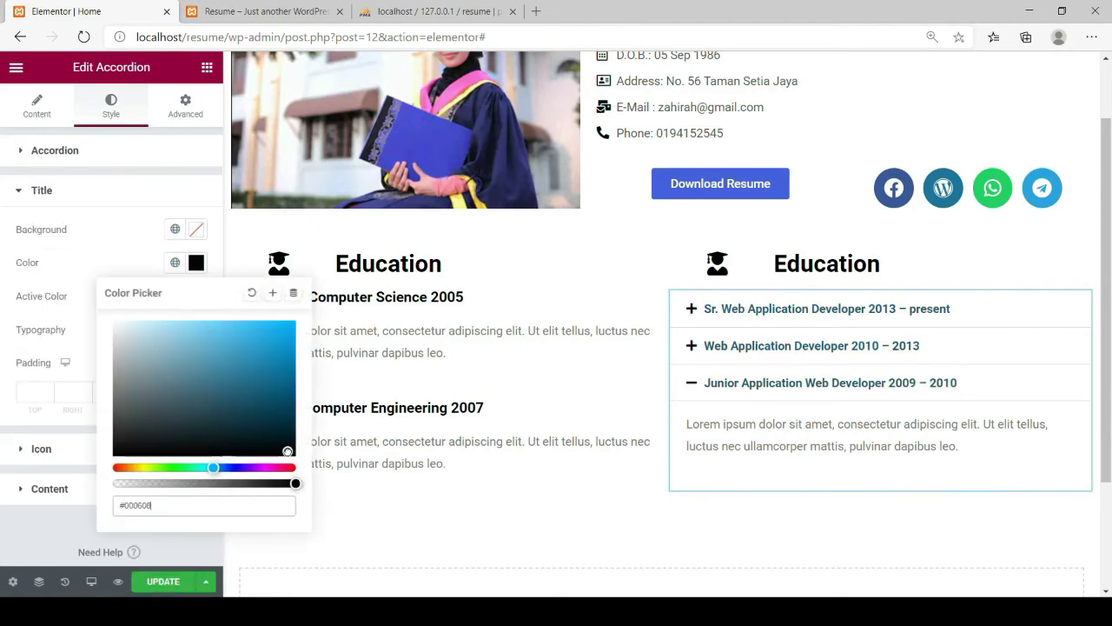
{"action": "left_click", "coordinate": [184, 197]}
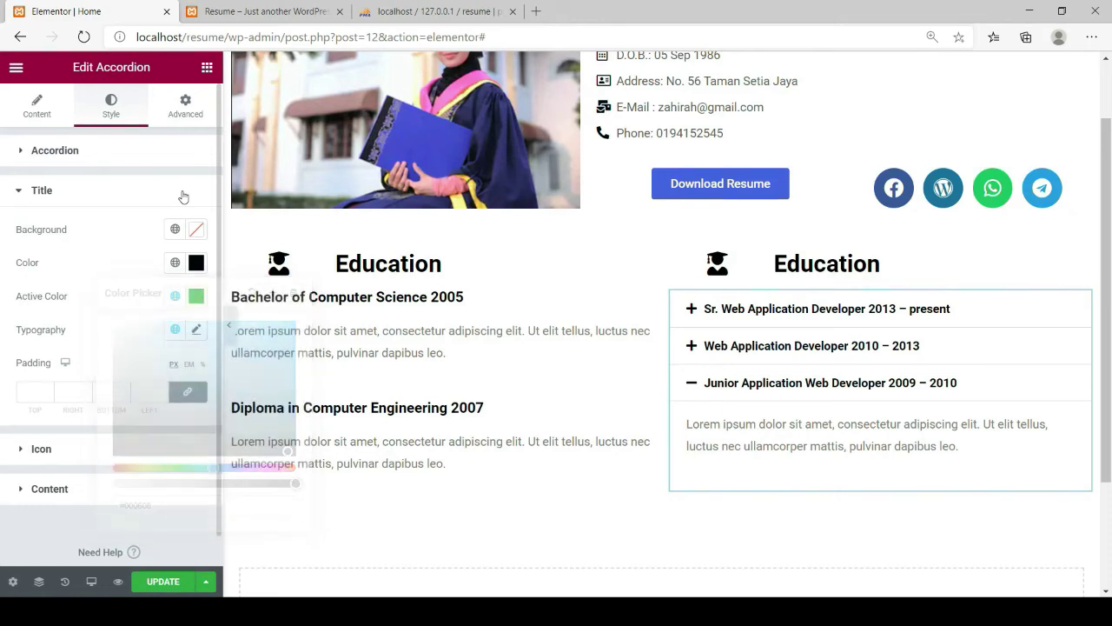
{"action": "left_click", "coordinate": [183, 196]}
{"action": "left_click", "coordinate": [183, 196]}
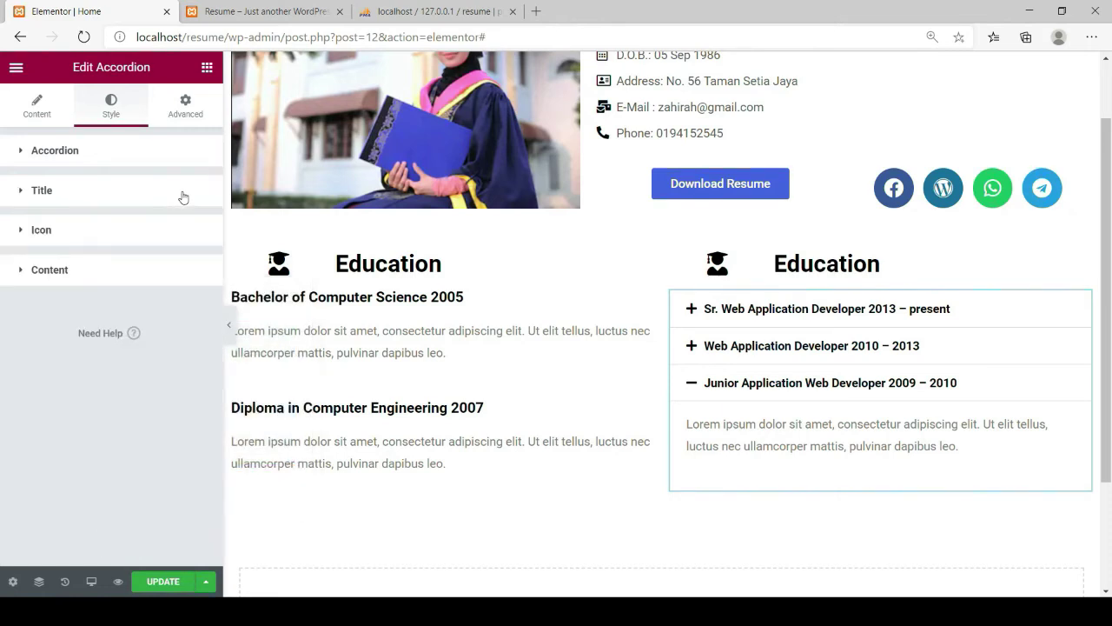
Give the accordion icons spacing 2, keep them at the title start, and save
{"action": "left_click", "coordinate": [25, 240]}
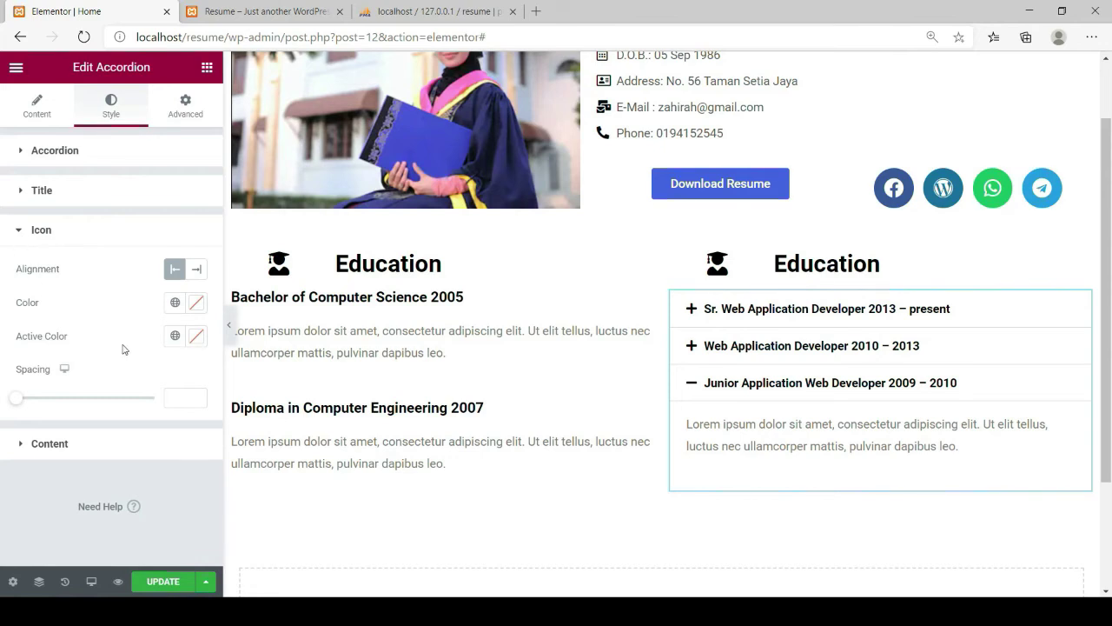
{"action": "left_click_drag", "start_coordinate": [20, 405], "coordinate": [24, 405]}
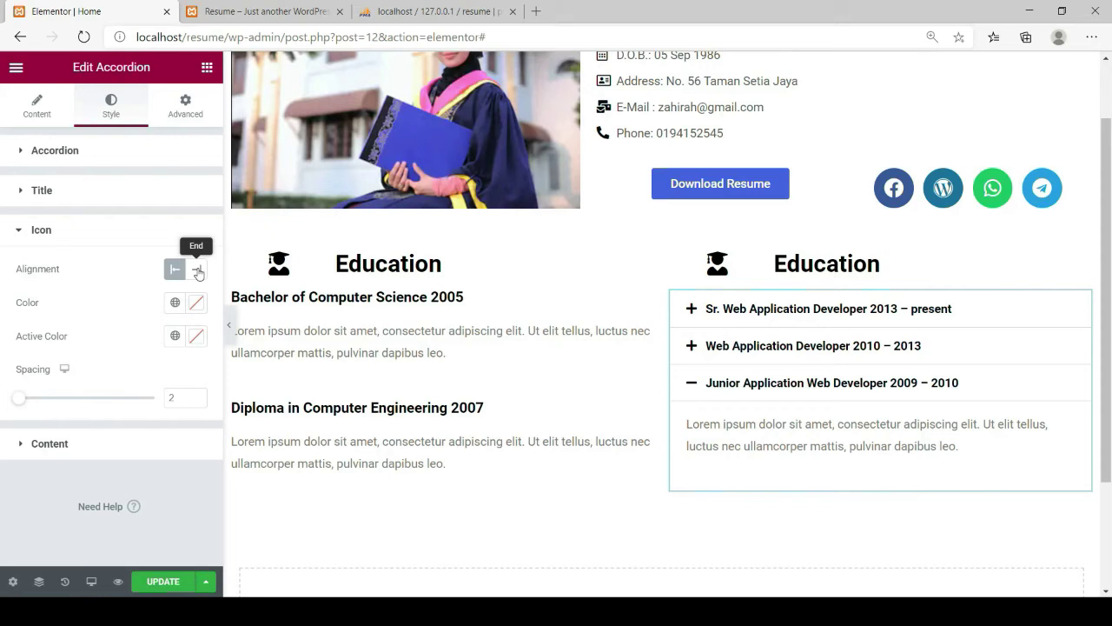
{"action": "left_click", "coordinate": [198, 270]}
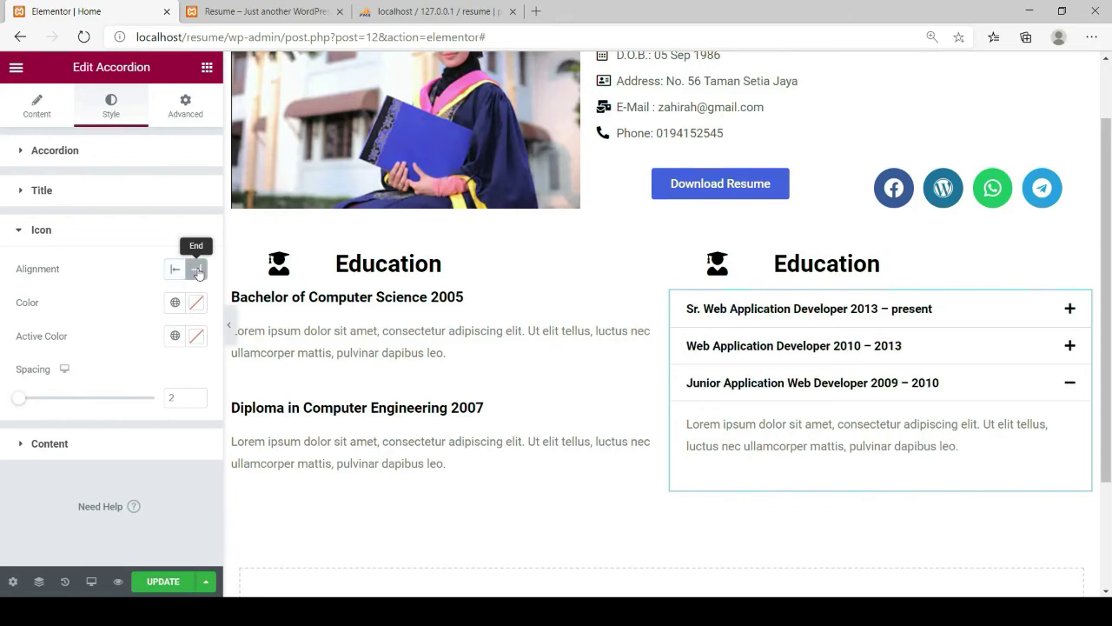
{"action": "left_click", "coordinate": [176, 270]}
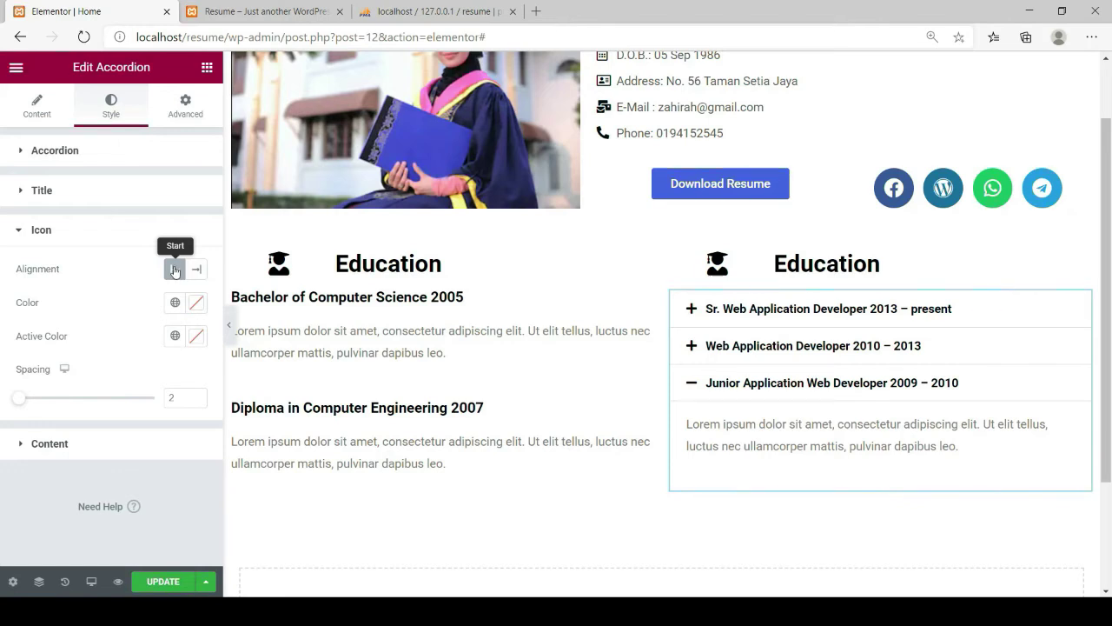
{"action": "left_click", "coordinate": [20, 444]}
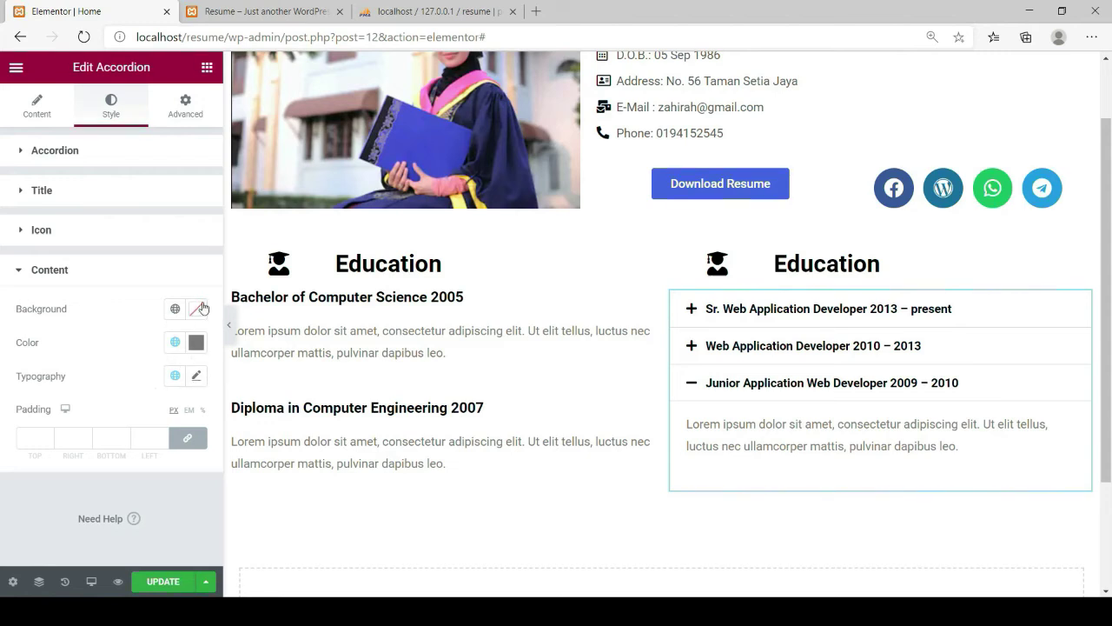
{"action": "left_click", "coordinate": [162, 583]}
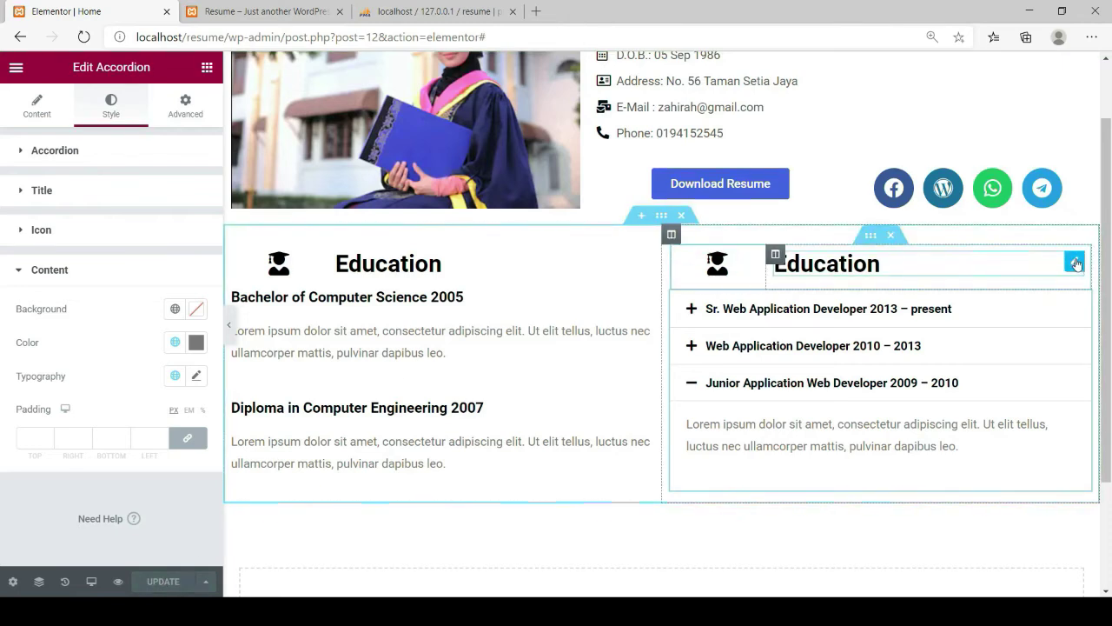
Rename the right column's Education heading to 'Experiences'
{"action": "left_click", "coordinate": [1074, 262]}
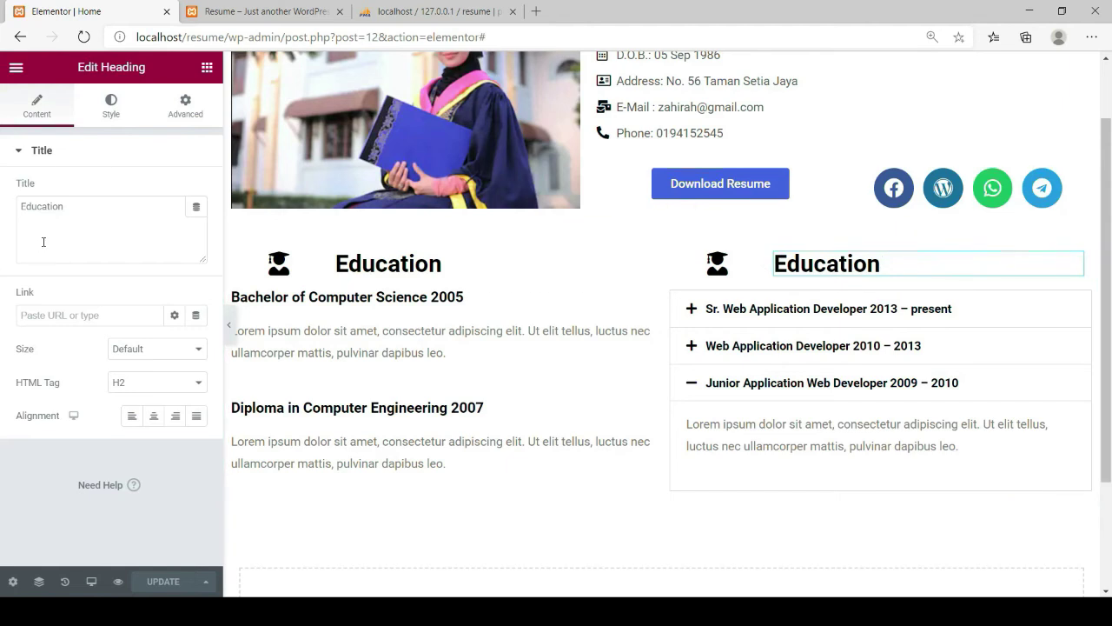
{"action": "left_click_drag", "start_coordinate": [75, 206], "coordinate": [0, 220]}
{"action": "type", "text": "E"}
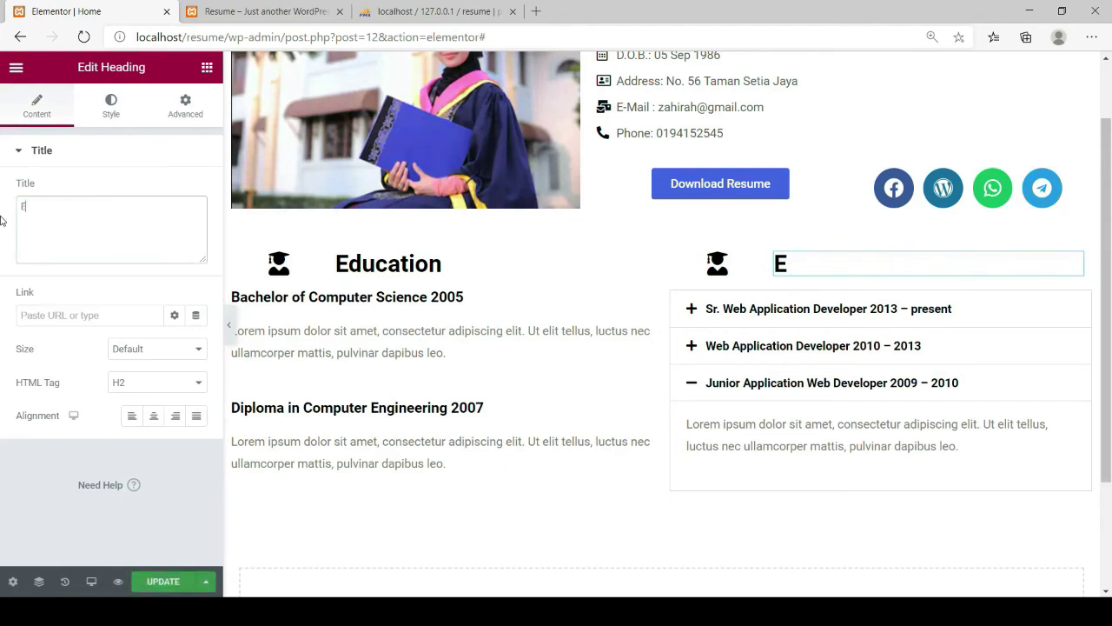
{"action": "type", "text": "xperiences"}
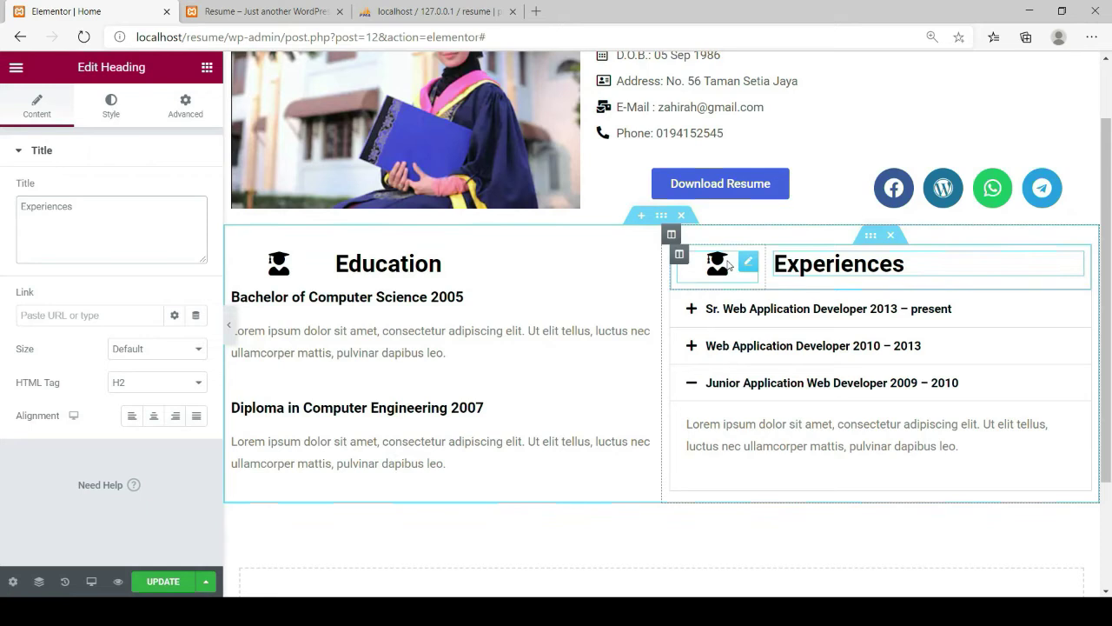
Replace the heading row's graduation-cap icon with the Cloud icon
{"action": "left_click", "coordinate": [750, 266]}
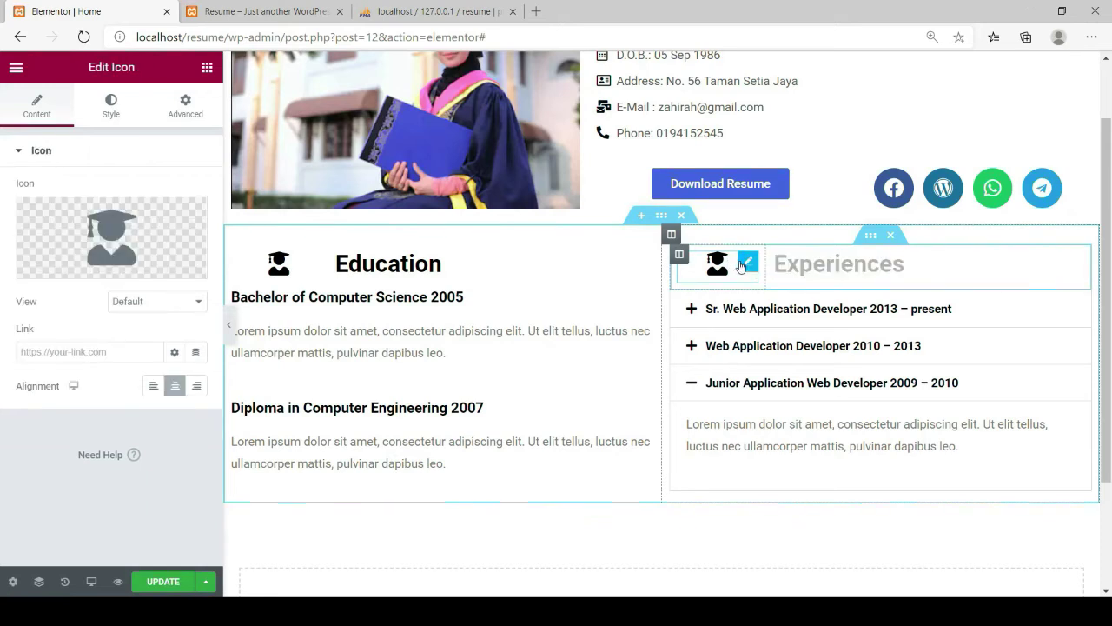
{"action": "left_click", "coordinate": [50, 265]}
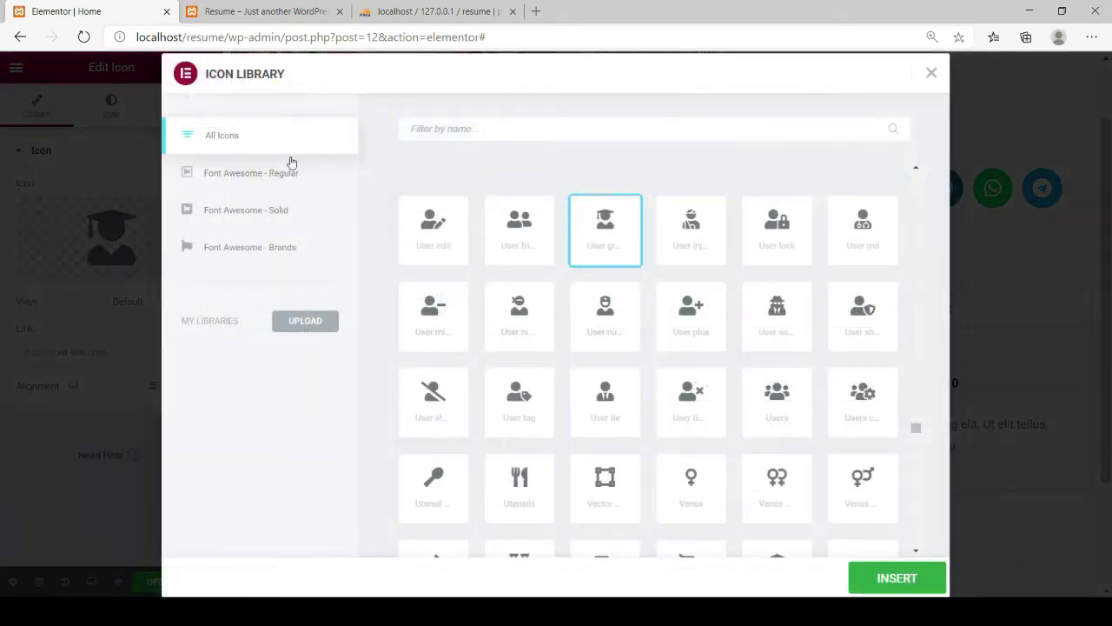
{"action": "type", "text": "clo"}
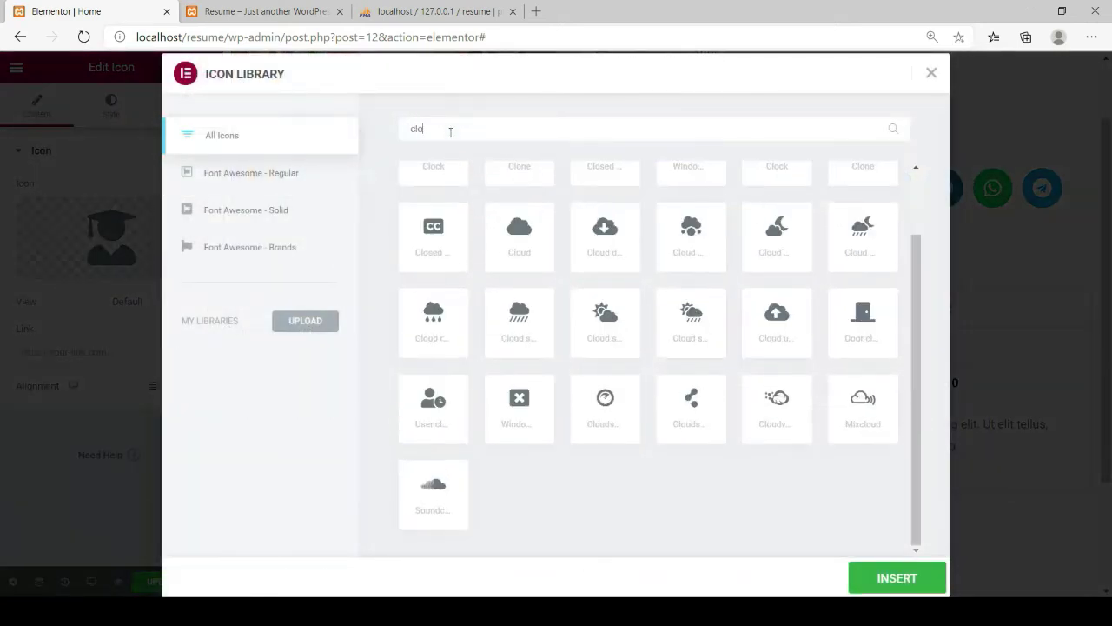
{"action": "type", "text": "u"}
{"action": "left_click", "coordinate": [441, 225]}
{"action": "left_click", "coordinate": [921, 579]}
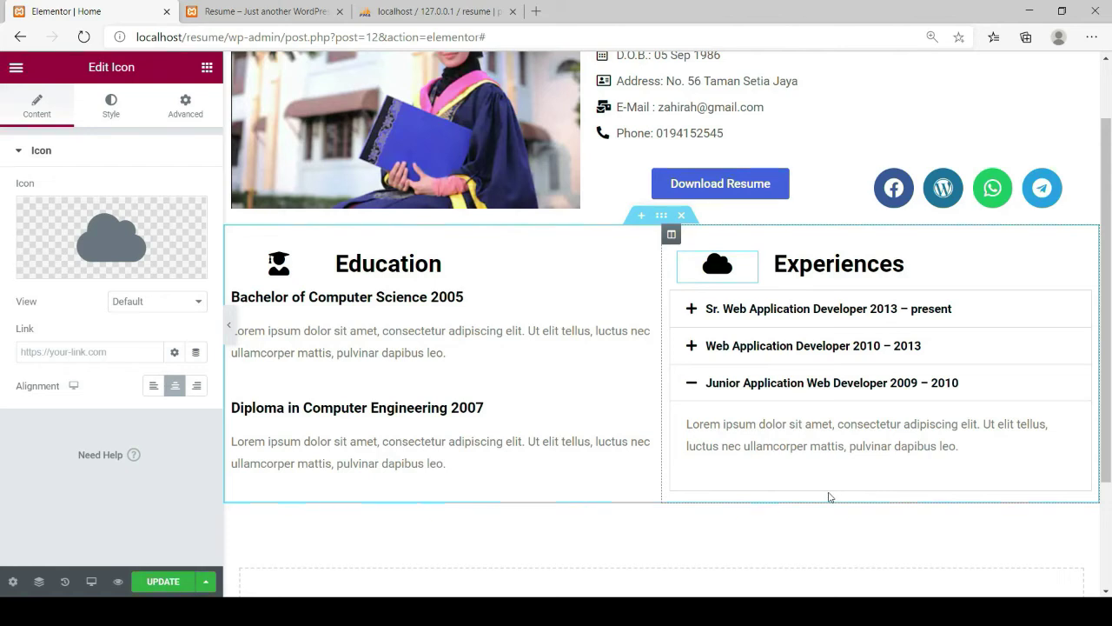
{"action": "scroll", "coordinate": [830, 497], "scroll_direction": "down", "scroll_amount": 3}
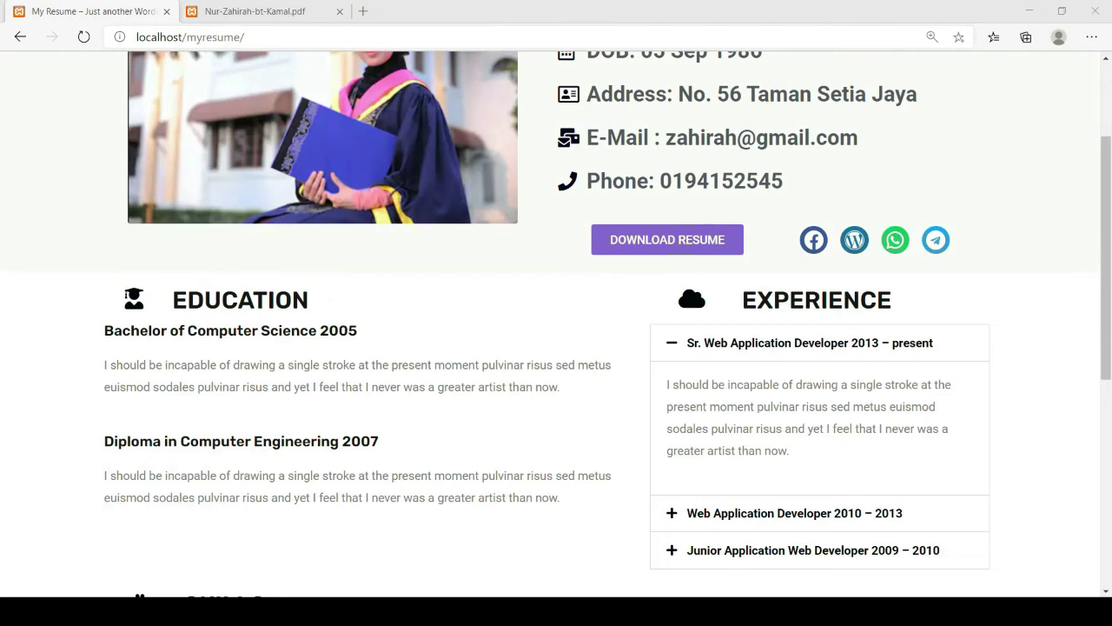
Scroll the live resume page through Skills and References, then return to the Elementor editor
{"action": "left_click", "coordinate": [625, 568]}
{"action": "scroll", "coordinate": [459, 441], "scroll_direction": "down", "scroll_amount": 5}
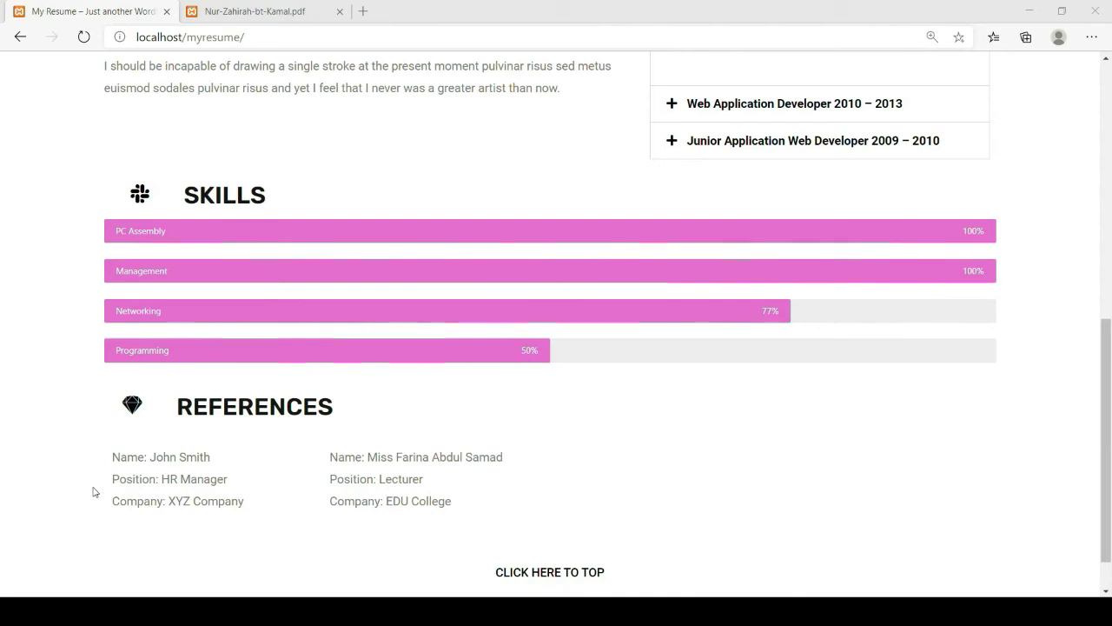
{"action": "key", "text": "alt+Tab"}
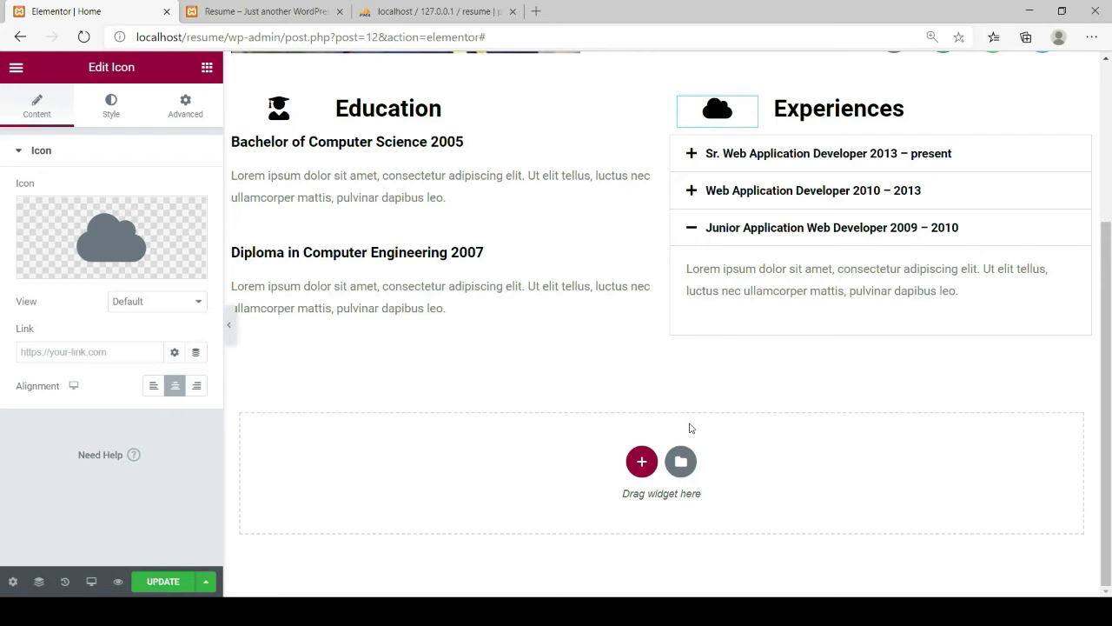
Add a single-column section below Experiences, then remove the empty inner section placed in it
{"action": "left_click", "coordinate": [642, 464]}
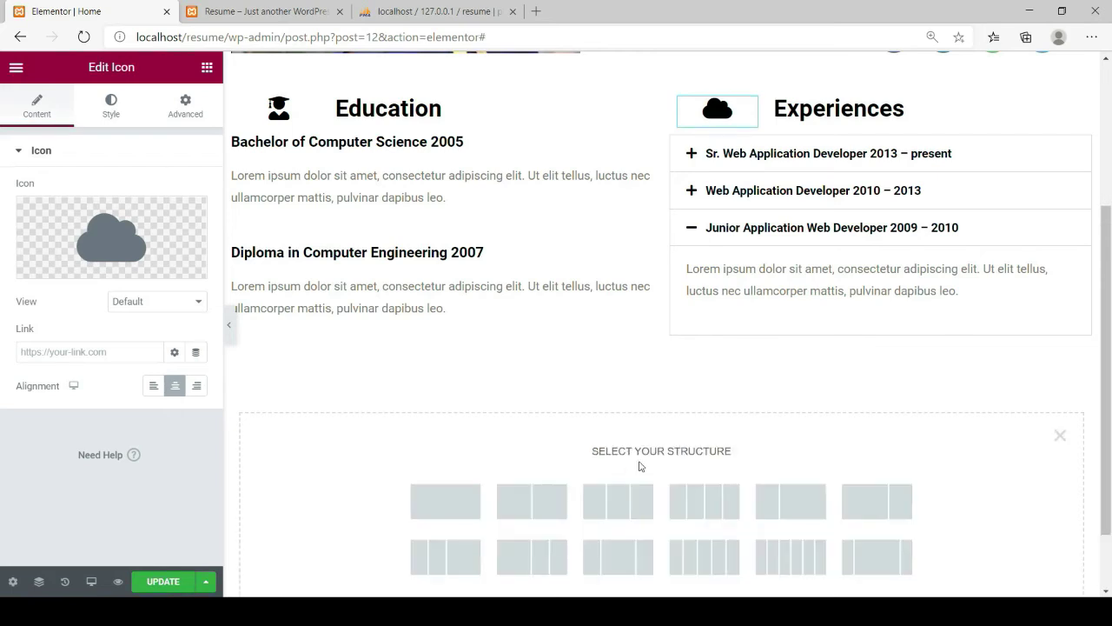
{"action": "scroll", "coordinate": [546, 489], "scroll_direction": "down", "scroll_amount": 1}
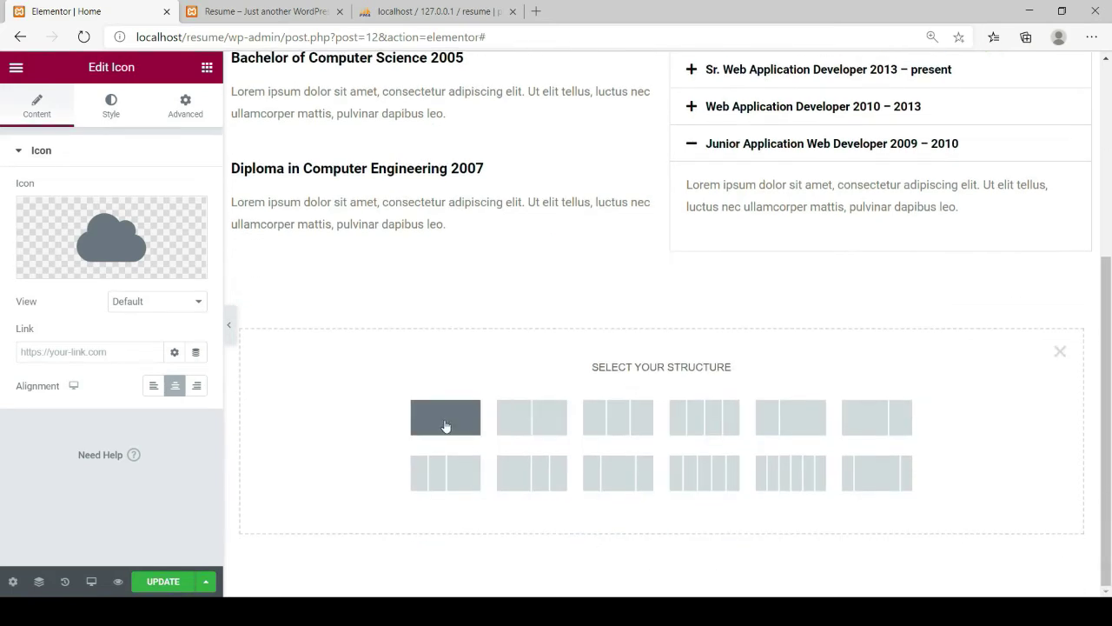
{"action": "left_click", "coordinate": [444, 425]}
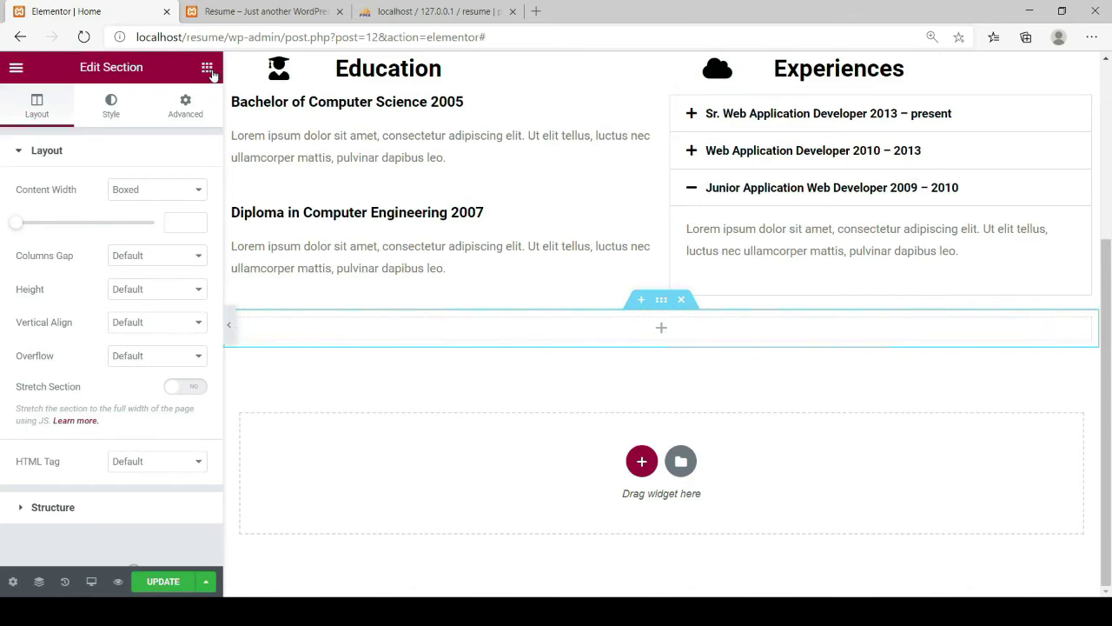
{"action": "left_click", "coordinate": [210, 72]}
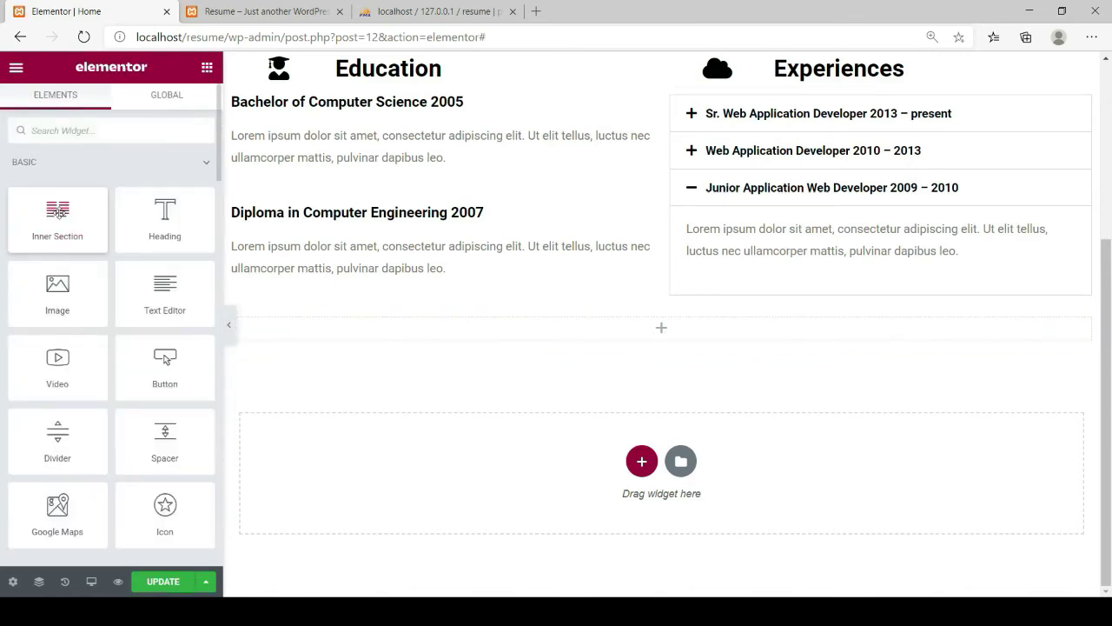
{"action": "left_click_drag", "start_coordinate": [54, 212], "coordinate": [641, 327]}
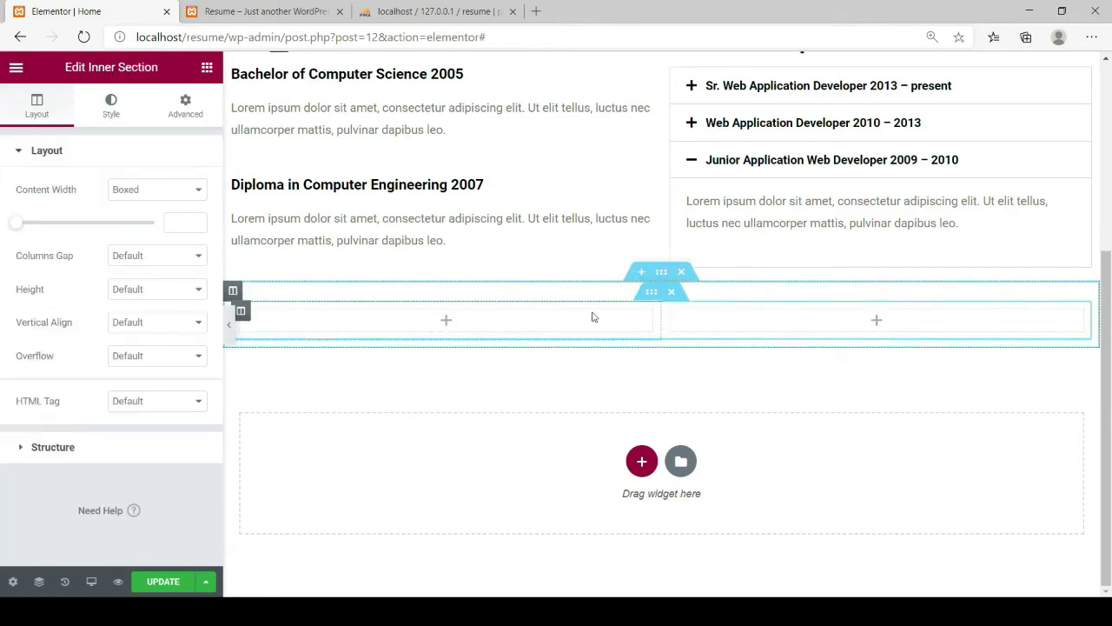
{"action": "left_click", "coordinate": [672, 293]}
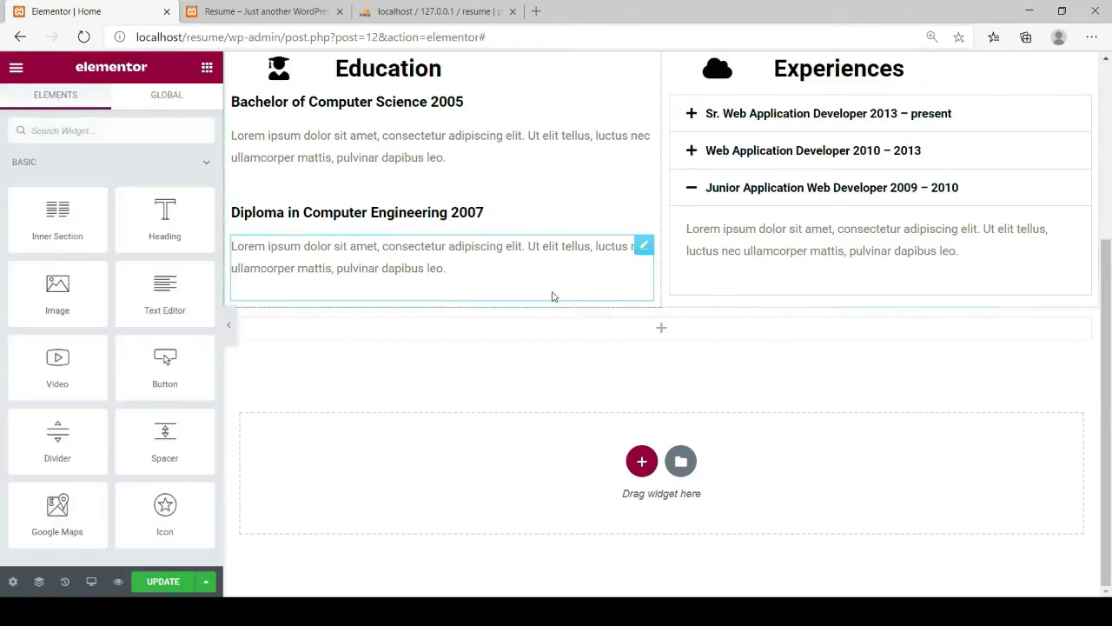
{"action": "scroll", "coordinate": [530, 309], "scroll_direction": "up", "scroll_amount": 1}
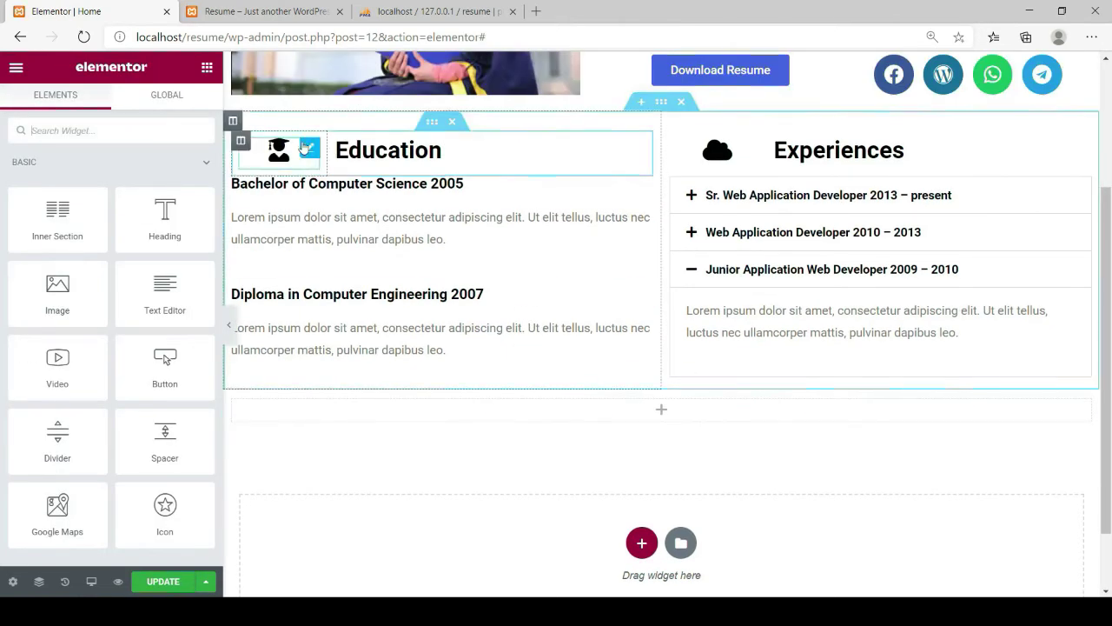
Duplicate the Education icon-and-heading row, move it below, and narrow its icon column
{"action": "right_click", "coordinate": [431, 124]}
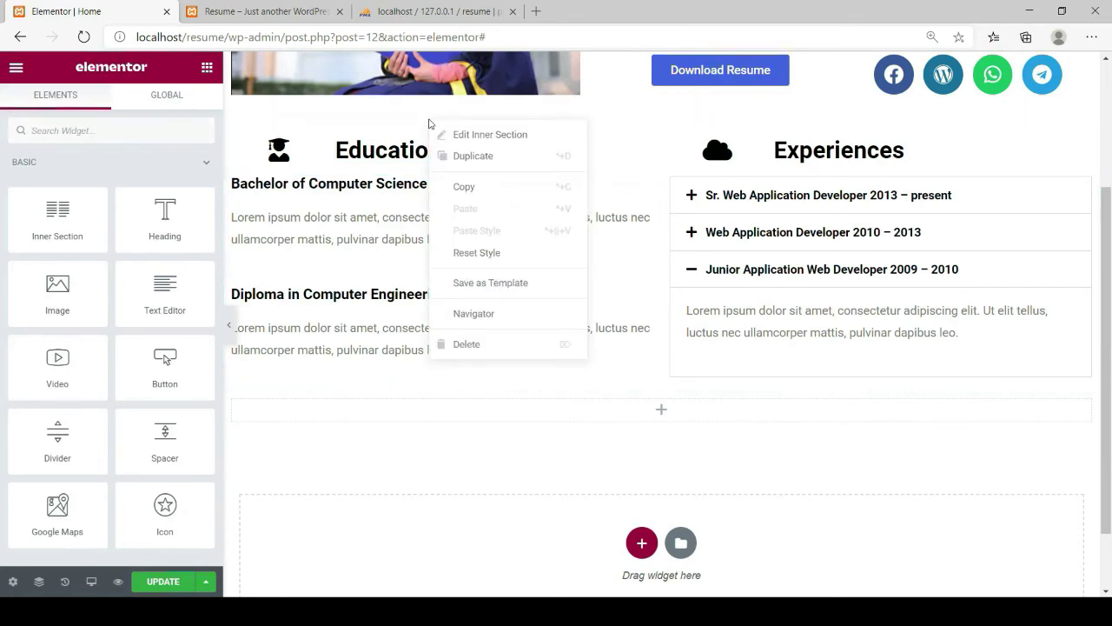
{"action": "left_click", "coordinate": [464, 156]}
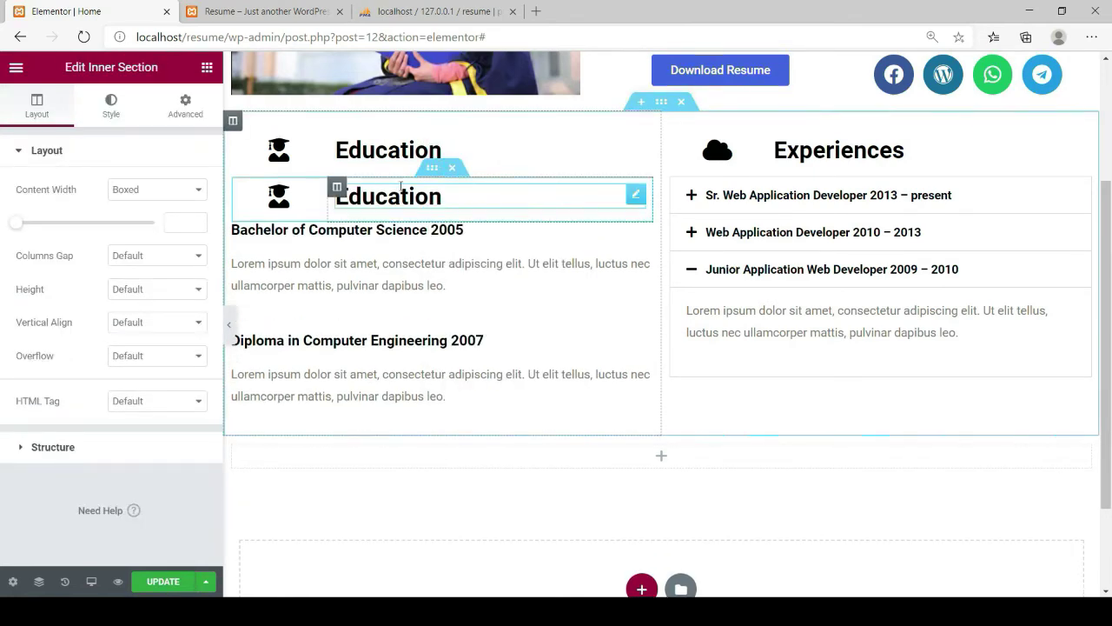
{"action": "left_click_drag", "start_coordinate": [424, 171], "coordinate": [608, 429]}
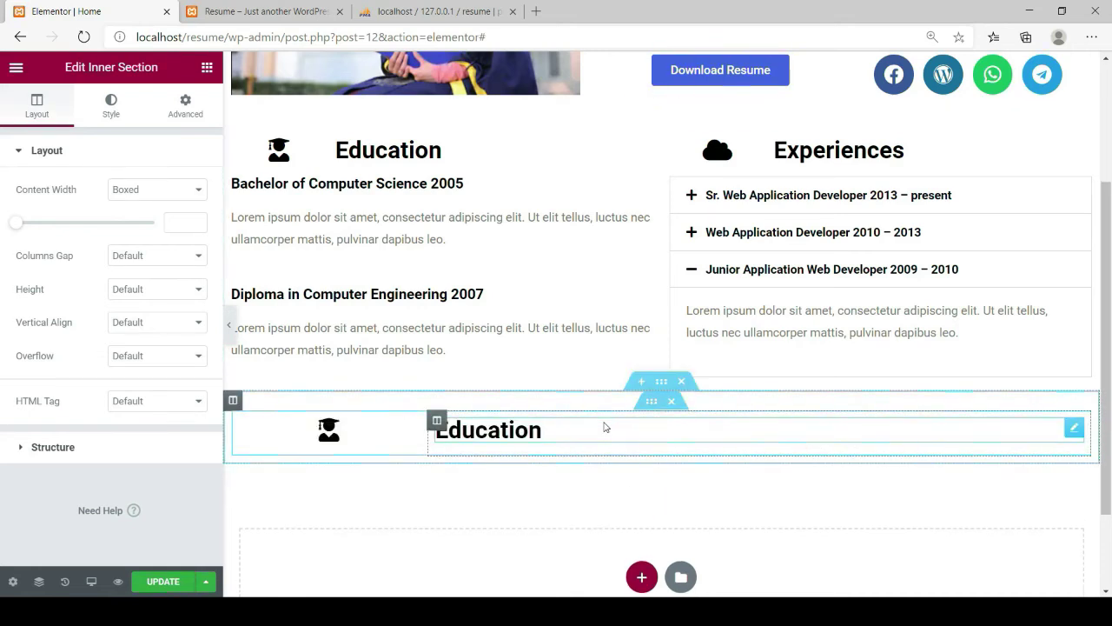
{"action": "left_click_drag", "start_coordinate": [427, 429], "coordinate": [293, 432]}
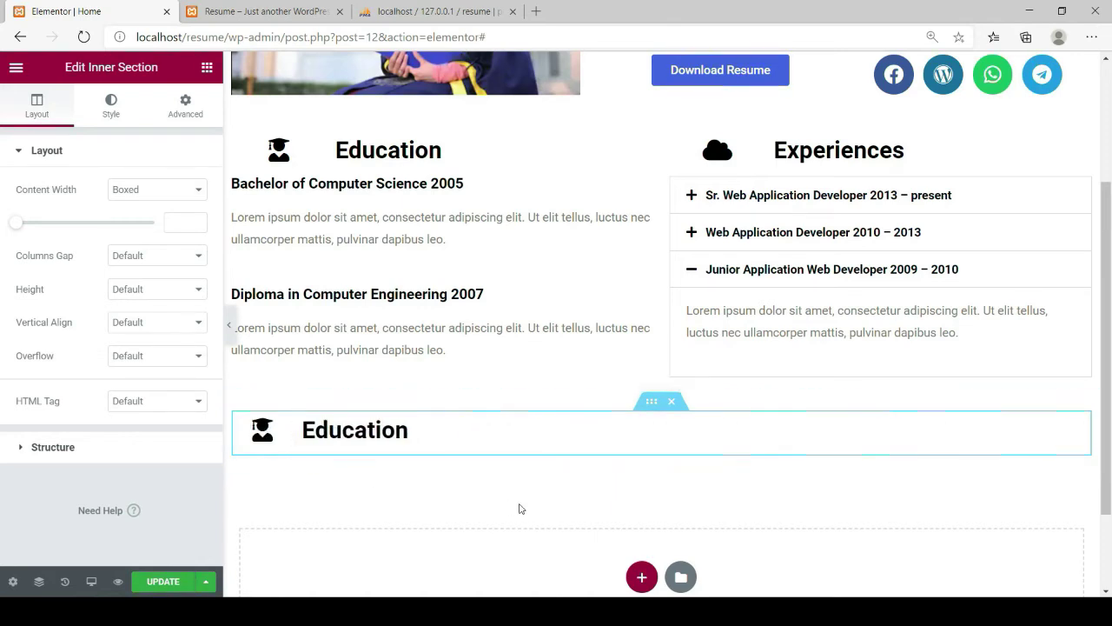
{"action": "left_click", "coordinate": [276, 431]}
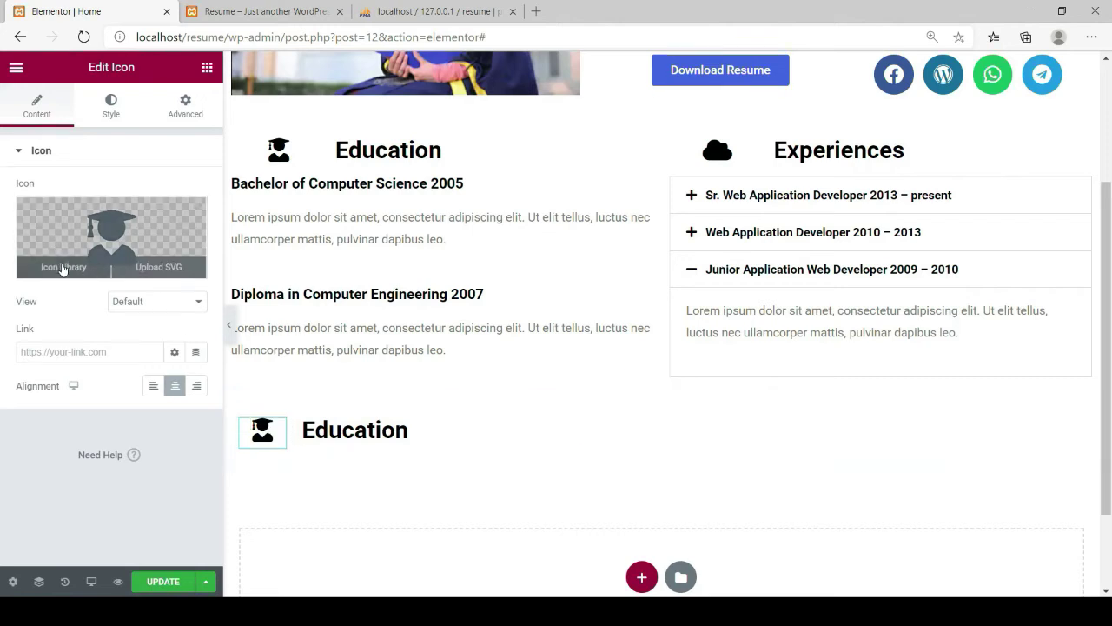
Replace the copied row's graduation-cap icon with the Chrome icon from the library
{"action": "left_click", "coordinate": [63, 267]}
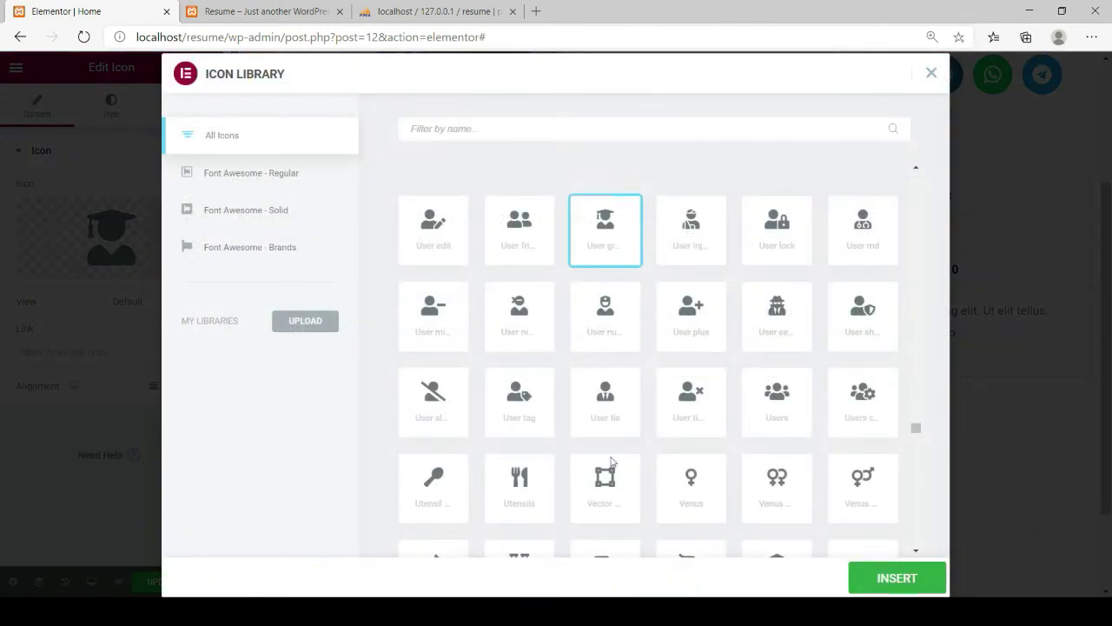
{"action": "scroll", "coordinate": [616, 407], "scroll_direction": "down", "scroll_amount": 1}
{"action": "scroll", "coordinate": [616, 406], "scroll_direction": "down", "scroll_amount": 1}
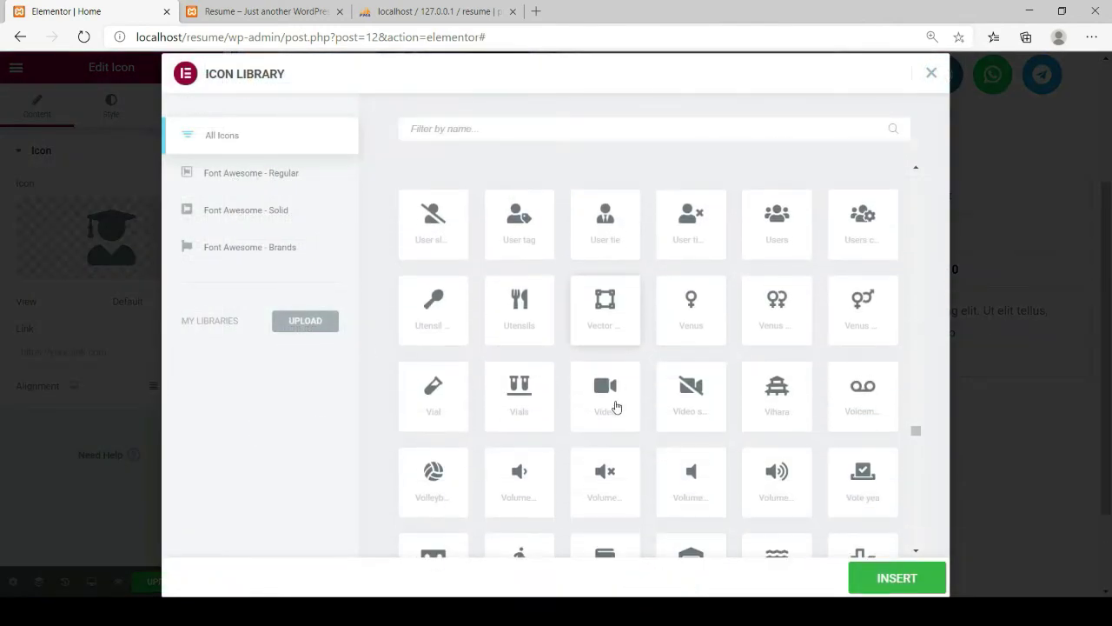
{"action": "scroll", "coordinate": [616, 407], "scroll_direction": "down", "scroll_amount": 1}
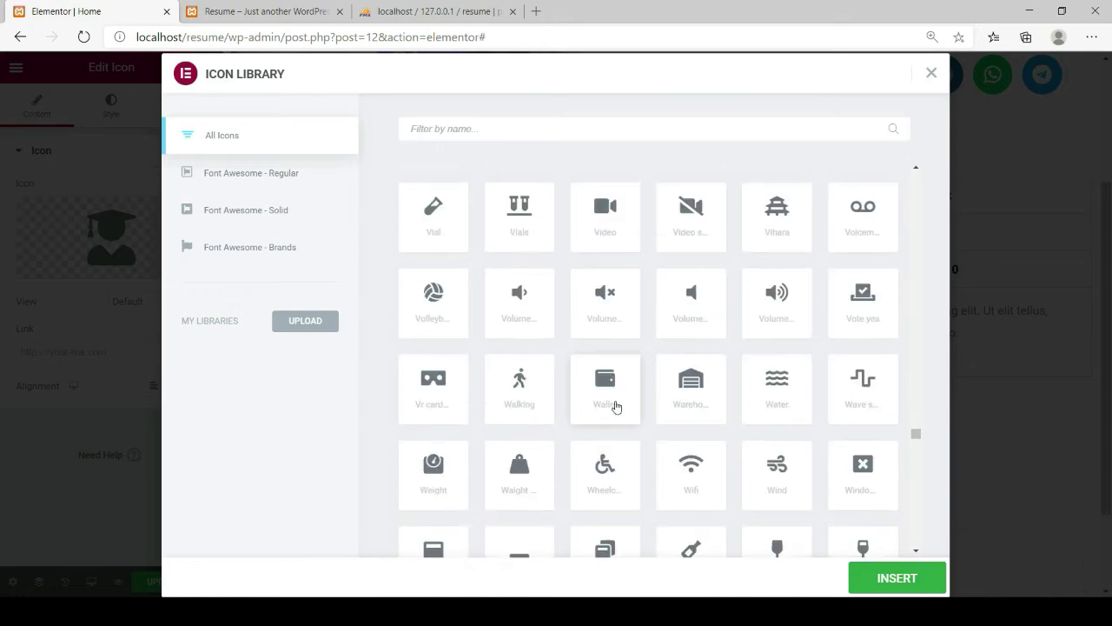
{"action": "scroll", "coordinate": [616, 407], "scroll_direction": "down", "scroll_amount": 1}
{"action": "scroll", "coordinate": [616, 407], "scroll_direction": "down", "scroll_amount": 1}
{"action": "scroll", "coordinate": [614, 407], "scroll_direction": "down", "scroll_amount": 3}
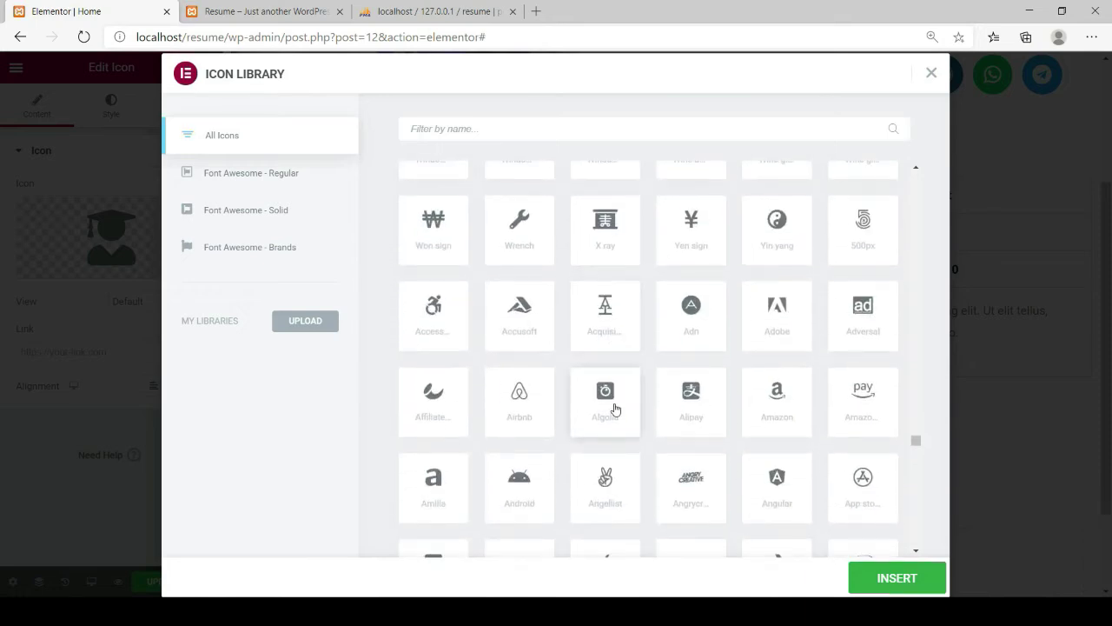
{"action": "scroll", "coordinate": [615, 407], "scroll_direction": "down", "scroll_amount": 3}
{"action": "scroll", "coordinate": [614, 407], "scroll_direction": "down", "scroll_amount": 1}
{"action": "scroll", "coordinate": [615, 408], "scroll_direction": "down", "scroll_amount": 5}
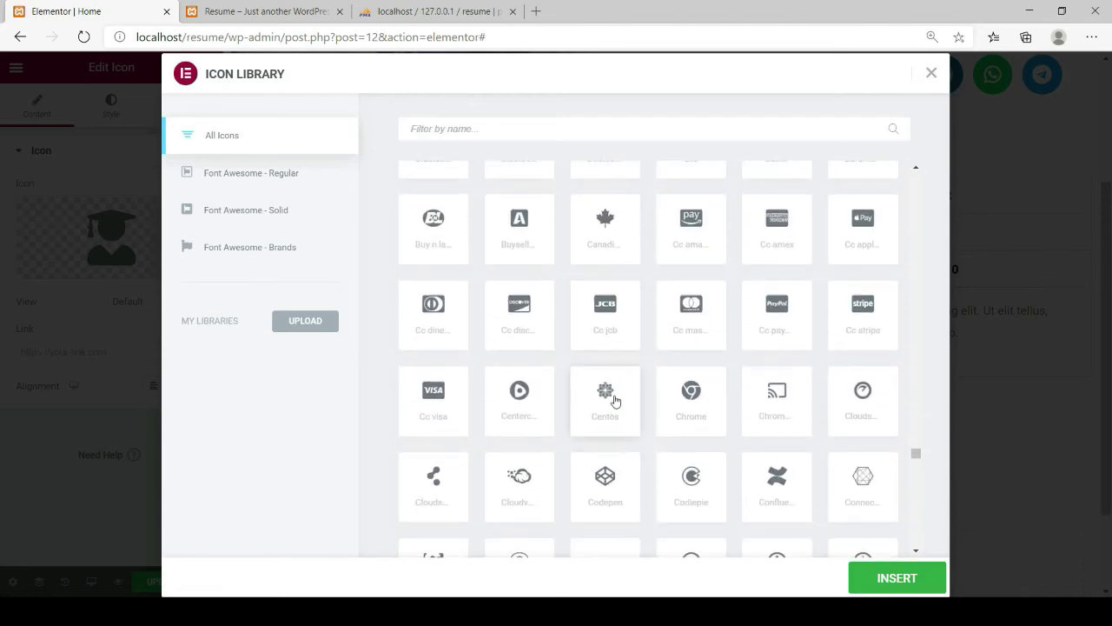
{"action": "left_click", "coordinate": [692, 393]}
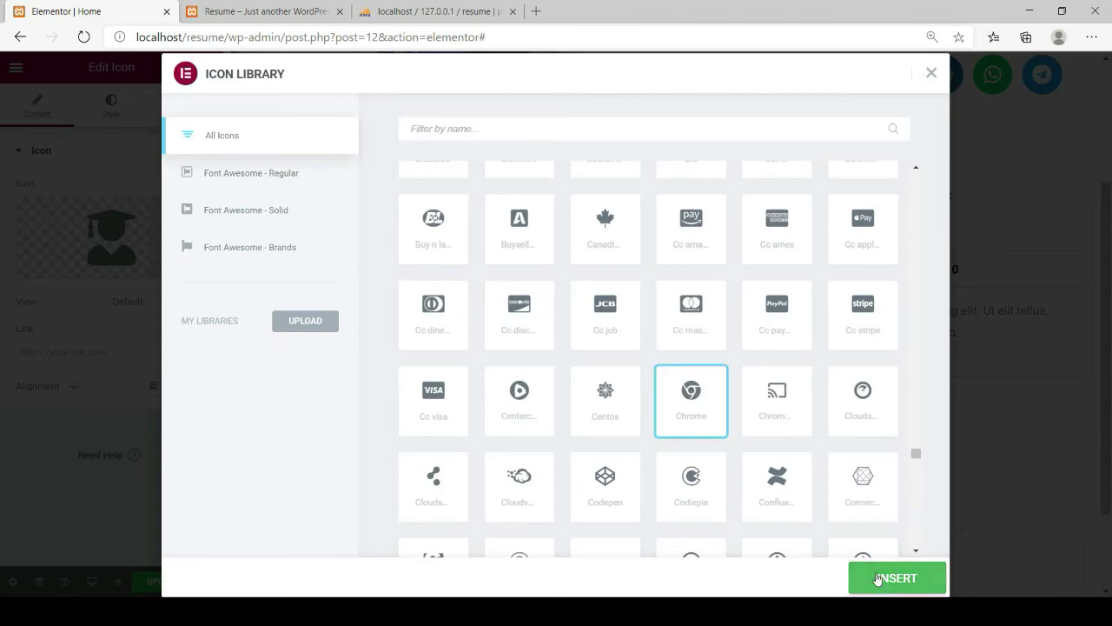
{"action": "left_click", "coordinate": [872, 578]}
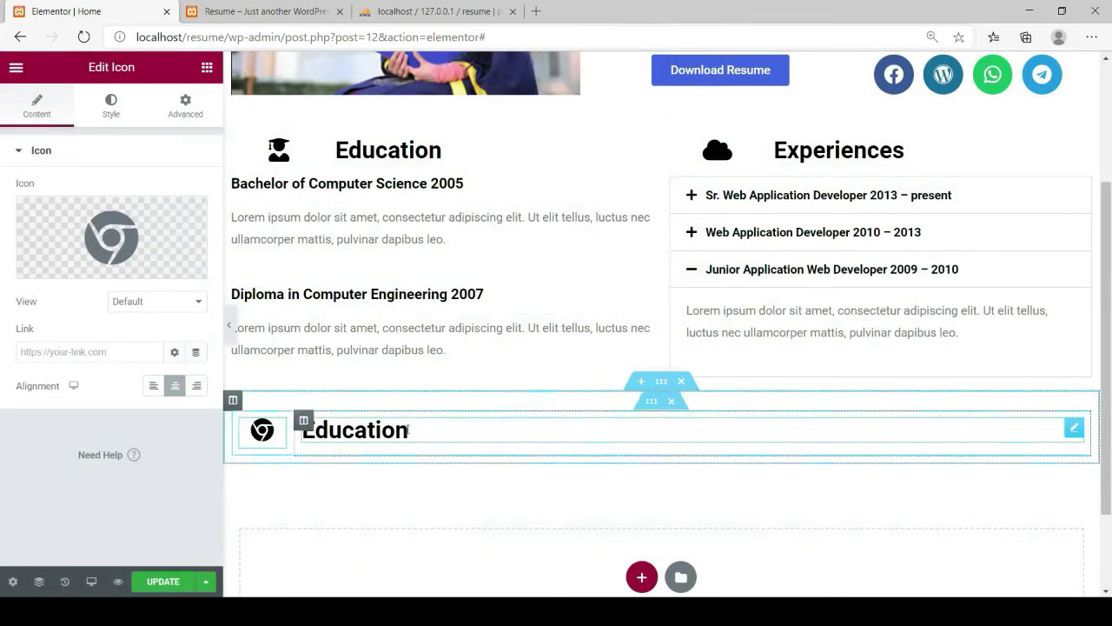
Rename the copied Education heading to 'Skills'
{"action": "left_click", "coordinate": [408, 430]}
{"action": "left_click_drag", "start_coordinate": [70, 212], "coordinate": [14, 206]}
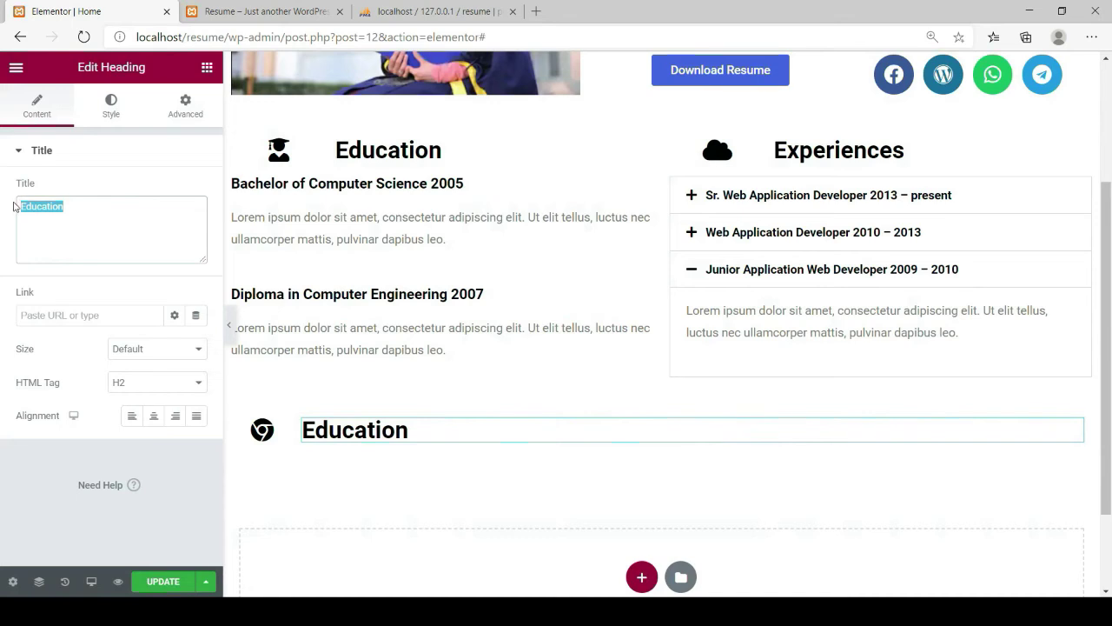
{"action": "type", "text": "Skills"}
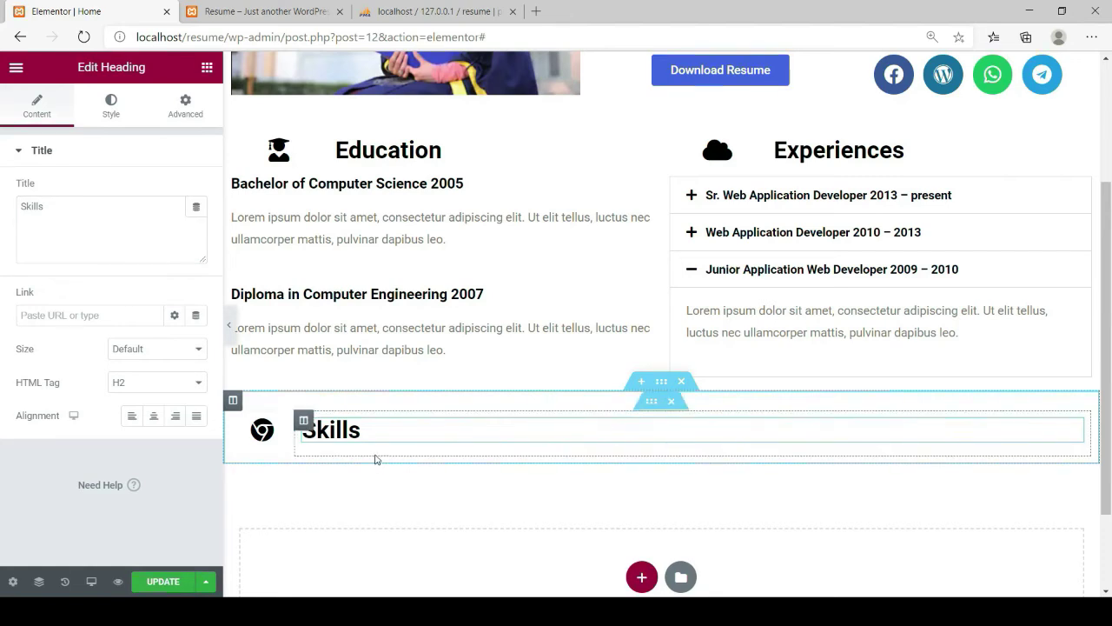
Place a Progress Bar under the Skills heading and delete its 'My Skill' title
{"action": "left_click", "coordinate": [207, 69]}
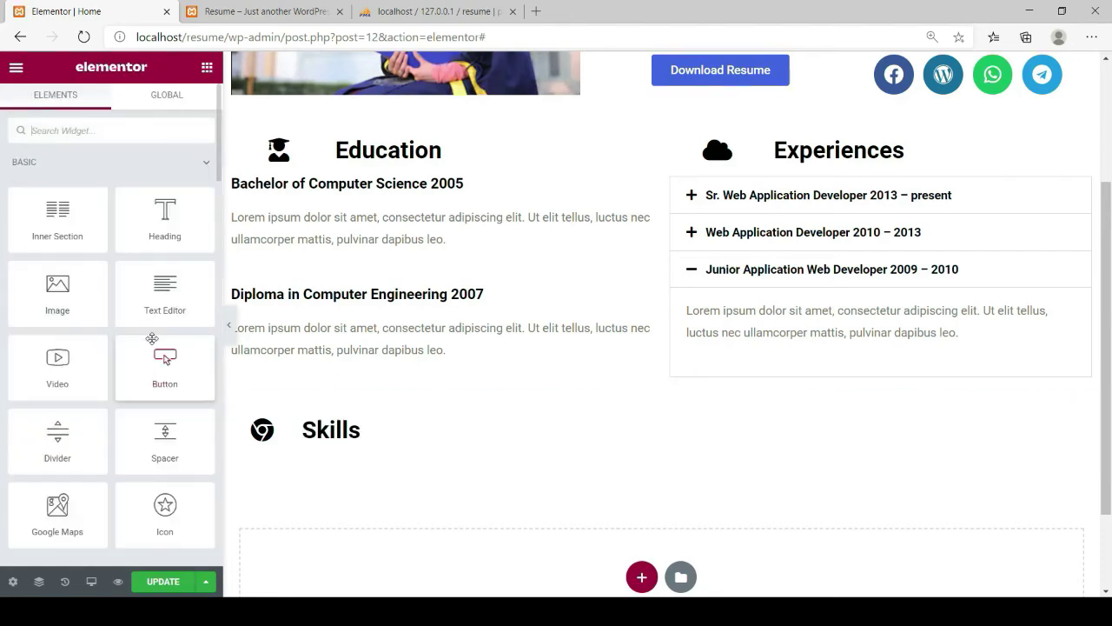
{"action": "scroll", "coordinate": [152, 338], "scroll_direction": "down", "scroll_amount": 8}
{"action": "scroll", "coordinate": [153, 338], "scroll_direction": "down", "scroll_amount": 8}
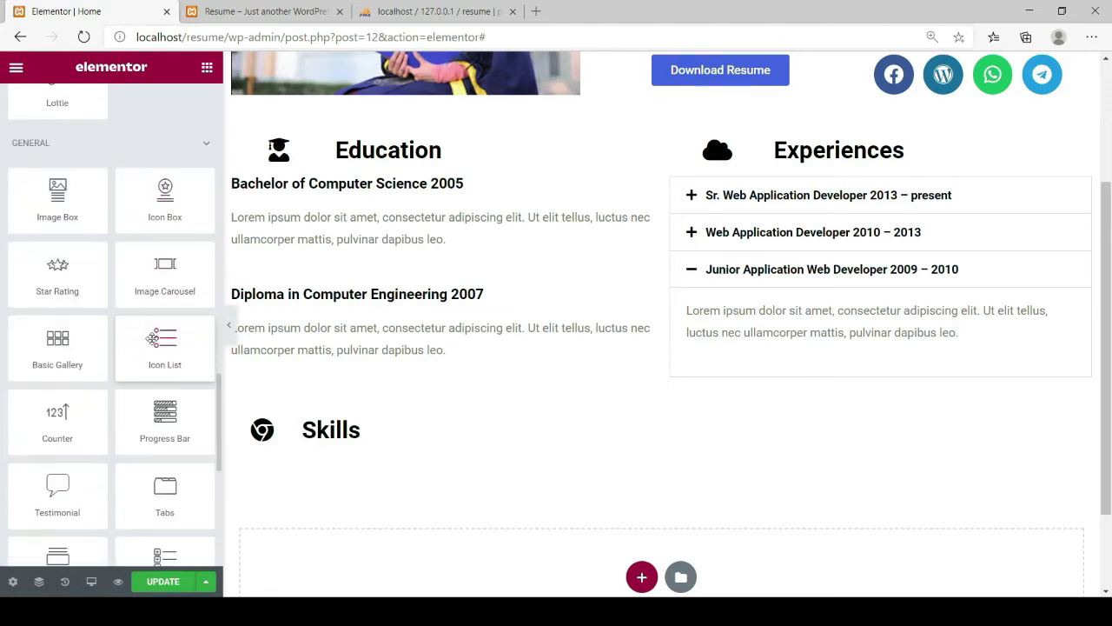
{"action": "scroll", "coordinate": [152, 338], "scroll_direction": "down", "scroll_amount": 1}
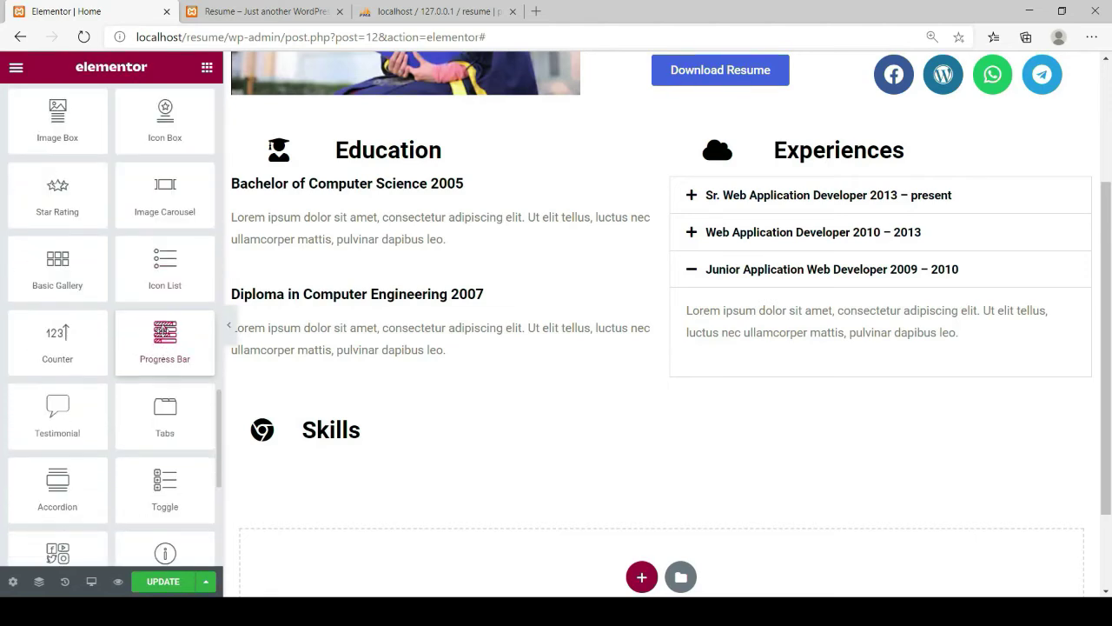
{"action": "left_click_drag", "start_coordinate": [162, 332], "coordinate": [298, 466]}
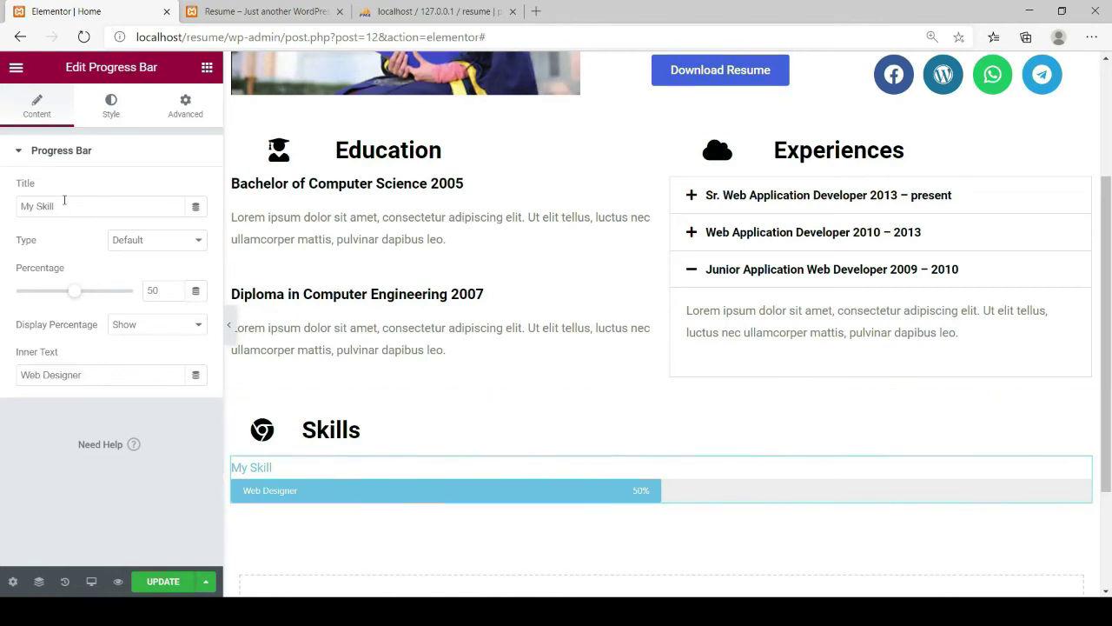
{"action": "left_click_drag", "start_coordinate": [63, 205], "coordinate": [34, 206]}
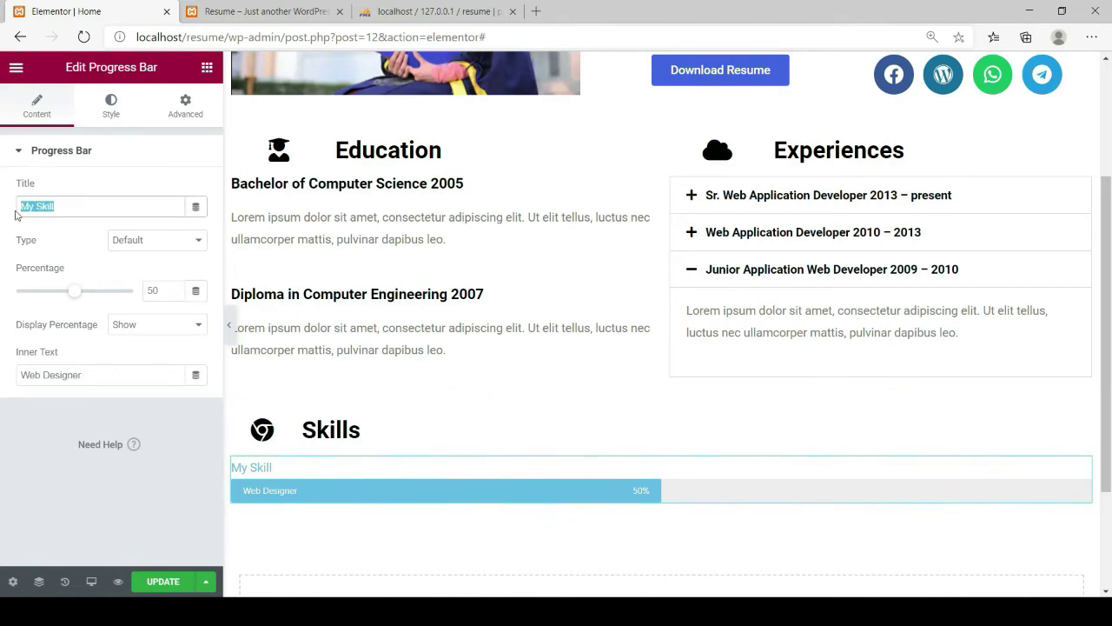
{"action": "key", "text": "BackSpace"}
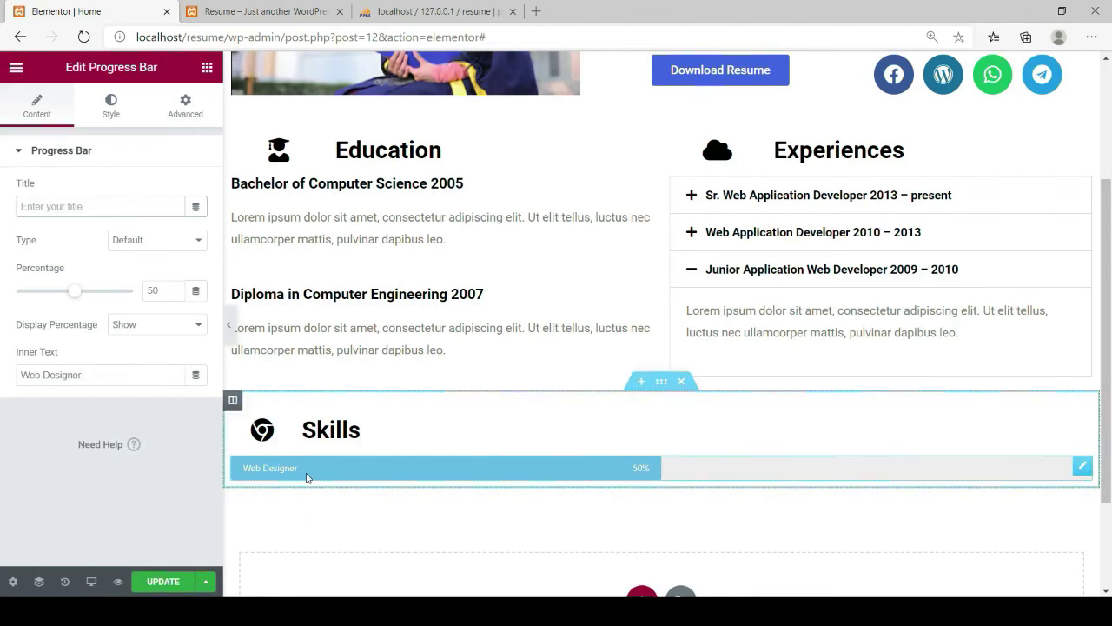
Set the progress bar to 100%, clear its title, and change its inner text to PC Assembly
{"action": "left_click_drag", "start_coordinate": [72, 295], "coordinate": [103, 298]}
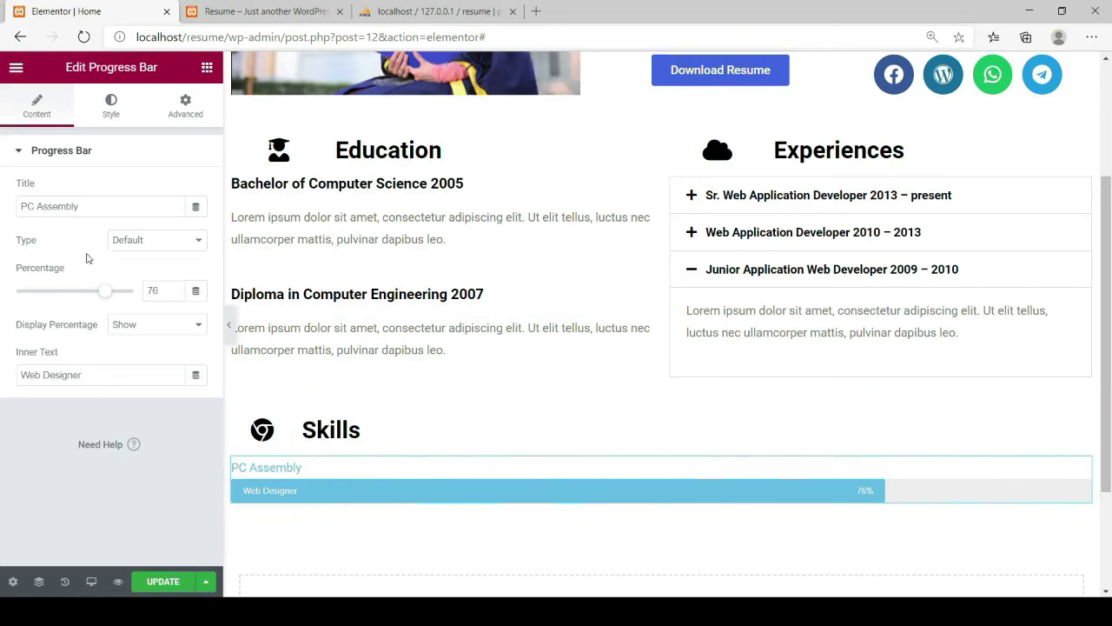
{"action": "left_click_drag", "start_coordinate": [88, 206], "coordinate": [6, 221]}
{"action": "key", "text": "ctrl+c"}
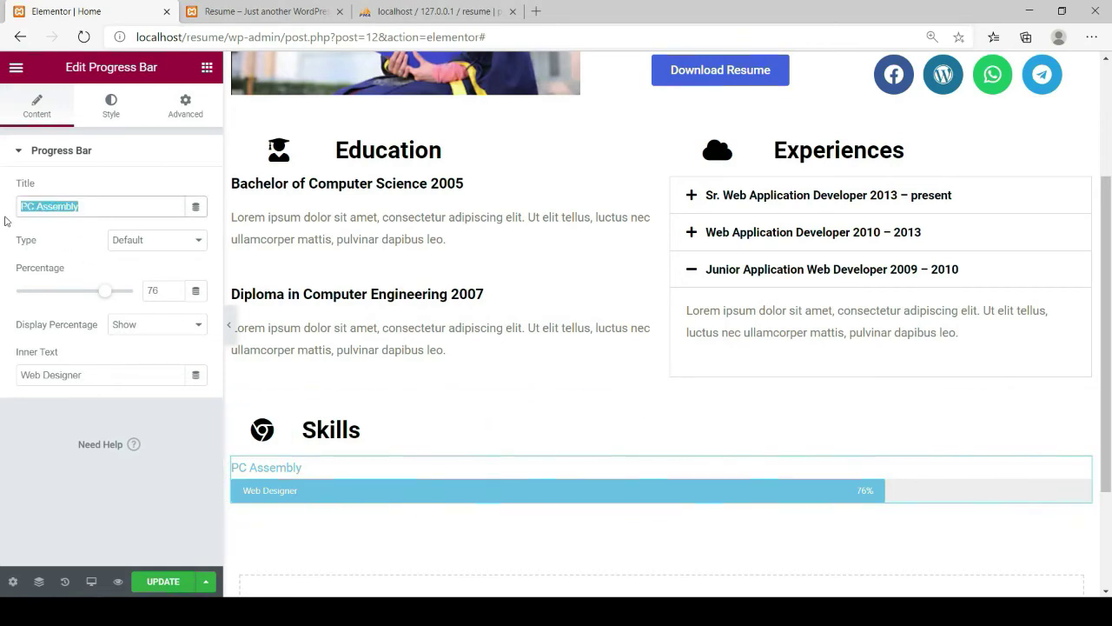
{"action": "key", "text": "BackSpace"}
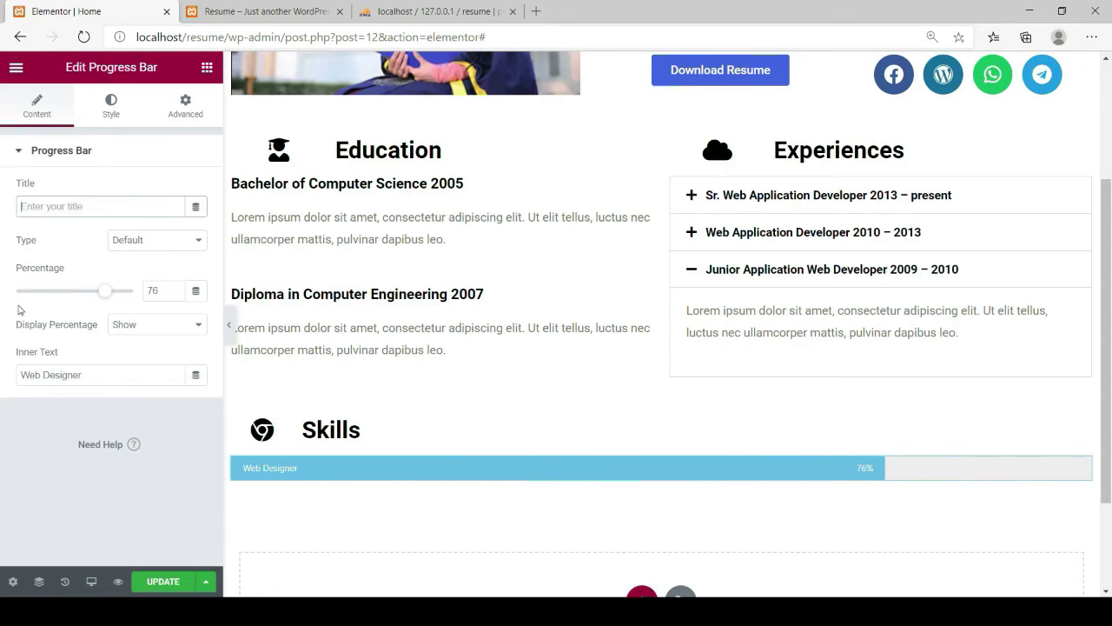
{"action": "left_click_drag", "start_coordinate": [90, 373], "coordinate": [18, 369]}
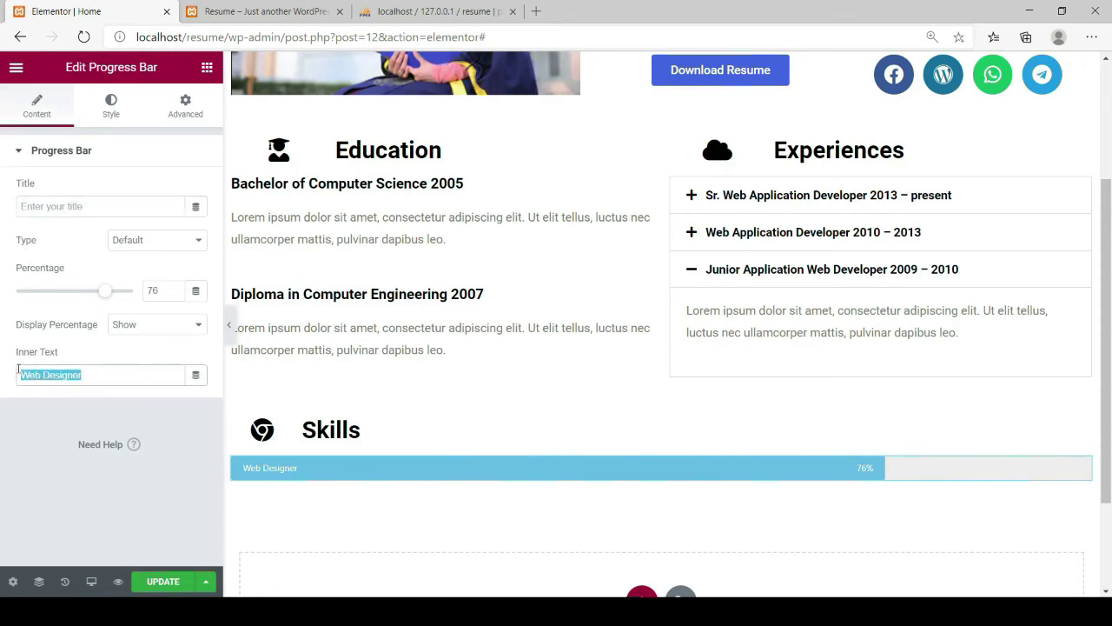
{"action": "key", "text": "ctrl+v"}
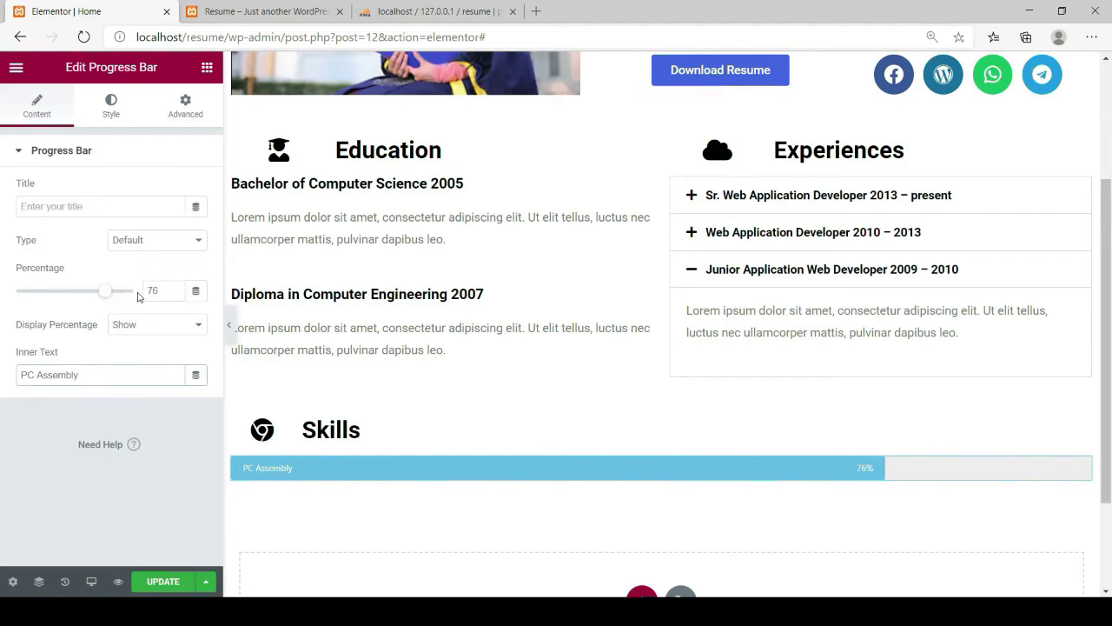
{"action": "left_click", "coordinate": [162, 291]}
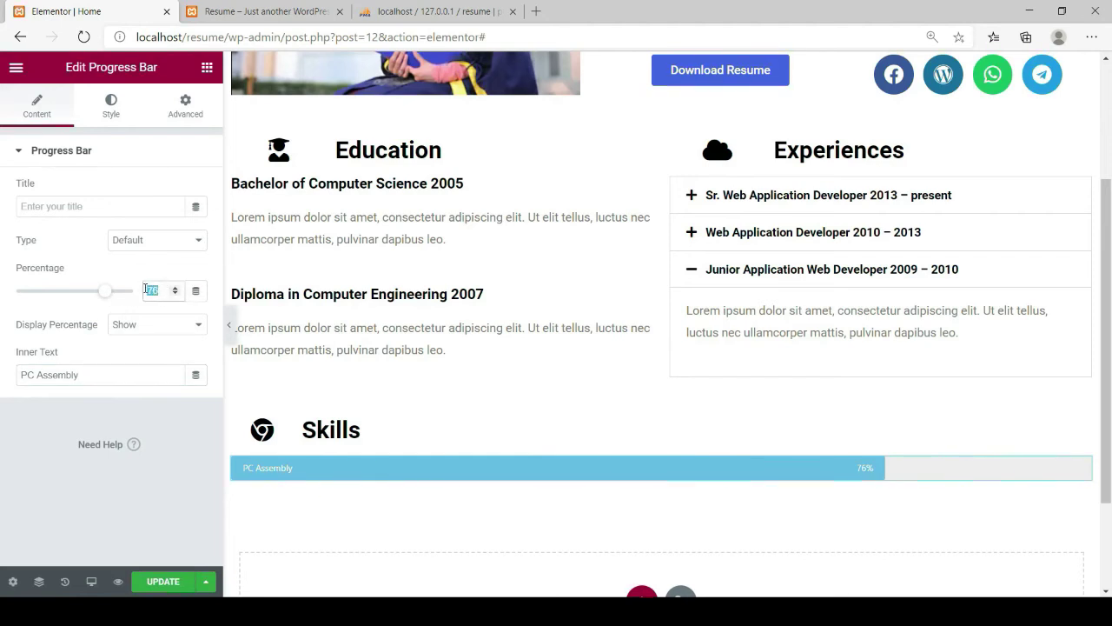
{"action": "type", "text": "100"}
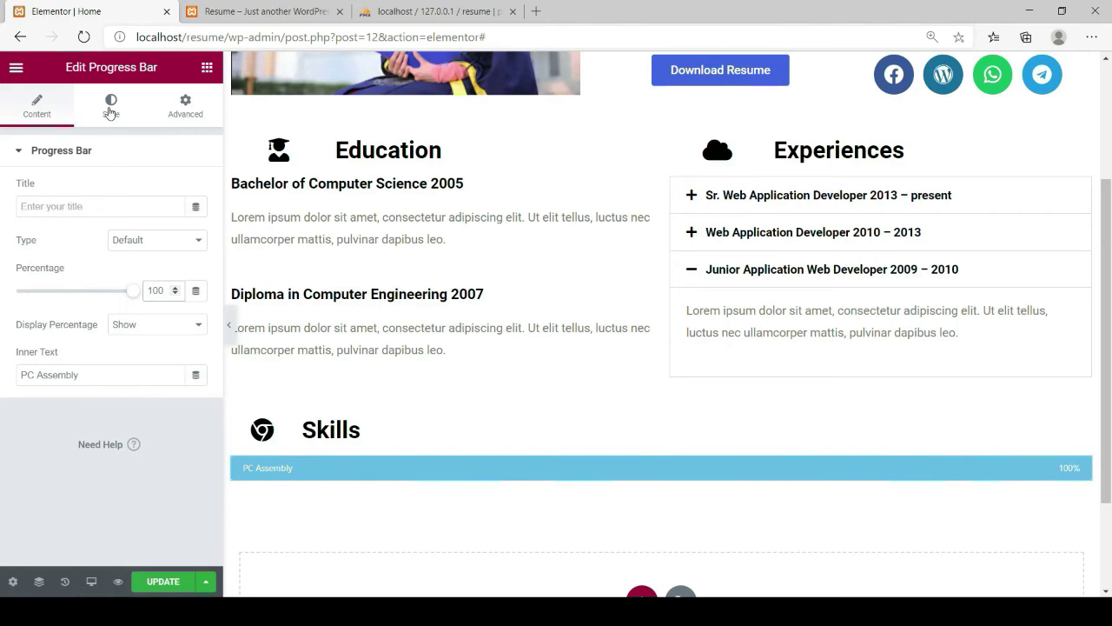
Colour the PC Assembly progress bar dark magenta #C124B5 in its Style settings
{"action": "left_click", "coordinate": [110, 106]}
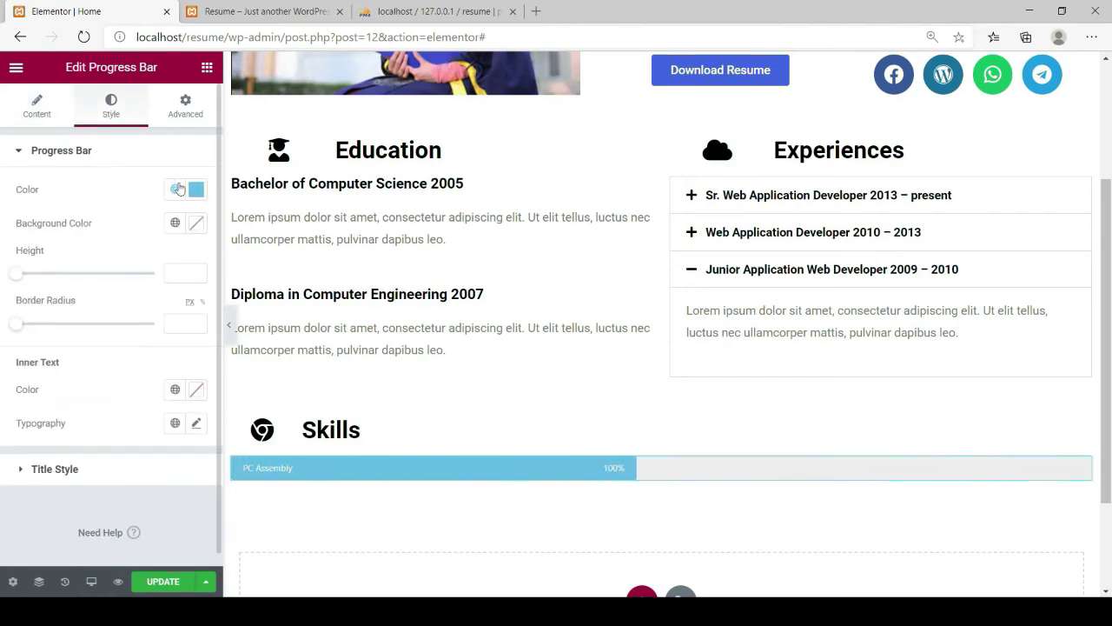
{"action": "left_click", "coordinate": [196, 190]}
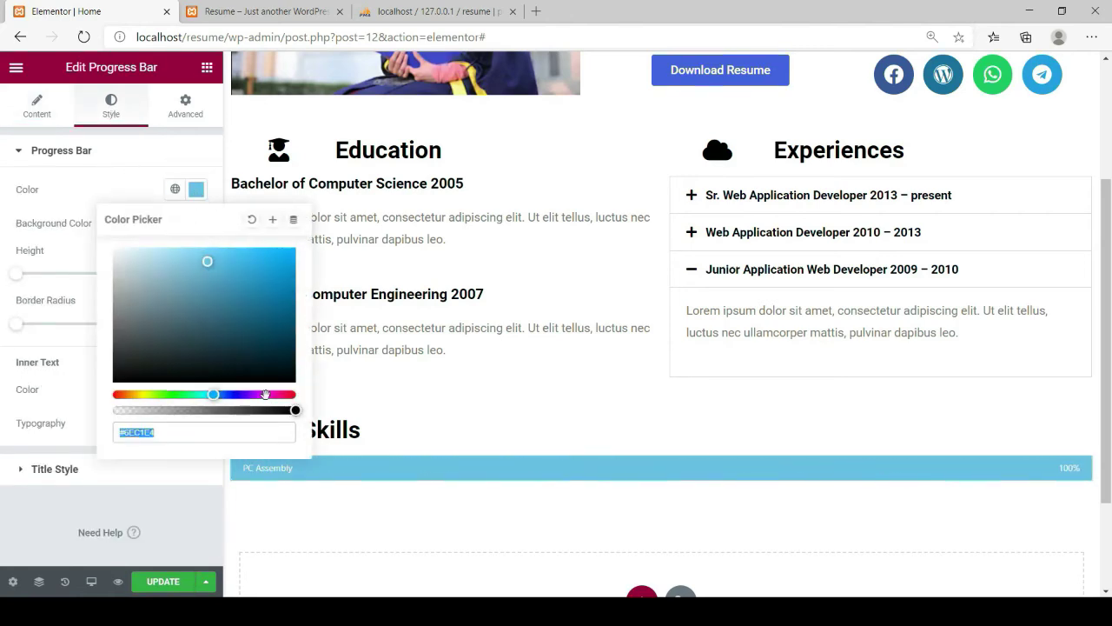
{"action": "left_click", "coordinate": [268, 395]}
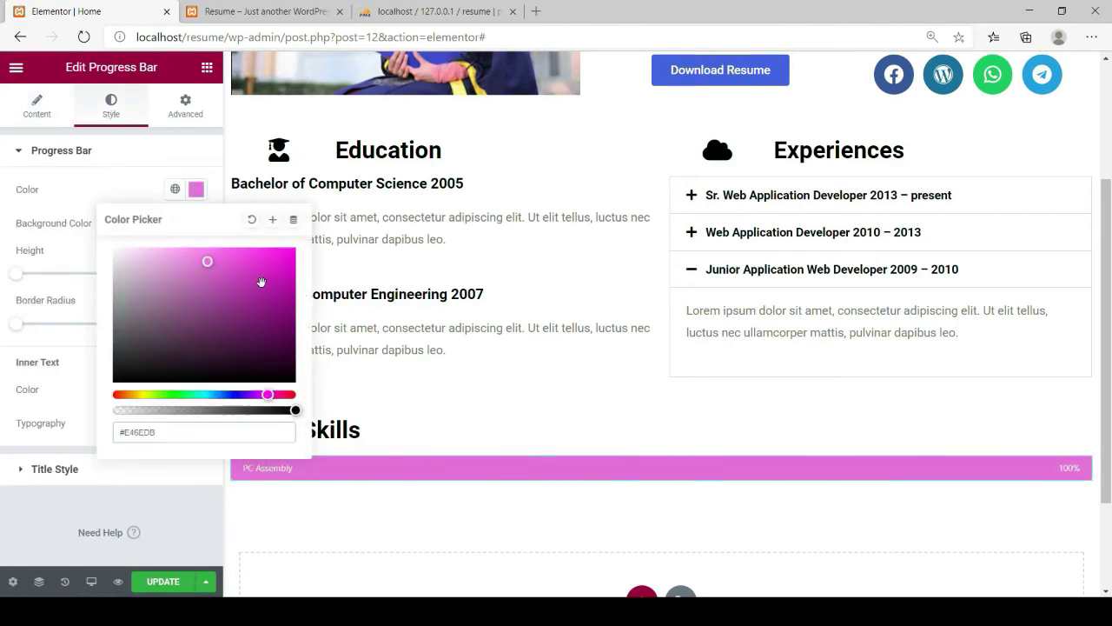
{"action": "left_click", "coordinate": [261, 279]}
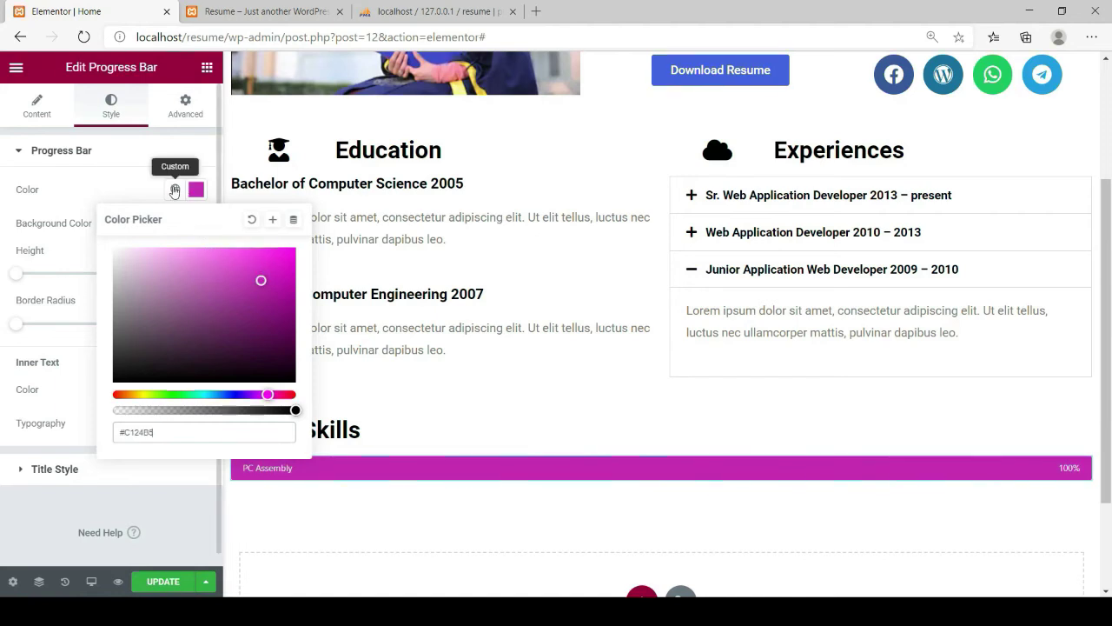
{"action": "left_click", "coordinate": [174, 189]}
{"action": "left_click", "coordinate": [123, 189]}
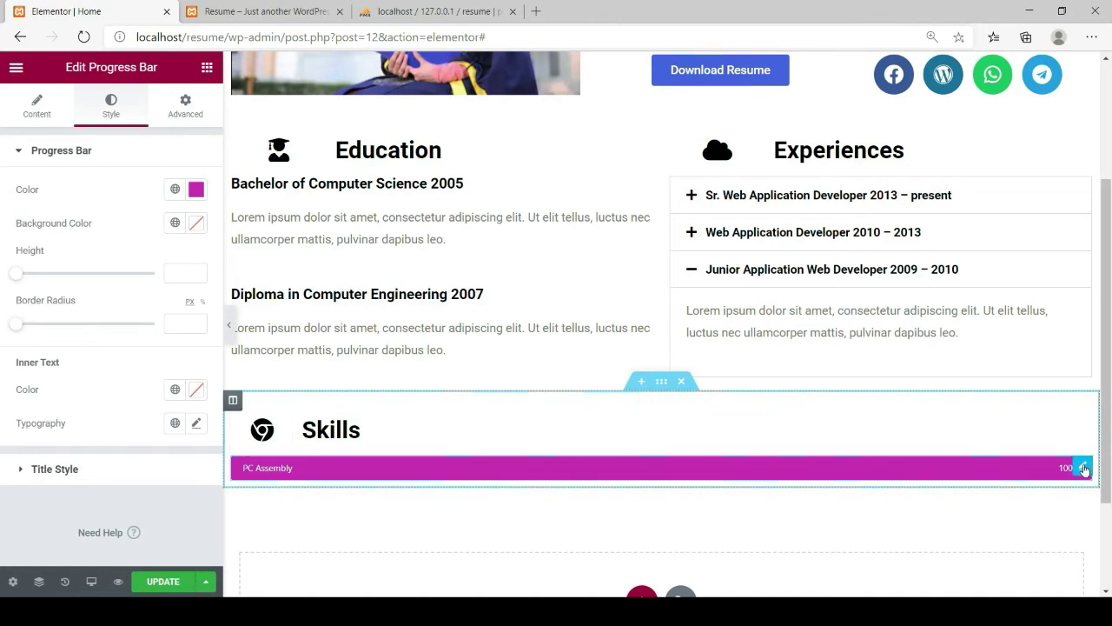
Duplicate the PC Assembly progress bar three times to get four stacked bars
{"action": "right_click", "coordinate": [1084, 468]}
{"action": "left_click", "coordinate": [1032, 400]}
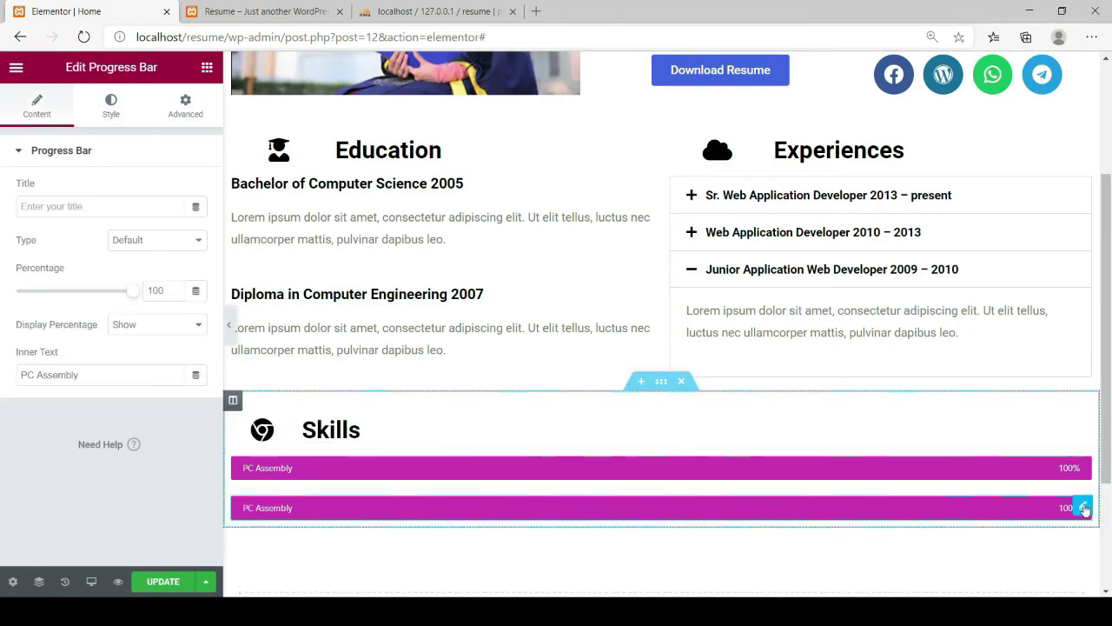
{"action": "right_click", "coordinate": [1084, 510]}
{"action": "left_click", "coordinate": [1021, 399]}
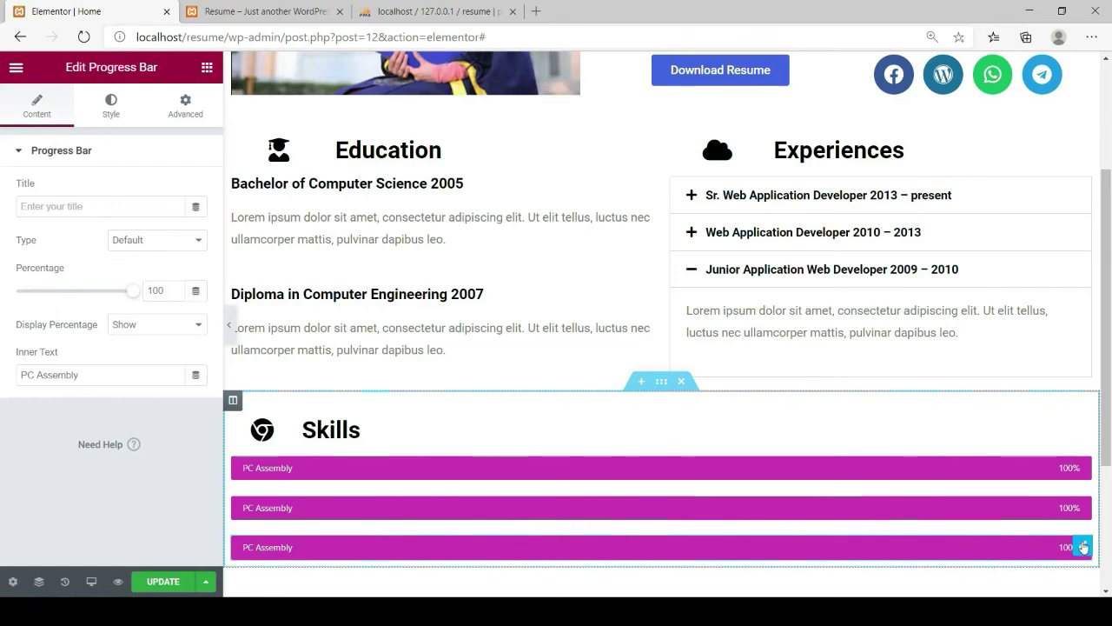
{"action": "right_click", "coordinate": [1084, 546]}
{"action": "left_click", "coordinate": [1035, 399]}
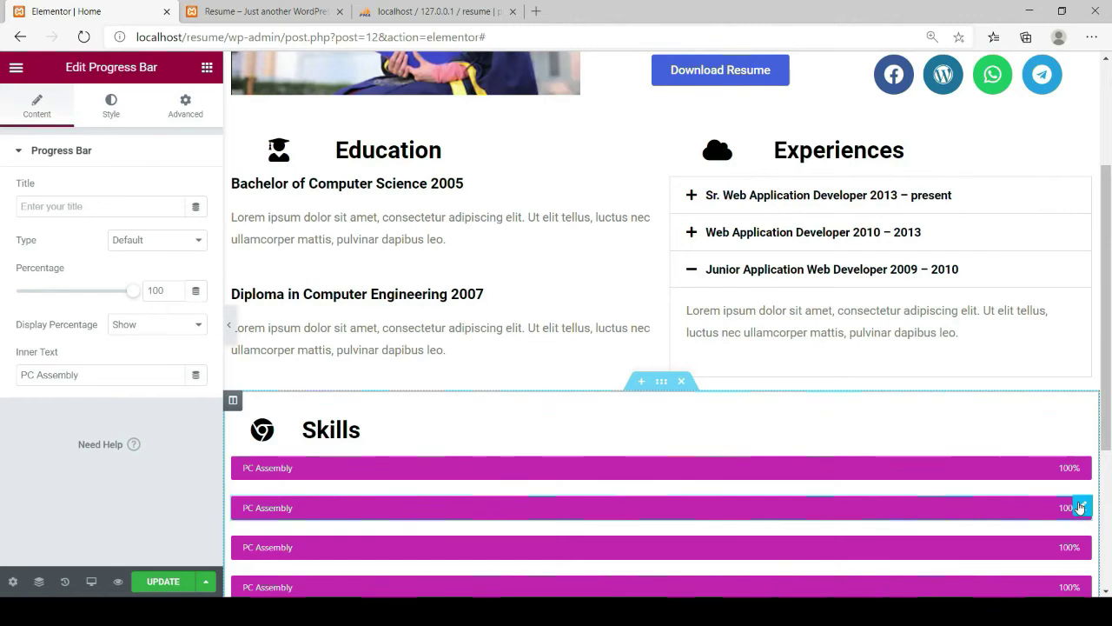
Relabel the second bar Management, and the third bar Networking at 79% with no title
{"action": "left_click_drag", "start_coordinate": [94, 374], "coordinate": [9, 374]}
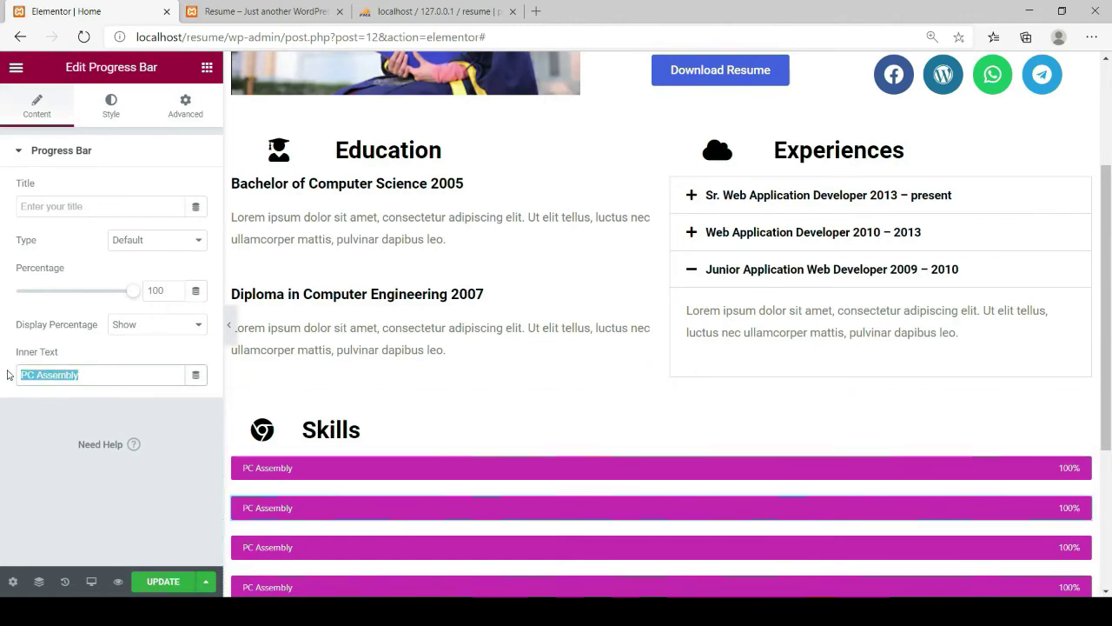
{"action": "type", "text": "Management"}
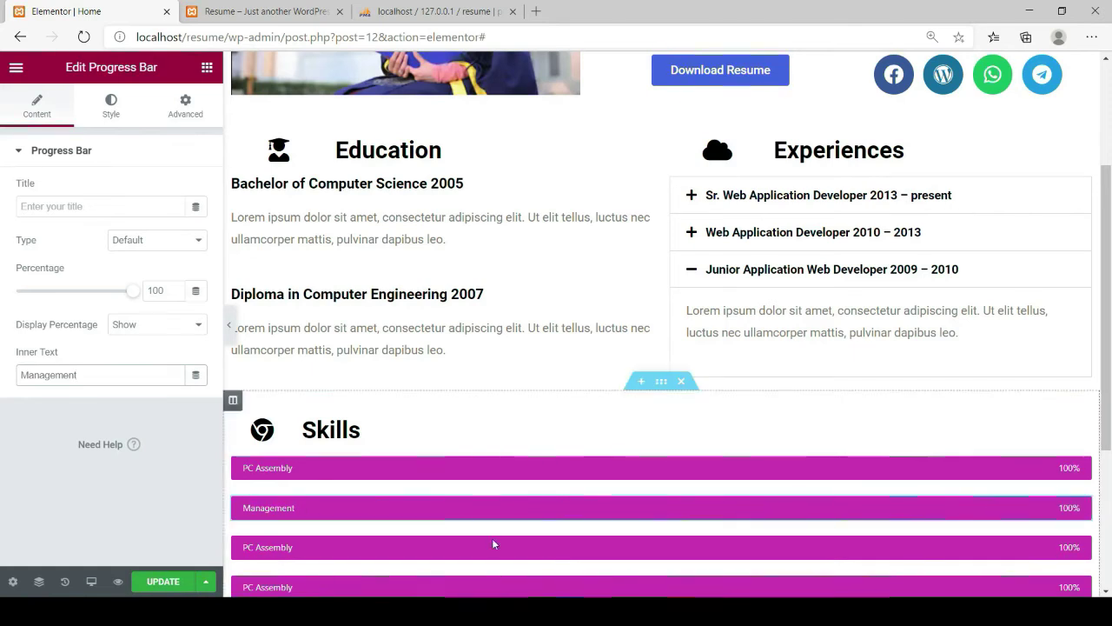
{"action": "left_click", "coordinate": [1083, 546]}
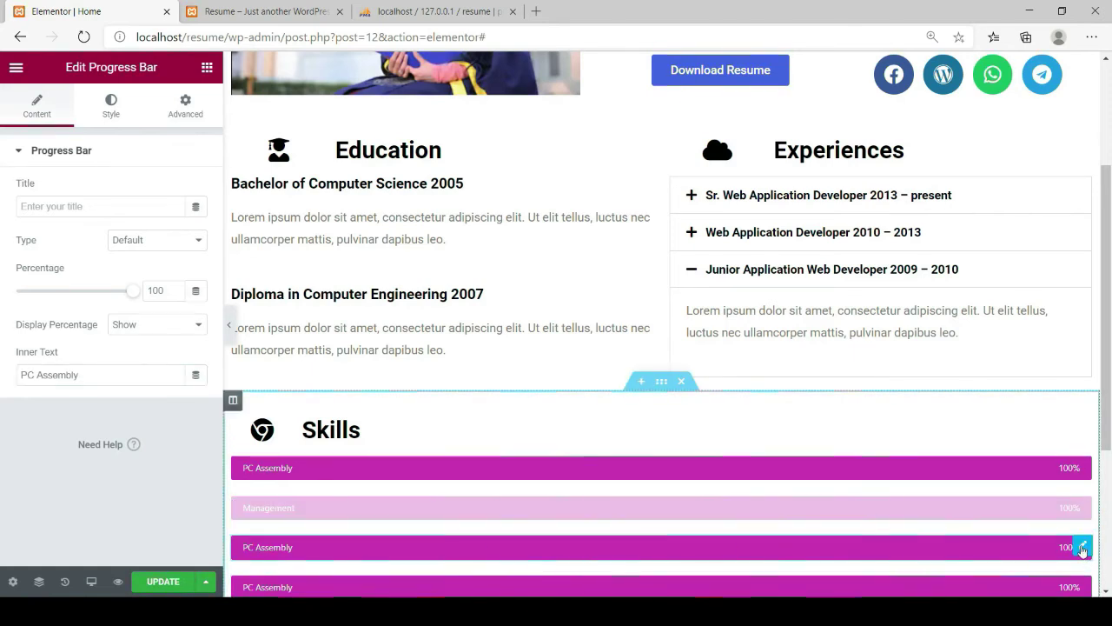
{"action": "left_click", "coordinate": [29, 209]}
{"action": "type", "text": "Networkki"}
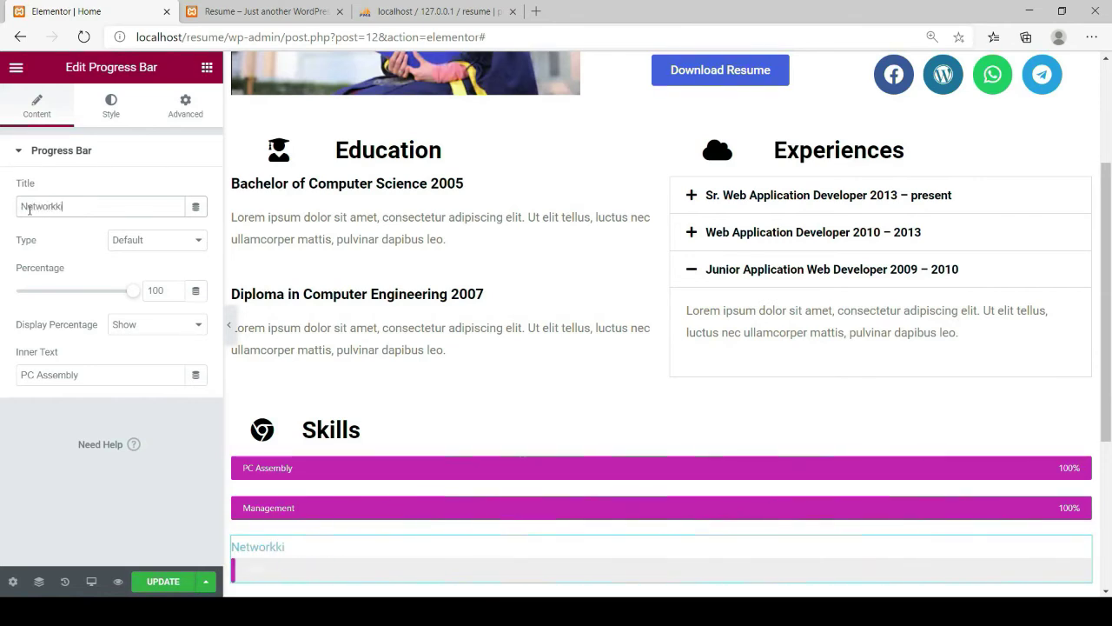
{"action": "type", "text": "ng"}
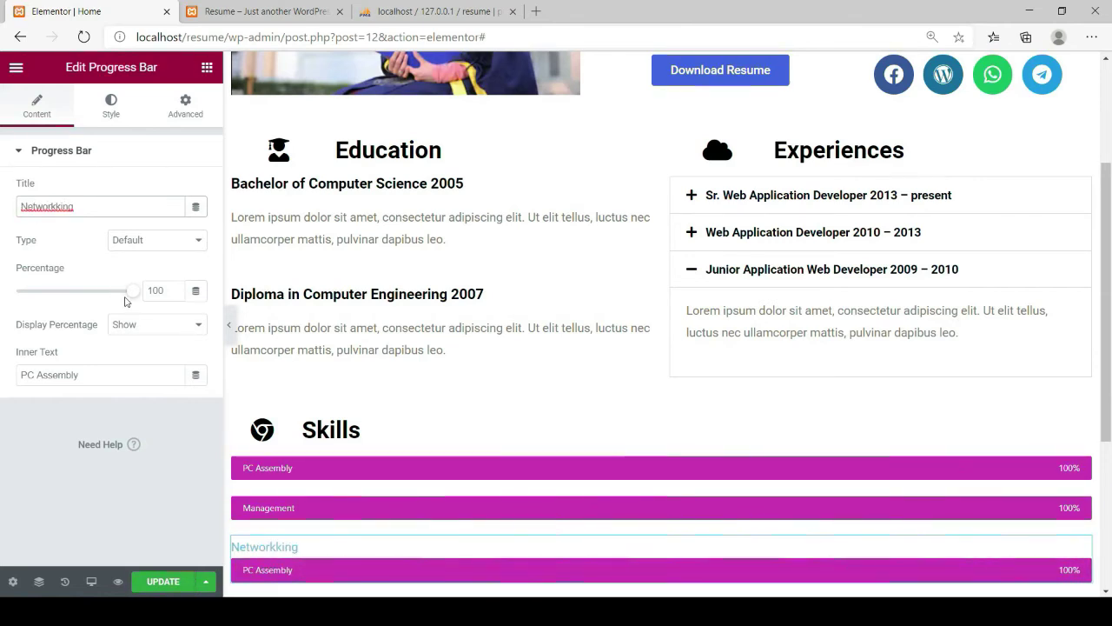
{"action": "left_click_drag", "start_coordinate": [130, 291], "coordinate": [105, 298]}
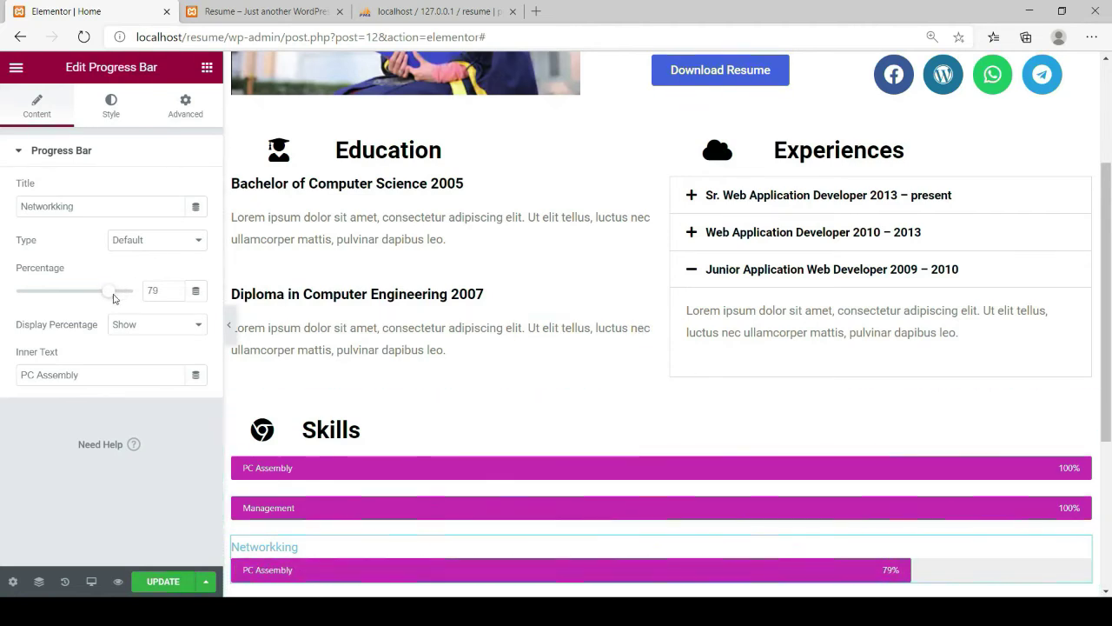
{"action": "left_click_drag", "start_coordinate": [83, 209], "coordinate": [10, 214]}
{"action": "key", "text": "ctrl+c"}
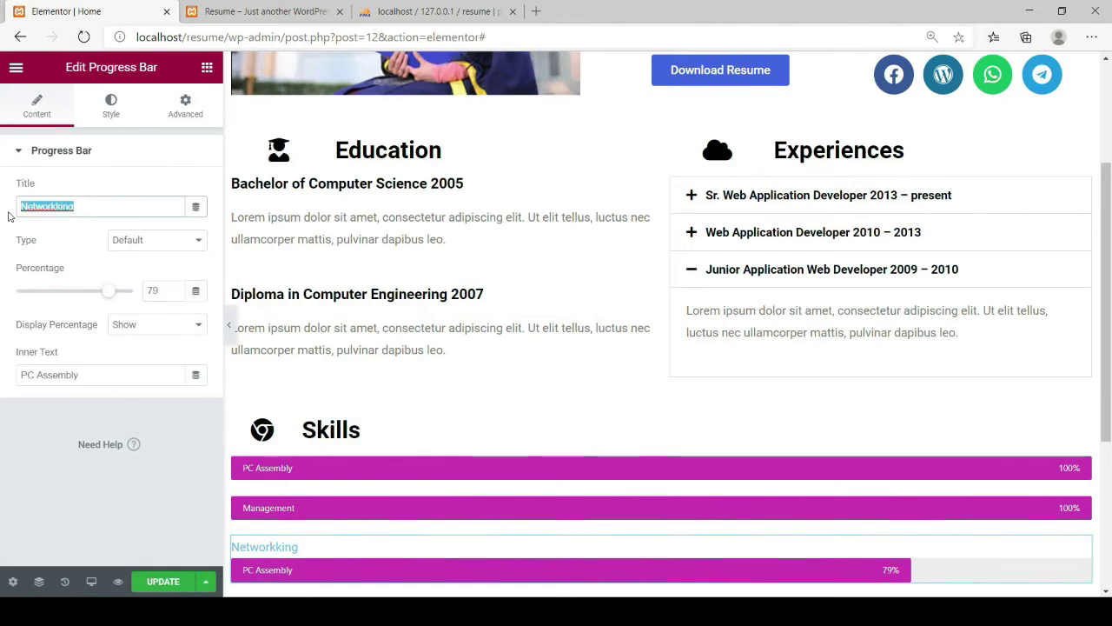
{"action": "key", "text": "BackSpace"}
{"action": "left_click_drag", "start_coordinate": [95, 374], "coordinate": [2, 381]}
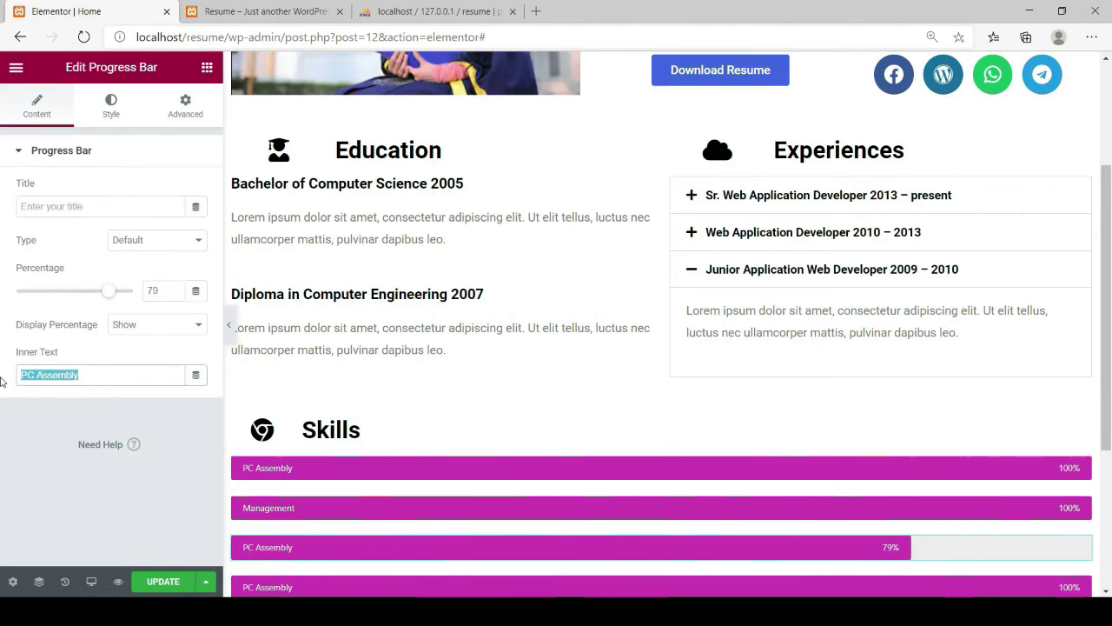
{"action": "key", "text": "ctrl+v"}
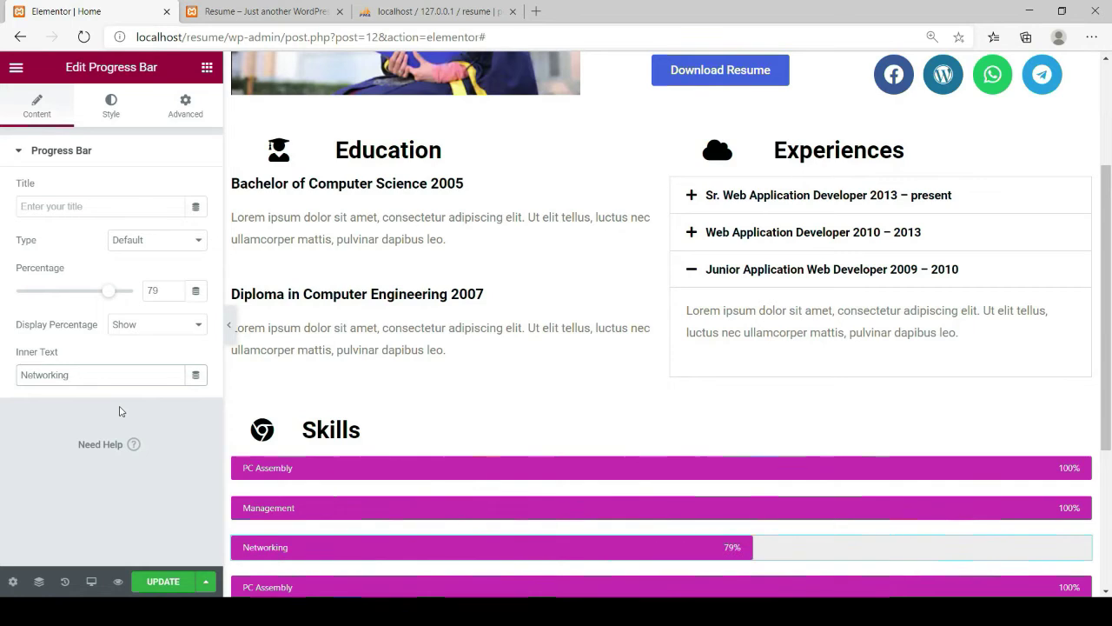
Relabel the fourth bar Programming and lower it to 71%
{"action": "scroll", "coordinate": [927, 511], "scroll_direction": "down", "scroll_amount": 1}
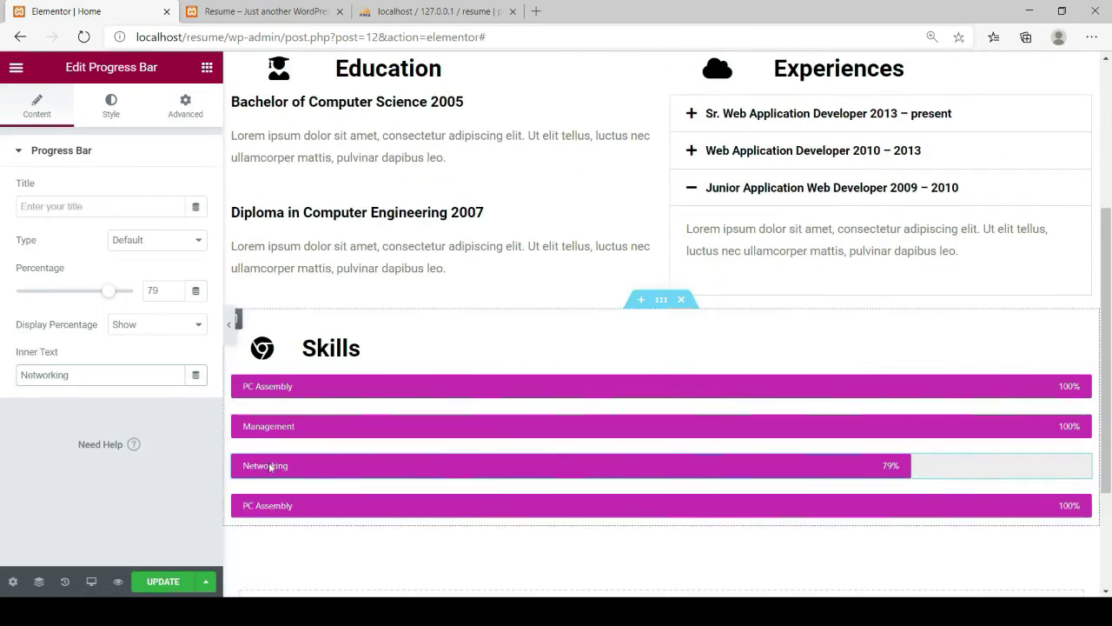
{"action": "left_click", "coordinate": [928, 511]}
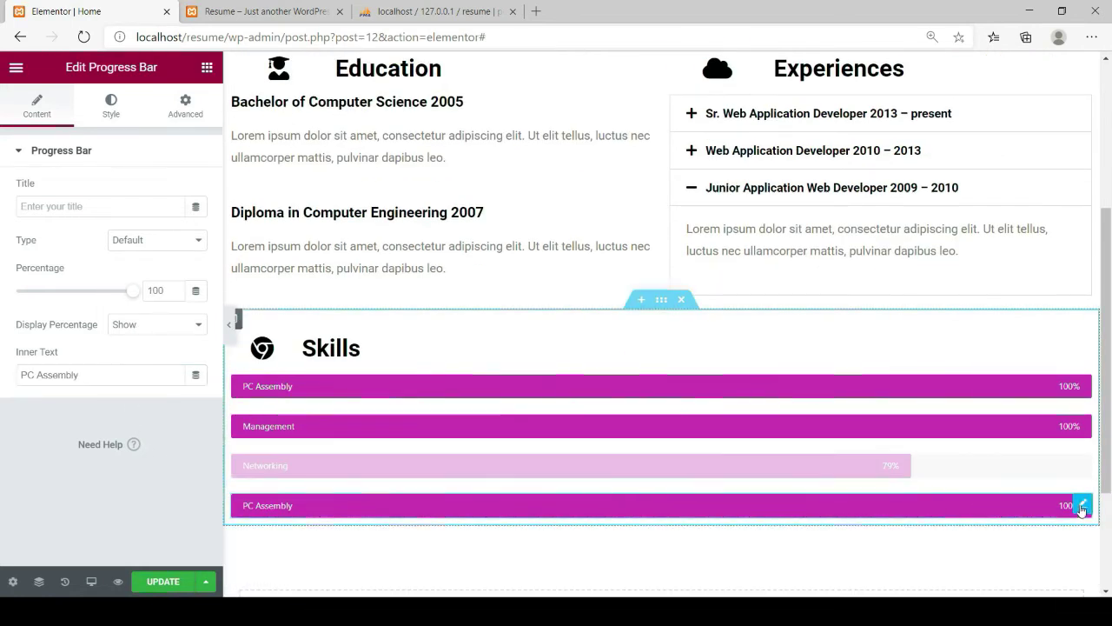
{"action": "left_click_drag", "start_coordinate": [80, 374], "coordinate": [20, 376]}
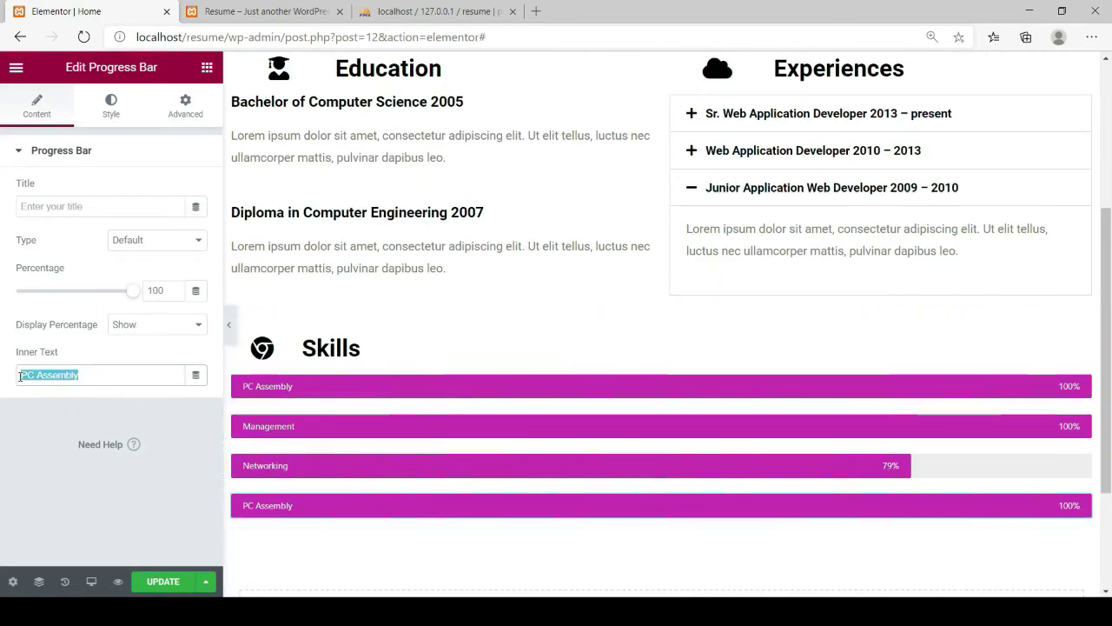
{"action": "type", "text": "Pro"}
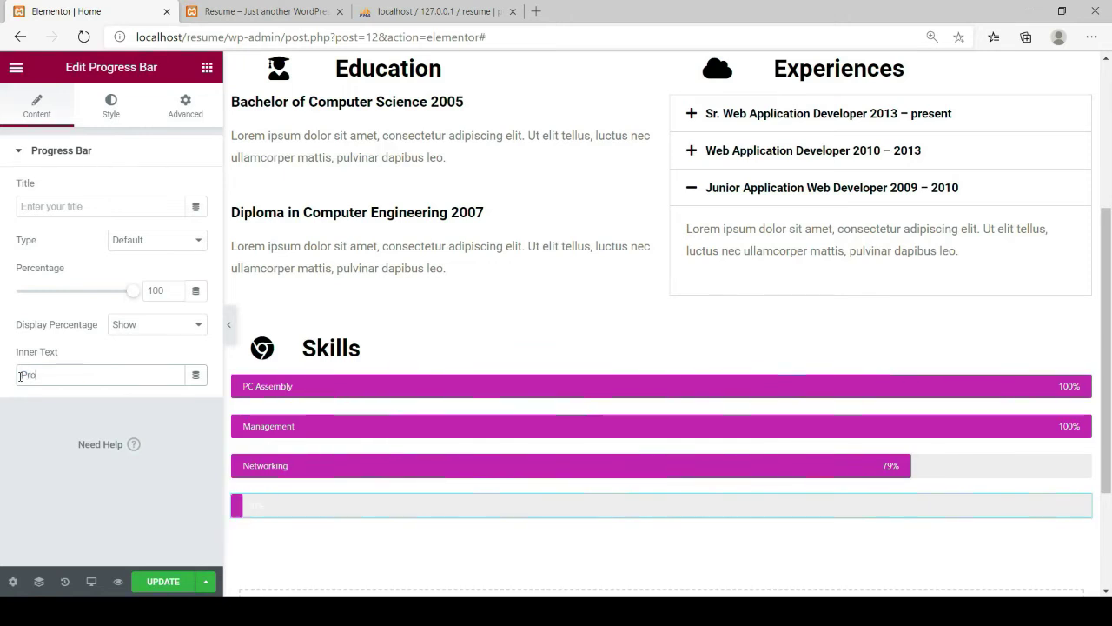
{"action": "type", "text": "gramming"}
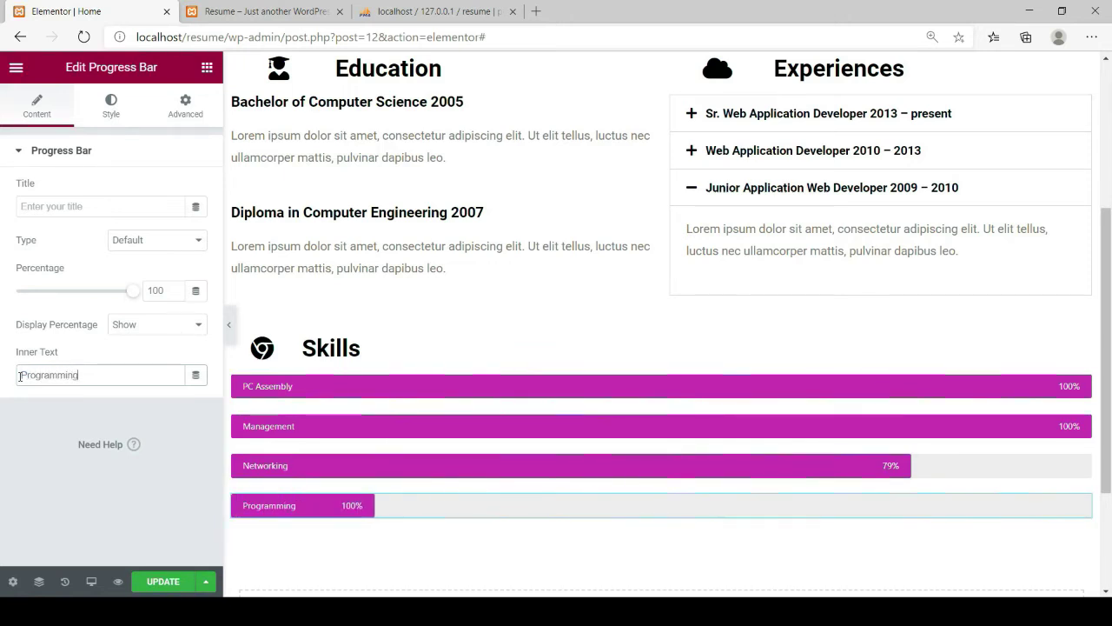
{"action": "left_click_drag", "start_coordinate": [131, 291], "coordinate": [95, 299]}
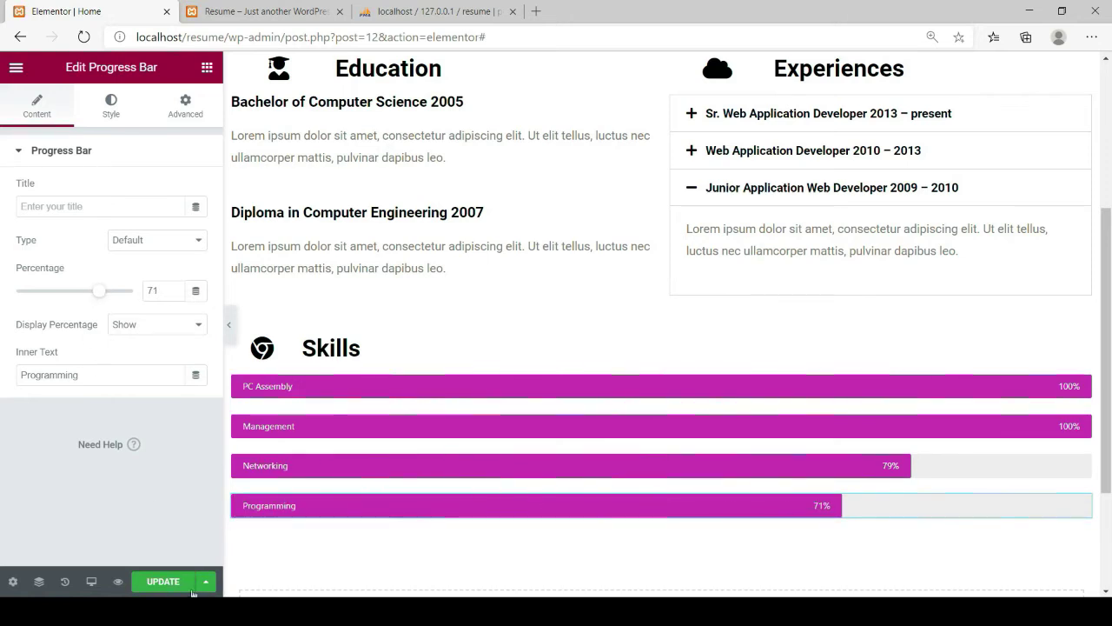
Save the page and start adding a new section below the Skills bars
{"action": "left_click", "coordinate": [158, 586]}
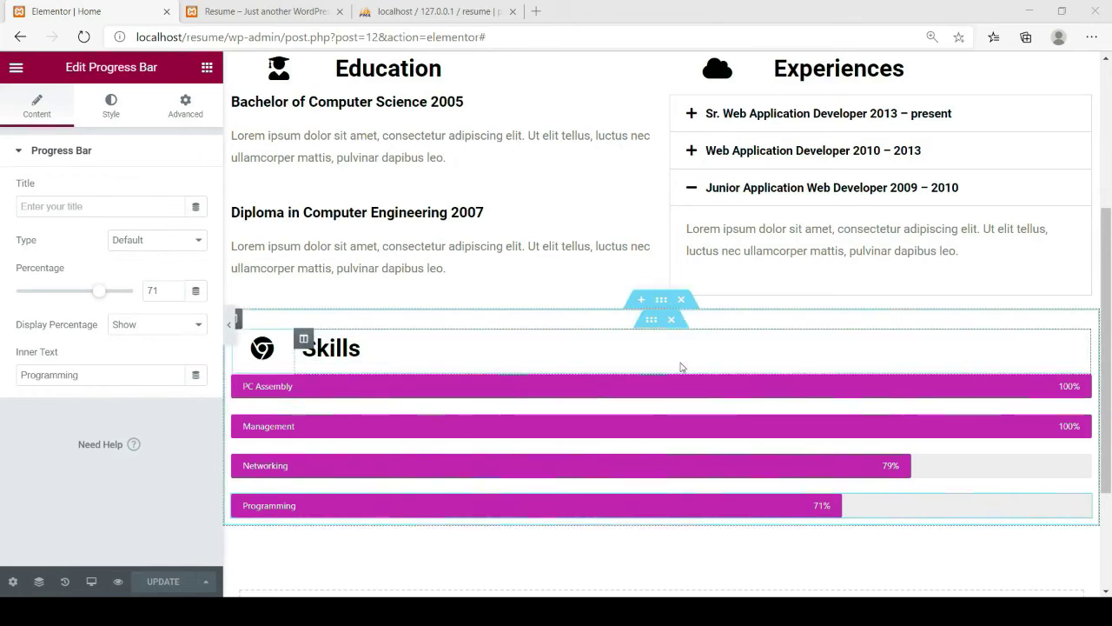
{"action": "left_click", "coordinate": [111, 106]}
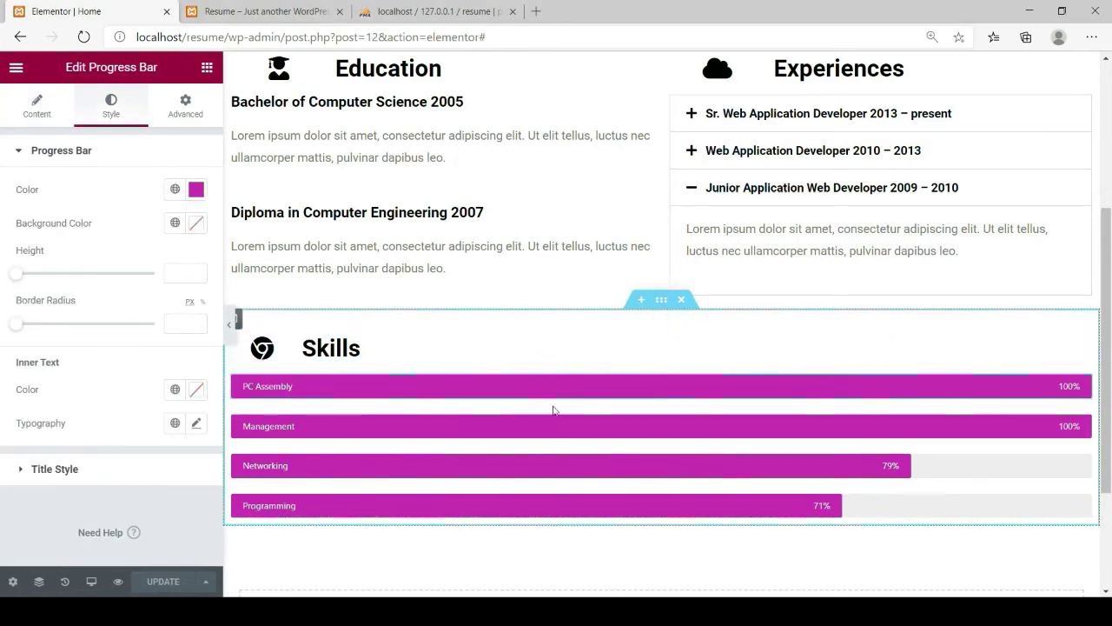
{"action": "scroll", "coordinate": [551, 427], "scroll_direction": "down", "scroll_amount": 2}
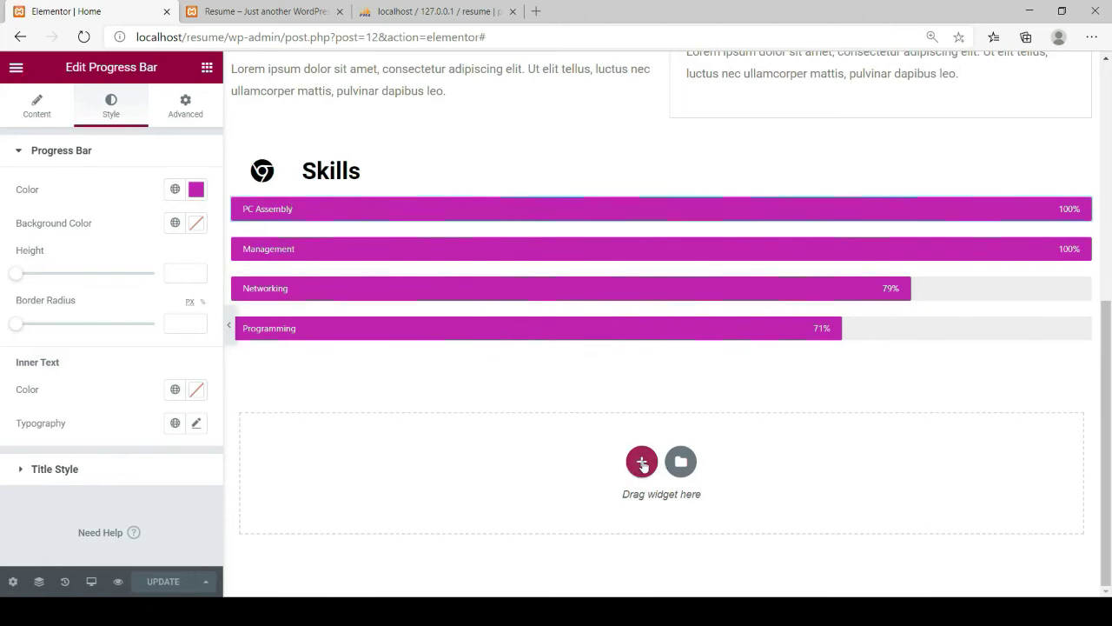
{"action": "left_click", "coordinate": [641, 462]}
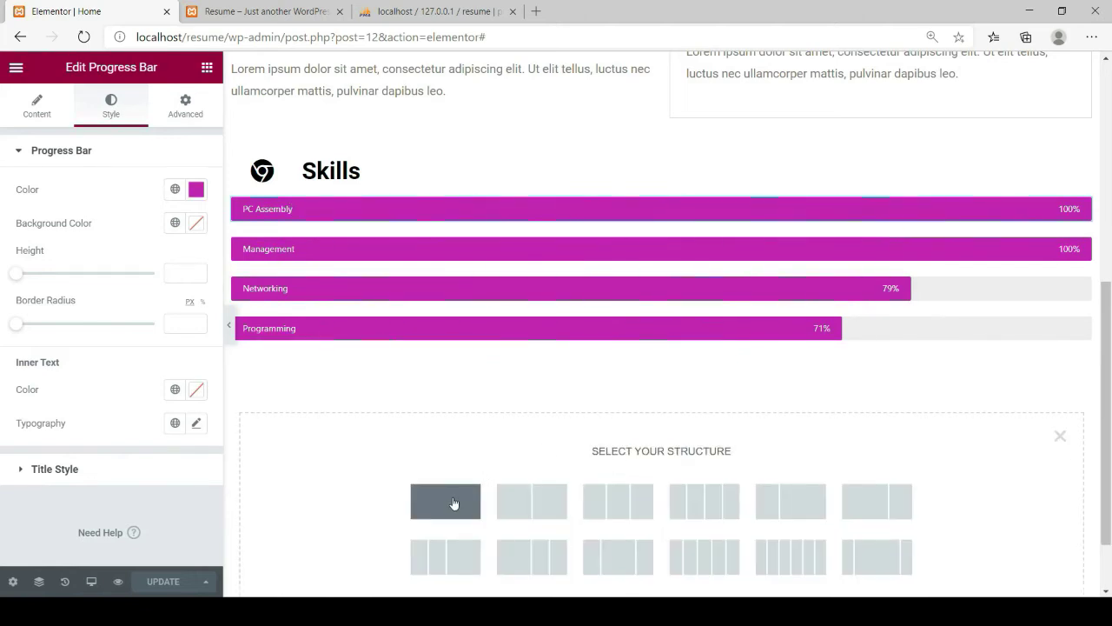
Add a single-column section and move a duplicate of the Skills heading block into it
{"action": "left_click", "coordinate": [453, 503]}
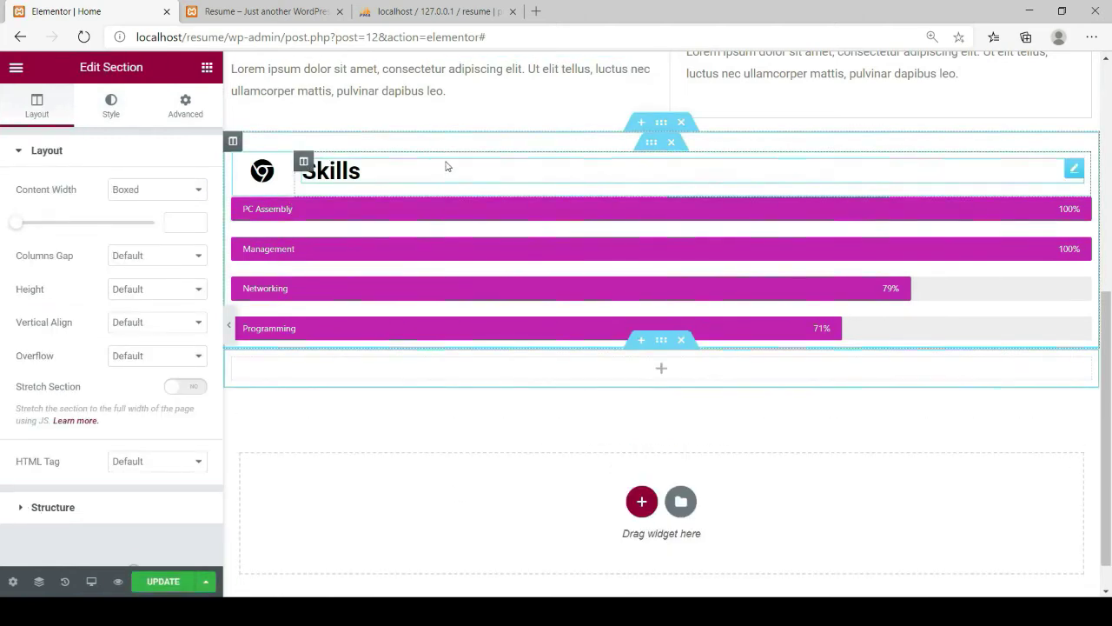
{"action": "right_click", "coordinate": [652, 149]}
{"action": "left_click", "coordinate": [675, 181]}
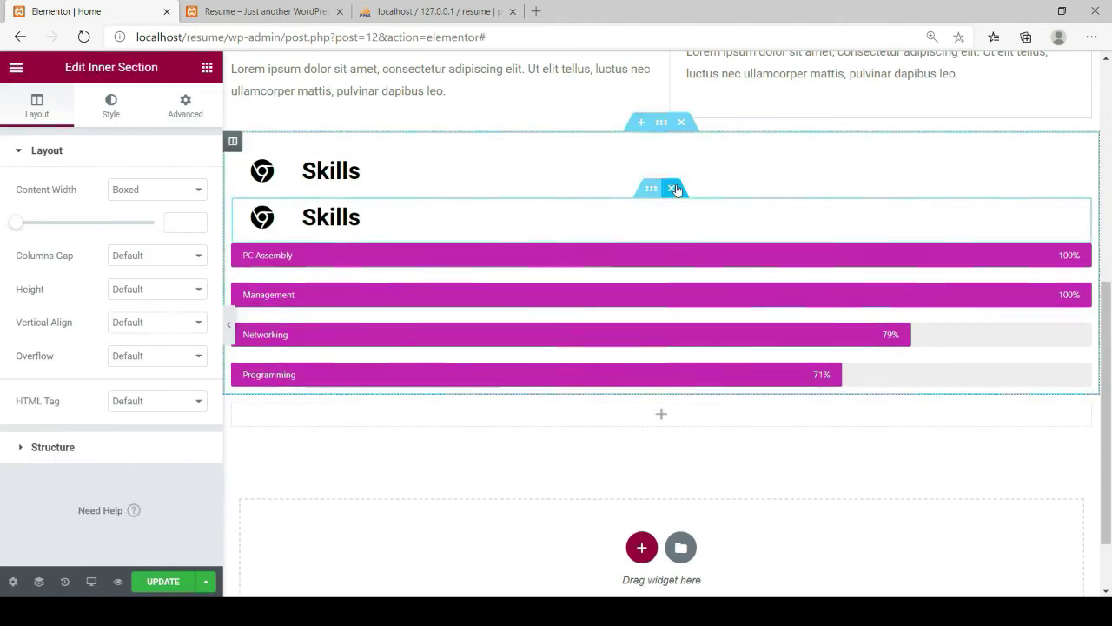
{"action": "left_click_drag", "start_coordinate": [652, 189], "coordinate": [633, 392]}
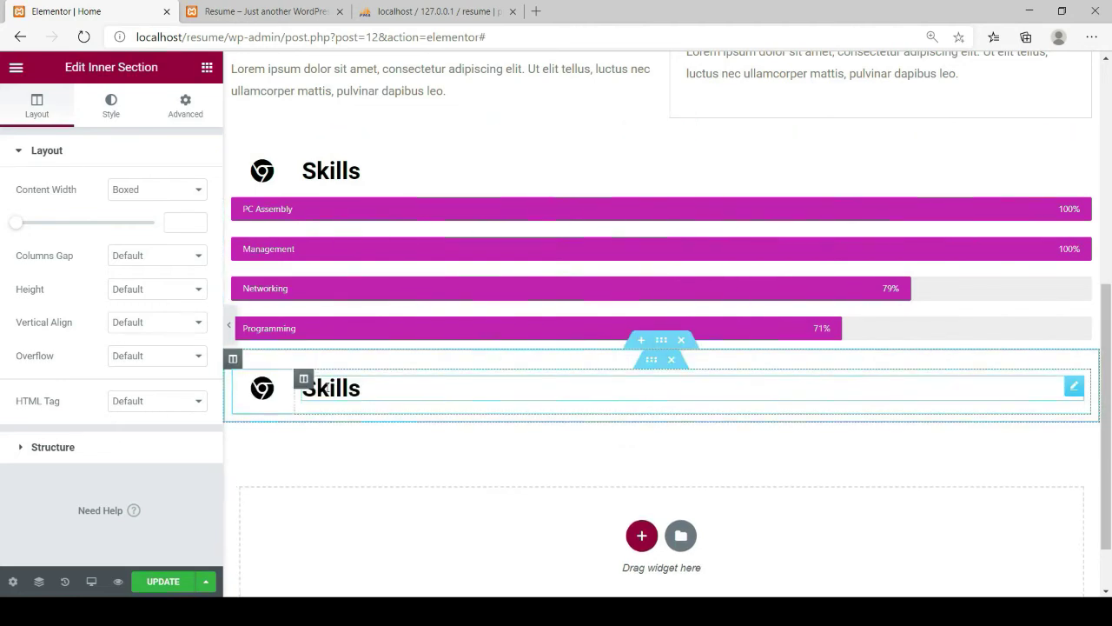
Replace the copied heading's icon with Codepen from the Icon Library
{"action": "left_click", "coordinate": [276, 389]}
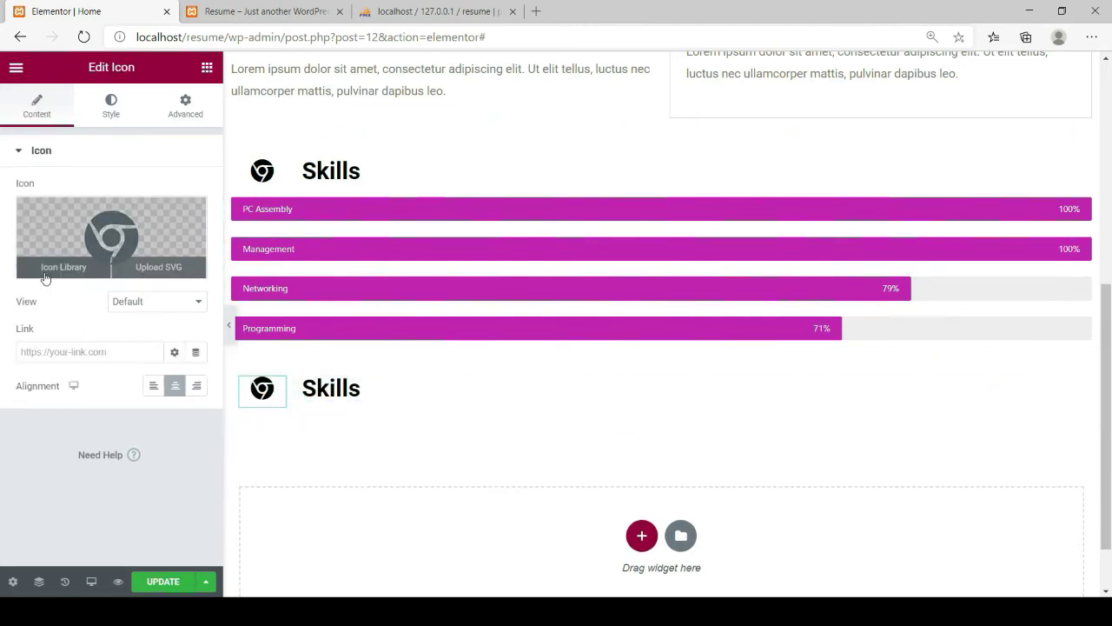
{"action": "left_click", "coordinate": [45, 277]}
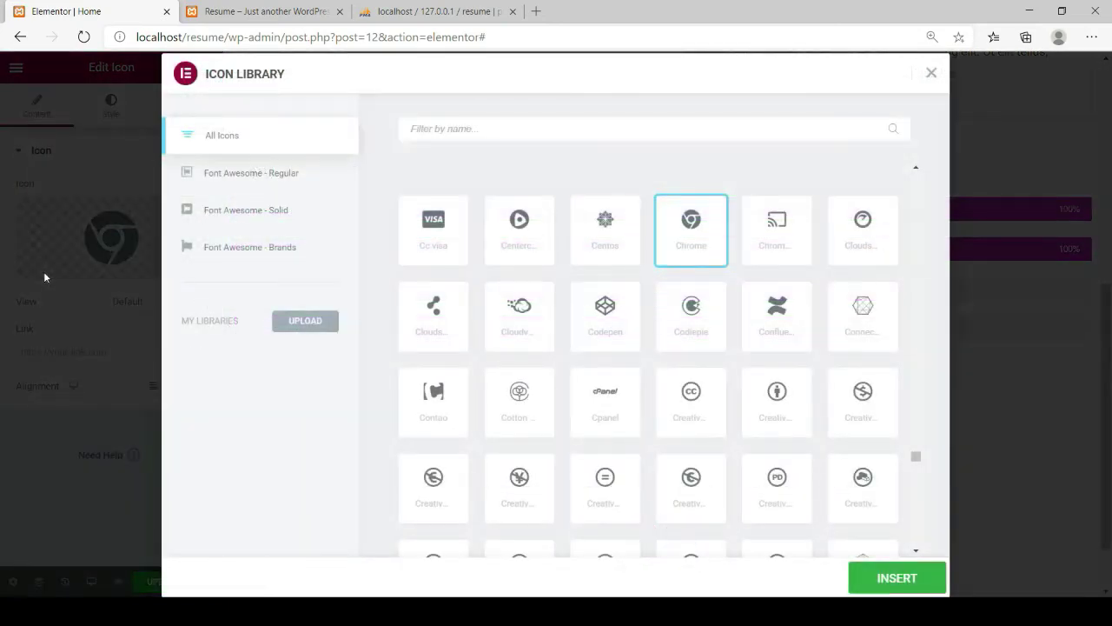
{"action": "left_click", "coordinate": [606, 310]}
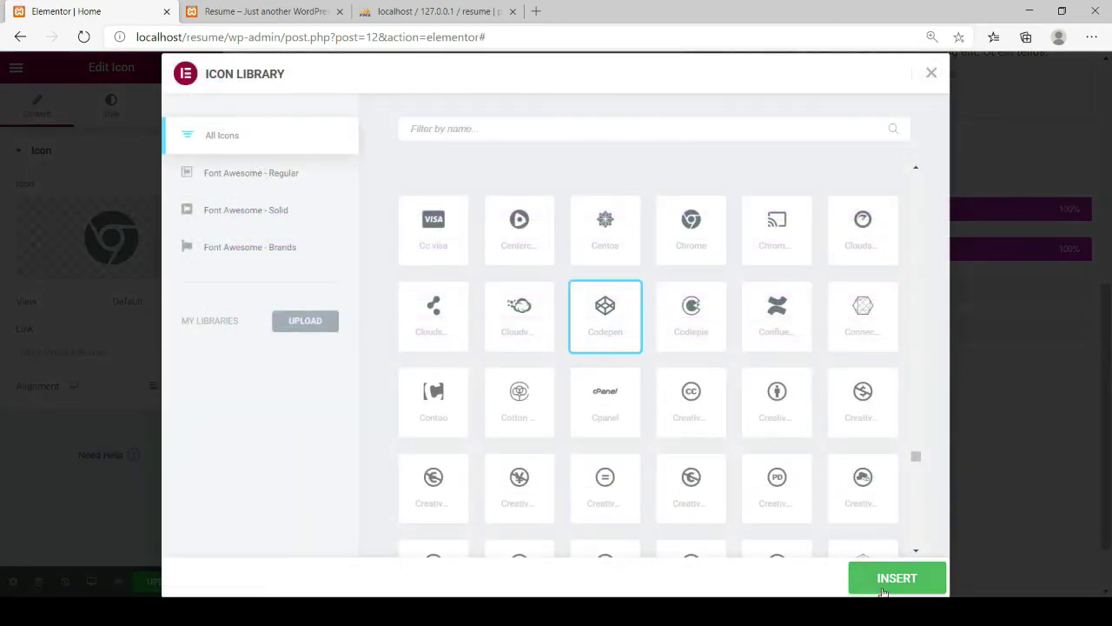
{"action": "left_click", "coordinate": [860, 576]}
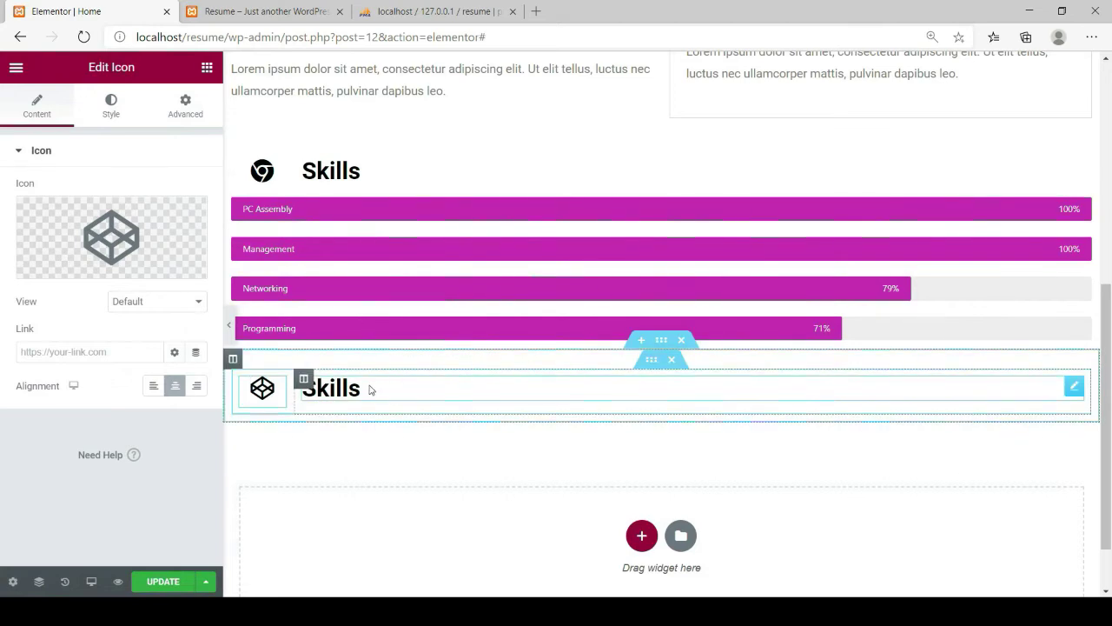
Retype the copied heading's title from Skills to References
{"action": "left_click", "coordinate": [370, 390]}
{"action": "left_click", "coordinate": [48, 214]}
{"action": "left_click_drag", "start_coordinate": [48, 215], "coordinate": [2, 210]}
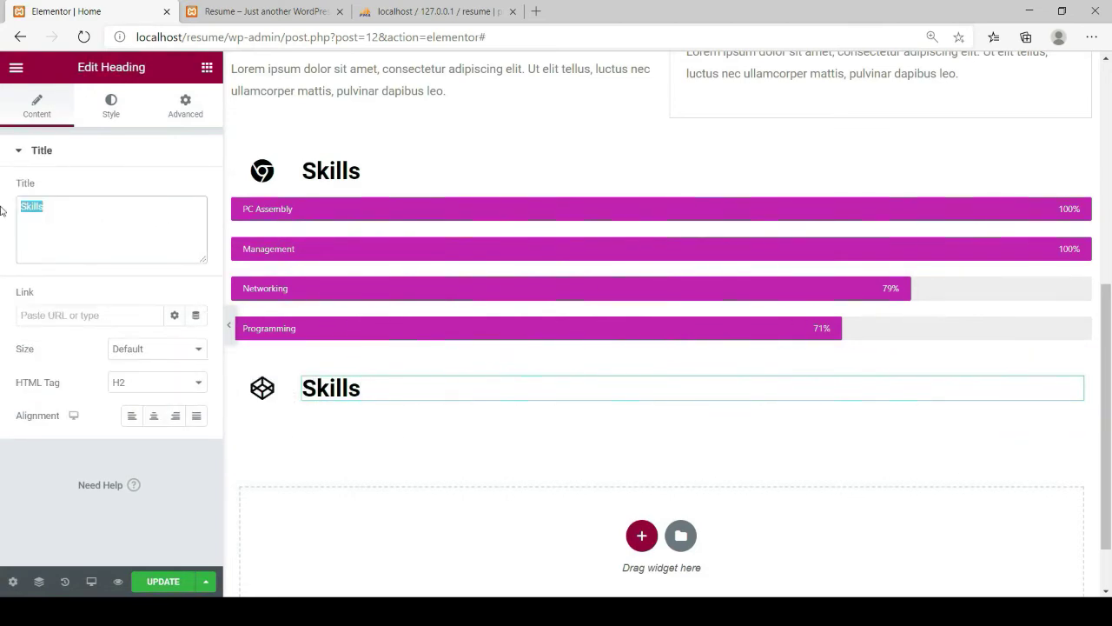
{"action": "type", "text": "R"}
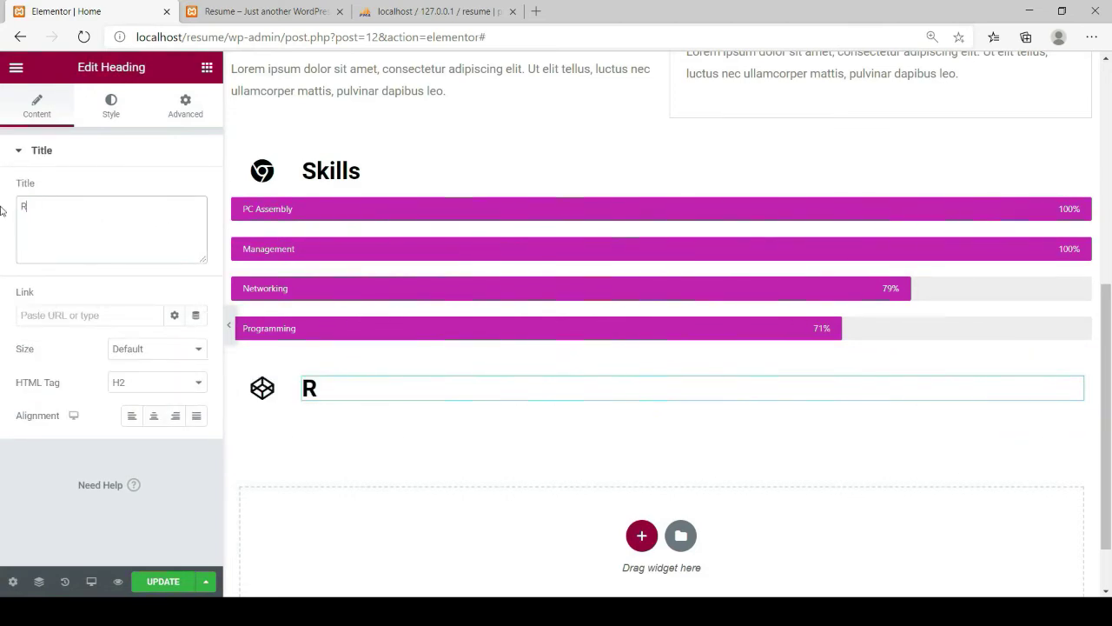
{"action": "type", "text": "eferences"}
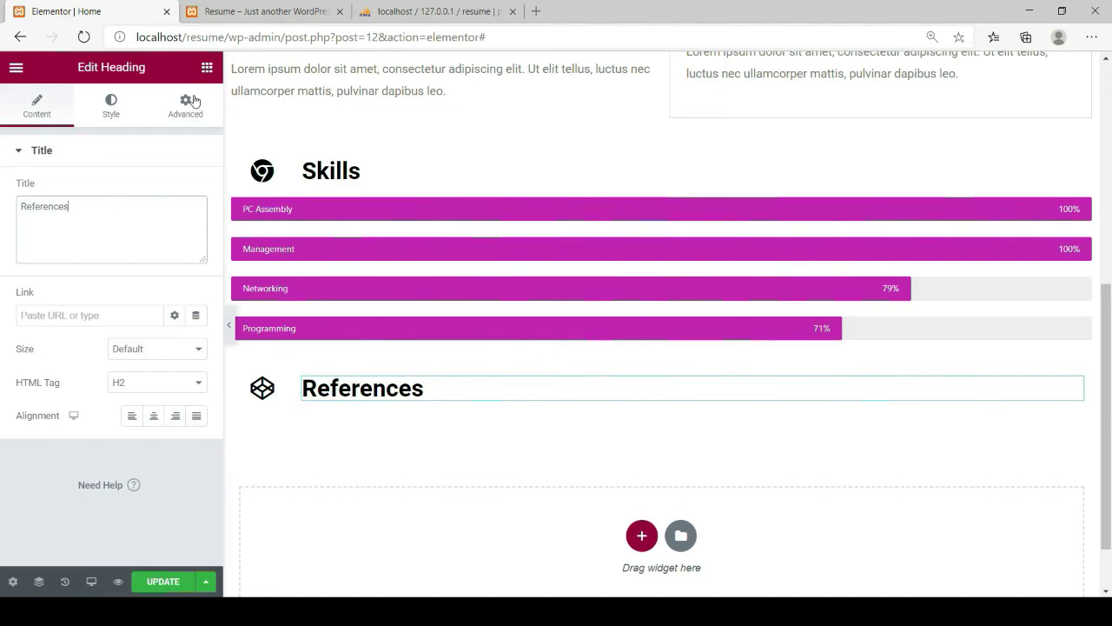
Add a two-column inner section below References and adjust its column widths
{"action": "left_click", "coordinate": [207, 69]}
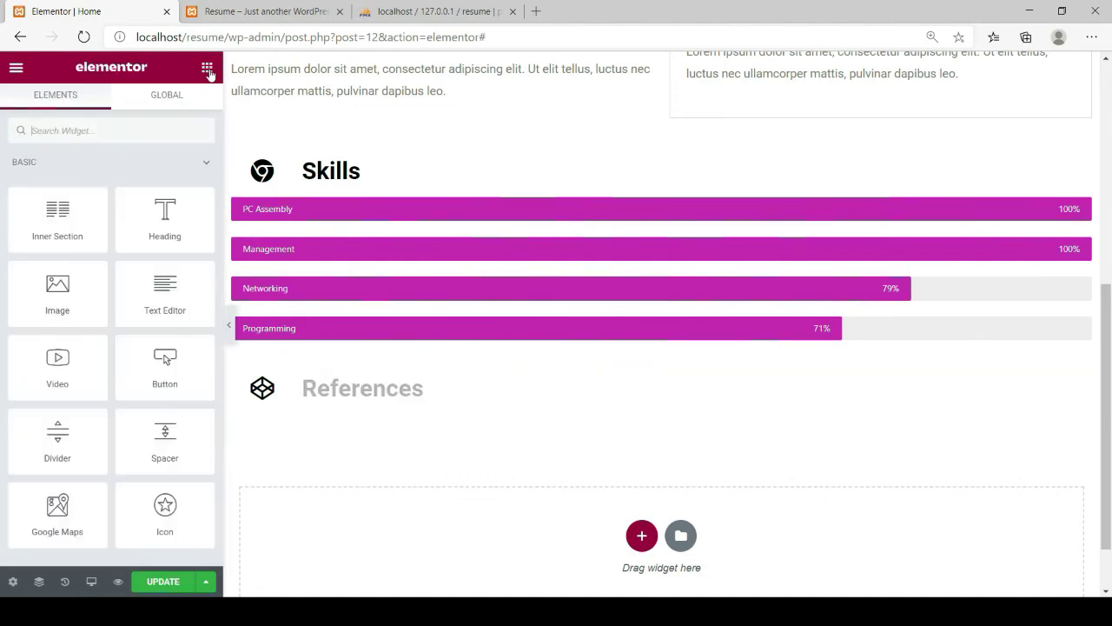
{"action": "left_click_drag", "start_coordinate": [56, 215], "coordinate": [339, 425]}
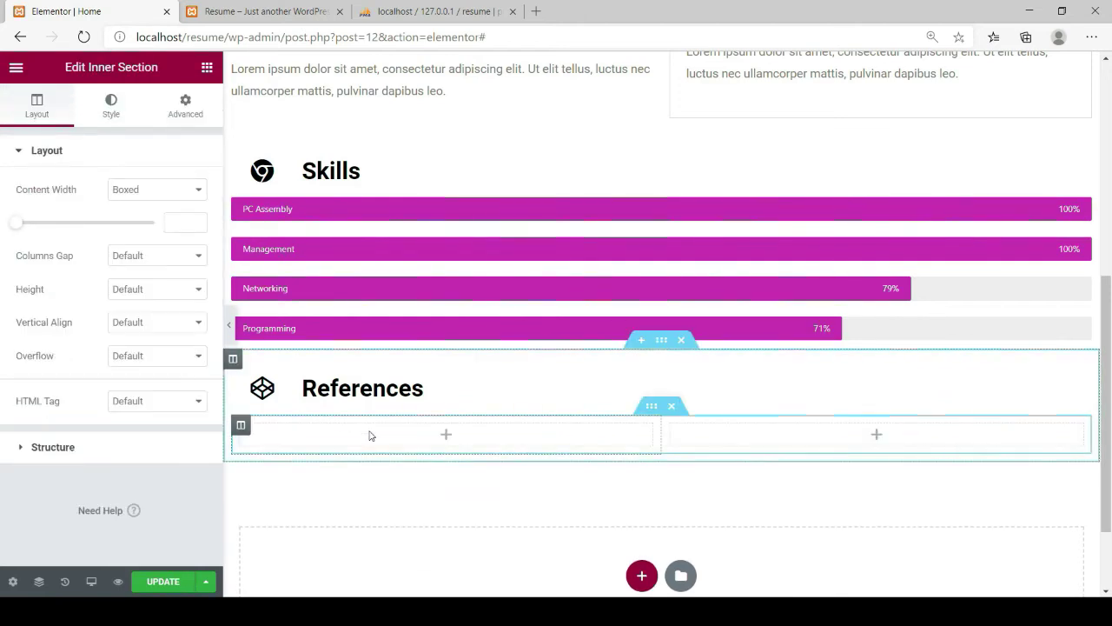
{"action": "left_click_drag", "start_coordinate": [660, 434], "coordinate": [457, 469]}
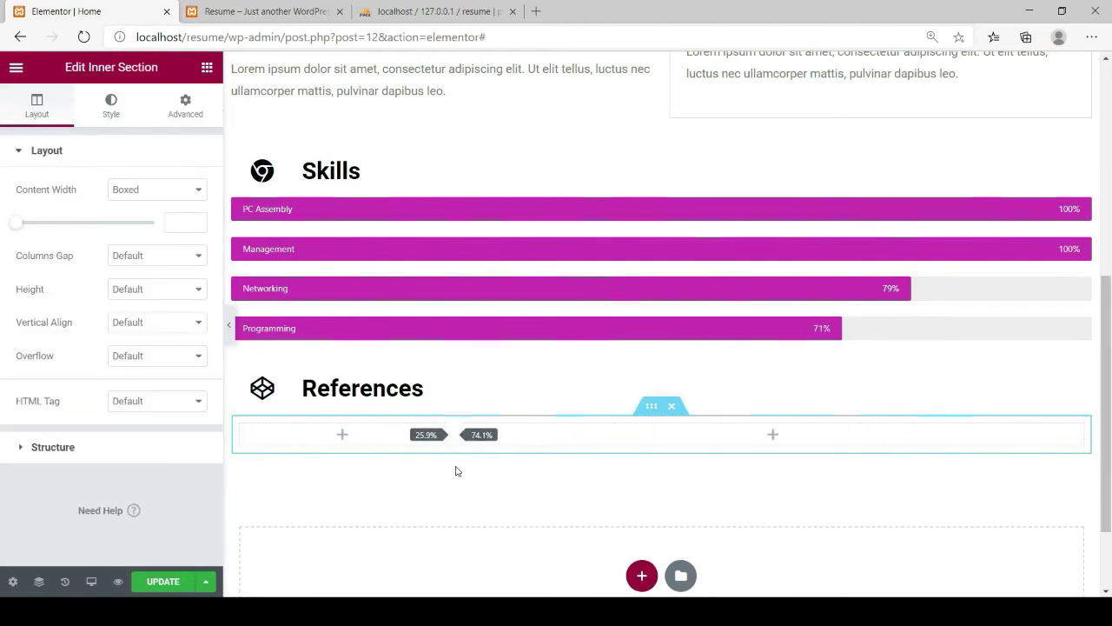
Drop a Text Editor widget into each of the two References columns
{"action": "left_click", "coordinate": [207, 69]}
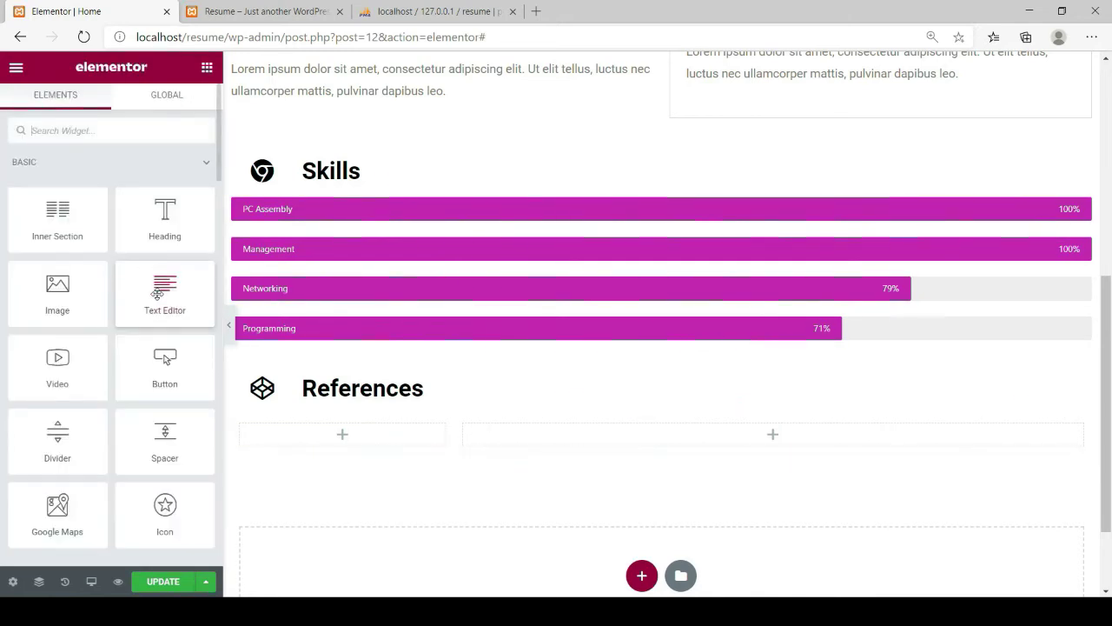
{"action": "left_click_drag", "start_coordinate": [157, 294], "coordinate": [337, 437]}
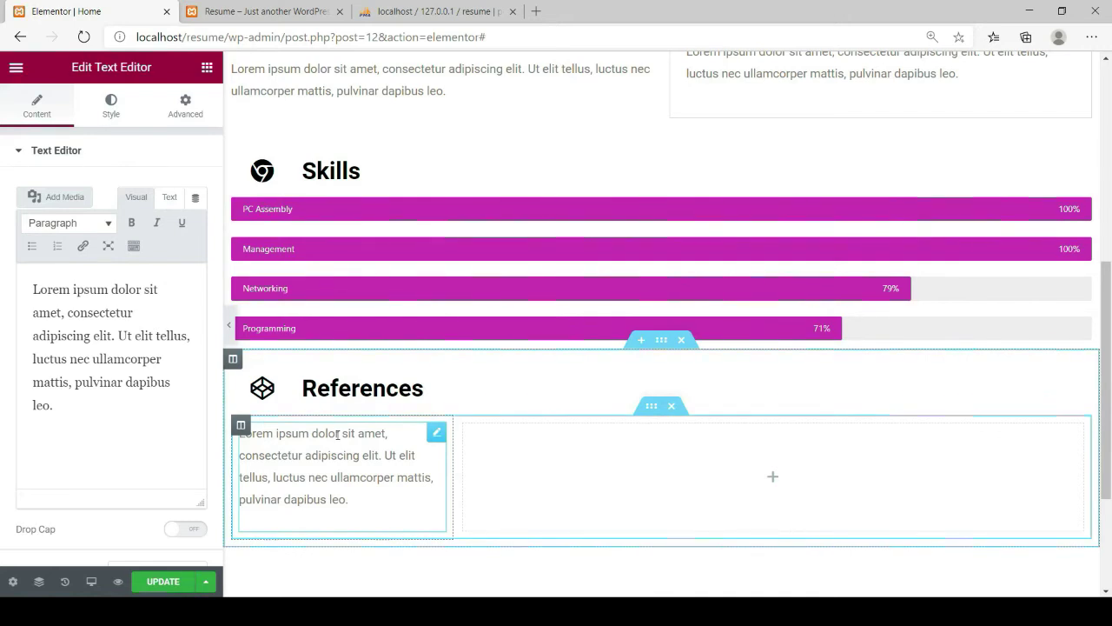
{"action": "left_click", "coordinate": [207, 69]}
{"action": "left_click_drag", "start_coordinate": [159, 287], "coordinate": [628, 492]}
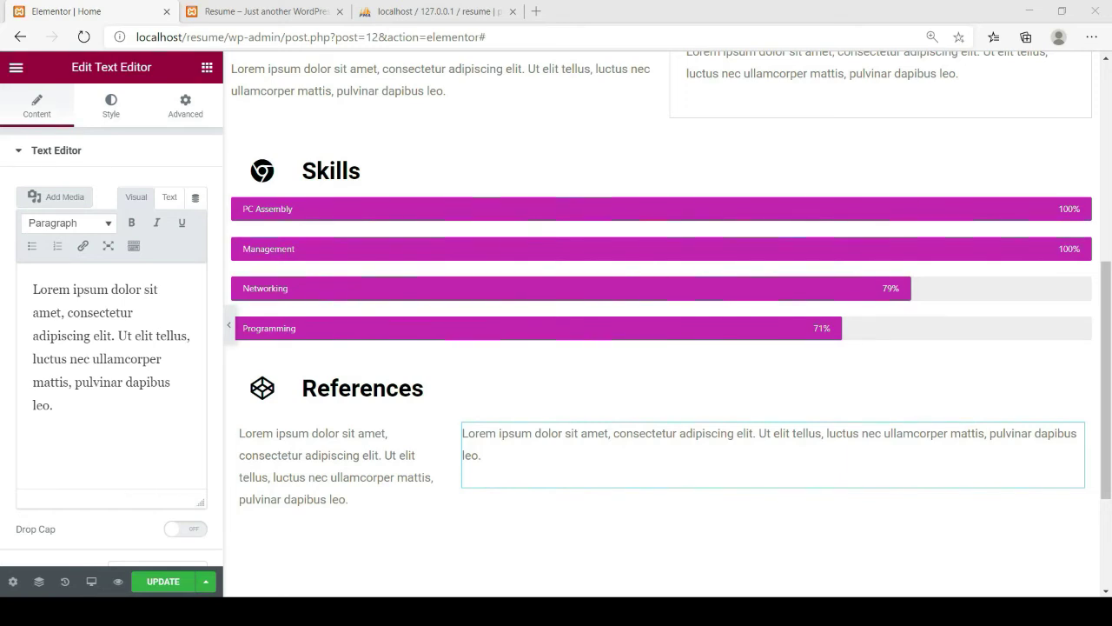
Replace the left column's placeholder with the first referee's name, position and company
{"action": "left_click", "coordinate": [442, 557]}
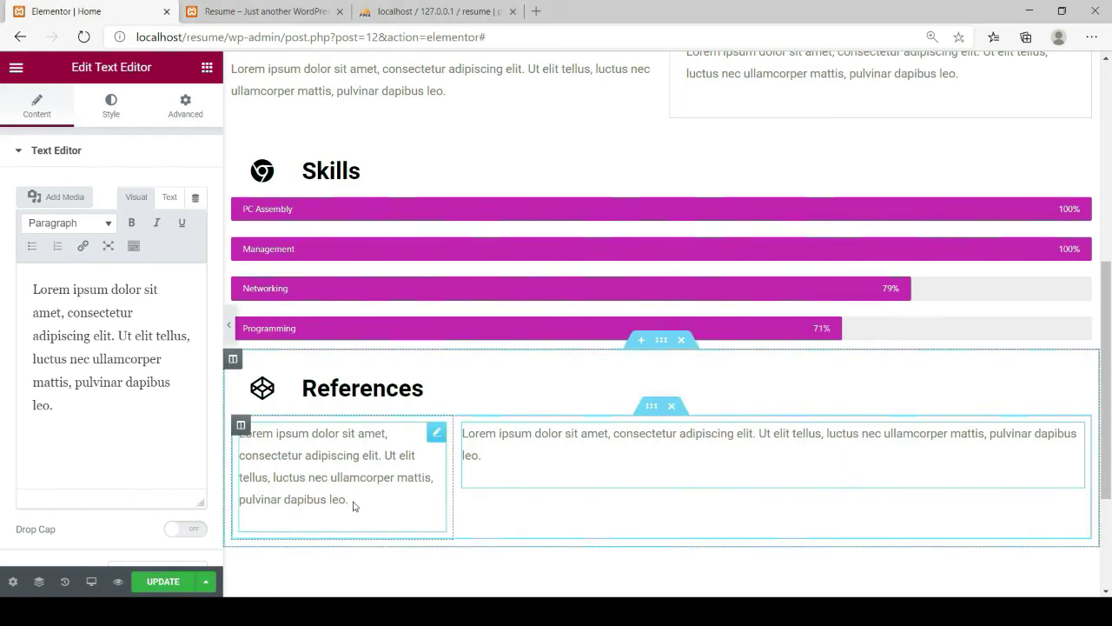
{"action": "left_click_drag", "start_coordinate": [346, 504], "coordinate": [239, 437]}
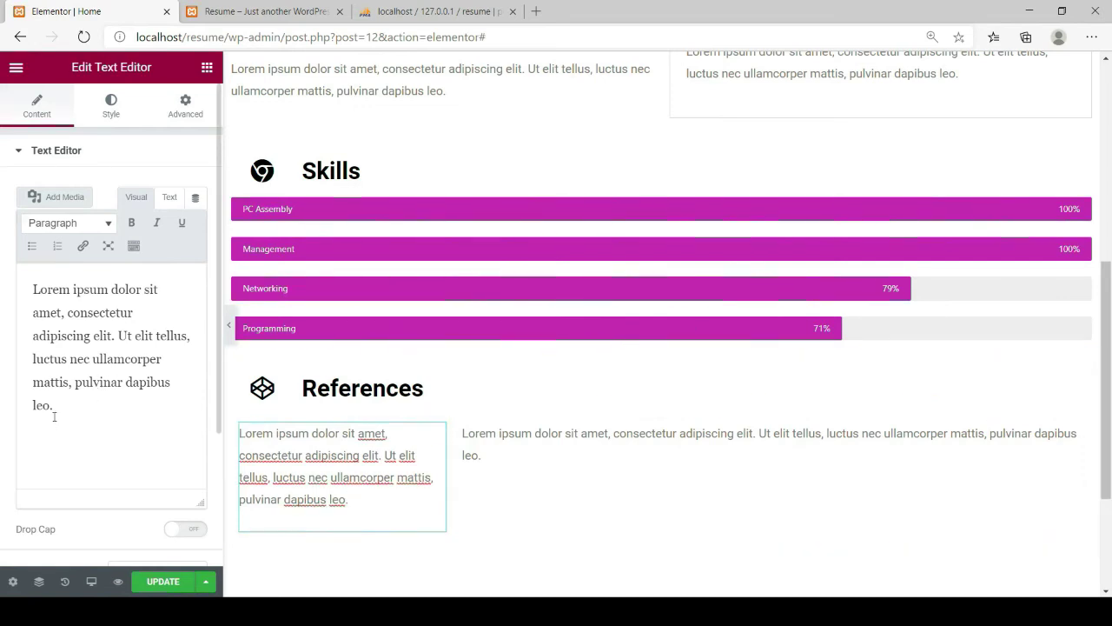
{"action": "left_click_drag", "start_coordinate": [53, 408], "coordinate": [35, 282]}
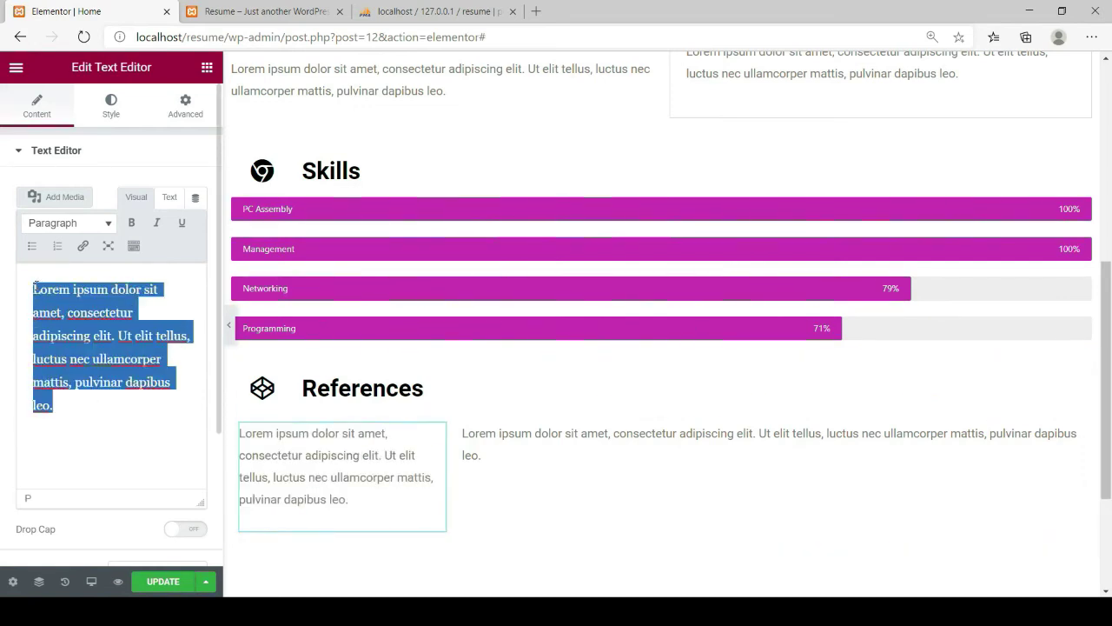
{"action": "type", "text": "Name: John Smith Position: HR Manager Company: XYZ Company"}
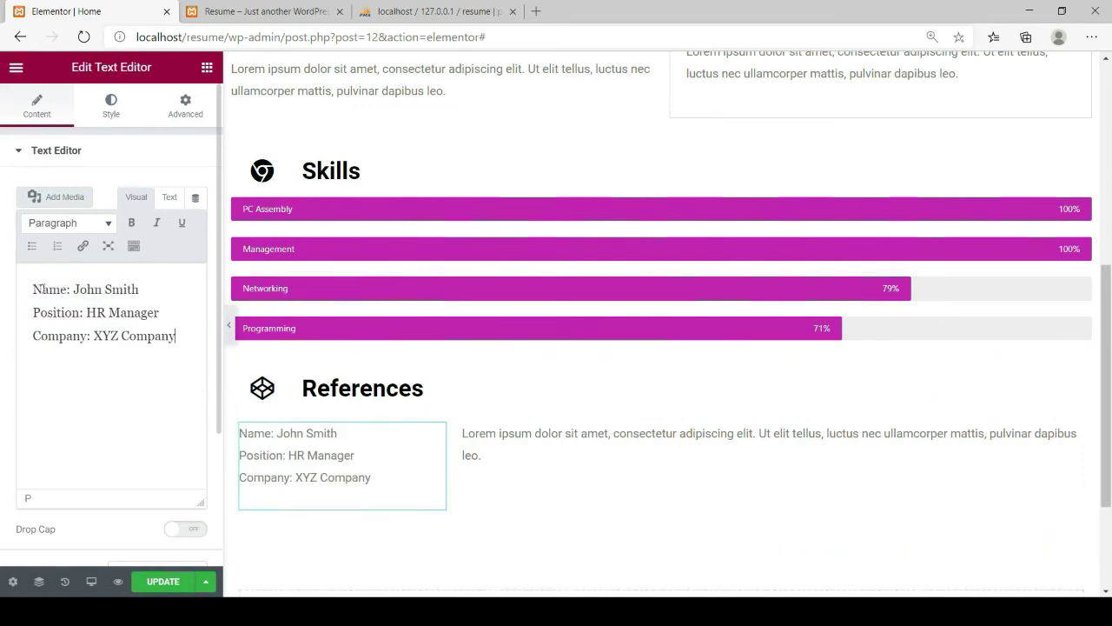
Paste the second referee's details into the right column, widen it, and save the page
{"action": "left_click", "coordinate": [499, 434]}
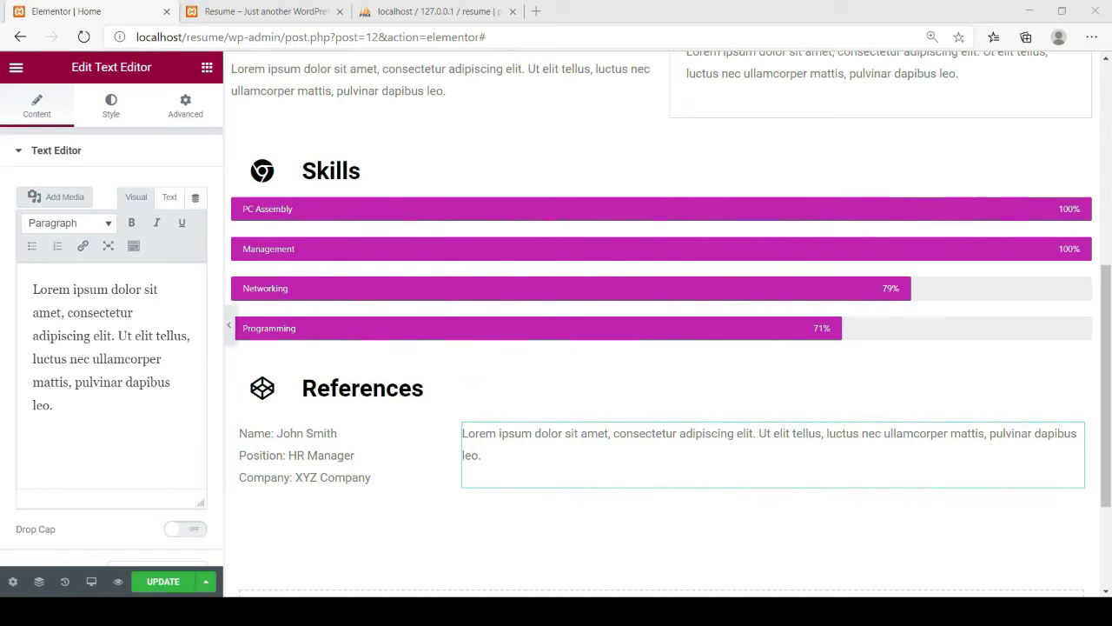
{"action": "left_click_drag", "start_coordinate": [32, 288], "coordinate": [57, 401]}
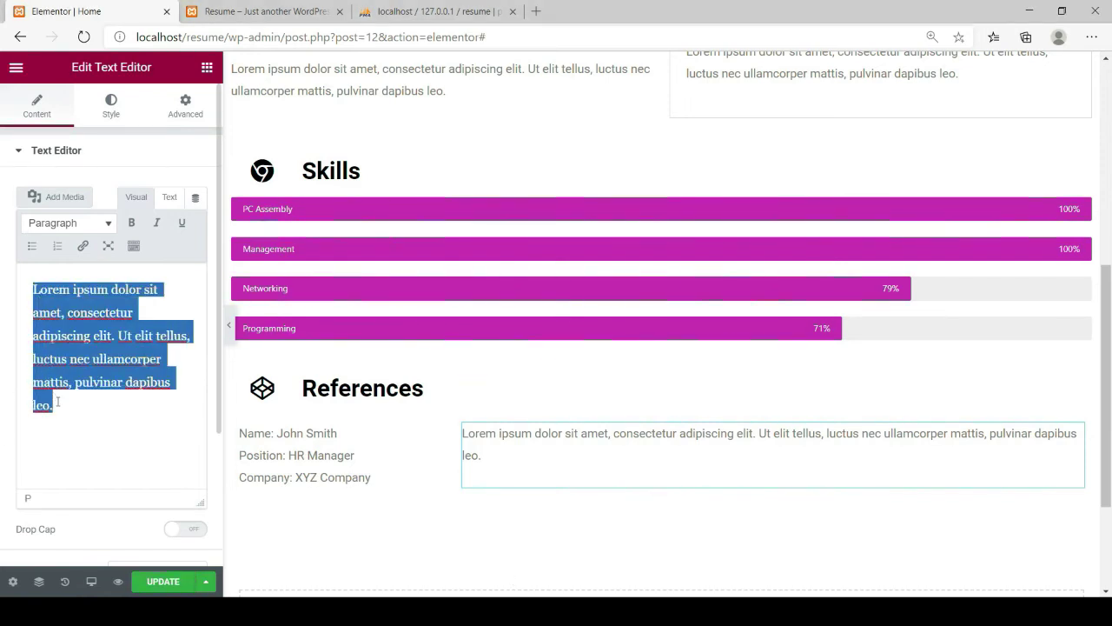
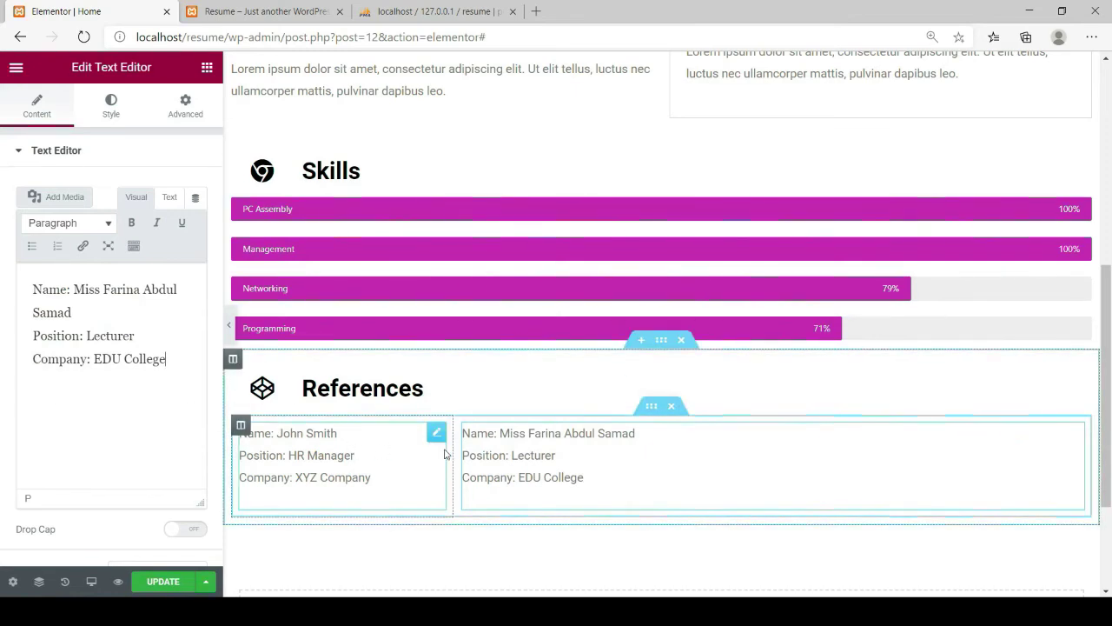
{"action": "left_click_drag", "start_coordinate": [454, 446], "coordinate": [414, 463]}
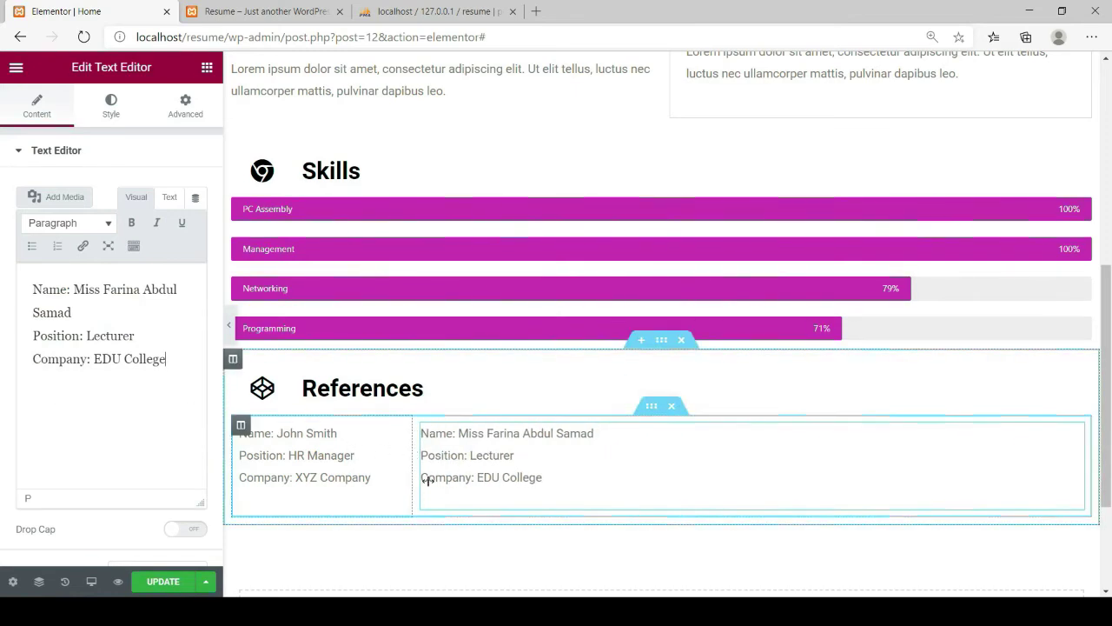
{"action": "left_click", "coordinate": [168, 586]}
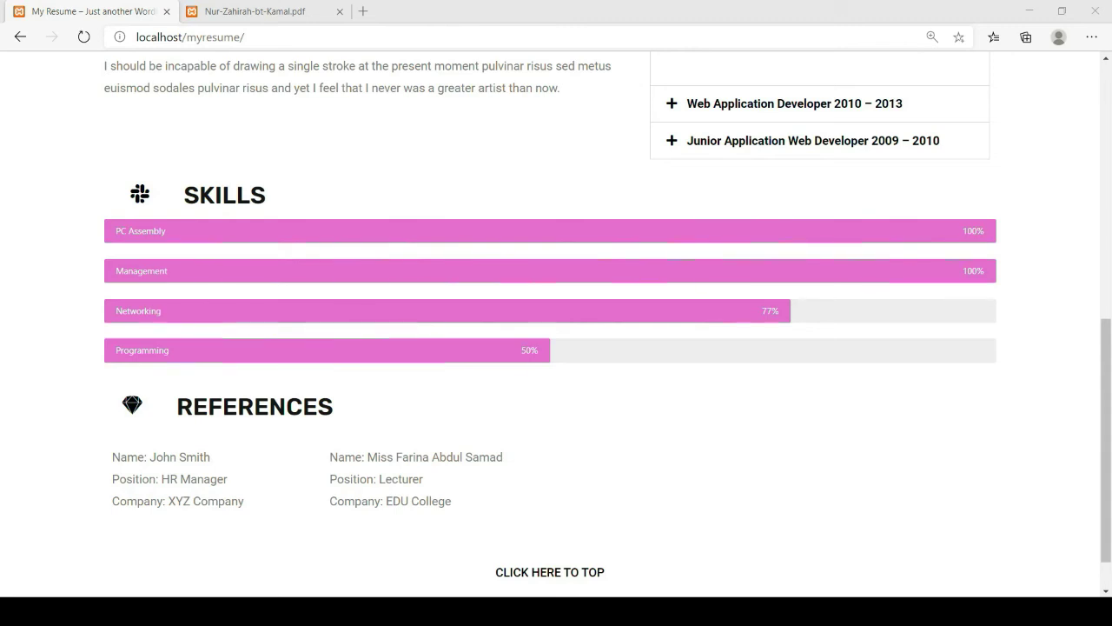
{"action": "scroll", "coordinate": [424, 420], "scroll_direction": "up", "scroll_amount": 7}
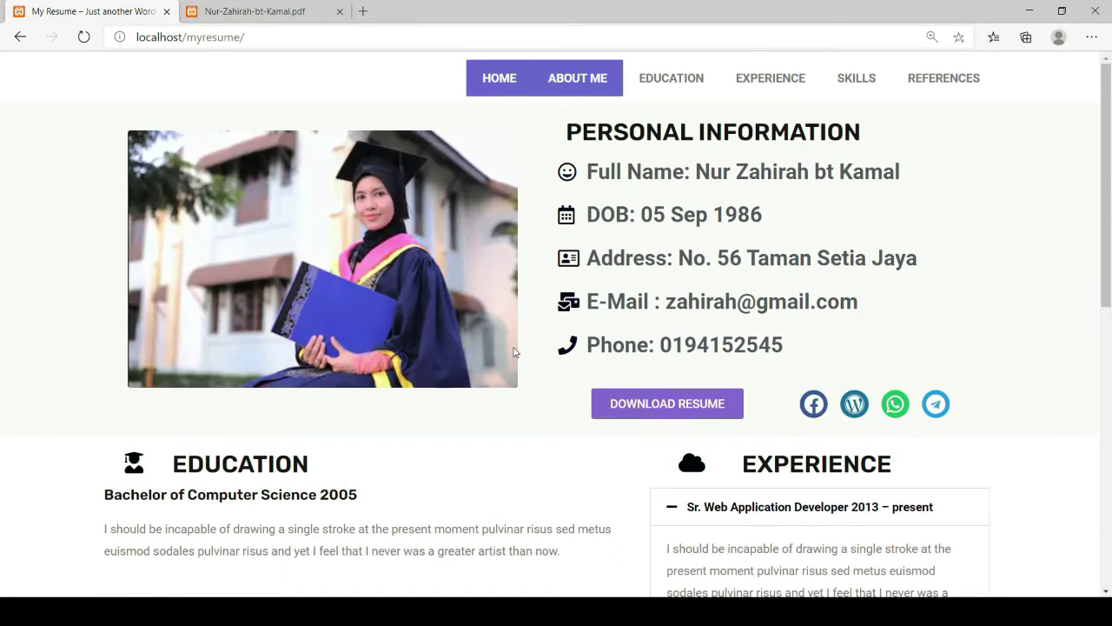
{"action": "scroll", "coordinate": [513, 351], "scroll_direction": "down", "scroll_amount": 3}
{"action": "scroll", "coordinate": [609, 418], "scroll_direction": "down", "scroll_amount": 2}
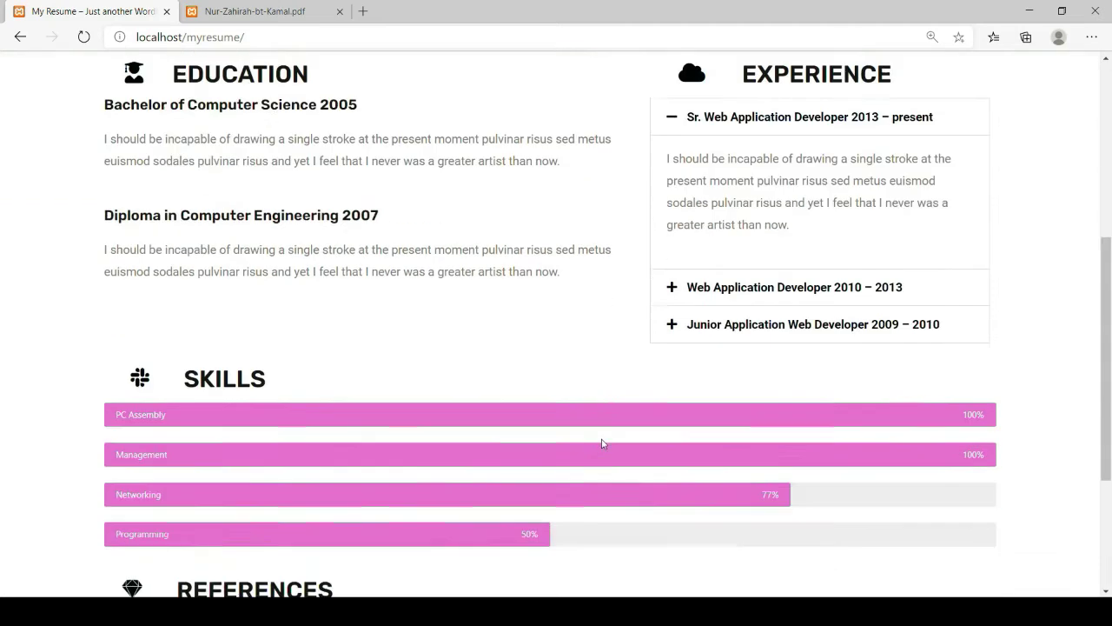
{"action": "scroll", "coordinate": [602, 443], "scroll_direction": "down", "scroll_amount": 2}
{"action": "scroll", "coordinate": [263, 345], "scroll_direction": "down", "scroll_amount": 1}
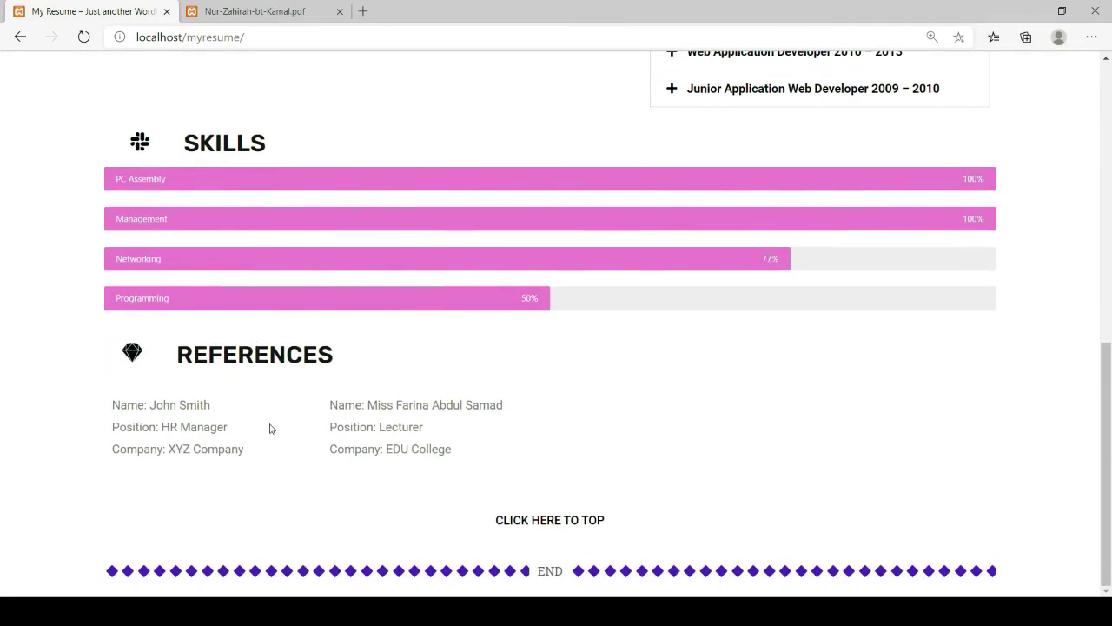
{"action": "scroll", "coordinate": [270, 428], "scroll_direction": "up", "scroll_amount": 8}
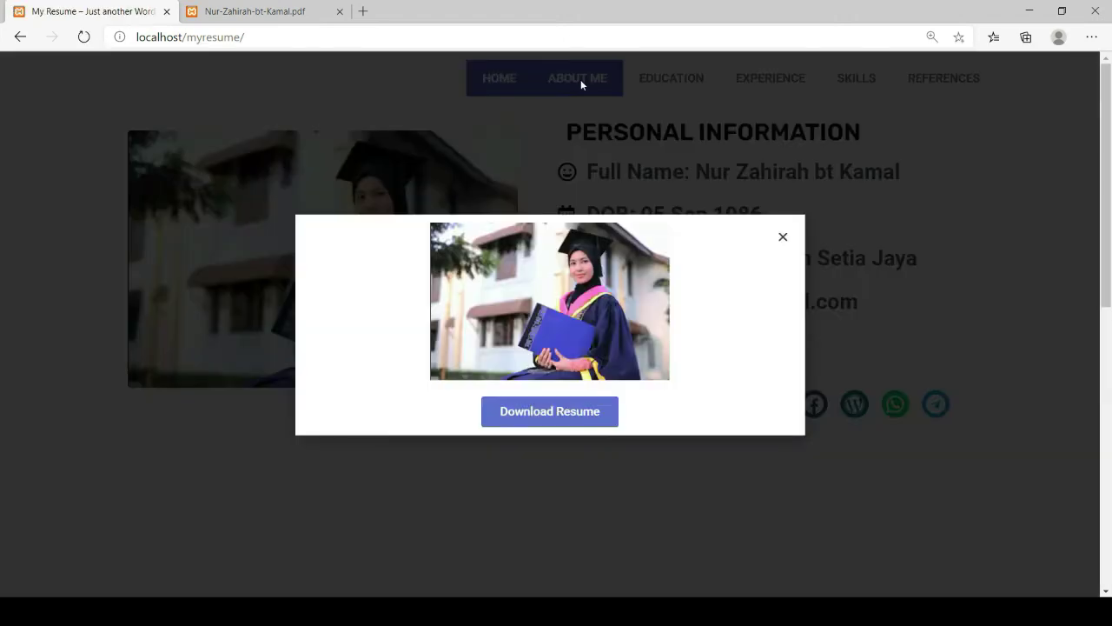
{"action": "left_click", "coordinate": [783, 240]}
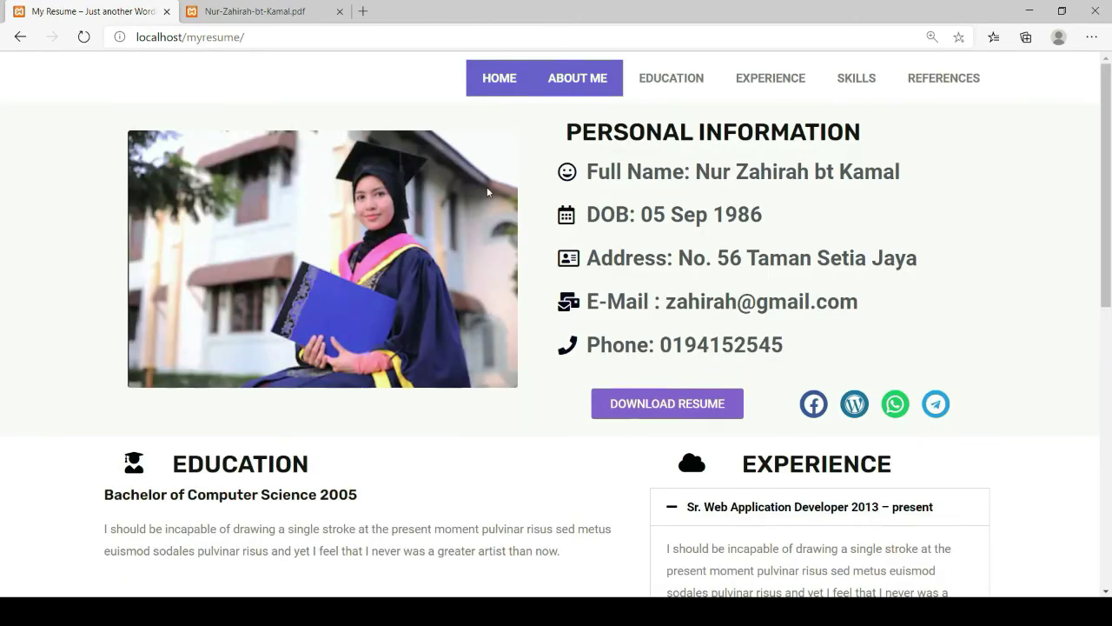
{"action": "scroll", "coordinate": [583, 93], "scroll_direction": "down", "scroll_amount": 1}
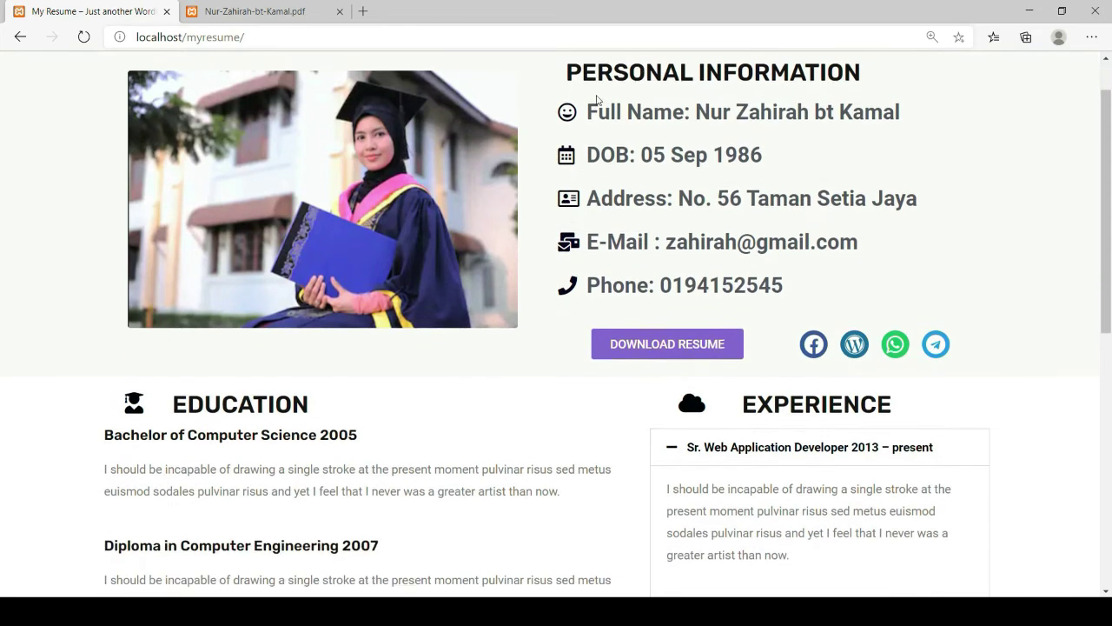
{"action": "scroll", "coordinate": [661, 158], "scroll_direction": "up", "scroll_amount": 1}
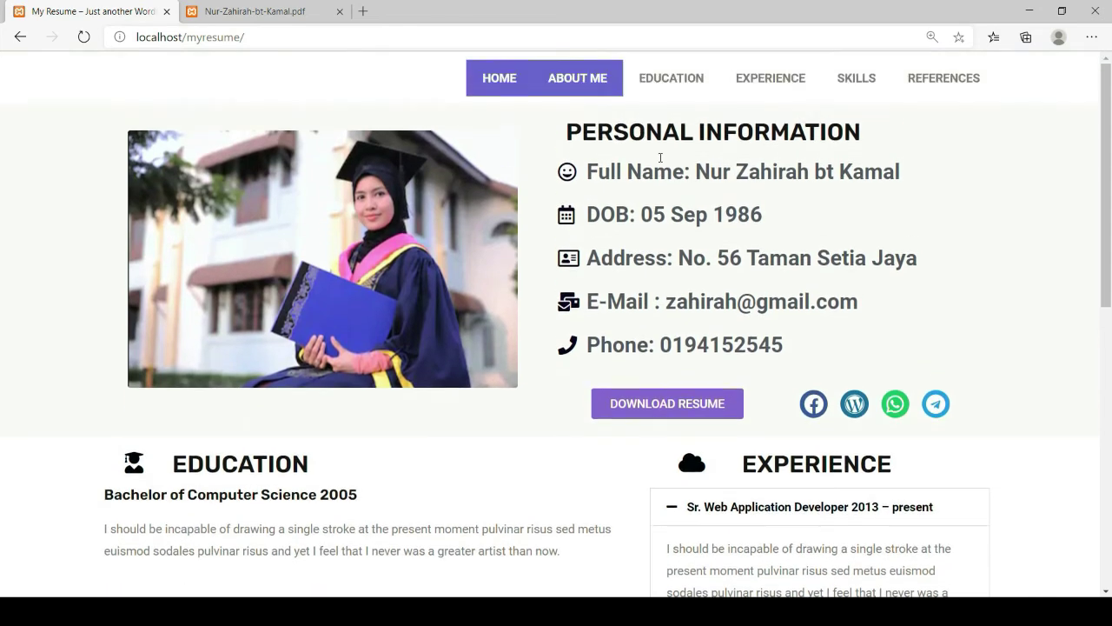
{"action": "left_click", "coordinate": [682, 81]}
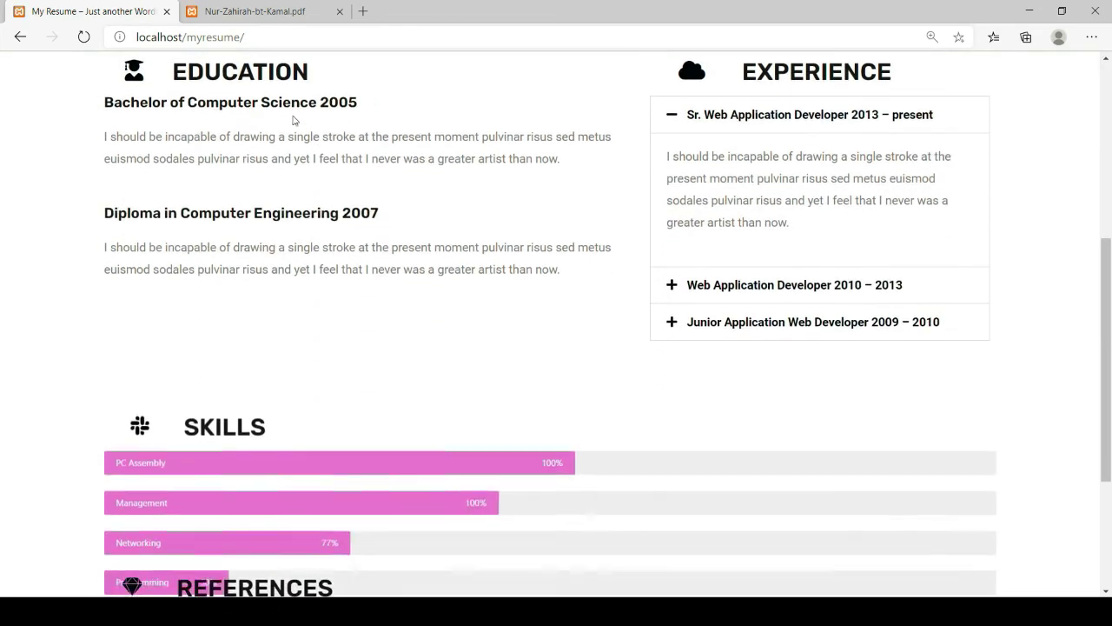
{"action": "scroll", "coordinate": [620, 241], "scroll_direction": "up", "scroll_amount": 6}
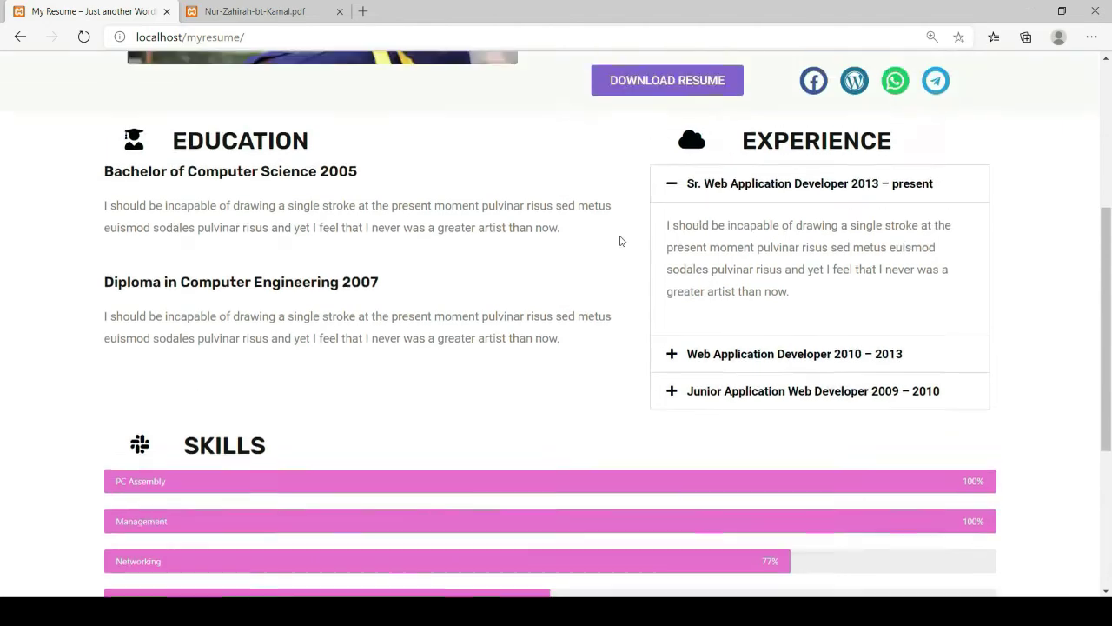
{"action": "left_click", "coordinate": [764, 80]}
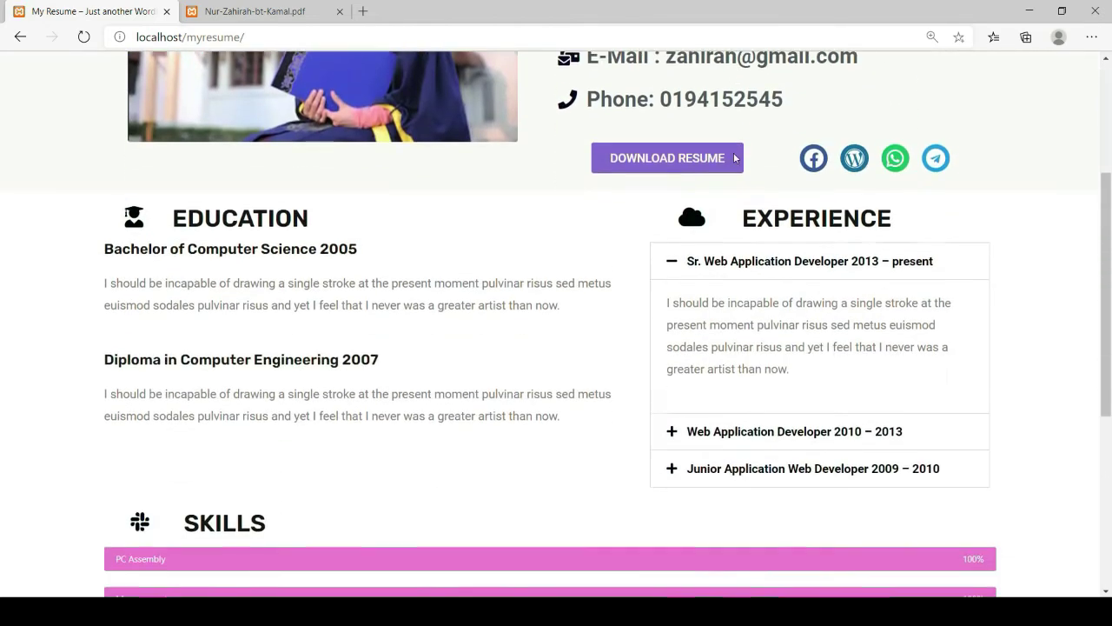
{"action": "scroll", "coordinate": [781, 185], "scroll_direction": "up", "scroll_amount": 6}
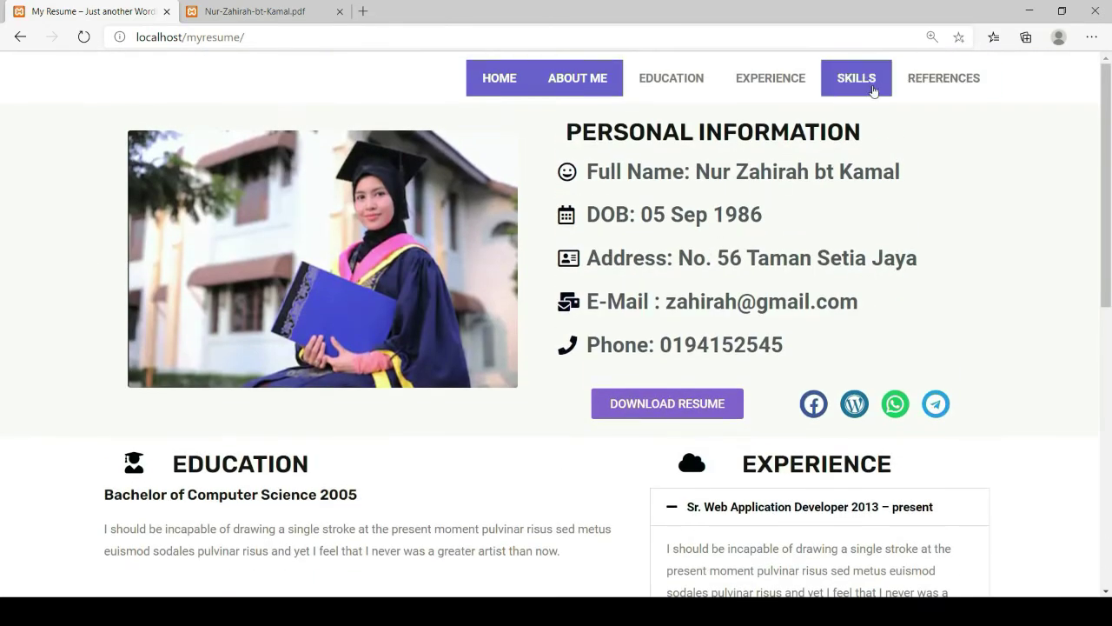
{"action": "left_click", "coordinate": [861, 80]}
{"action": "scroll", "coordinate": [550, 308], "scroll_direction": "up", "scroll_amount": 10}
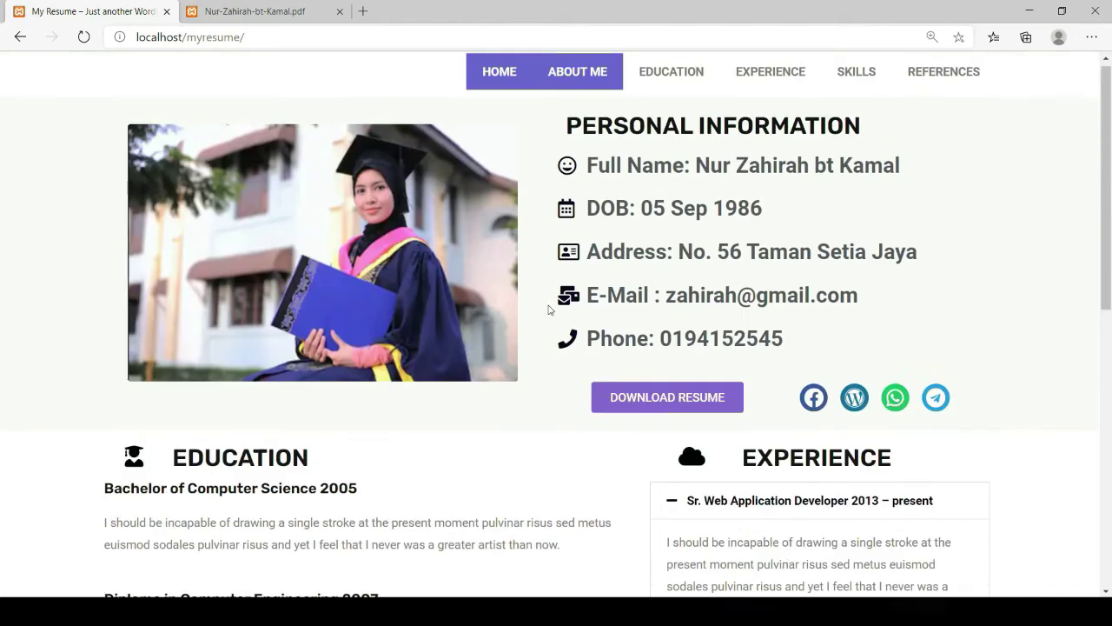
{"action": "left_click", "coordinate": [948, 75]}
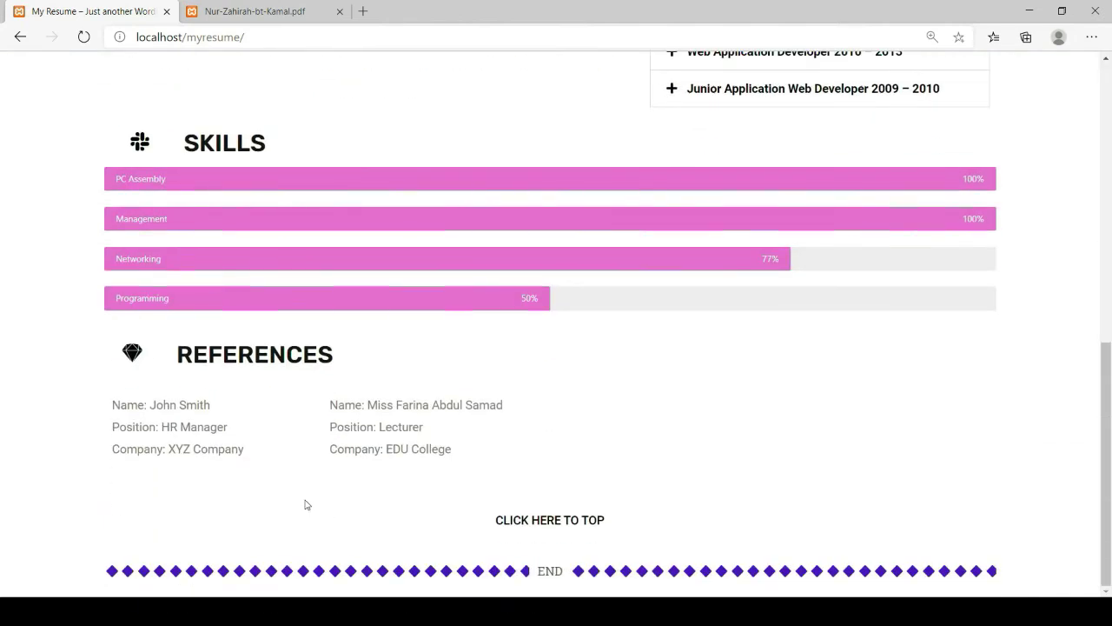
{"action": "scroll", "coordinate": [309, 499], "scroll_direction": "up", "scroll_amount": 10}
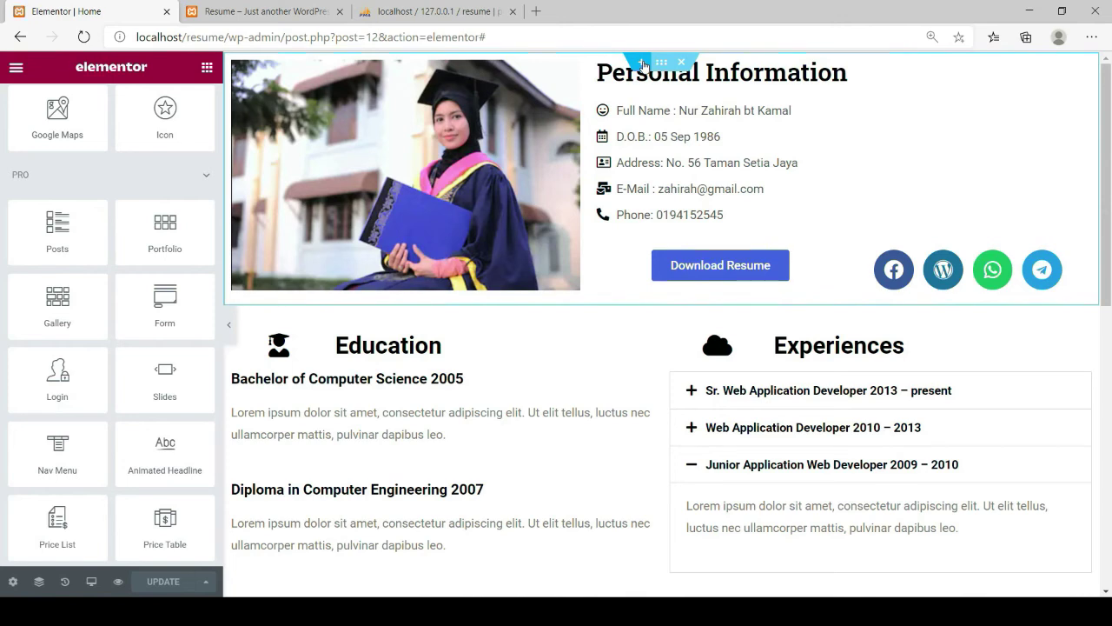
Add a single-column section at the top of the page and drop a Nav Menu widget into it
{"action": "left_click", "coordinate": [641, 64]}
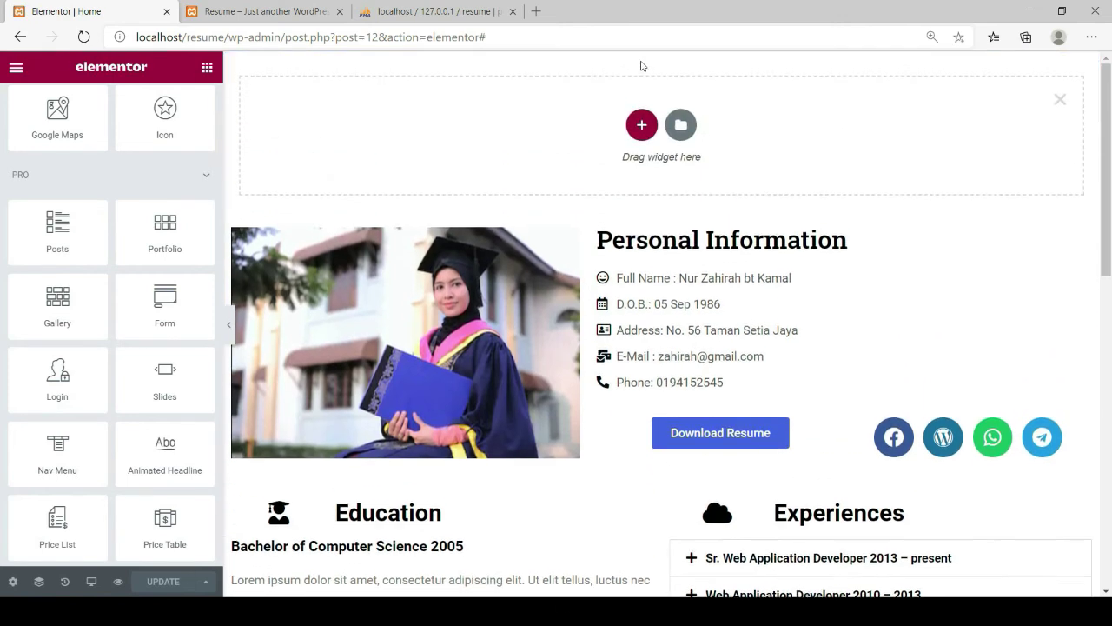
{"action": "left_click", "coordinate": [640, 123]}
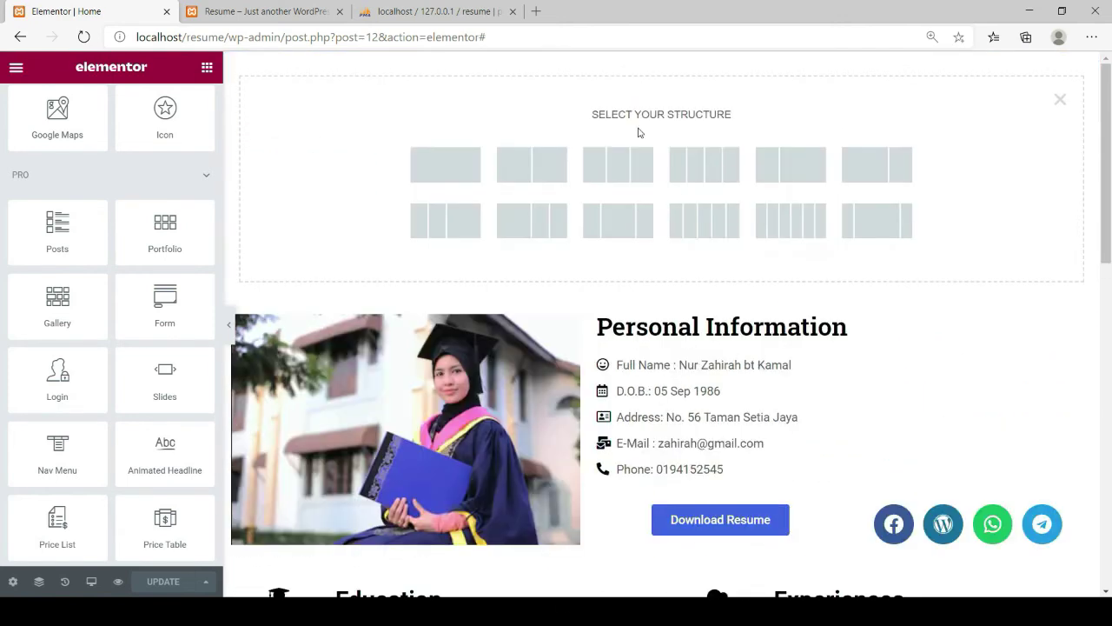
{"action": "left_click", "coordinate": [450, 177]}
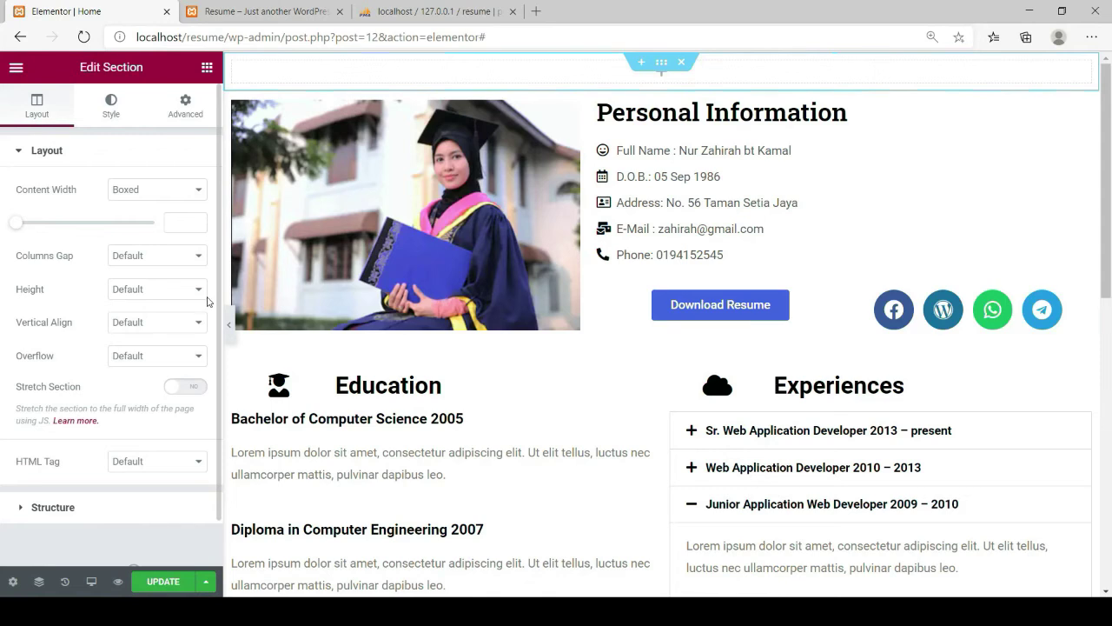
{"action": "scroll", "coordinate": [67, 331], "scroll_direction": "down", "scroll_amount": 5}
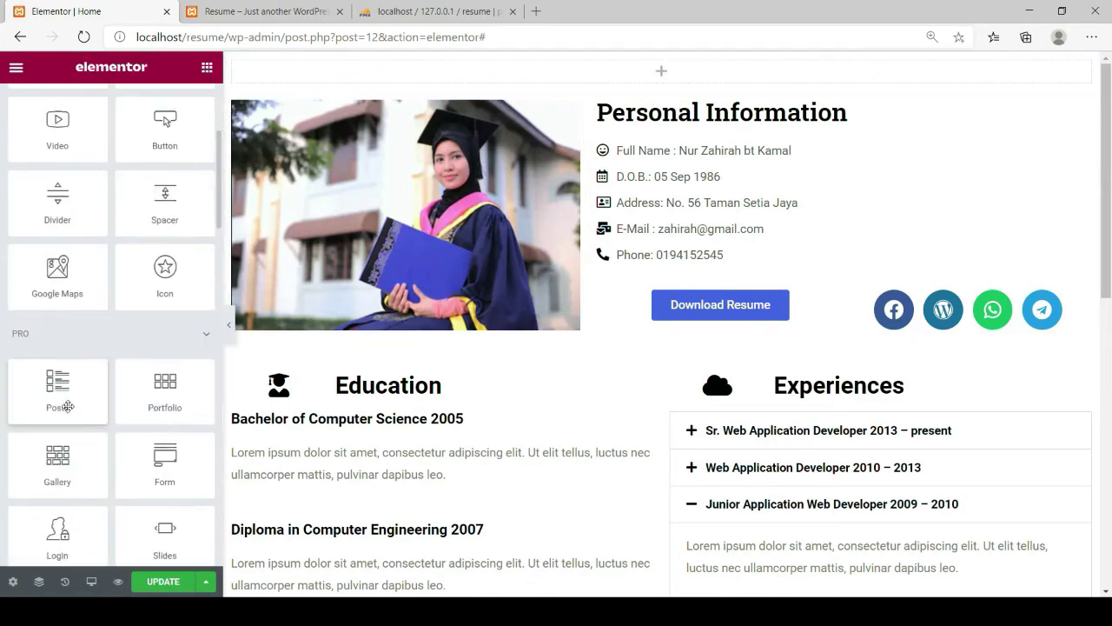
{"action": "left_click_drag", "start_coordinate": [57, 452], "coordinate": [637, 74]}
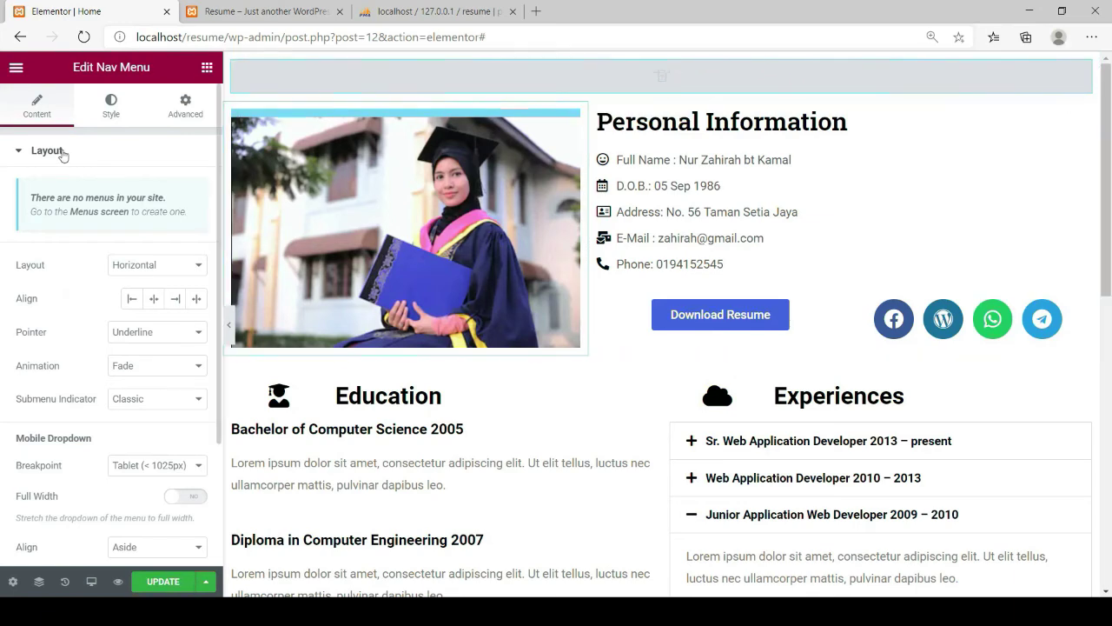
Place a Menu Anchor with the ID ABOUT above the Personal Information heading
{"action": "left_click", "coordinate": [207, 70]}
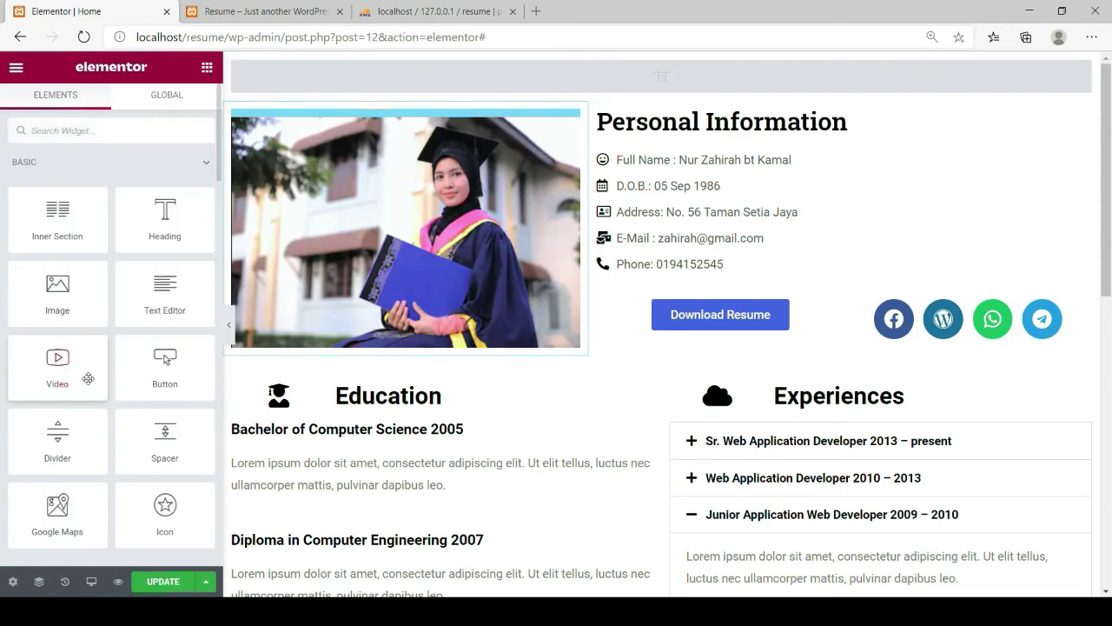
{"action": "scroll", "coordinate": [87, 377], "scroll_direction": "down", "scroll_amount": 5}
{"action": "scroll", "coordinate": [87, 466], "scroll_direction": "down", "scroll_amount": 6}
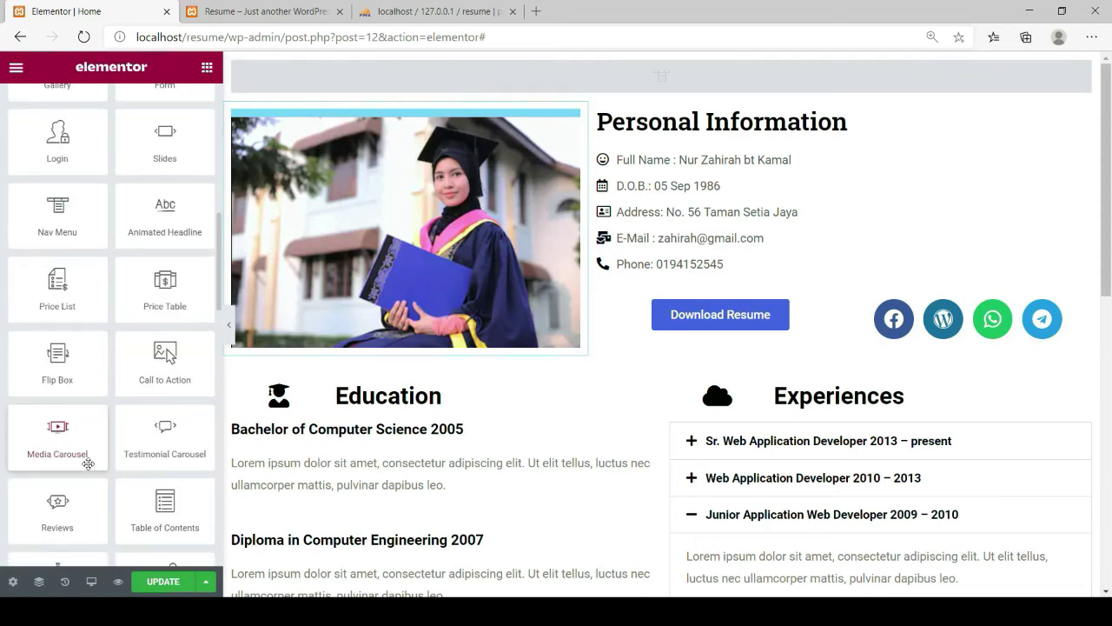
{"action": "scroll", "coordinate": [63, 354], "scroll_direction": "down", "scroll_amount": 4}
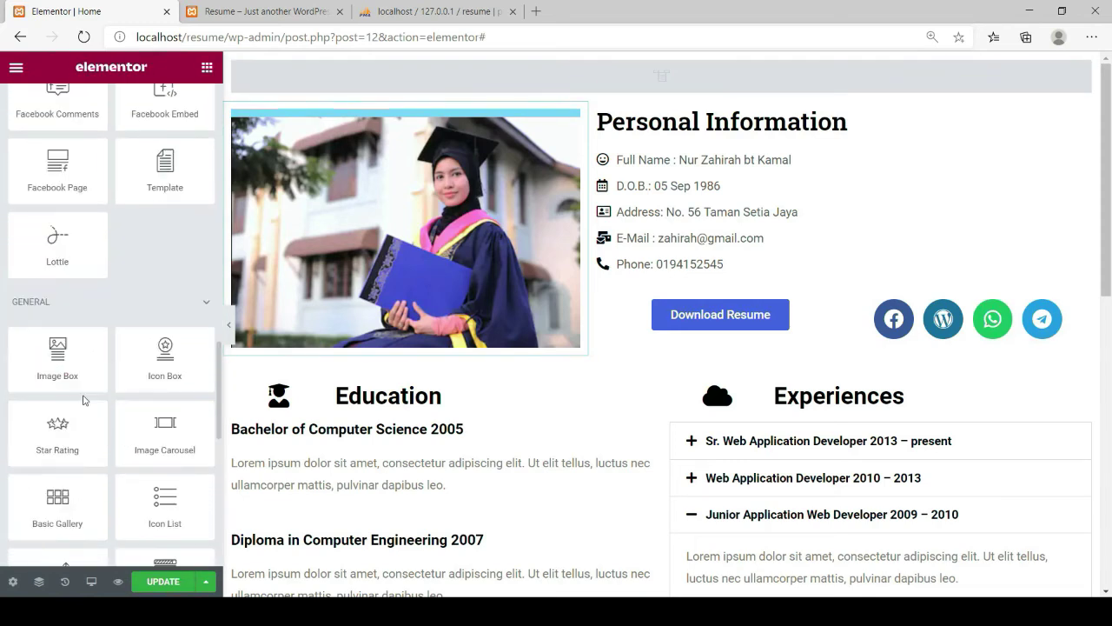
{"action": "scroll", "coordinate": [84, 399], "scroll_direction": "down", "scroll_amount": 5}
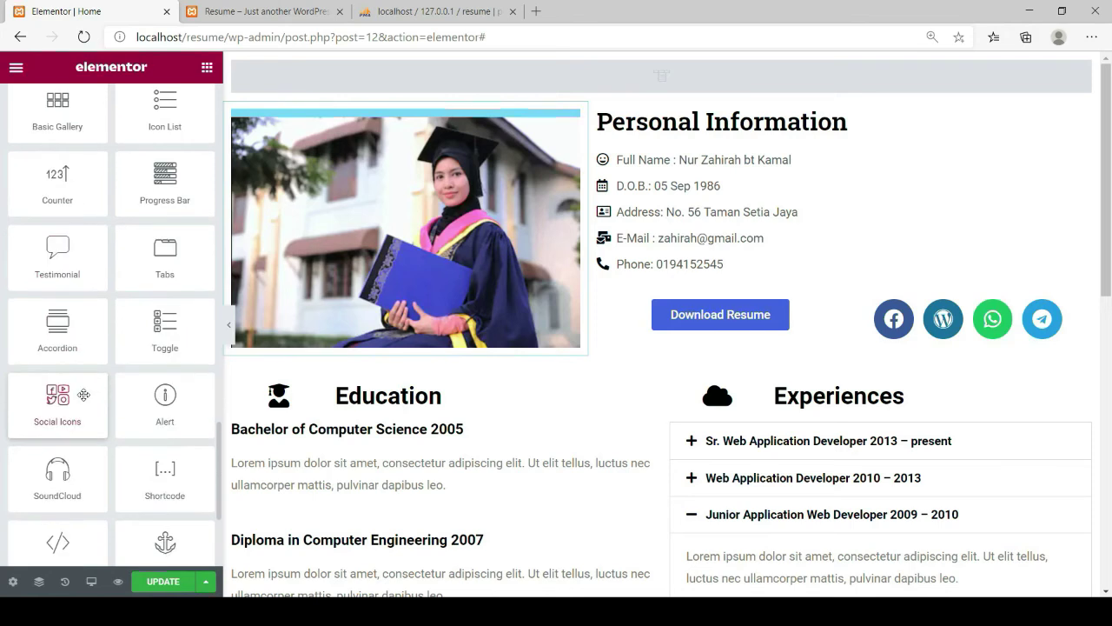
{"action": "scroll", "coordinate": [145, 493], "scroll_direction": "down", "scroll_amount": 2}
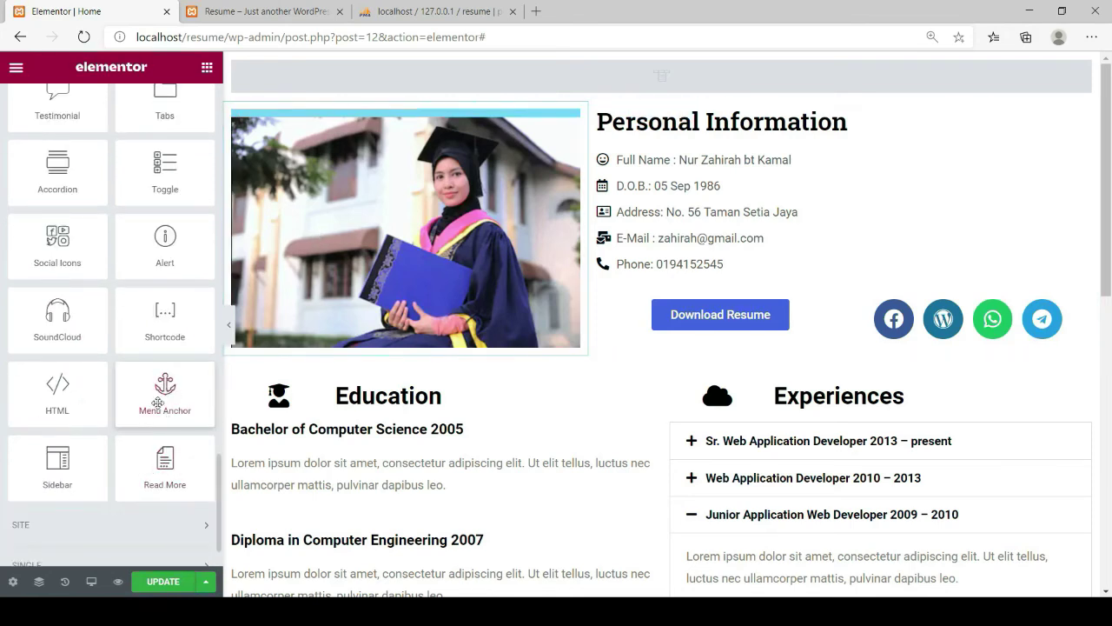
{"action": "left_click_drag", "start_coordinate": [157, 401], "coordinate": [714, 118]}
{"action": "left_click", "coordinate": [54, 205]}
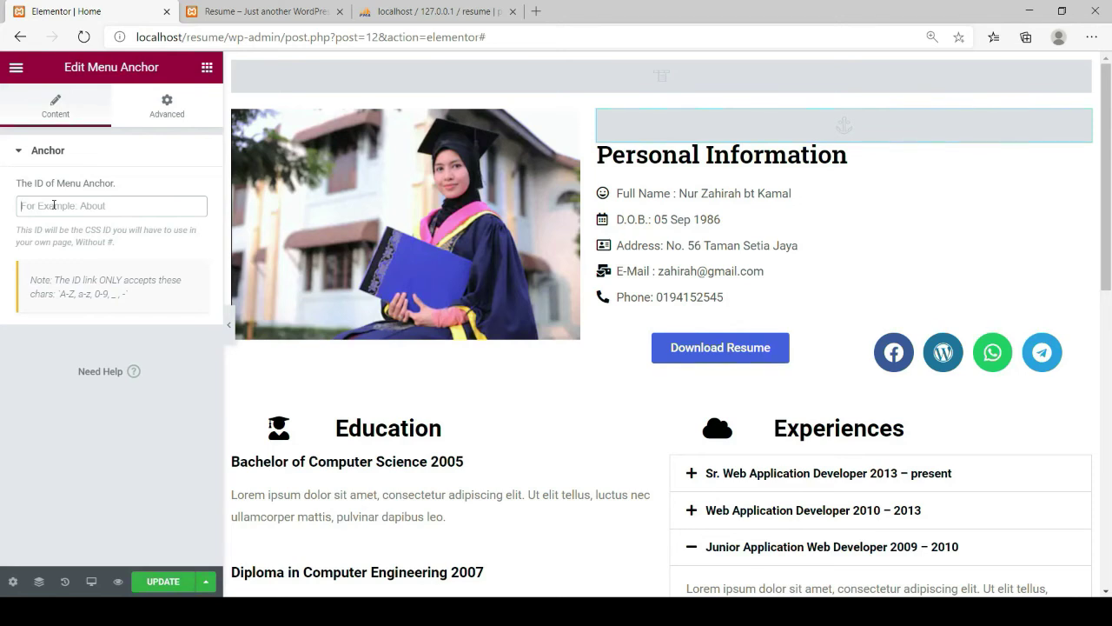
{"action": "type", "text": "A"}
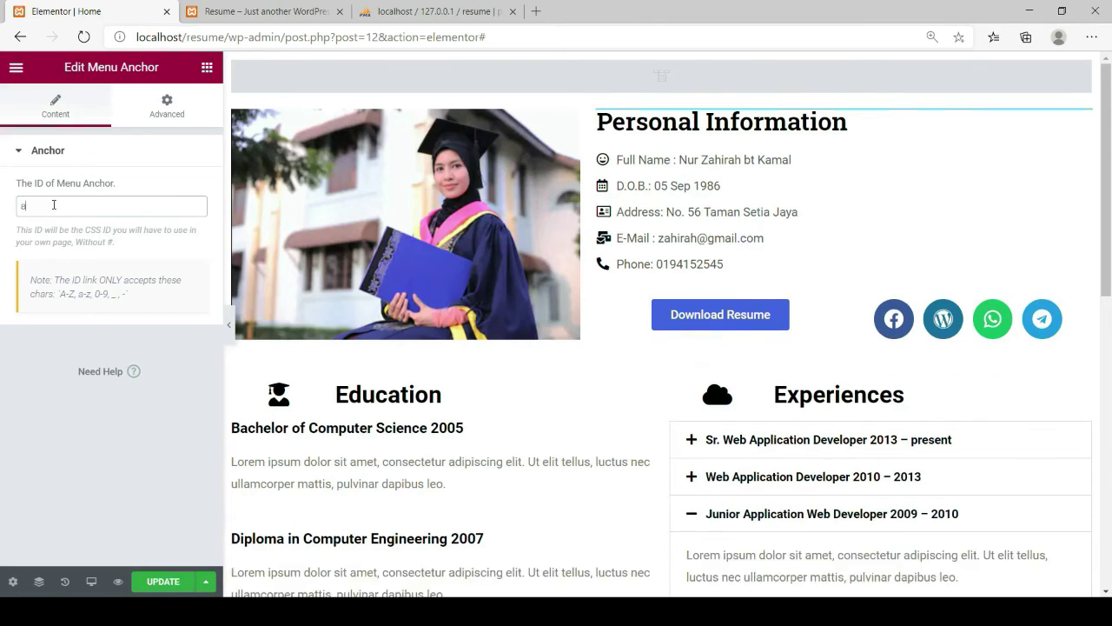
{"action": "key", "text": "BackSpace"}
{"action": "type", "text": "ABOUT"}
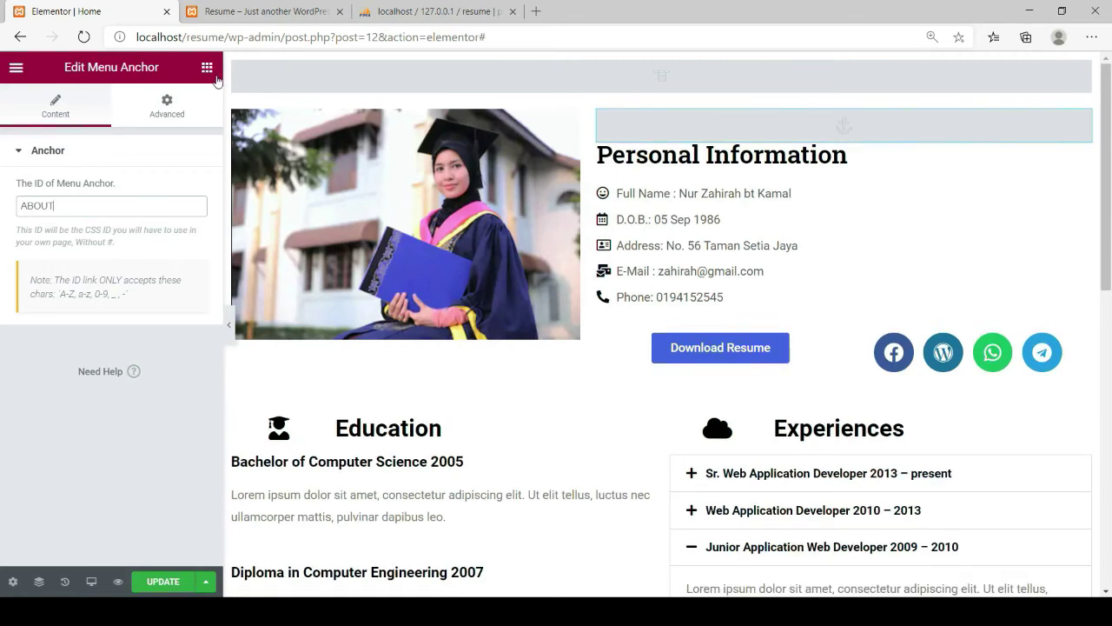
{"action": "left_click", "coordinate": [206, 68]}
Place a menu anchor above the Education heading with ID EDUCATION
{"action": "scroll", "coordinate": [141, 434], "scroll_direction": "down", "scroll_amount": 12}
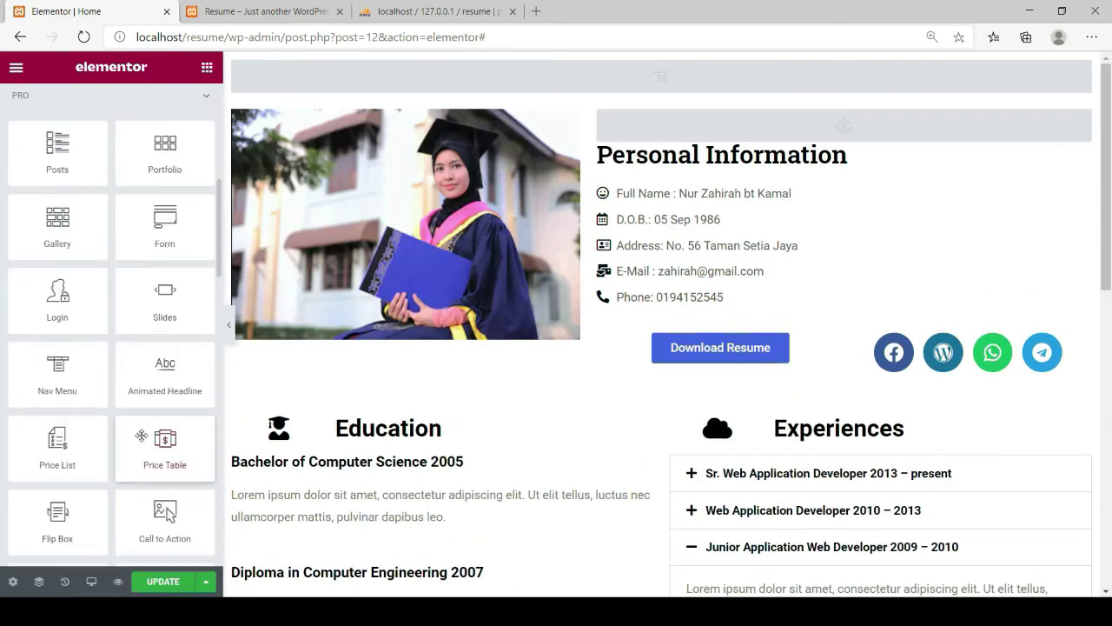
{"action": "scroll", "coordinate": [141, 434], "scroll_direction": "down", "scroll_amount": 10}
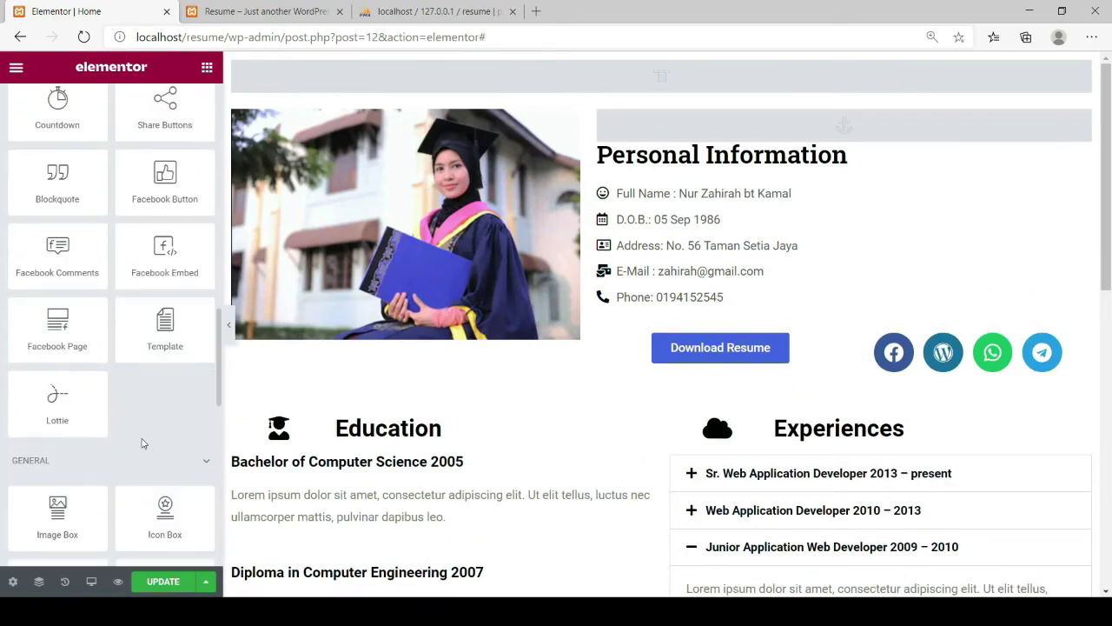
{"action": "scroll", "coordinate": [141, 443], "scroll_direction": "down", "scroll_amount": 3}
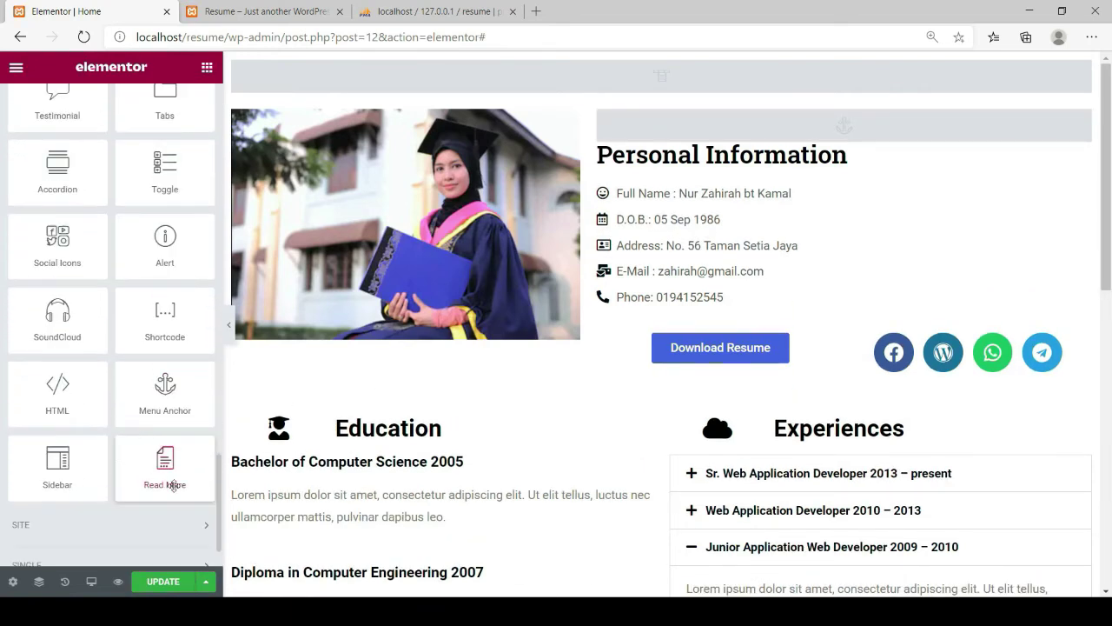
{"action": "left_click_drag", "start_coordinate": [164, 385], "coordinate": [394, 424]}
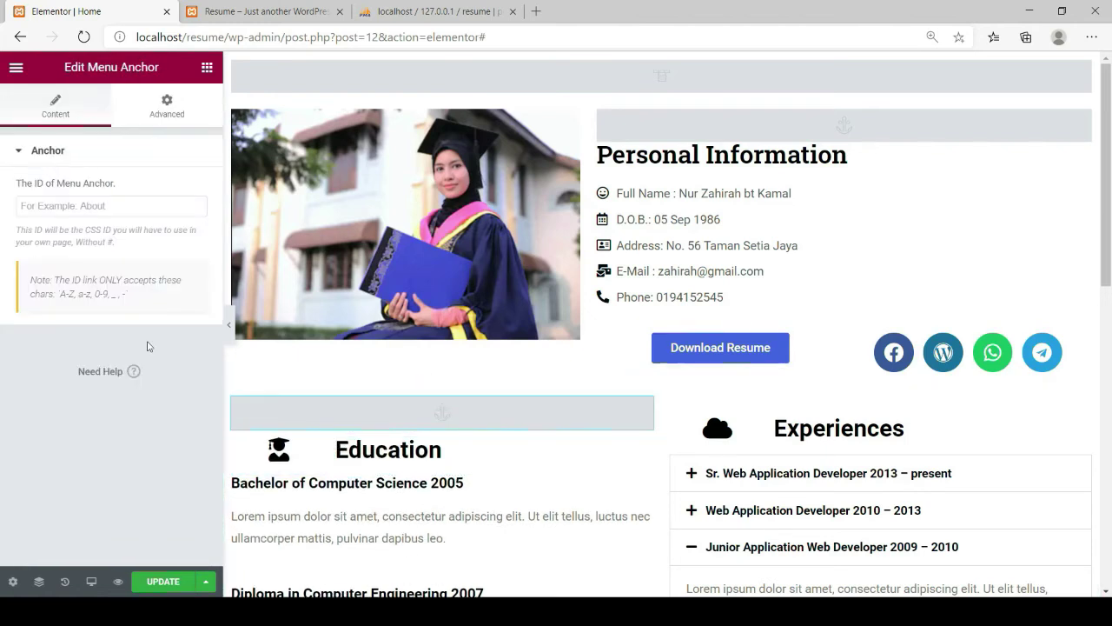
{"action": "left_click", "coordinate": [78, 199]}
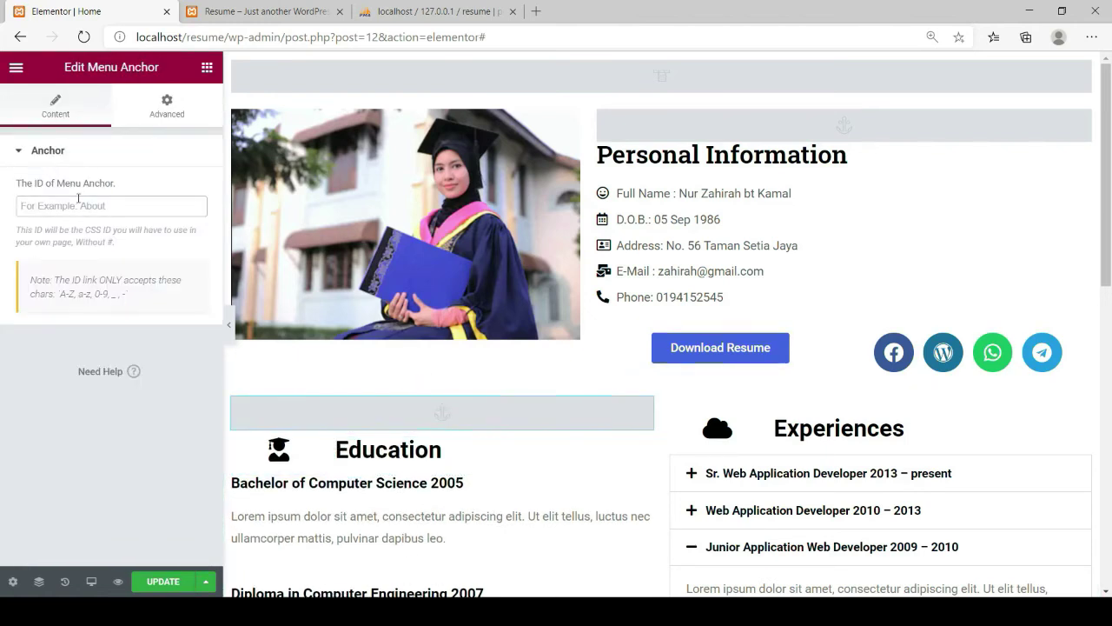
{"action": "type", "text": "EDUCATION"}
Search widgets for 'ANC' and add a menu anchor above Experiences with ID EXPERIENCES
{"action": "left_click", "coordinate": [207, 66]}
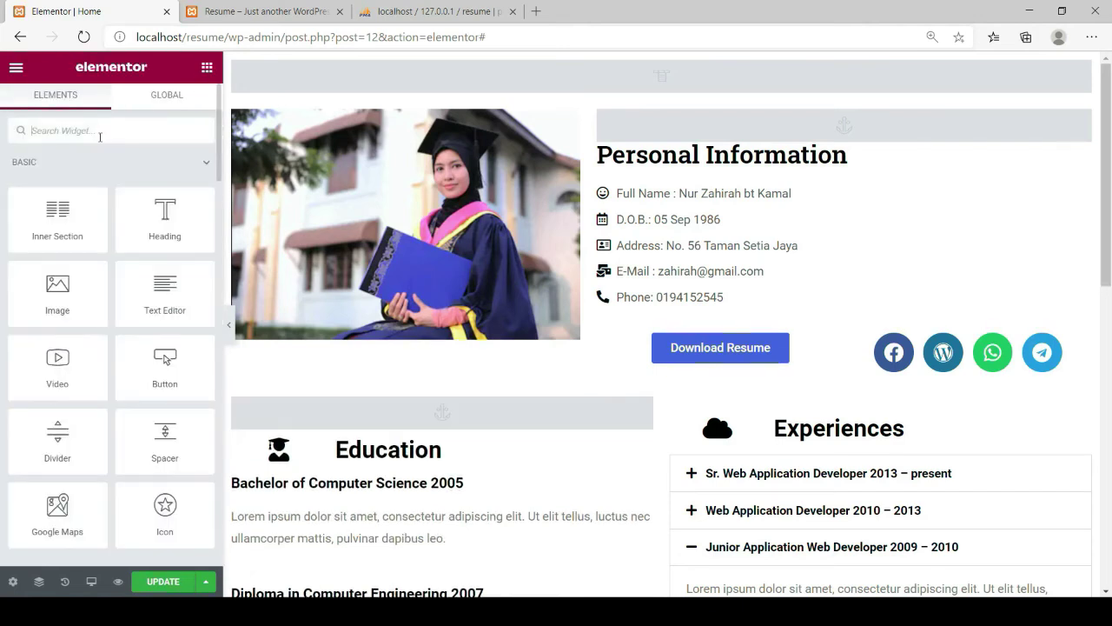
{"action": "left_click", "coordinate": [100, 130]}
{"action": "type", "text": "ME"}
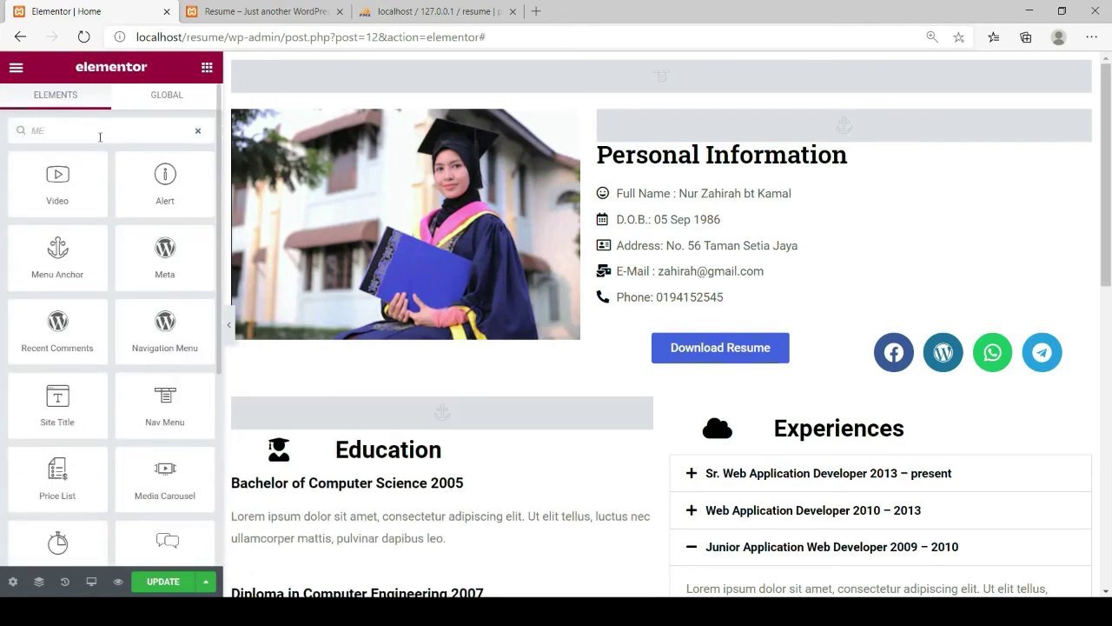
{"action": "key", "text": "BackSpace"}
{"action": "key", "text": "BackSpace"}
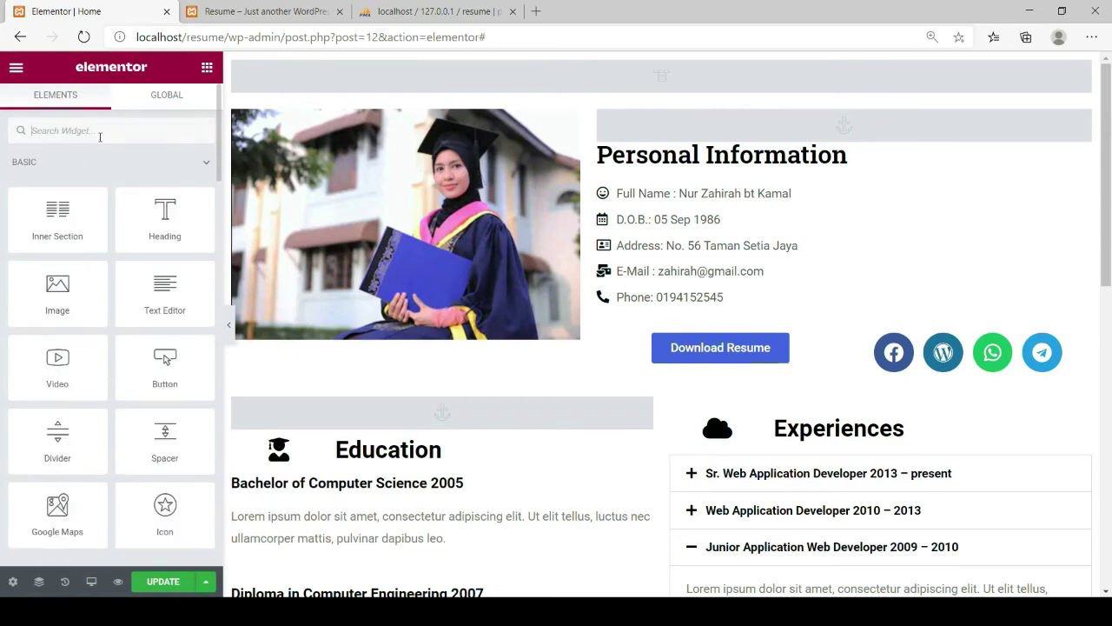
{"action": "type", "text": "ANC"}
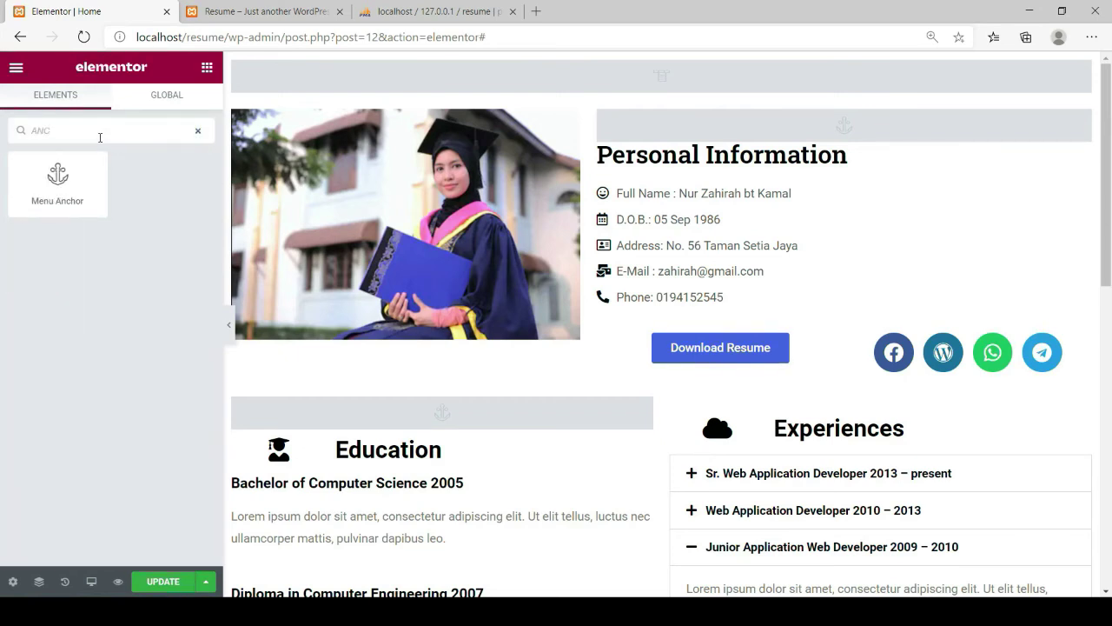
{"action": "left_click_drag", "start_coordinate": [49, 190], "coordinate": [675, 398]}
{"action": "left_click", "coordinate": [46, 204]}
{"action": "type", "text": "EXPE"}
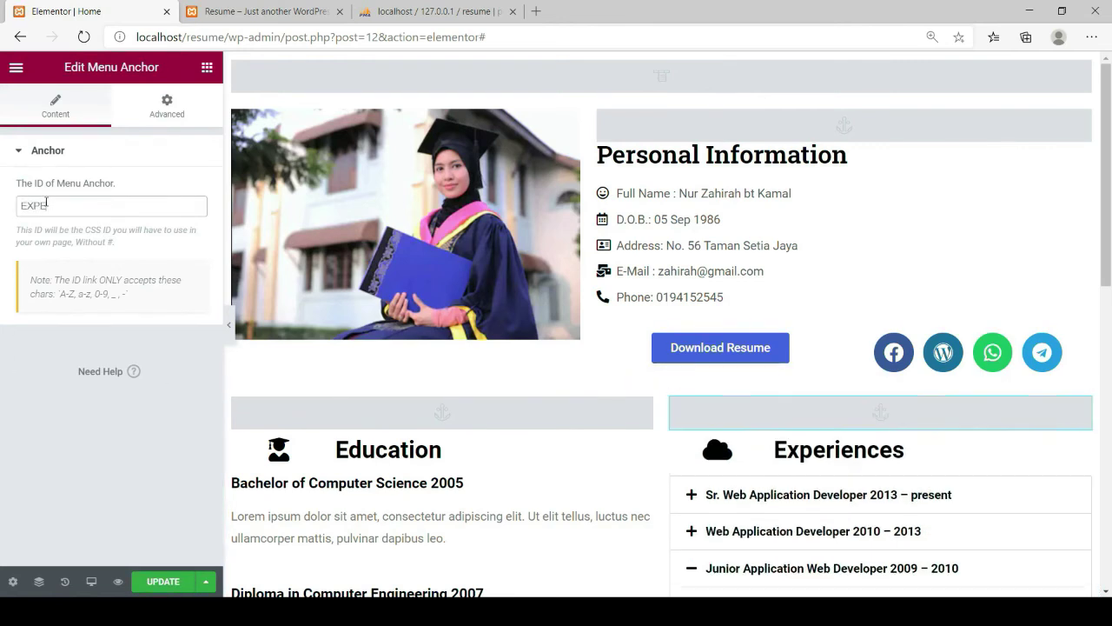
{"action": "type", "text": "RIENCES"}
Filter the widget list to Menu Anchor again and scroll down to the Skills section
{"action": "left_click", "coordinate": [207, 67]}
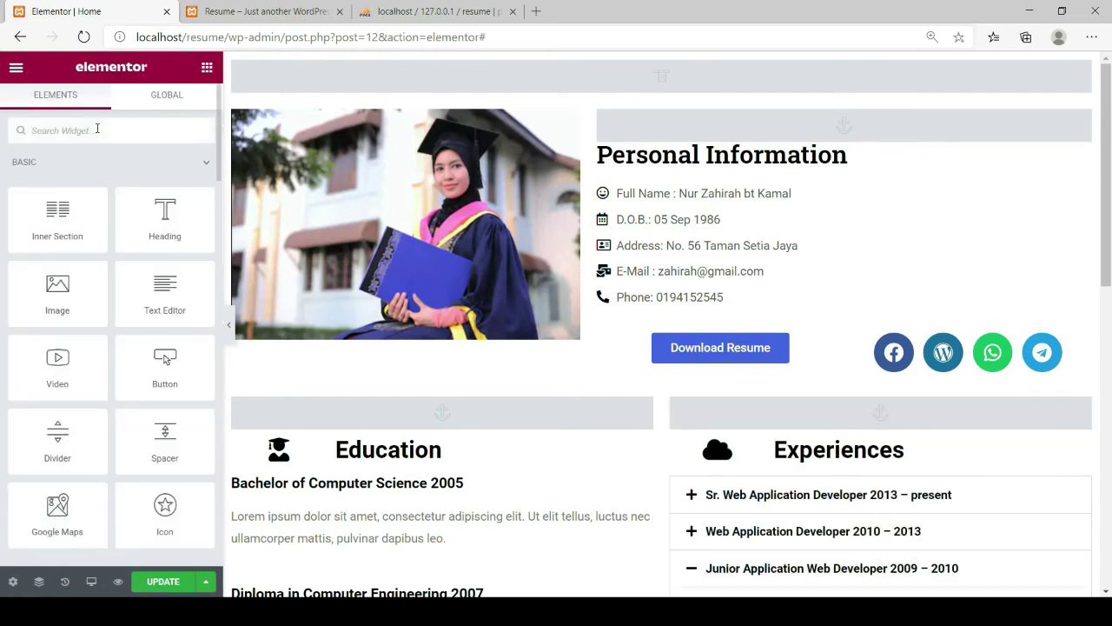
{"action": "type", "text": "ANC"}
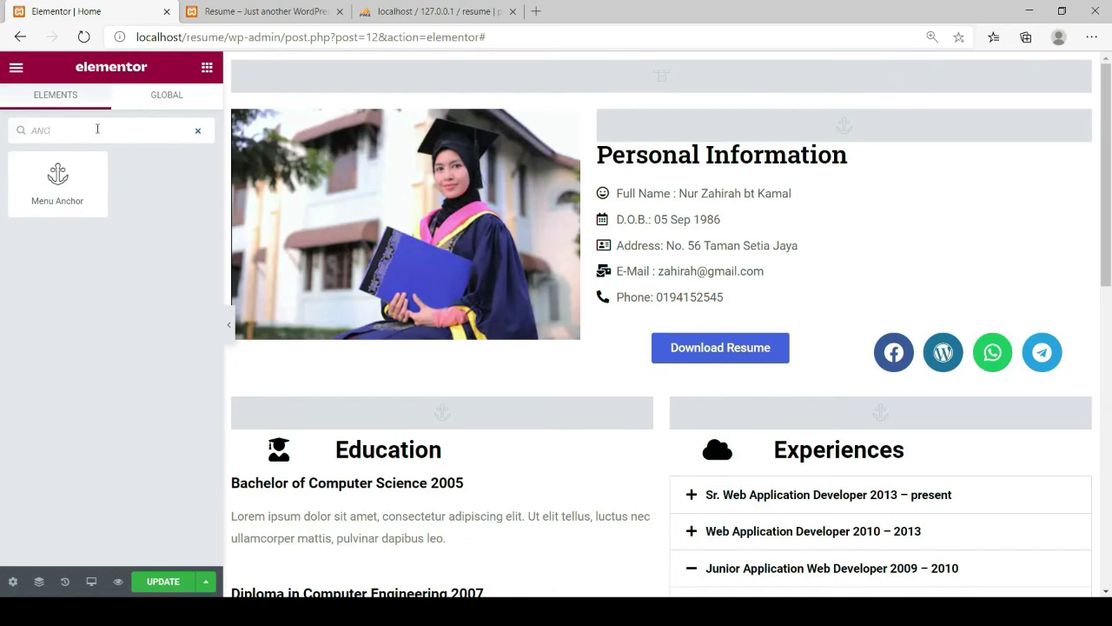
{"action": "scroll", "coordinate": [584, 346], "scroll_direction": "down", "scroll_amount": 5}
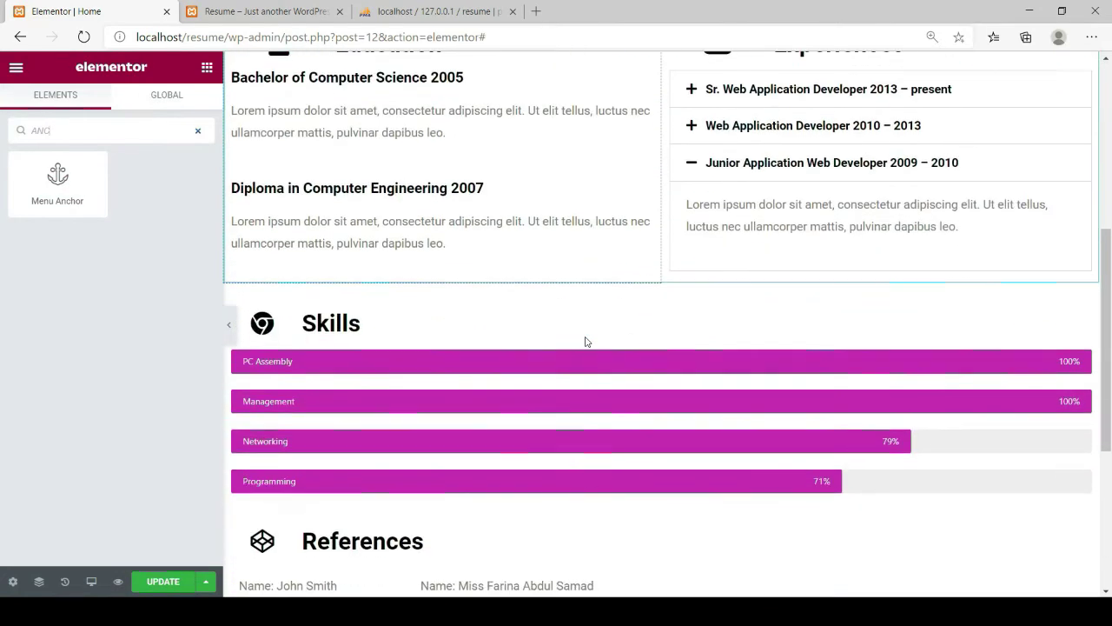
Add a menu anchor above the Skills section with ID SKILLS
{"action": "left_click_drag", "start_coordinate": [57, 179], "coordinate": [315, 229]}
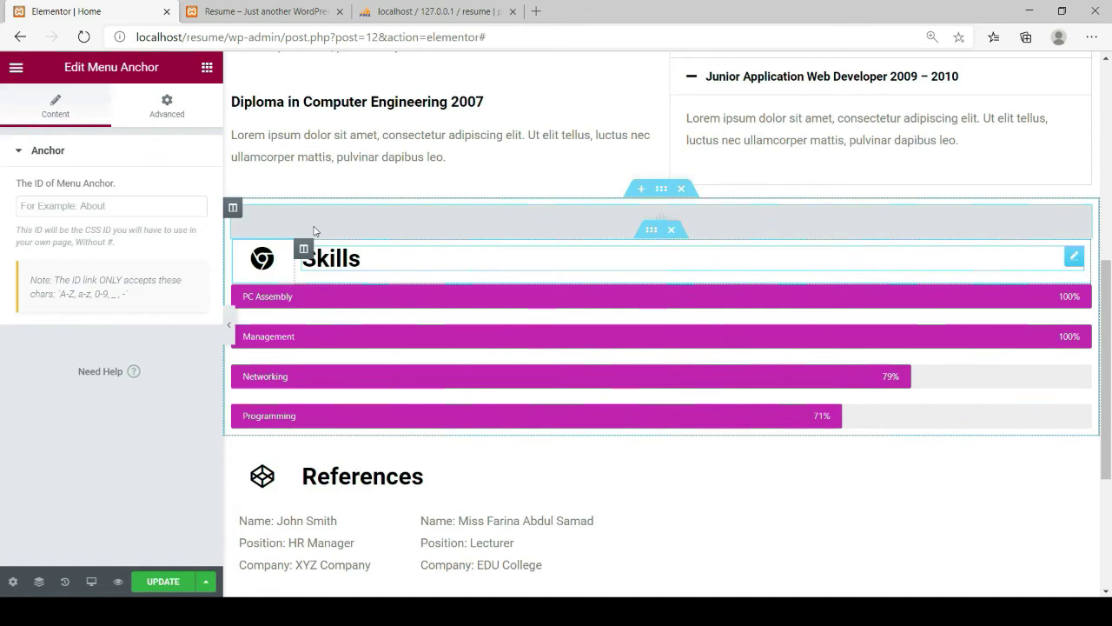
{"action": "left_click", "coordinate": [134, 211]}
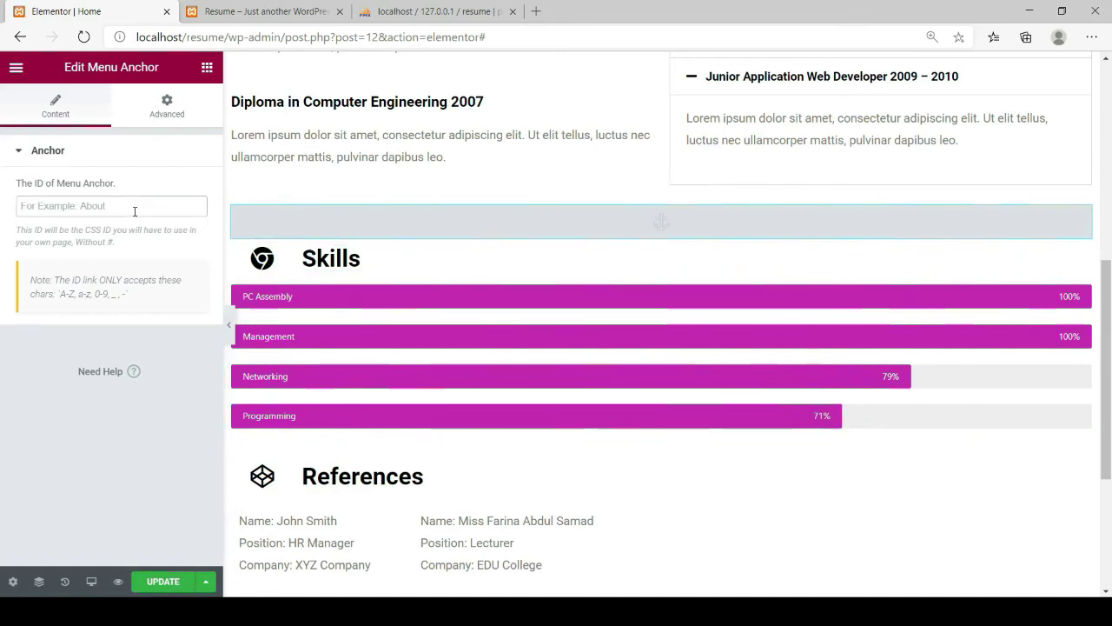
{"action": "type", "text": "SKILLS"}
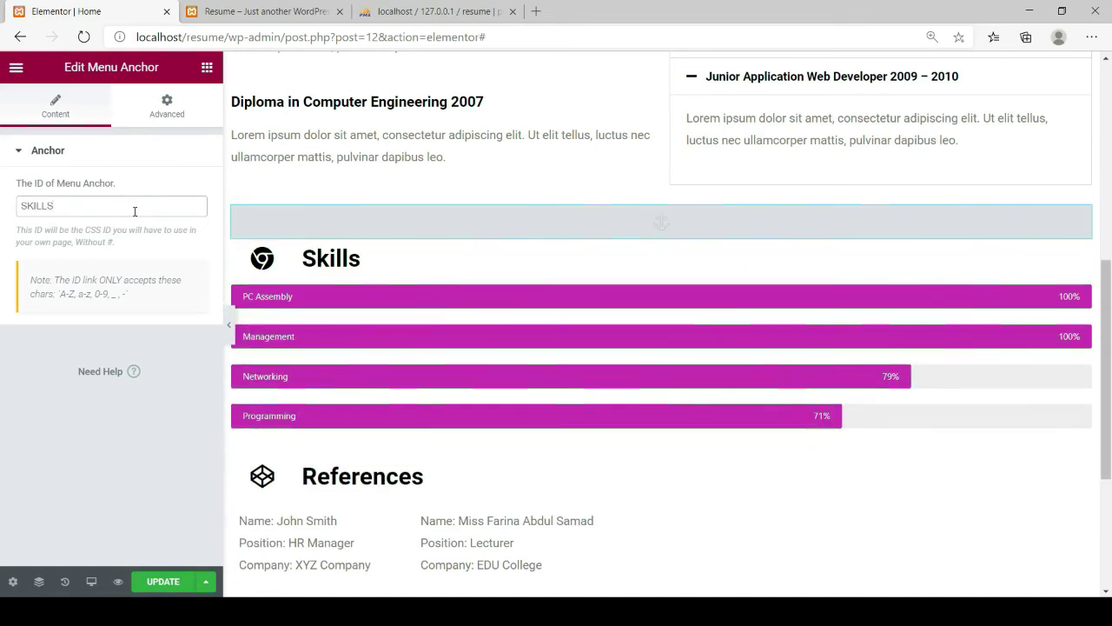
Add a menu anchor above References with ID REFERENCES, then update the page
{"action": "left_click", "coordinate": [207, 67]}
{"action": "type", "text": "A"}
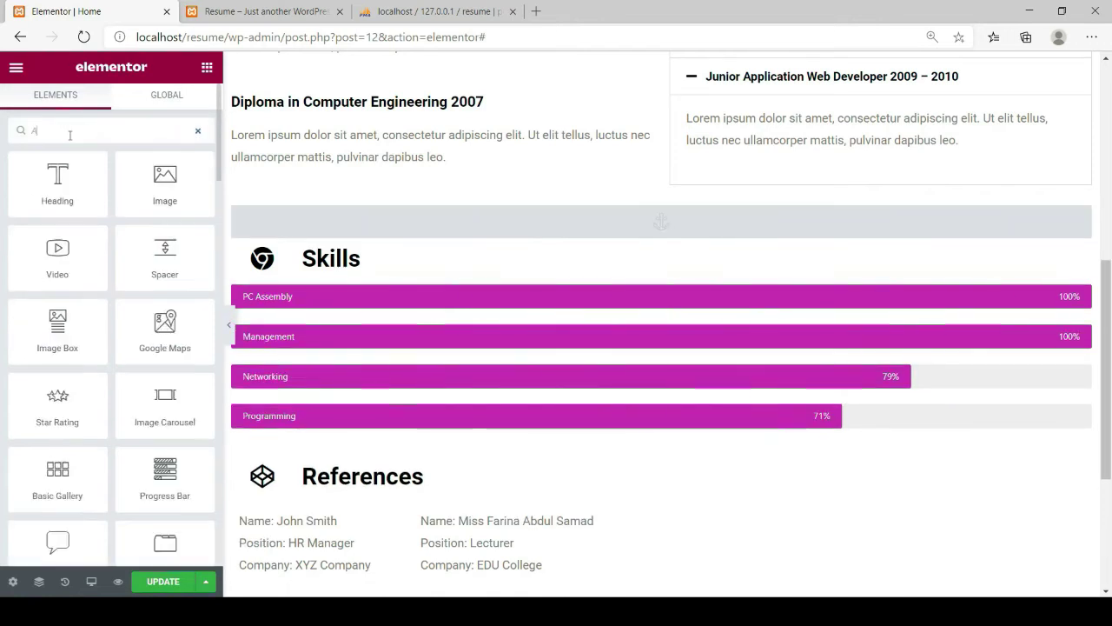
{"action": "type", "text": "NC"}
{"action": "left_click_drag", "start_coordinate": [43, 186], "coordinate": [279, 292]}
{"action": "left_click_drag", "start_coordinate": [57, 177], "coordinate": [306, 465]}
{"action": "left_click", "coordinate": [83, 210]}
{"action": "type", "text": "REFE"}
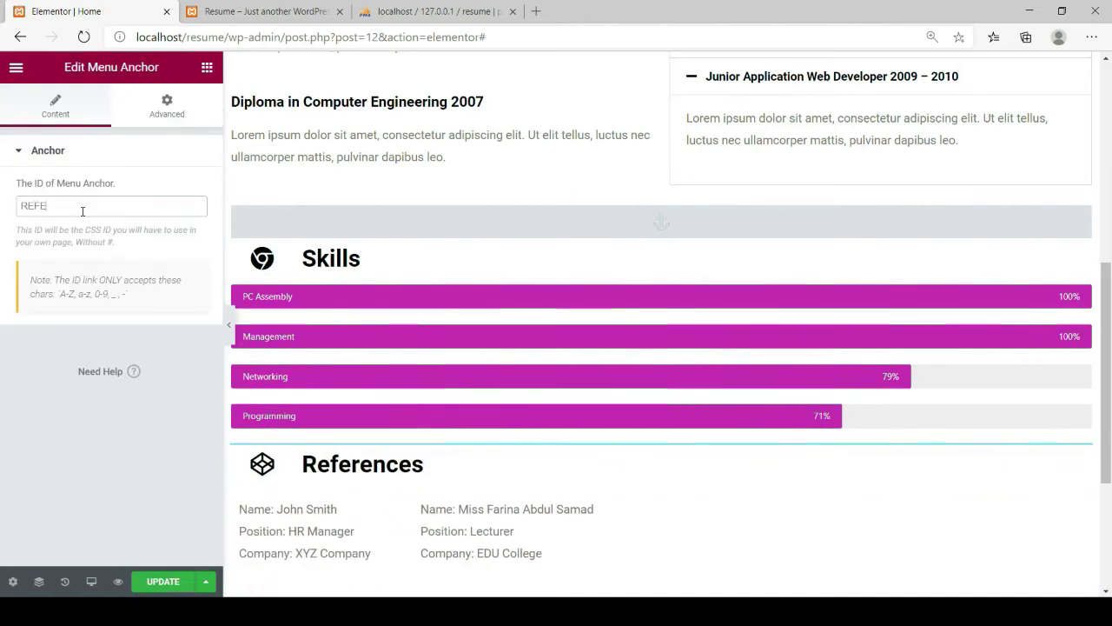
{"action": "type", "text": "RENCES"}
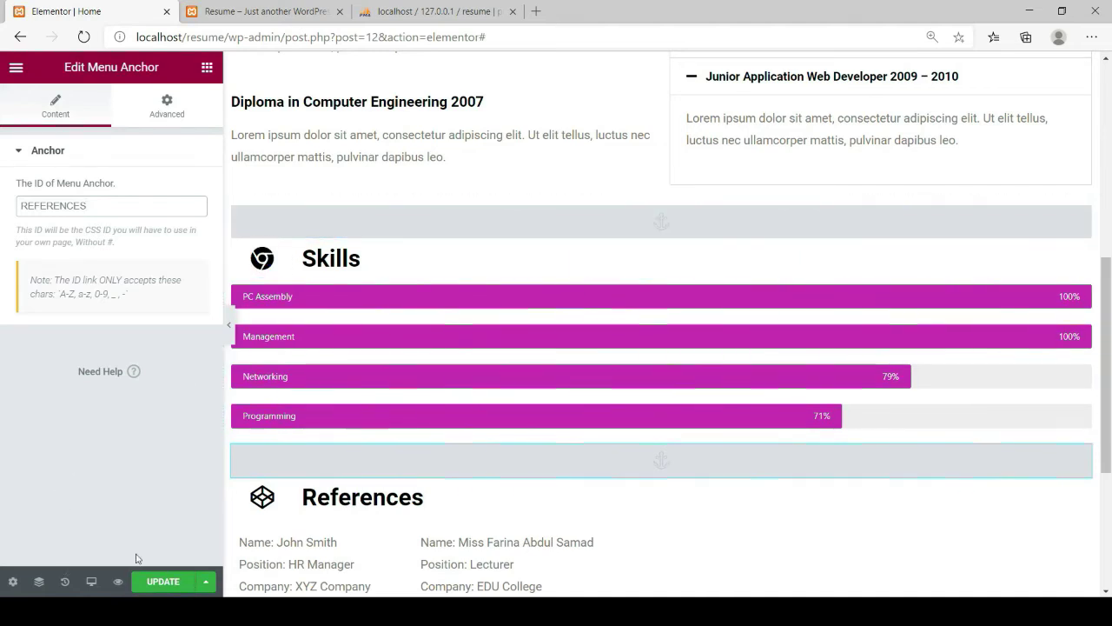
{"action": "left_click", "coordinate": [160, 581]}
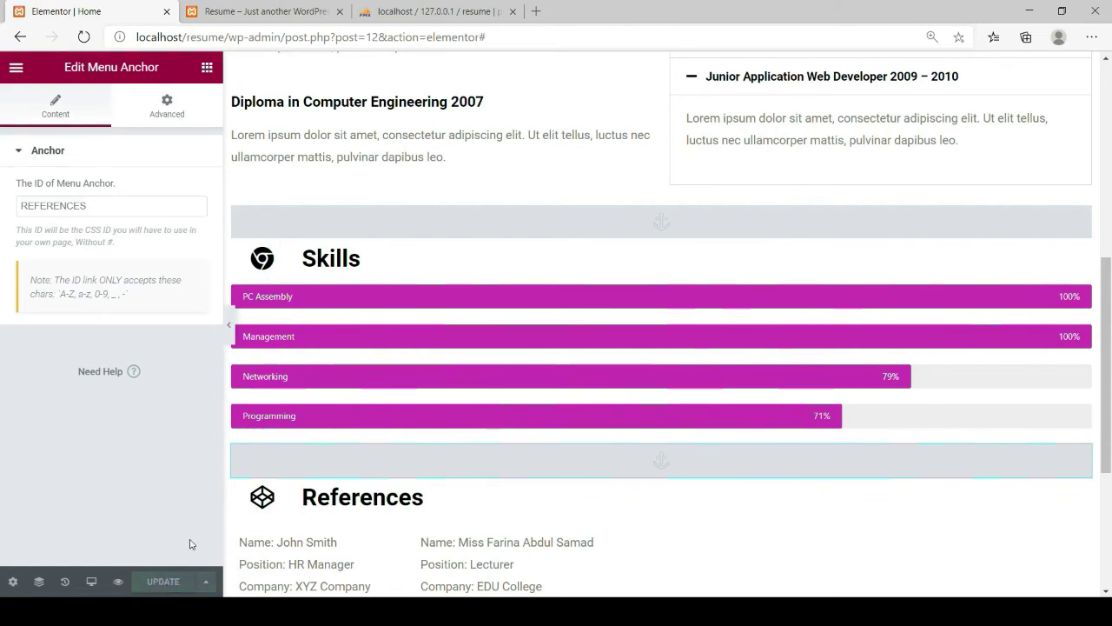
{"action": "scroll", "coordinate": [368, 393], "scroll_direction": "up", "scroll_amount": 5}
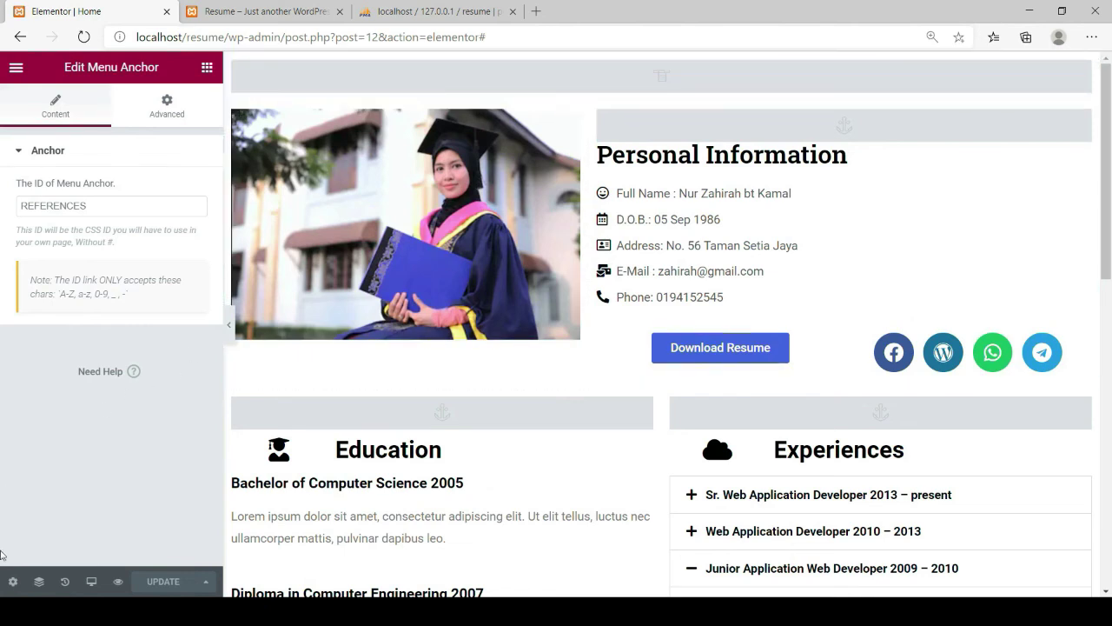
Exit the Elementor editor to the WordPress dashboard and go to the Pages list
{"action": "left_click", "coordinate": [13, 581]}
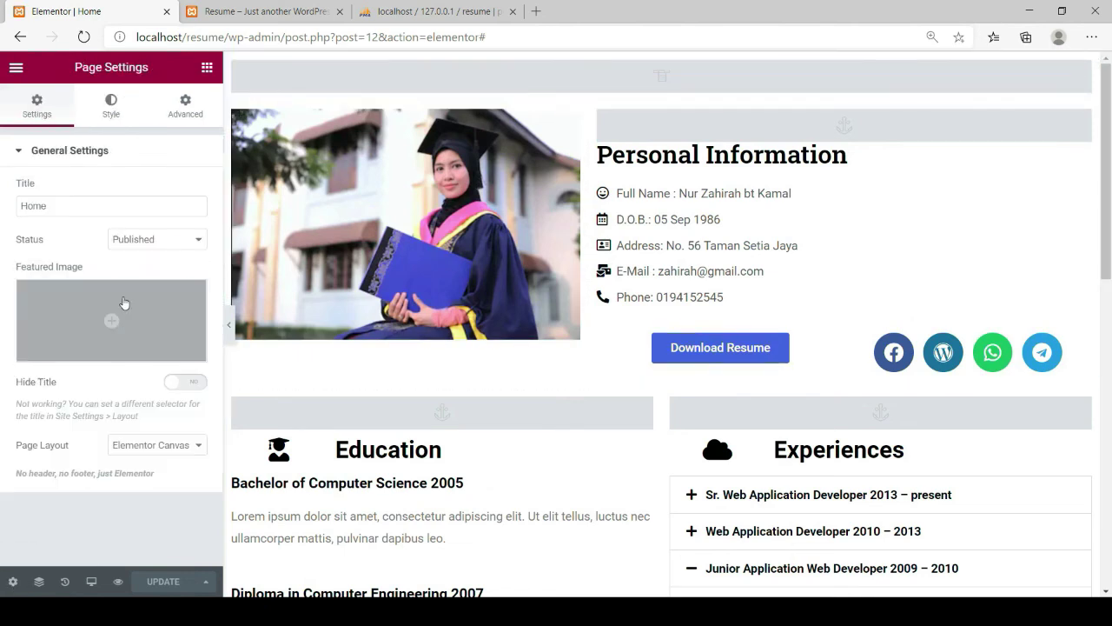
{"action": "left_click", "coordinate": [16, 67]}
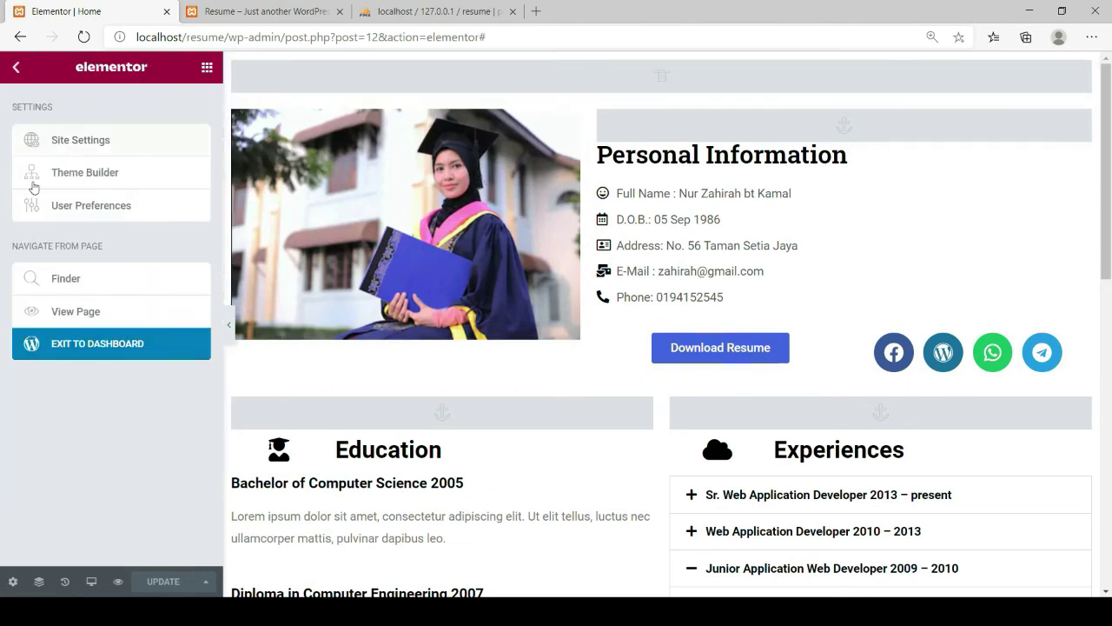
{"action": "left_click", "coordinate": [94, 348]}
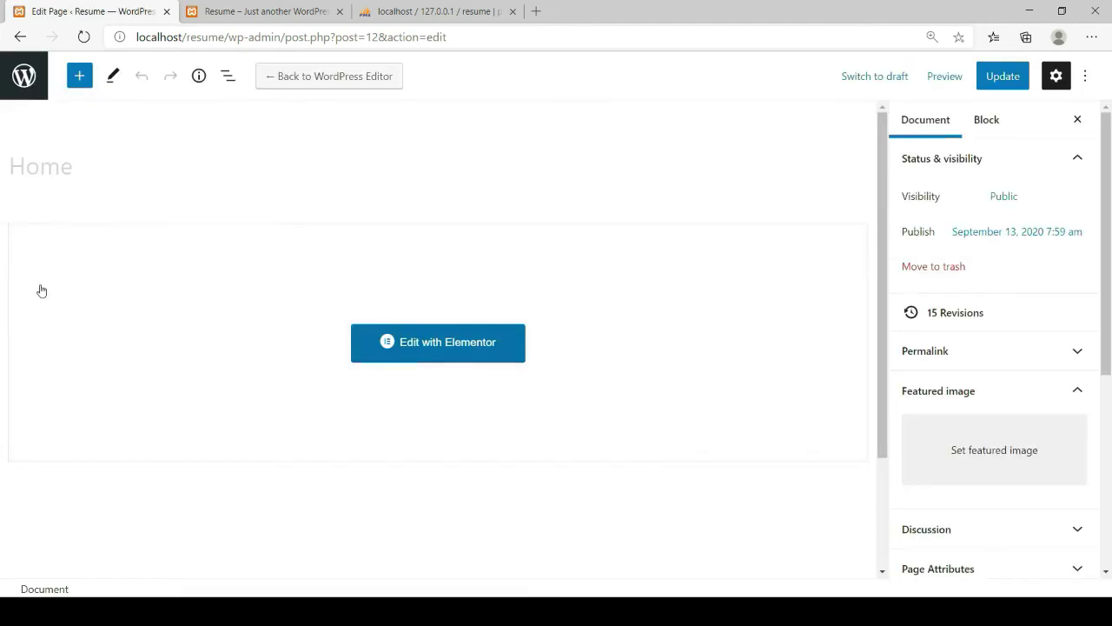
{"action": "left_click", "coordinate": [24, 79]}
{"action": "mouse_move", "coordinate": [19, 67]}
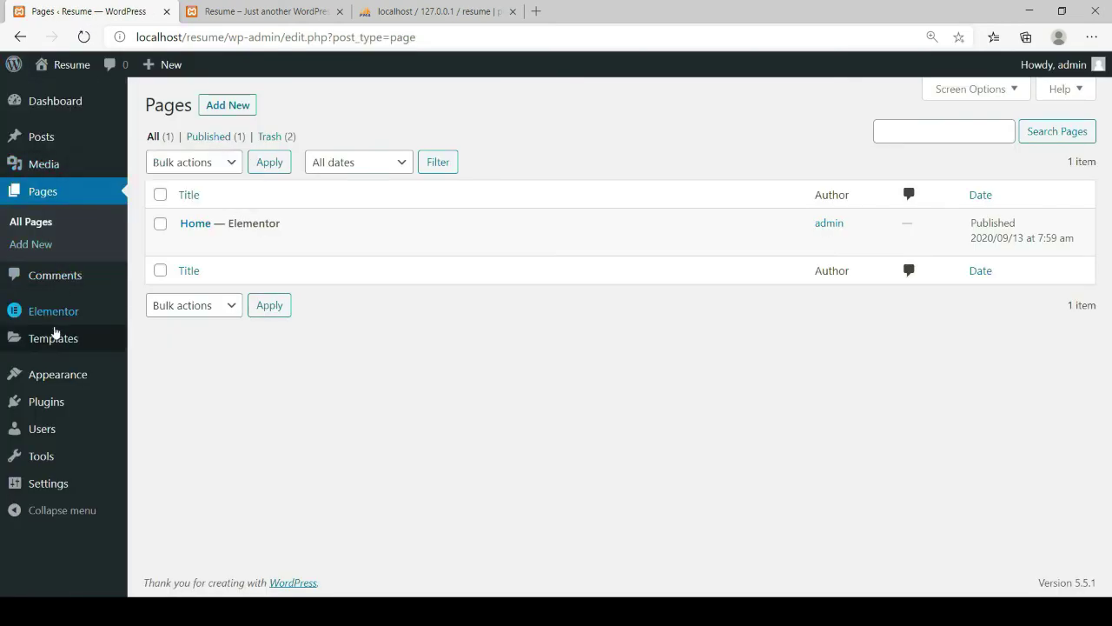
Create a new menu named MYMENU under Appearance > Menus
{"action": "mouse_move", "coordinate": [55, 380]}
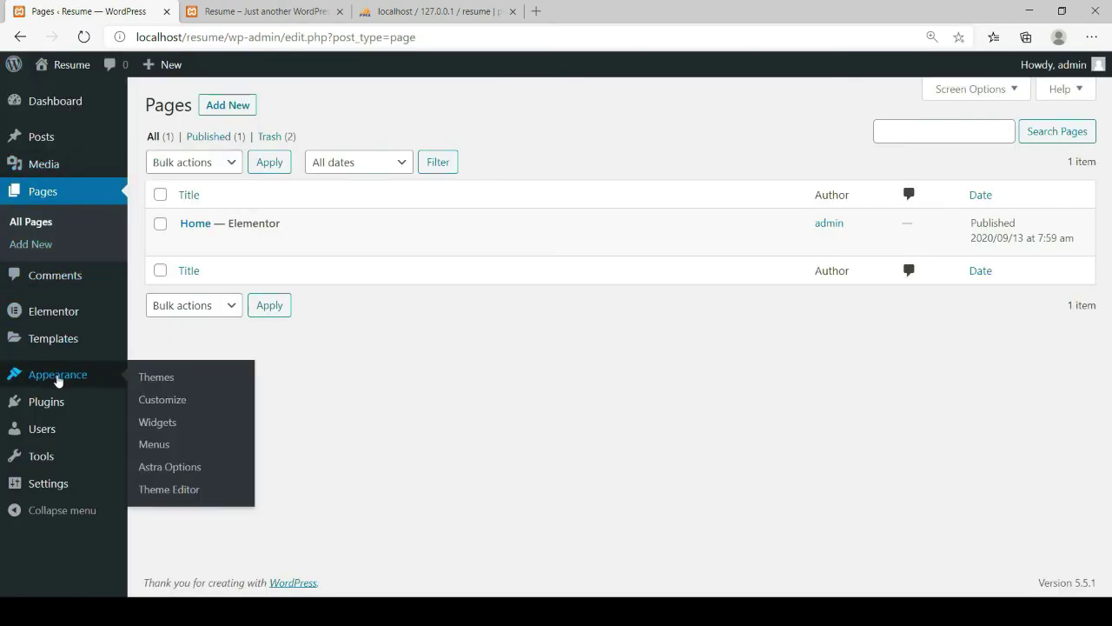
{"action": "left_click", "coordinate": [160, 448]}
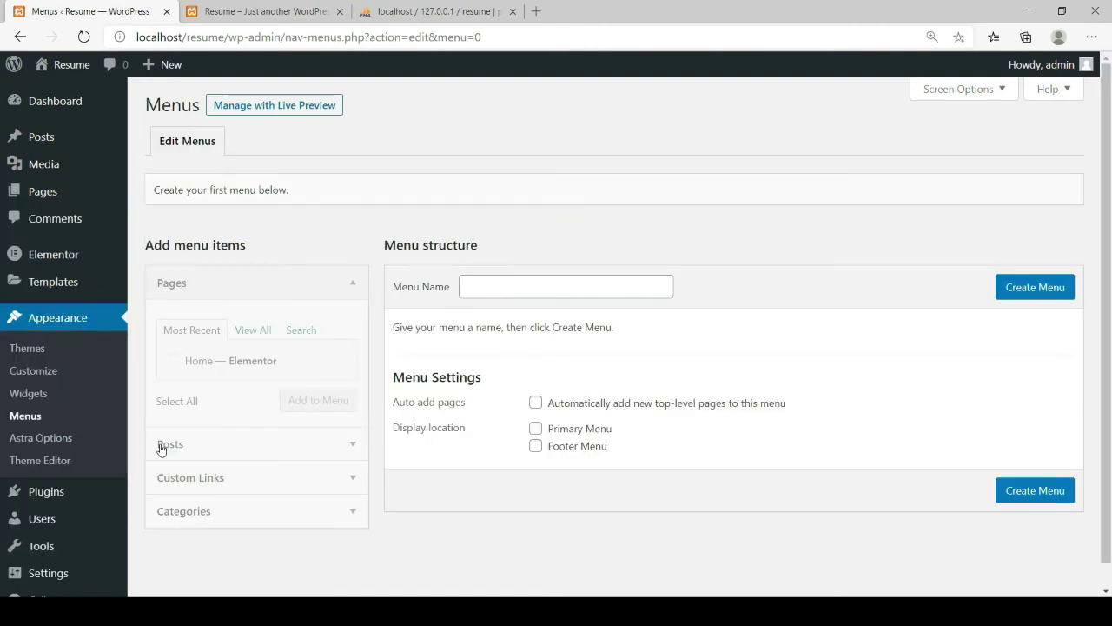
{"action": "left_click", "coordinate": [520, 290]}
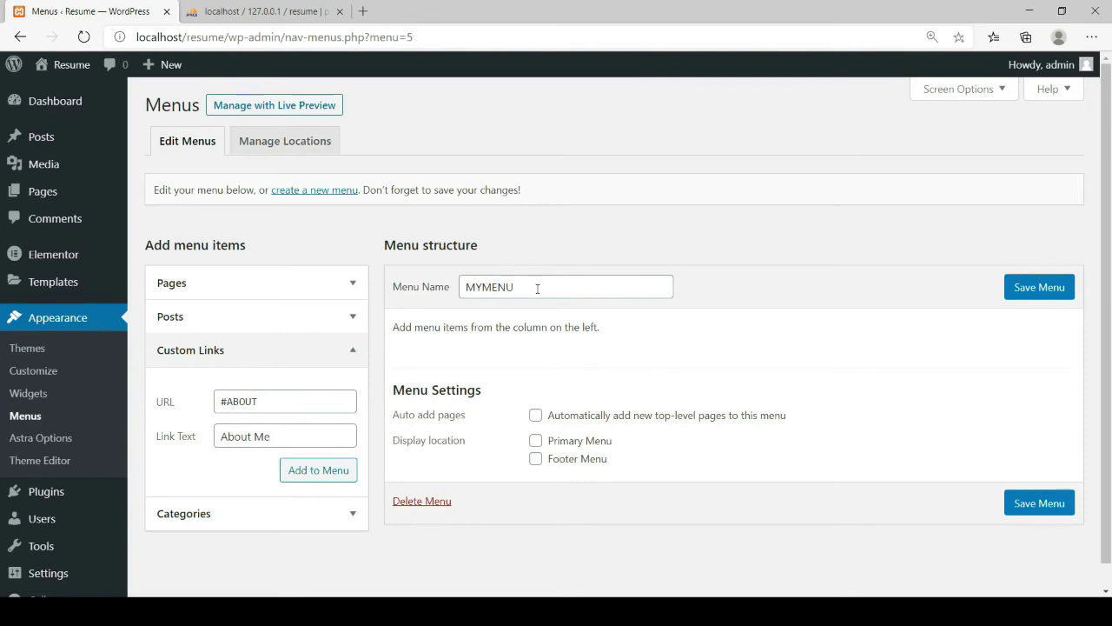
{"action": "left_click", "coordinate": [1008, 288]}
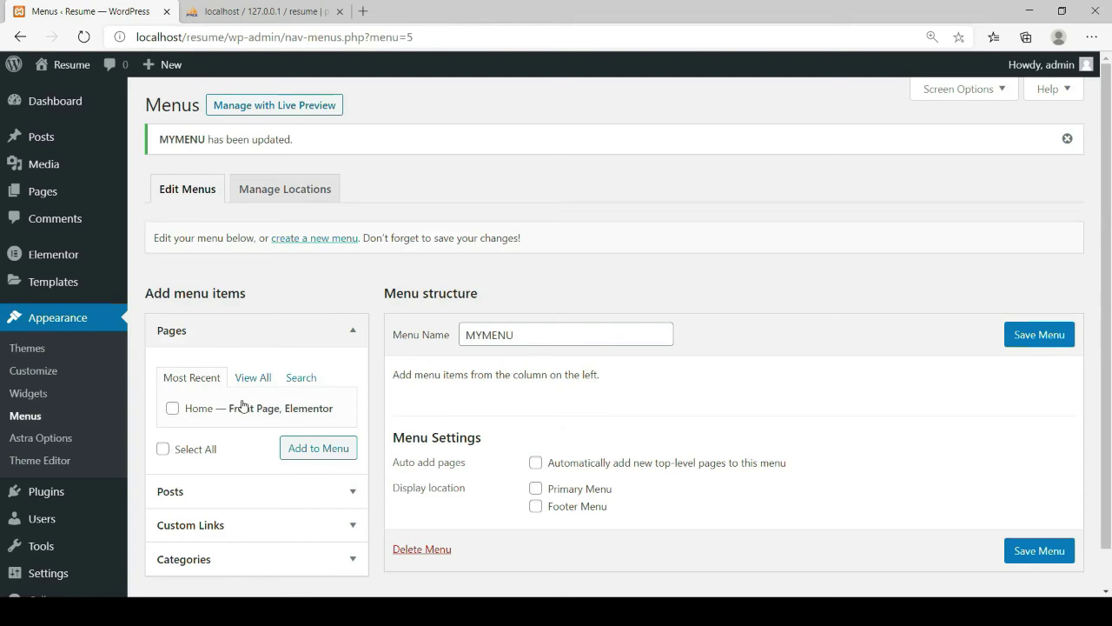
Add the Home page to MYMENU and start a custom link with URL '#'
{"action": "scroll", "coordinate": [243, 406], "scroll_direction": "down", "scroll_amount": 1}
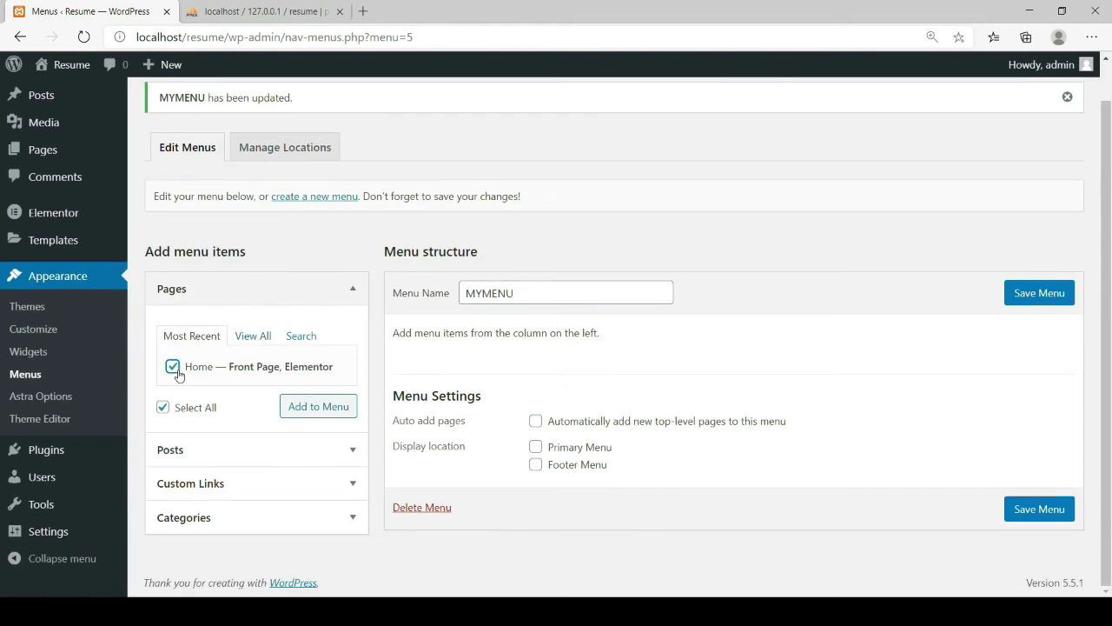
{"action": "left_click", "coordinate": [313, 413]}
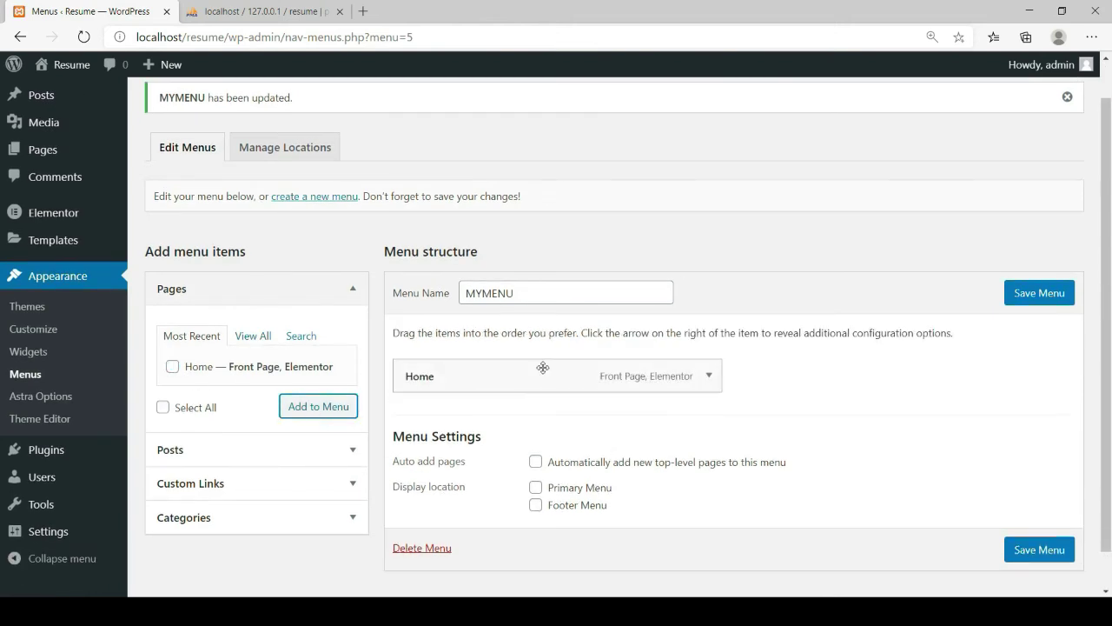
{"action": "scroll", "coordinate": [543, 368], "scroll_direction": "down", "scroll_amount": 1}
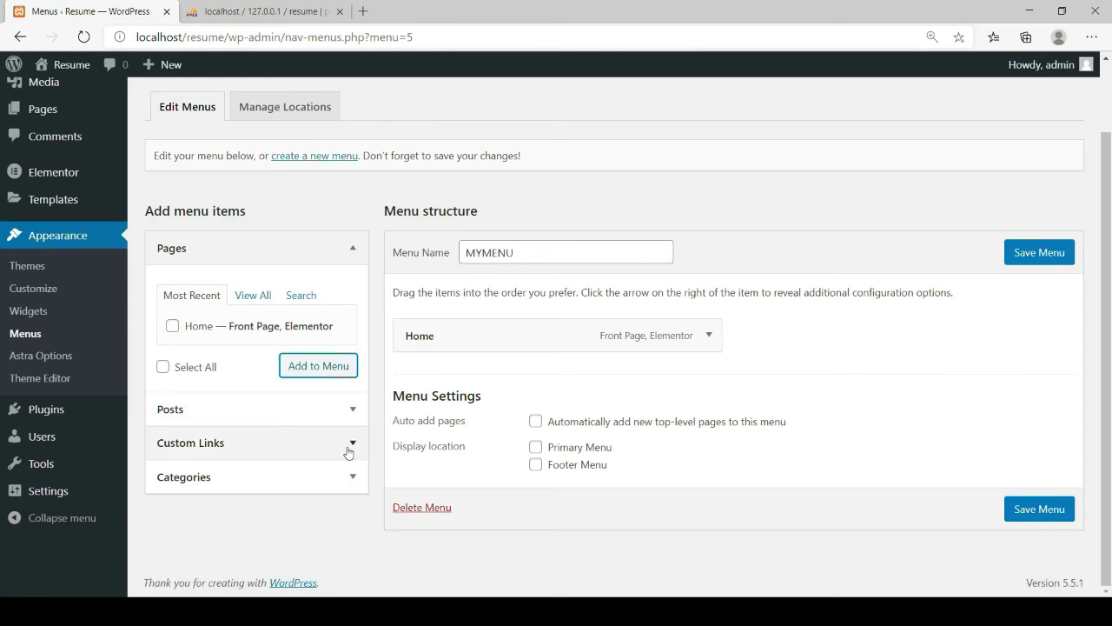
{"action": "left_click", "coordinate": [348, 451]}
{"action": "left_click", "coordinate": [271, 449]}
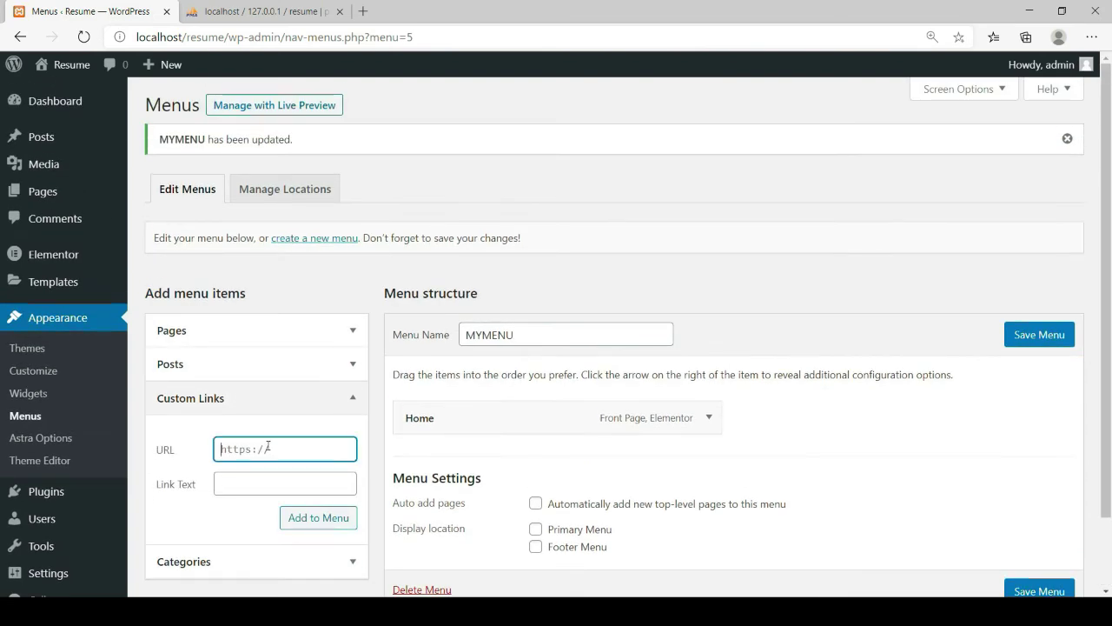
{"action": "type", "text": "#ABOUT"}
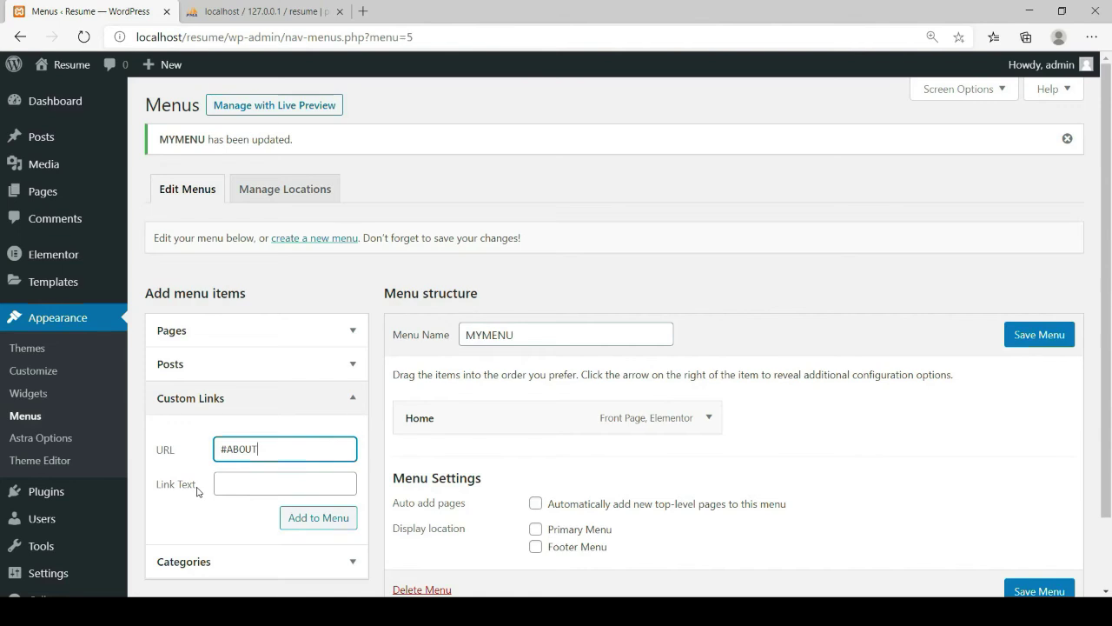
Add the About Me (#ABOUT) and Education (#EDUCATION) custom links to MYMENU
{"action": "left_click", "coordinate": [228, 488]}
{"action": "type", "text": "About Me"}
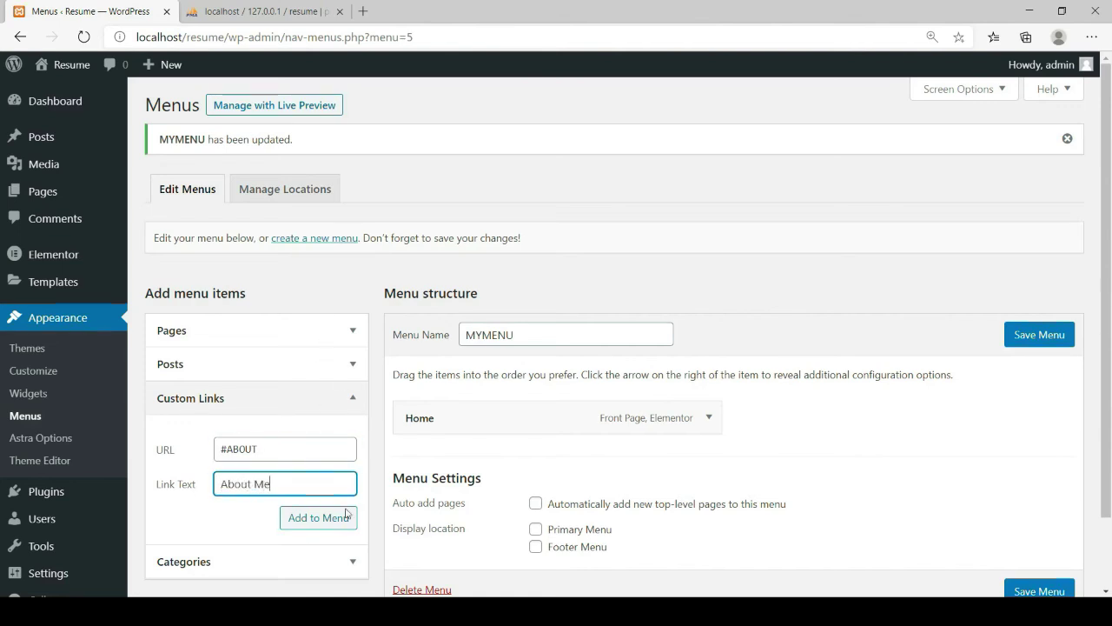
{"action": "left_click", "coordinate": [320, 519]}
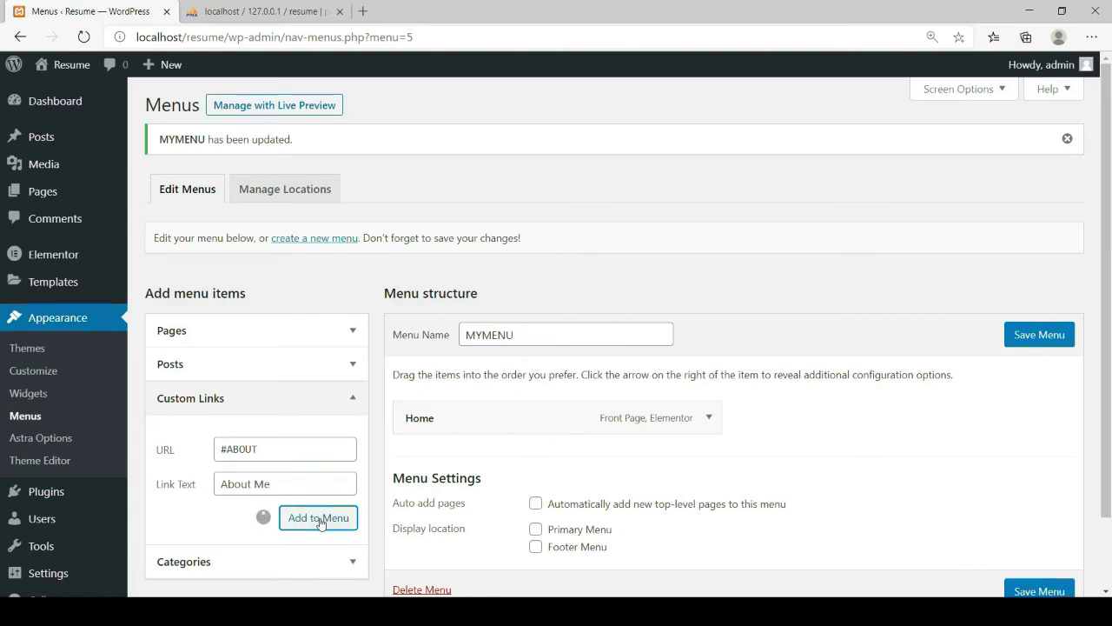
{"action": "scroll", "coordinate": [357, 420], "scroll_direction": "down", "scroll_amount": 1}
{"action": "left_click", "coordinate": [271, 336]}
{"action": "type", "text": "#"}
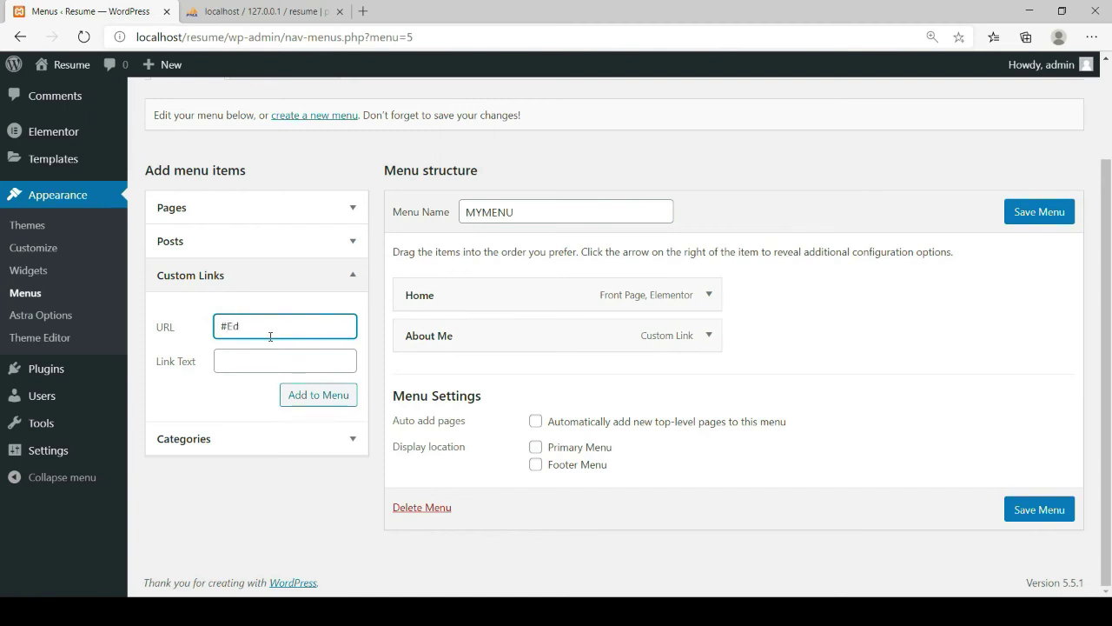
{"action": "type", "text": "EDUCATION"}
{"action": "left_click", "coordinate": [234, 358]}
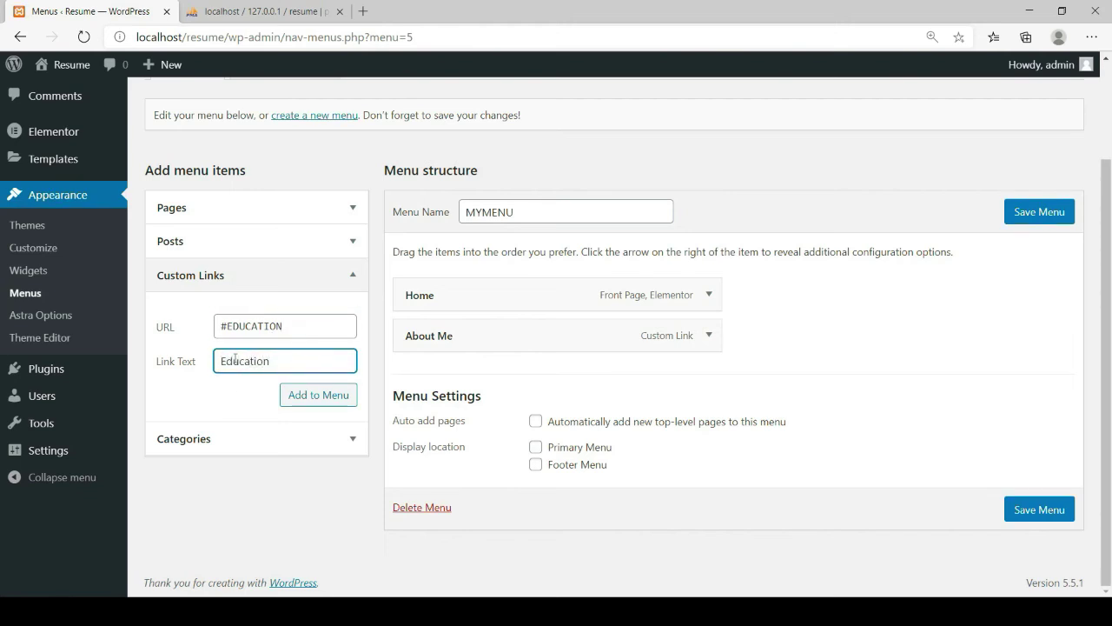
{"action": "left_click", "coordinate": [308, 398]}
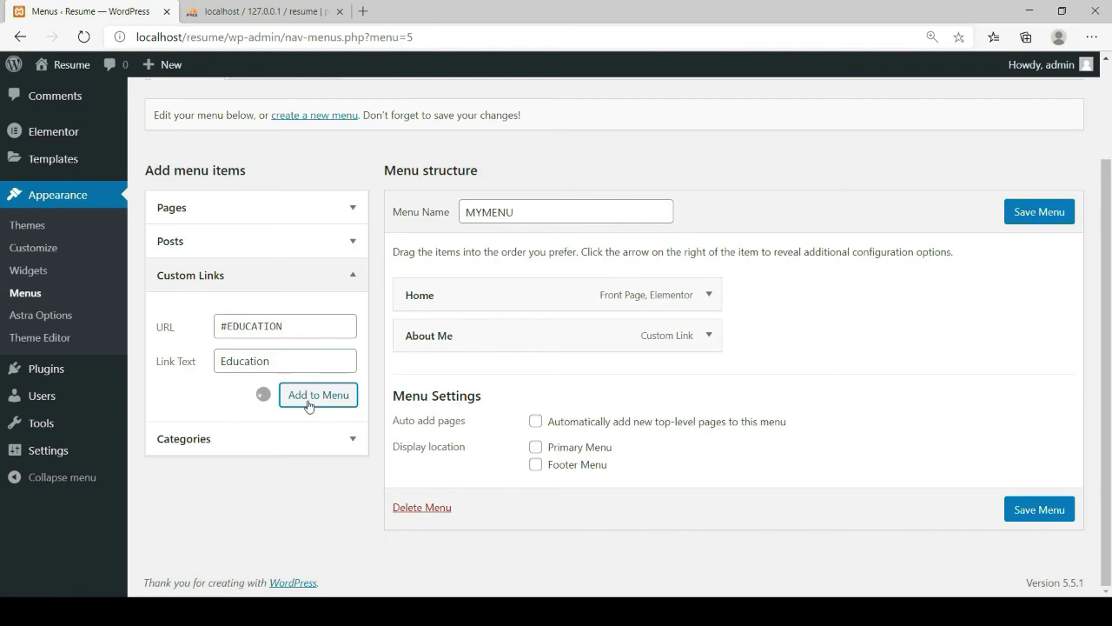
Add the Experiences custom link pointing to #EXPERIENCES
{"action": "left_click", "coordinate": [274, 334]}
{"action": "type", "text": "#"}
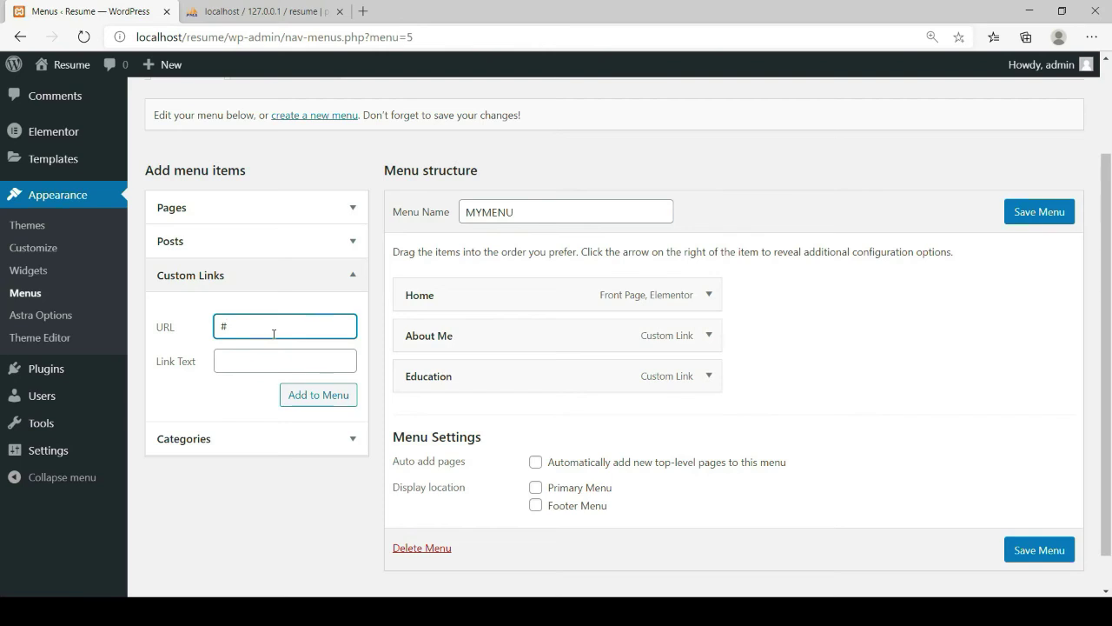
{"action": "type", "text": "EXPERIENCES"}
{"action": "left_click", "coordinate": [269, 360]}
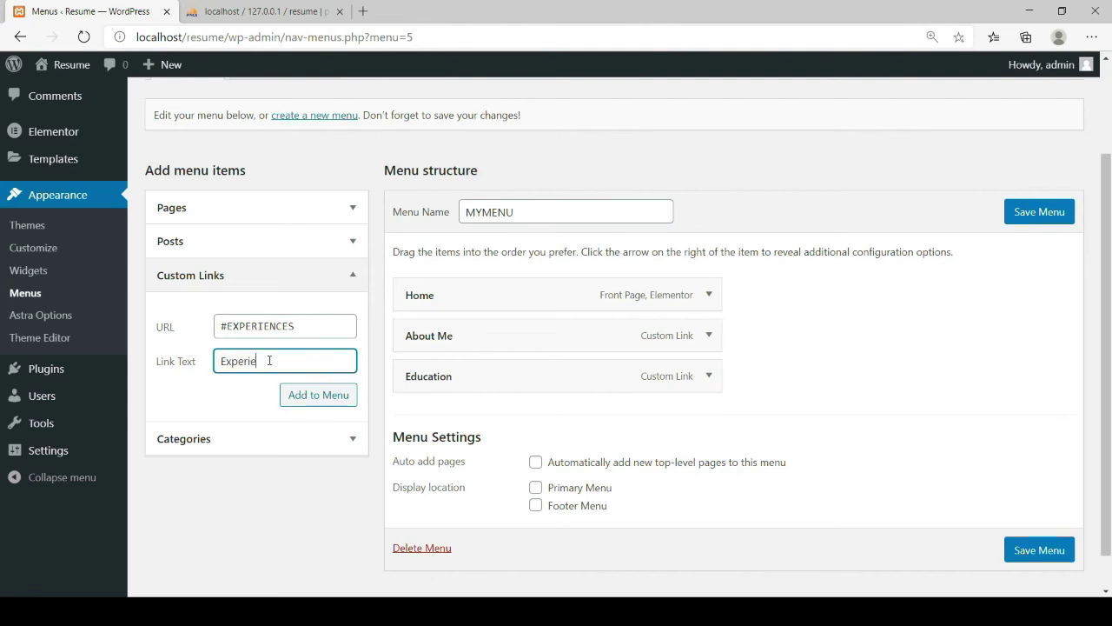
{"action": "left_click", "coordinate": [322, 396]}
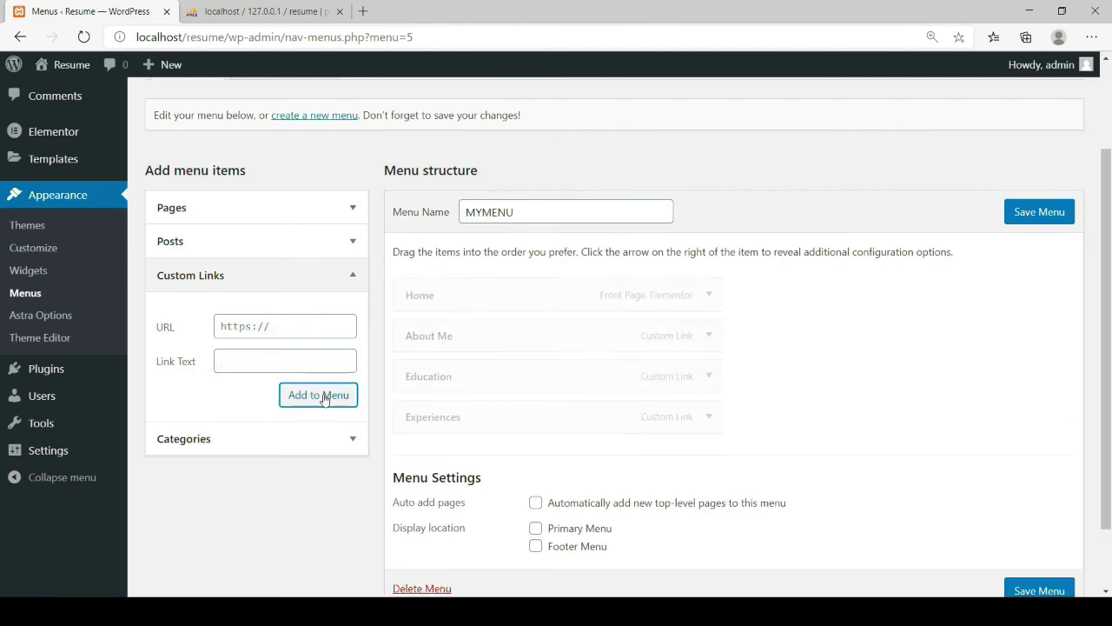
Add the Skills custom link pointing to #SKILLS
{"action": "left_click", "coordinate": [293, 322]}
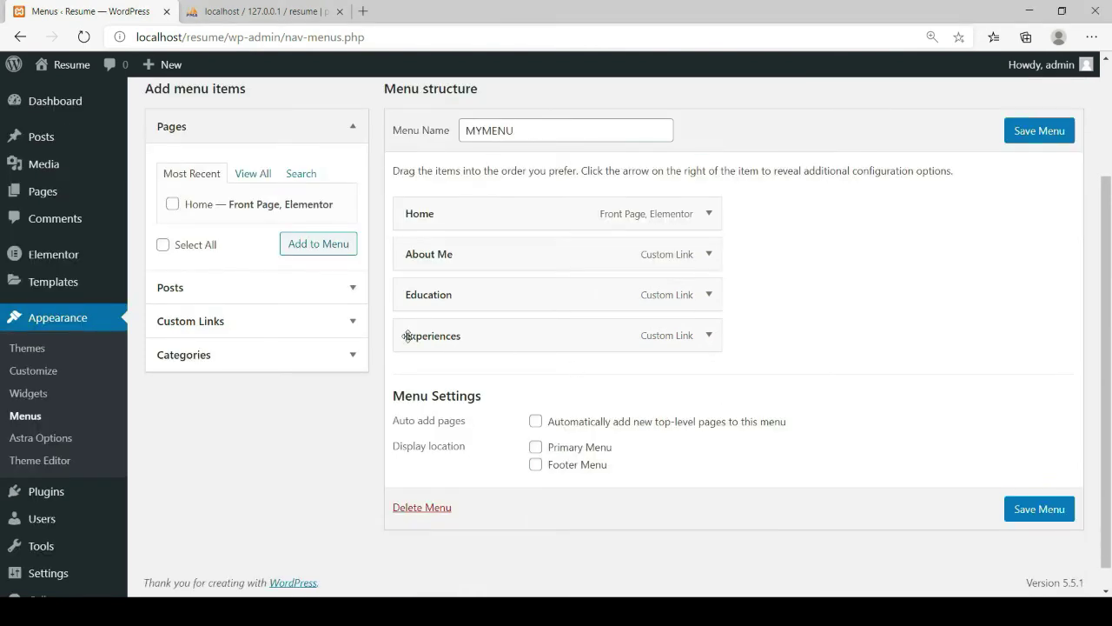
{"action": "left_click", "coordinate": [351, 322]}
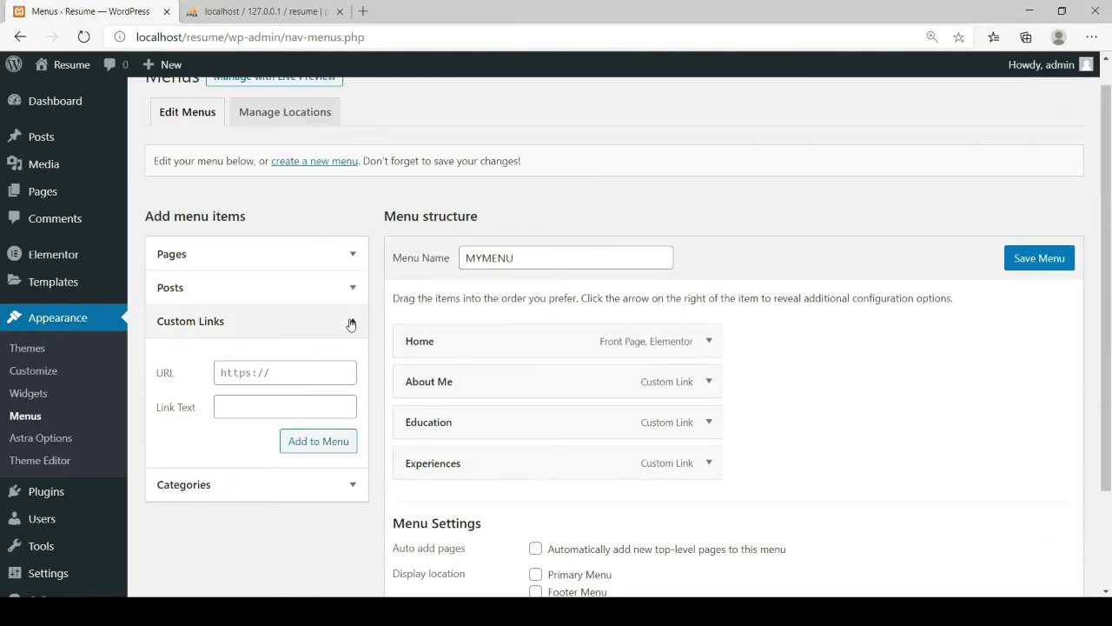
{"action": "left_click", "coordinate": [264, 366]}
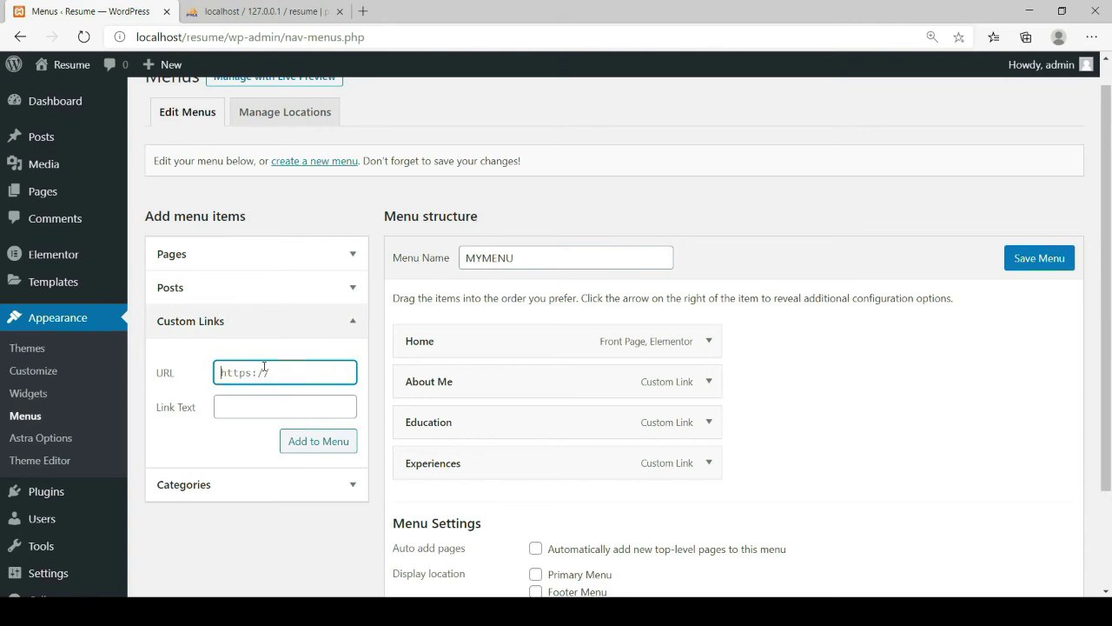
{"action": "type", "text": "#"}
{"action": "key", "text": "BackSpace"}
{"action": "key", "text": "BackSpace"}
{"action": "key", "text": "BackSpace"}
{"action": "key", "text": "BackSpace"}
{"action": "key", "text": "BackSpace"}
{"action": "left_click", "coordinate": [246, 417]}
{"action": "type", "text": "Skills"}
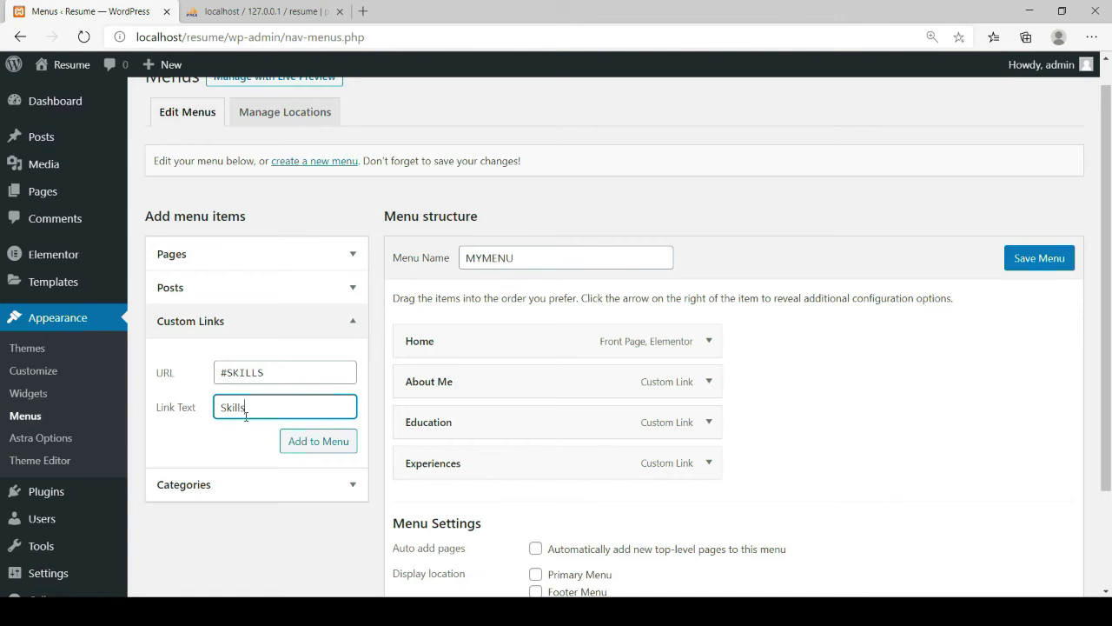
{"action": "left_click", "coordinate": [310, 451]}
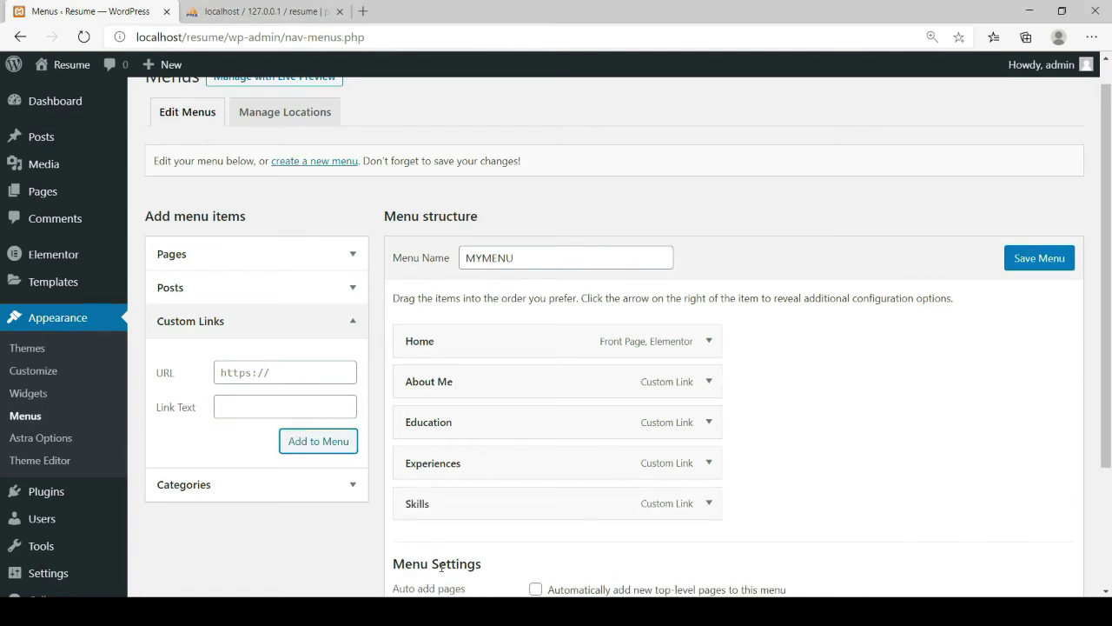
Add the References link pointing to #REFERENCES and save MYMENU
{"action": "left_click", "coordinate": [278, 372]}
{"action": "type", "text": "#REFERENCES"}
{"action": "left_click", "coordinate": [266, 398]}
{"action": "type", "text": "References"}
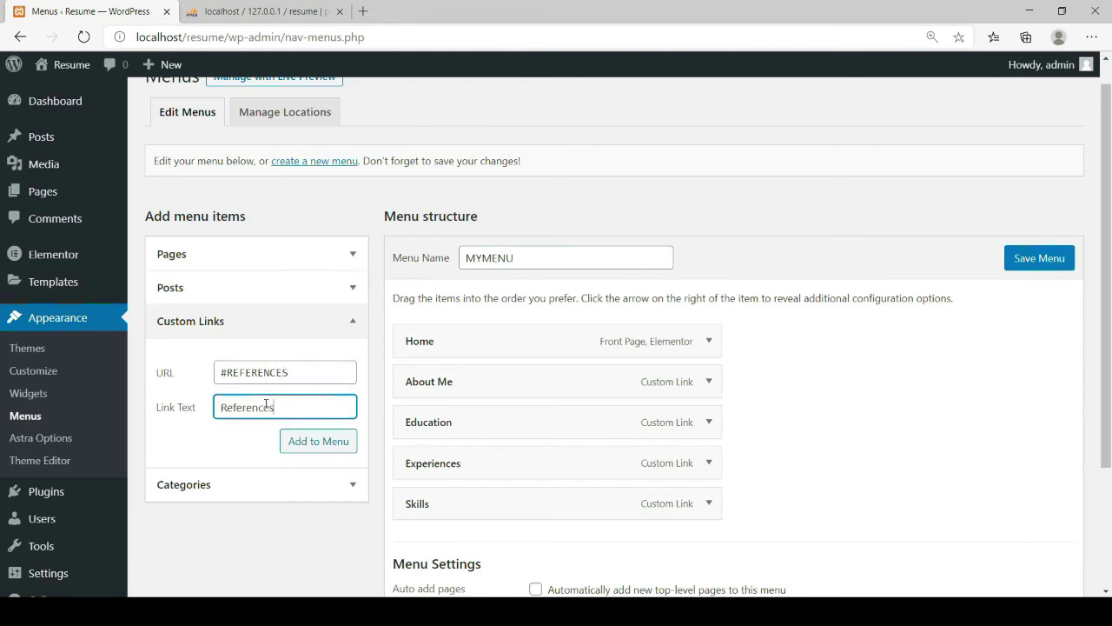
{"action": "left_click", "coordinate": [313, 443]}
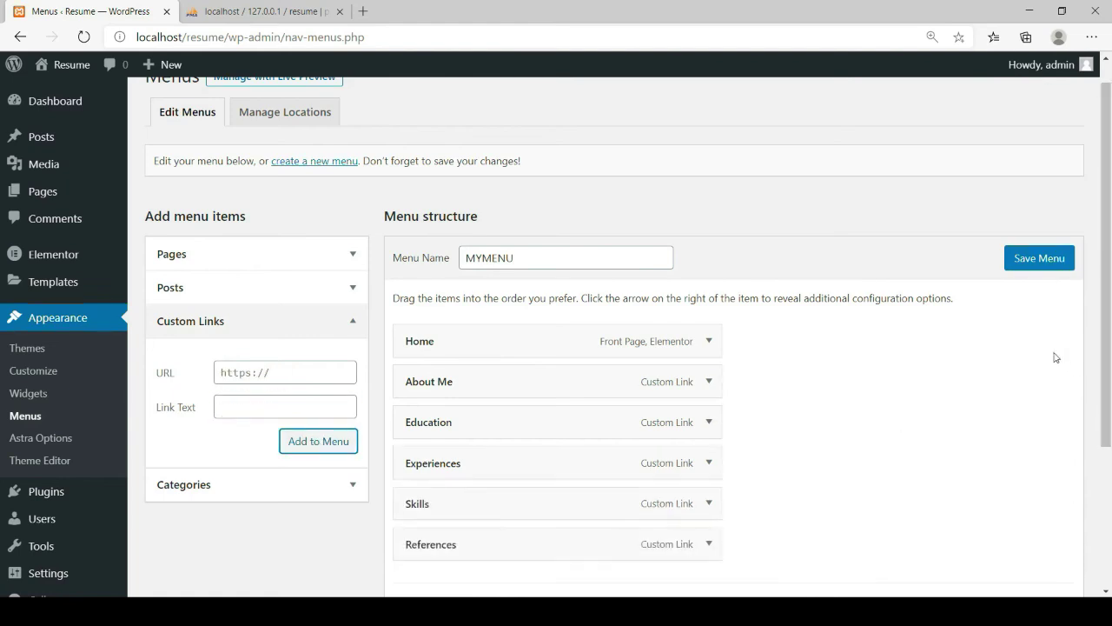
{"action": "left_click", "coordinate": [1053, 258]}
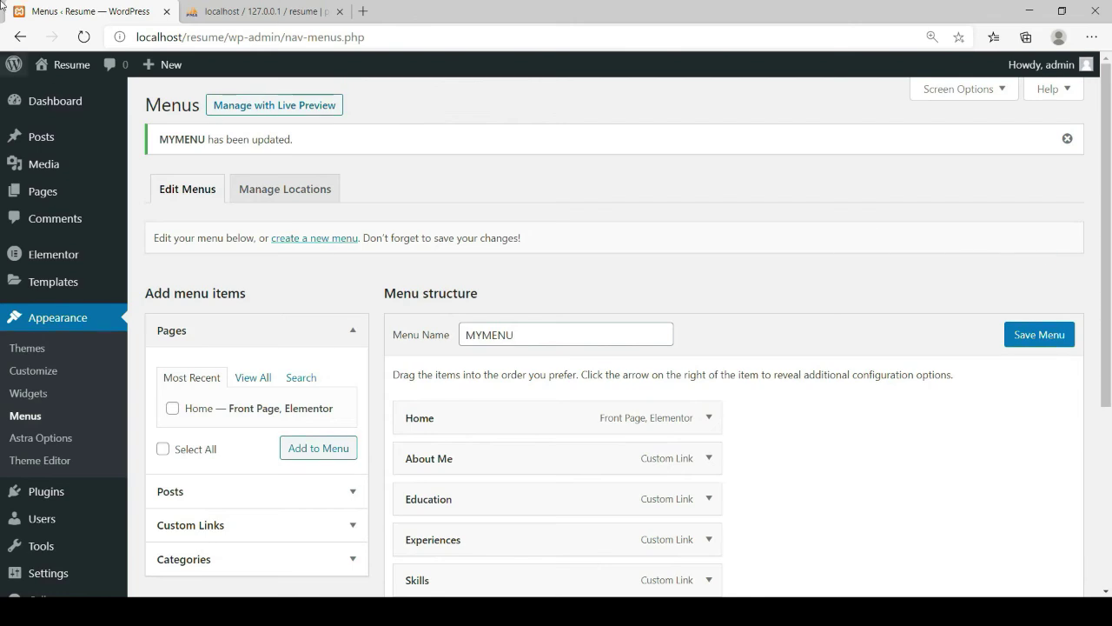
From All Pages, open the Home page in the Elementor editor
{"action": "mouse_move", "coordinate": [44, 200]}
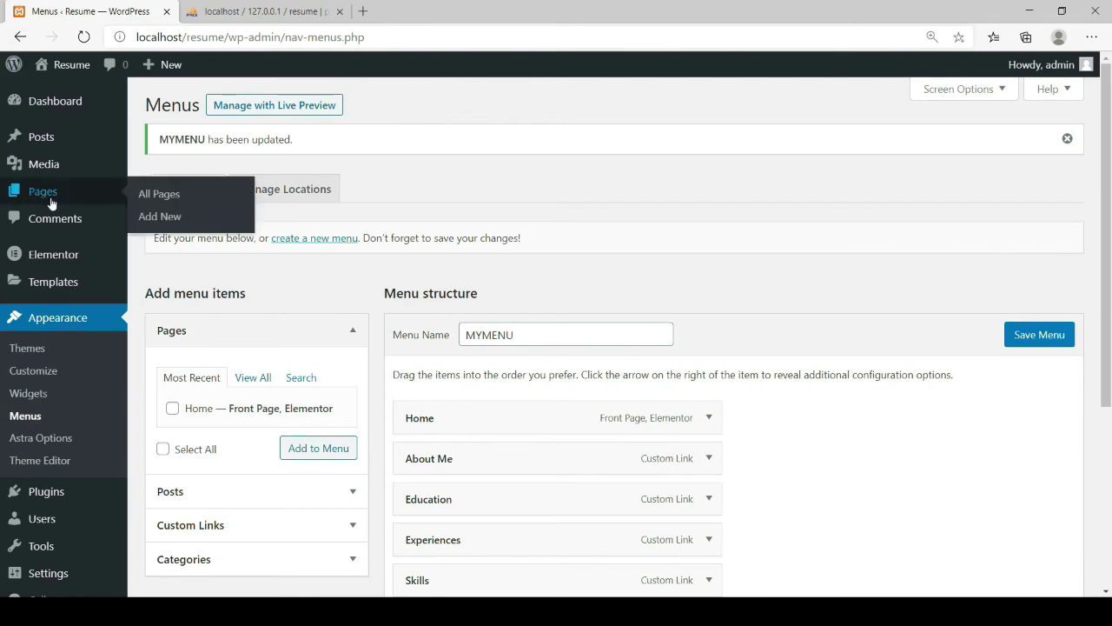
{"action": "left_click", "coordinate": [153, 204]}
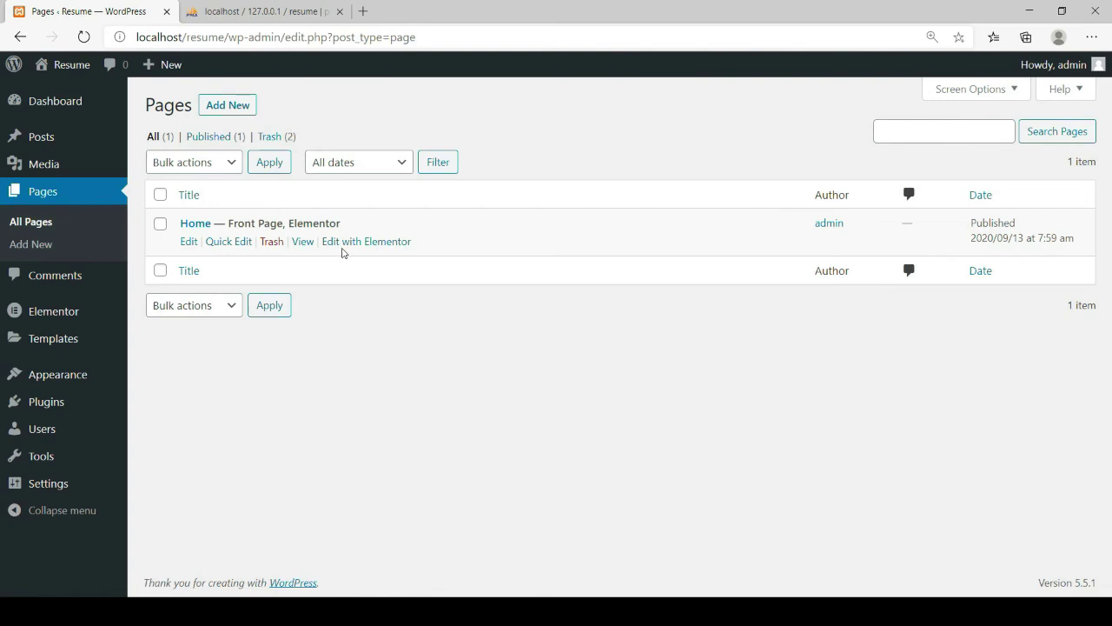
{"action": "left_click", "coordinate": [345, 245]}
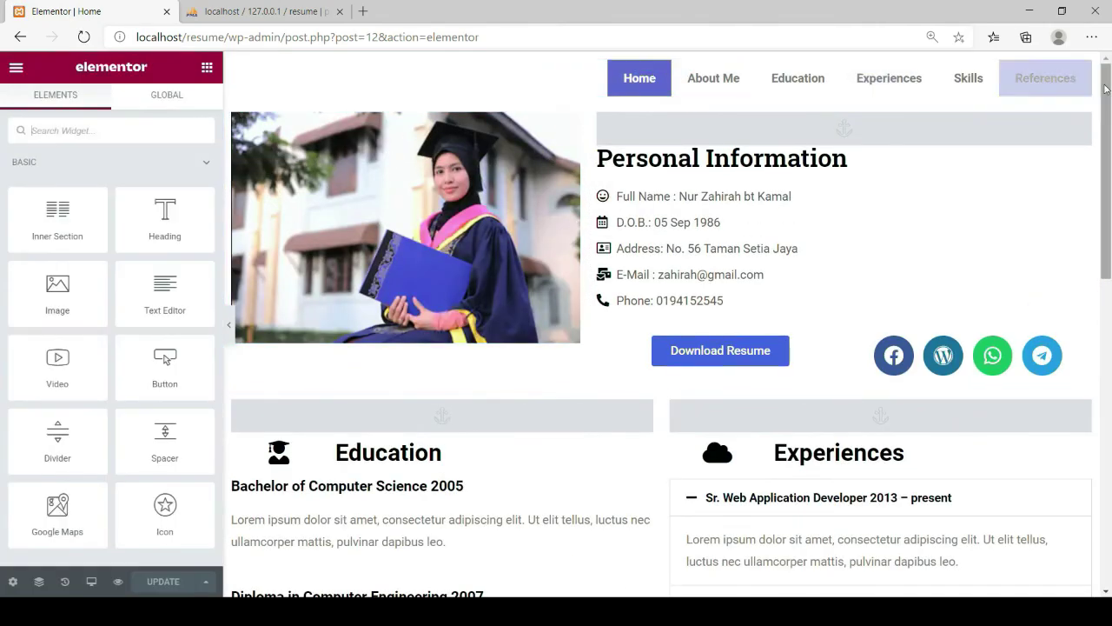
In the Nav Menu settings, try Left and Center alignment, then settle on Right
{"action": "left_click", "coordinate": [1084, 69]}
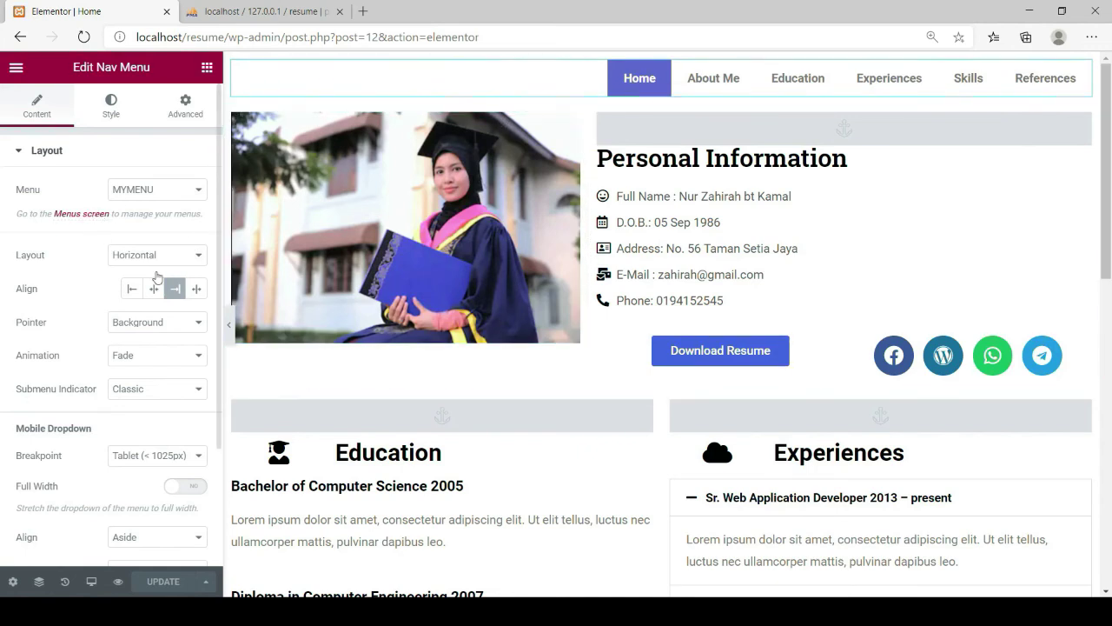
{"action": "left_click", "coordinate": [131, 294]}
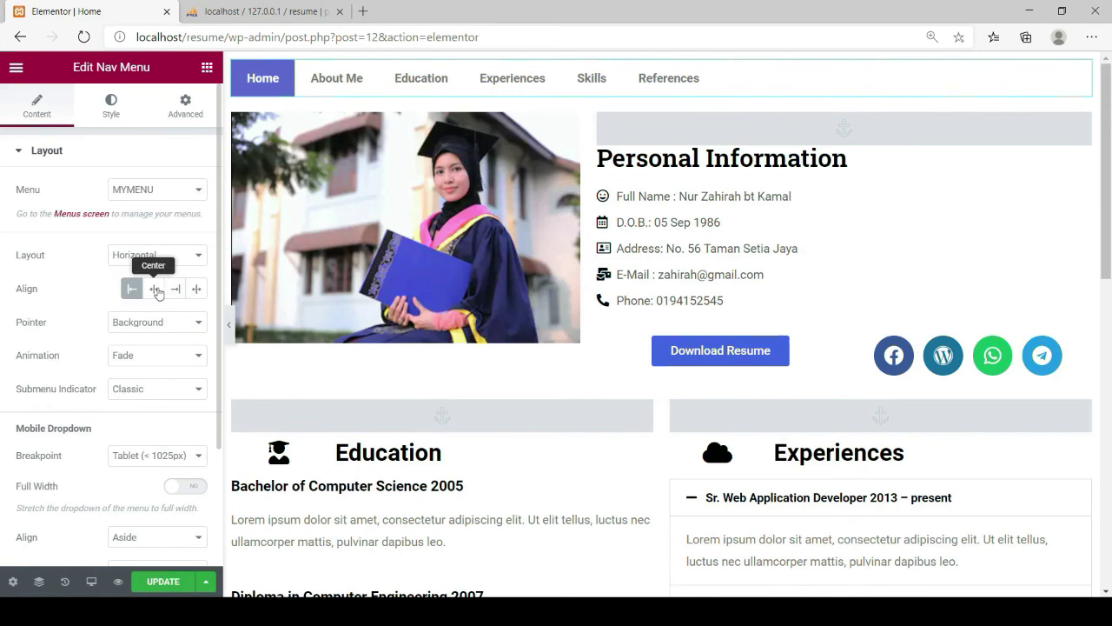
{"action": "left_click", "coordinate": [156, 292]}
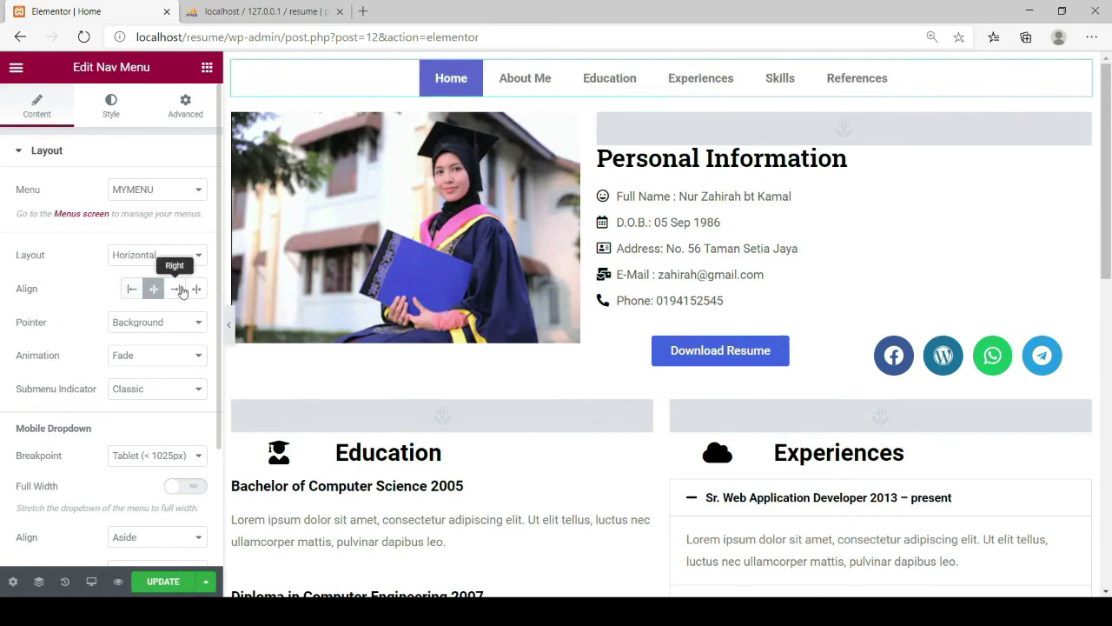
{"action": "left_click", "coordinate": [178, 289]}
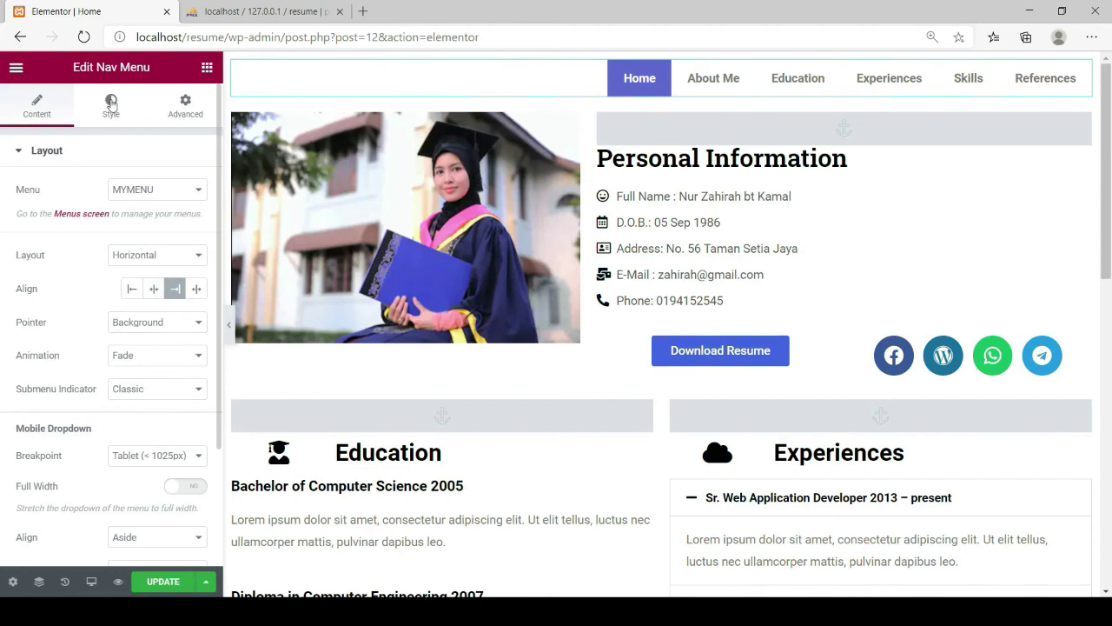
{"action": "left_click", "coordinate": [111, 105]}
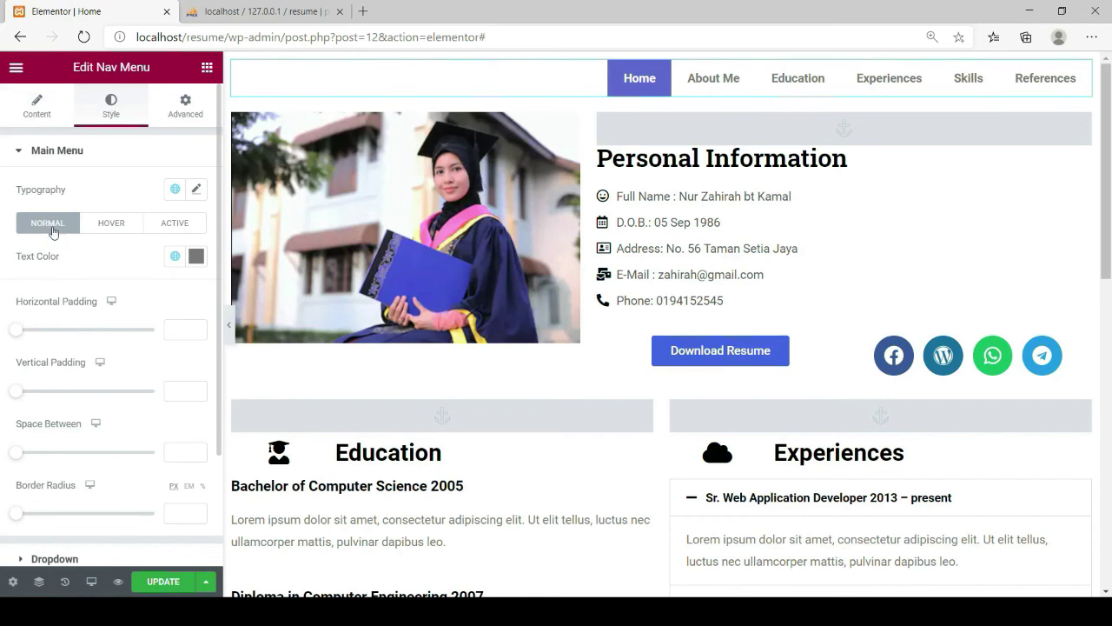
Set the nav menu's hover highlight colour to #5F64C6 and save the page
{"action": "left_click", "coordinate": [112, 224]}
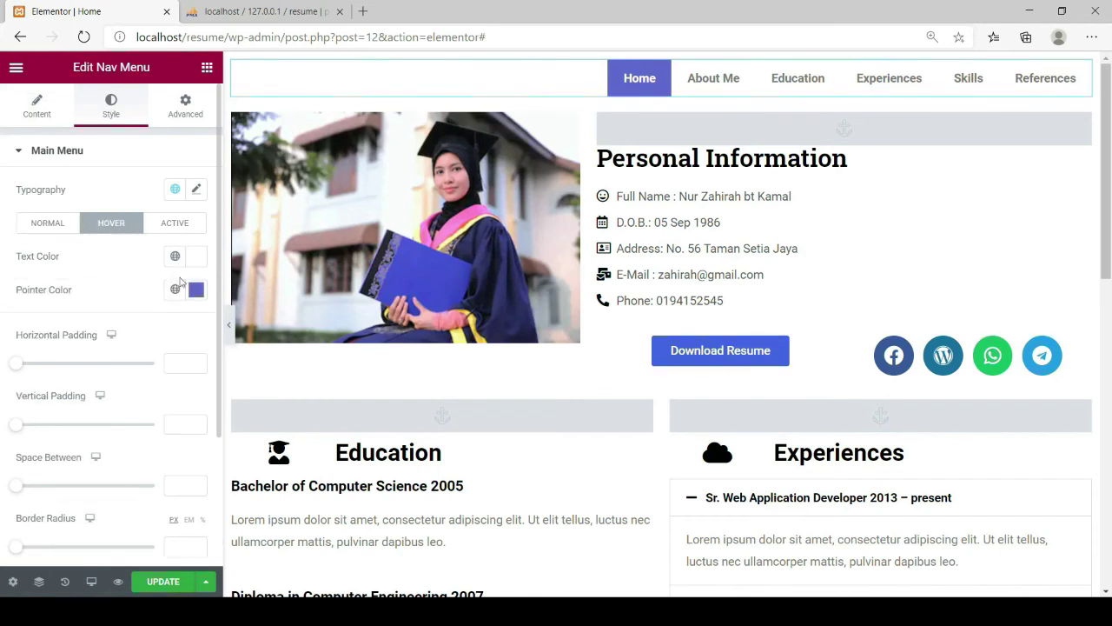
{"action": "left_click", "coordinate": [198, 292]}
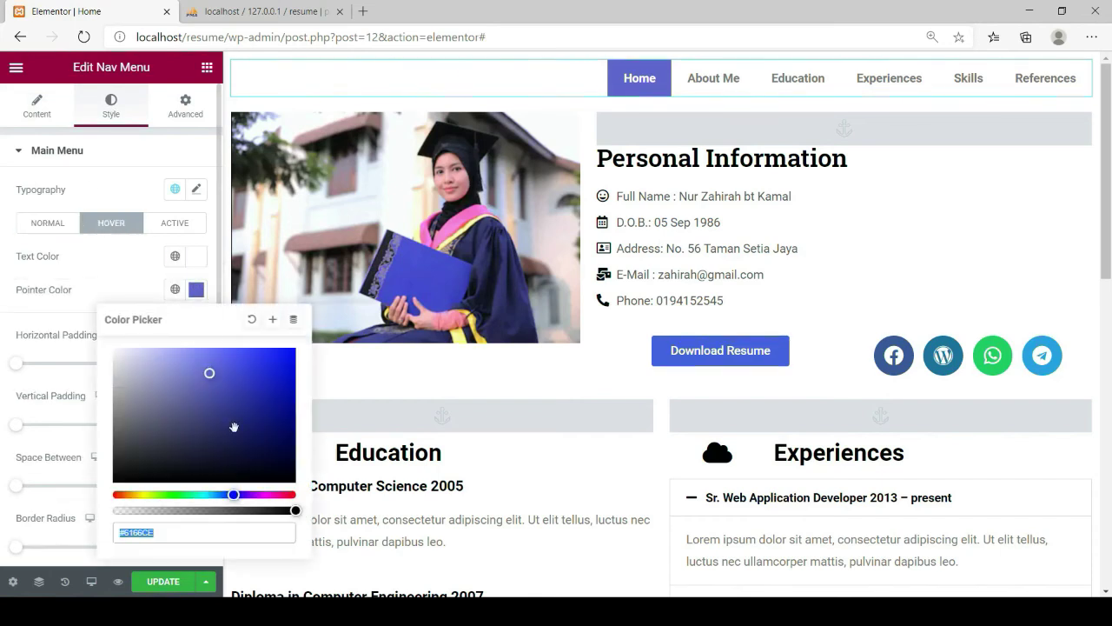
{"action": "left_click", "coordinate": [207, 377]}
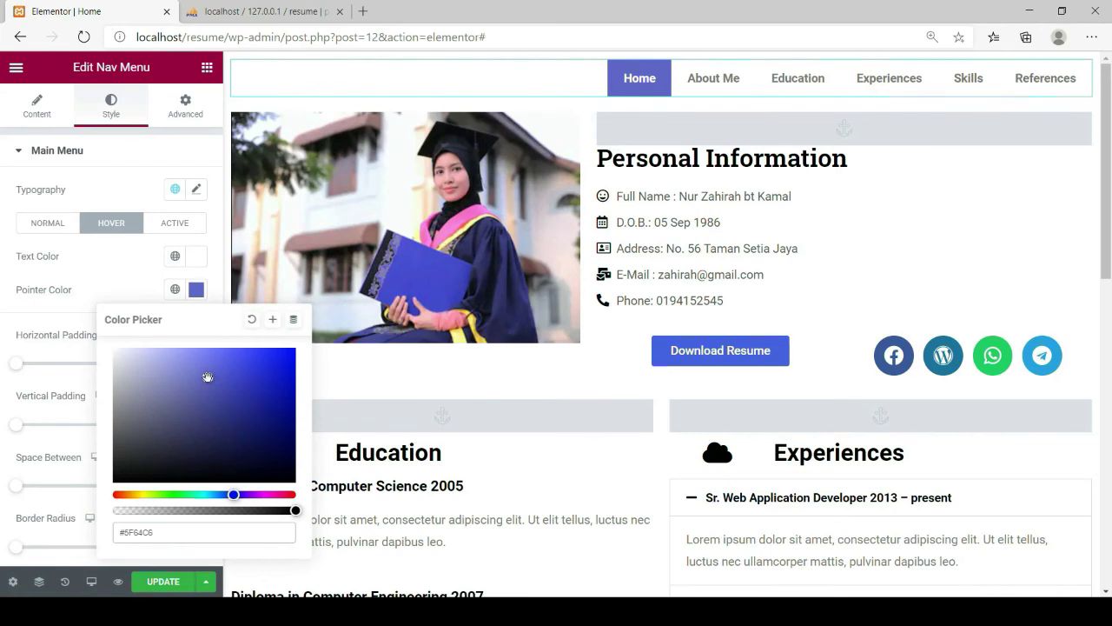
{"action": "left_click", "coordinate": [107, 278]}
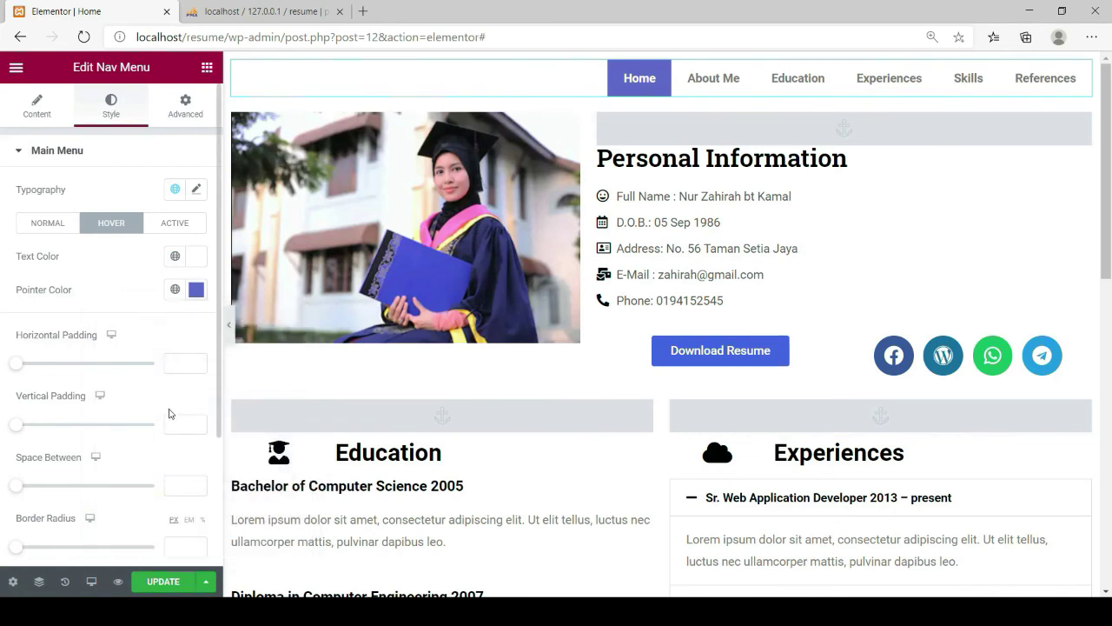
{"action": "scroll", "coordinate": [156, 409], "scroll_direction": "down", "scroll_amount": 3}
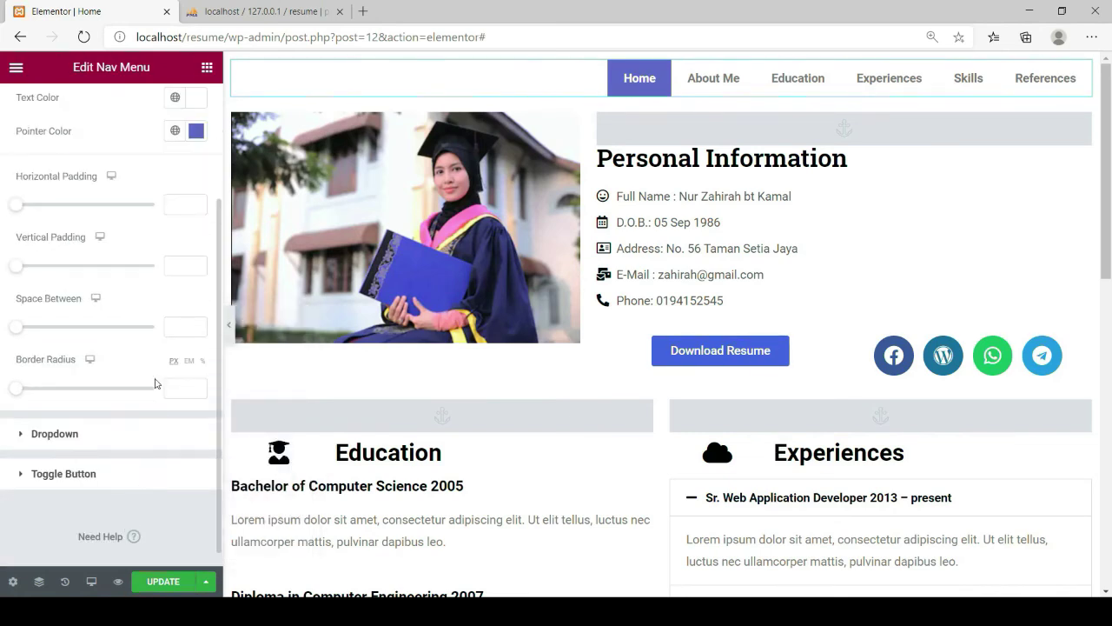
{"action": "left_click", "coordinate": [164, 584]}
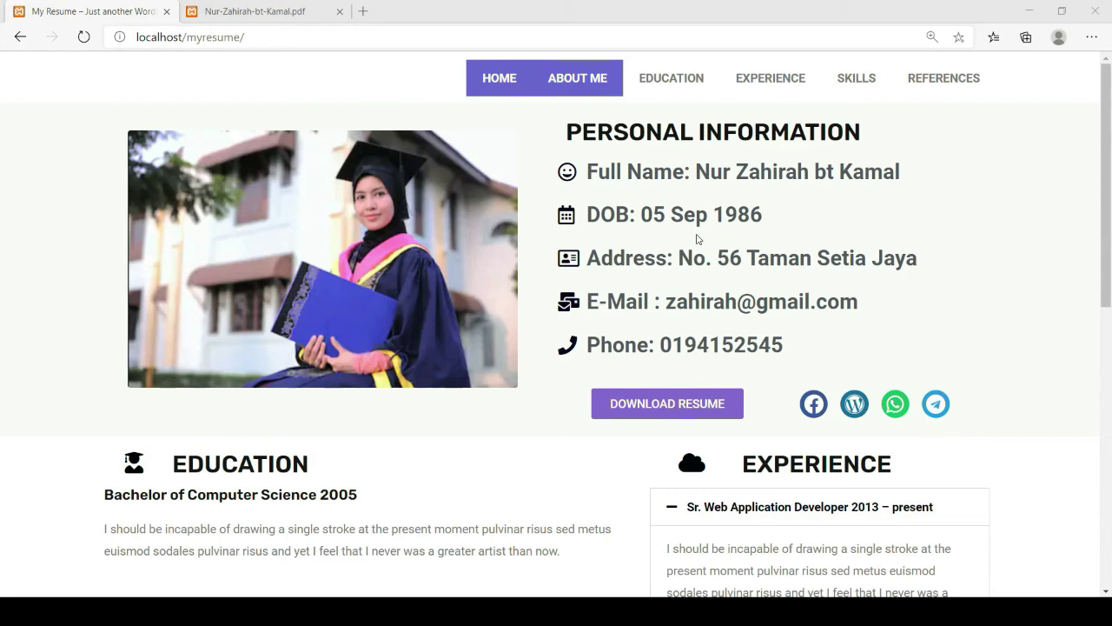
{"action": "scroll", "coordinate": [639, 161], "scroll_direction": "down", "scroll_amount": 2}
{"action": "scroll", "coordinate": [633, 280], "scroll_direction": "down", "scroll_amount": 6}
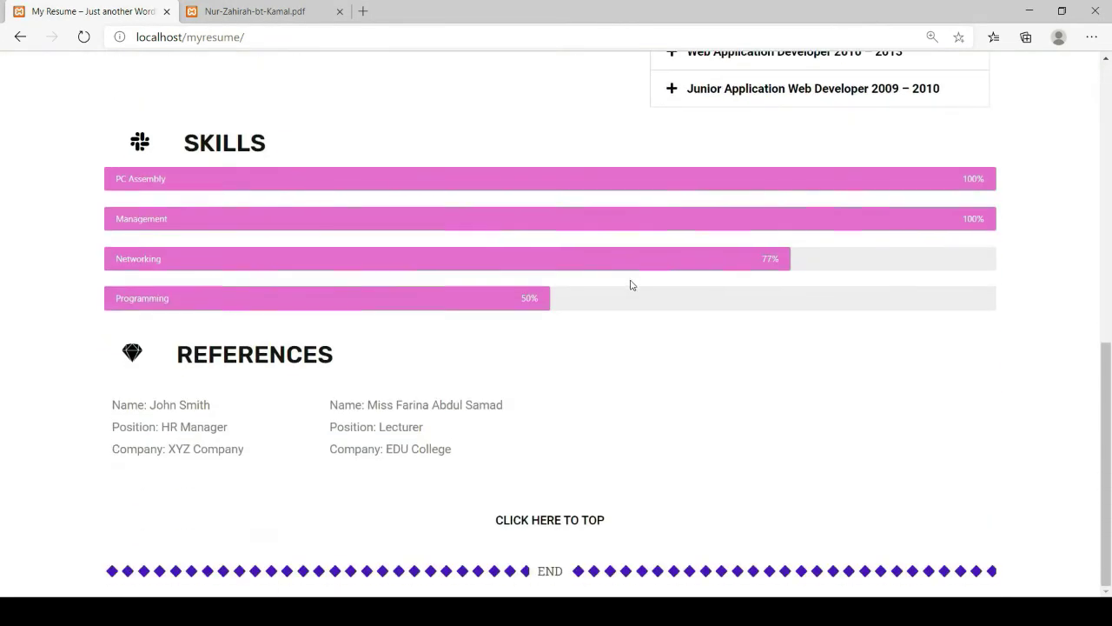
{"action": "left_click", "coordinate": [546, 522]}
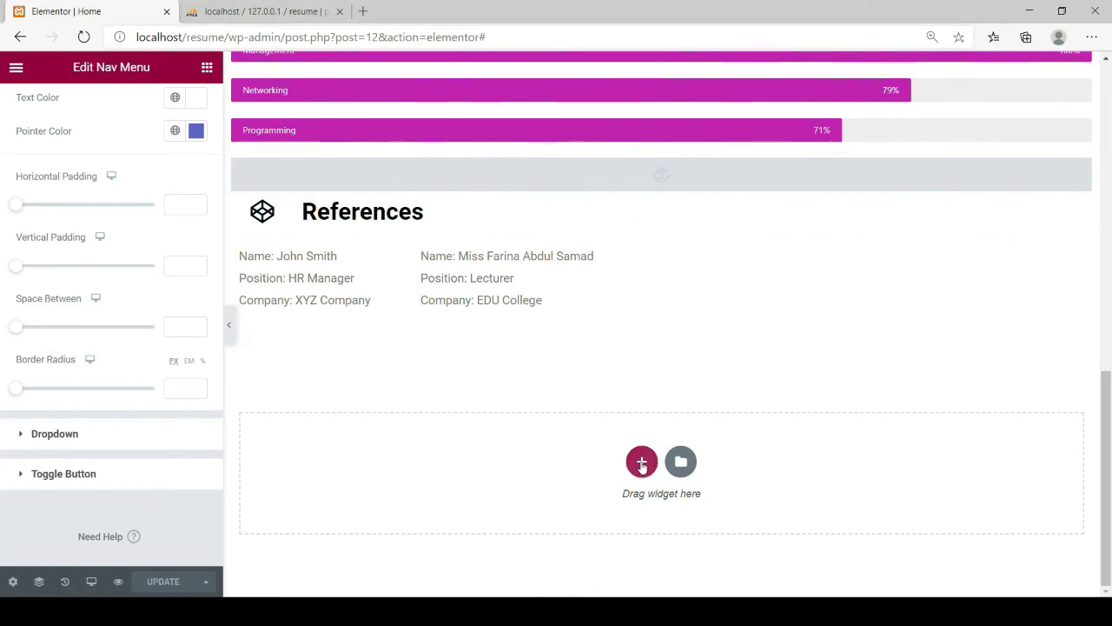
Add a one-column section at the page bottom containing a Button widget
{"action": "left_click", "coordinate": [642, 463]}
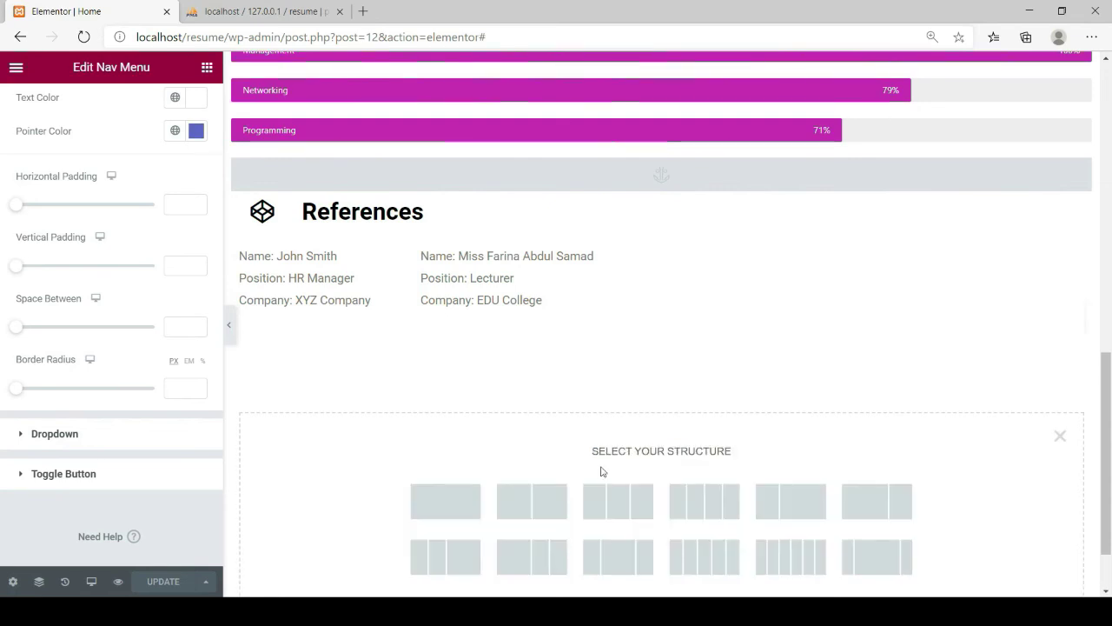
{"action": "left_click", "coordinate": [461, 502]}
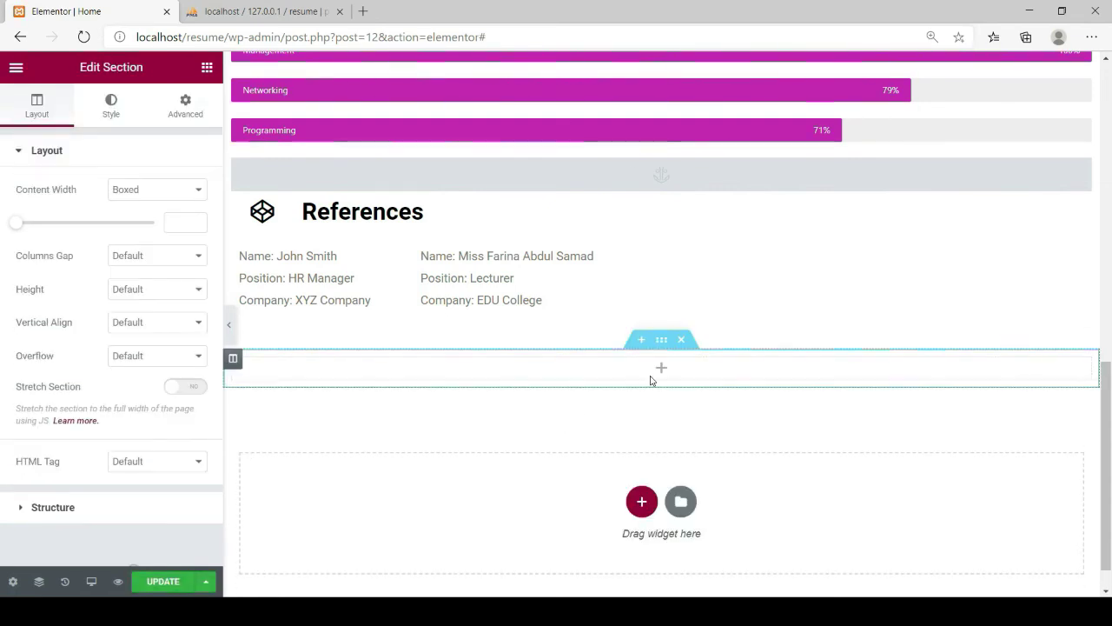
{"action": "left_click", "coordinate": [207, 67]}
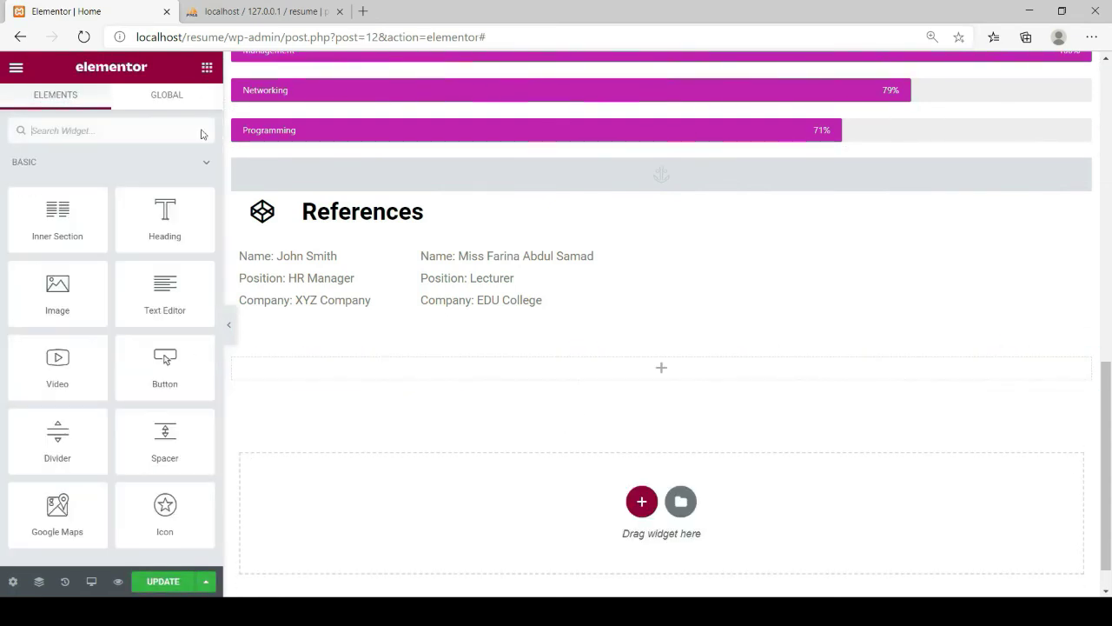
{"action": "left_click_drag", "start_coordinate": [147, 350], "coordinate": [656, 378]}
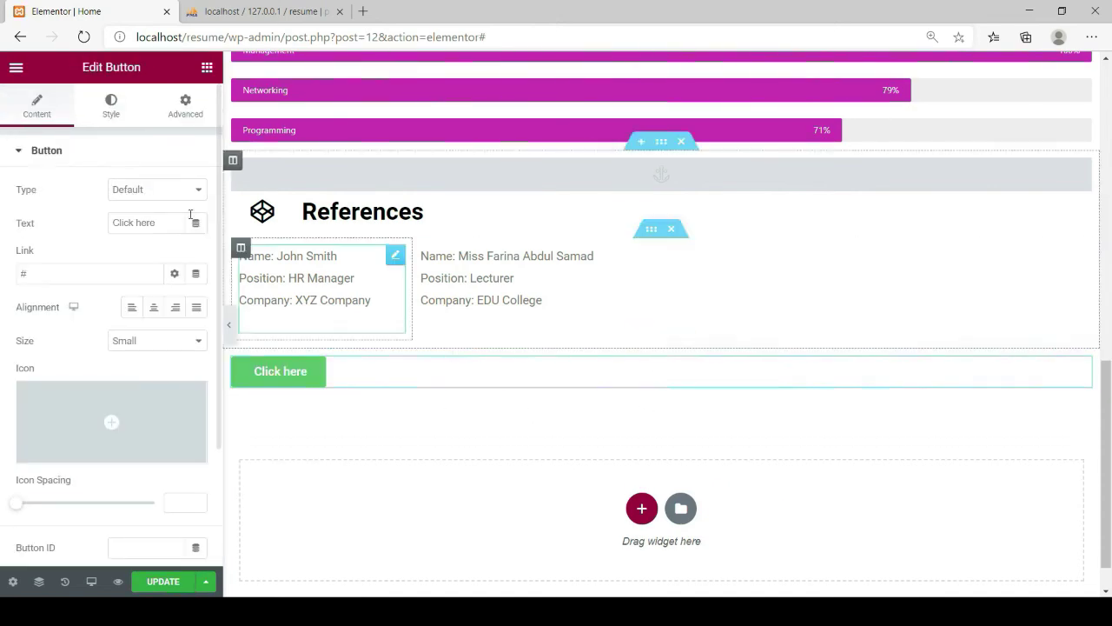
Label the button 'Click here to top', link it to #ABOUT, and centre it
{"action": "left_click", "coordinate": [157, 224]}
{"action": "type", "text": "to"}
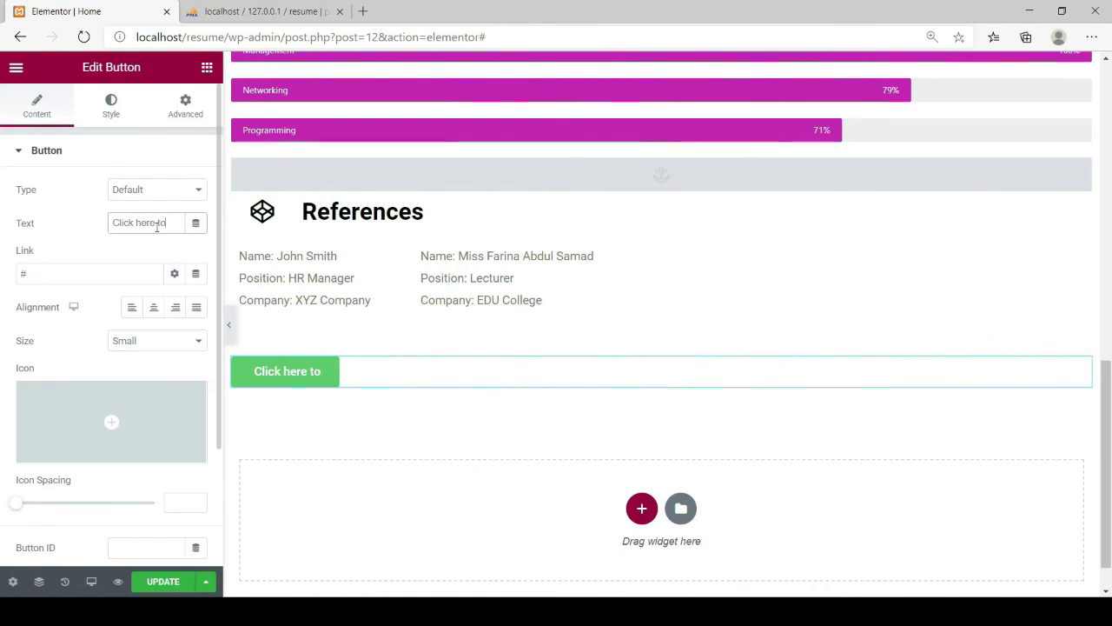
{"action": "type", "text": " top"}
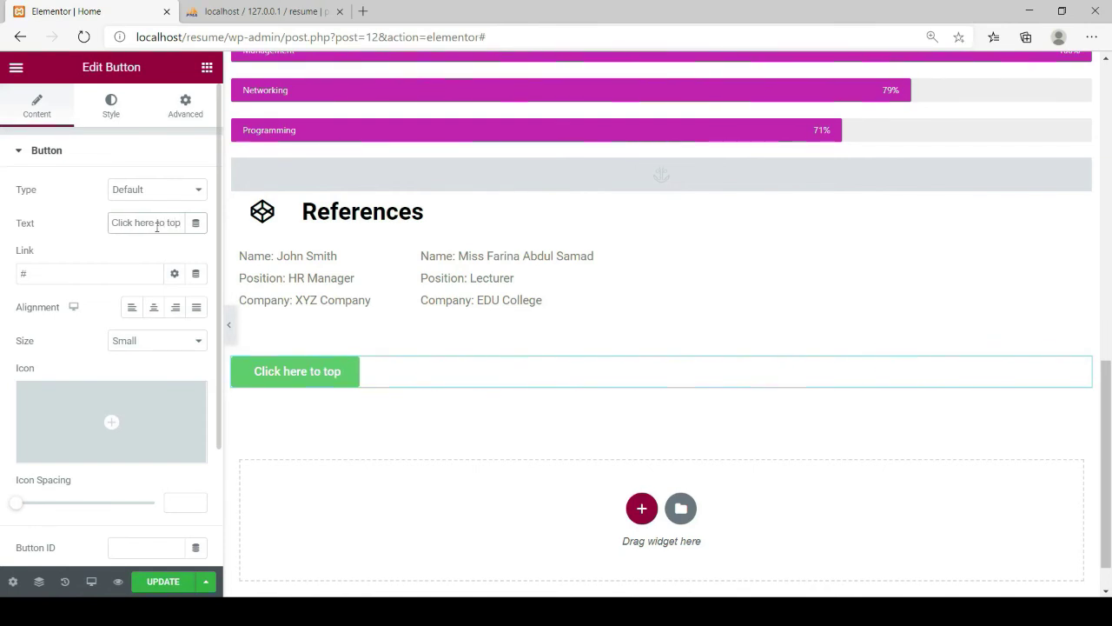
{"action": "left_click", "coordinate": [42, 275]}
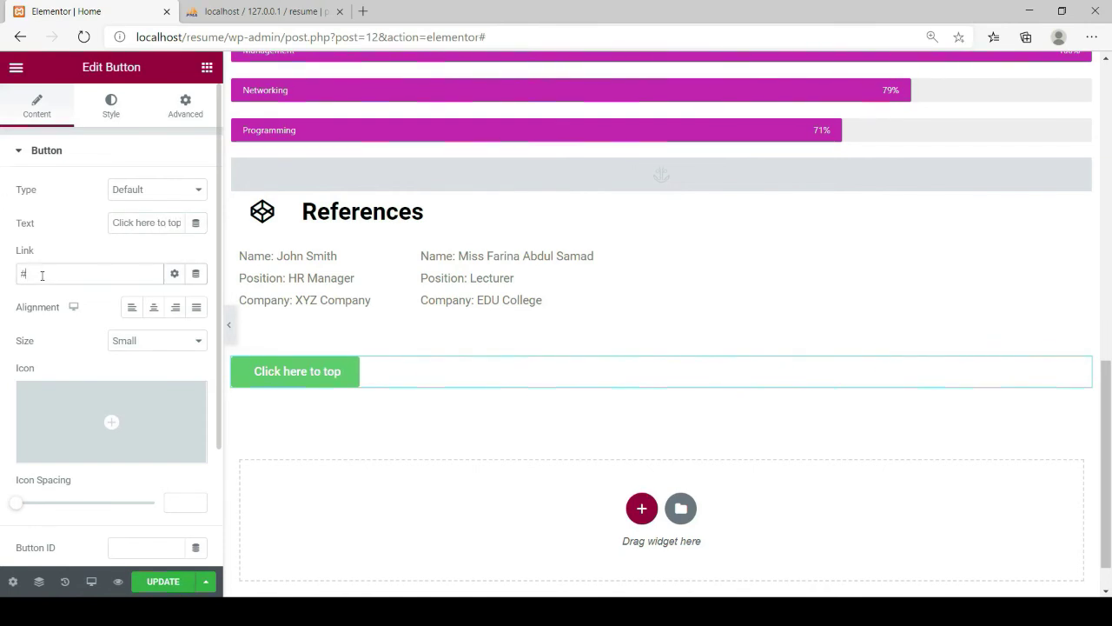
{"action": "type", "text": "ABC"}
{"action": "type", "text": "UT"}
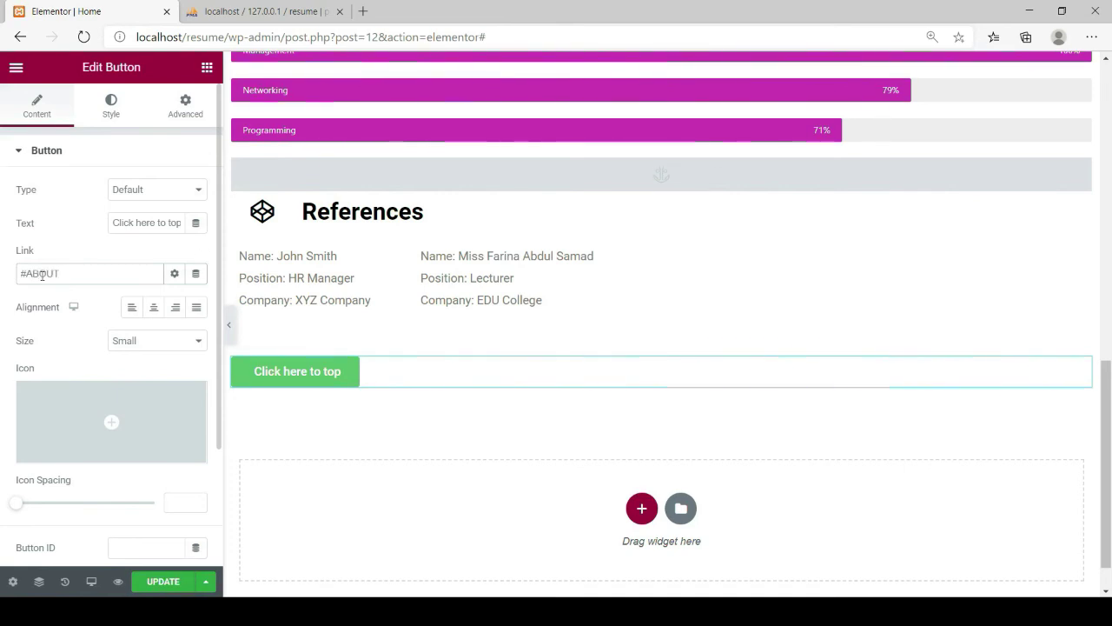
{"action": "left_click", "coordinate": [152, 309]}
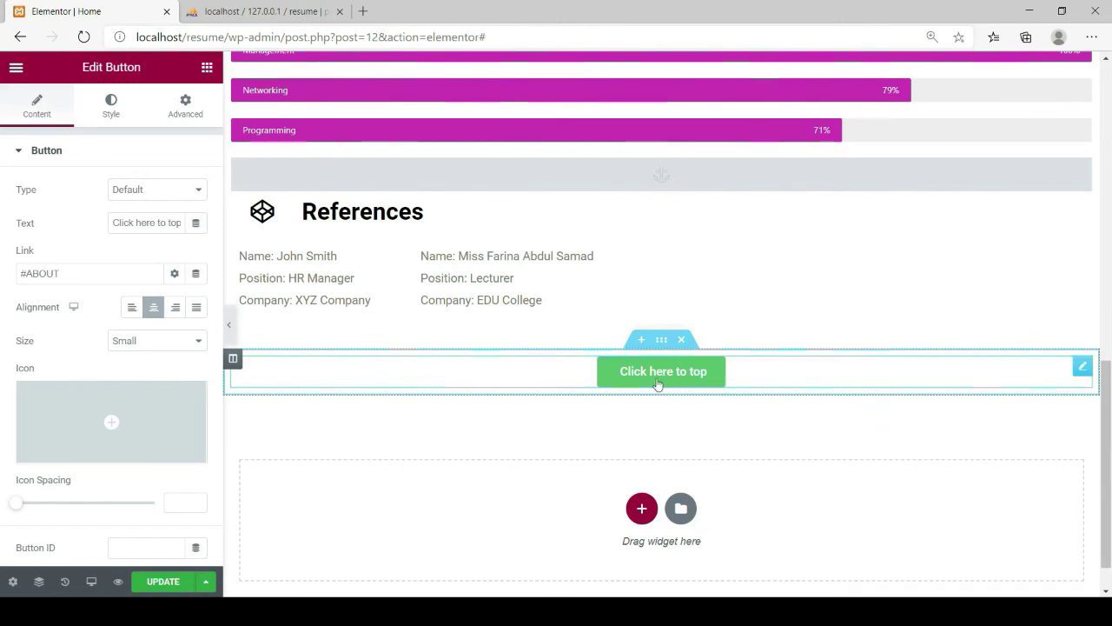
{"action": "left_click", "coordinate": [111, 106]}
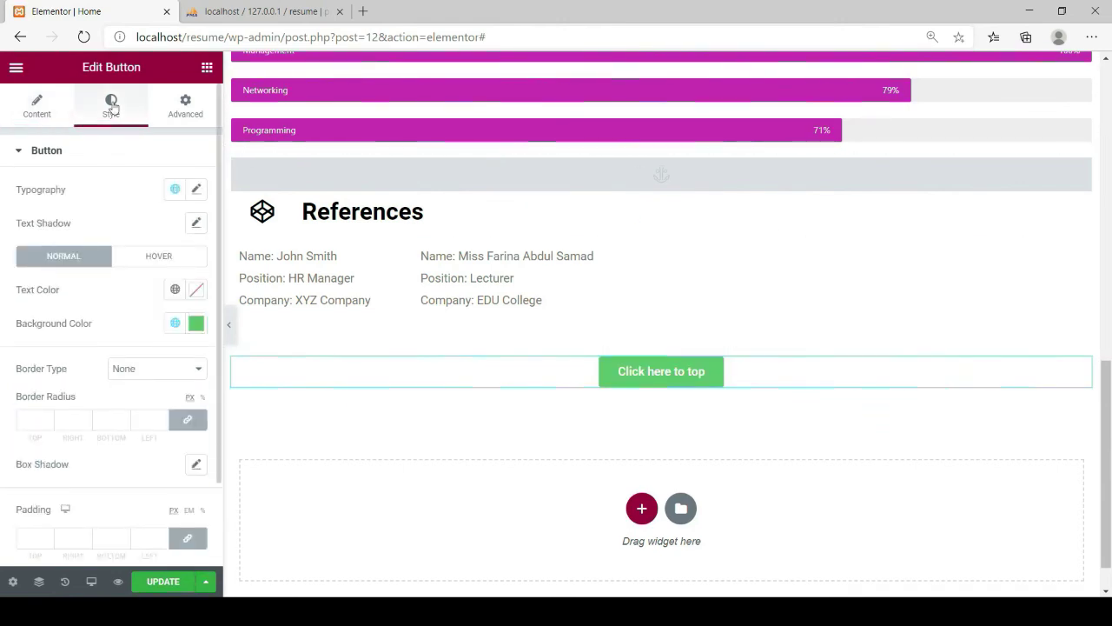
Give the back-to-top button near-black text on a #FFFFFF background, then save
{"action": "left_click", "coordinate": [196, 290]}
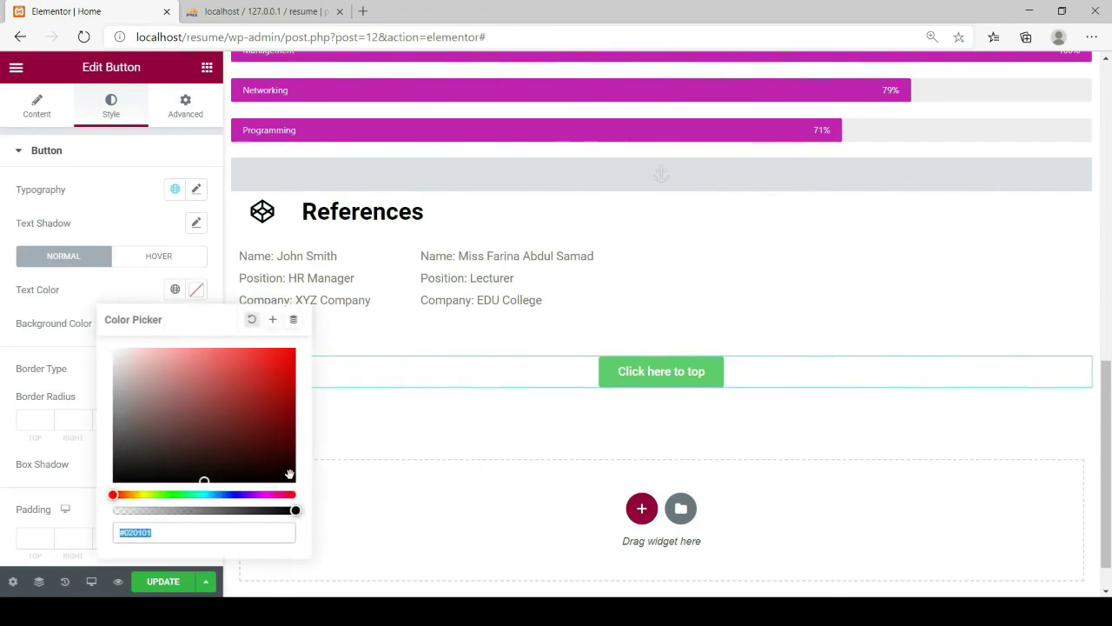
{"action": "left_click", "coordinate": [290, 475]}
{"action": "left_click", "coordinate": [80, 277]}
{"action": "left_click", "coordinate": [196, 323]}
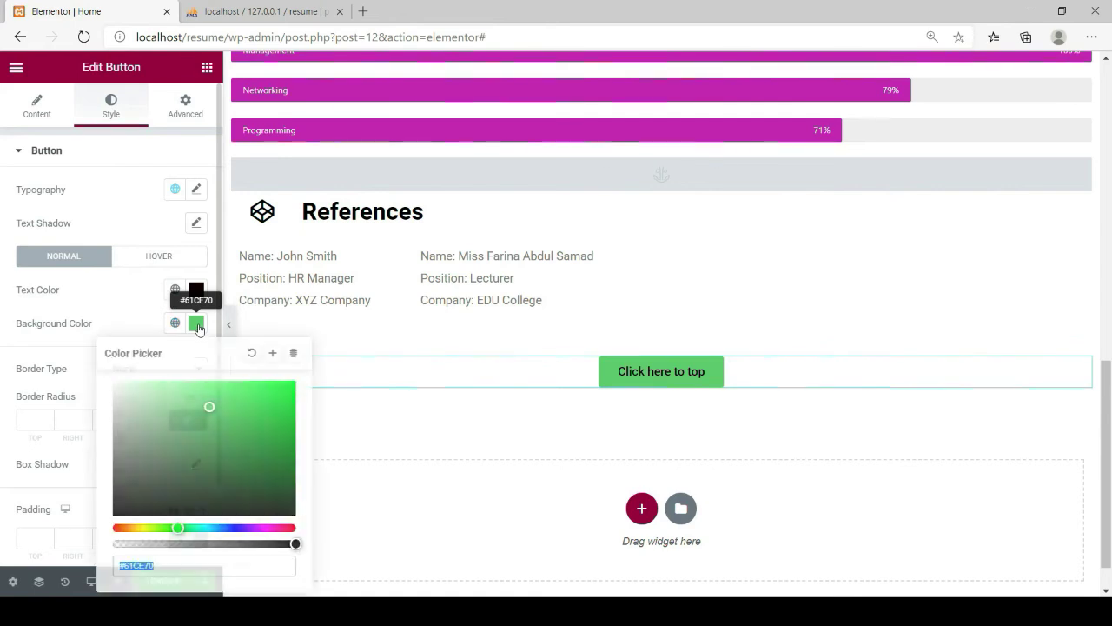
{"action": "left_click_drag", "start_coordinate": [213, 414], "coordinate": [103, 382]}
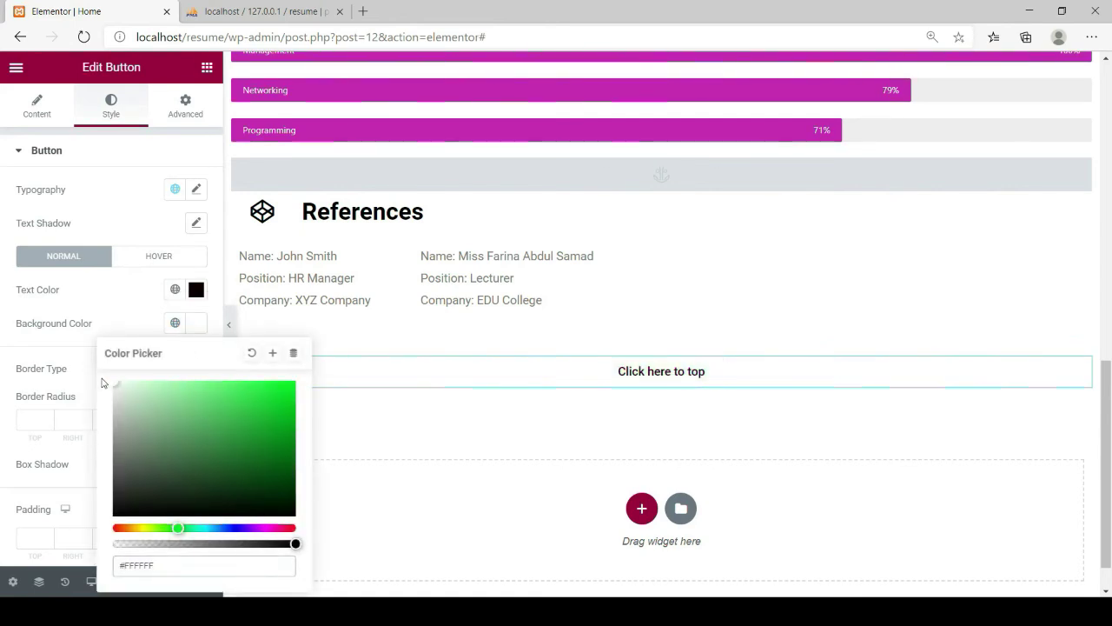
{"action": "left_click", "coordinate": [136, 291]}
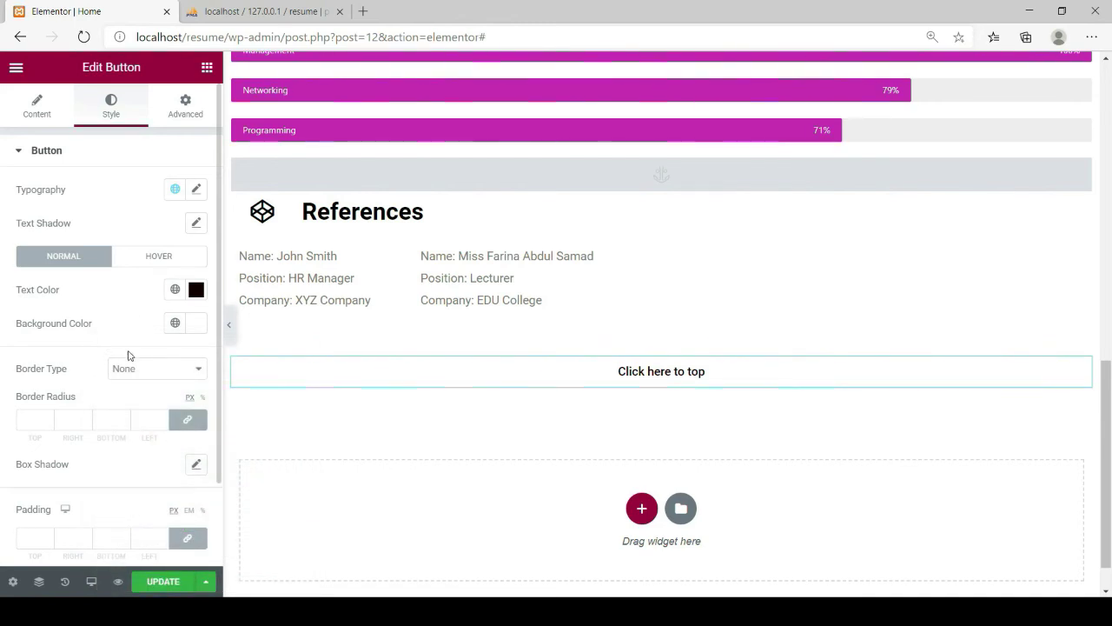
{"action": "left_click", "coordinate": [166, 582]}
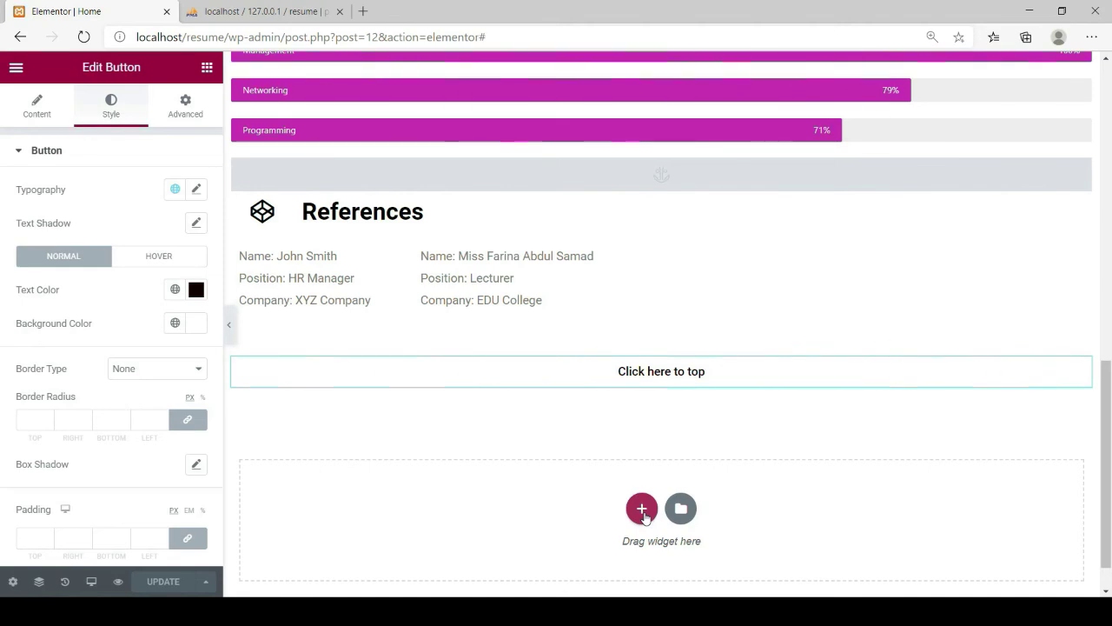
Add a one-column section below the button containing a Divider widget
{"action": "left_click", "coordinate": [642, 511]}
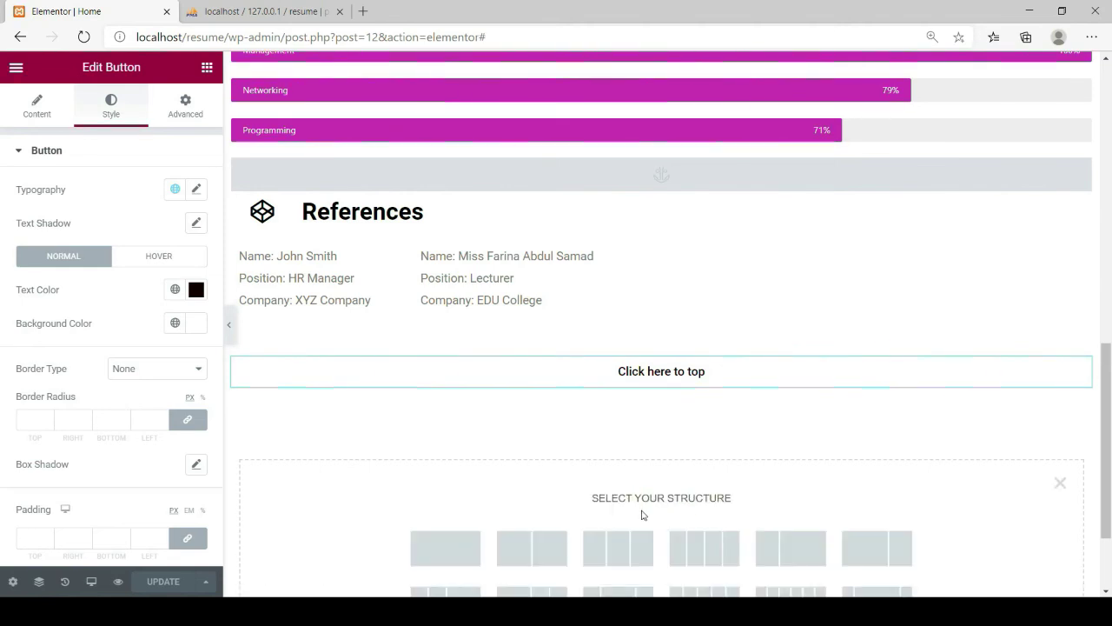
{"action": "left_click", "coordinate": [445, 535]}
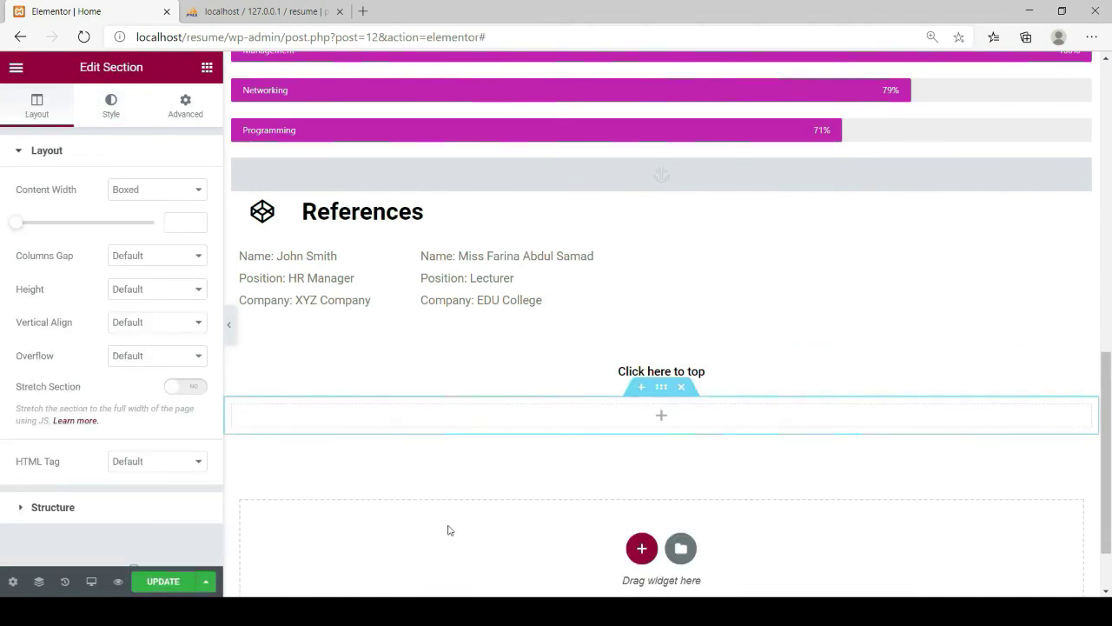
{"action": "left_click", "coordinate": [207, 67]}
{"action": "scroll", "coordinate": [107, 414], "scroll_direction": "down", "scroll_amount": 1}
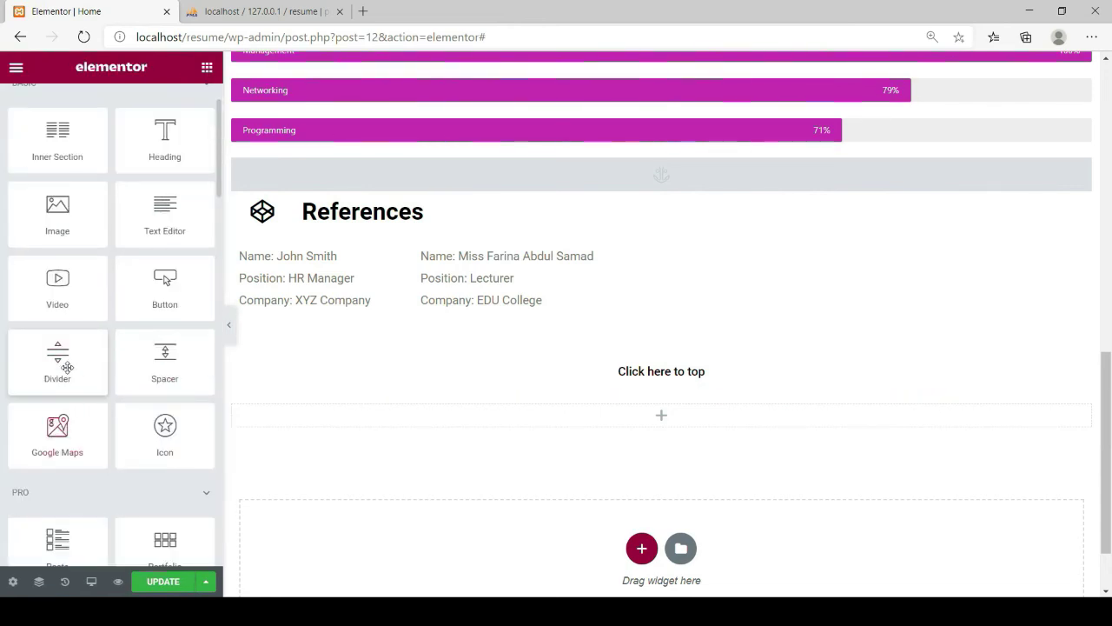
{"action": "left_click_drag", "start_coordinate": [59, 358], "coordinate": [667, 423]}
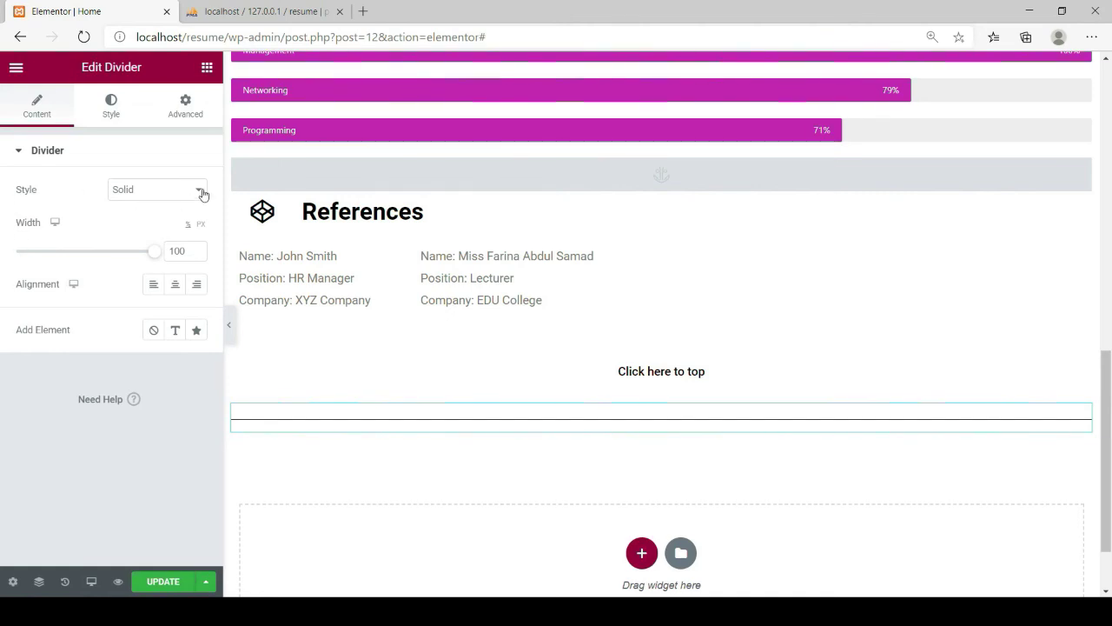
Make the divider a Rhombus pattern labelled 'End' and save the page
{"action": "left_click", "coordinate": [157, 396]}
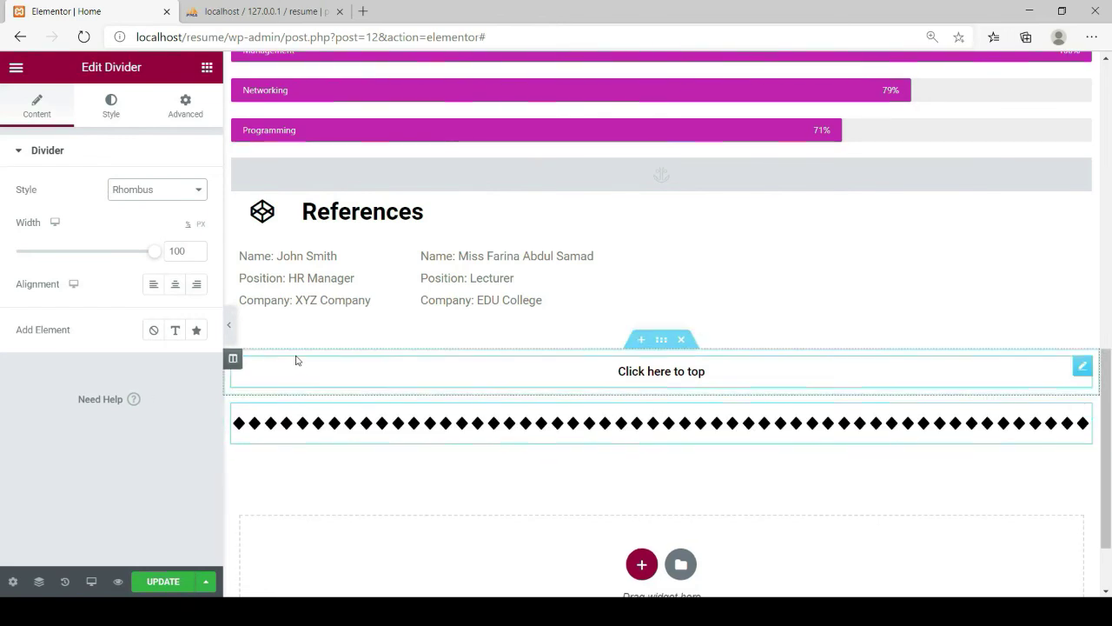
{"action": "left_click", "coordinate": [175, 334]}
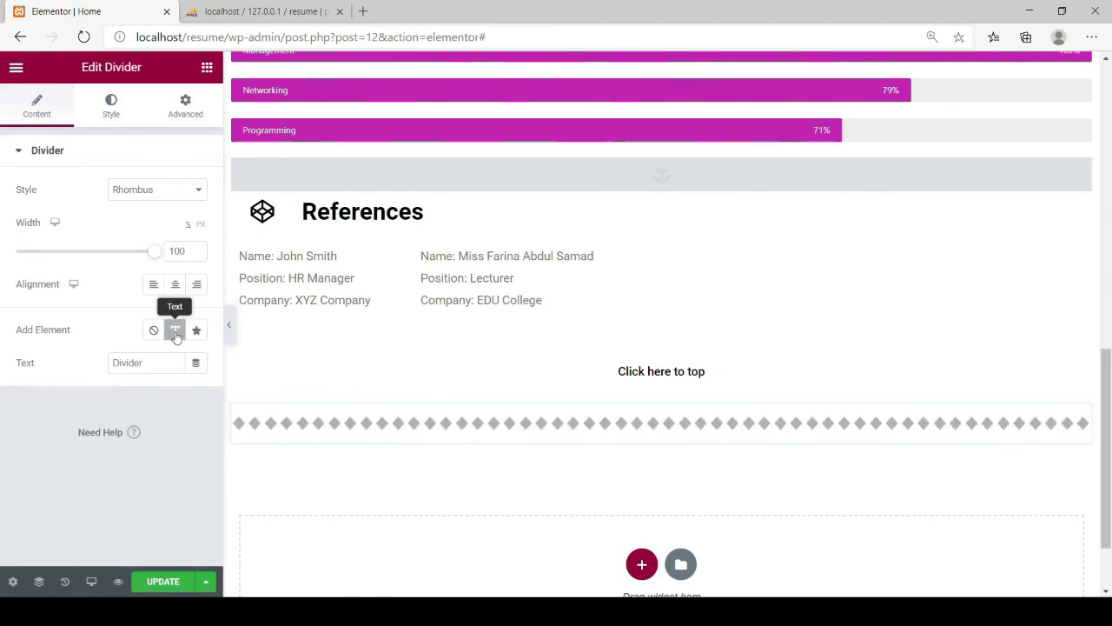
{"action": "left_click_drag", "start_coordinate": [155, 361], "coordinate": [113, 359]}
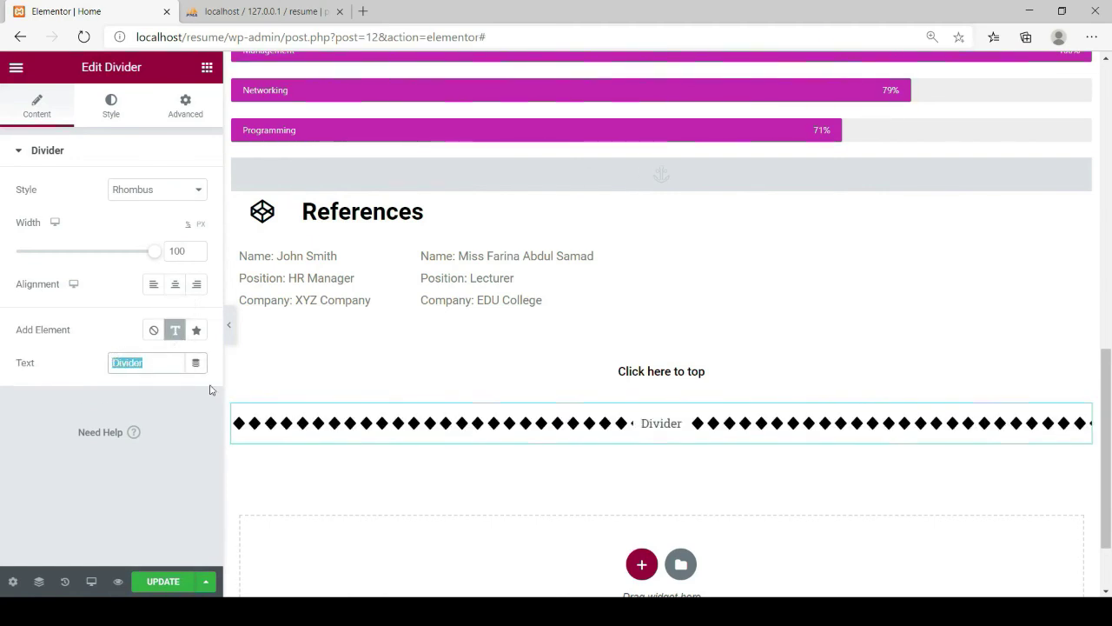
{"action": "type", "text": "E"}
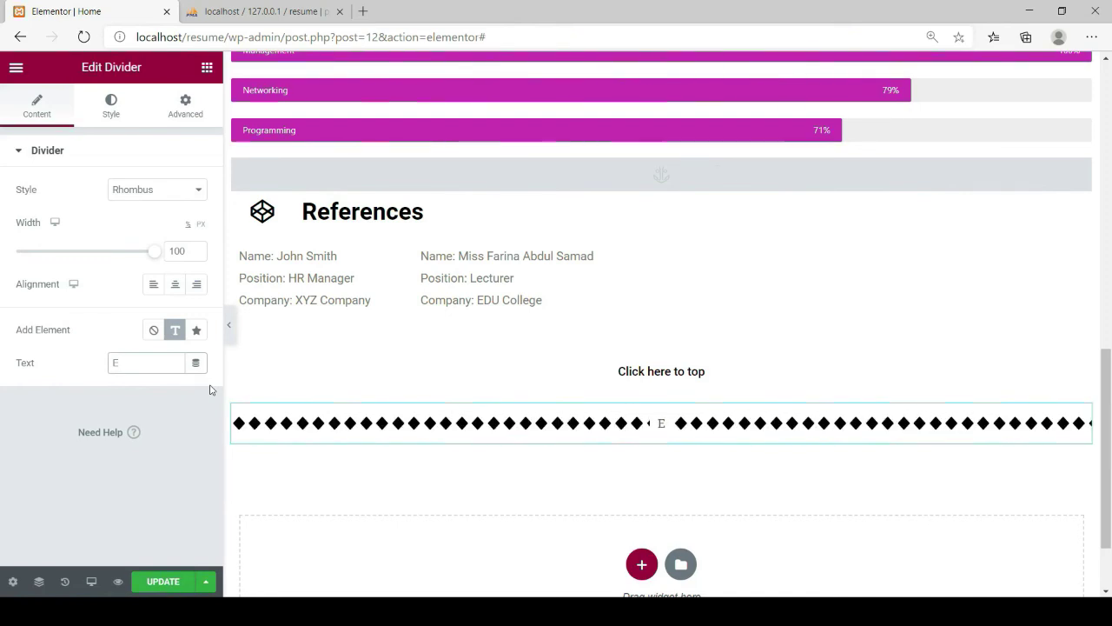
{"action": "type", "text": "nd"}
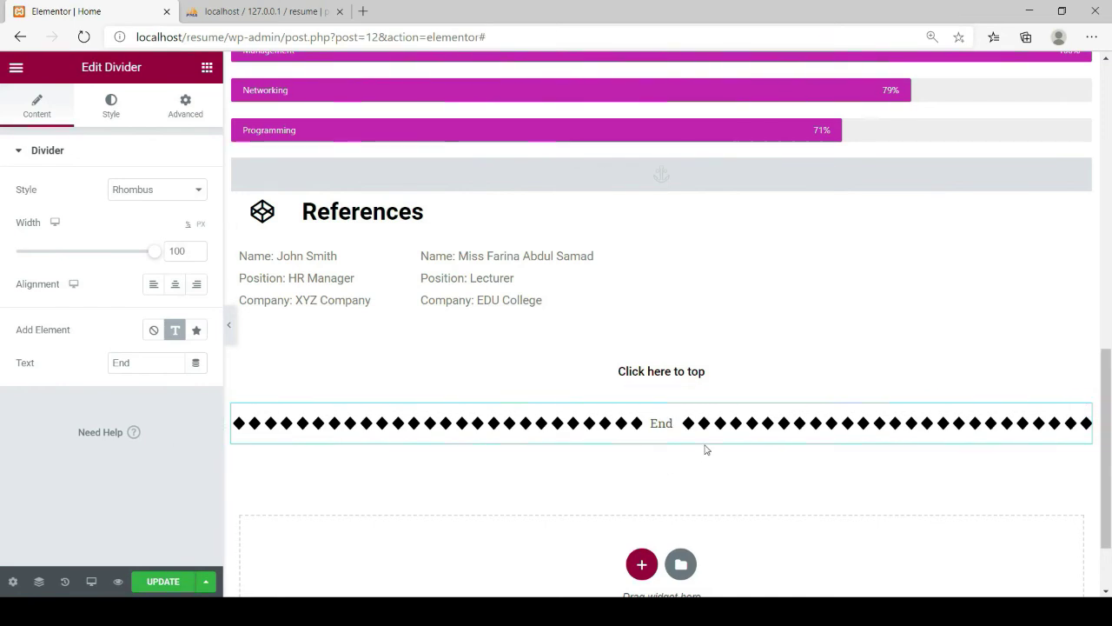
{"action": "left_click", "coordinate": [174, 590]}
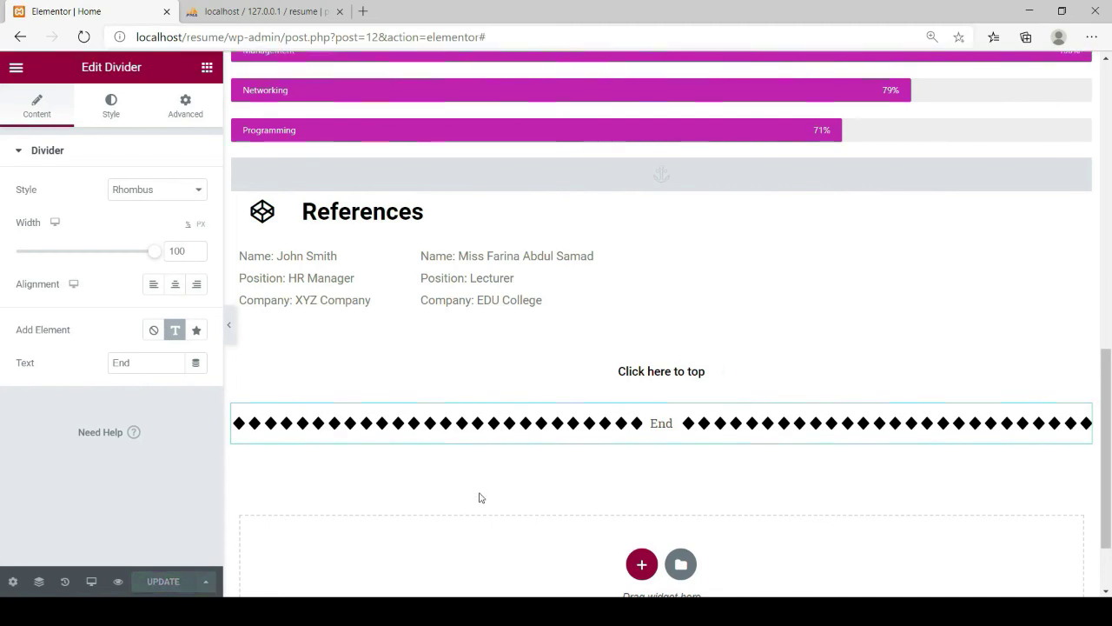
{"action": "scroll", "coordinate": [481, 497], "scroll_direction": "up", "scroll_amount": 15}
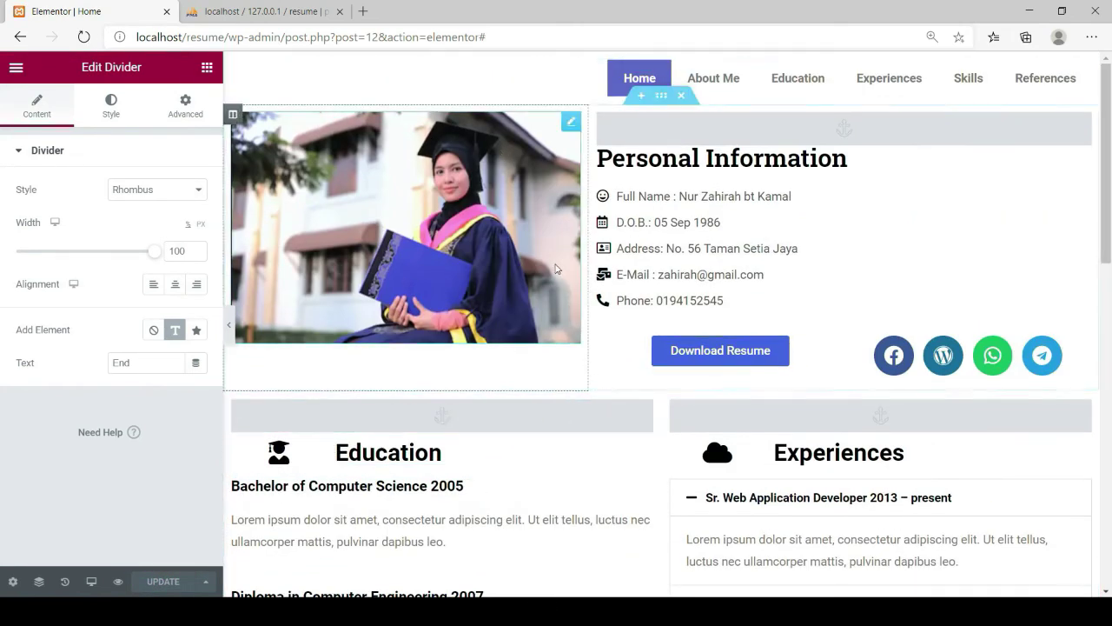
{"action": "scroll", "coordinate": [556, 269], "scroll_direction": "down", "scroll_amount": 15}
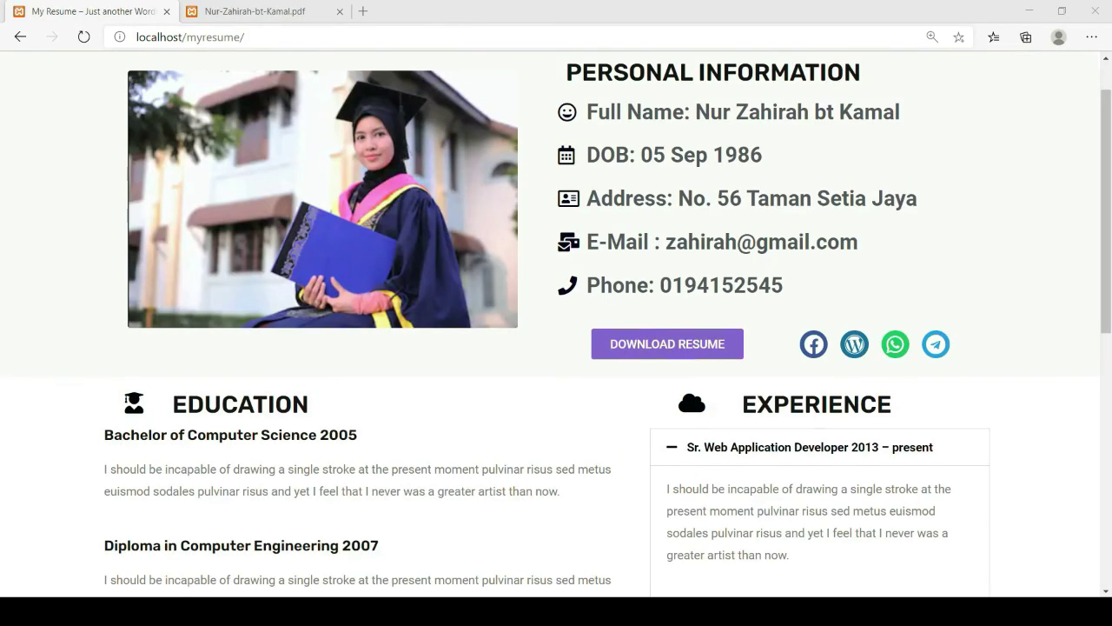
{"action": "left_click", "coordinate": [527, 360]}
{"action": "scroll", "coordinate": [527, 360], "scroll_direction": "up", "scroll_amount": 1}
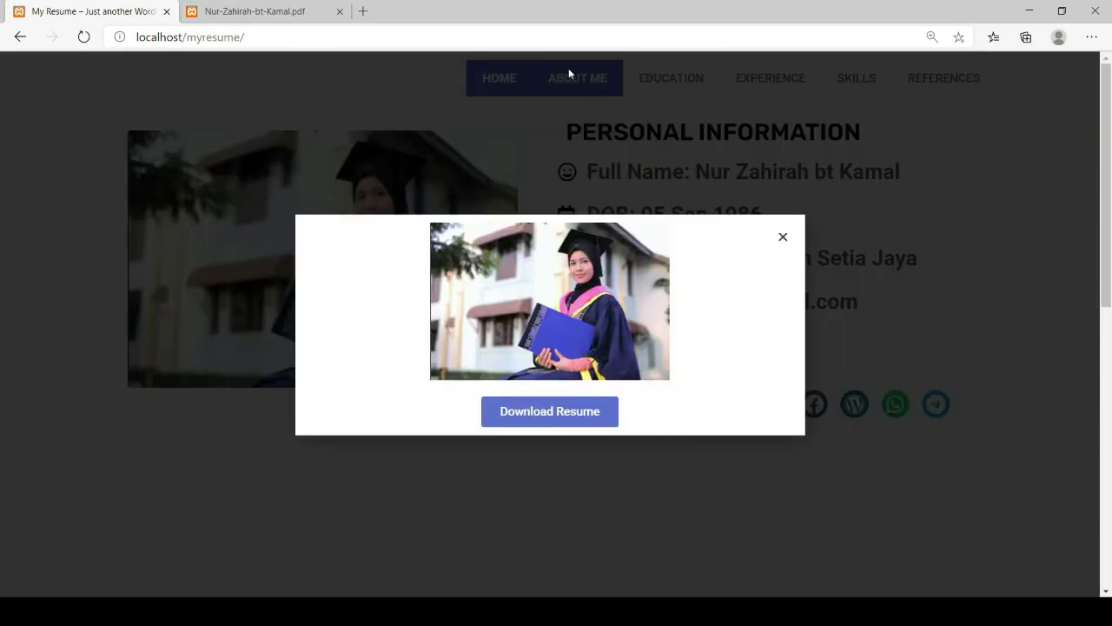
{"action": "left_click", "coordinate": [782, 239]}
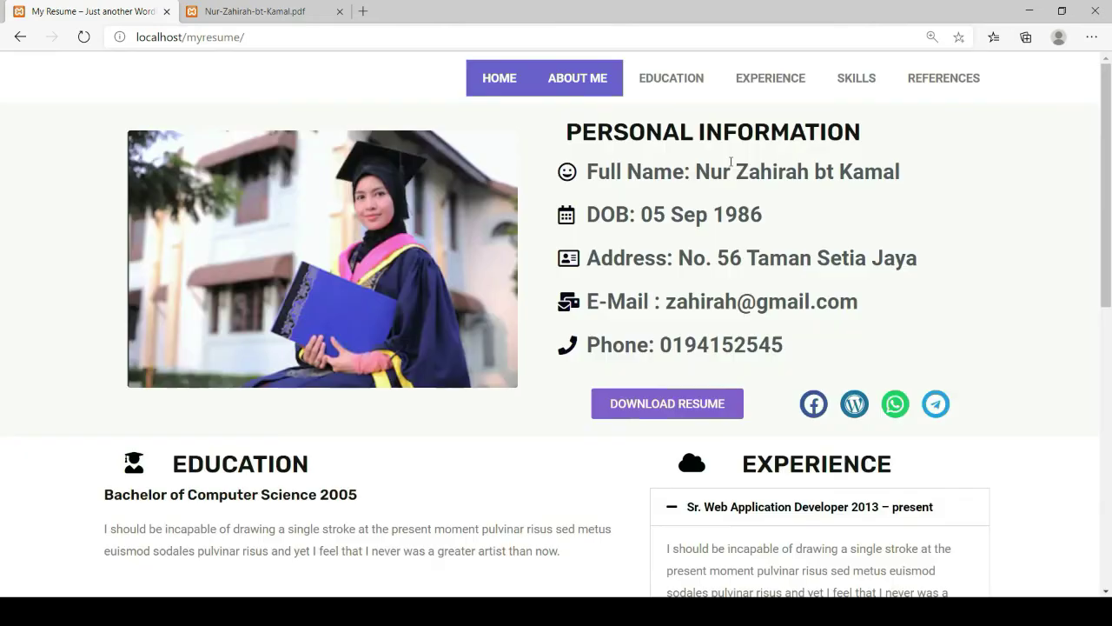
{"action": "scroll", "coordinate": [703, 196], "scroll_direction": "down", "scroll_amount": 8}
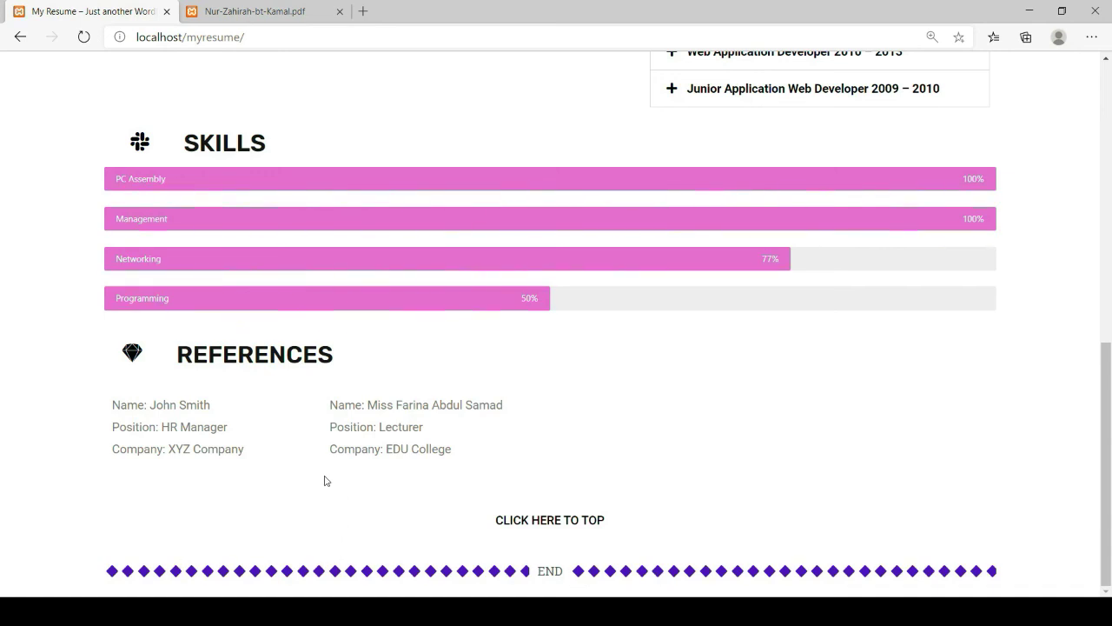
{"action": "key", "text": "Home"}
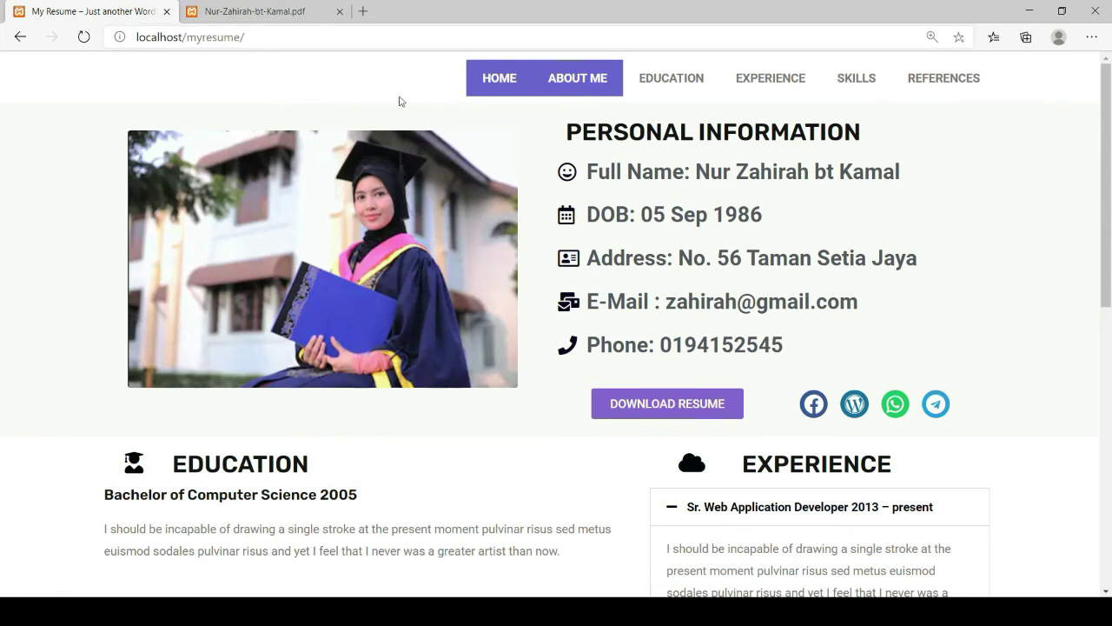
{"action": "left_click", "coordinate": [83, 38]}
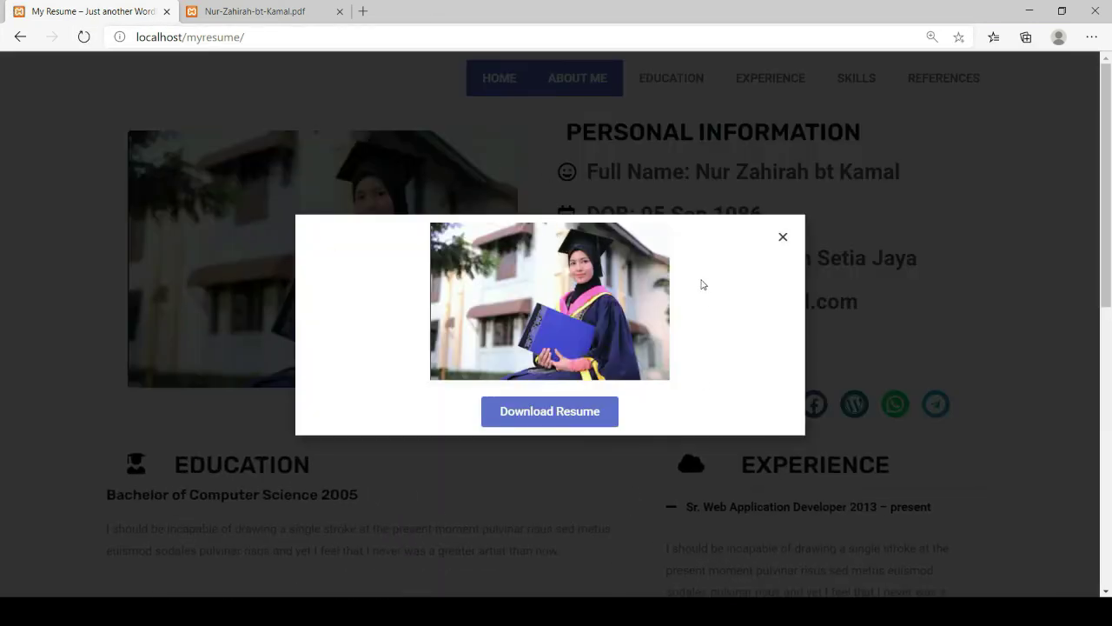
{"action": "left_click", "coordinate": [782, 239]}
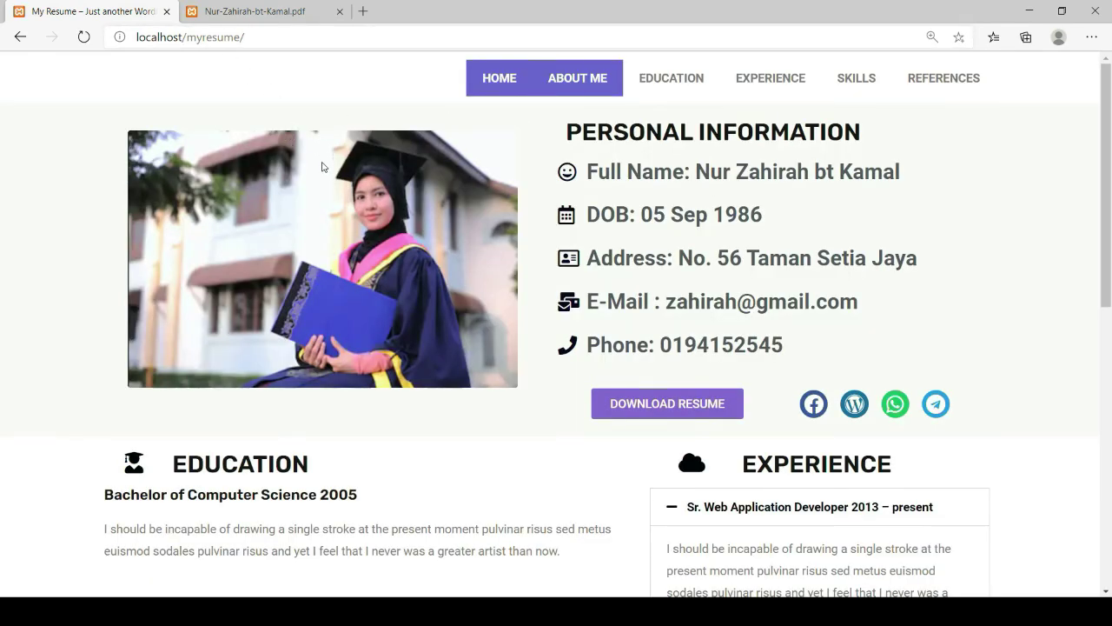
{"action": "scroll", "coordinate": [322, 167], "scroll_direction": "down", "scroll_amount": 6}
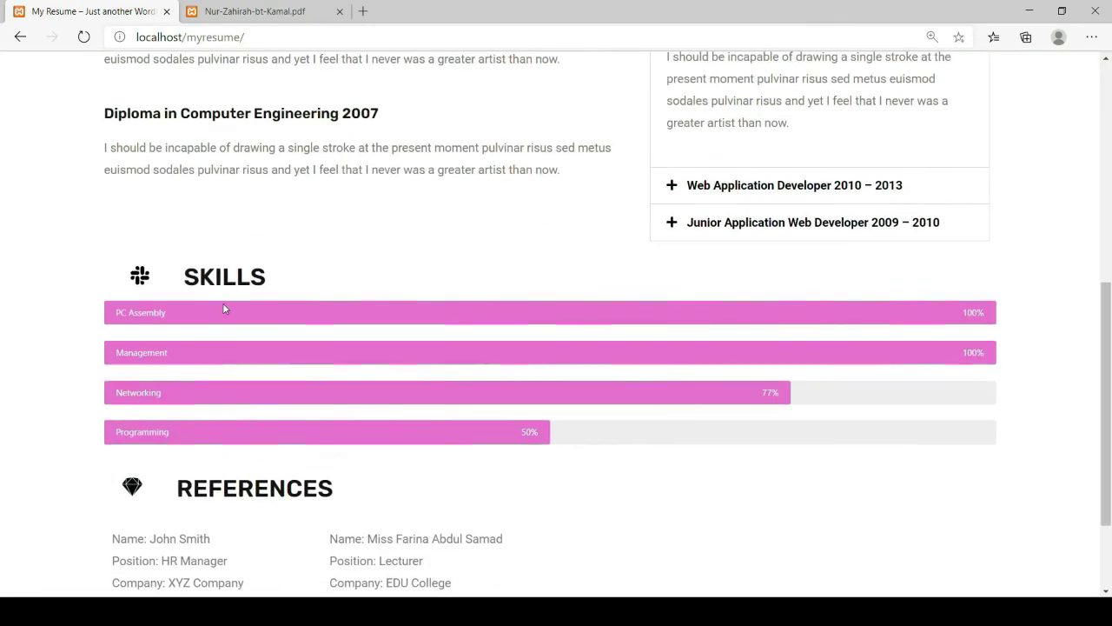
{"action": "scroll", "coordinate": [223, 306], "scroll_direction": "up", "scroll_amount": 5}
{"action": "scroll", "coordinate": [143, 185], "scroll_direction": "down", "scroll_amount": 3}
{"action": "key", "text": "F5"}
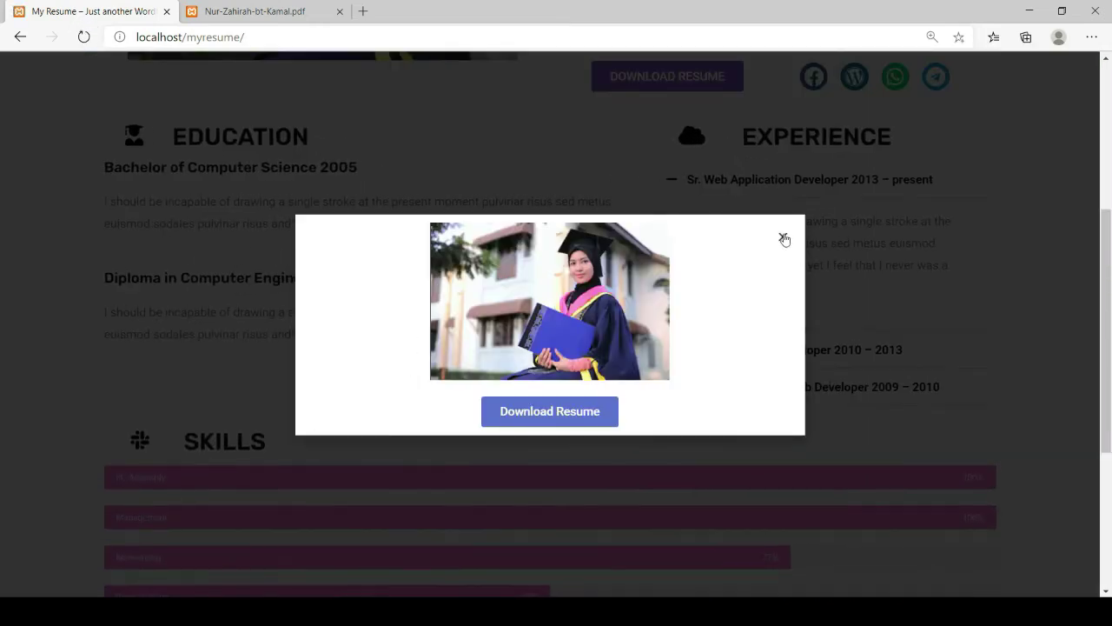
{"action": "left_click", "coordinate": [782, 237]}
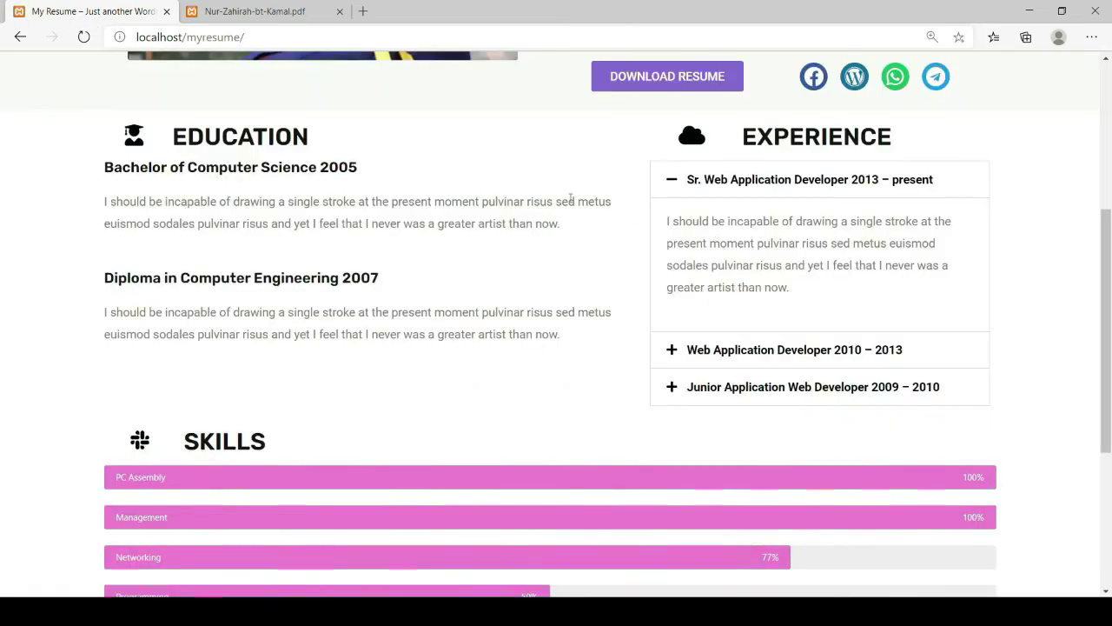
{"action": "scroll", "coordinate": [342, 526], "scroll_direction": "down", "scroll_amount": 1}
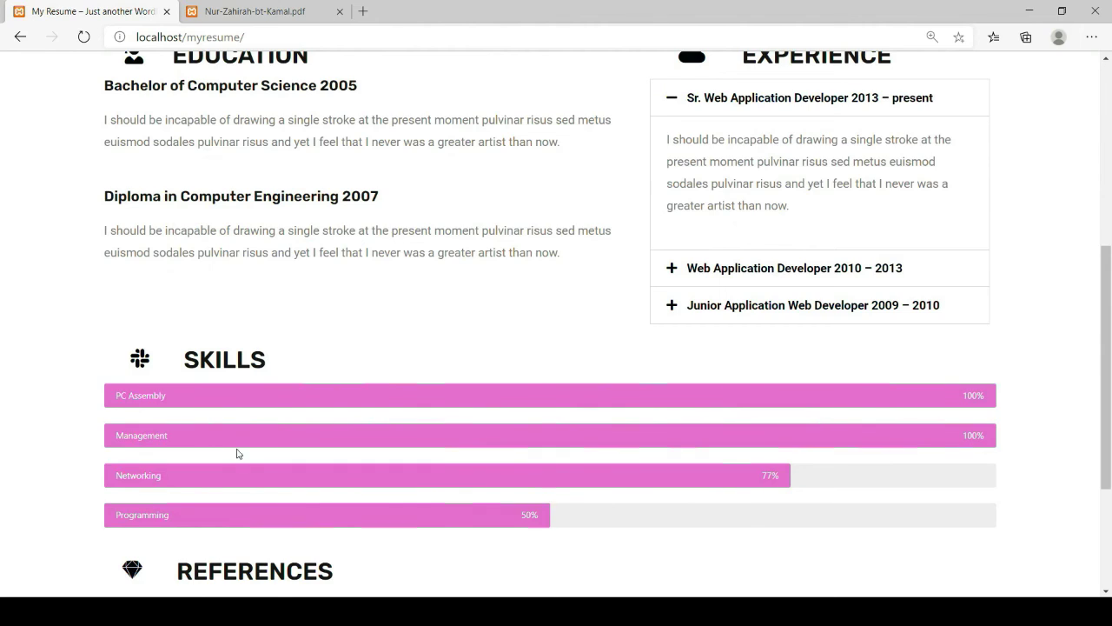
{"action": "scroll", "coordinate": [252, 408], "scroll_direction": "up", "scroll_amount": 5}
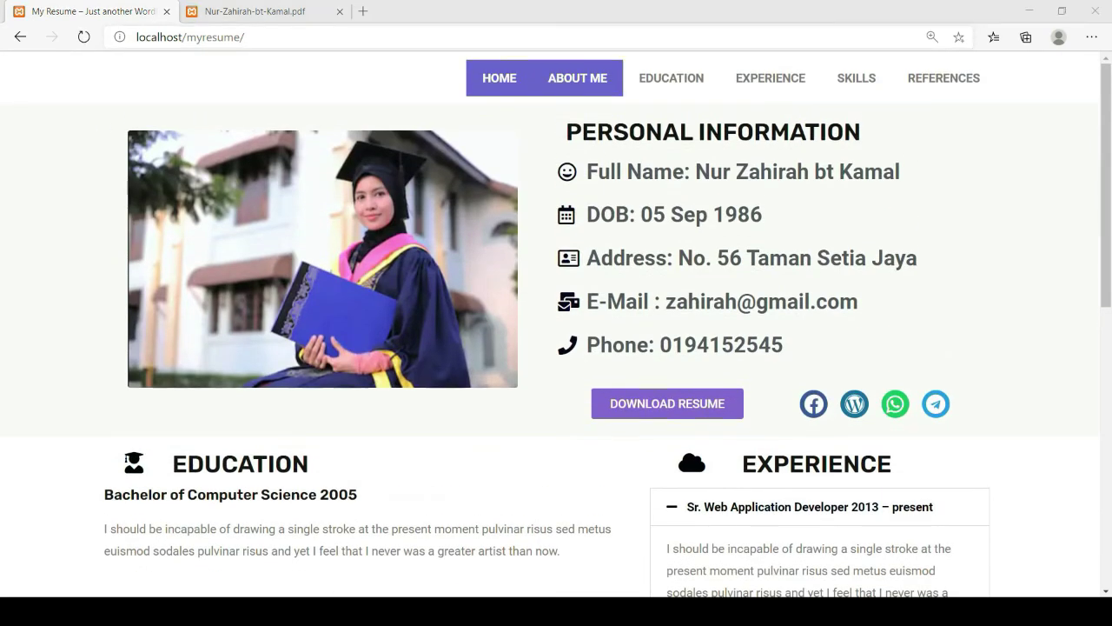
{"action": "key", "text": "alt+Tab"}
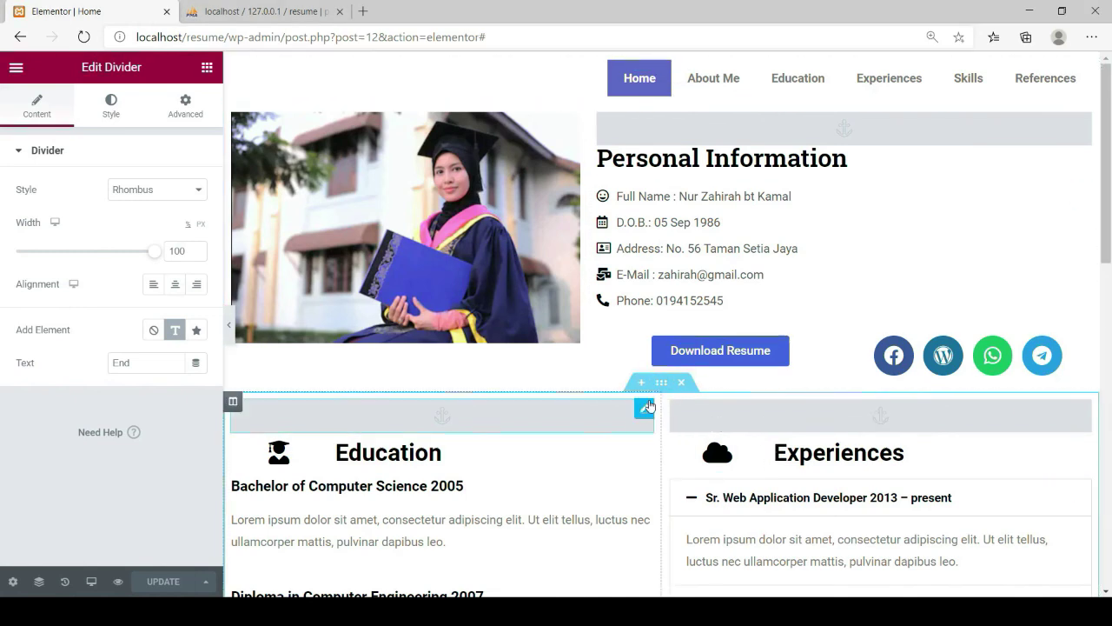
Set the Education and Experiences section's Motion Effects entrance animation to Fade In Up
{"action": "left_click", "coordinate": [661, 383]}
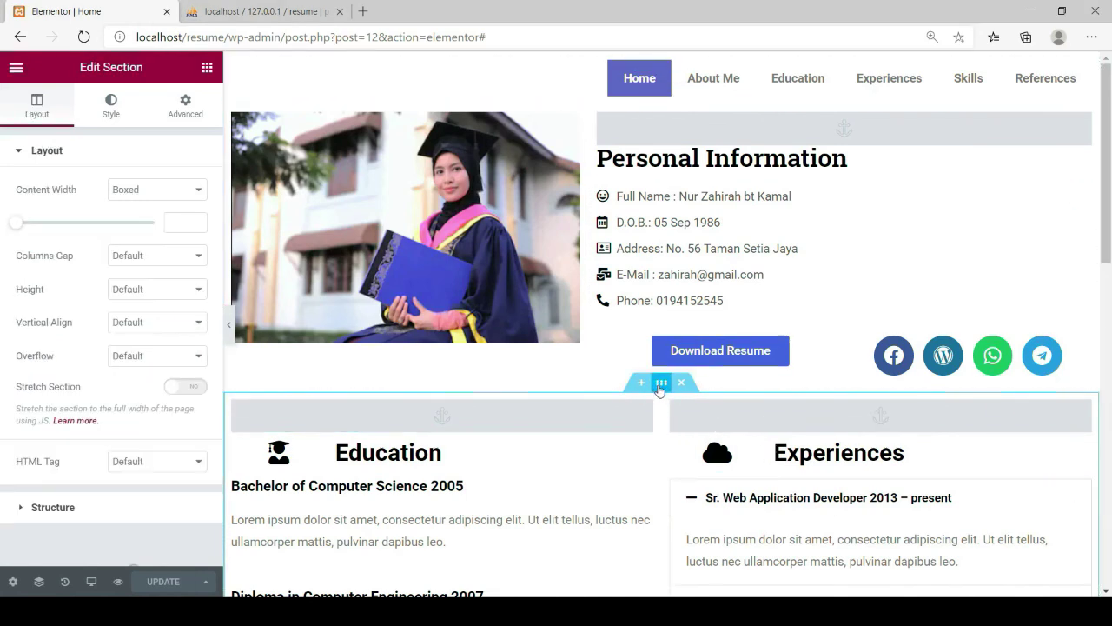
{"action": "left_click", "coordinate": [187, 113]}
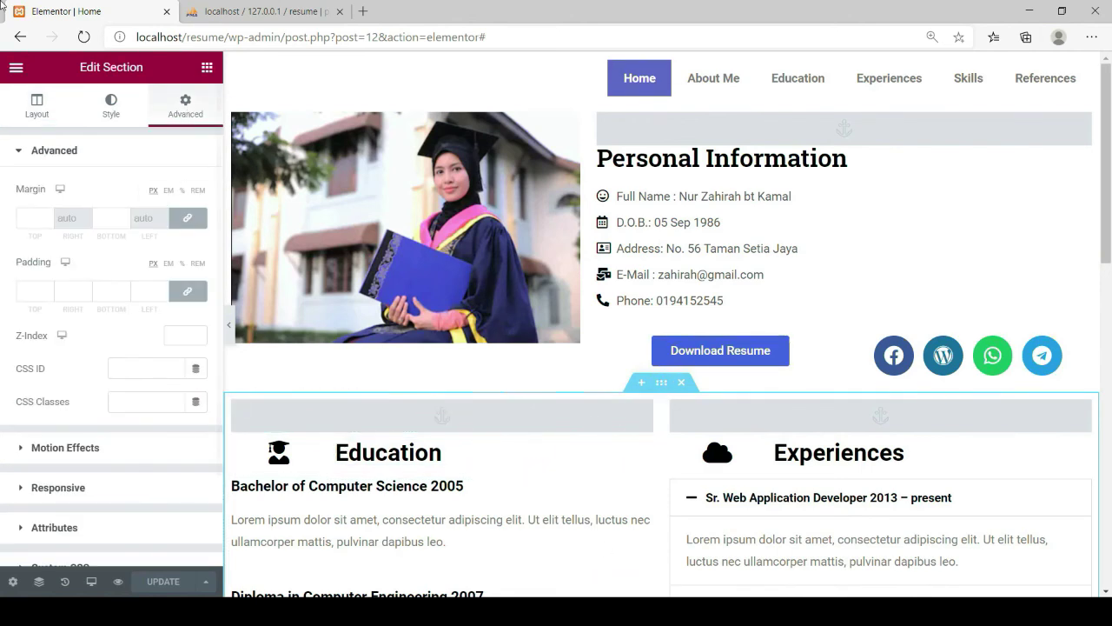
{"action": "scroll", "coordinate": [8, 398], "scroll_direction": "down", "scroll_amount": 1}
{"action": "scroll", "coordinate": [9, 400], "scroll_direction": "down", "scroll_amount": 1}
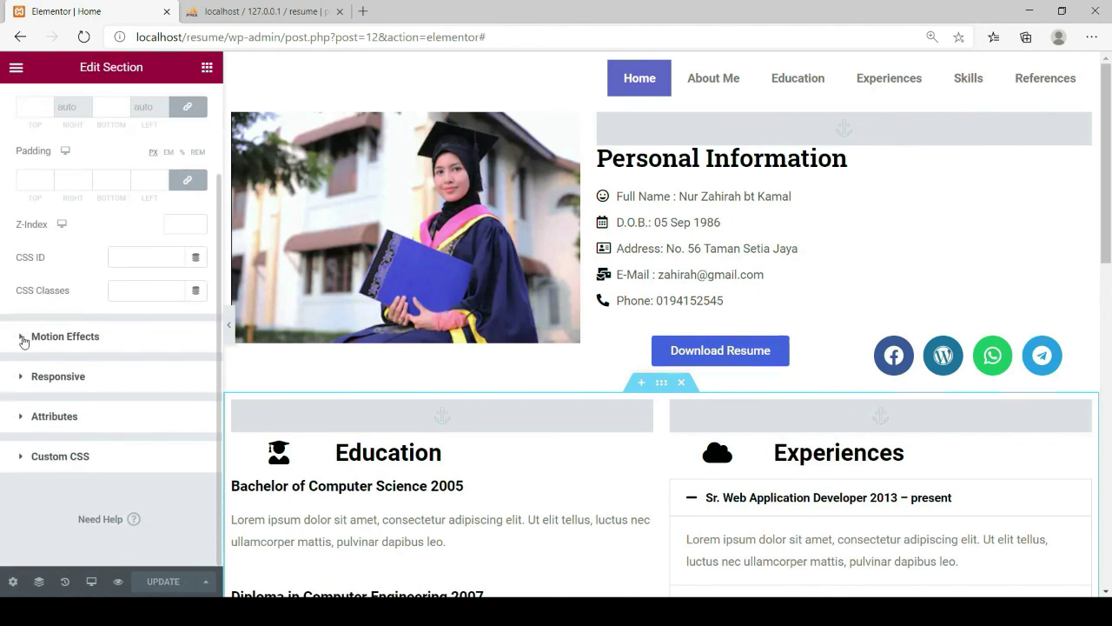
{"action": "left_click", "coordinate": [23, 338]}
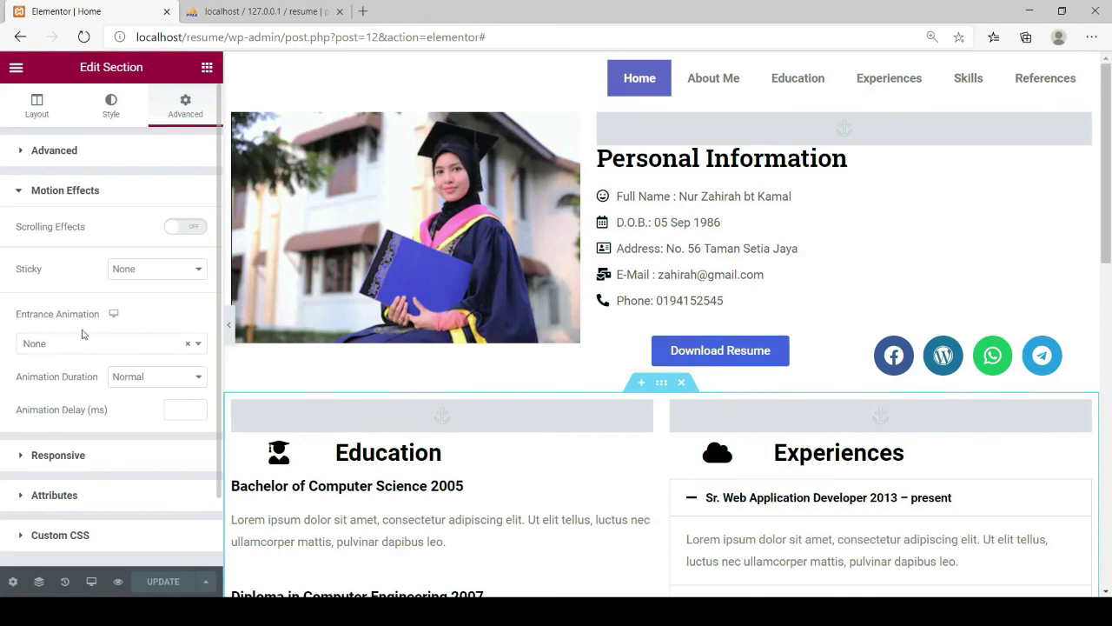
{"action": "left_click", "coordinate": [199, 346]}
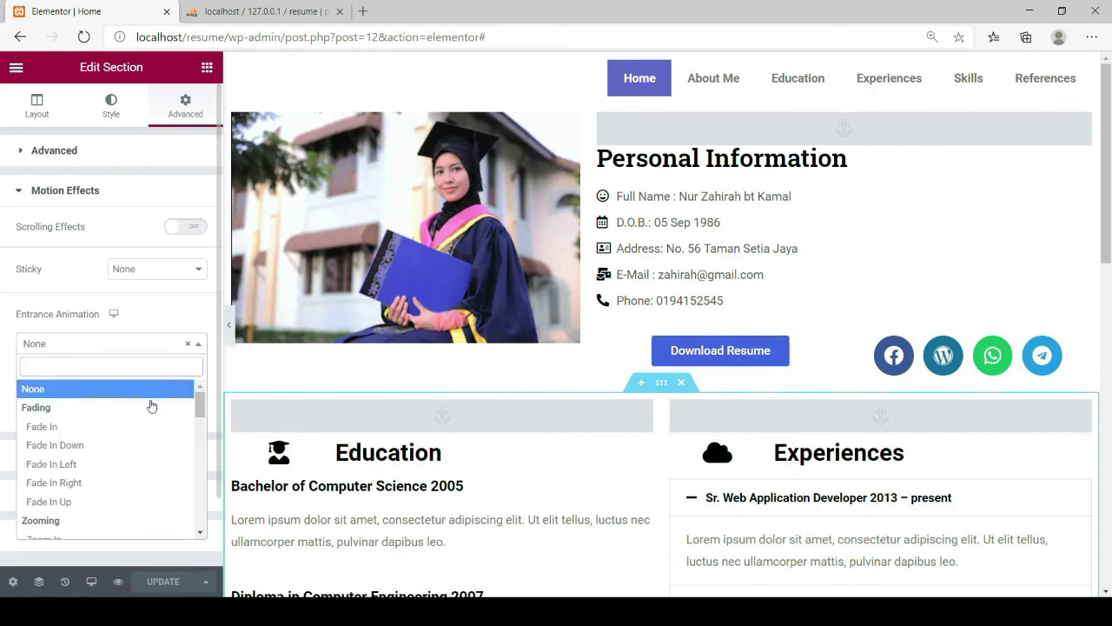
{"action": "left_click", "coordinate": [82, 503]}
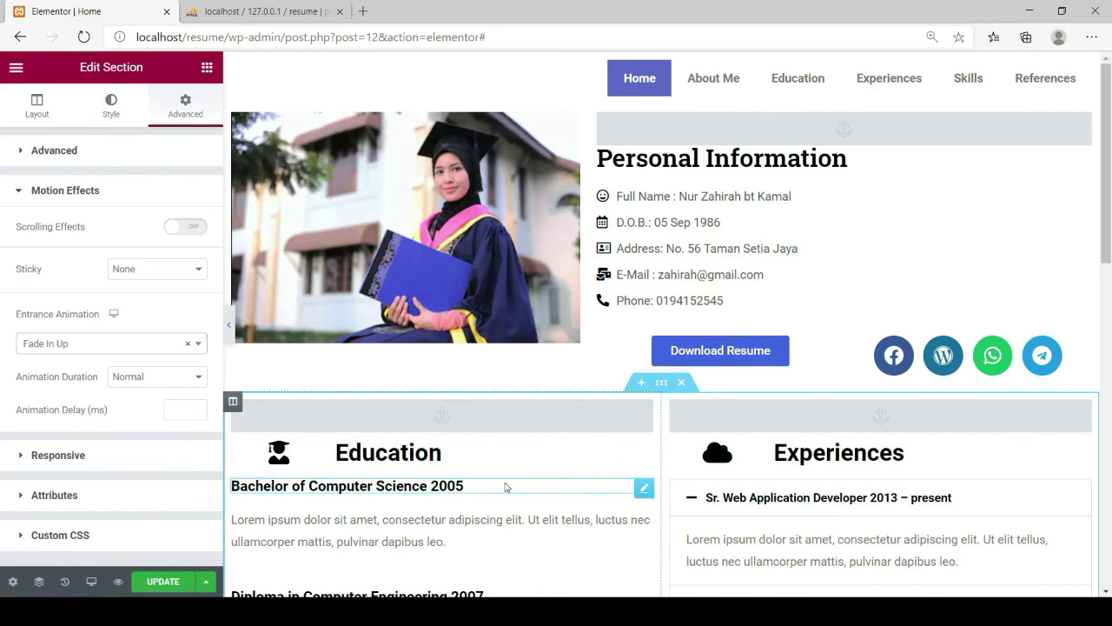
{"action": "scroll", "coordinate": [504, 485], "scroll_direction": "down", "scroll_amount": 4}
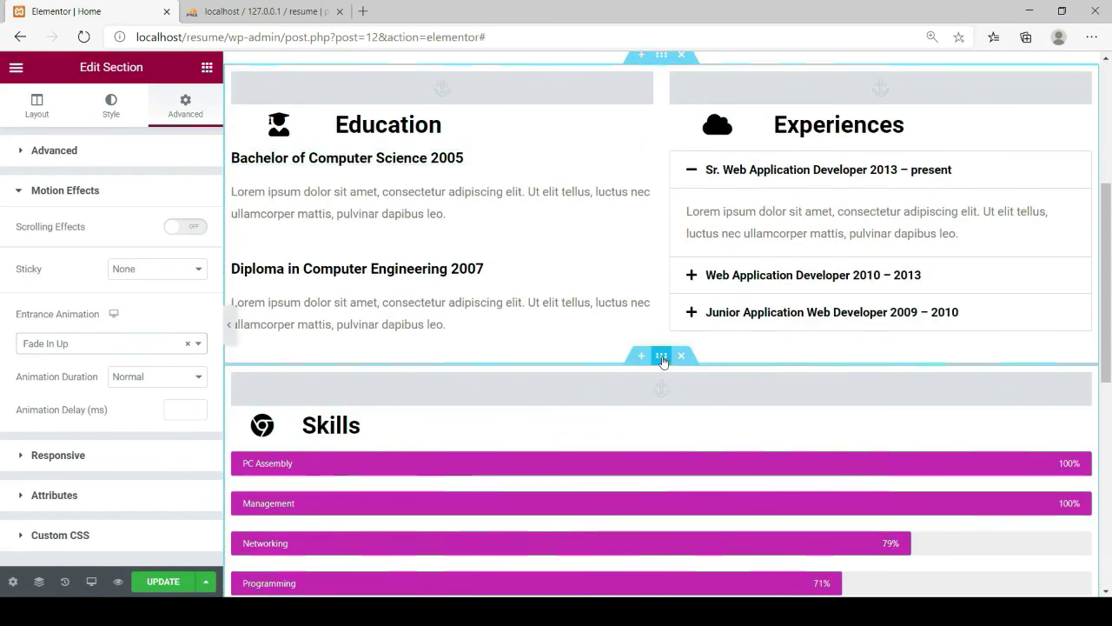
Set the Skills section's Motion Effects entrance animation to Zoom In Up
{"action": "left_click", "coordinate": [662, 356]}
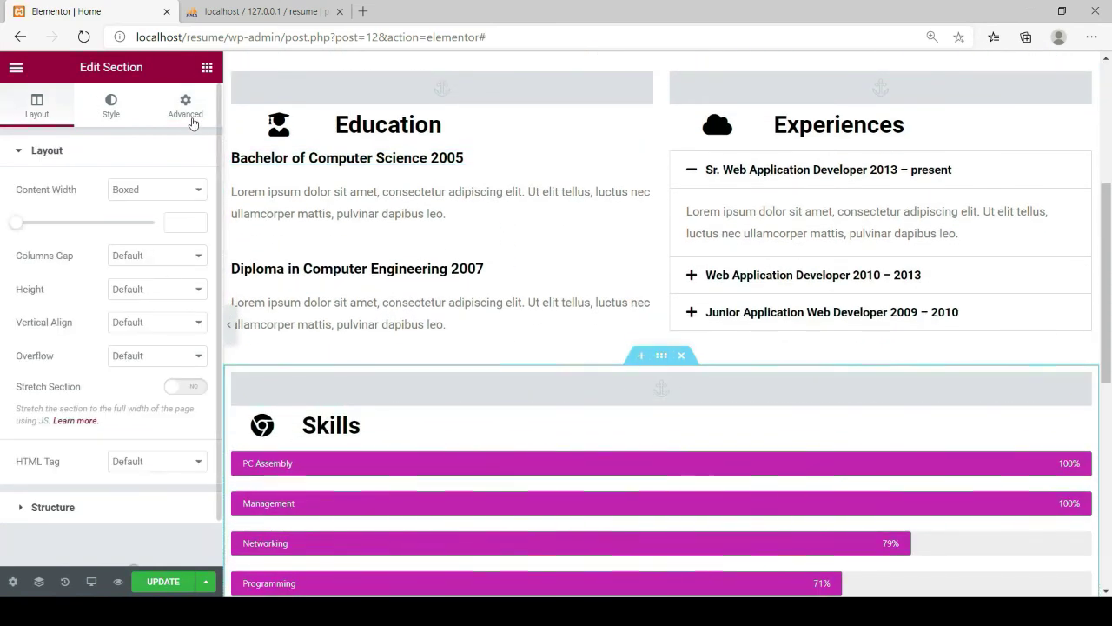
{"action": "left_click", "coordinate": [191, 118]}
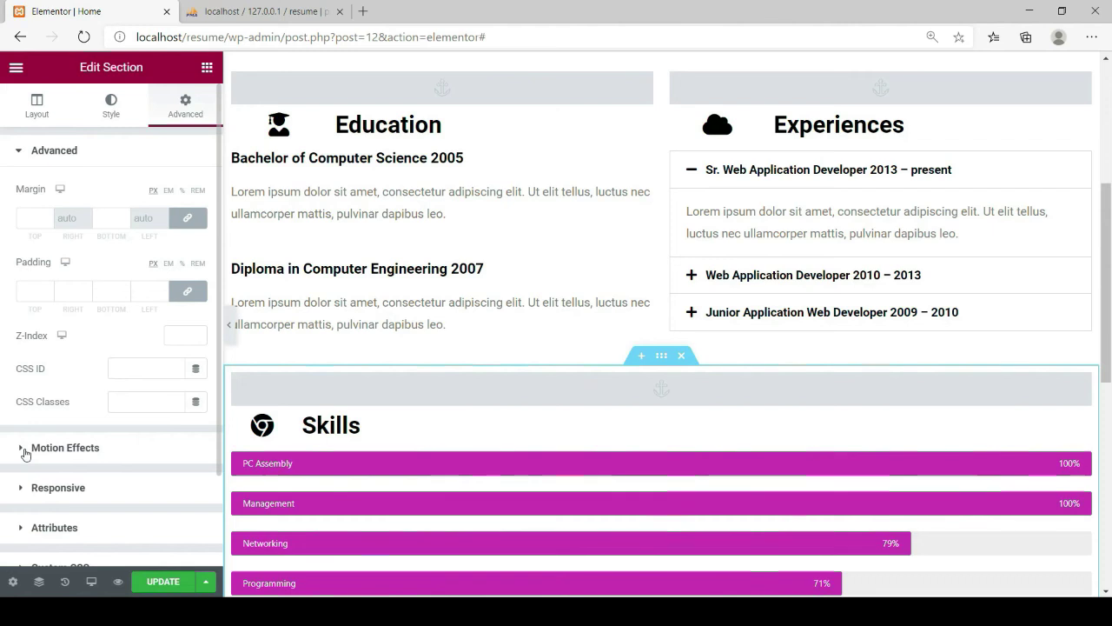
{"action": "left_click", "coordinate": [29, 448]}
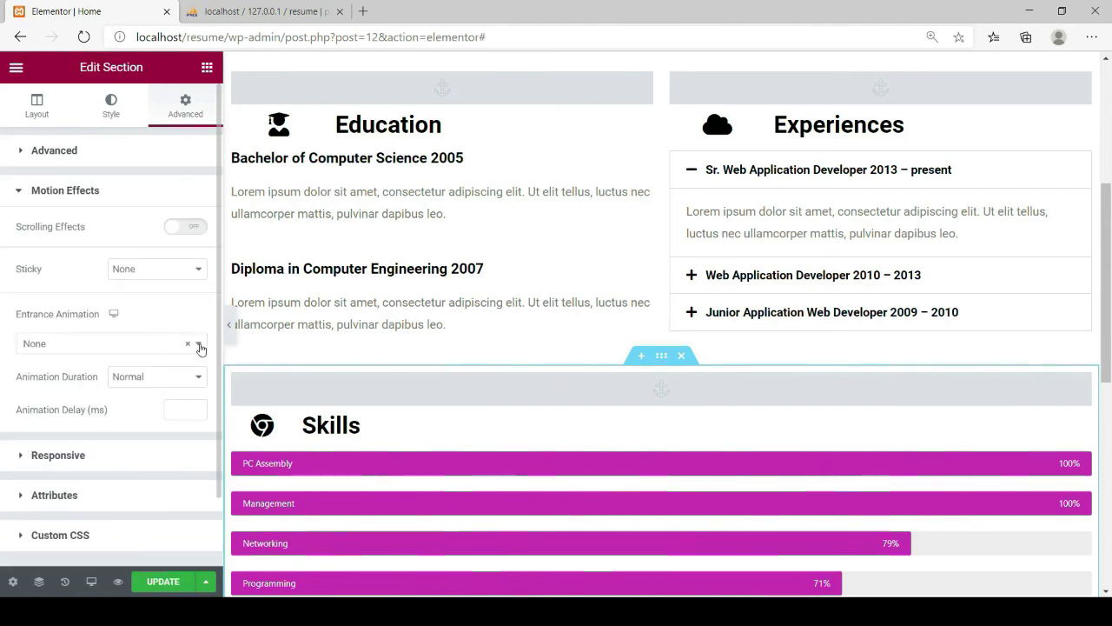
{"action": "left_click", "coordinate": [196, 345]}
{"action": "scroll", "coordinate": [106, 447], "scroll_direction": "down", "scroll_amount": 2}
{"action": "scroll", "coordinate": [106, 452], "scroll_direction": "down", "scroll_amount": 3}
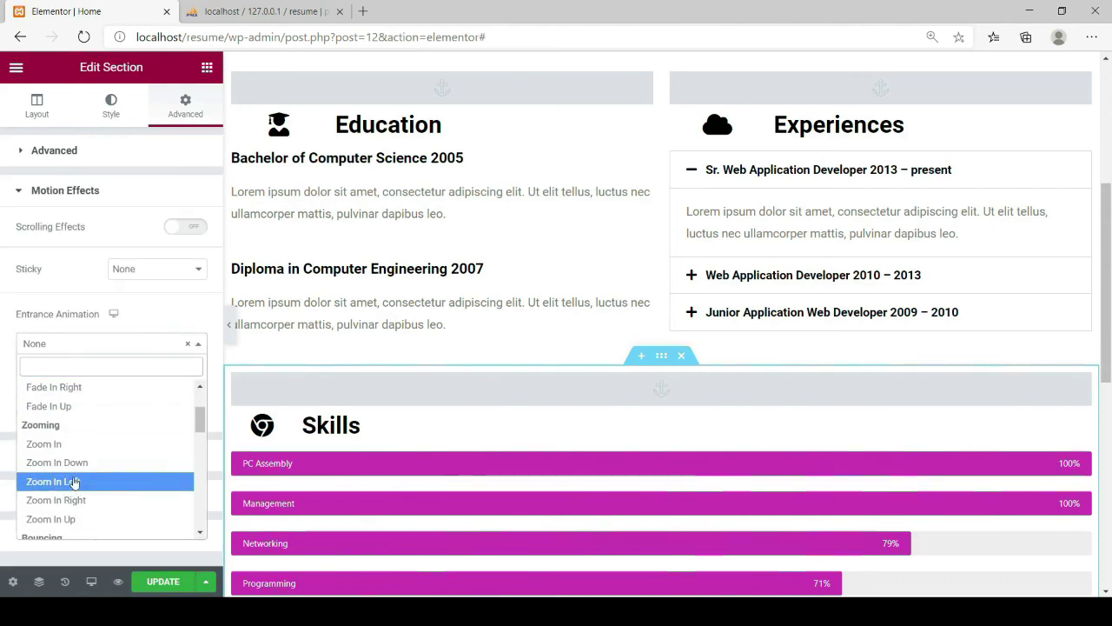
{"action": "left_click", "coordinate": [63, 522]}
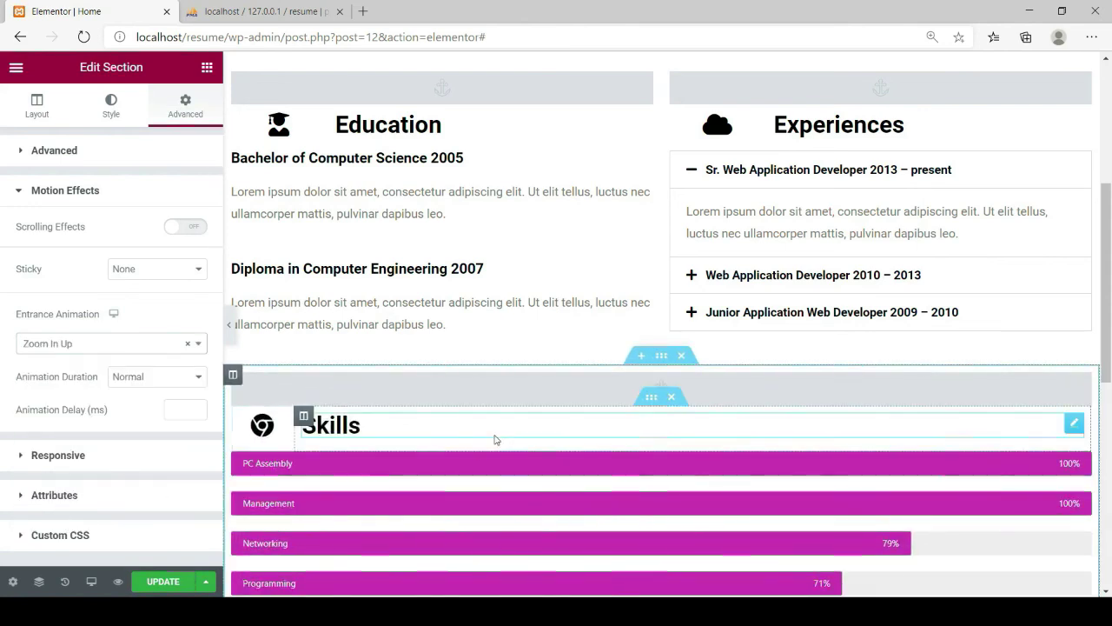
{"action": "scroll", "coordinate": [497, 433], "scroll_direction": "down", "scroll_amount": 5}
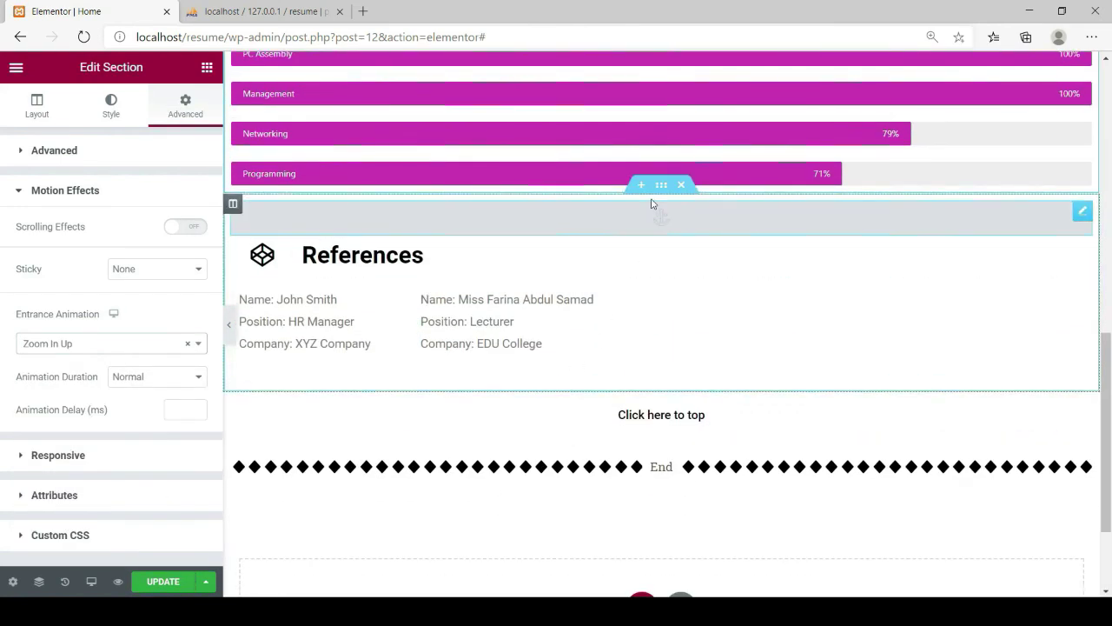
Give the References section a Fade In Left entrance animation and save the page
{"action": "left_click", "coordinate": [660, 185]}
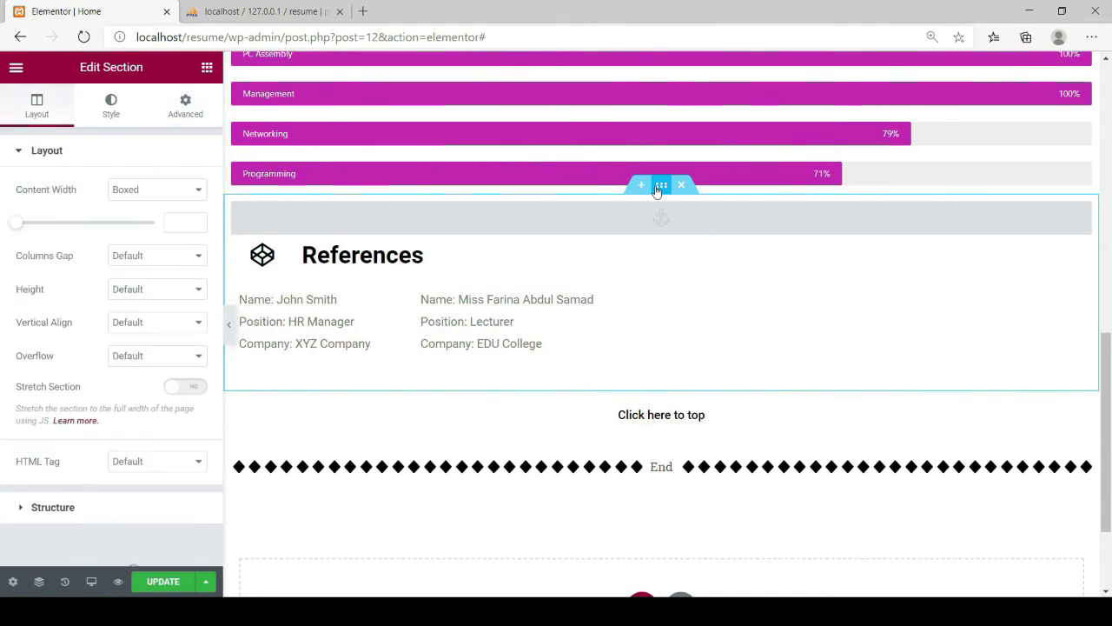
{"action": "left_click", "coordinate": [184, 104]}
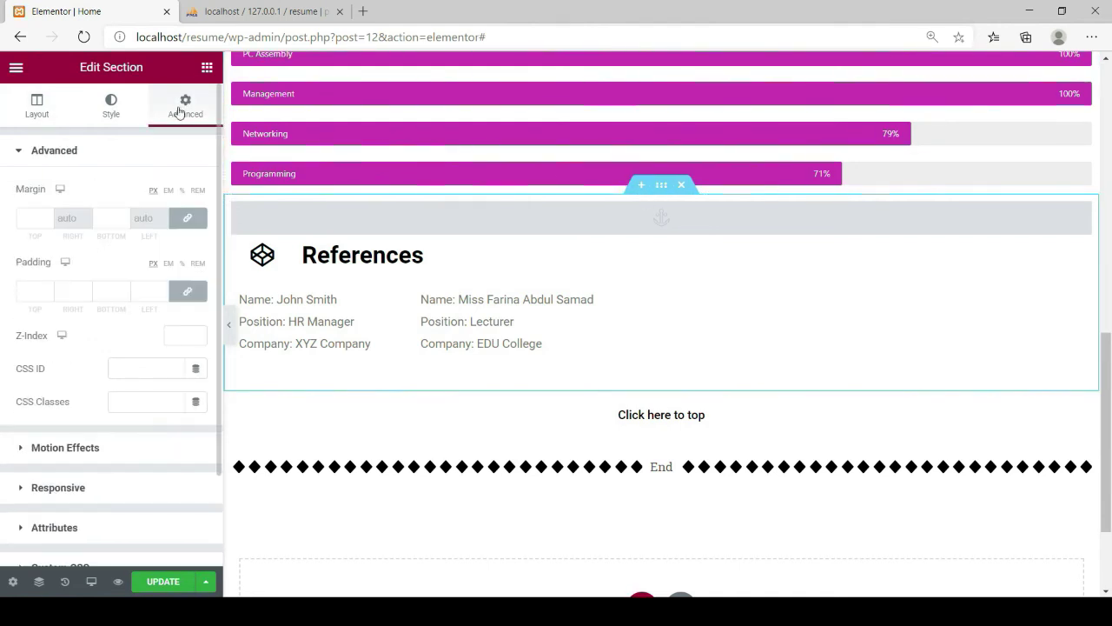
{"action": "left_click", "coordinate": [54, 450]}
{"action": "left_click", "coordinate": [199, 347]}
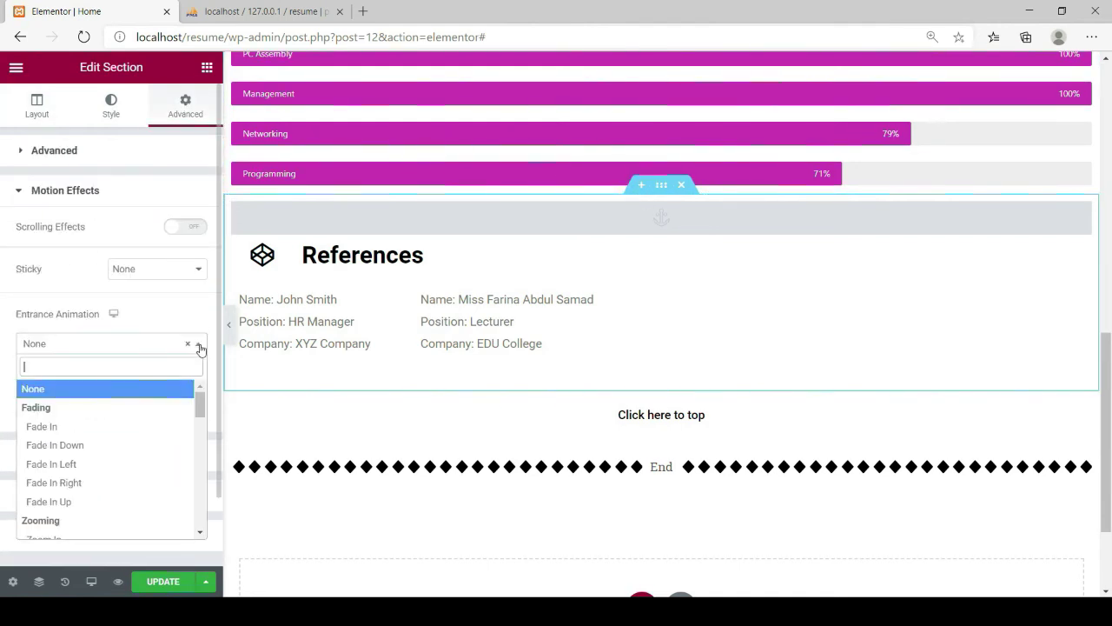
{"action": "scroll", "coordinate": [87, 480], "scroll_direction": "down", "scroll_amount": 3}
{"action": "scroll", "coordinate": [86, 480], "scroll_direction": "down", "scroll_amount": 2}
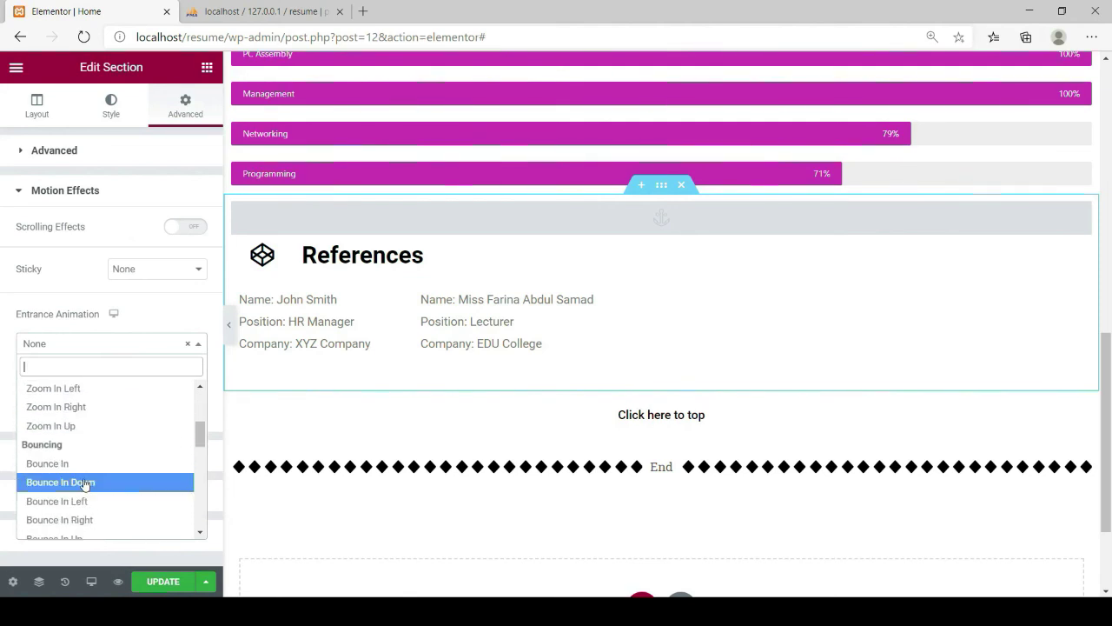
{"action": "scroll", "coordinate": [80, 476], "scroll_direction": "up", "scroll_amount": 3}
{"action": "scroll", "coordinate": [77, 472], "scroll_direction": "up", "scroll_amount": 2}
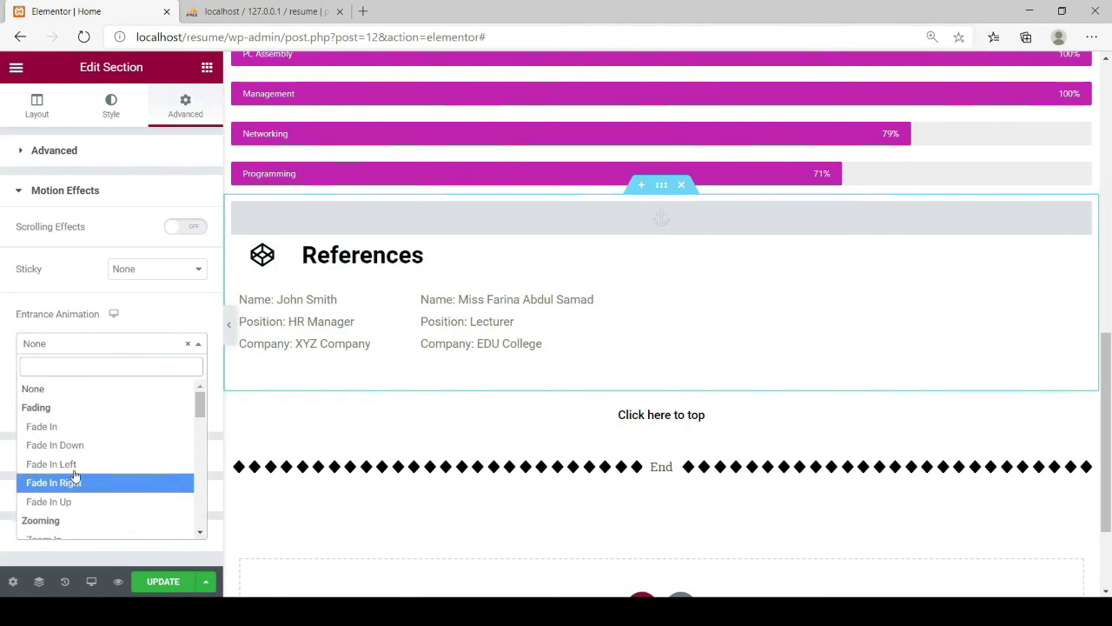
{"action": "left_click", "coordinate": [70, 464]}
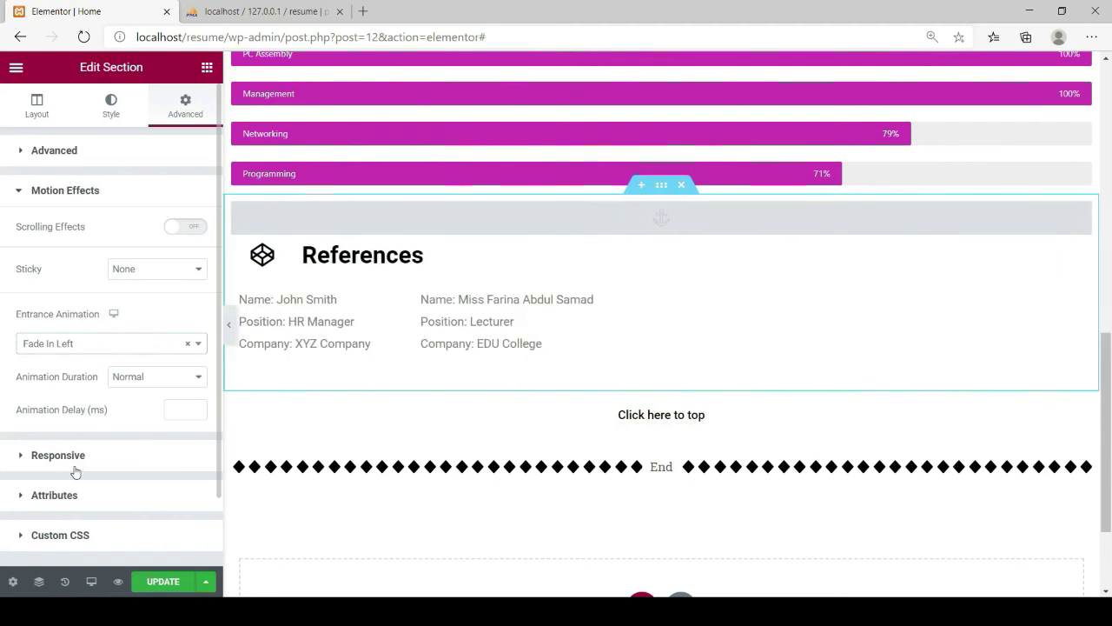
{"action": "left_click", "coordinate": [150, 588]}
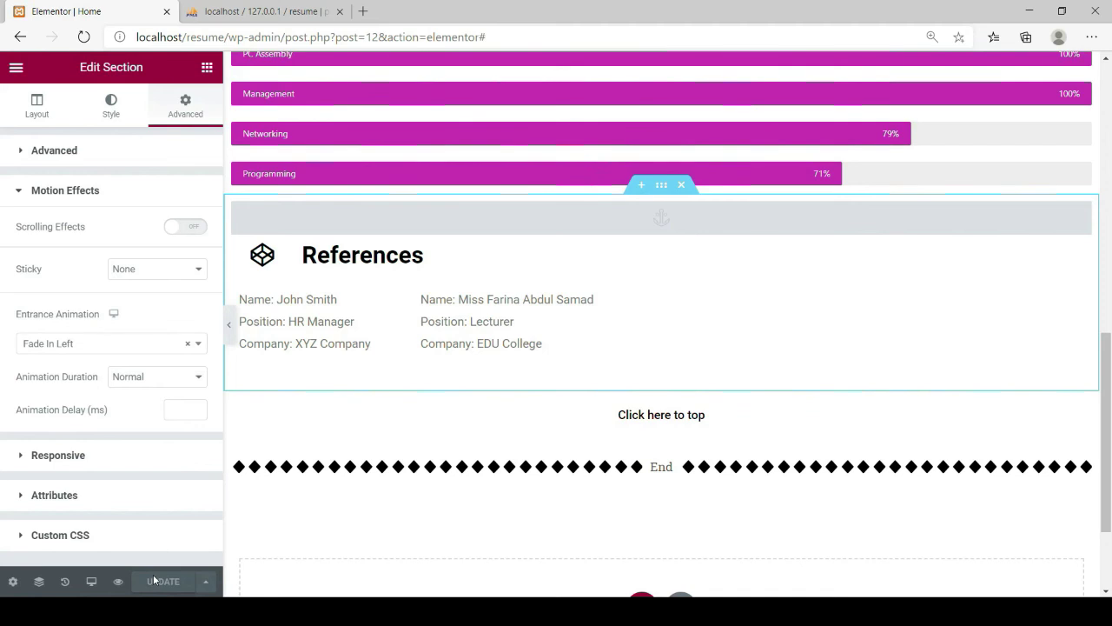
{"action": "scroll", "coordinate": [695, 320], "scroll_direction": "up", "scroll_amount": 1}
{"action": "scroll", "coordinate": [695, 320], "scroll_direction": "up", "scroll_amount": 15}
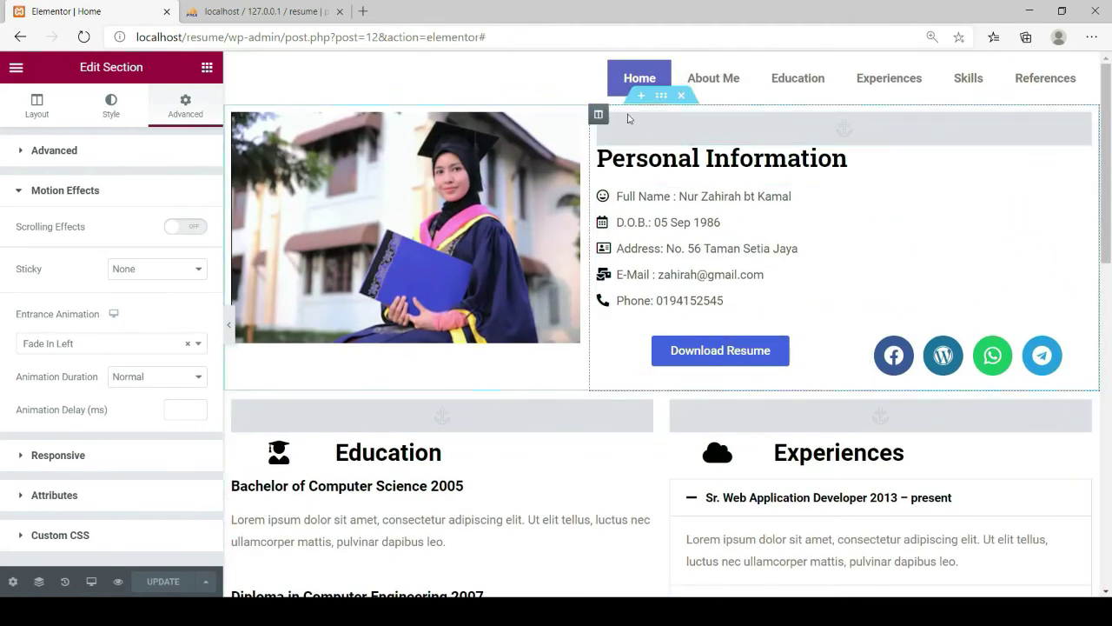
Scroll the live My Resume page to view its personal information and Download Resume button
{"action": "scroll", "coordinate": [559, 492], "scroll_direction": "down", "scroll_amount": 8}
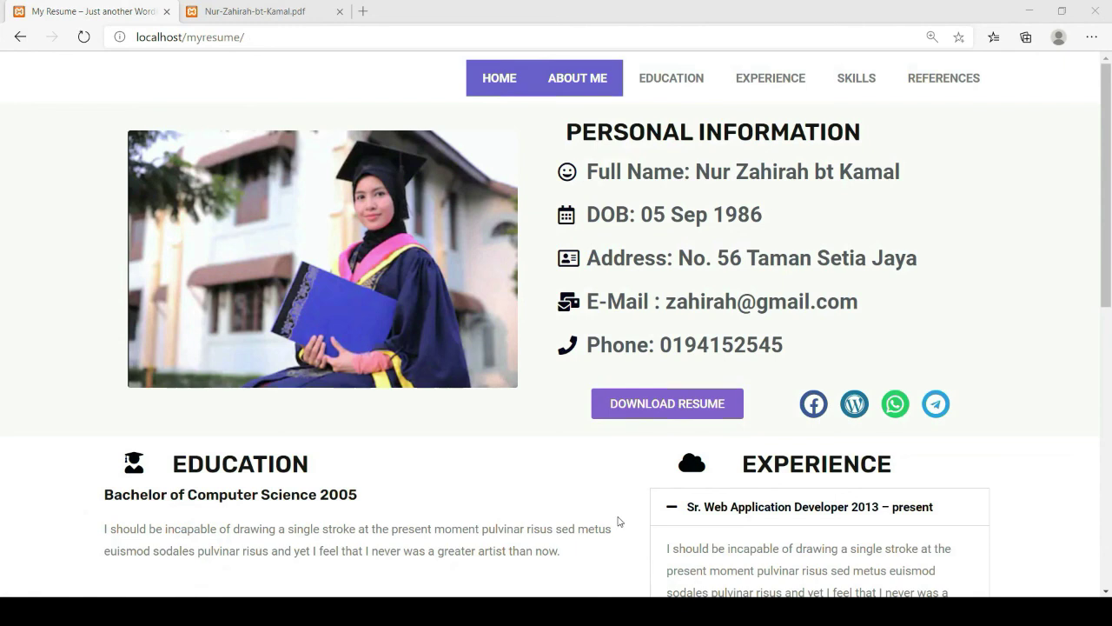
Reload the live resume page and open the resume PDF in a new tab via Download Resume
{"action": "left_click", "coordinate": [621, 501]}
{"action": "left_click", "coordinate": [84, 39]}
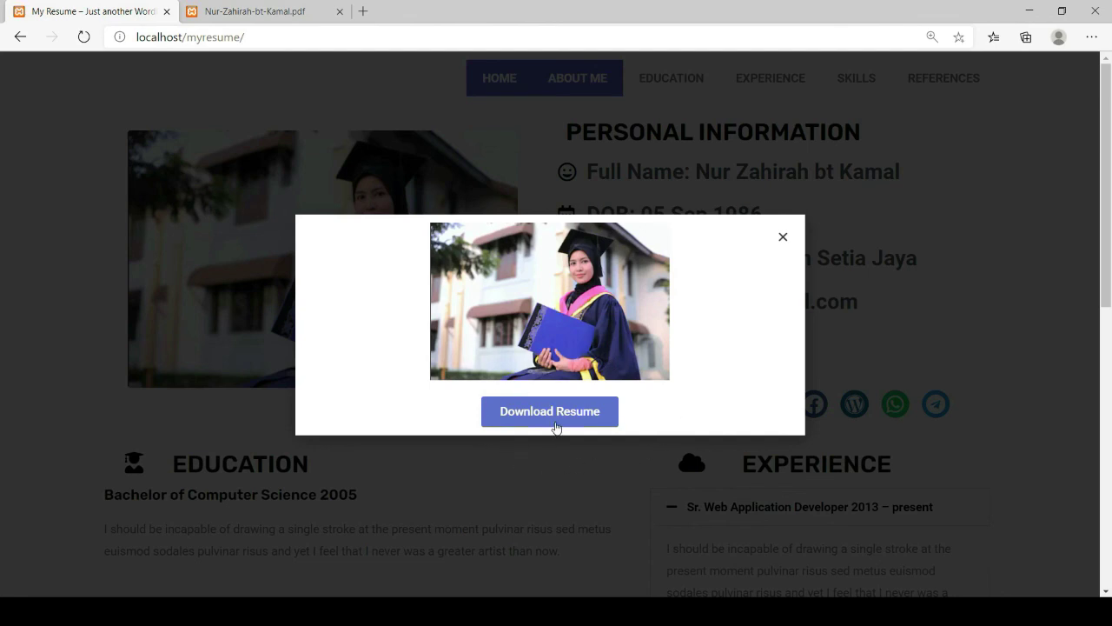
{"action": "left_click", "coordinate": [547, 418]}
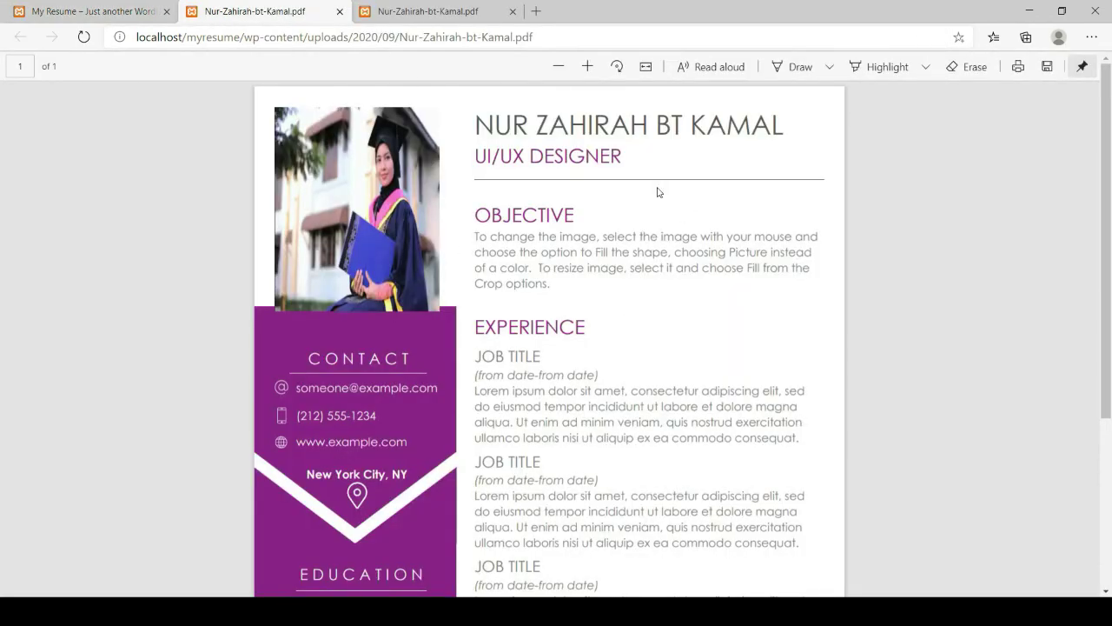
Return from the resume PDF to the My Resume page tab
{"action": "left_click", "coordinate": [105, 14]}
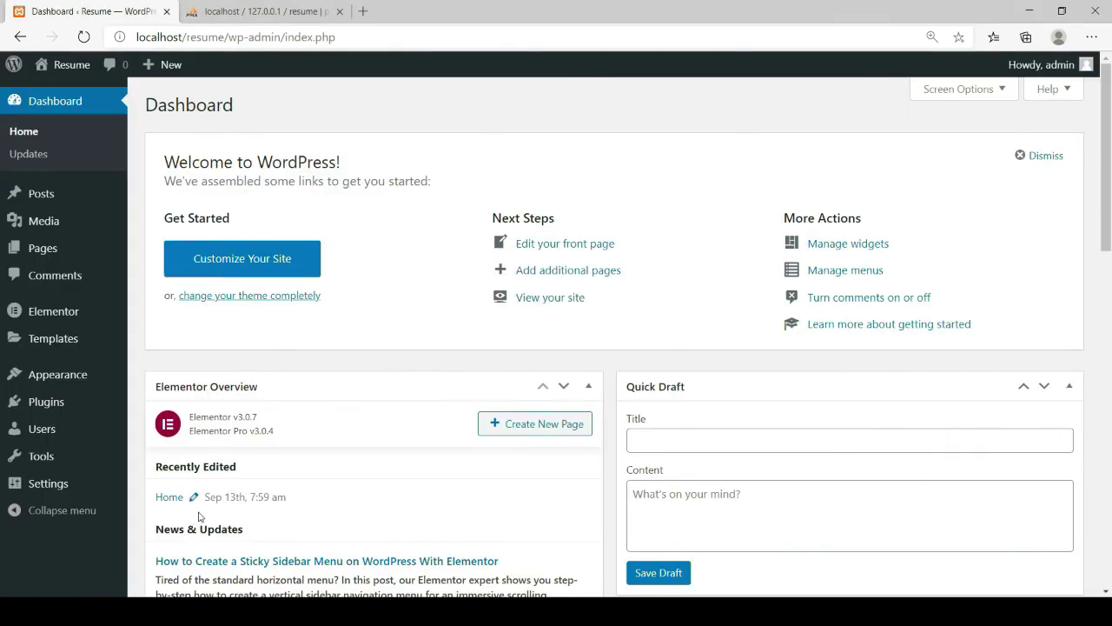
Copy the resume PDF's file URL from its Media Library attachment details
{"action": "mouse_move", "coordinate": [48, 225]}
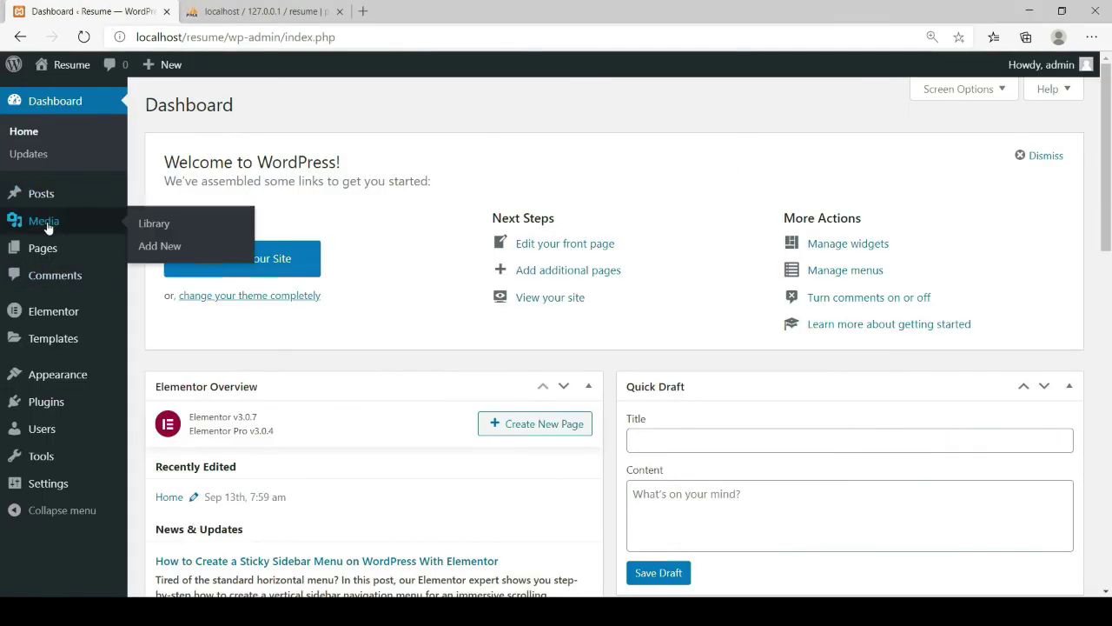
{"action": "left_click", "coordinate": [148, 227]}
{"action": "left_click", "coordinate": [37, 172]}
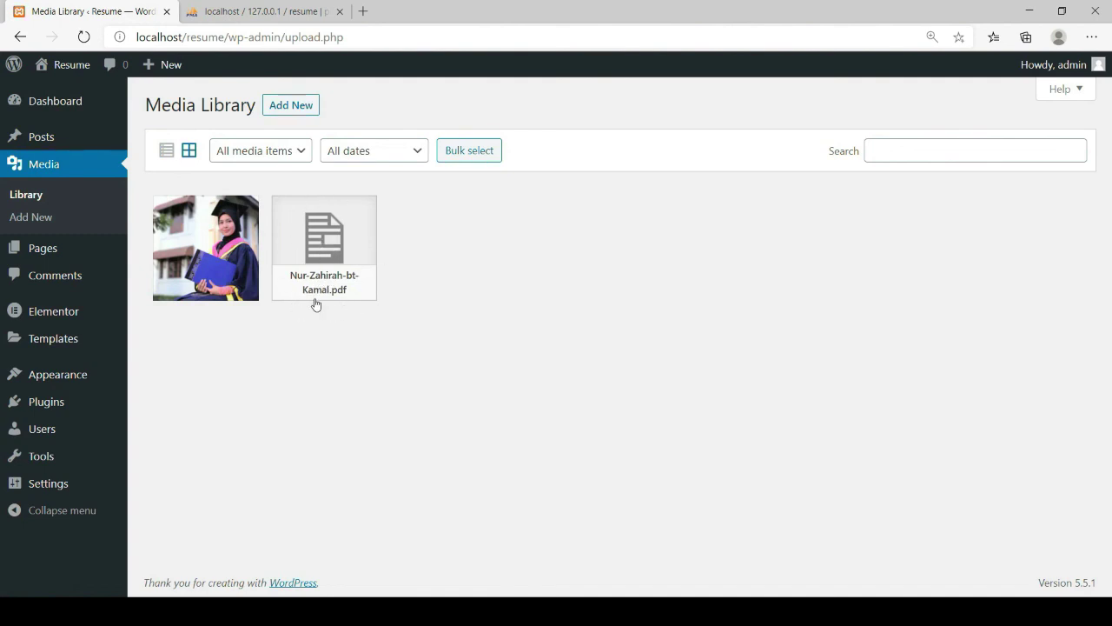
{"action": "left_click", "coordinate": [316, 281]}
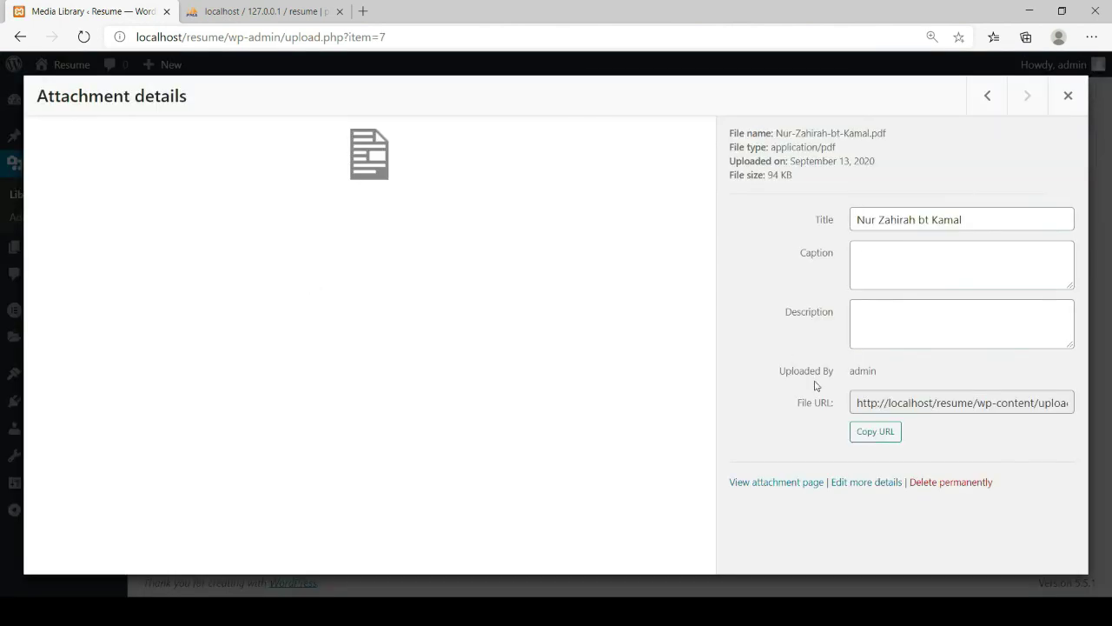
{"action": "left_click", "coordinate": [876, 432]}
{"action": "left_click", "coordinate": [1069, 96]}
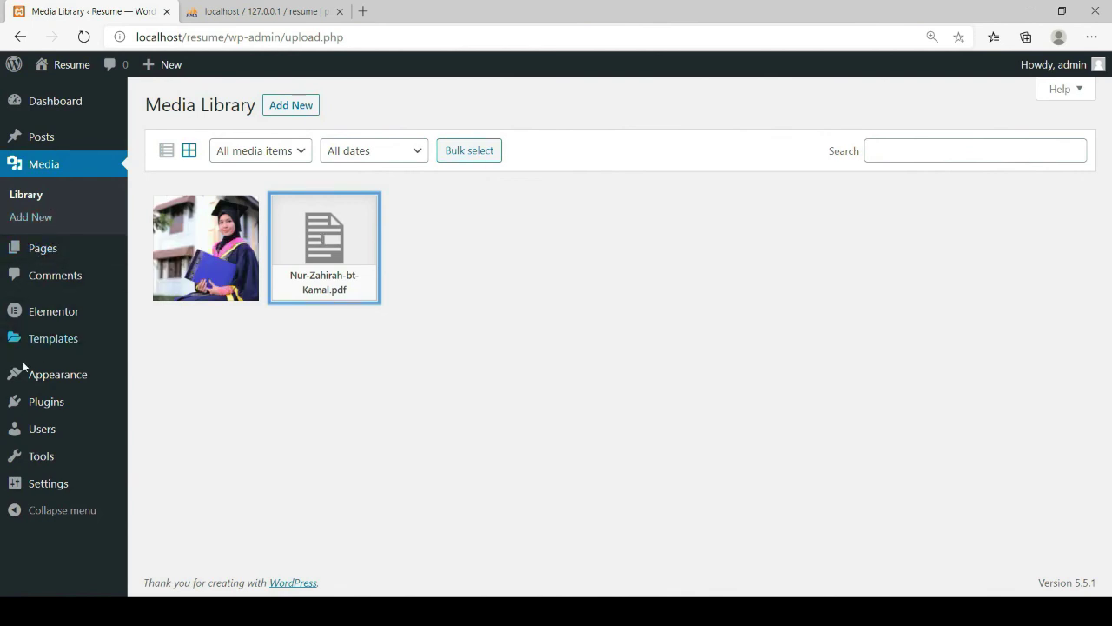
{"action": "mouse_move", "coordinate": [60, 339]}
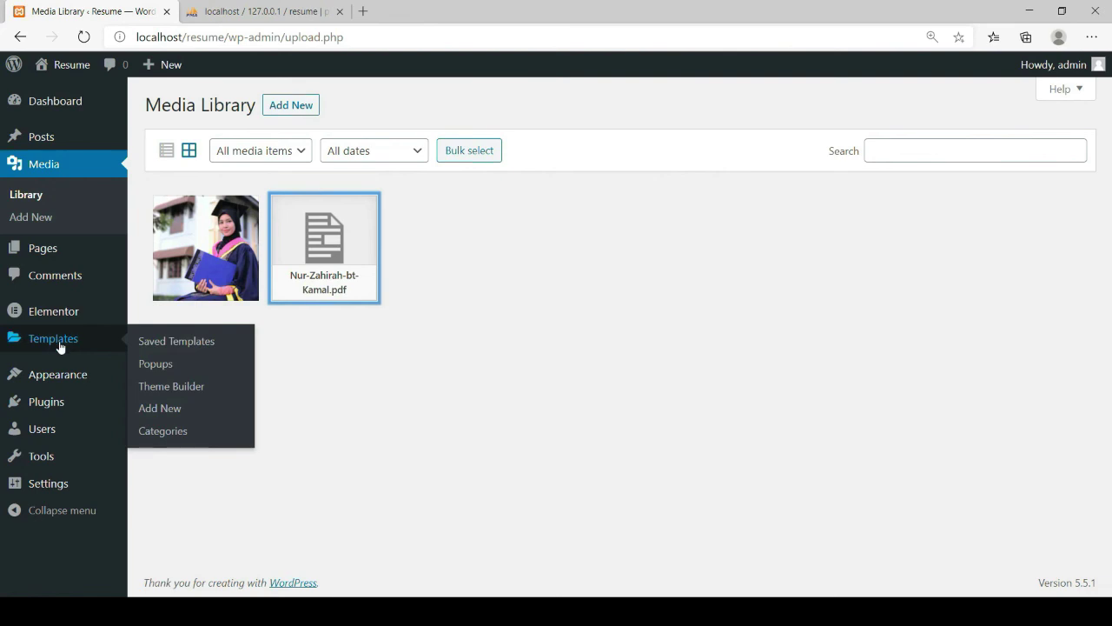
Create a new popup template named 'Intro' under Templates > Popups
{"action": "left_click", "coordinate": [158, 371]}
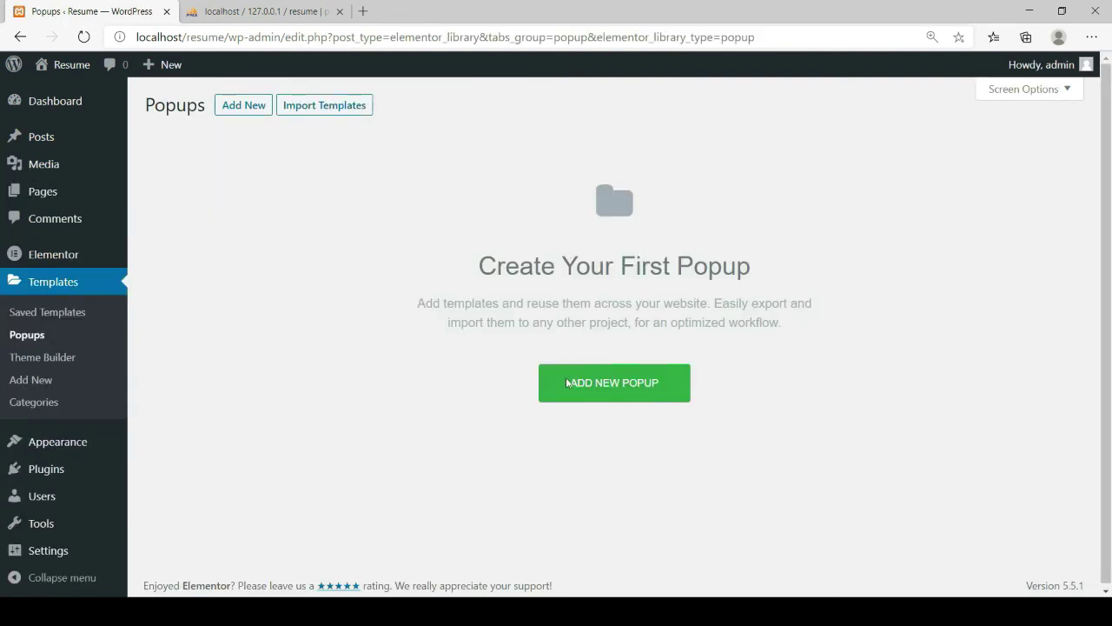
{"action": "left_click", "coordinate": [623, 395]}
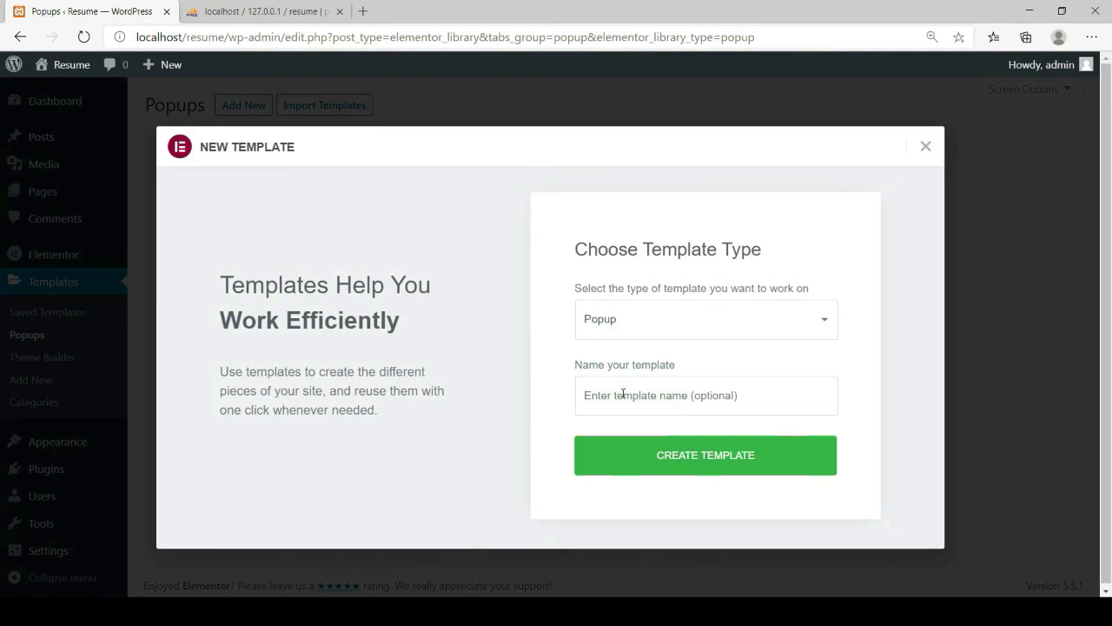
{"action": "left_click", "coordinate": [682, 398]}
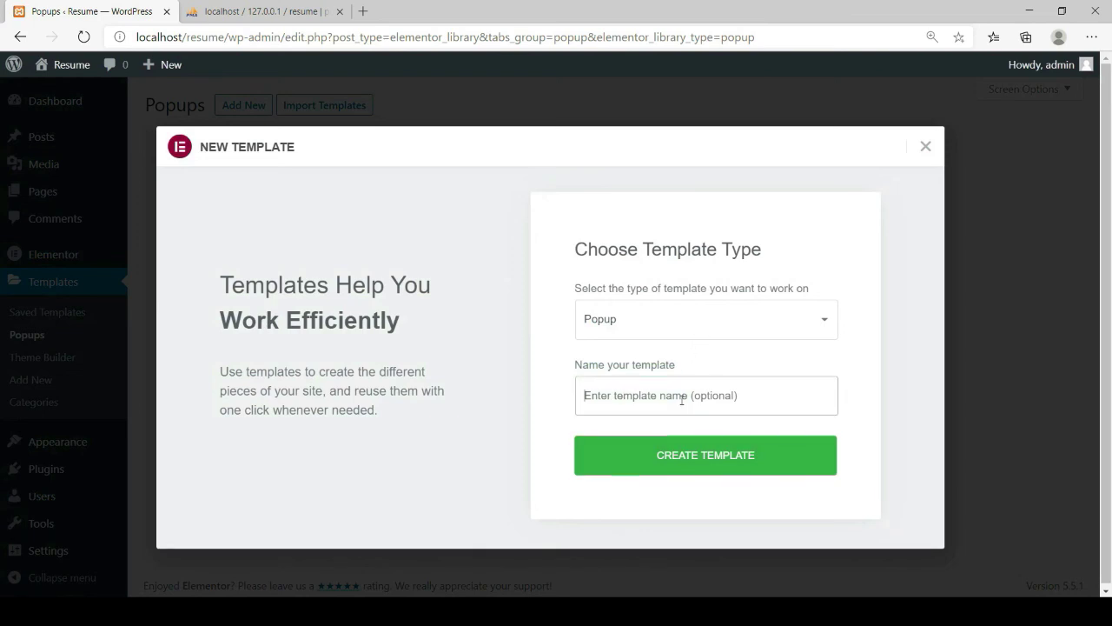
{"action": "left_click", "coordinate": [593, 437]}
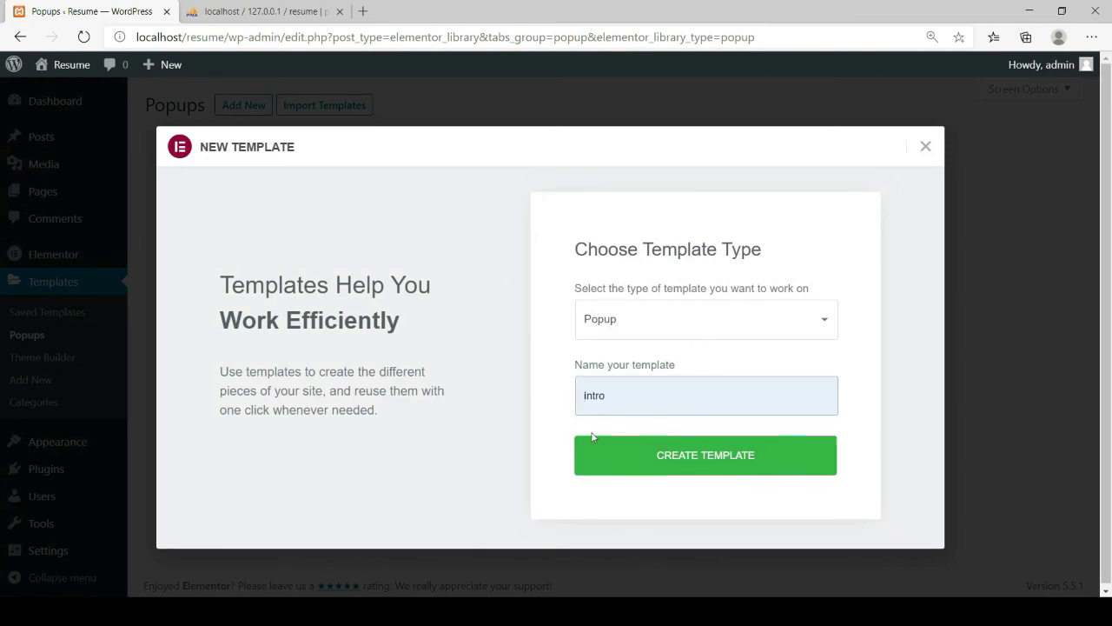
{"action": "left_click", "coordinate": [665, 463]}
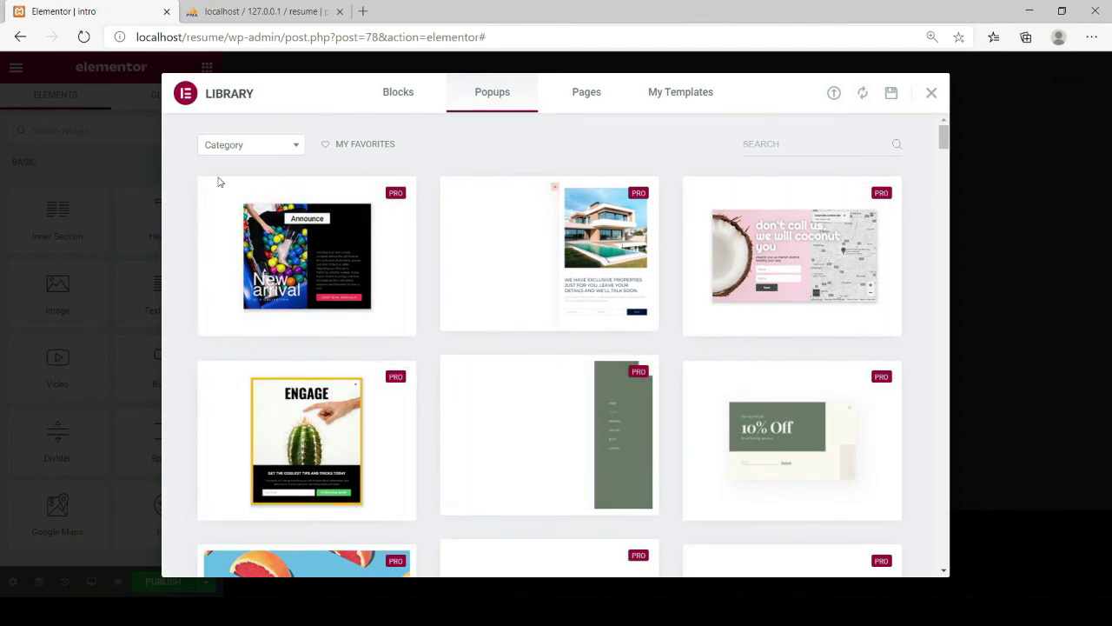
Add an Image widget showing the graduation portrait at Medium Large size to the popup
{"action": "left_click", "coordinate": [931, 96]}
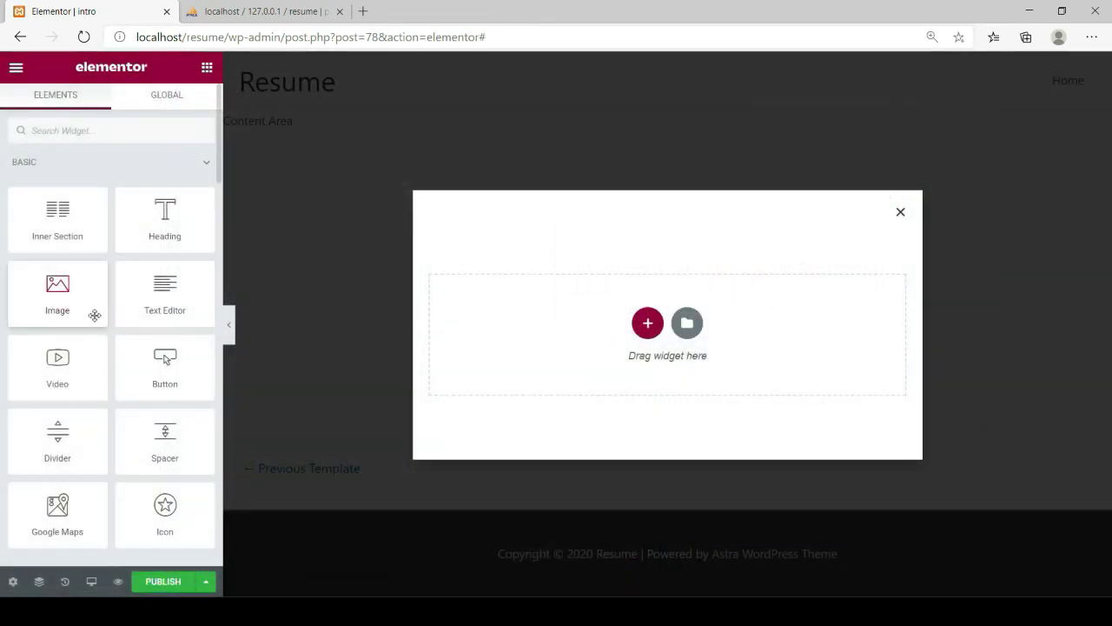
{"action": "left_click_drag", "start_coordinate": [51, 287], "coordinate": [651, 350]}
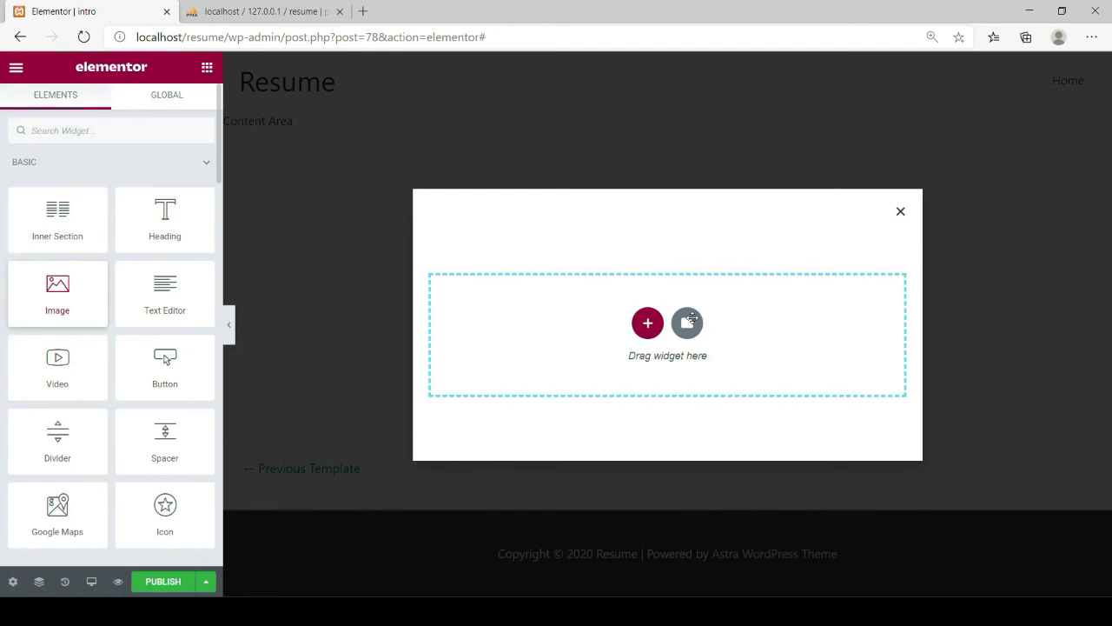
{"action": "left_click_drag", "start_coordinate": [688, 318], "coordinate": [692, 321]}
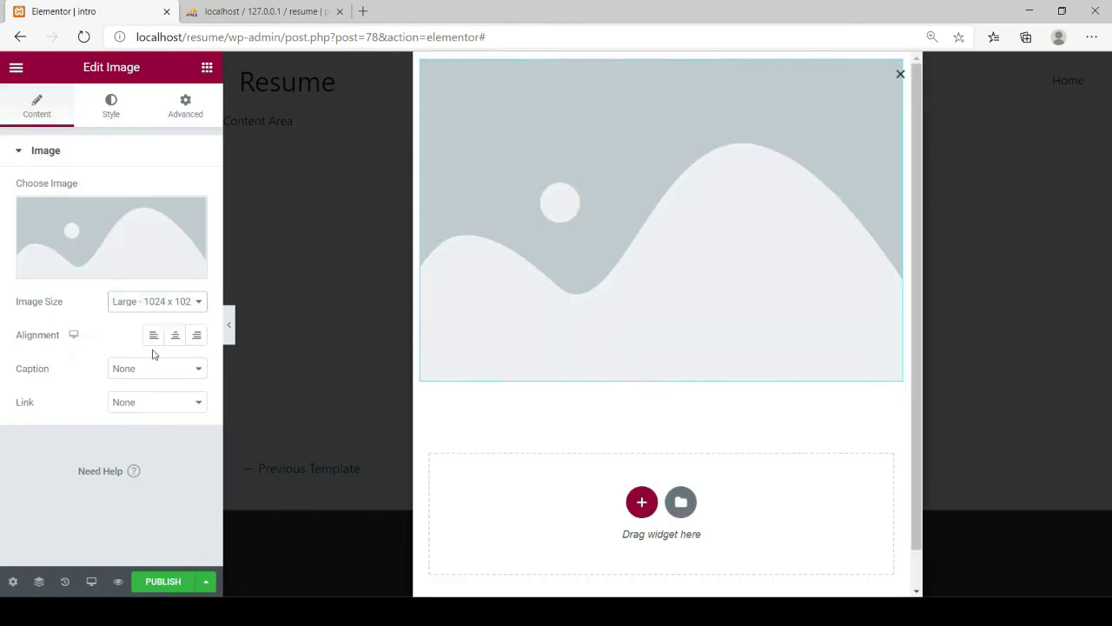
{"action": "left_click", "coordinate": [139, 300]}
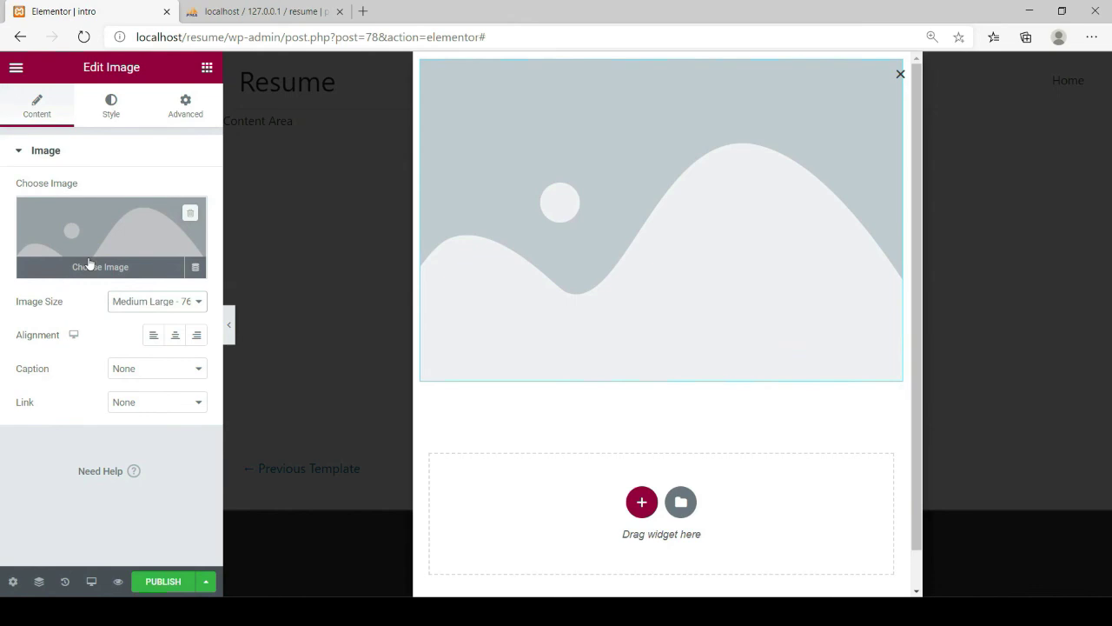
{"action": "left_click", "coordinate": [91, 269]}
{"action": "left_click", "coordinate": [69, 251]}
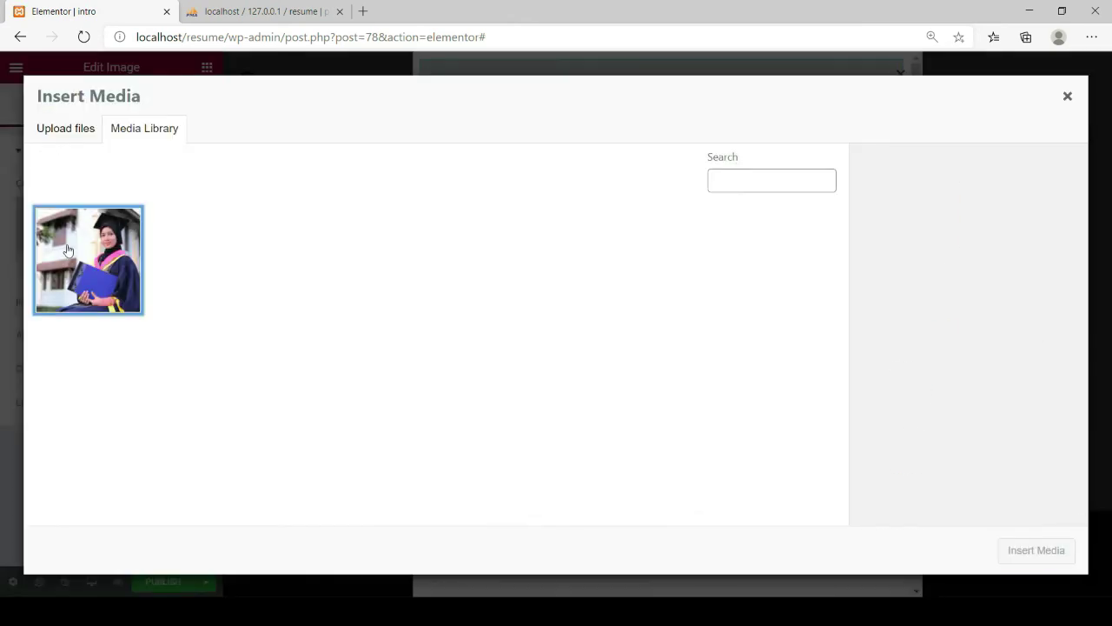
{"action": "left_click", "coordinate": [1034, 557]}
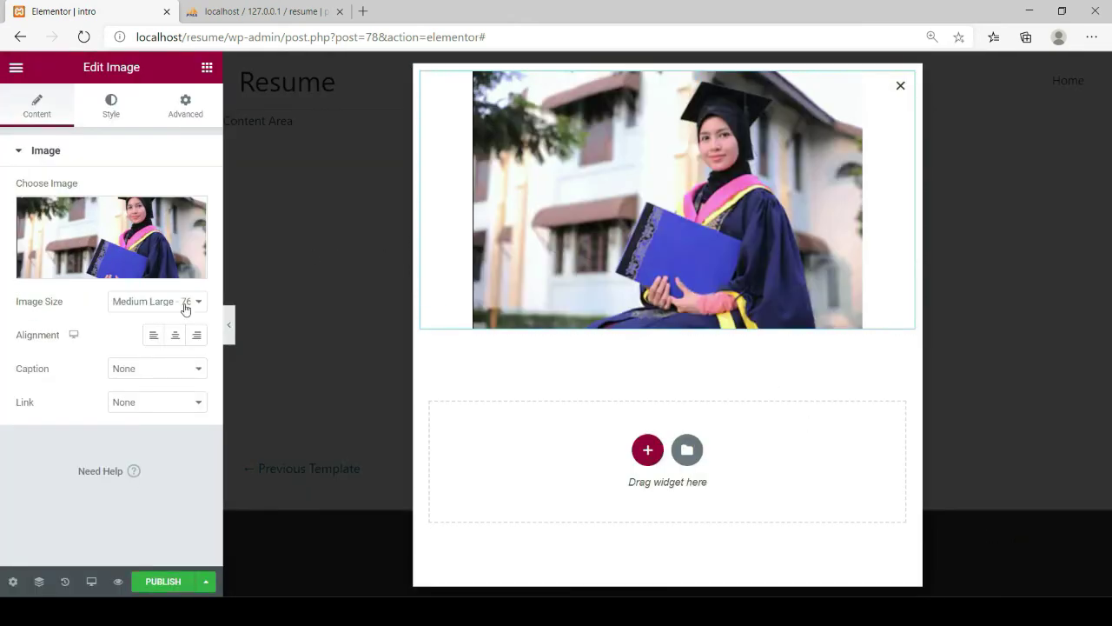
Add a Button labelled 'Download Resume' below the photo, linked to the pasted PDF URL
{"action": "left_click", "coordinate": [207, 69]}
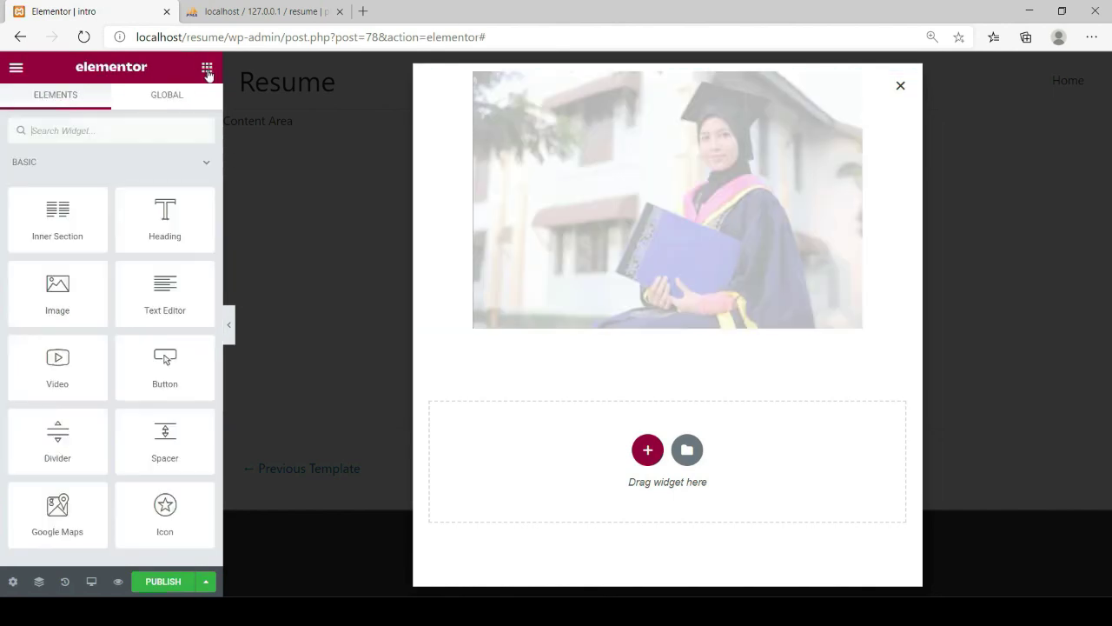
{"action": "left_click_drag", "start_coordinate": [165, 360], "coordinate": [669, 428]}
{"action": "left_click_drag", "start_coordinate": [154, 224], "coordinate": [108, 223]}
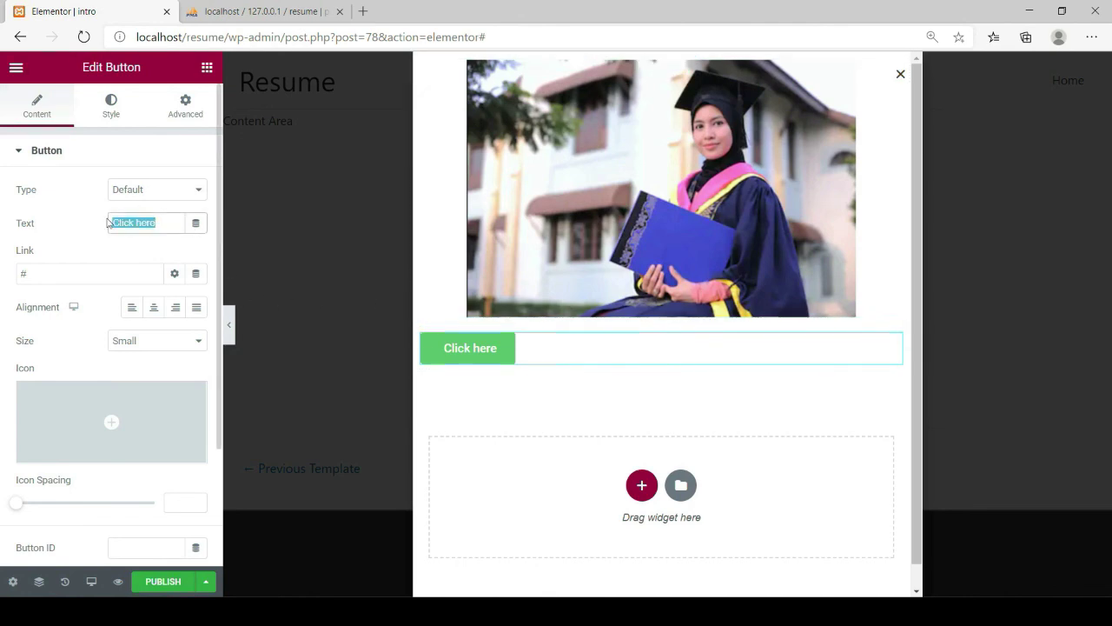
{"action": "type", "text": "Download"}
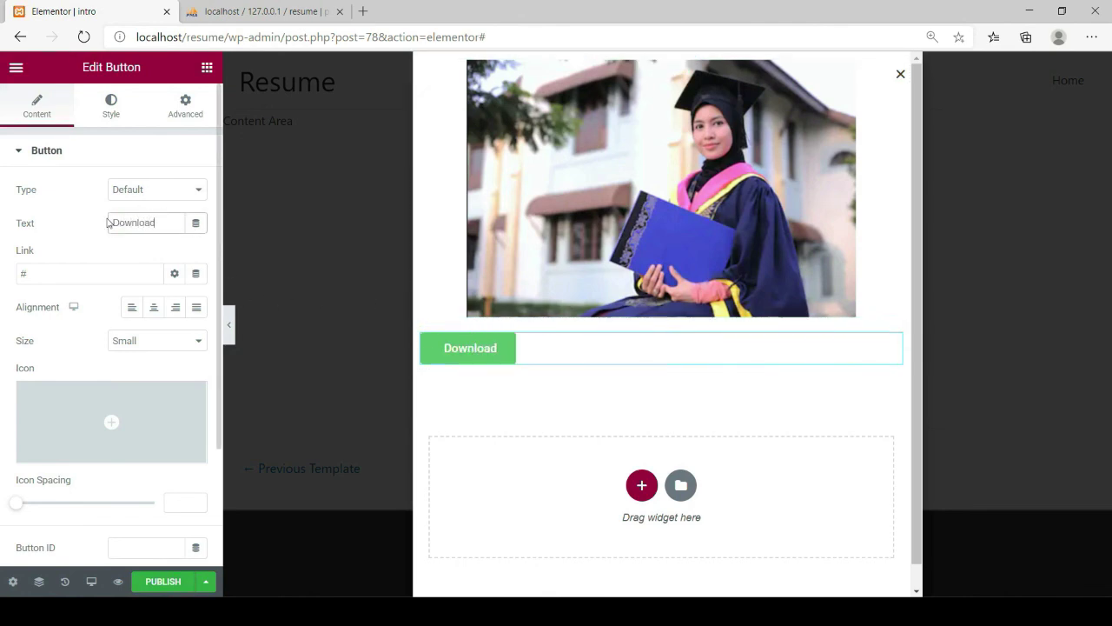
{"action": "type", "text": " Resume"}
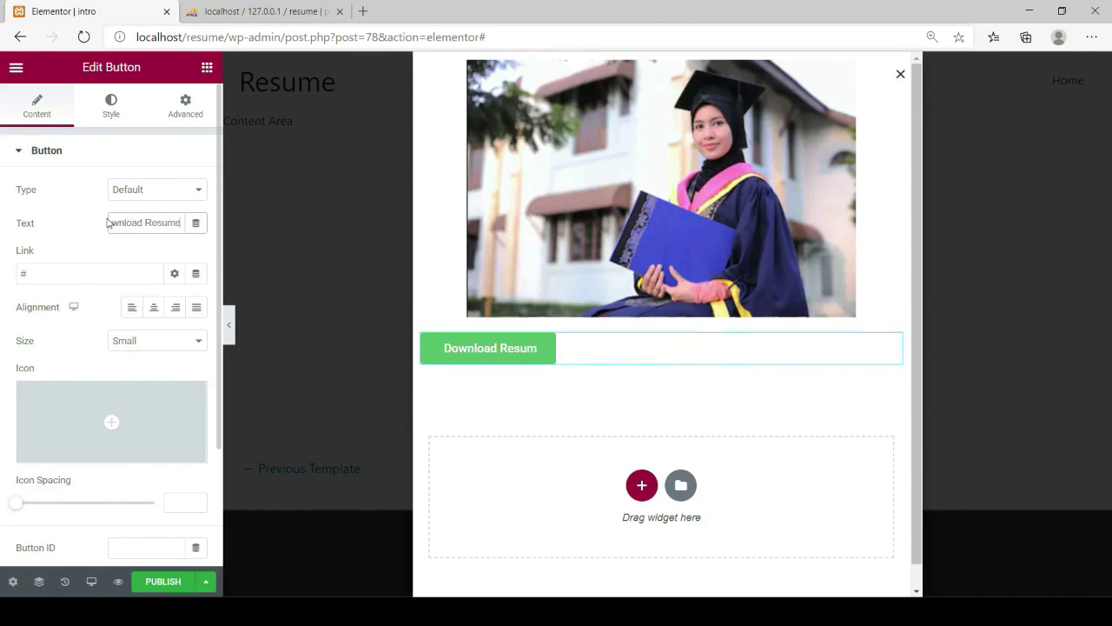
{"action": "left_click", "coordinate": [38, 276]}
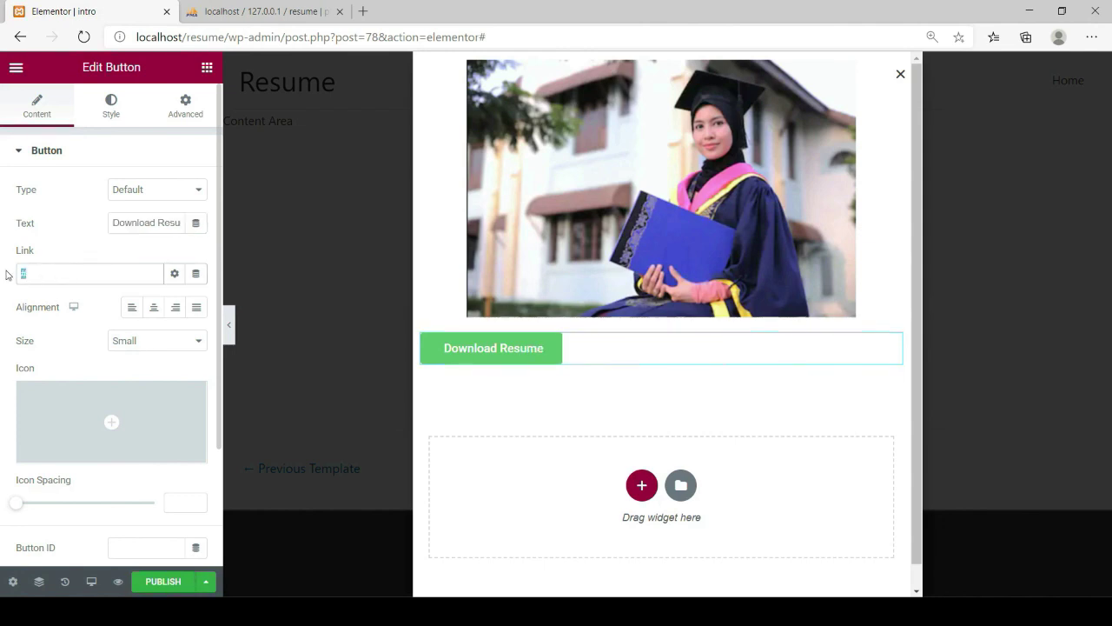
{"action": "key", "text": "ctrl+v"}
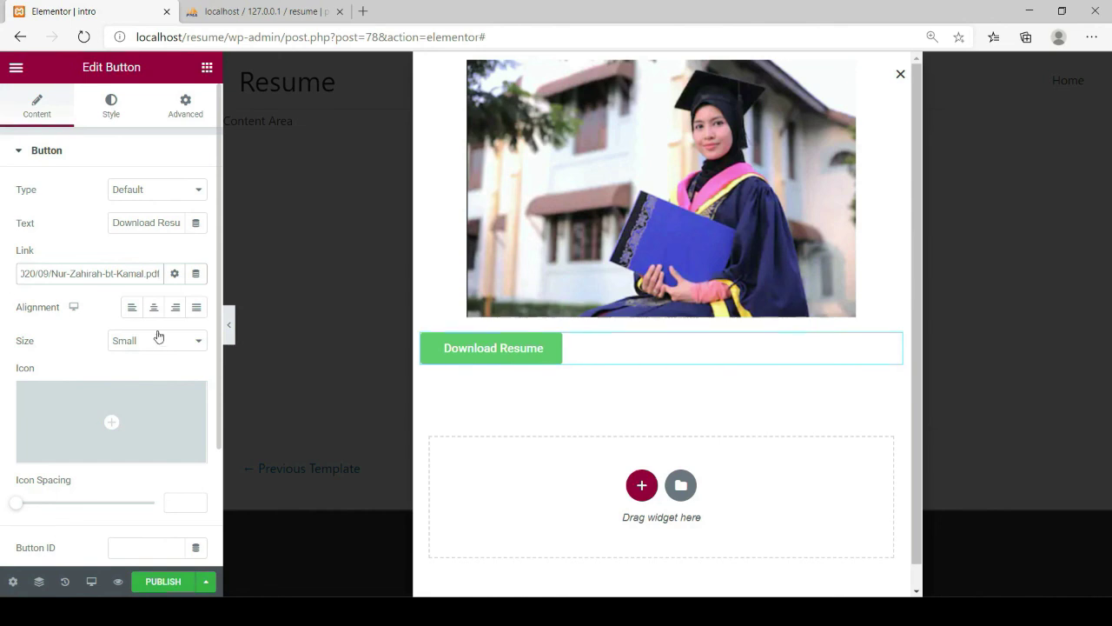
Centre the button and set its background colour to purple #6D61CE
{"action": "left_click", "coordinate": [154, 308]}
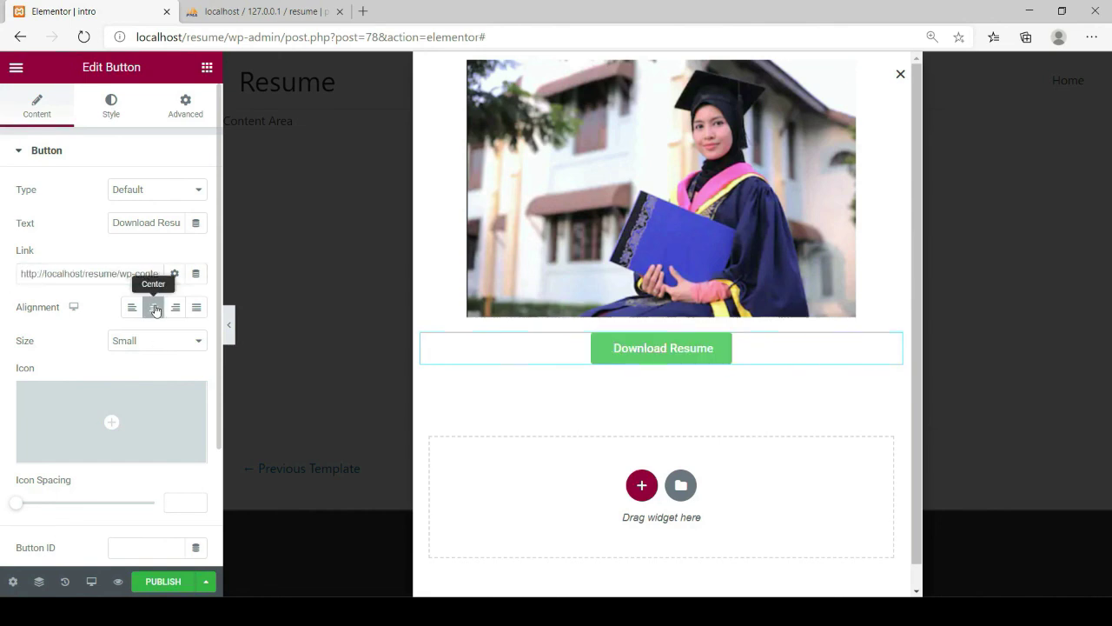
{"action": "left_click", "coordinate": [116, 119]}
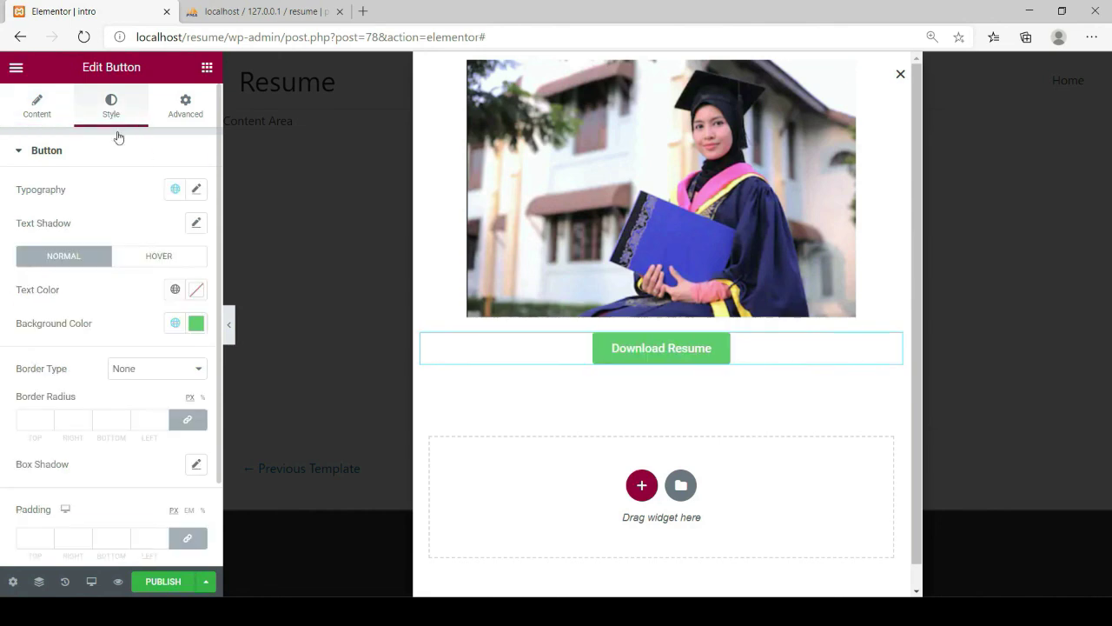
{"action": "left_click", "coordinate": [196, 325]}
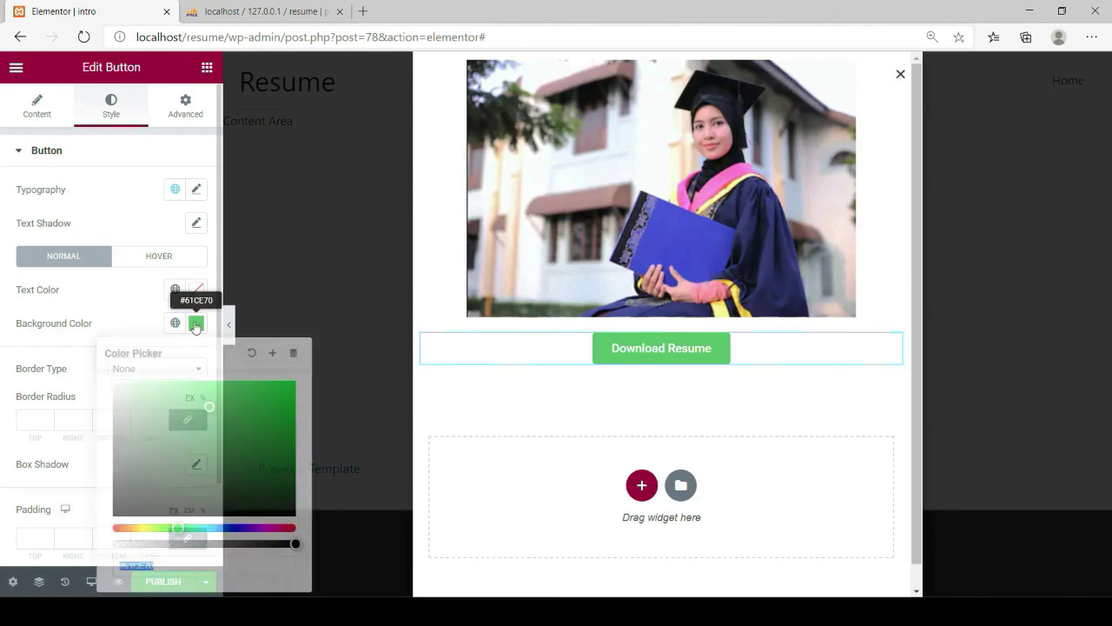
{"action": "left_click", "coordinate": [238, 528]}
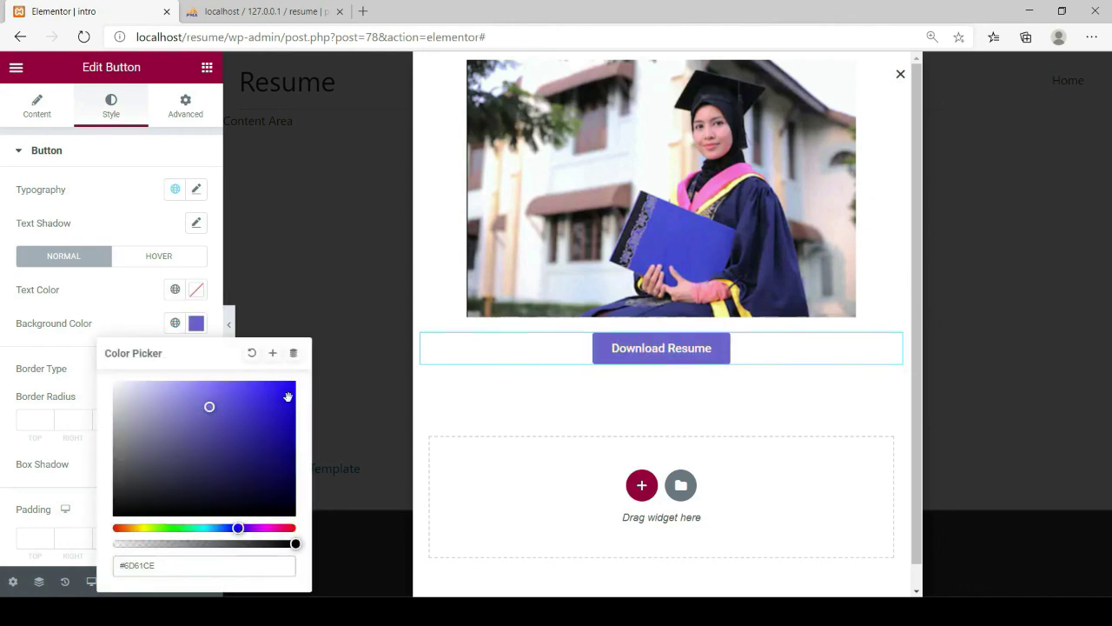
{"action": "left_click", "coordinate": [306, 245]}
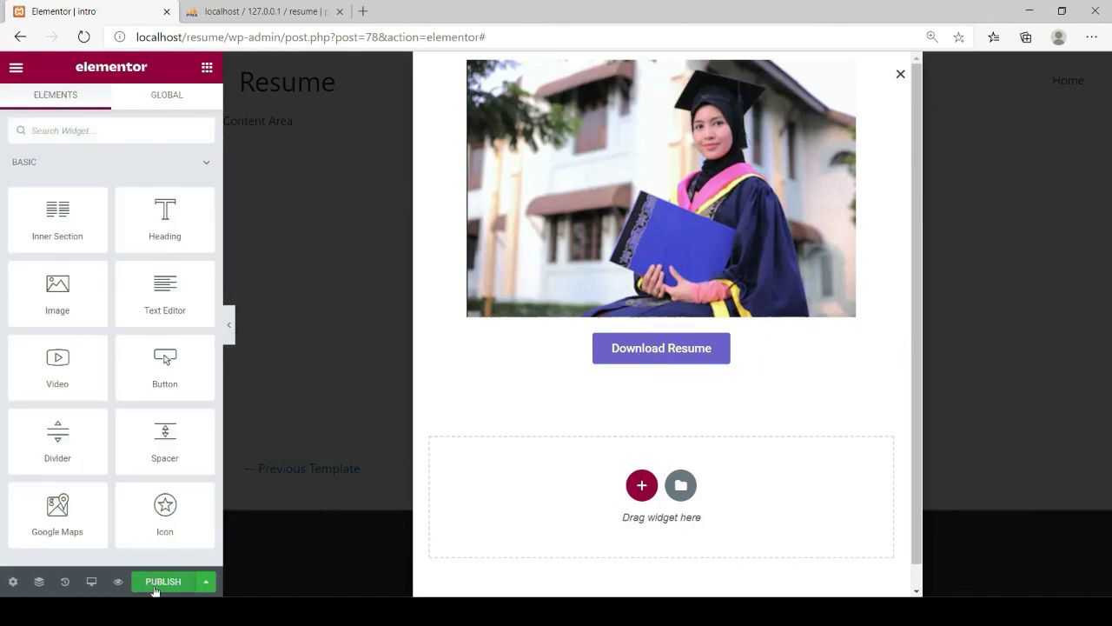
Give the popup the display condition Include > Singular > Front Page
{"action": "left_click", "coordinate": [161, 581]}
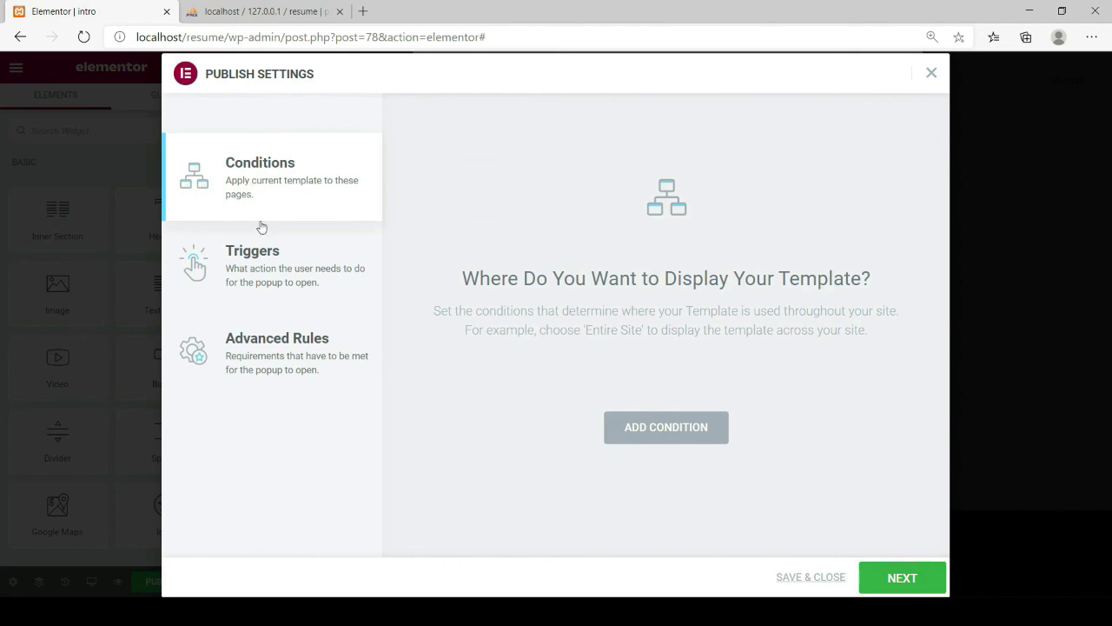
{"action": "left_click", "coordinate": [659, 429]}
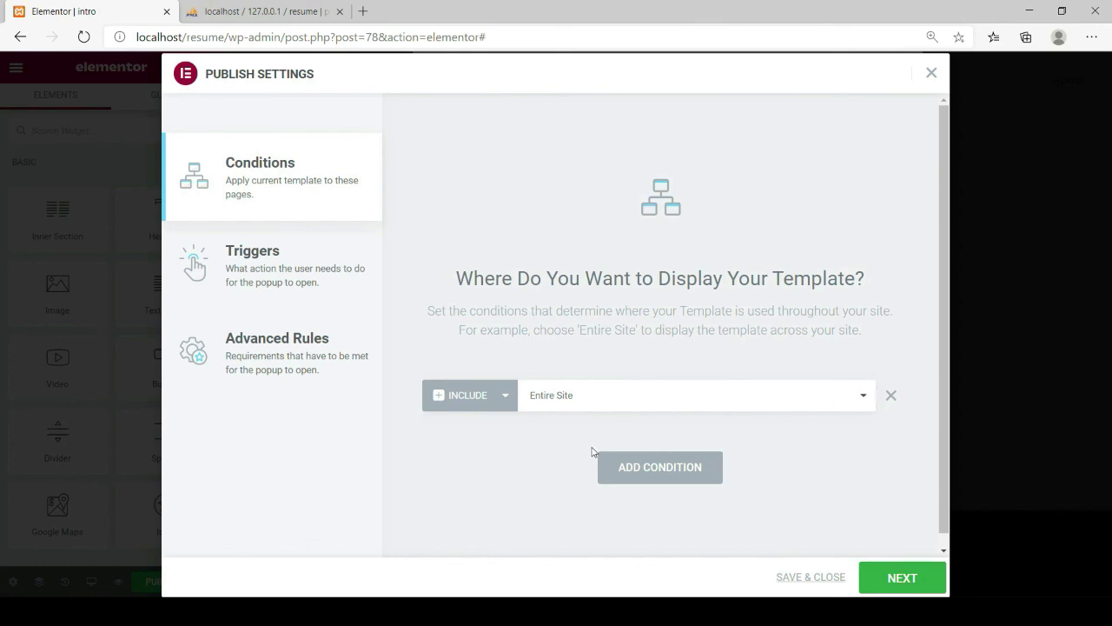
{"action": "key", "text": "Down"}
{"action": "key", "text": "Down"}
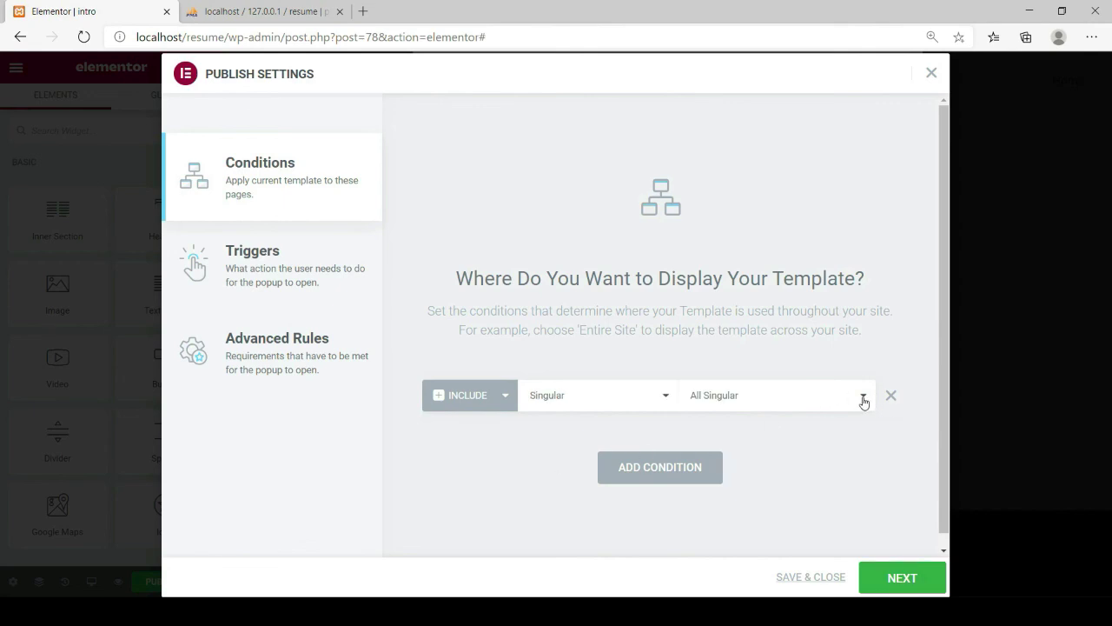
{"action": "key", "text": "Down"}
{"action": "left_click", "coordinate": [893, 581]}
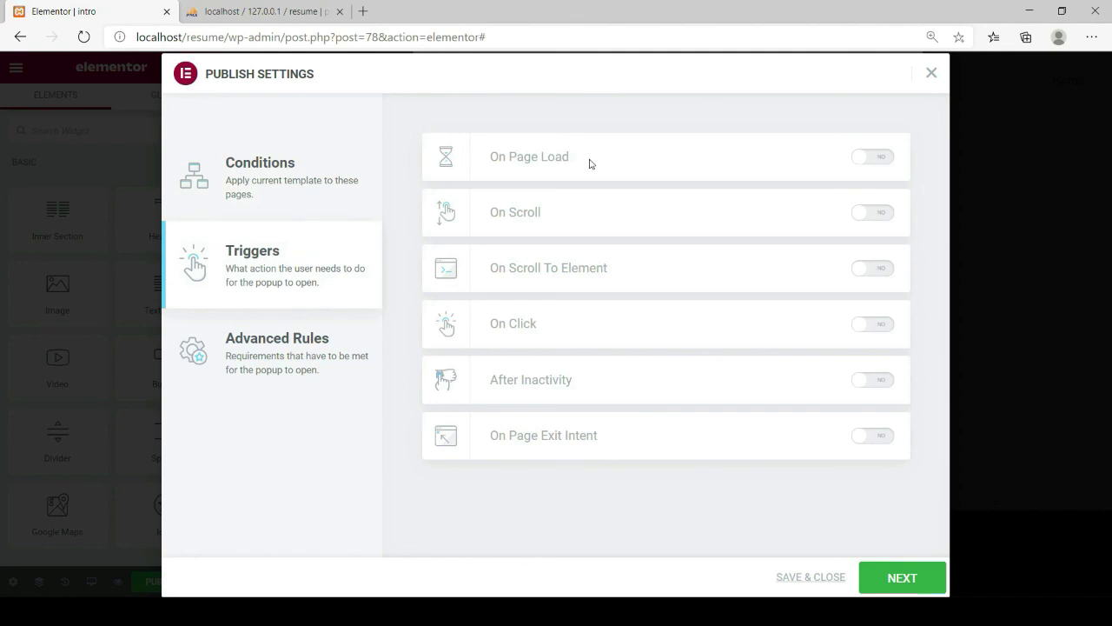
Turn on the On Page Load trigger with a 0.1-second delay, then save and close
{"action": "left_click", "coordinate": [884, 164]}
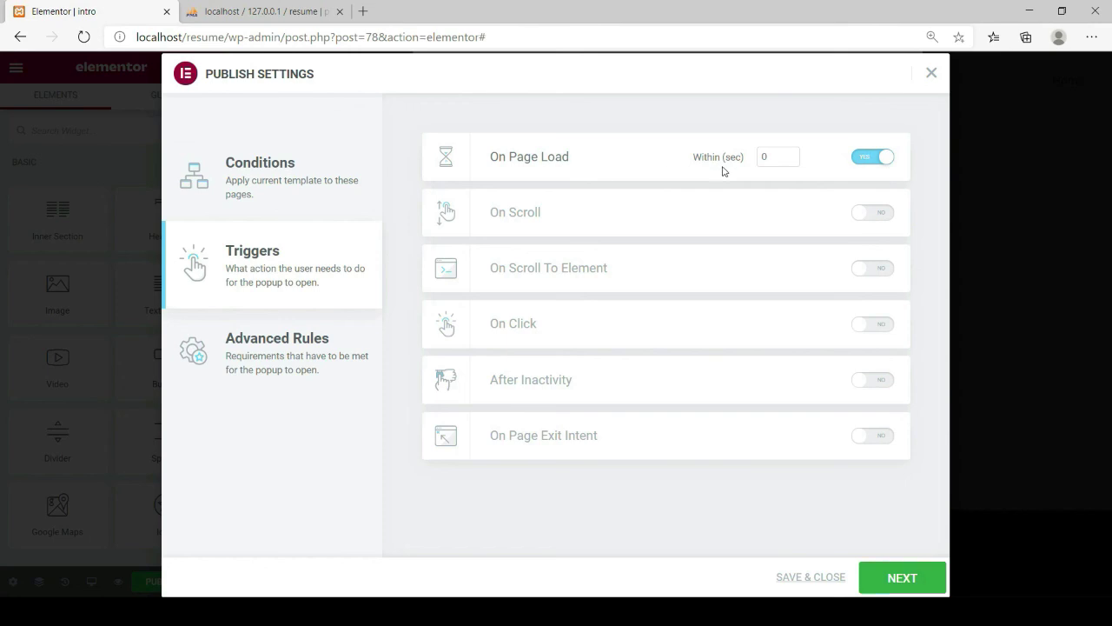
{"action": "left_click", "coordinate": [790, 154]}
{"action": "left_click", "coordinate": [883, 580]}
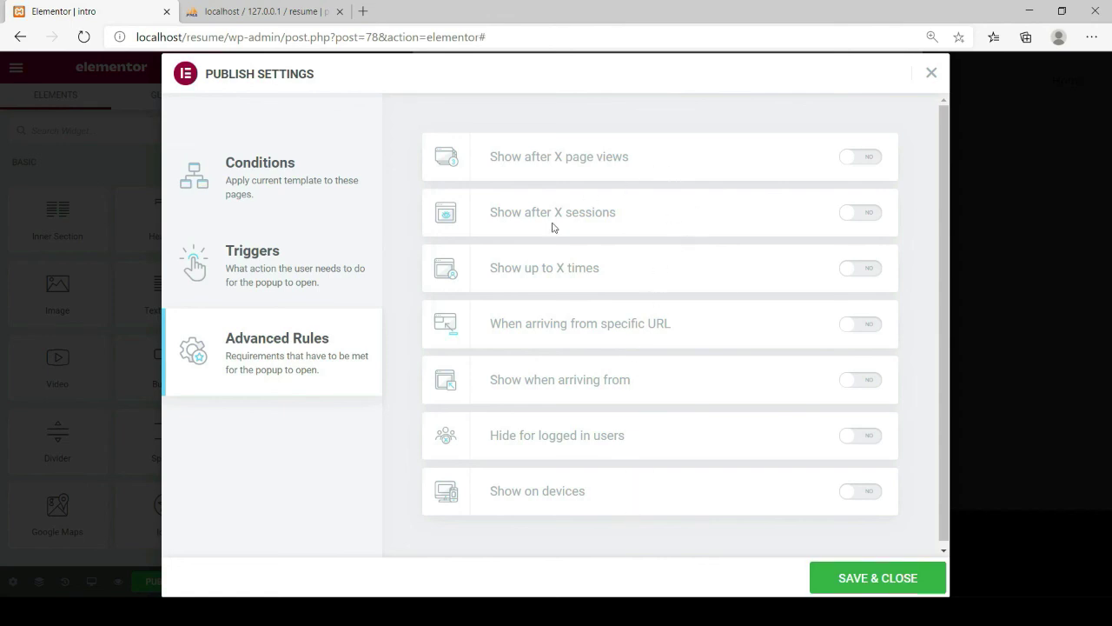
{"action": "left_click", "coordinate": [859, 581]}
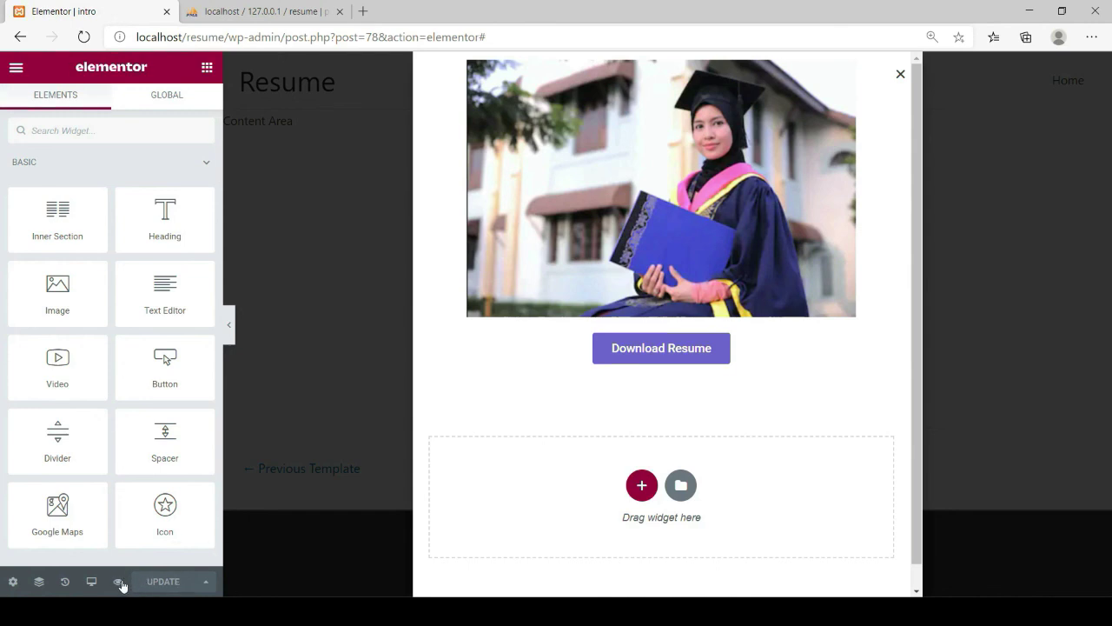
Exit the Elementor editor to the WordPress dashboard's Settings > Reading page
{"action": "left_click", "coordinate": [13, 70]}
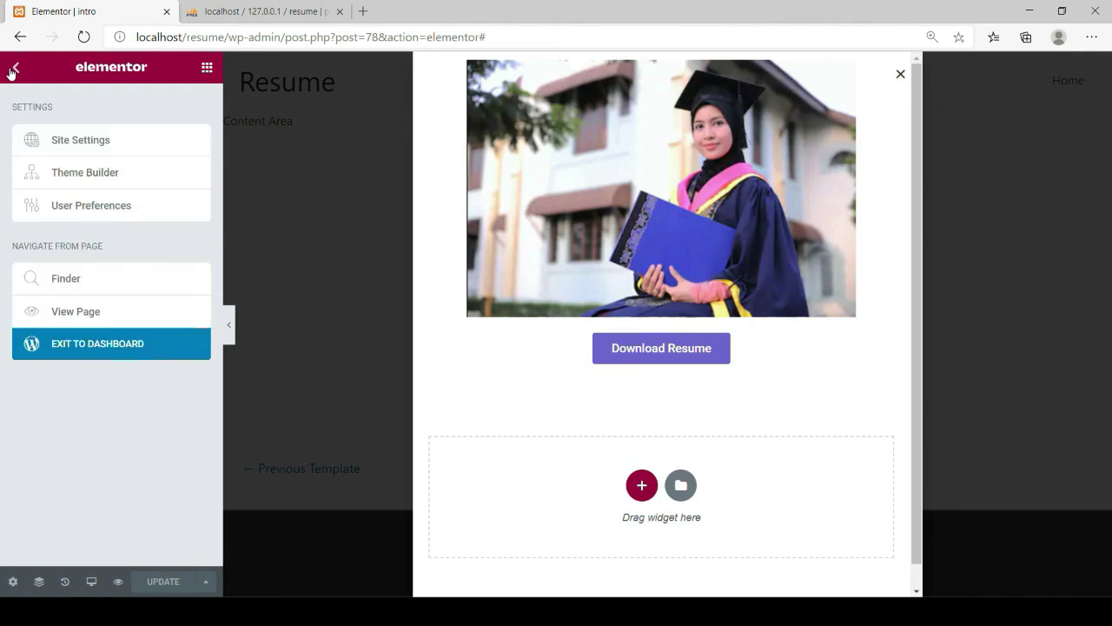
{"action": "left_click", "coordinate": [88, 346]}
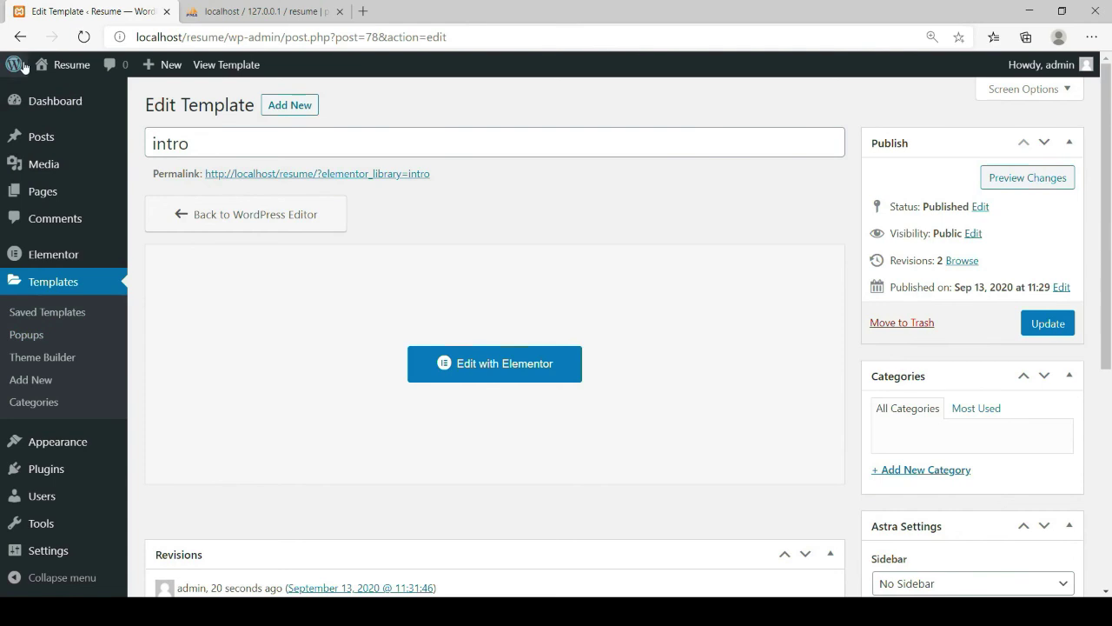
{"action": "mouse_move", "coordinate": [39, 104]}
{"action": "mouse_move", "coordinate": [60, 554]}
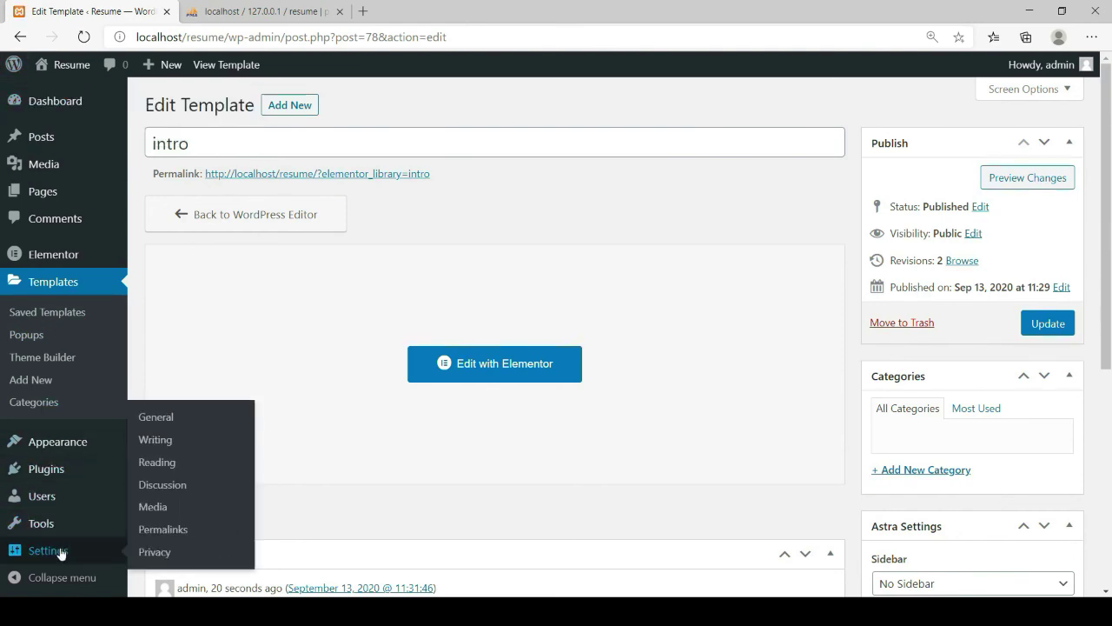
{"action": "left_click", "coordinate": [160, 469]}
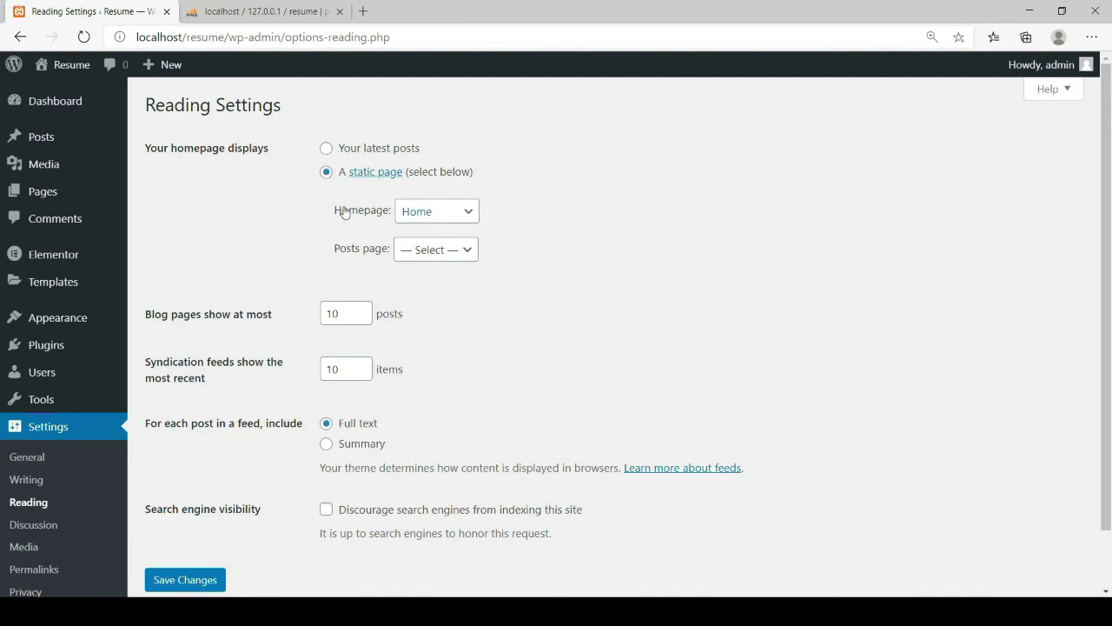
Set the static page Home as homepage, save, and open the live site in a new tab
{"action": "left_click", "coordinate": [469, 217]}
{"action": "scroll", "coordinate": [252, 435], "scroll_direction": "down", "scroll_amount": 1}
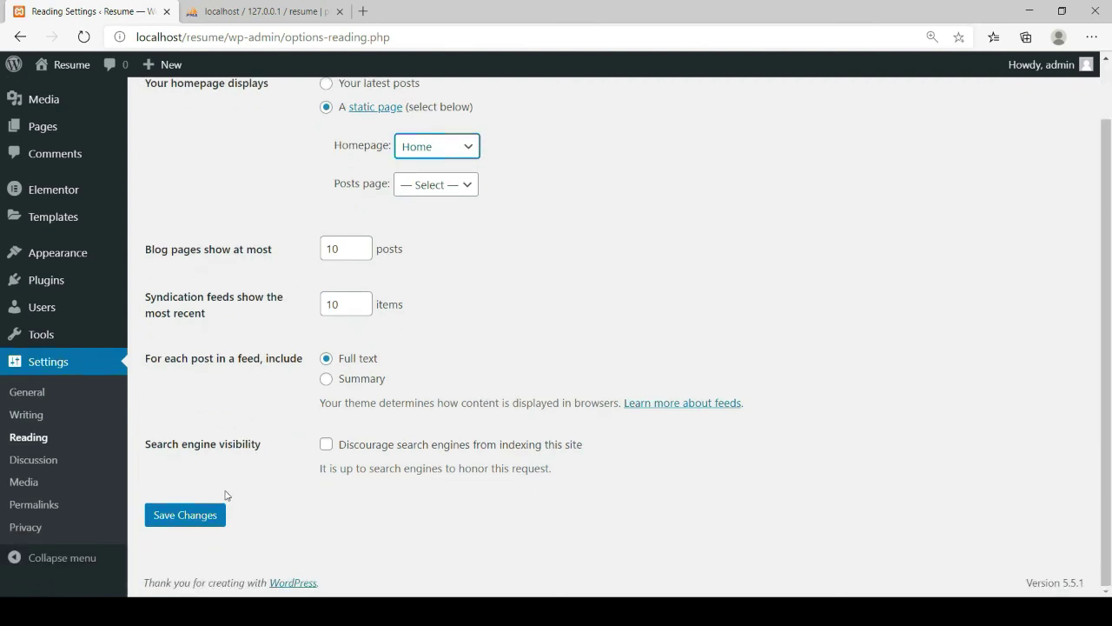
{"action": "left_click", "coordinate": [202, 515]}
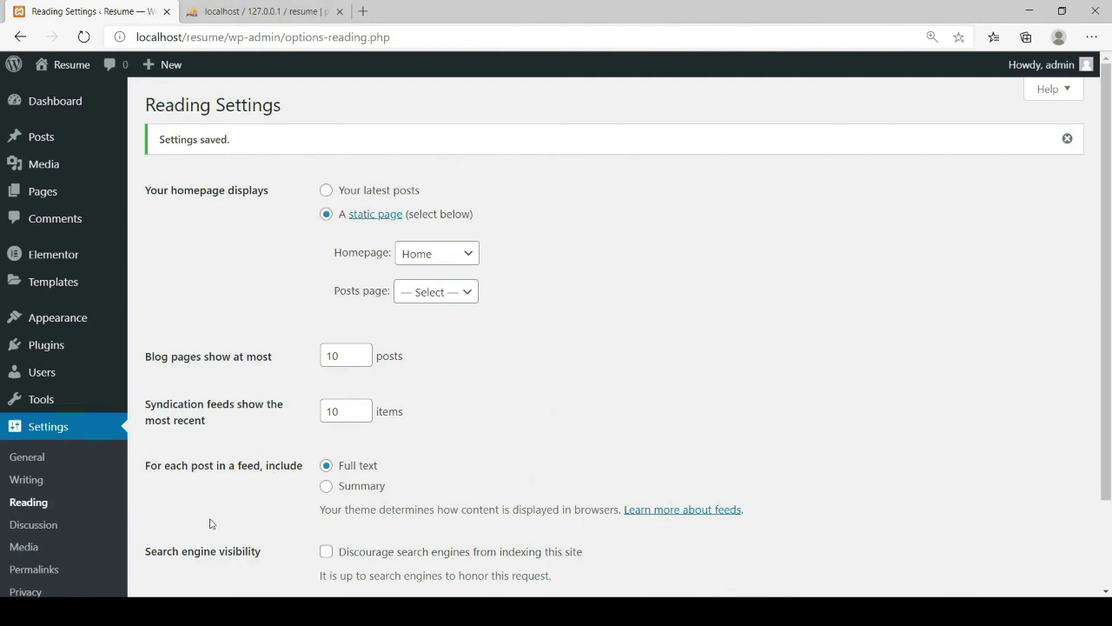
{"action": "mouse_move", "coordinate": [51, 68]}
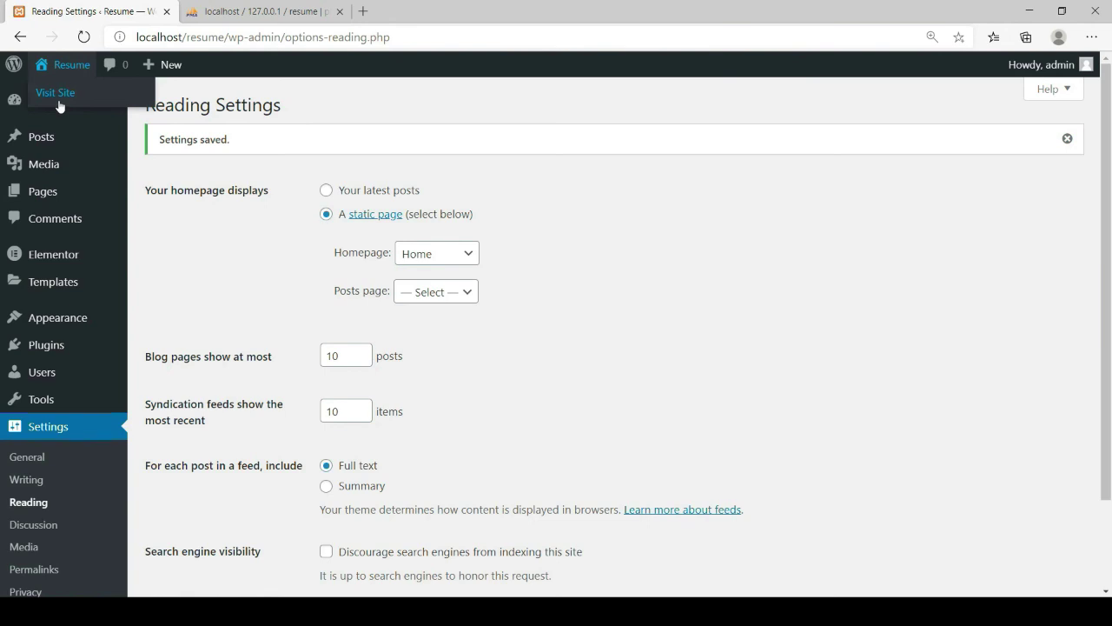
{"action": "middle_click", "coordinate": [118, 102]}
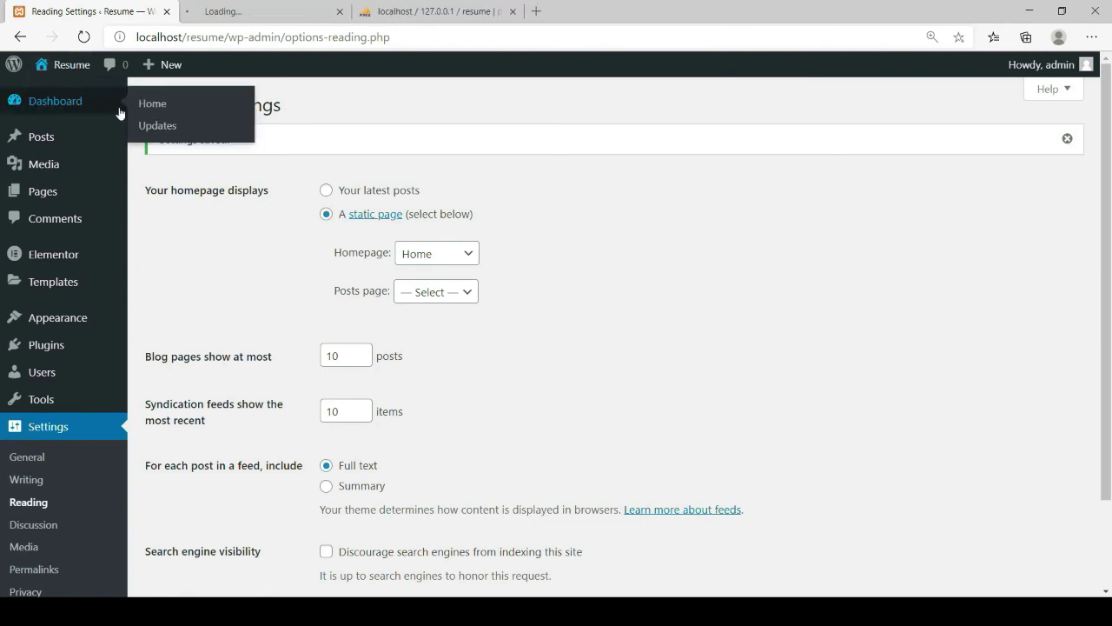
{"action": "left_click", "coordinate": [235, 15]}
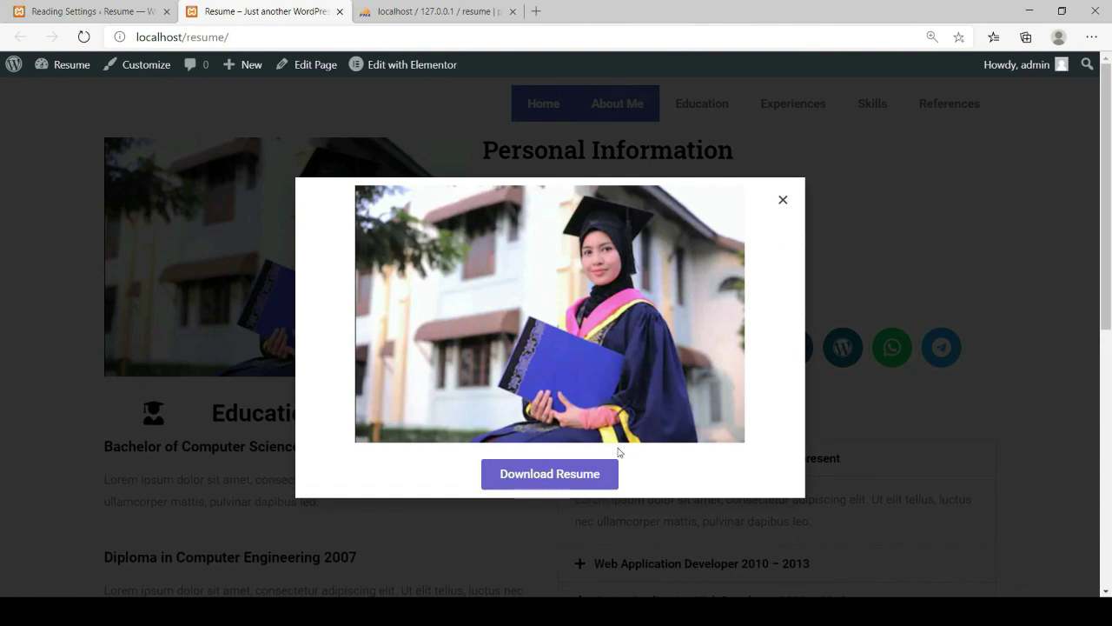
{"action": "left_click", "coordinate": [572, 483]}
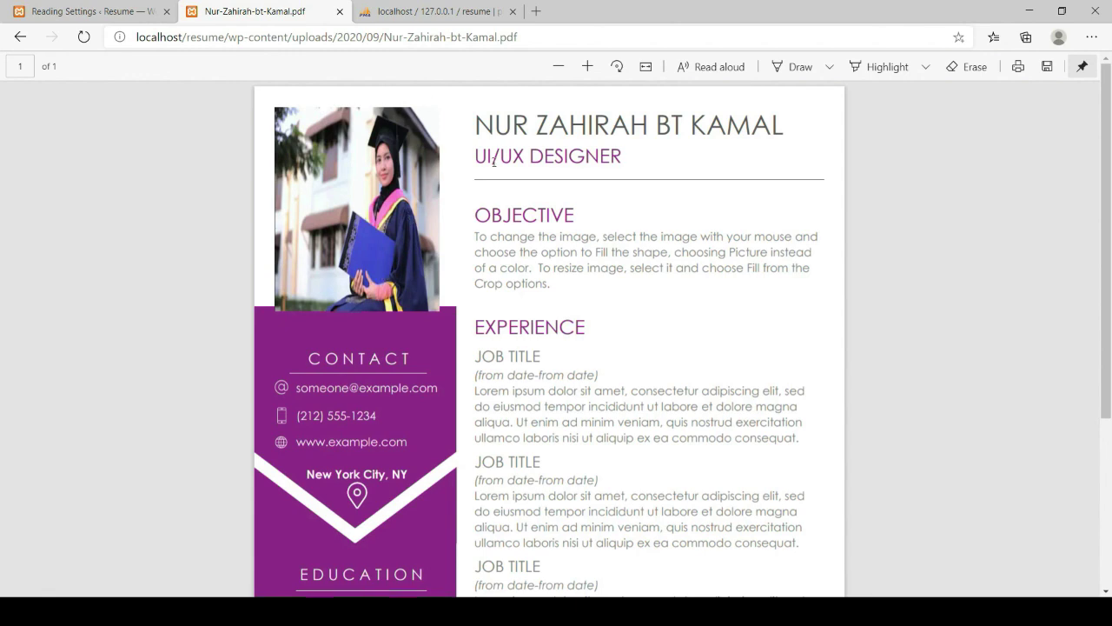
{"action": "left_click", "coordinate": [18, 38]}
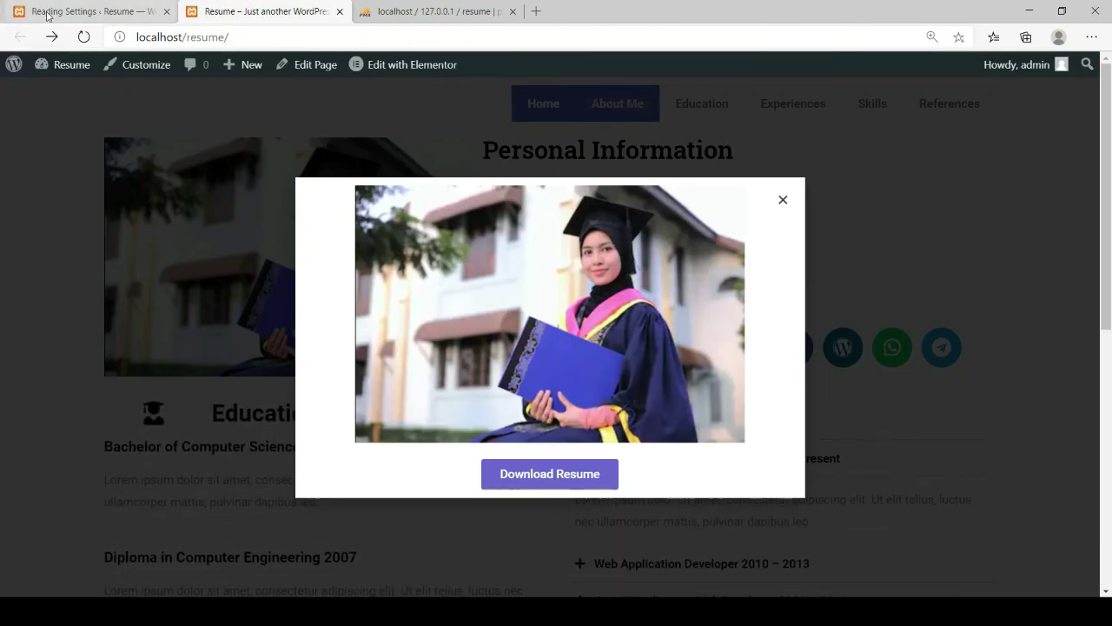
{"action": "left_click", "coordinate": [48, 14]}
Open the intro popup template in Elementor from the saved popups list
{"action": "mouse_move", "coordinate": [22, 391]}
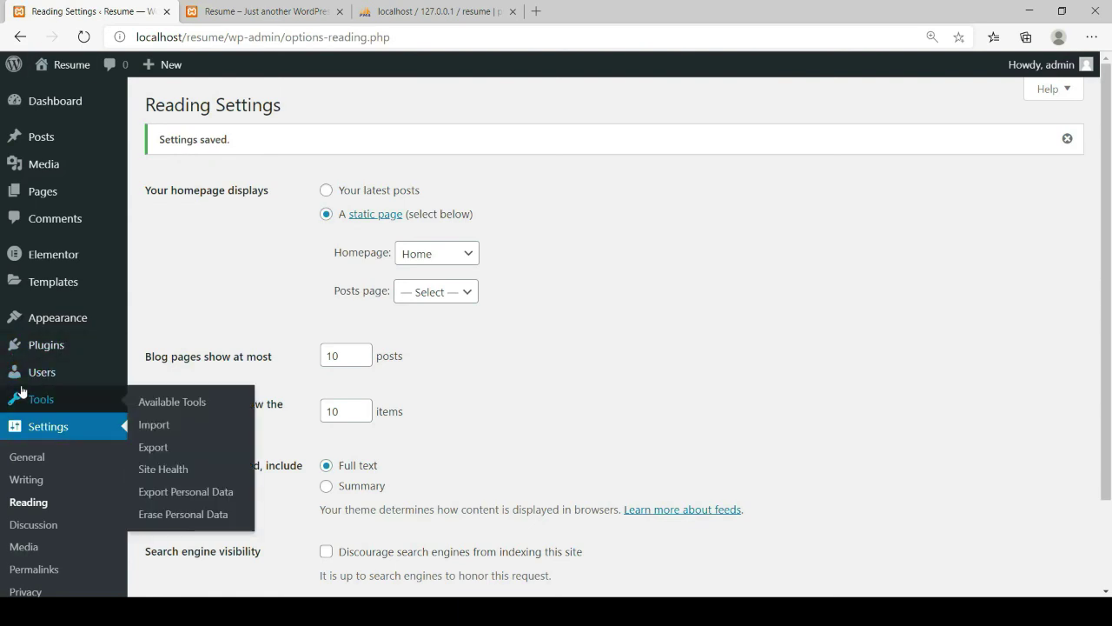
{"action": "mouse_move", "coordinate": [48, 286]}
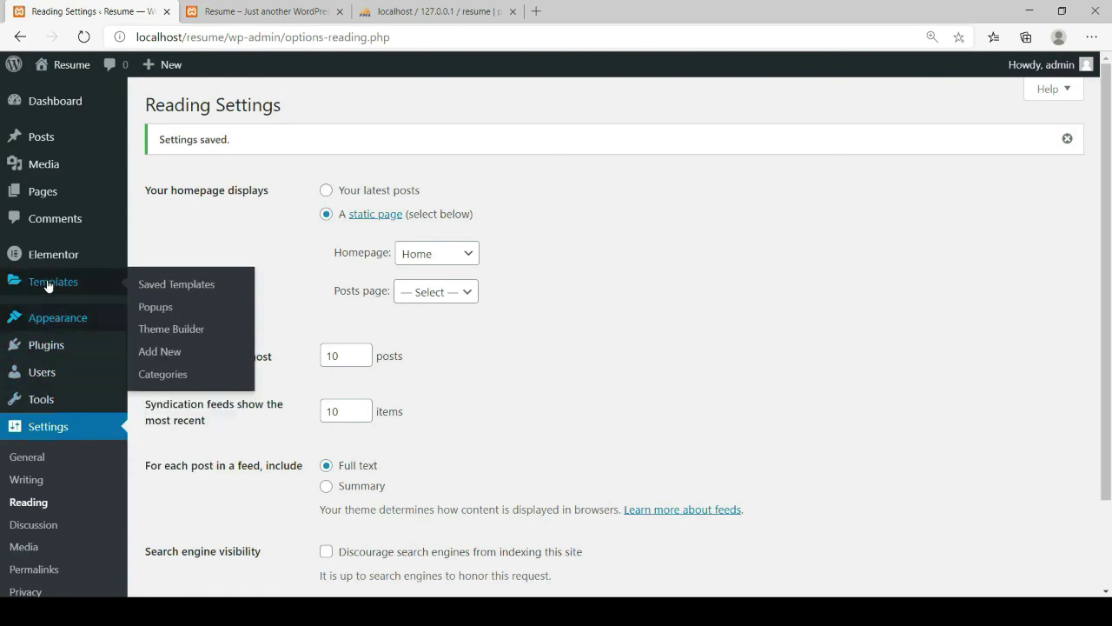
{"action": "left_click", "coordinate": [155, 315]}
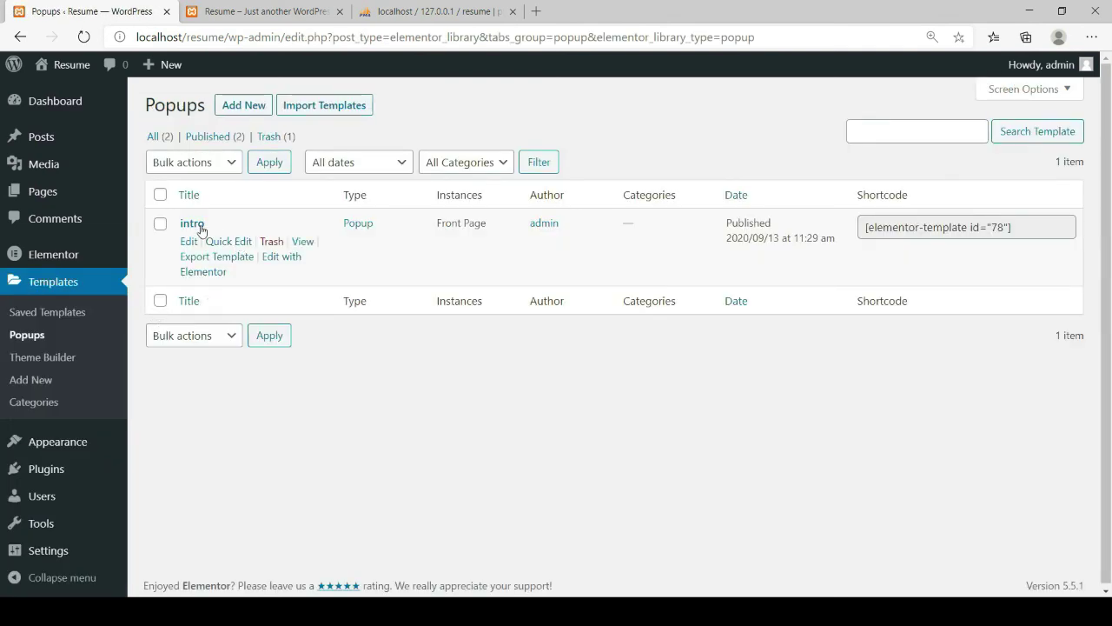
{"action": "left_click", "coordinate": [215, 273]}
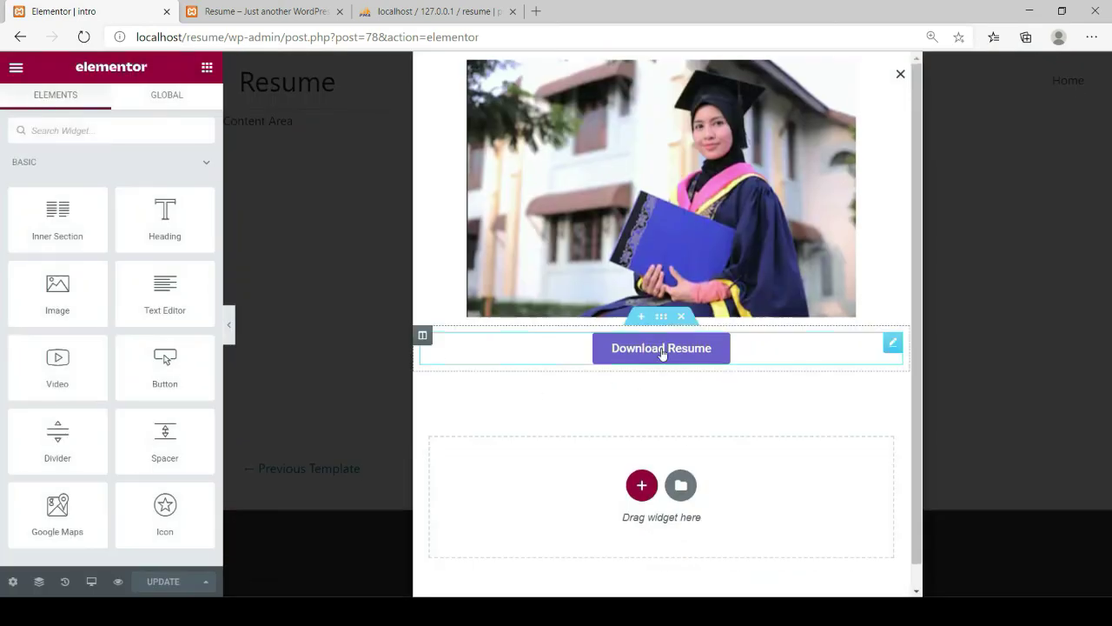
Make the Download Resume button link open in a new window, update the popup, and exit to the dashboard
{"action": "left_click", "coordinate": [893, 342]}
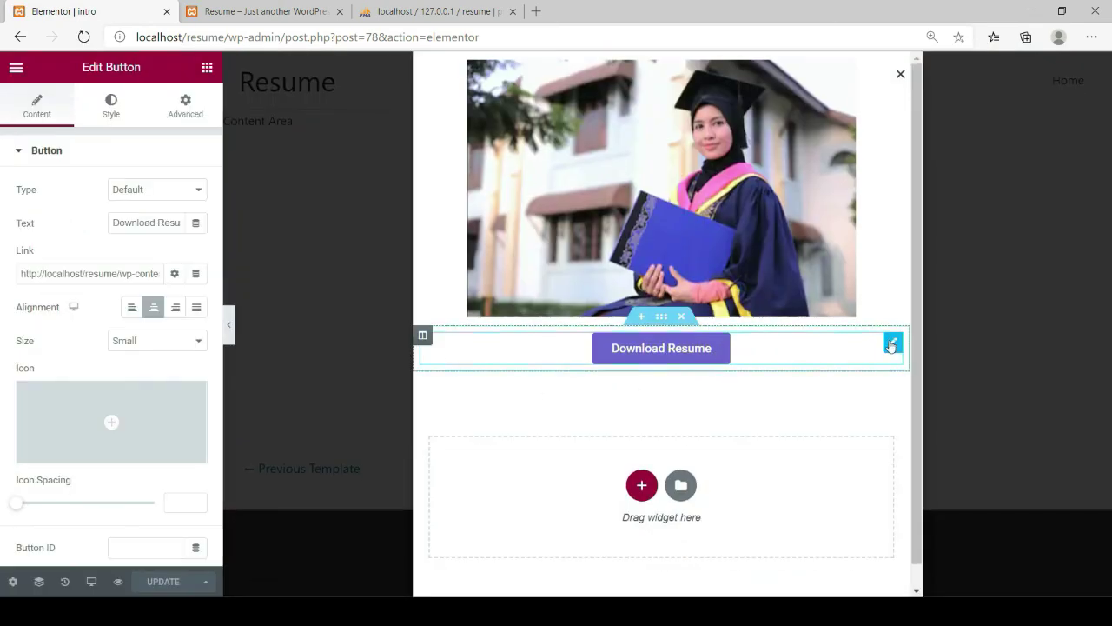
{"action": "left_click", "coordinate": [175, 275]}
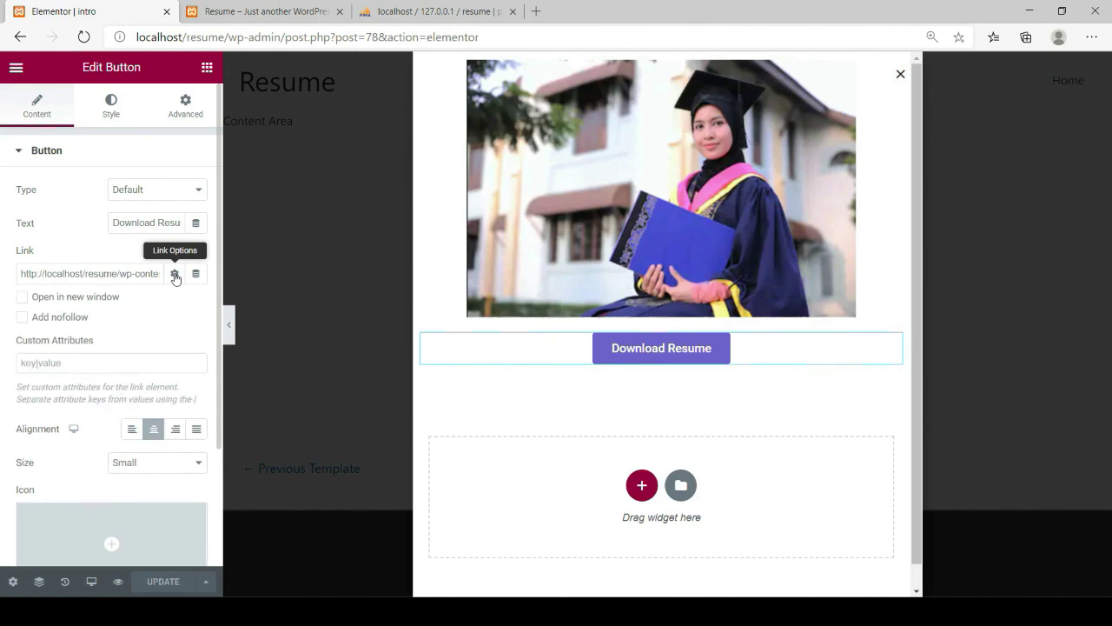
{"action": "left_click", "coordinate": [23, 300]}
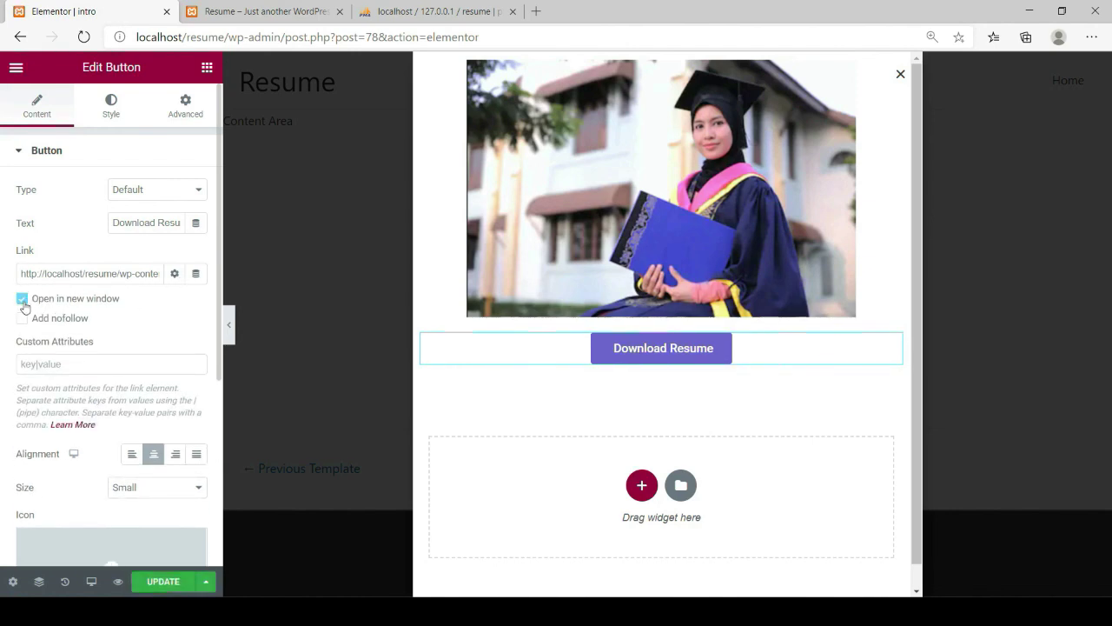
{"action": "left_click", "coordinate": [152, 580]}
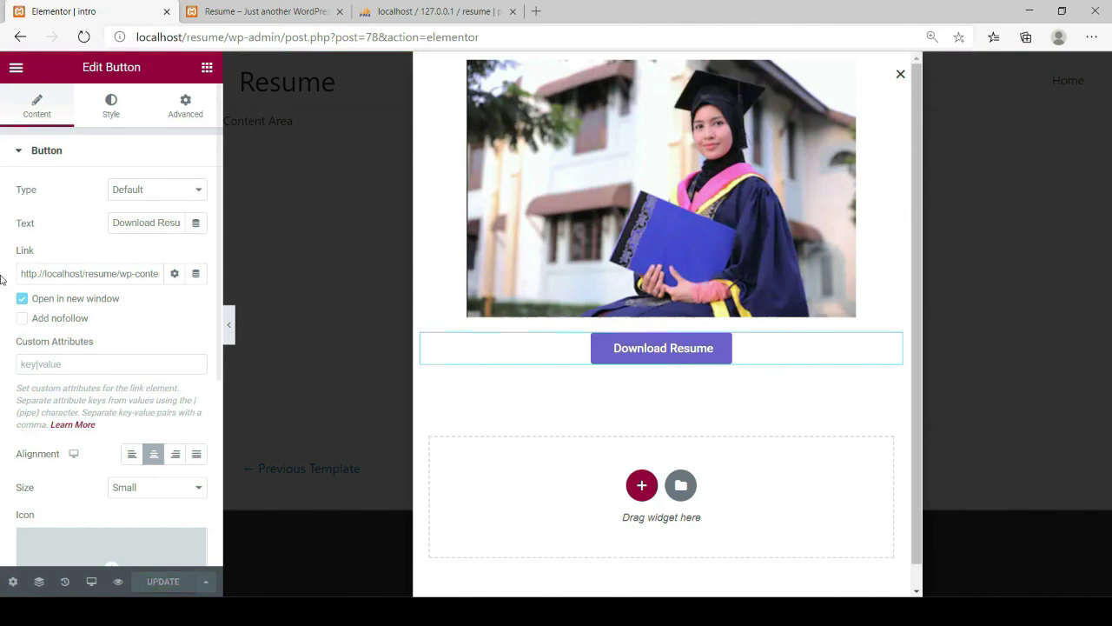
{"action": "left_click", "coordinate": [14, 70]}
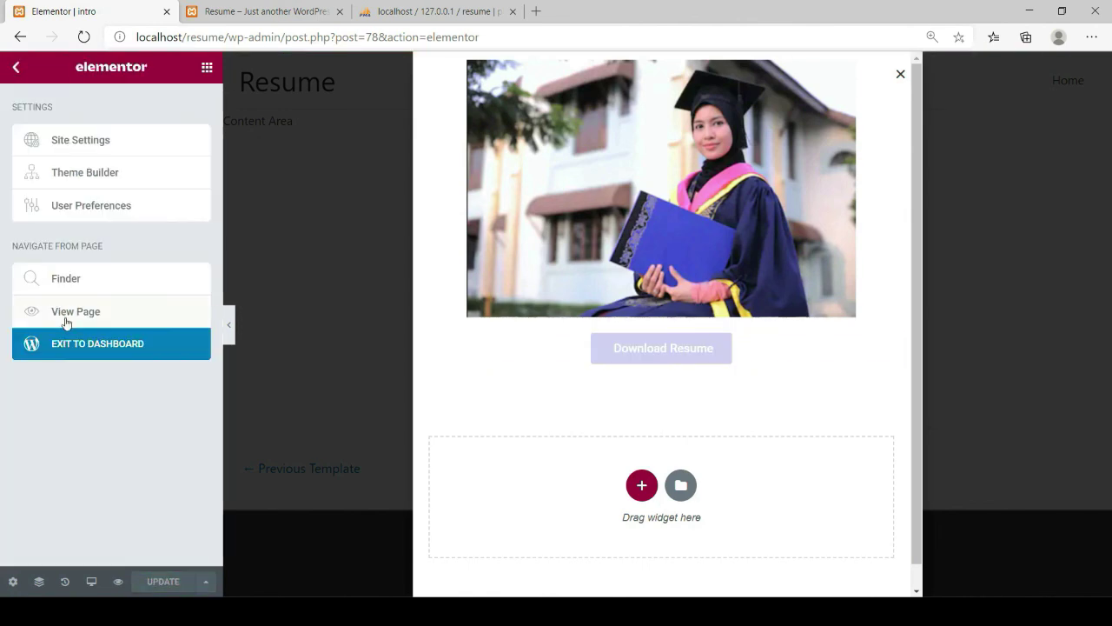
{"action": "left_click", "coordinate": [77, 343]}
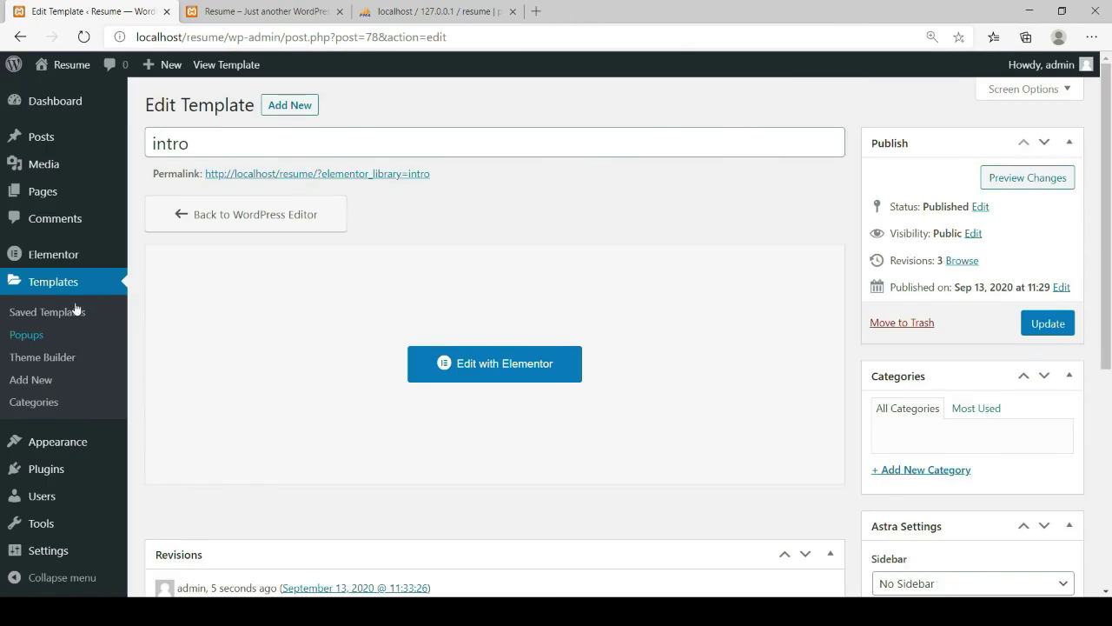
Close the outdated site tab and reopen the live resume site in a new tab
{"action": "mouse_move", "coordinate": [54, 73]}
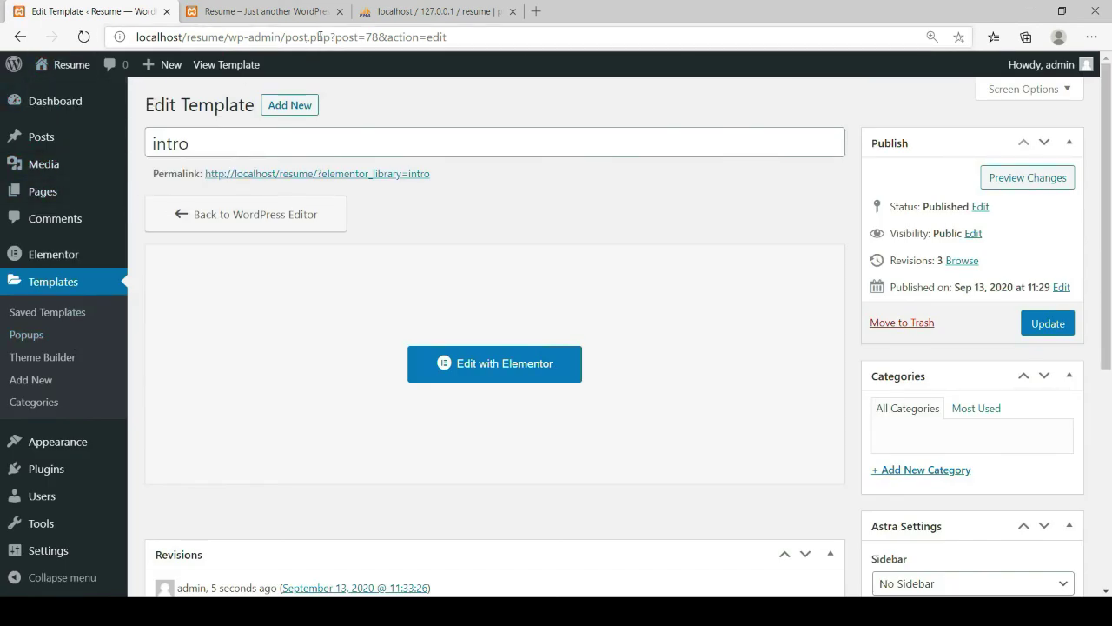
{"action": "left_click", "coordinate": [340, 11]}
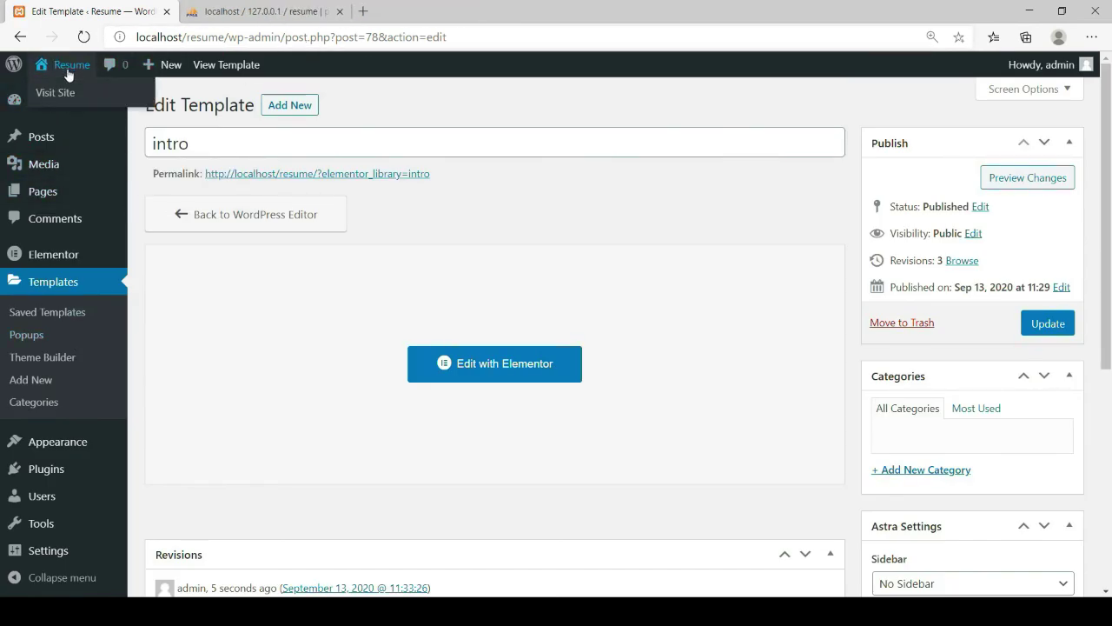
{"action": "middle_click", "coordinate": [90, 108]}
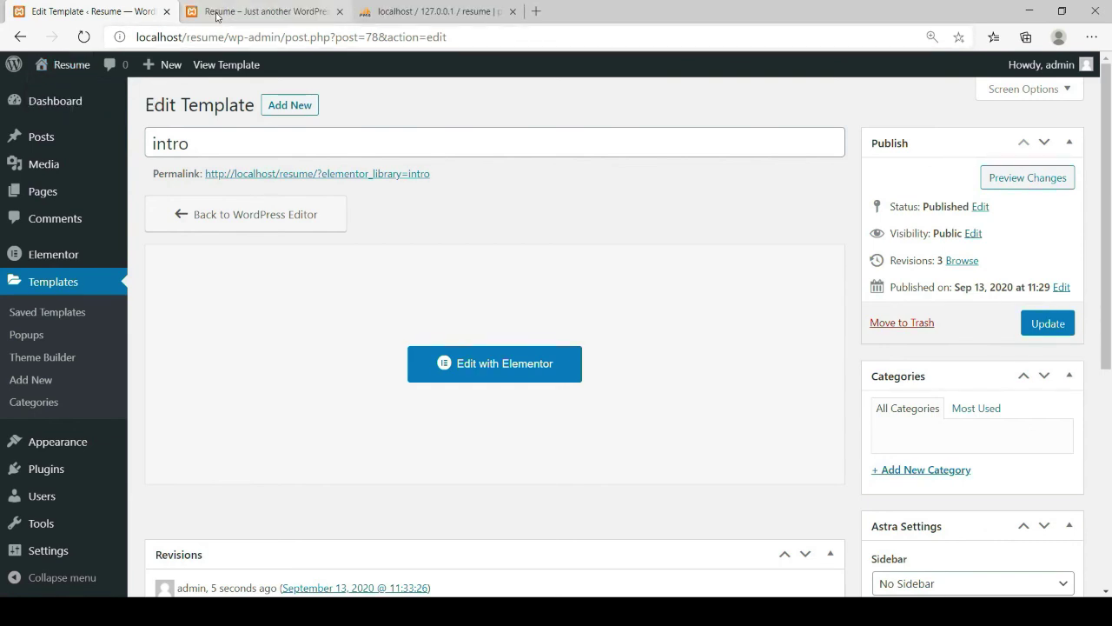
{"action": "left_click", "coordinate": [217, 12]}
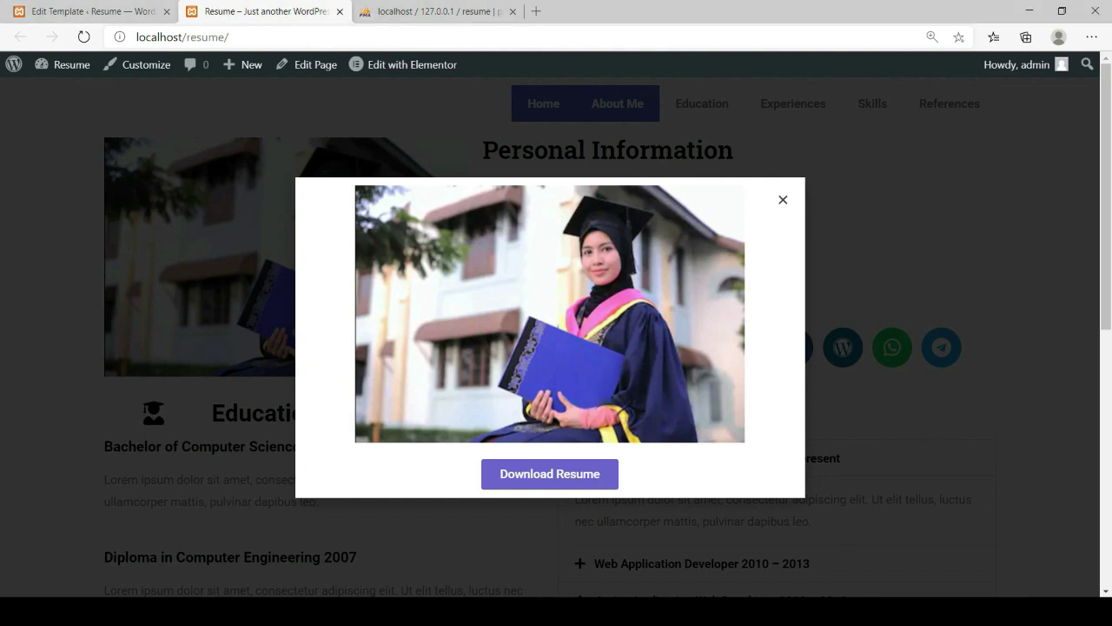
Confirm Download Resume opens the PDF in its own tab, then close the intro popup
{"action": "left_click", "coordinate": [574, 478]}
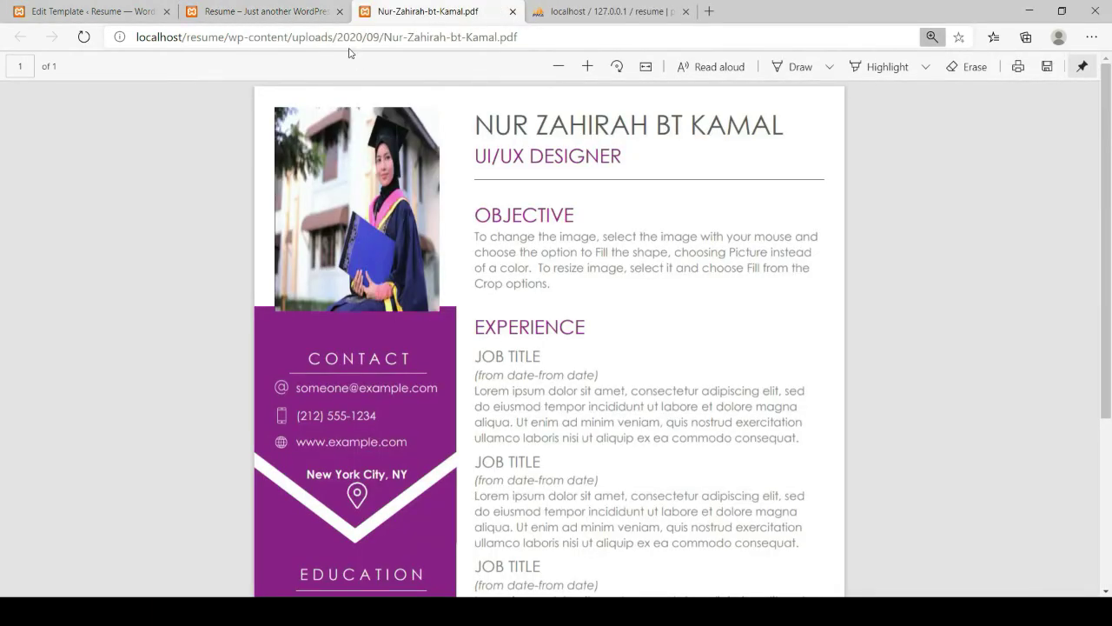
{"action": "left_click", "coordinate": [243, 11]}
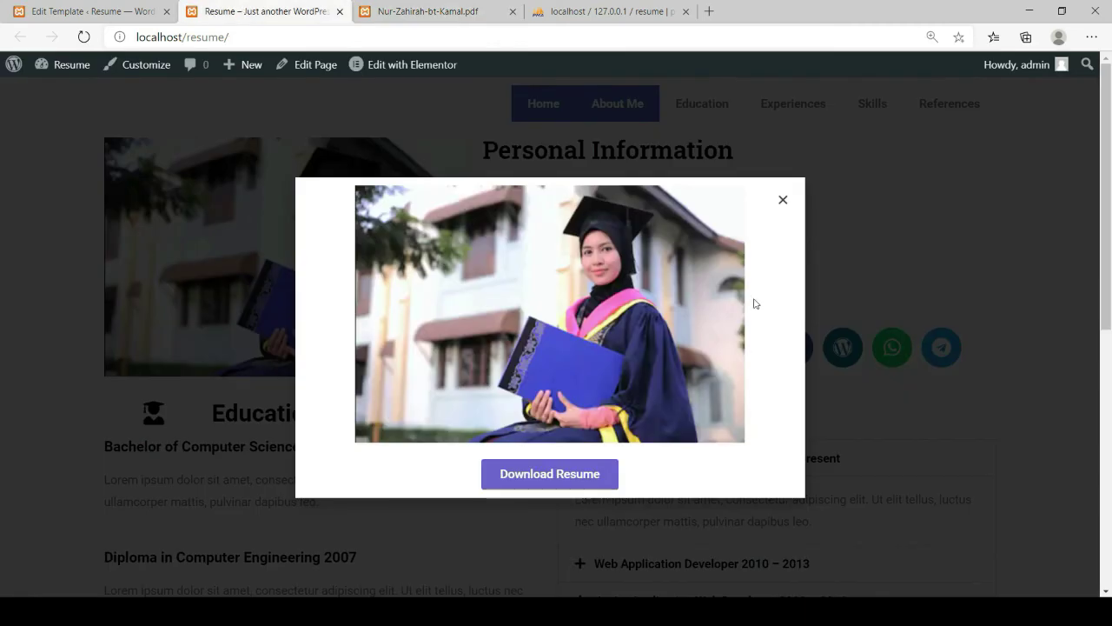
{"action": "left_click", "coordinate": [783, 202]}
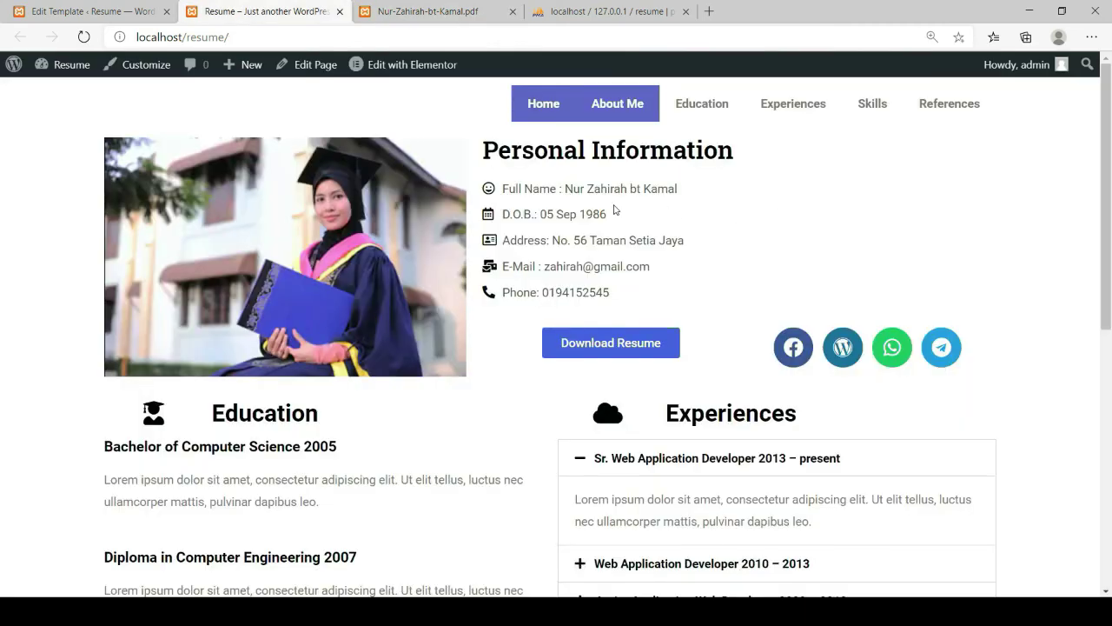
Test the Education, Skills and References menu links, scrolling back to the top after each
{"action": "scroll", "coordinate": [615, 210], "scroll_direction": "down", "scroll_amount": 7}
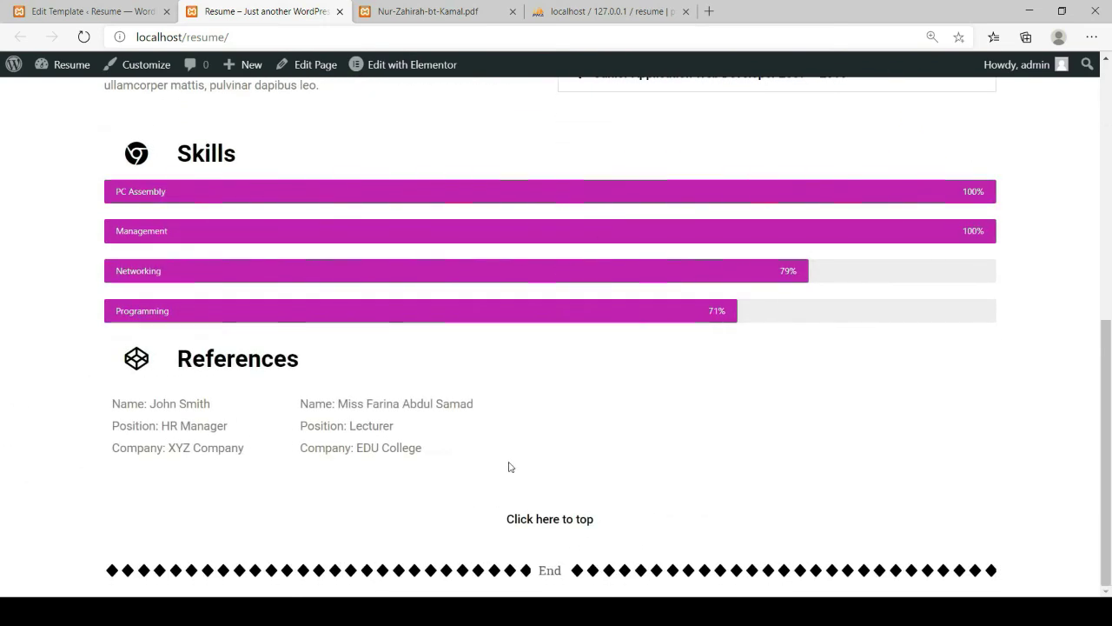
{"action": "scroll", "coordinate": [510, 445], "scroll_direction": "up", "scroll_amount": 5}
{"action": "scroll", "coordinate": [513, 426], "scroll_direction": "up", "scroll_amount": 1}
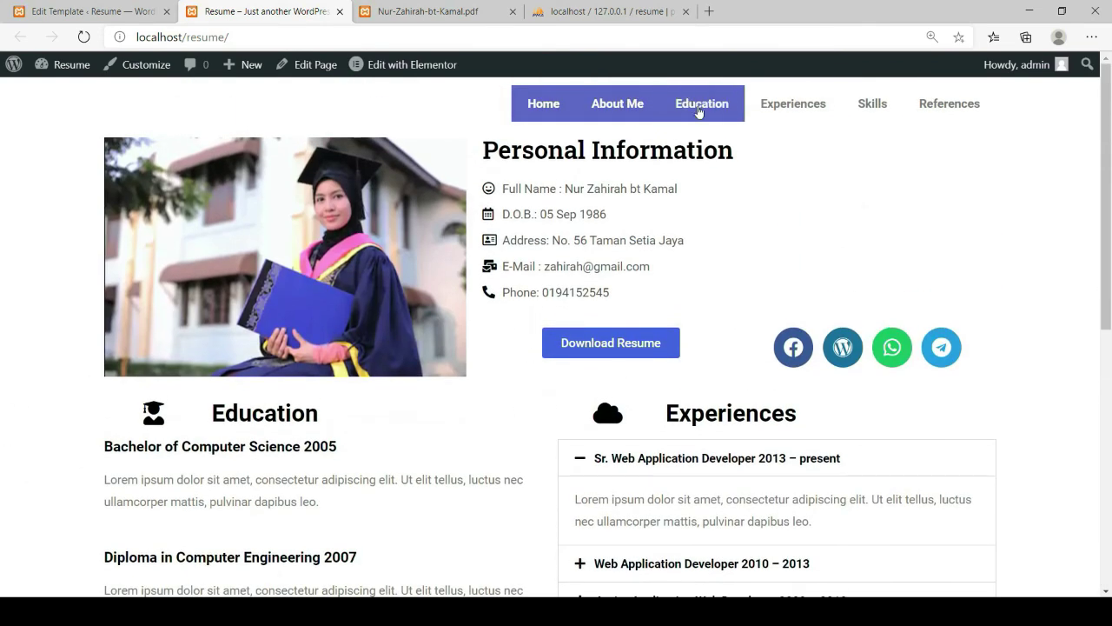
{"action": "left_click", "coordinate": [692, 115]}
{"action": "scroll", "coordinate": [614, 409], "scroll_direction": "up", "scroll_amount": 3}
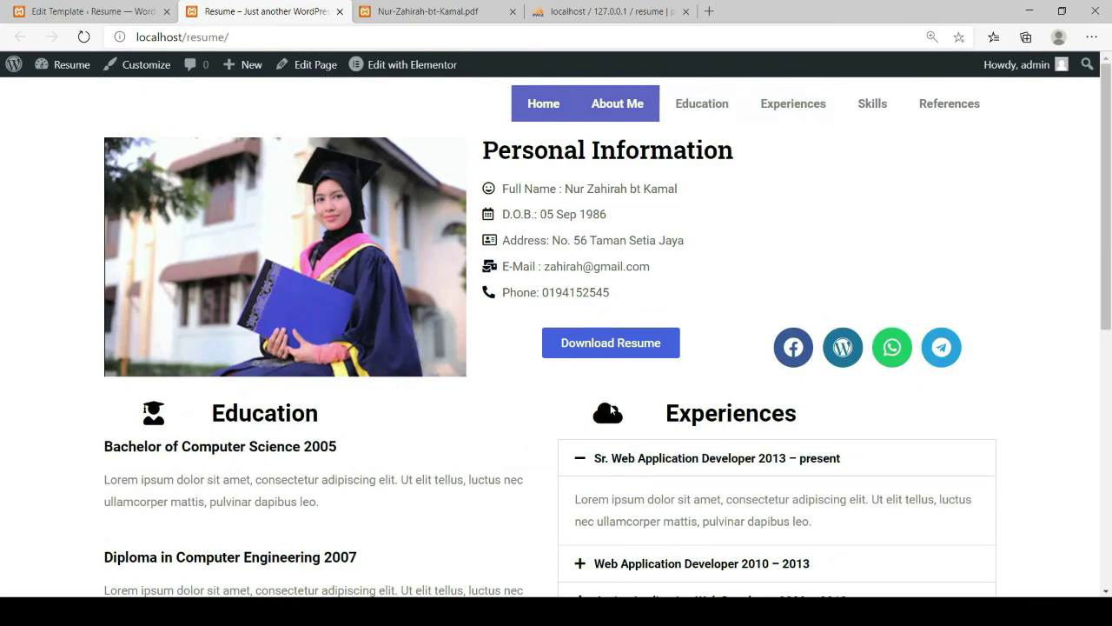
{"action": "left_click", "coordinate": [872, 104]}
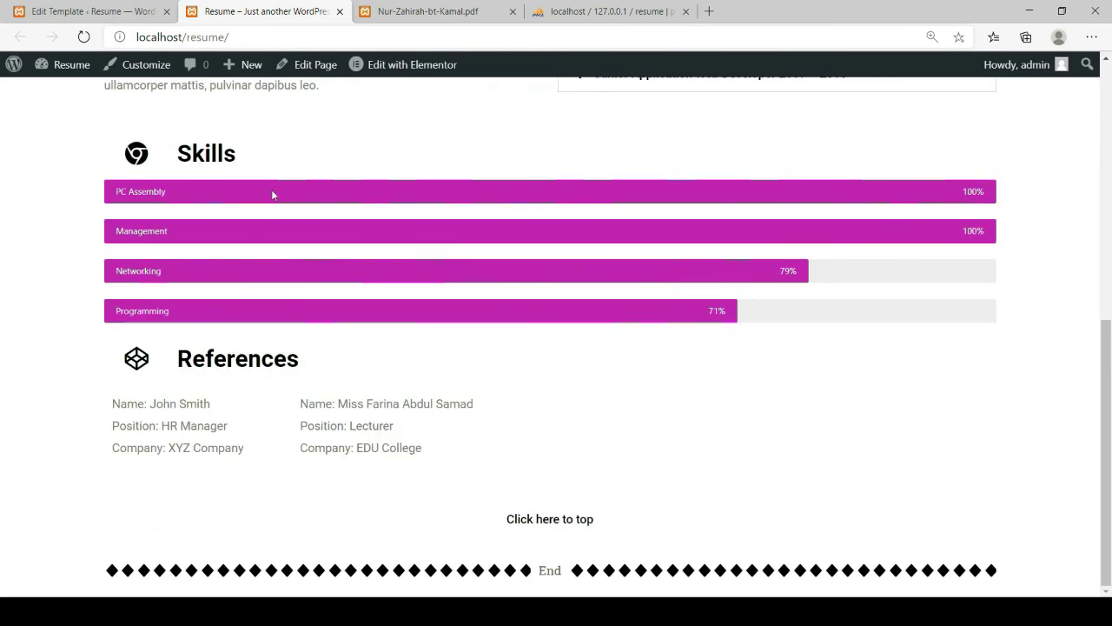
{"action": "scroll", "coordinate": [339, 447], "scroll_direction": "up", "scroll_amount": 10}
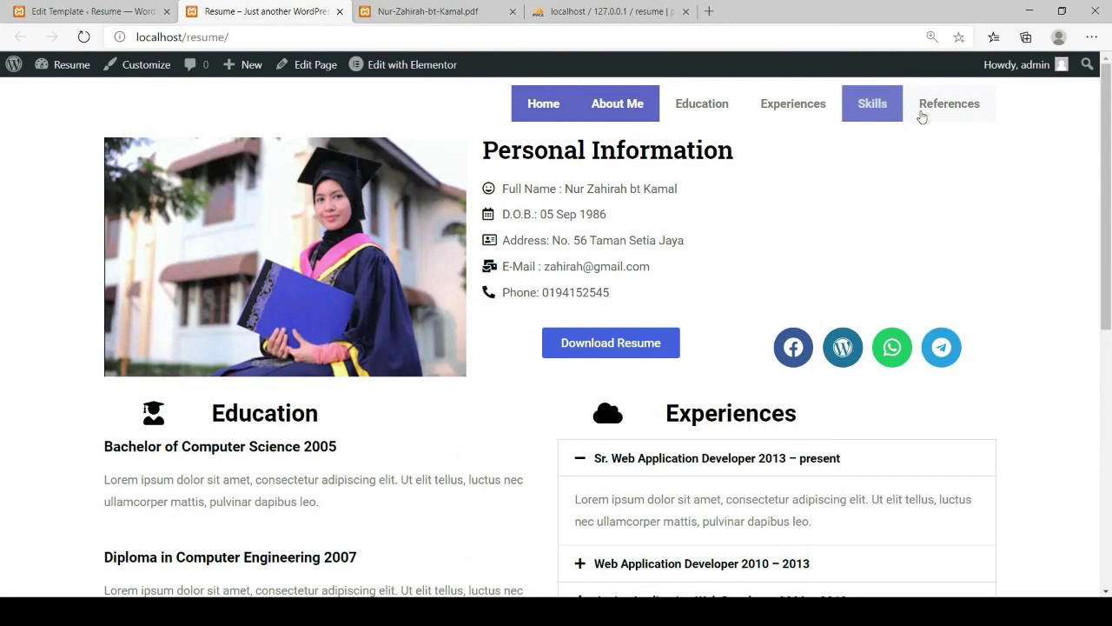
{"action": "left_click", "coordinate": [954, 108]}
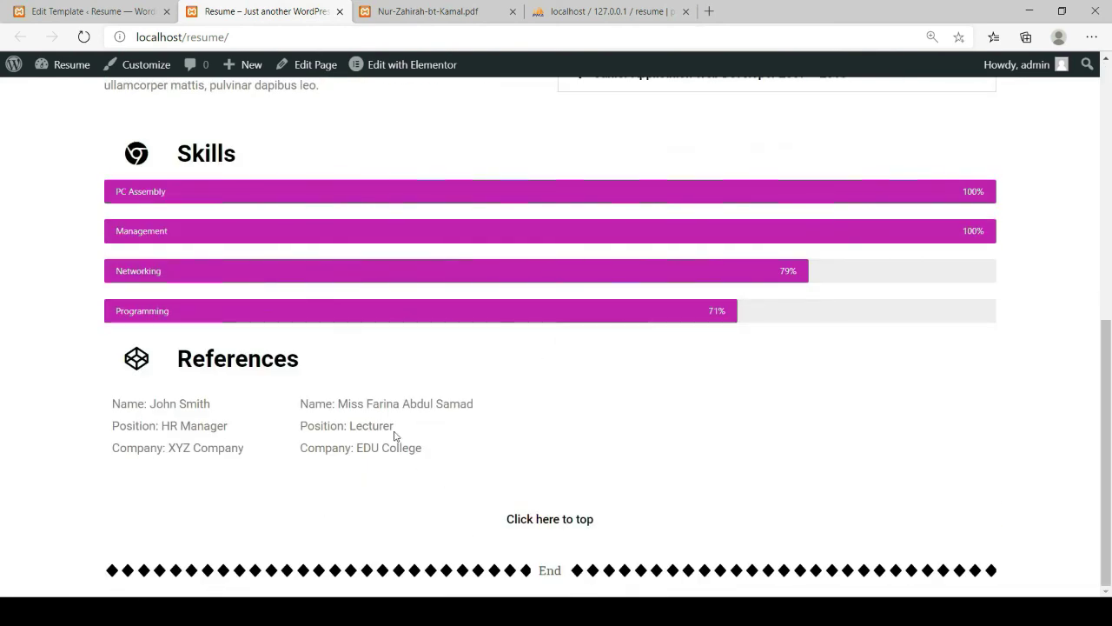
{"action": "scroll", "coordinate": [393, 435], "scroll_direction": "up", "scroll_amount": 10}
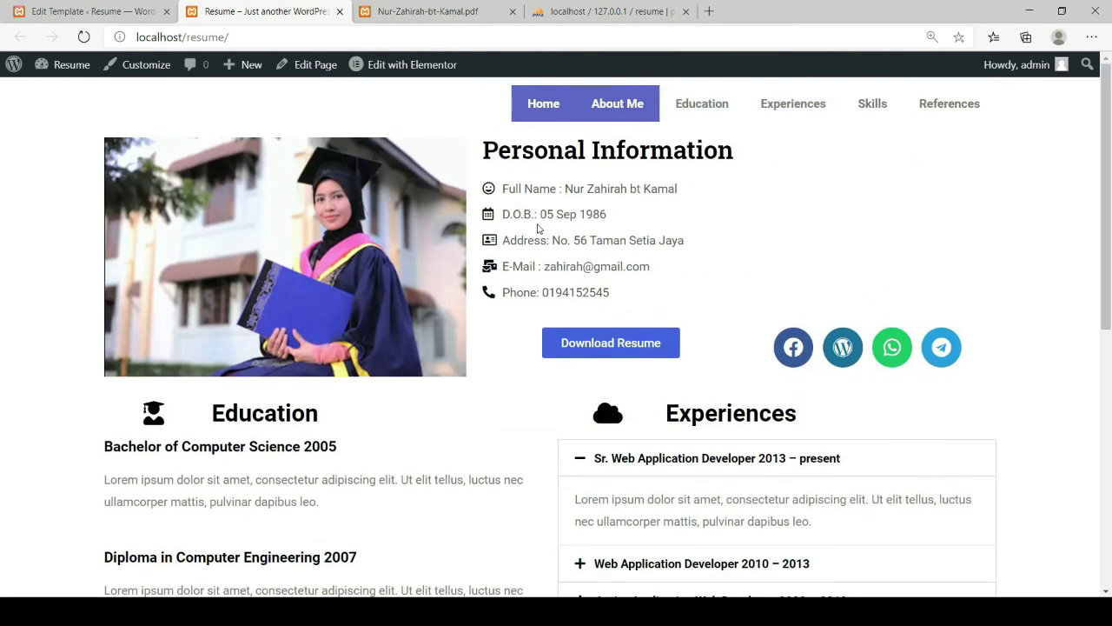